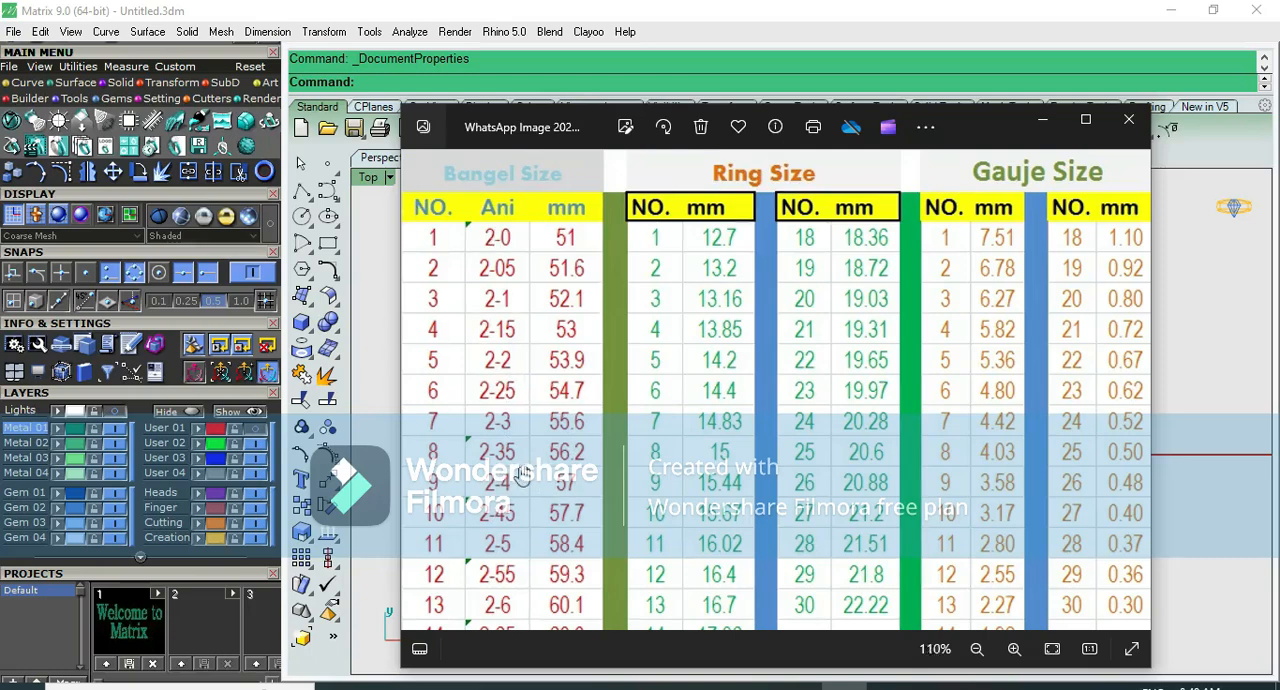
# - Examine the size chart image, looking over the bangle sizes in the Ani and mm columns
pyautogui.scroll(-3, 522, 475)
pyautogui.moveTo(577, 540); pyautogui.dragTo(568, 373)
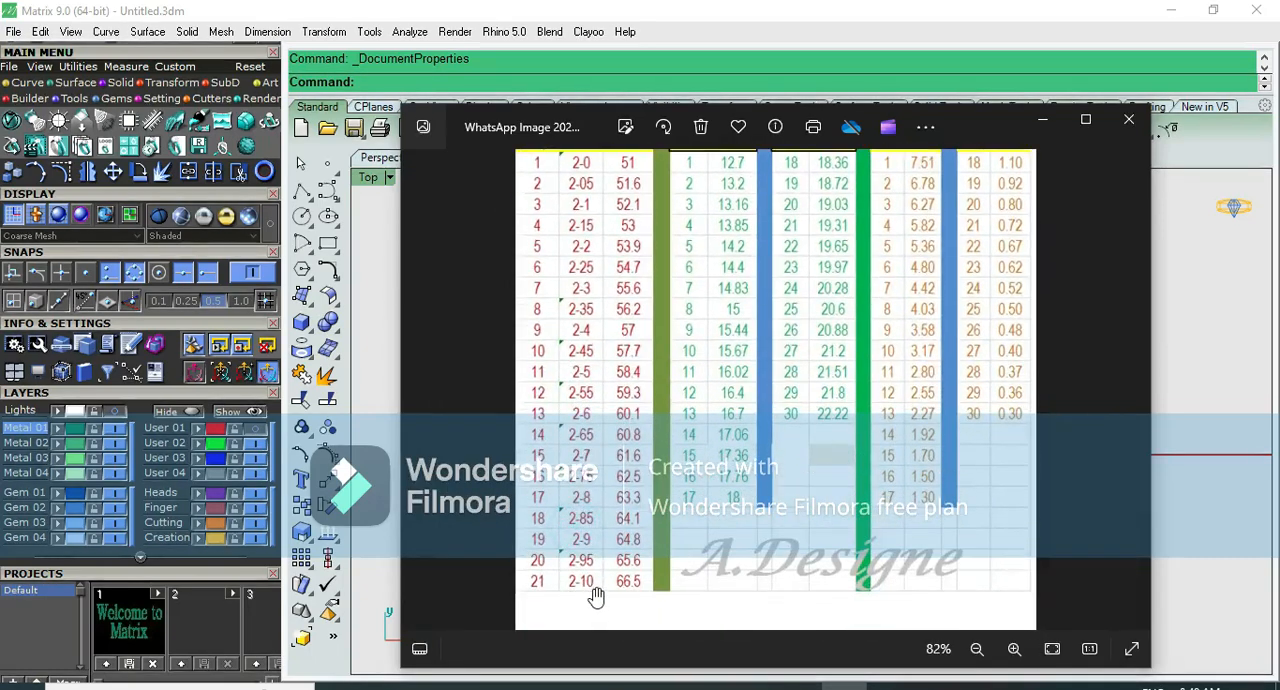
pyautogui.scroll(3, 595, 597)
pyautogui.moveTo(589, 223); pyautogui.dragTo(589, 415)
pyautogui.scroll(-3, 589, 415)
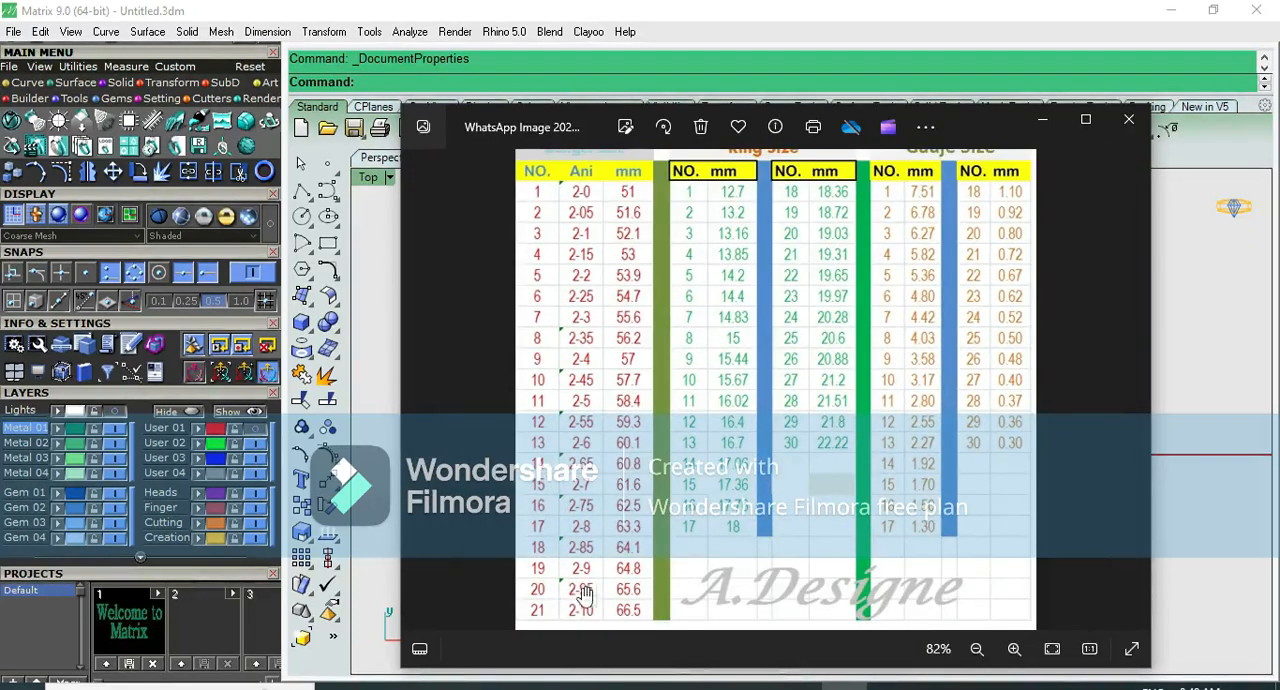
pyautogui.moveTo(624, 590); pyautogui.dragTo(624, 561)
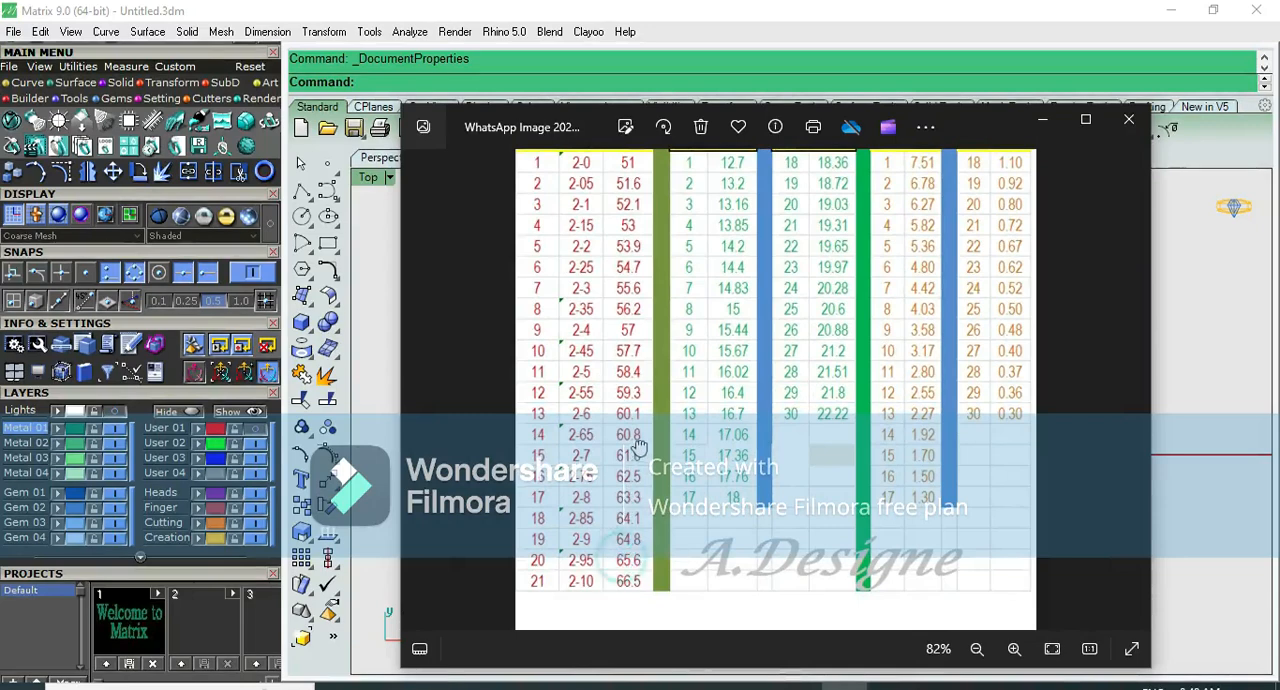
pyautogui.moveTo(617, 298); pyautogui.dragTo(617, 344)
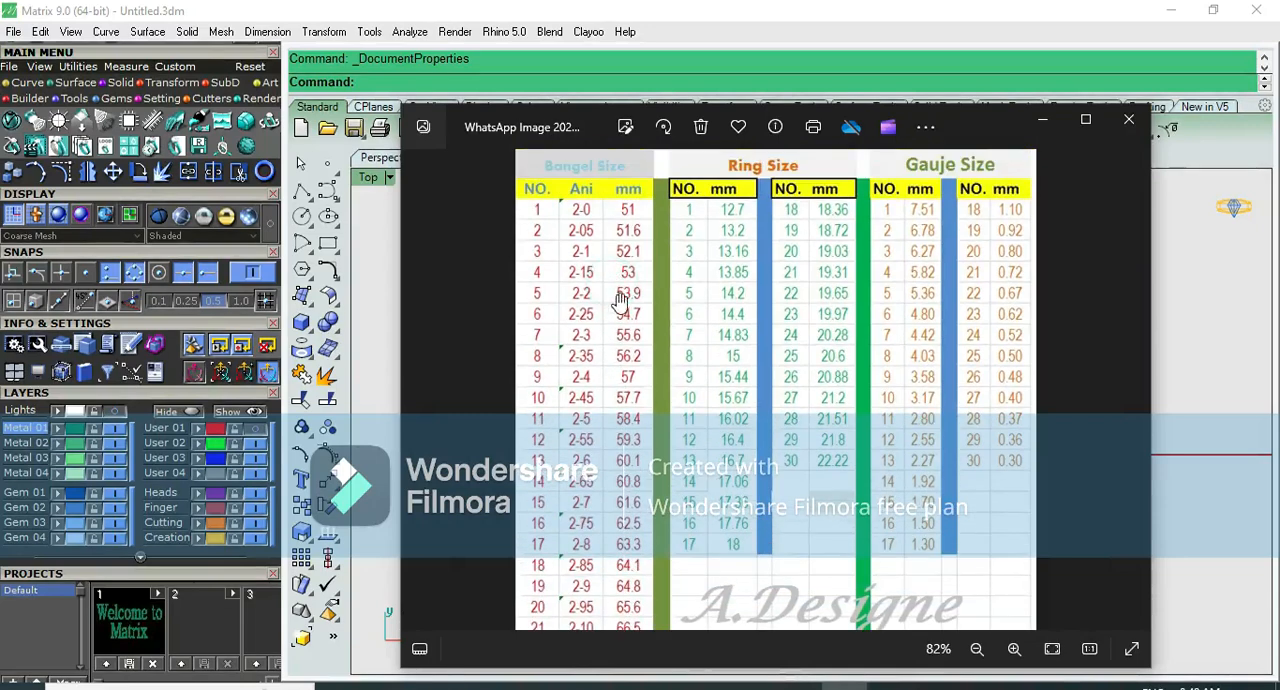
pyautogui.scroll(1, 613, 272)
pyautogui.scroll(1, 613, 272)
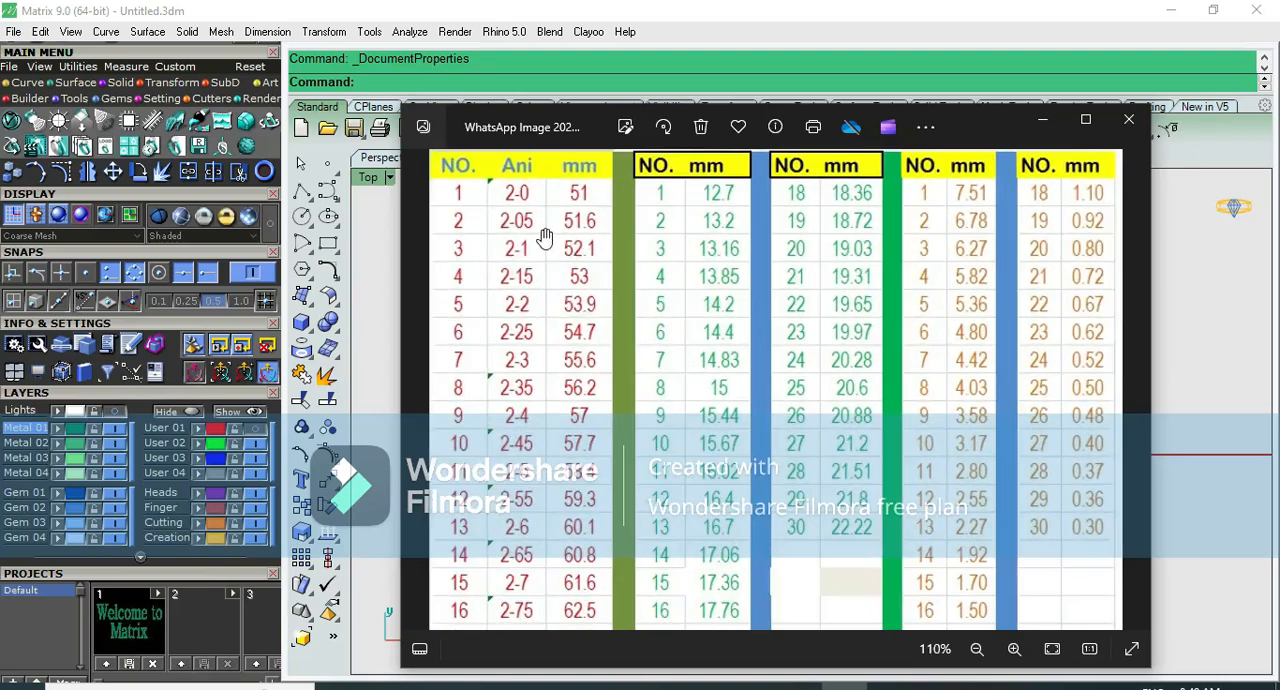
# - Read the millimetre values of the first few bangle sizes in the chart, and put the chart window away
pyautogui.scroll(1, 543, 235)
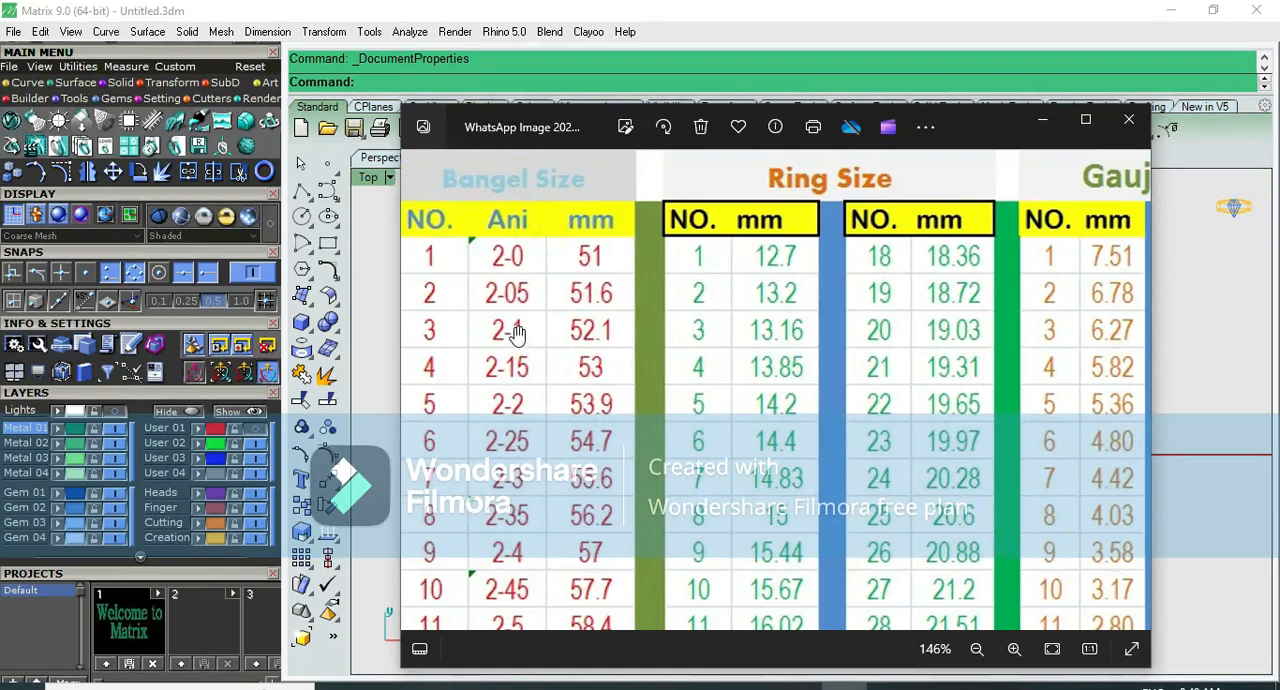
pyautogui.scroll(1, 515, 333)
pyautogui.scroll(2, 558, 296)
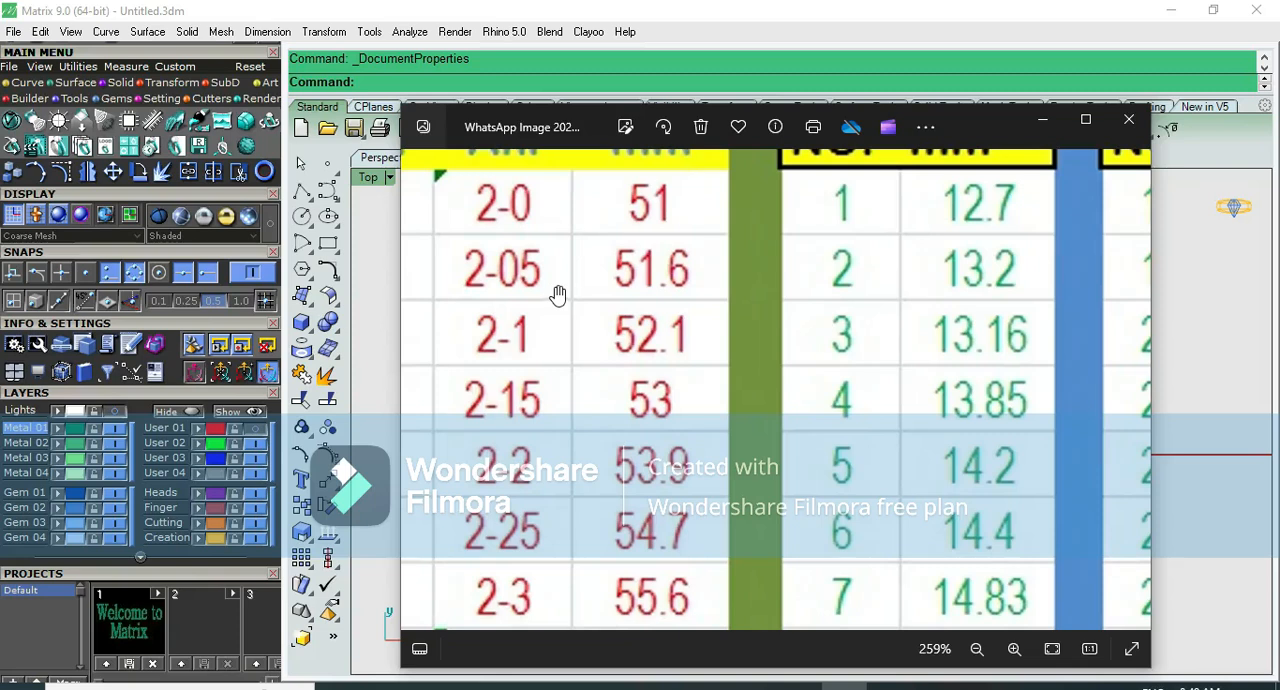
pyautogui.moveTo(558, 296); pyautogui.dragTo(663, 349)
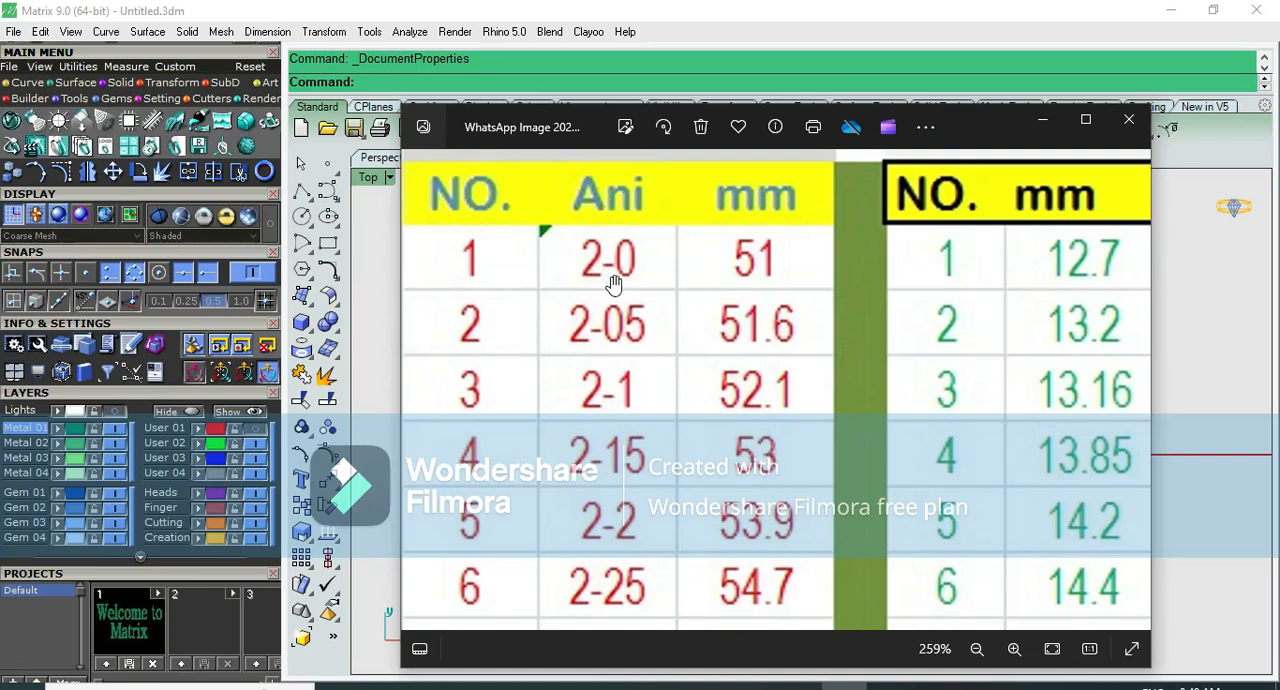
pyautogui.scroll(-3, 612, 287)
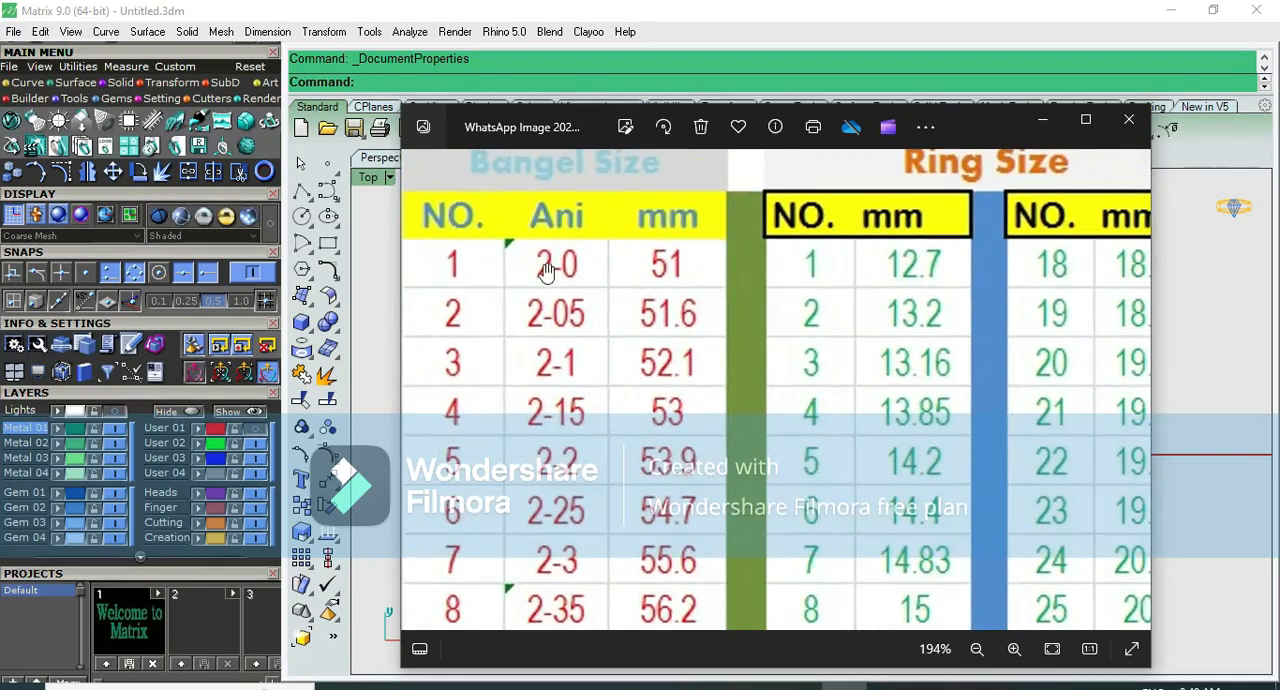
pyautogui.moveTo(612, 467); pyautogui.dragTo(617, 421)
pyautogui.scroll(-4, 646, 257)
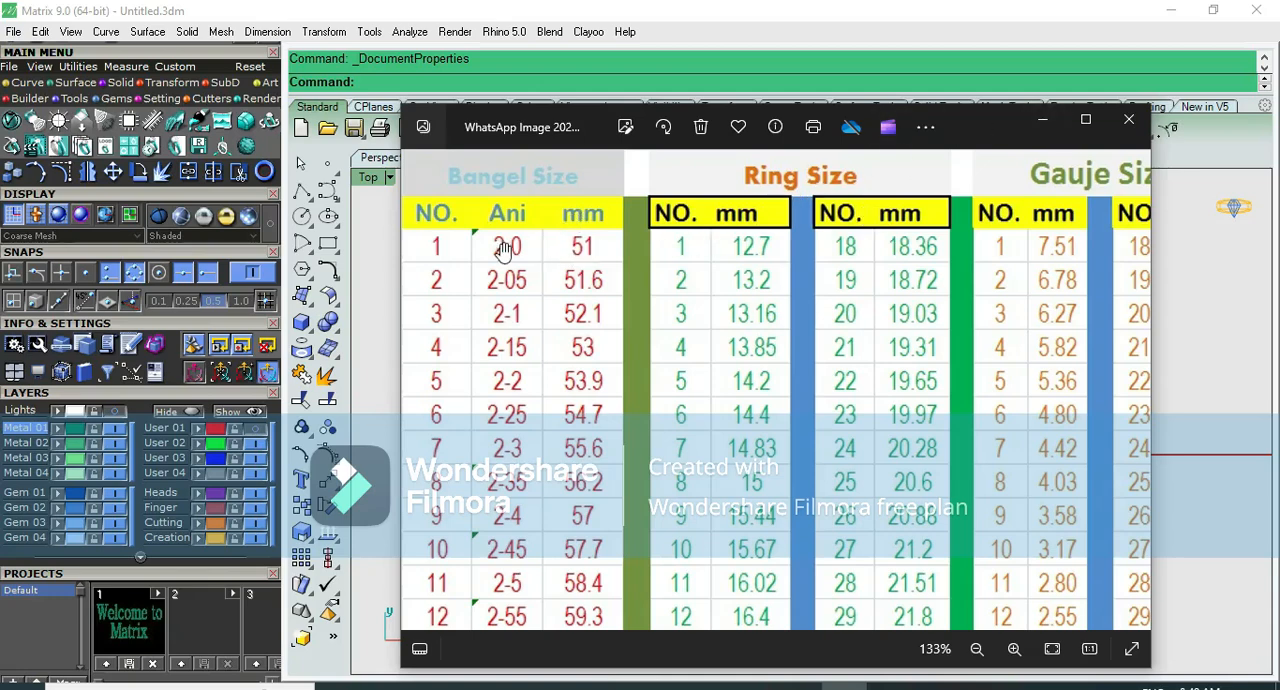
pyautogui.scroll(5, 505, 249)
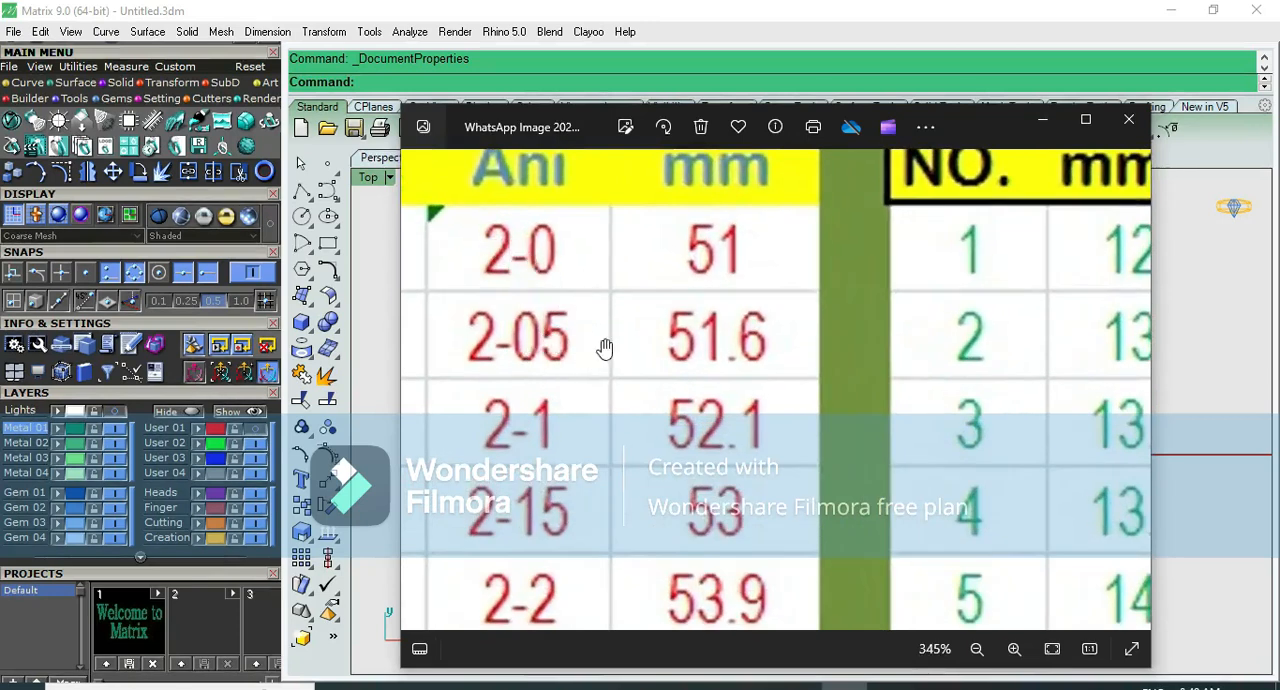
pyautogui.click(1045, 122)
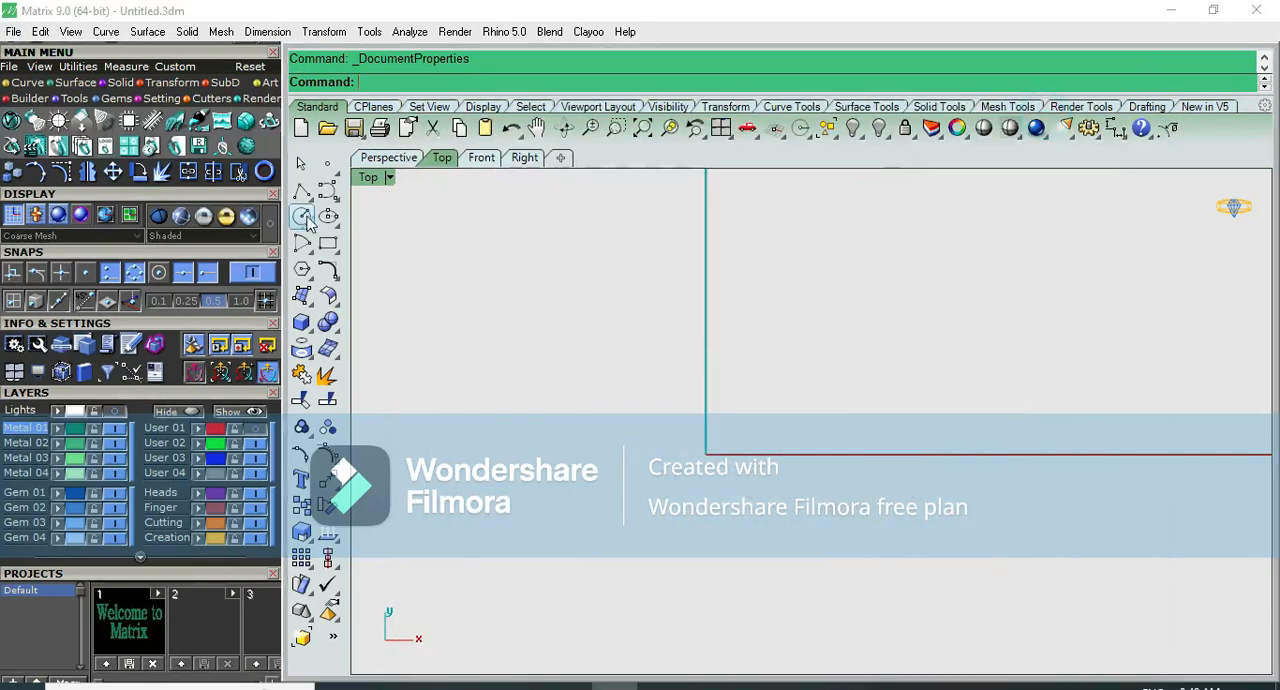
# - Draw a circle of diameter 51.6 mm centred on the origin in the Top view
pyautogui.click(302, 218)
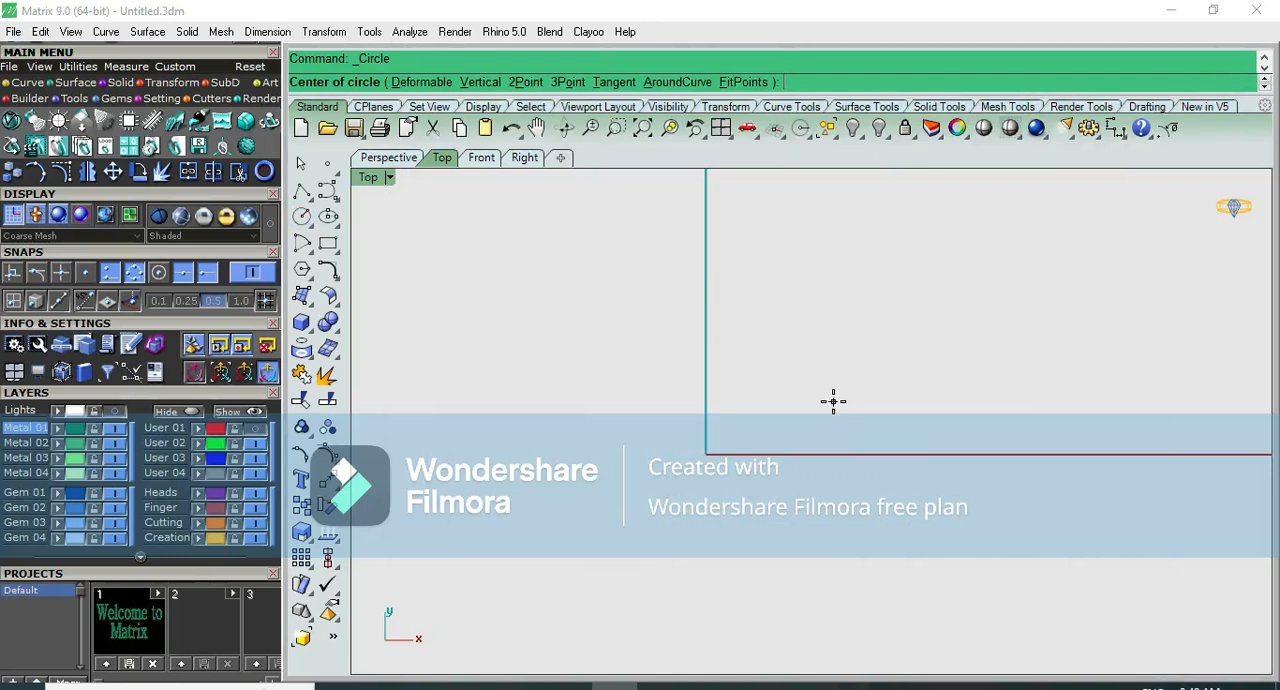
pyautogui.write('0')
pyautogui.press('Return')
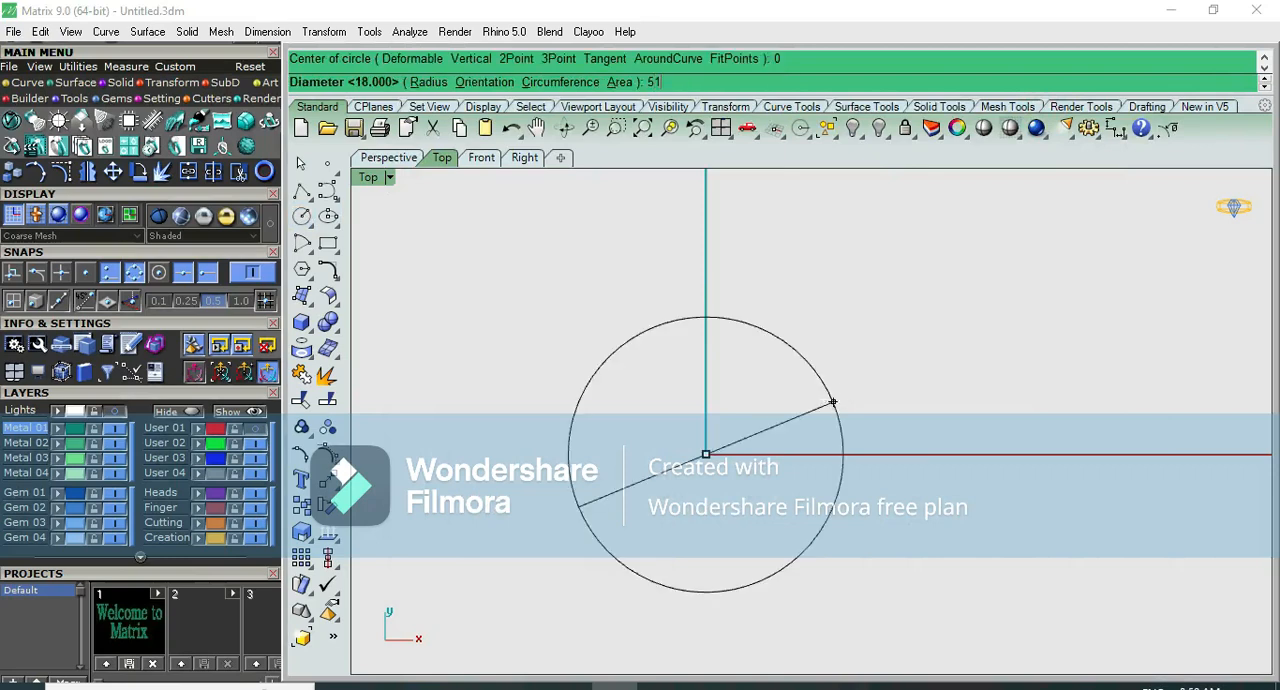
pyautogui.write('51.6')
pyautogui.press('Return')
pyautogui.scroll(-3, 836, 398)
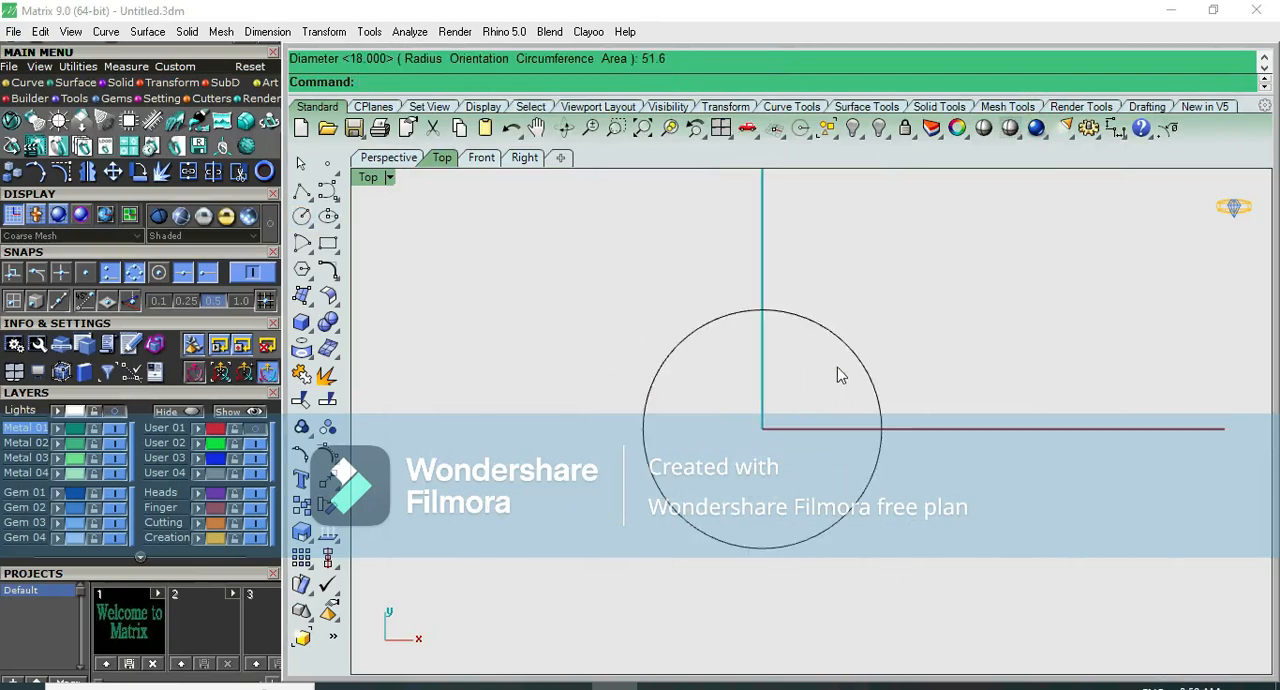
# - Assign the circle in the Top view to the User 01 layer
pyautogui.click(843, 334)
pyautogui.click(57, 443)
pyautogui.click(1055, 334)
pyautogui.moveTo(714, 384); pyautogui.dragTo(713, 385)
pyautogui.click(200, 435)
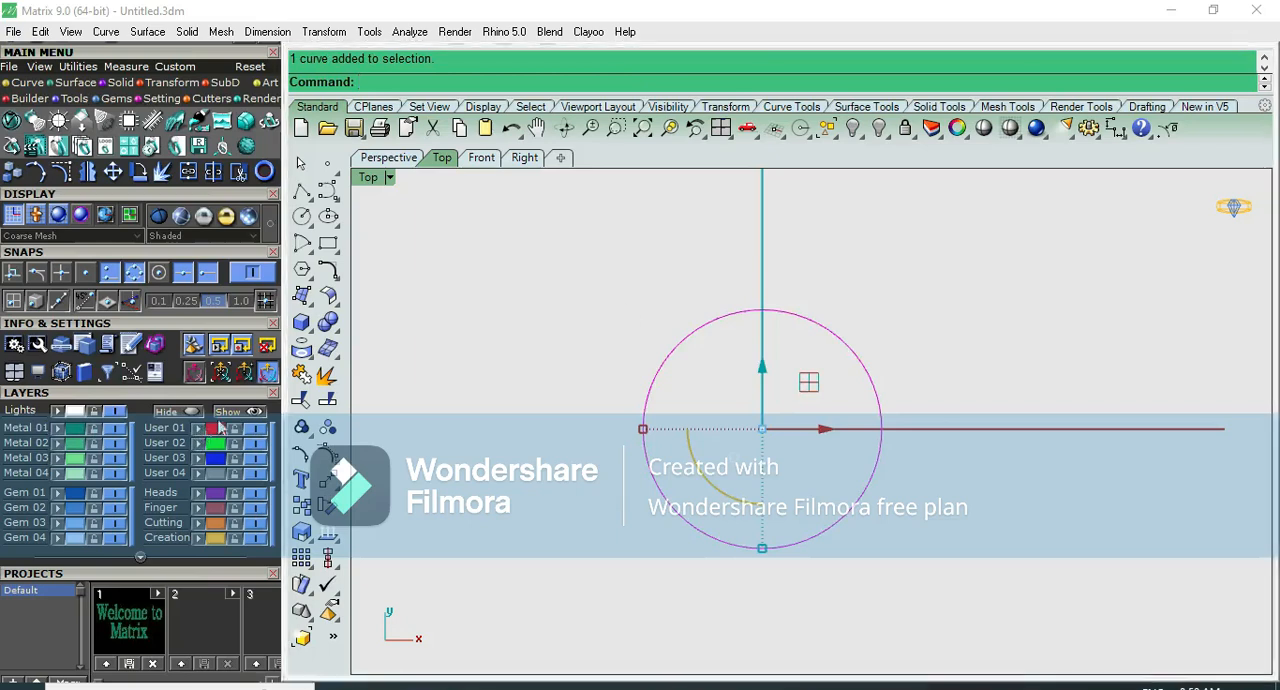
pyautogui.click(1005, 268)
pyautogui.moveTo(884, 307); pyautogui.dragTo(665, 400)
pyautogui.scroll(5, 860, 325)
pyautogui.scroll(-5, 866, 317)
pyautogui.scroll(2, 840, 340)
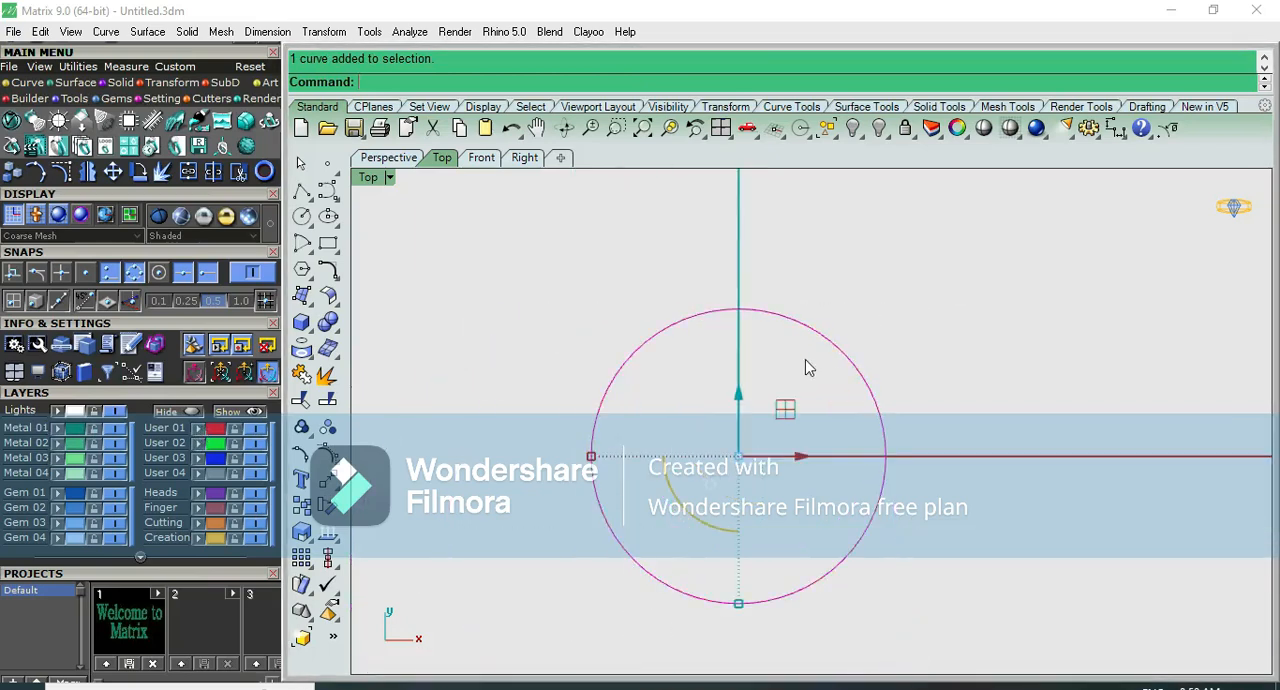
# - Switch to the Front view and delete the circle drawn in the Top view
pyautogui.scroll(7, 884, 335)
pyautogui.moveTo(884, 335); pyautogui.dragTo(795, 391)
pyautogui.press('F4')
pyautogui.press('F2')
pyautogui.scroll(-8, 800, 399)
pyautogui.press('F3')
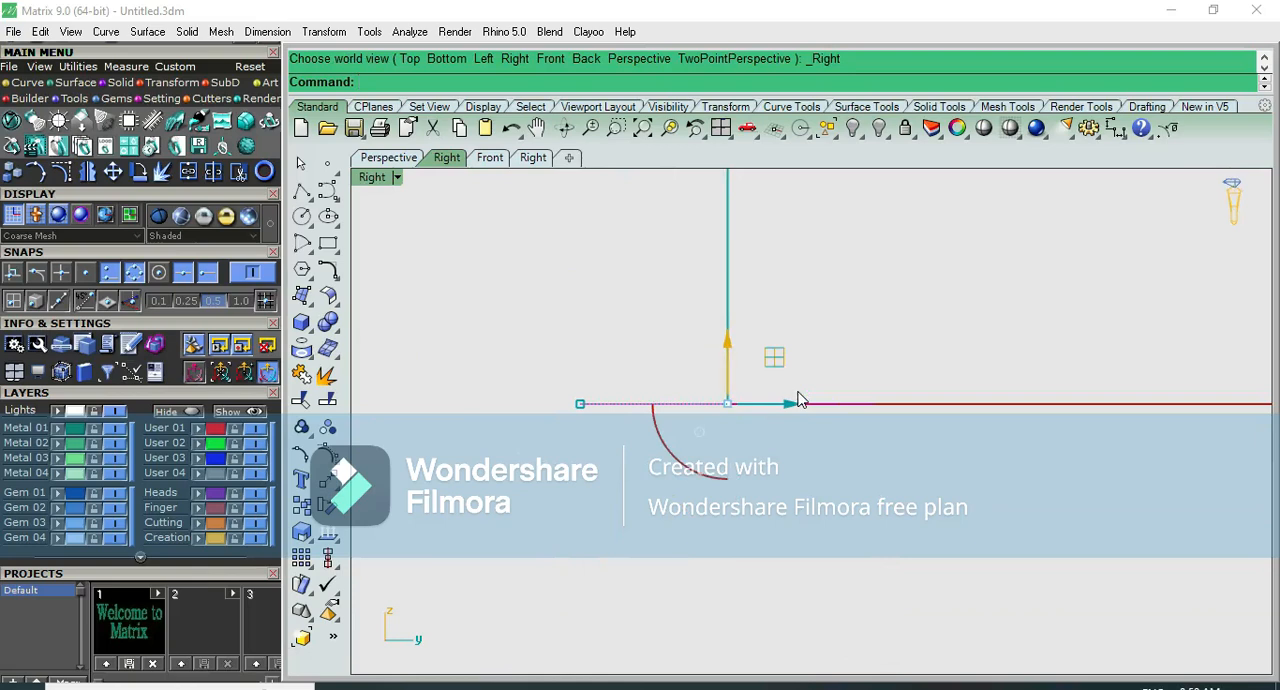
pyautogui.click(490, 159)
pyautogui.click(997, 330)
pyautogui.moveTo(709, 507); pyautogui.dragTo(708, 505)
pyautogui.press('Delete')
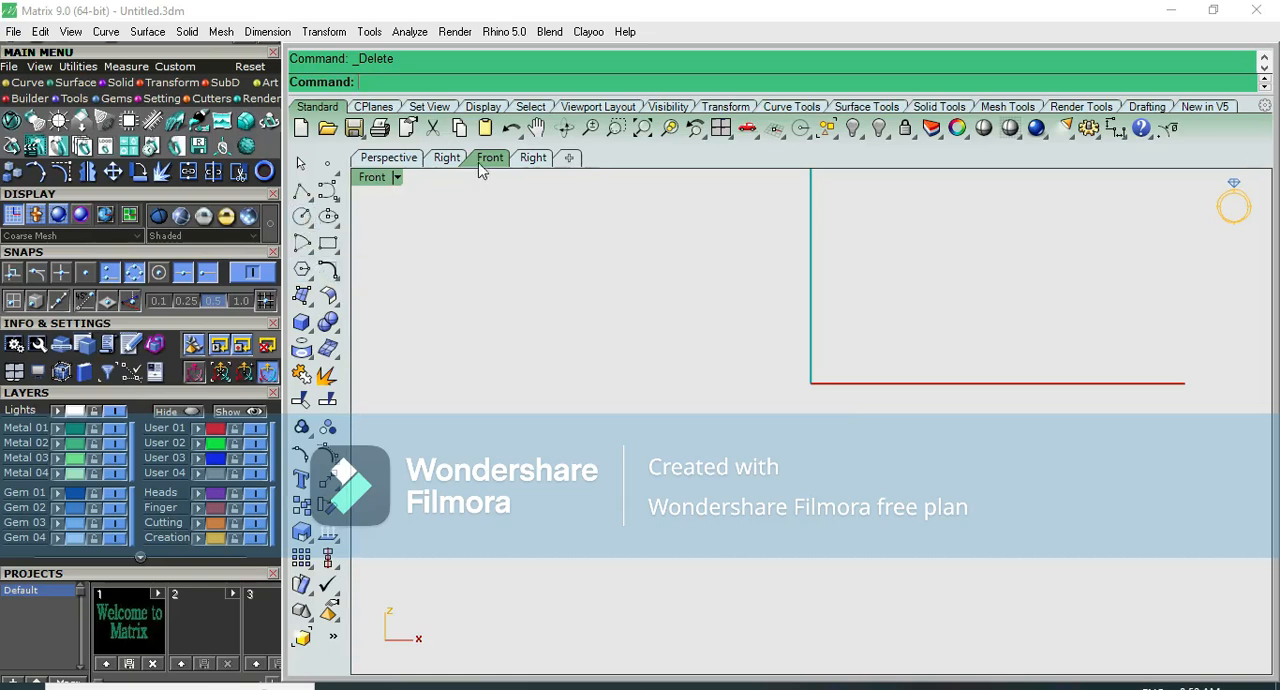
# - Draw a circle of diameter 51.6 mm centred on the origin in the Front view, checking the bangle size chart for the value
pyautogui.click(302, 216)
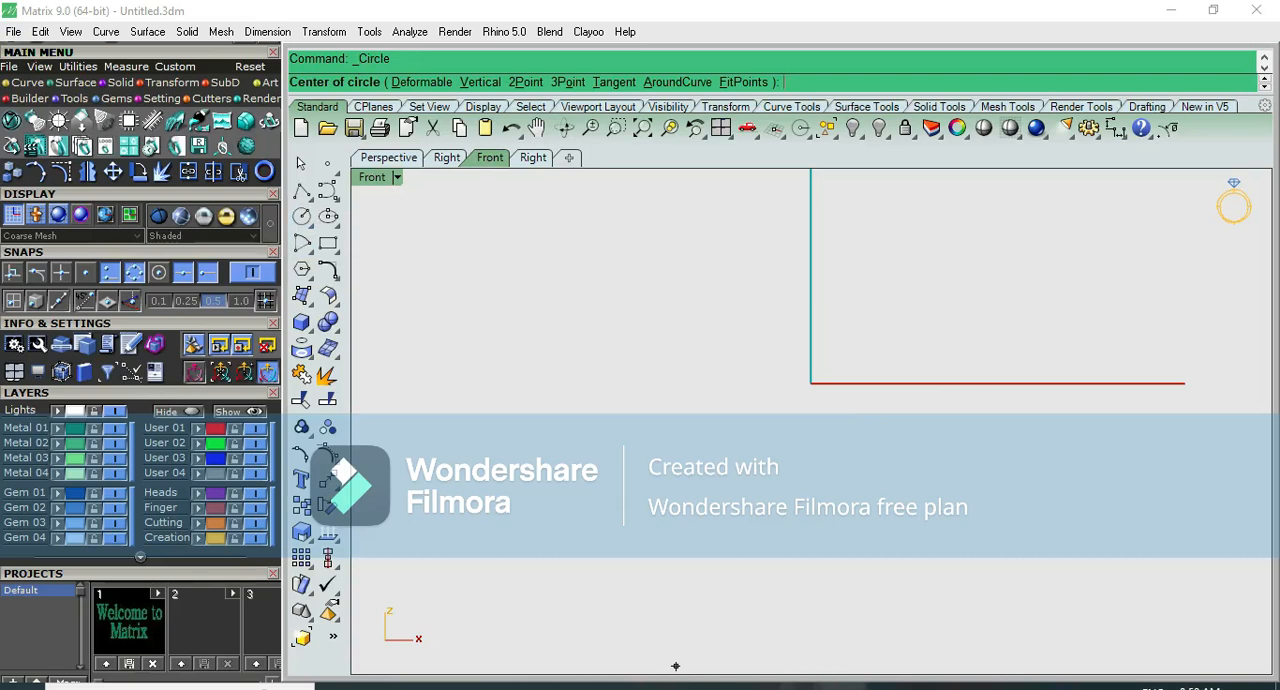
pyautogui.click(846, 686)
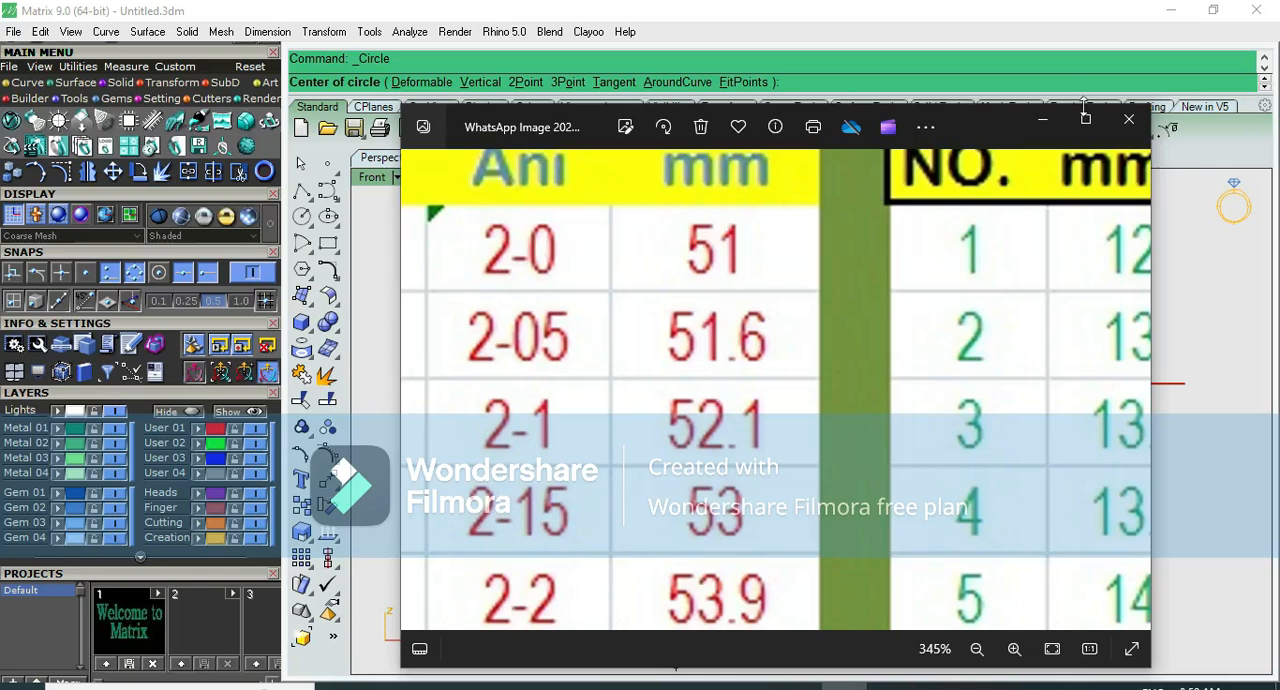
pyautogui.click(1042, 120)
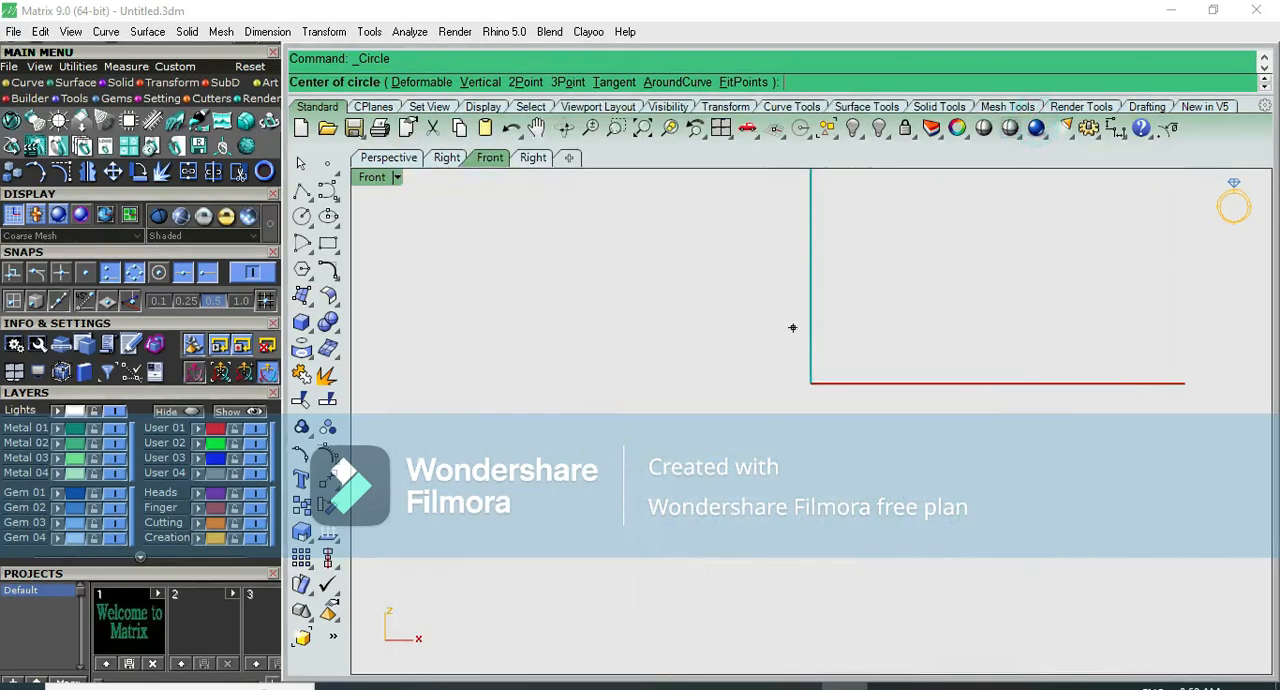
pyautogui.write('0')
pyautogui.press('Return')
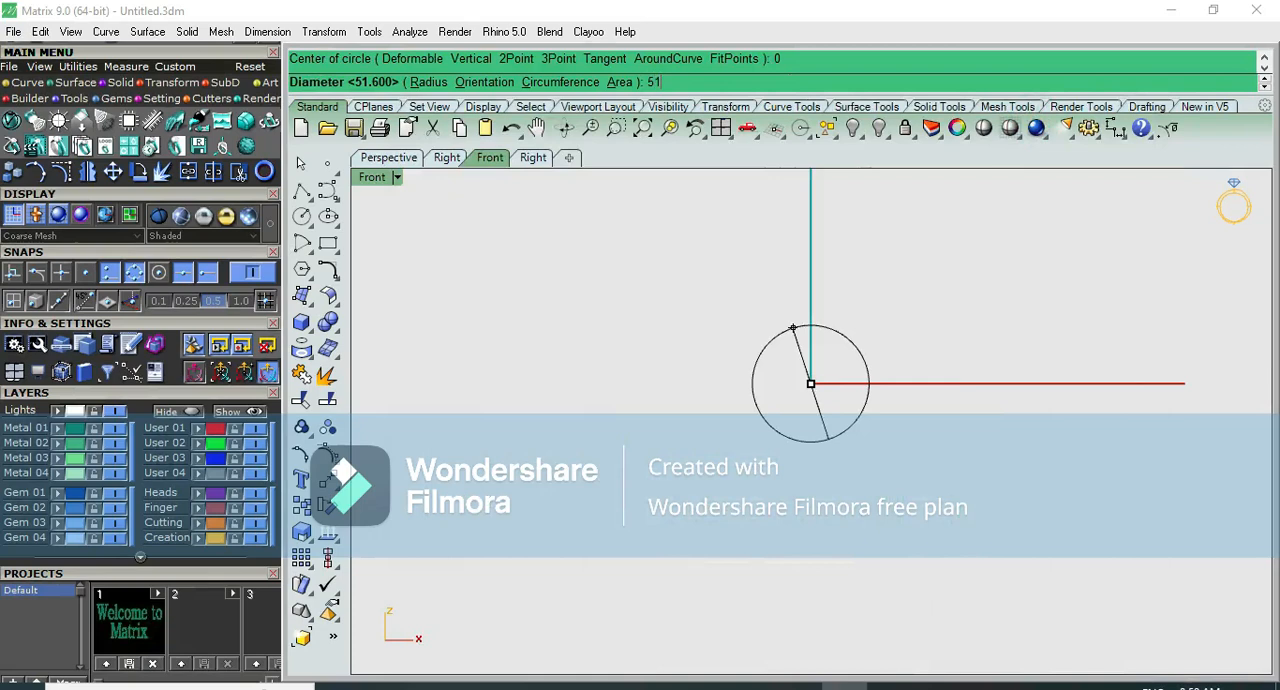
pyautogui.write('51.6')
pyautogui.press('Return')
# - Assign the new Front view circle to the User 01 layer
pyautogui.click(836, 294)
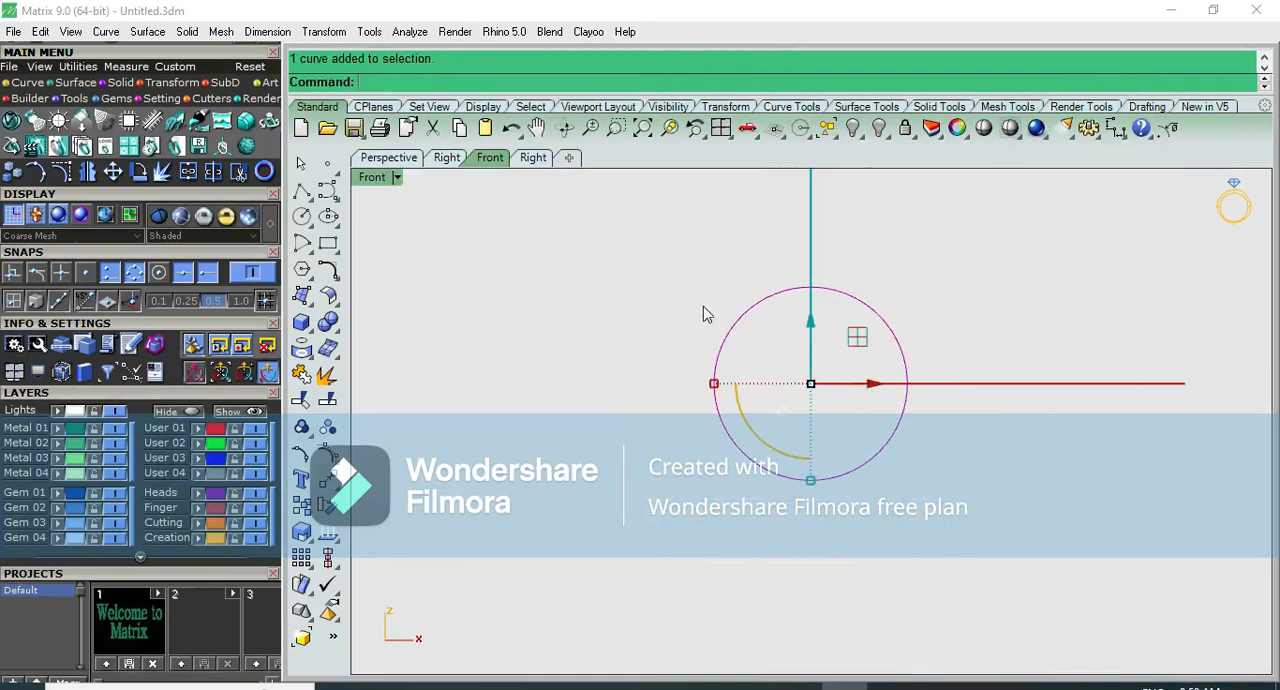
pyautogui.click(198, 426)
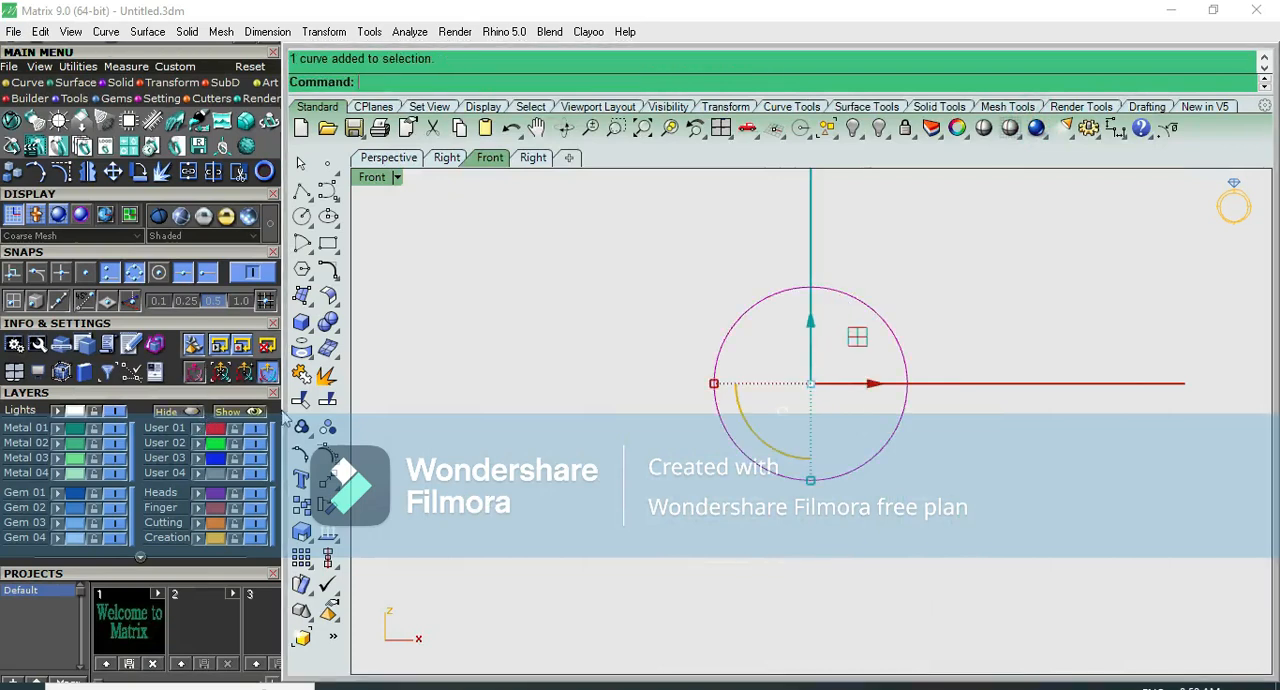
pyautogui.click(683, 311)
pyautogui.click(849, 296)
pyautogui.moveTo(846, 320); pyautogui.dragTo(686, 366, button='right')
# - Offset the bangle circle outward by 2 mm
pyautogui.scroll(3, 740, 320)
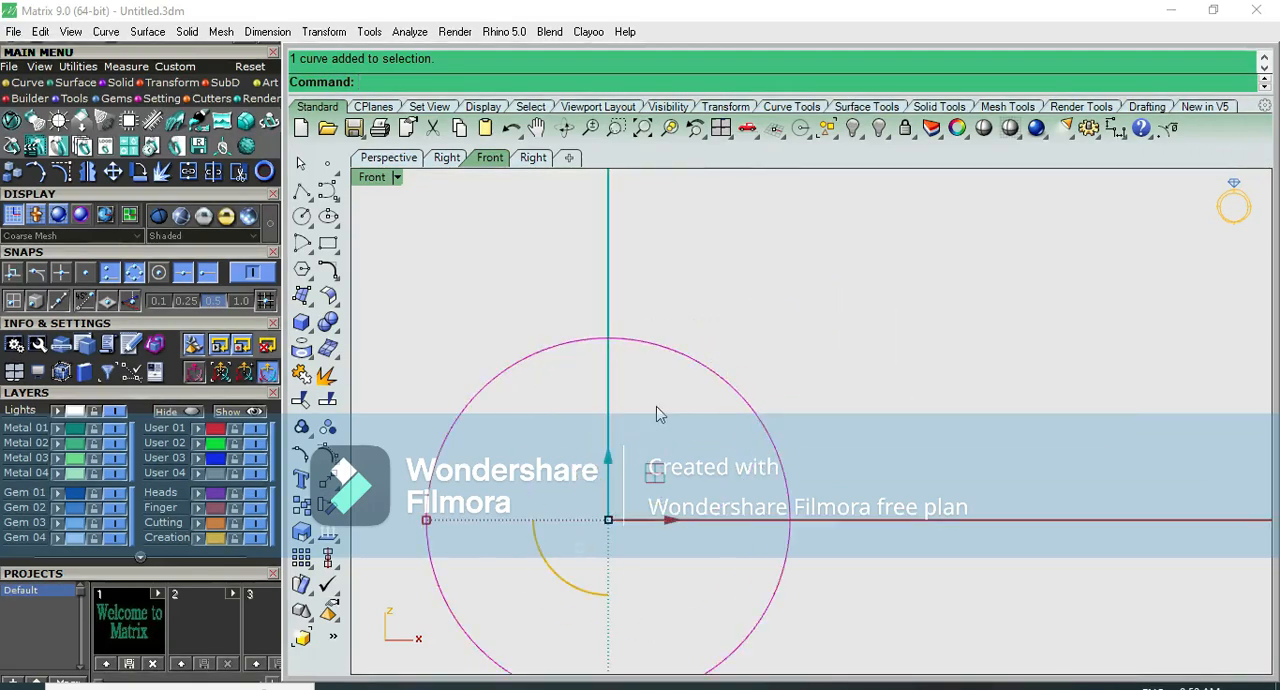
pyautogui.write('o')
pyautogui.press('Return')
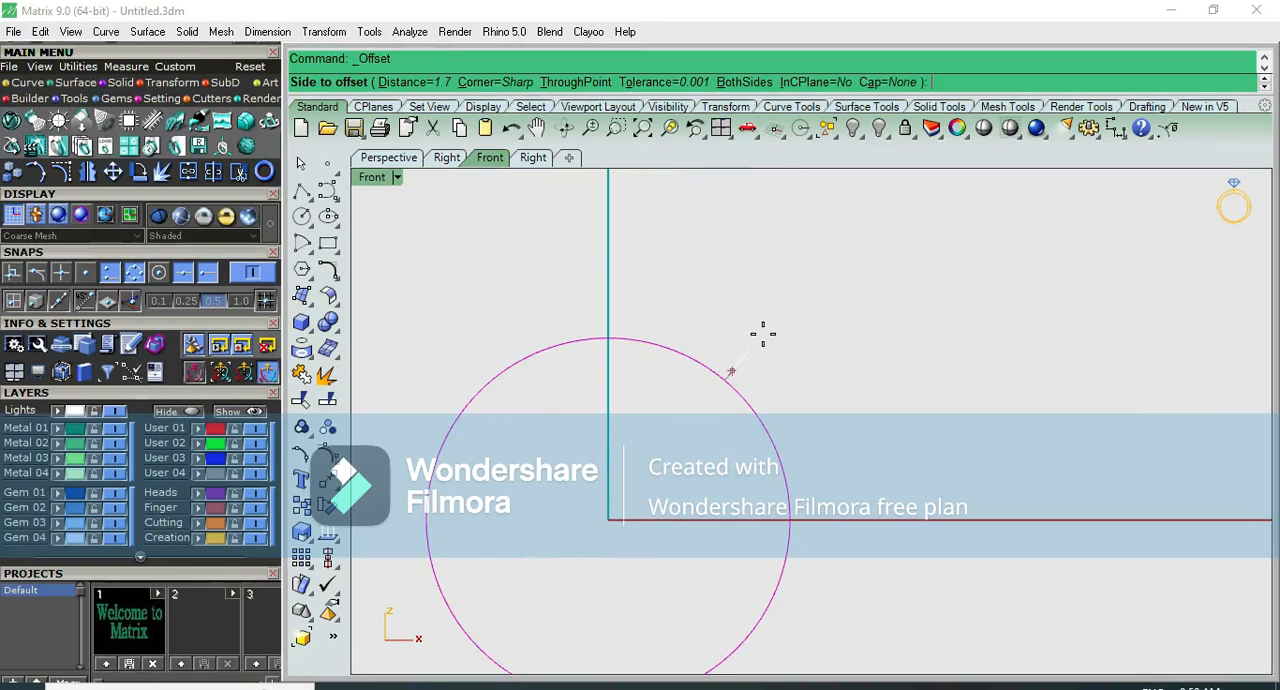
pyautogui.click(762, 334)
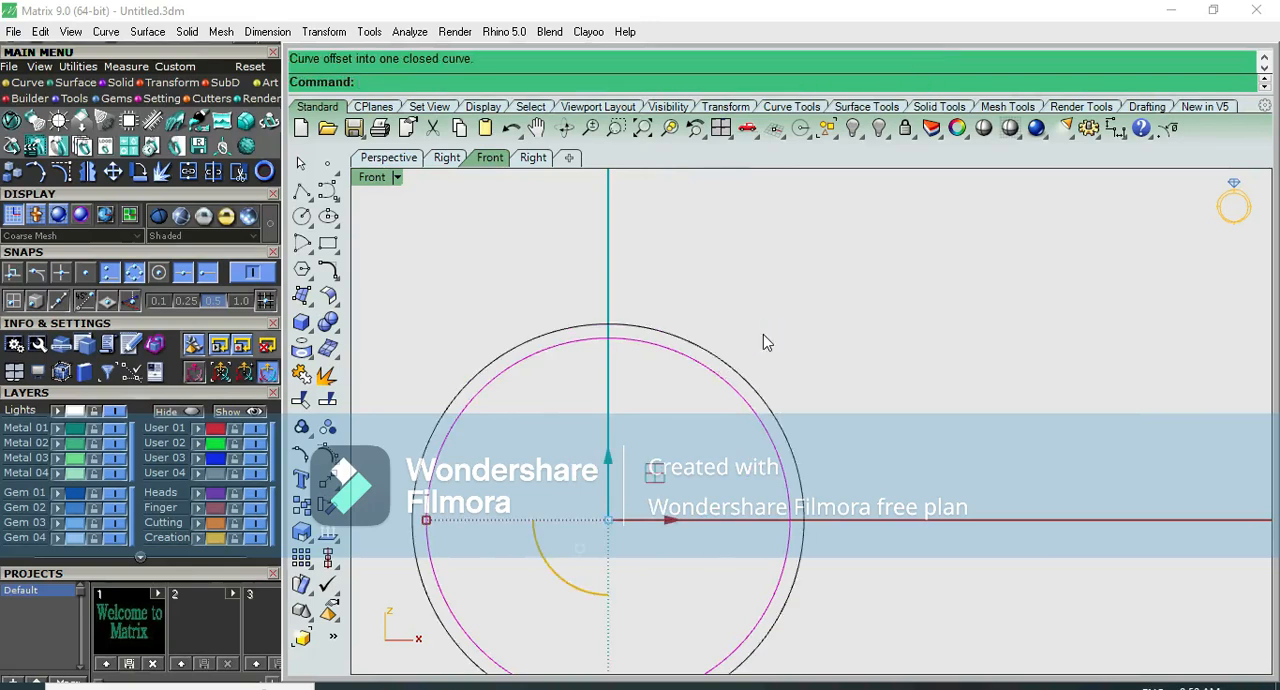
pyautogui.click(738, 394)
pyautogui.press('Return')
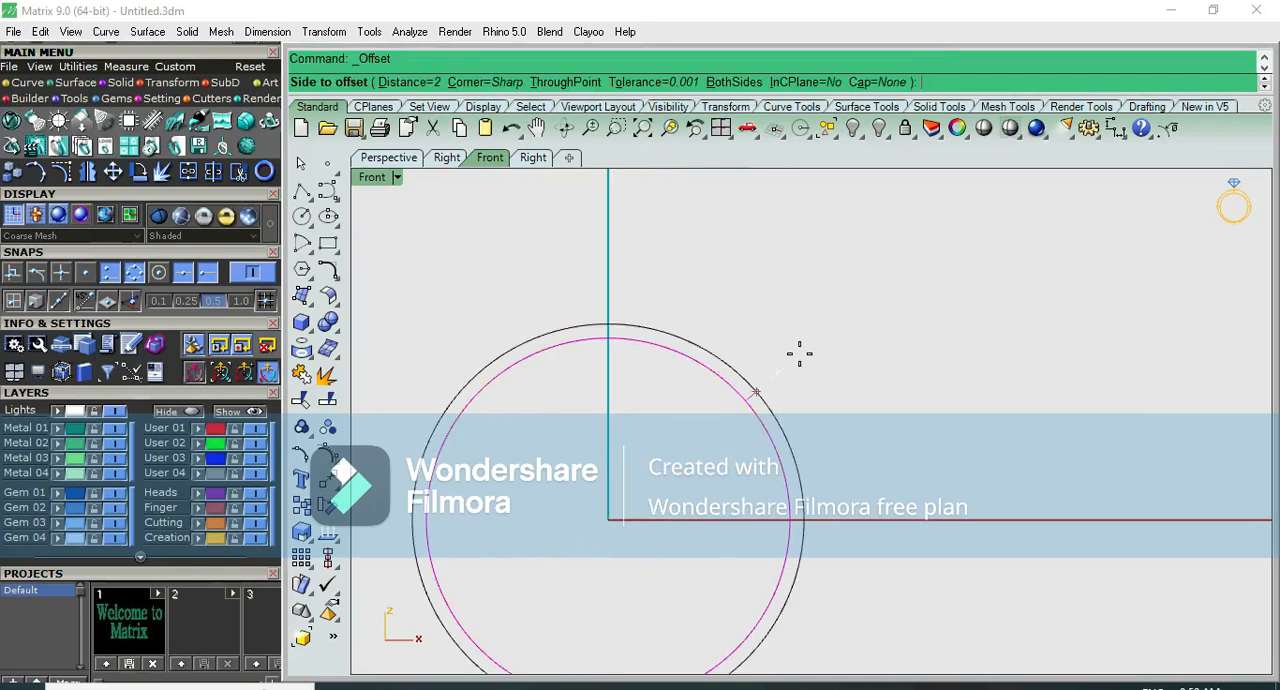
pyautogui.scroll(2, 799, 353)
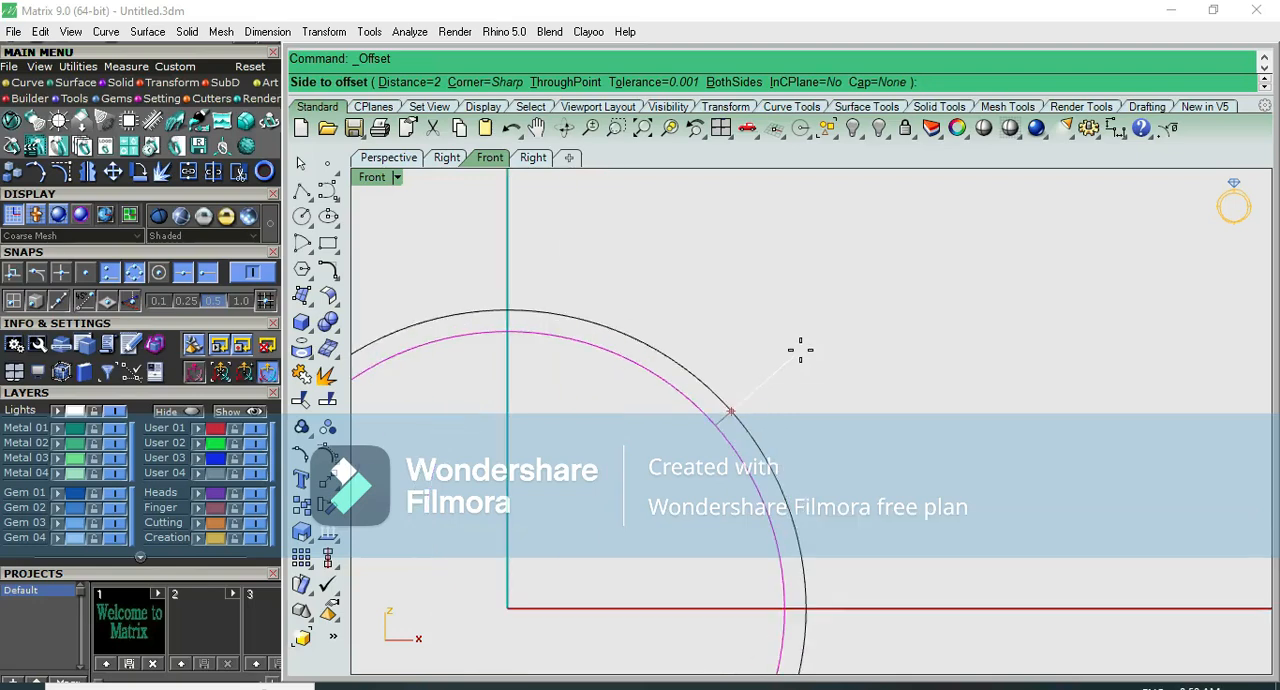
pyautogui.click(800, 350)
# - Extrude both concentric circles from the Top view into a solid band, 1 mm to both sides
pyautogui.moveTo(692, 423); pyautogui.dragTo(690, 423)
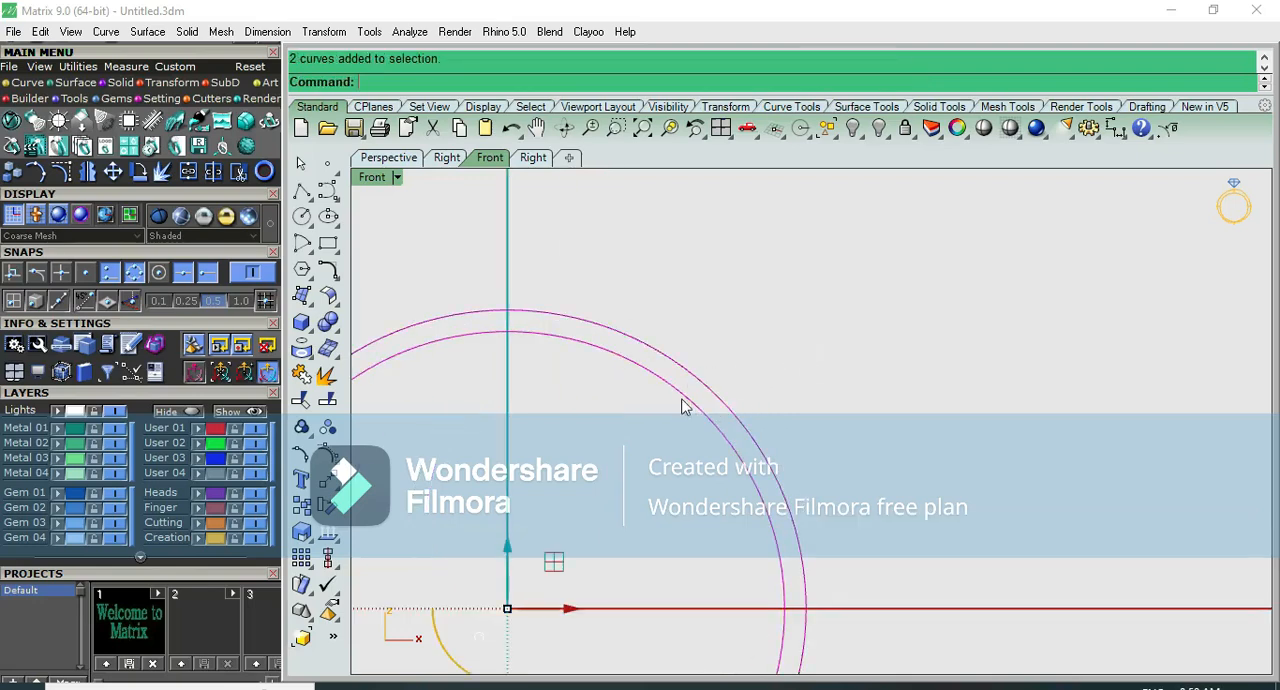
pyautogui.moveTo(747, 326); pyautogui.dragTo(652, 436)
pyautogui.scroll(-8, 652, 430)
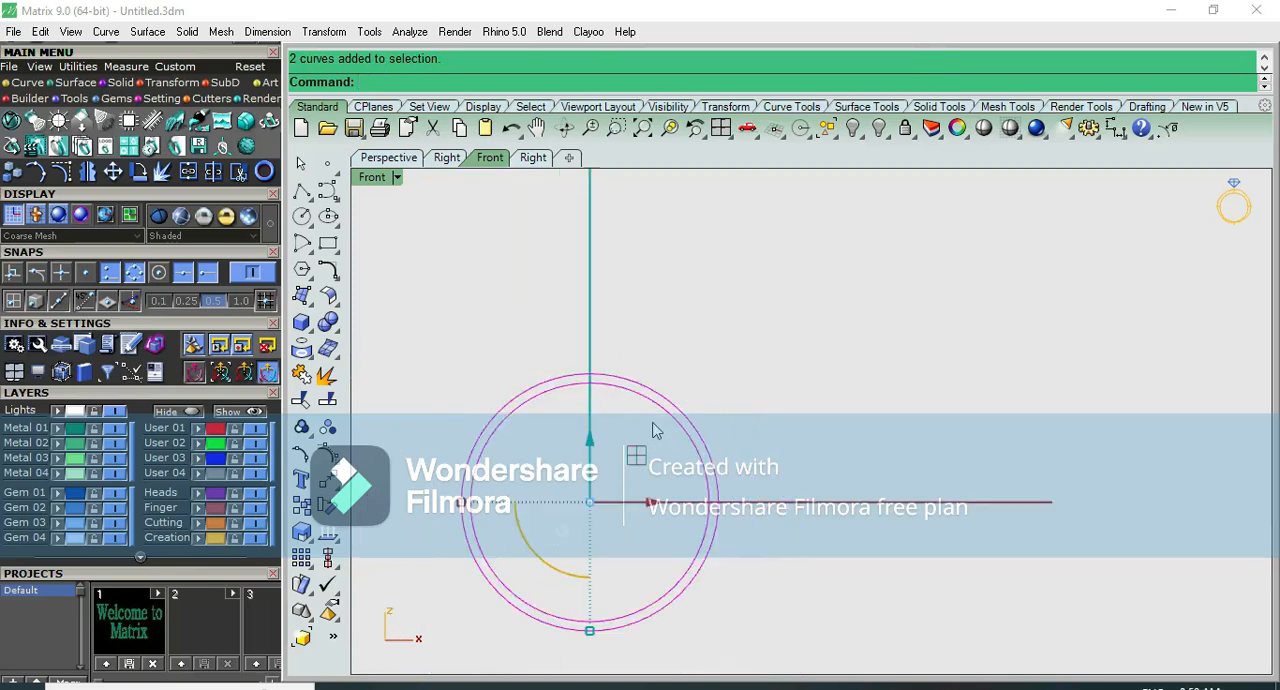
pyautogui.press('F5')
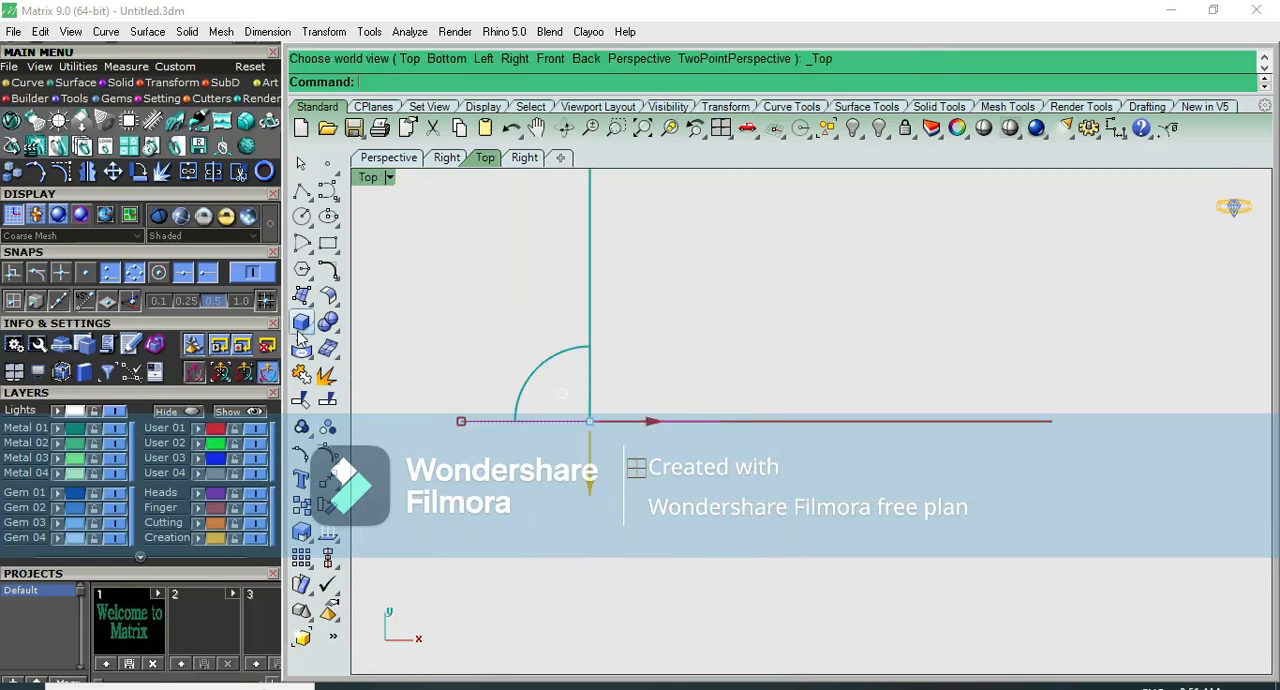
pyautogui.click(301, 322)
pyautogui.click(382, 383)
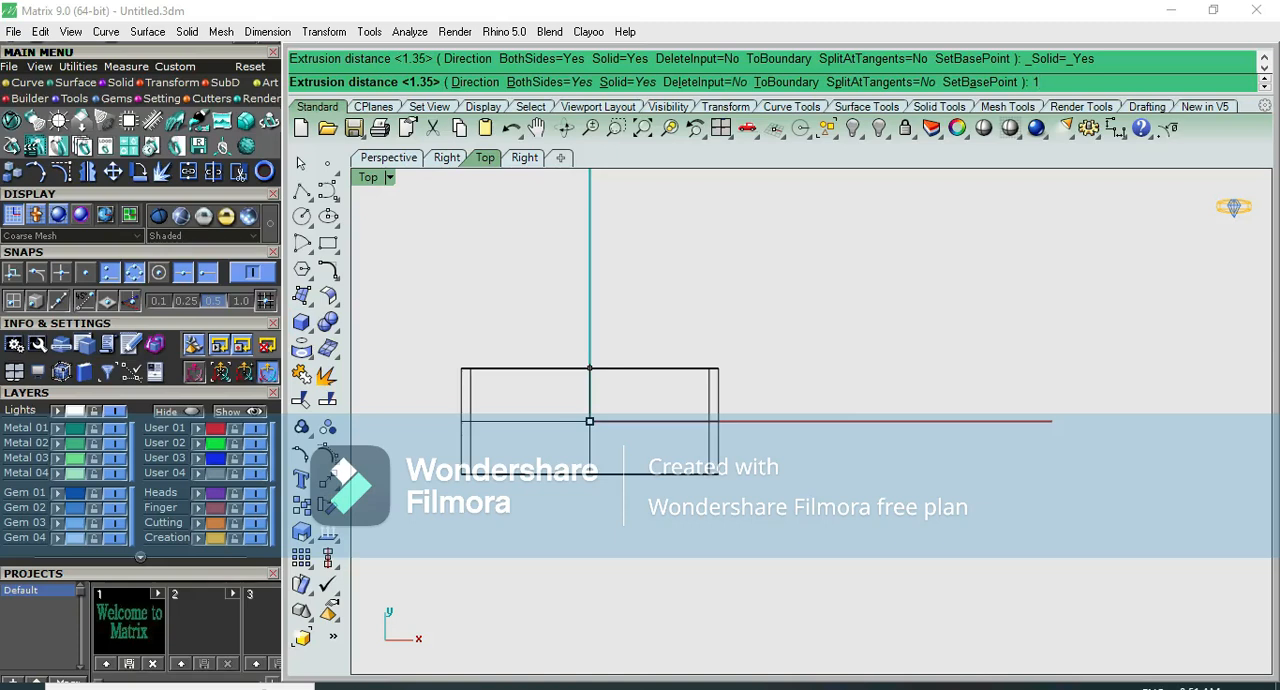
pyautogui.write('1')
pyautogui.press('Return')
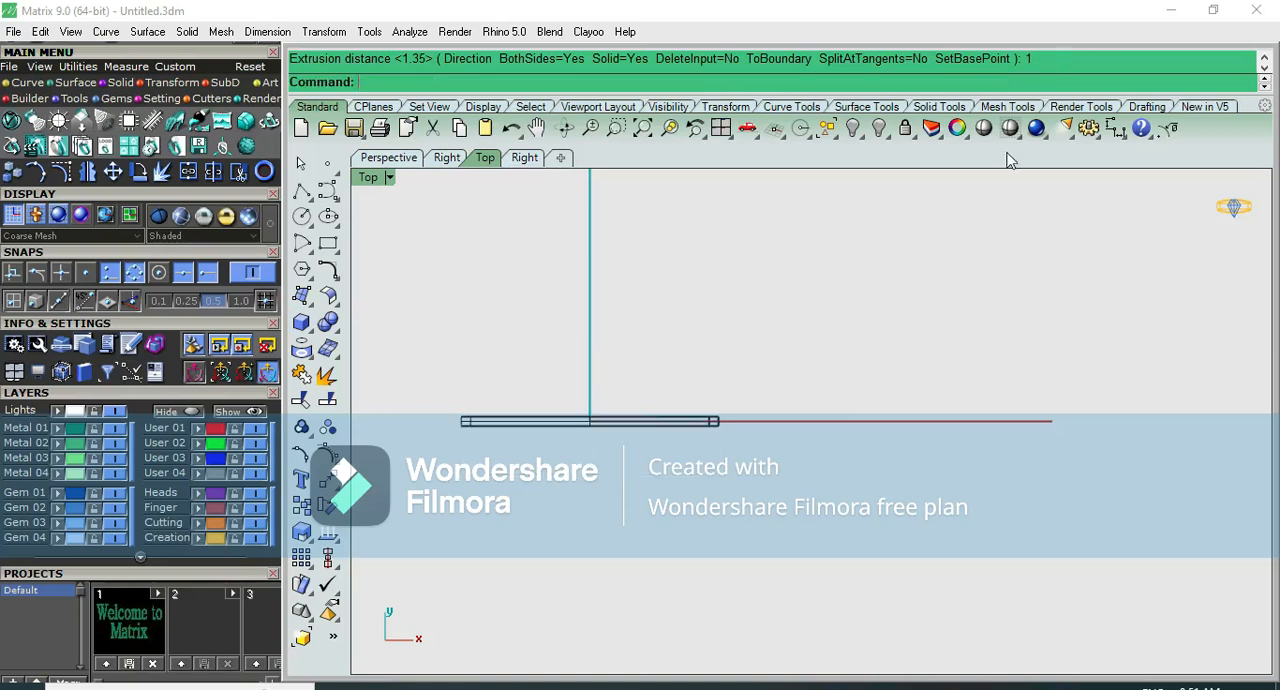
# - Examine the extruded bangle band shaded in the Perspective view and close up in the Top view
pyautogui.click(984, 128)
pyautogui.scroll(6, 580, 320)
pyautogui.moveTo(580, 320); pyautogui.dragTo(688, 217, button='right')
pyautogui.scroll(-10, 688, 217)
pyautogui.press('F2')
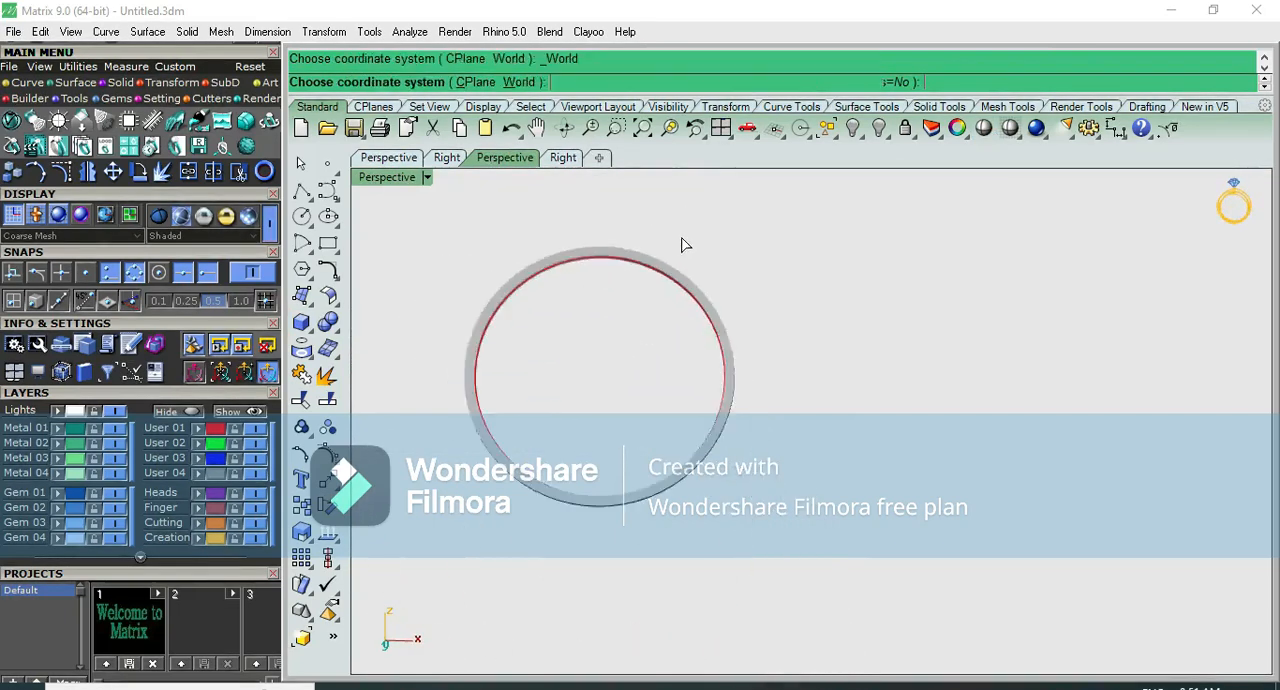
pyautogui.click(984, 128)
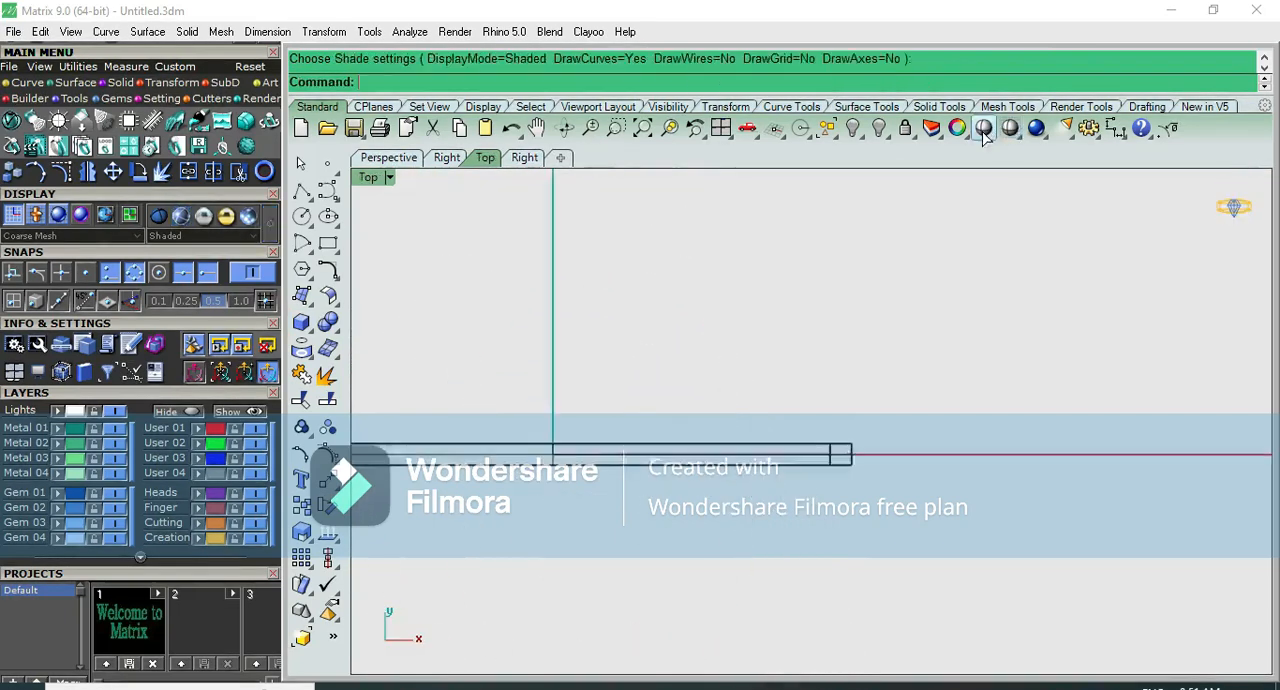
pyautogui.press('F4')
pyautogui.scroll(10, 692, 341)
pyautogui.moveTo(680, 338); pyautogui.dragTo(749, 534, button='right')
pyautogui.press('F2')
pyautogui.press('F3')
pyautogui.scroll(10, 746, 403)
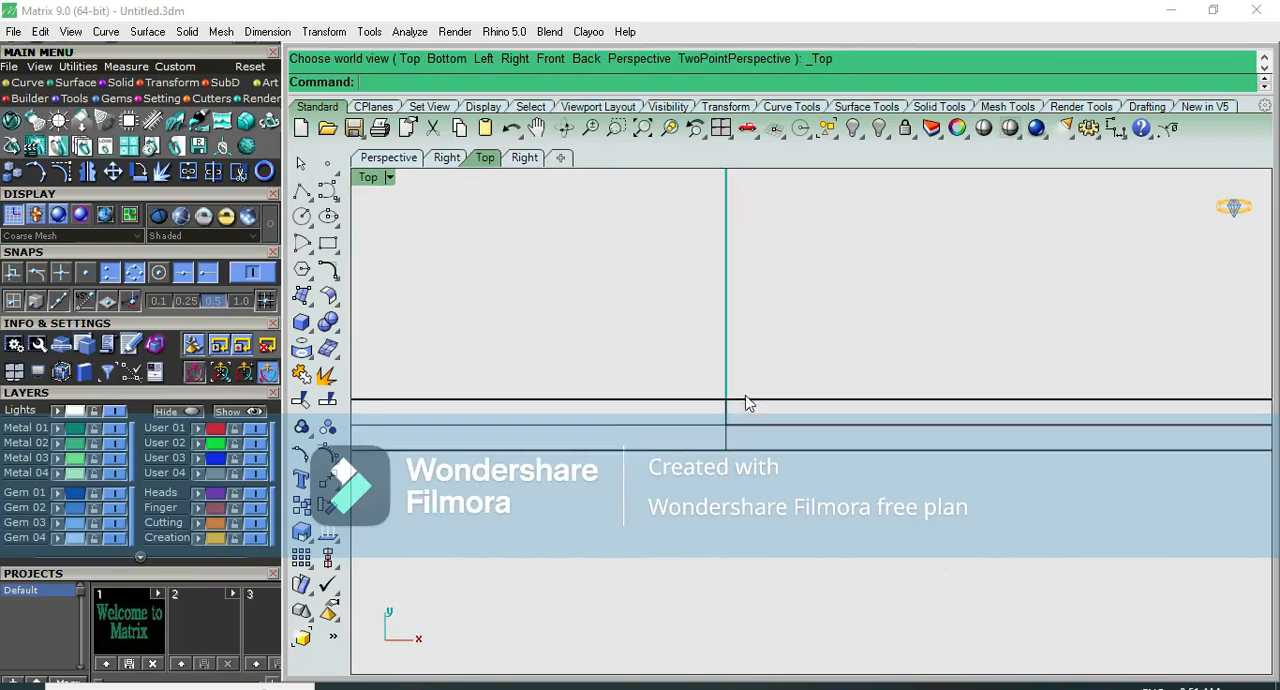
pyautogui.click(725, 438)
pyautogui.click(793, 403)
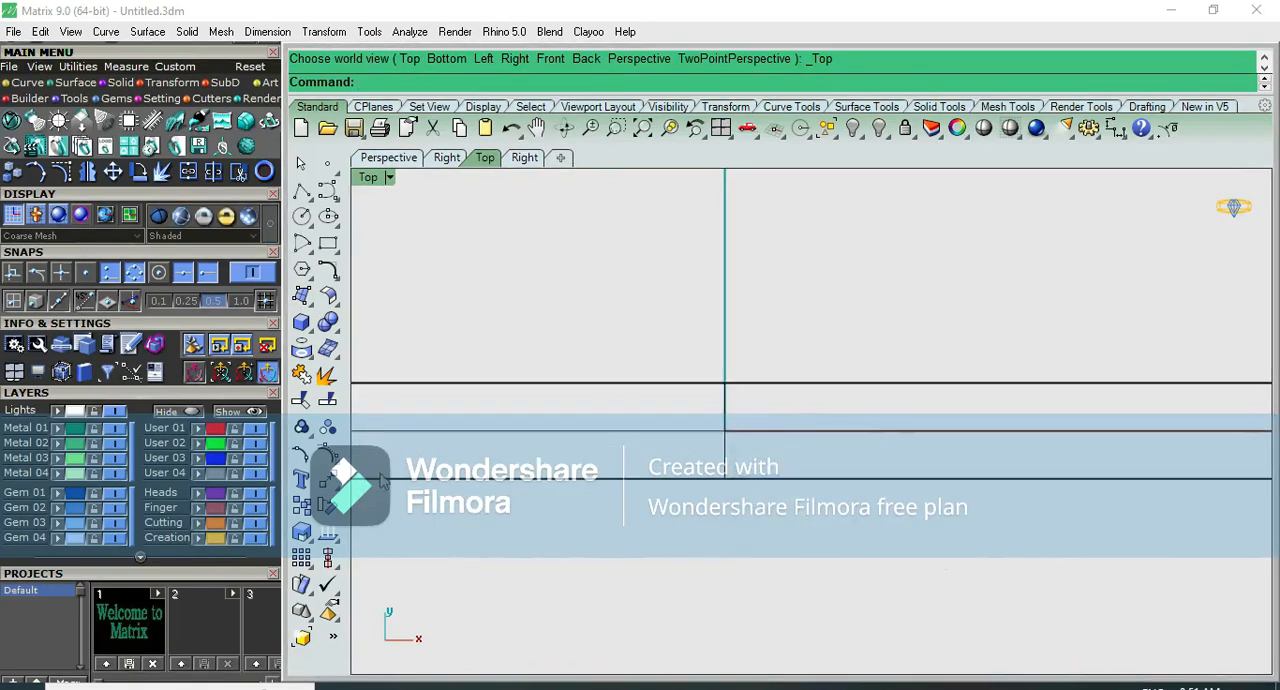
# - Load a 1.8 mm round diamond with the Gem Loader, placed at the origin
pyautogui.click(118, 99)
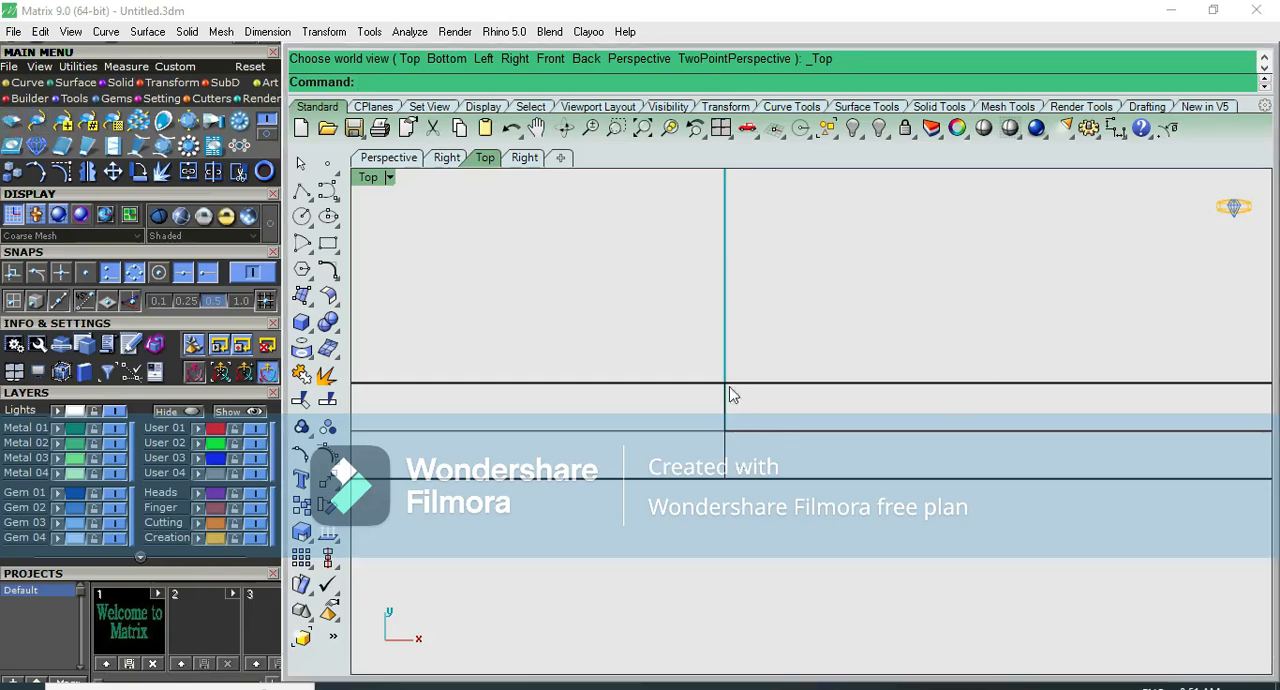
pyautogui.scroll(-3, 137, 378)
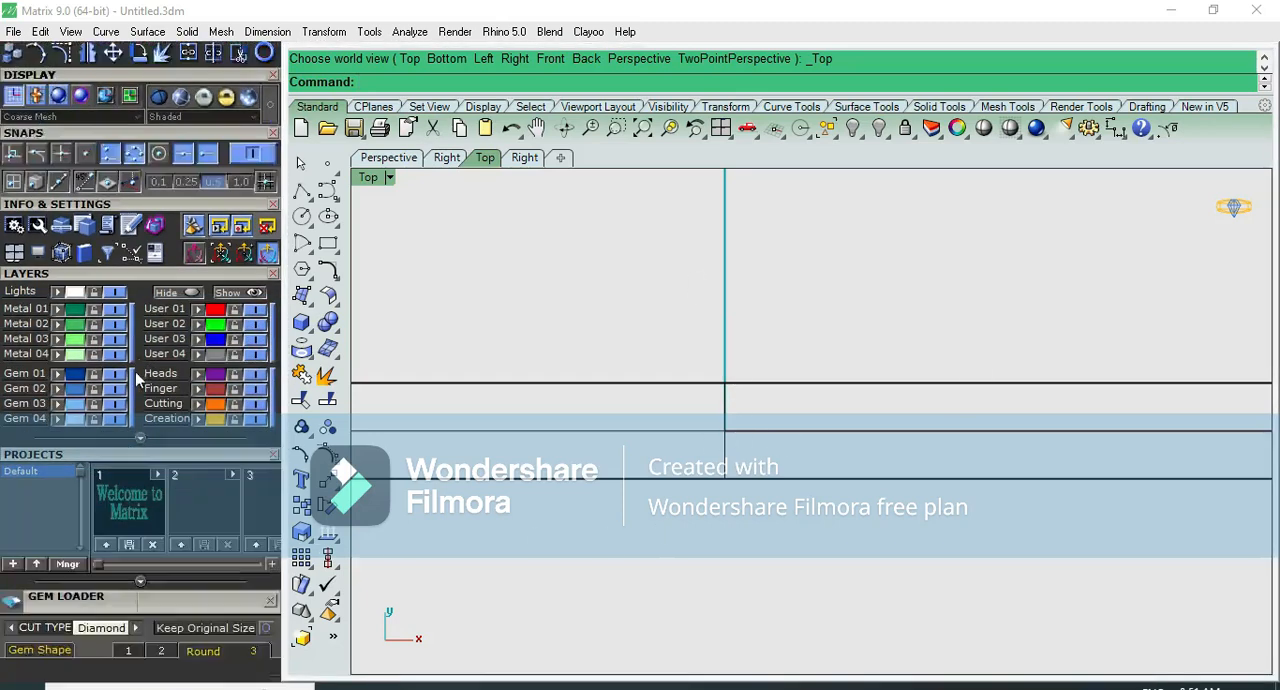
pyautogui.scroll(-4, 137, 378)
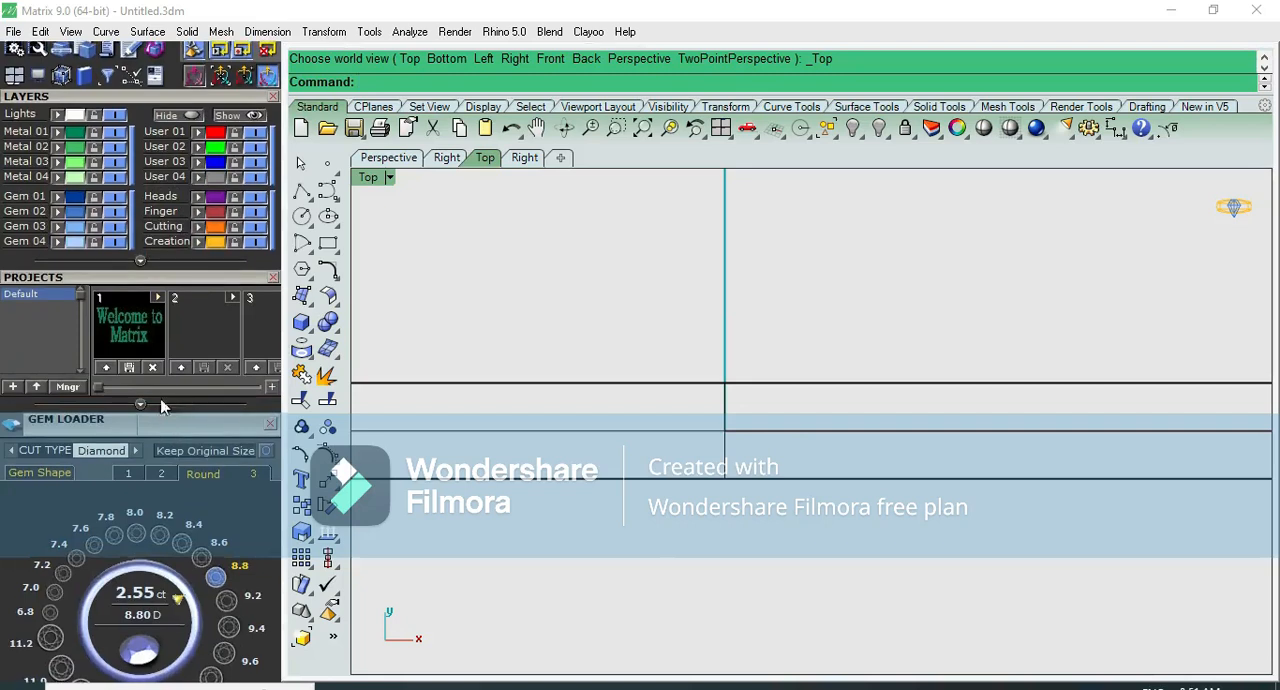
pyautogui.scroll(-4, 160, 405)
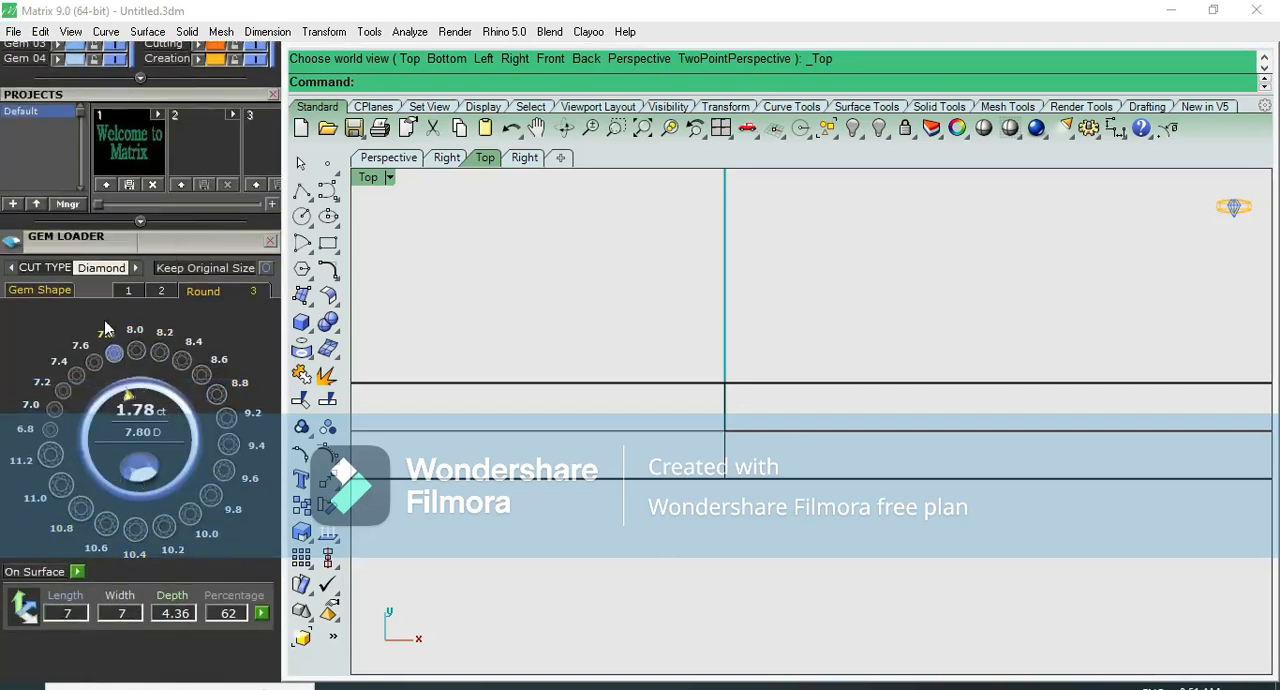
pyautogui.click(128, 290)
pyautogui.click(166, 354)
pyautogui.click(762, 421)
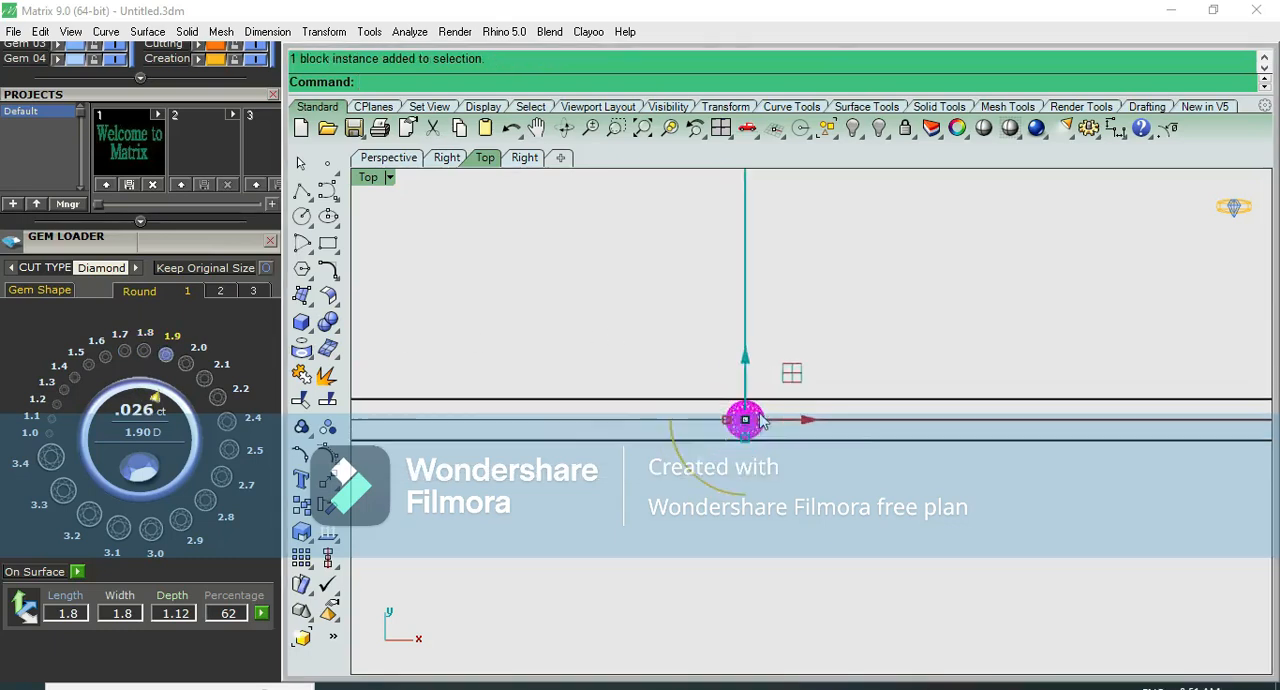
# - Move the diamond straight up in the Front view and seat it into the band's outer edge at the top of the bangle
pyautogui.press('F2')
pyautogui.scroll(-13, 763, 424)
pyautogui.scroll(4, 769, 533)
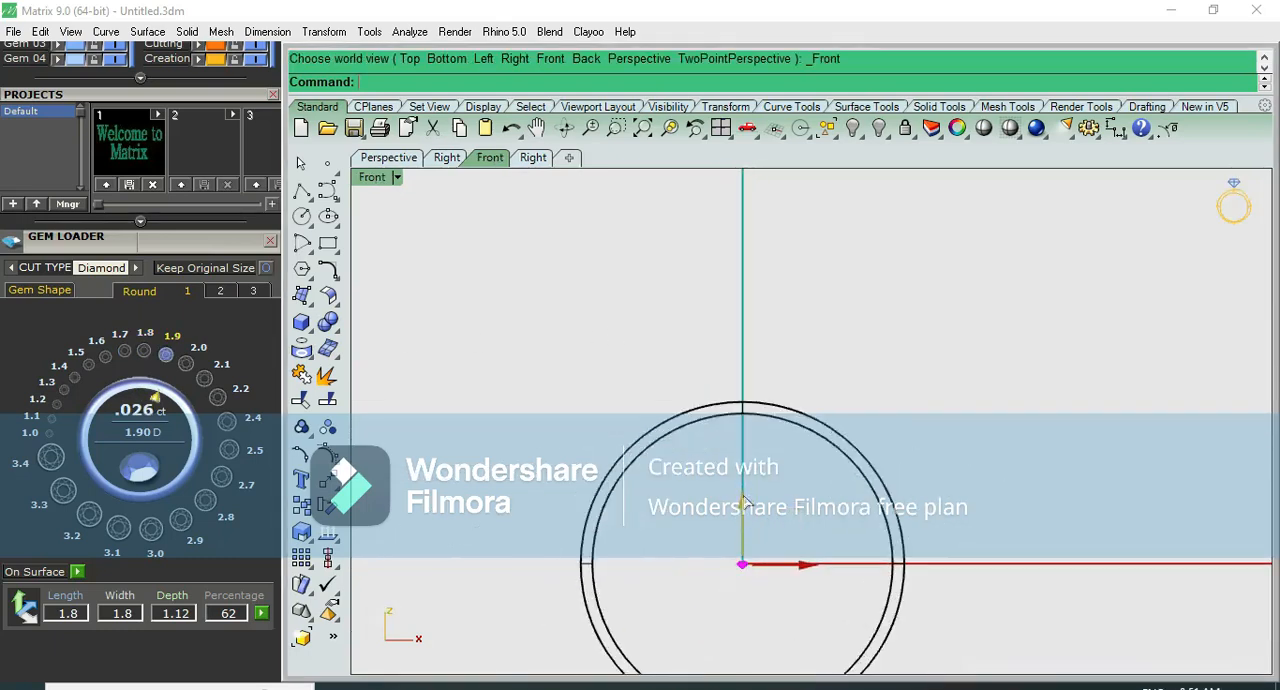
pyautogui.scroll(5, 757, 343)
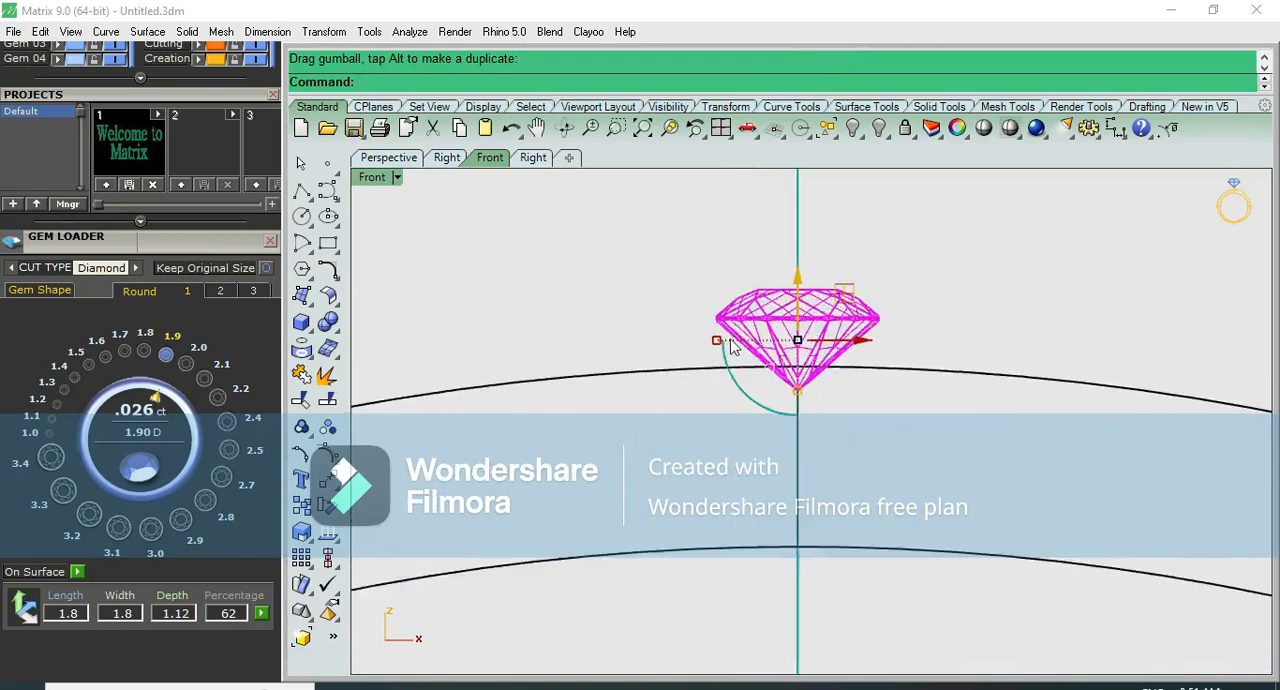
pyautogui.scroll(4, 753, 333)
pyautogui.moveTo(820, 277); pyautogui.dragTo(824, 340)
pyautogui.scroll(-5, 840, 335)
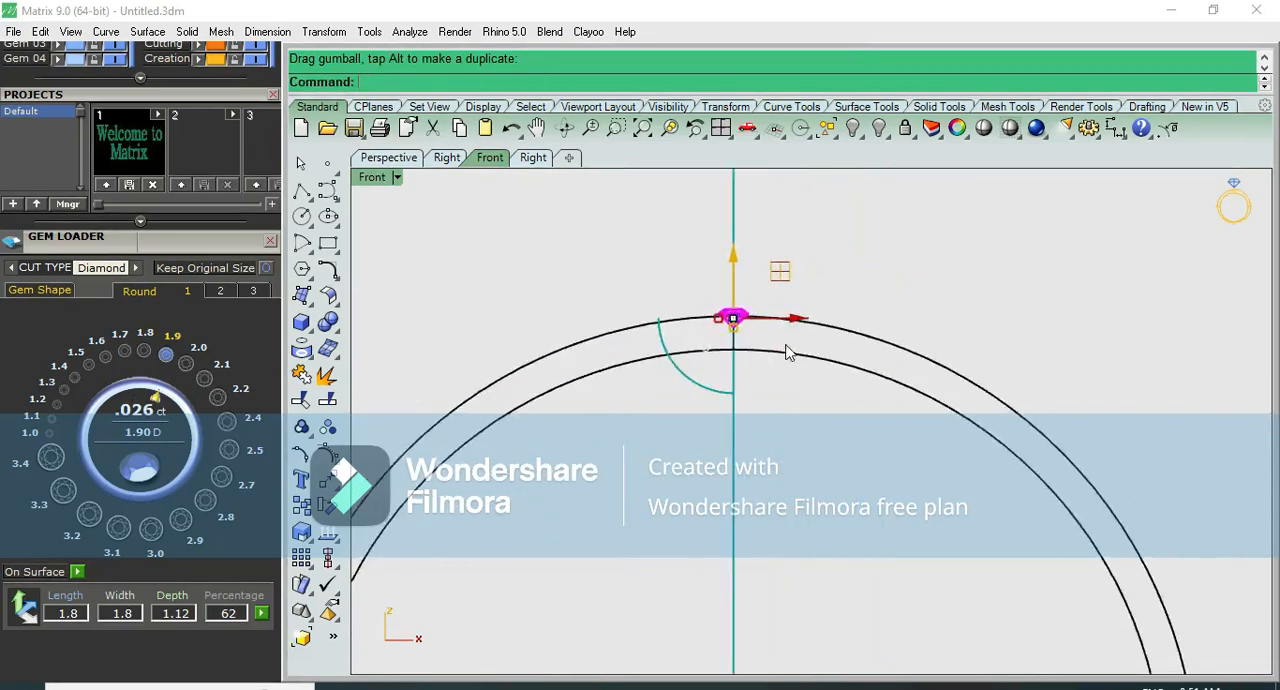
# - Try a polar array of the diamond centred on the origin with 50 items over 360 degrees
pyautogui.scroll(-4, 787, 352)
pyautogui.write('ap')
pyautogui.press('Return')
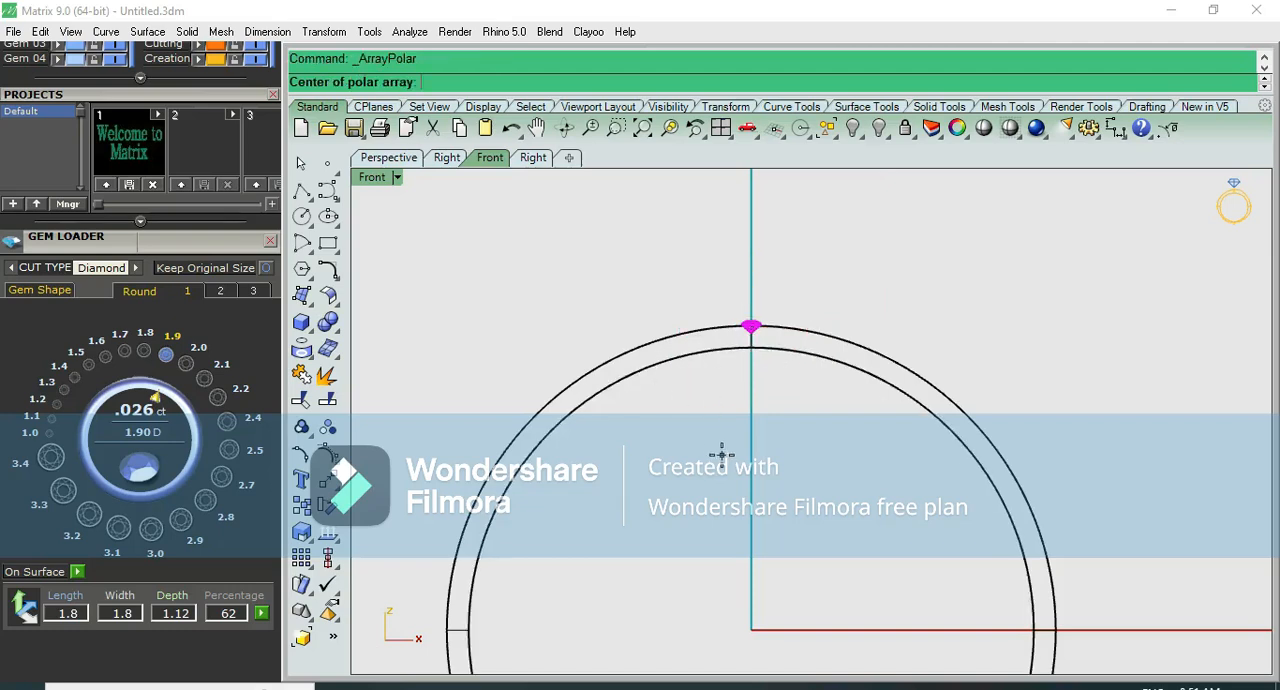
pyautogui.write('0')
pyautogui.press('Return')
pyautogui.scroll(-5, 735, 405)
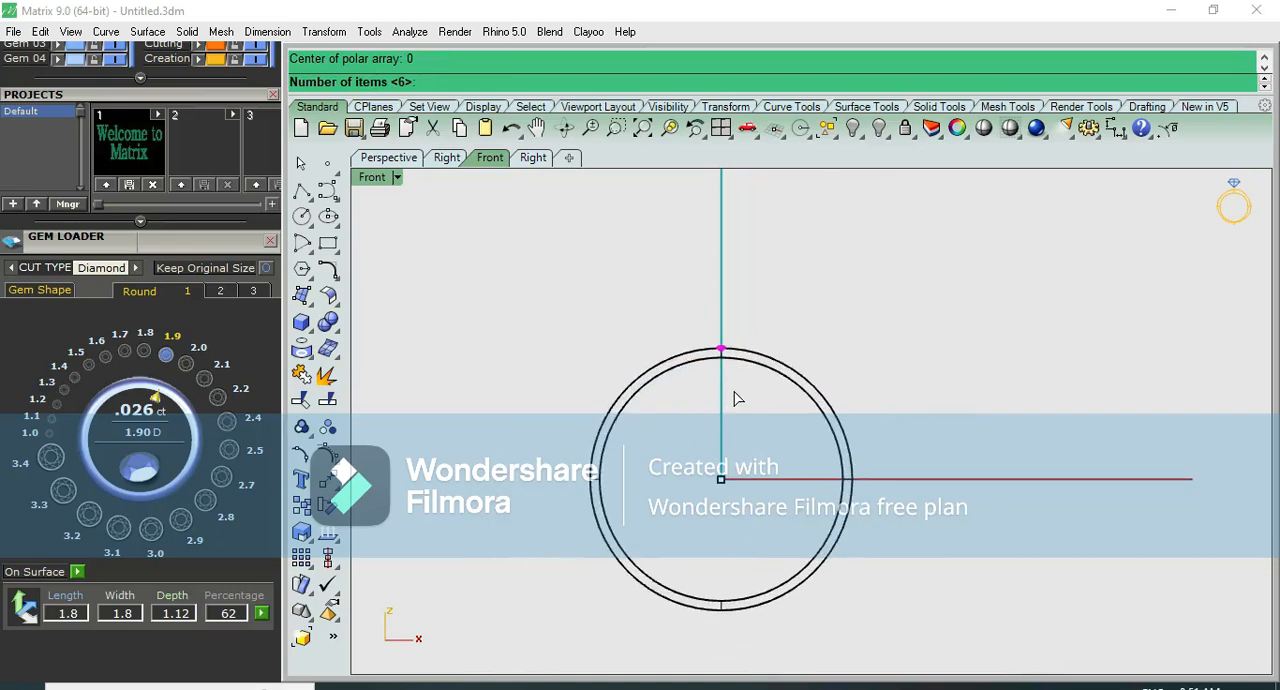
pyautogui.press('Return')
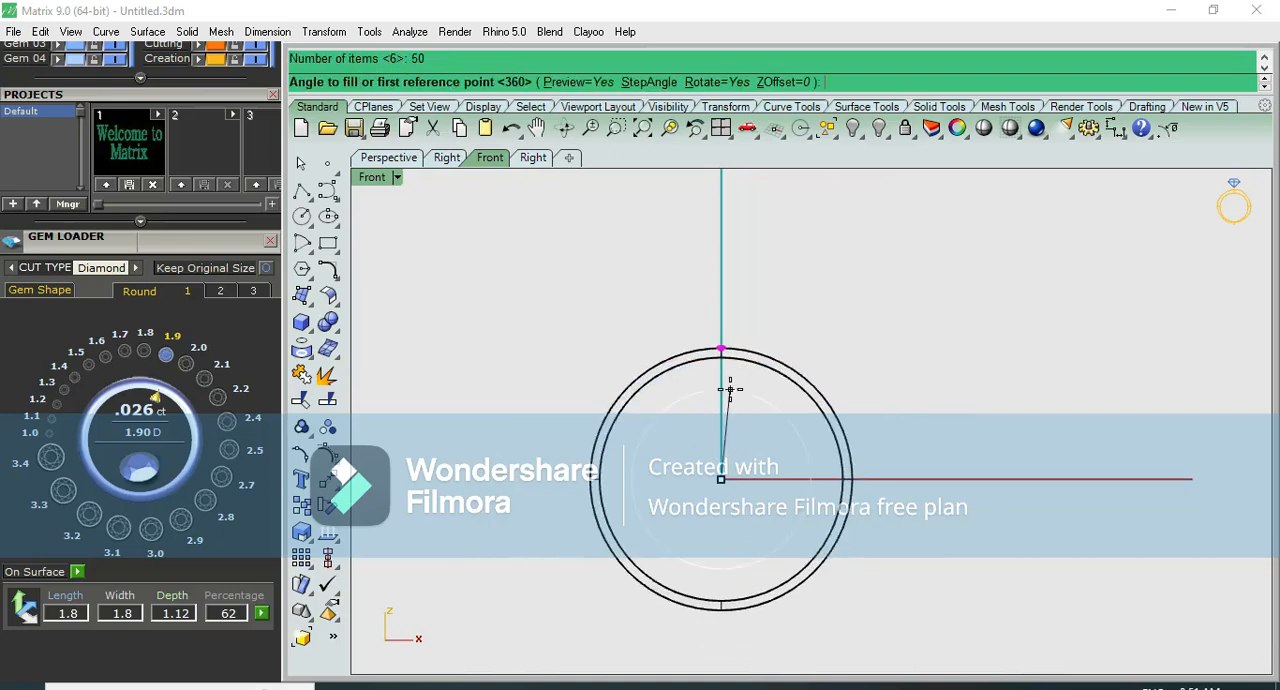
pyautogui.press('Return')
pyautogui.scroll(5, 730, 371)
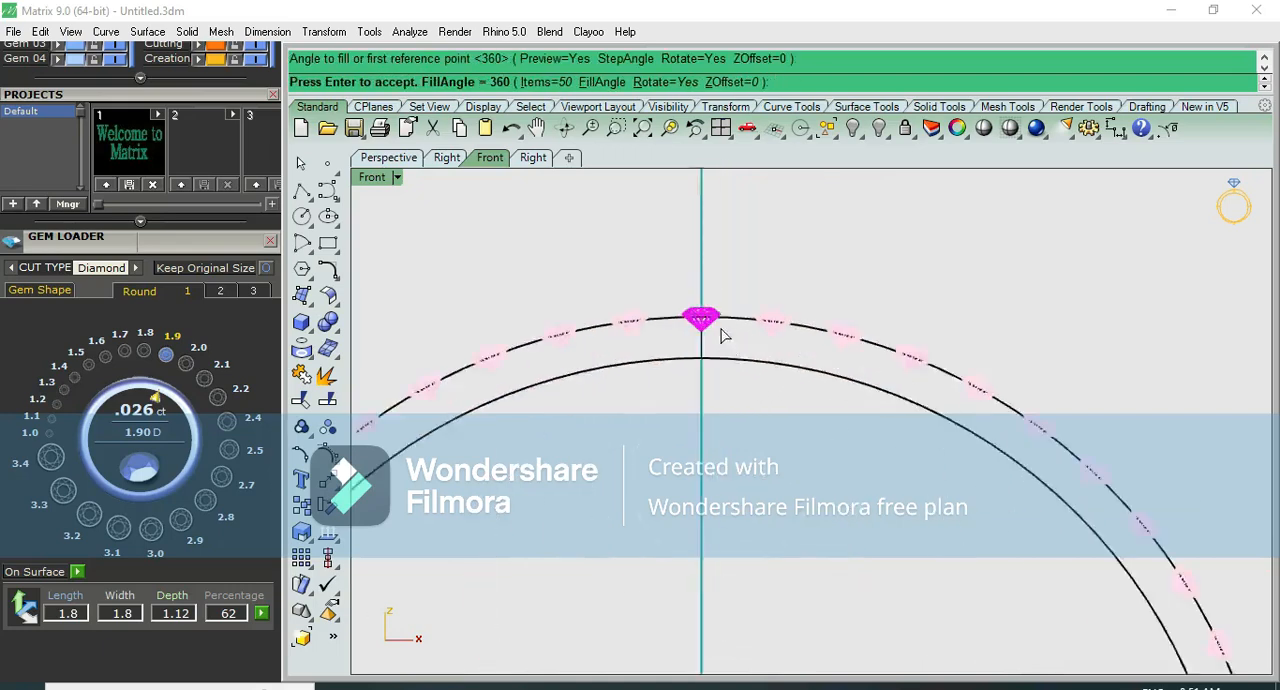
pyautogui.scroll(2, 797, 318)
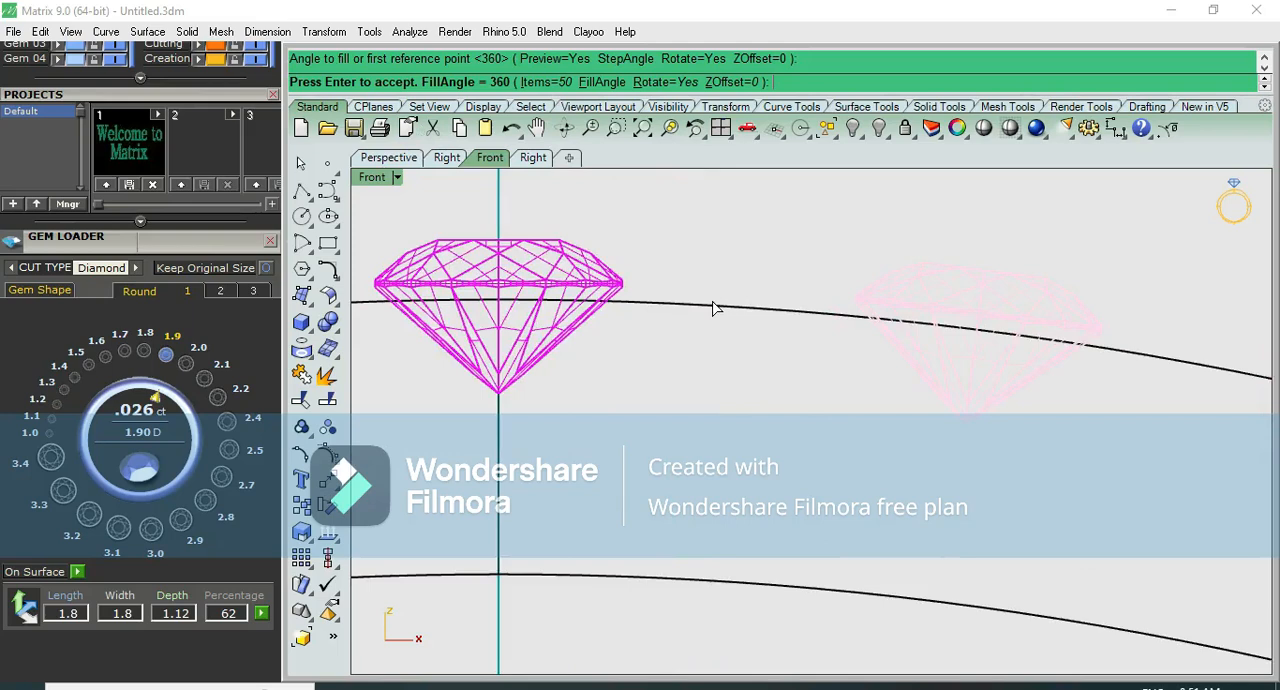
# - Try the polar array with 70 and 90 items, accepting the 90-item version
pyautogui.click(550, 82)
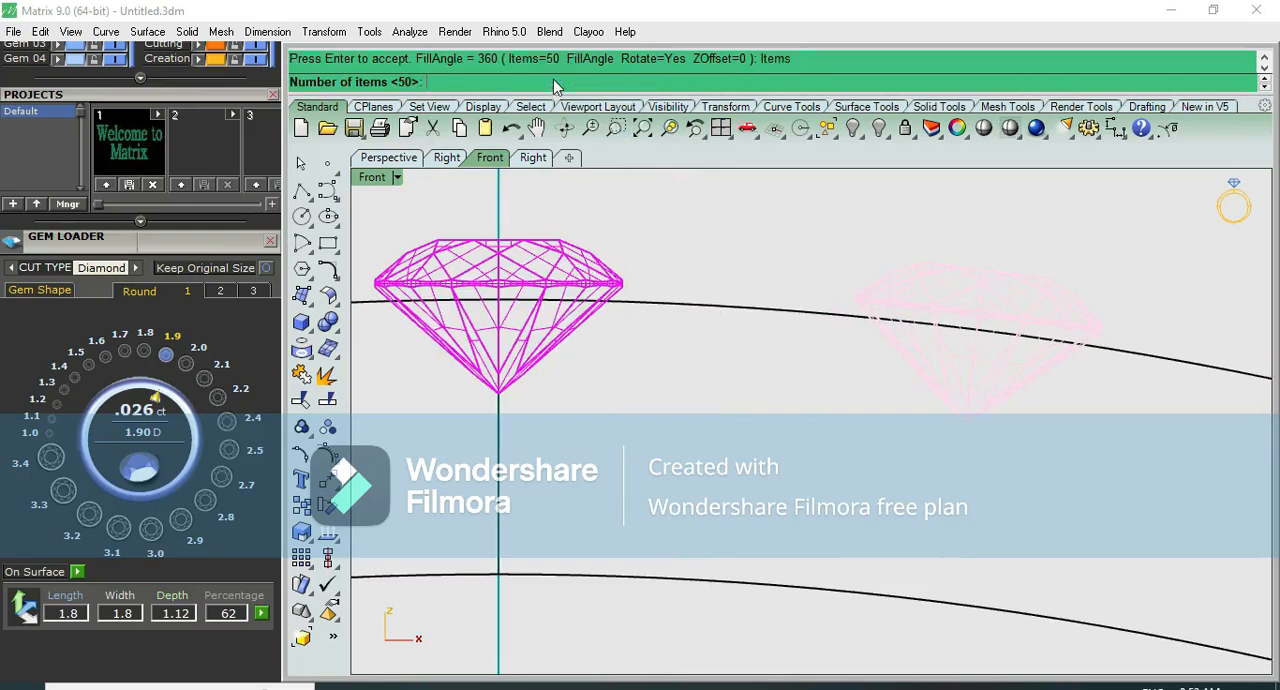
pyautogui.write('70')
pyautogui.press('Return')
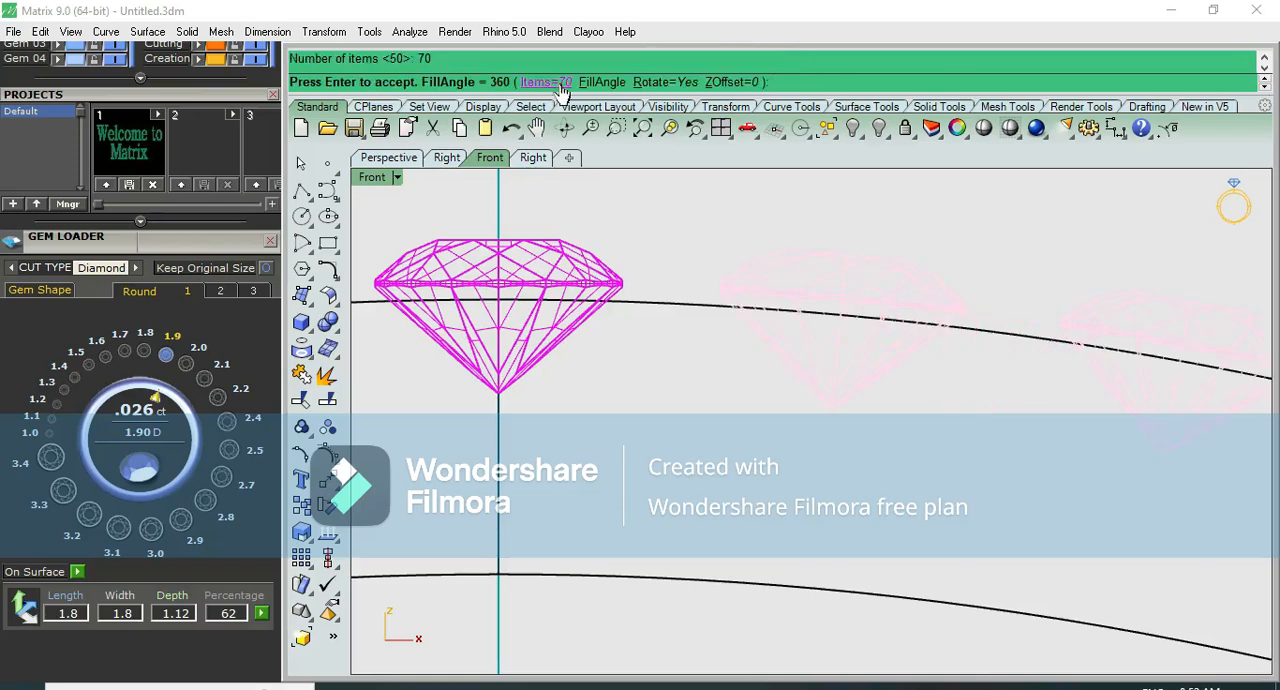
pyautogui.click(561, 84)
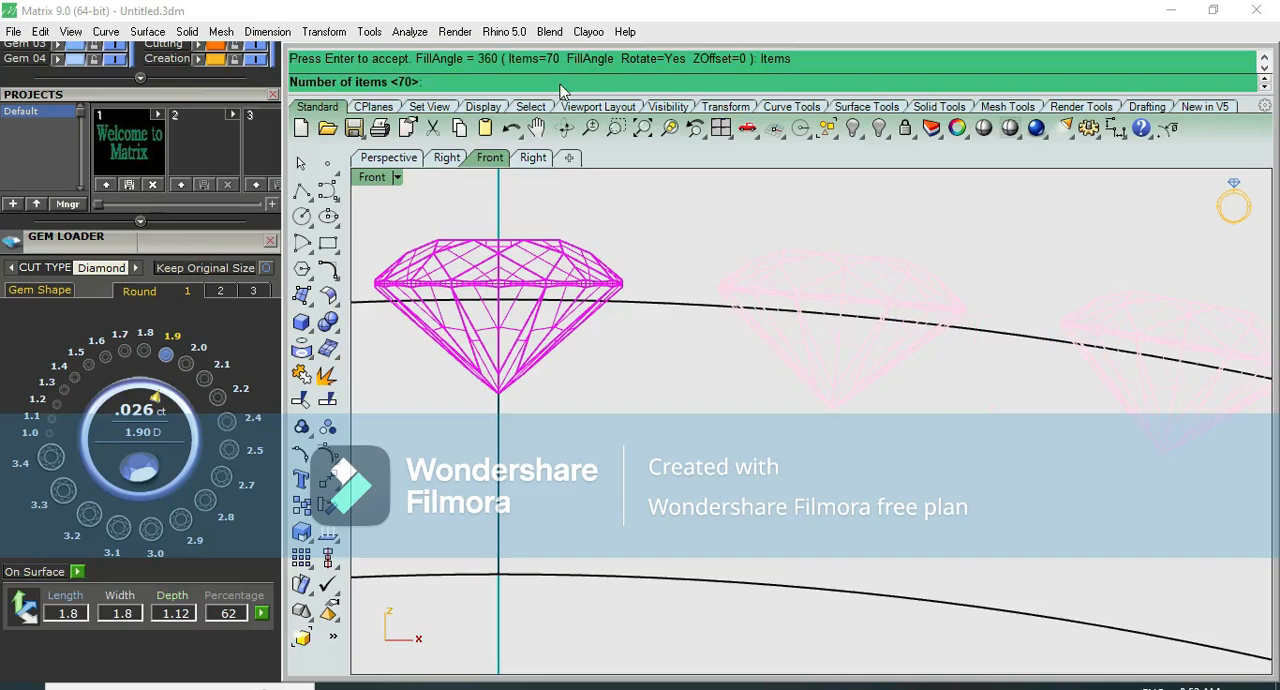
pyautogui.press('Return')
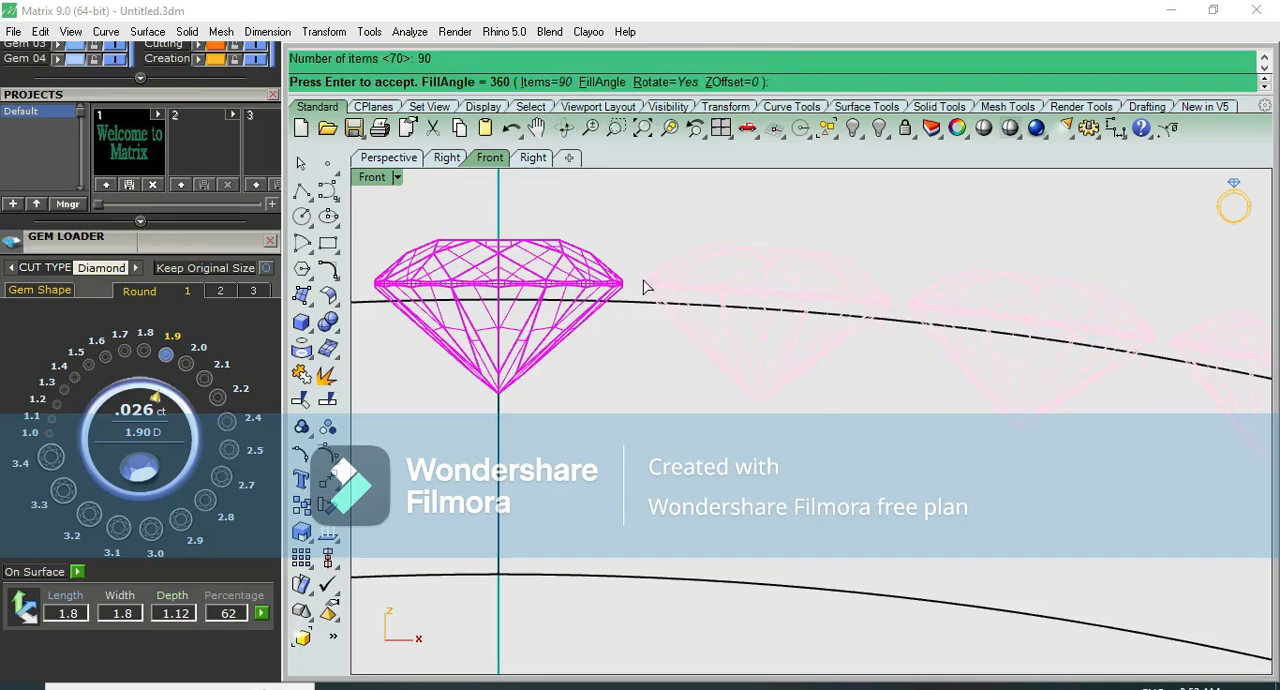
pyautogui.scroll(3, 635, 288)
pyautogui.scroll(-2, 638, 355)
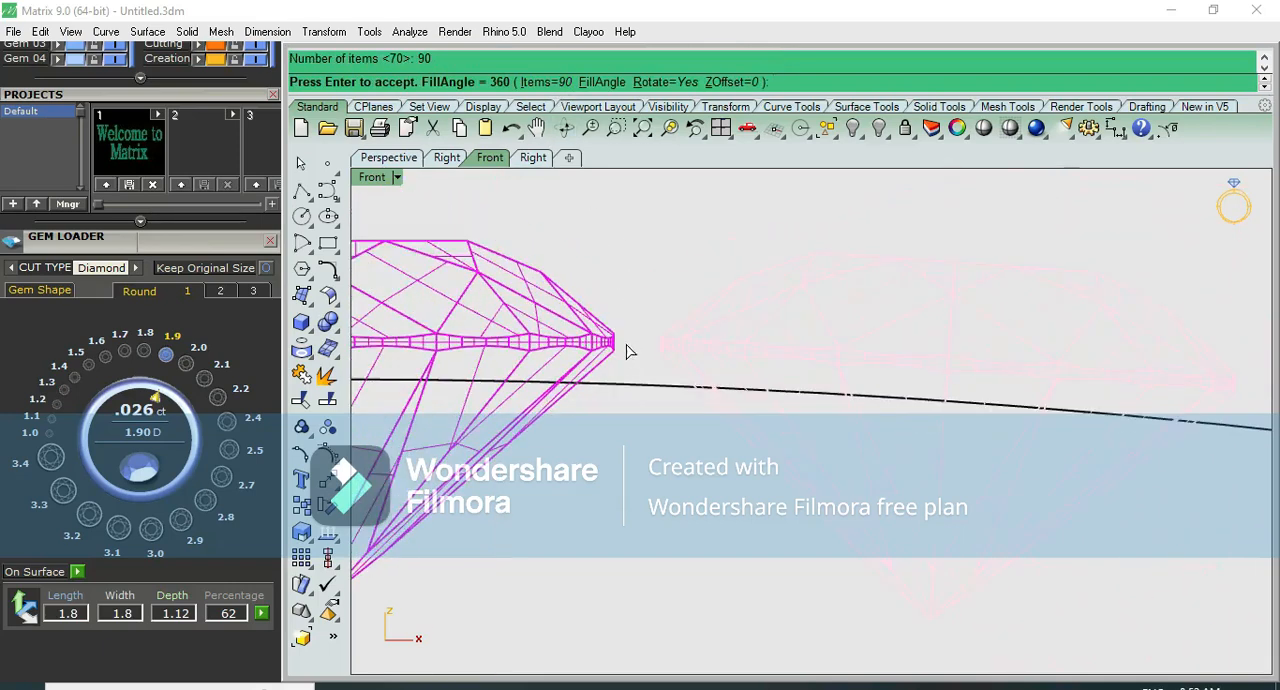
pyautogui.scroll(-2, 627, 350)
pyautogui.press('Return')
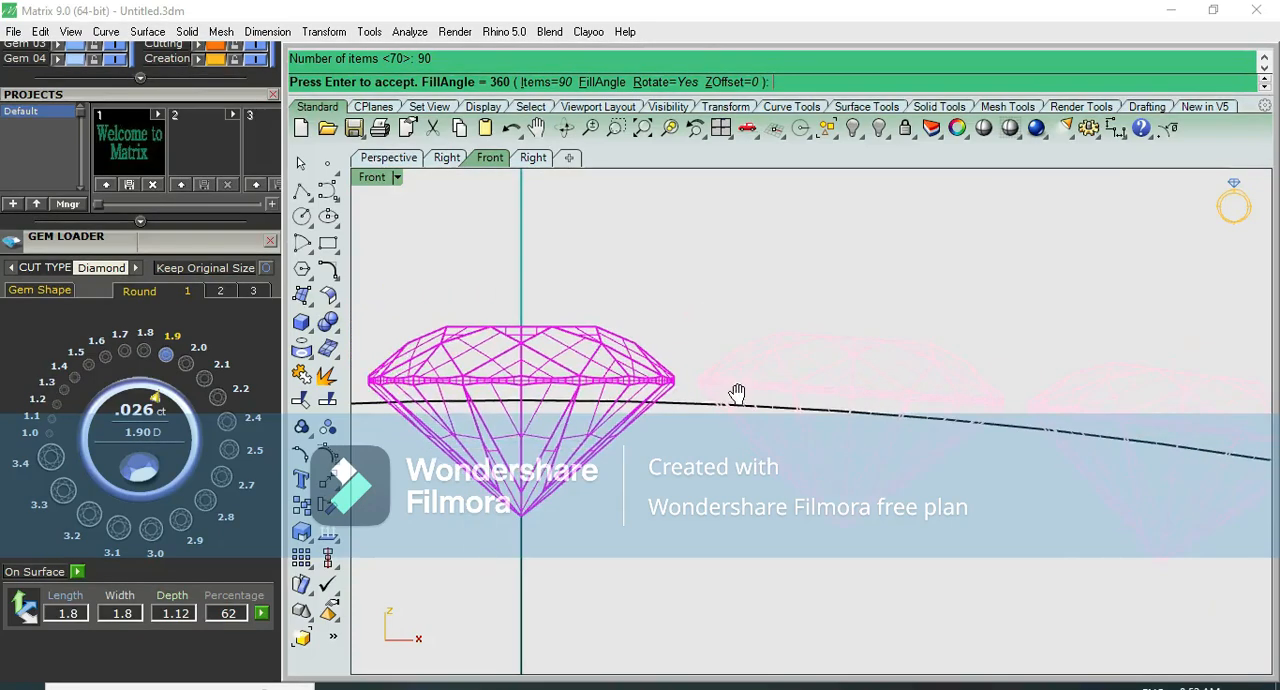
# - Measure the gap between the top diamond and its neighbour with an aligned dimension, without placing the dimension
pyautogui.scroll(4, 675, 375)
pyautogui.click(669, 392)
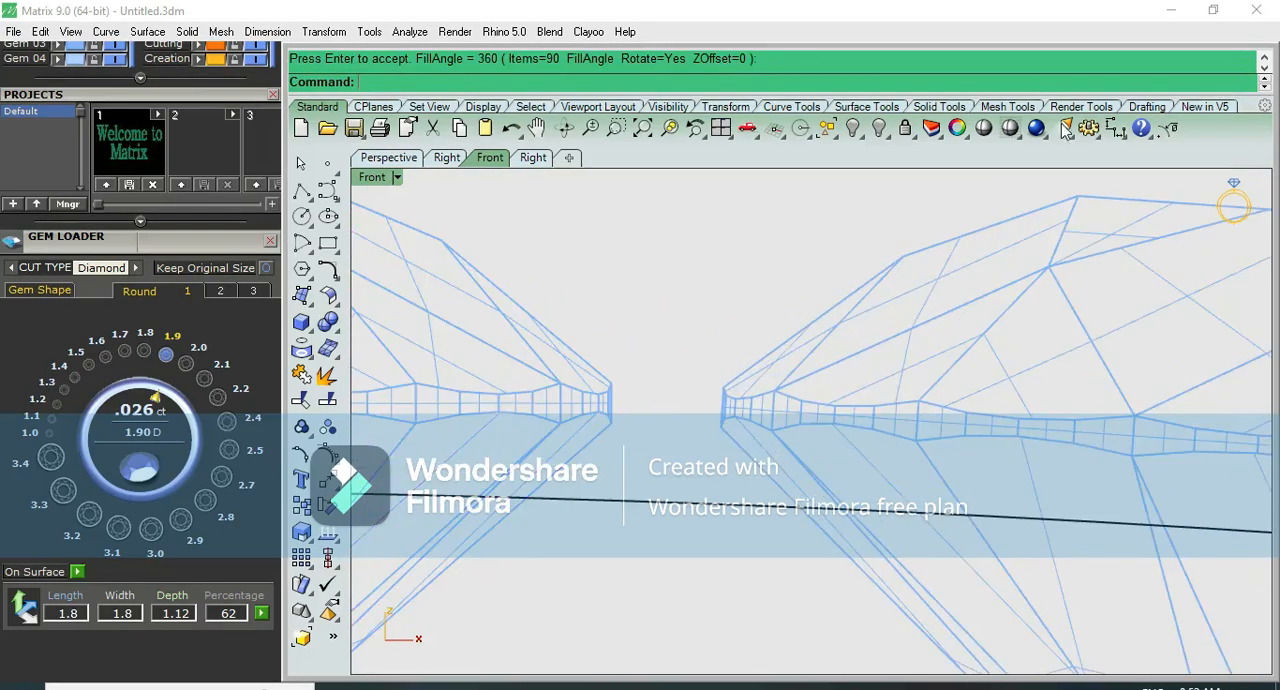
pyautogui.click(1114, 131)
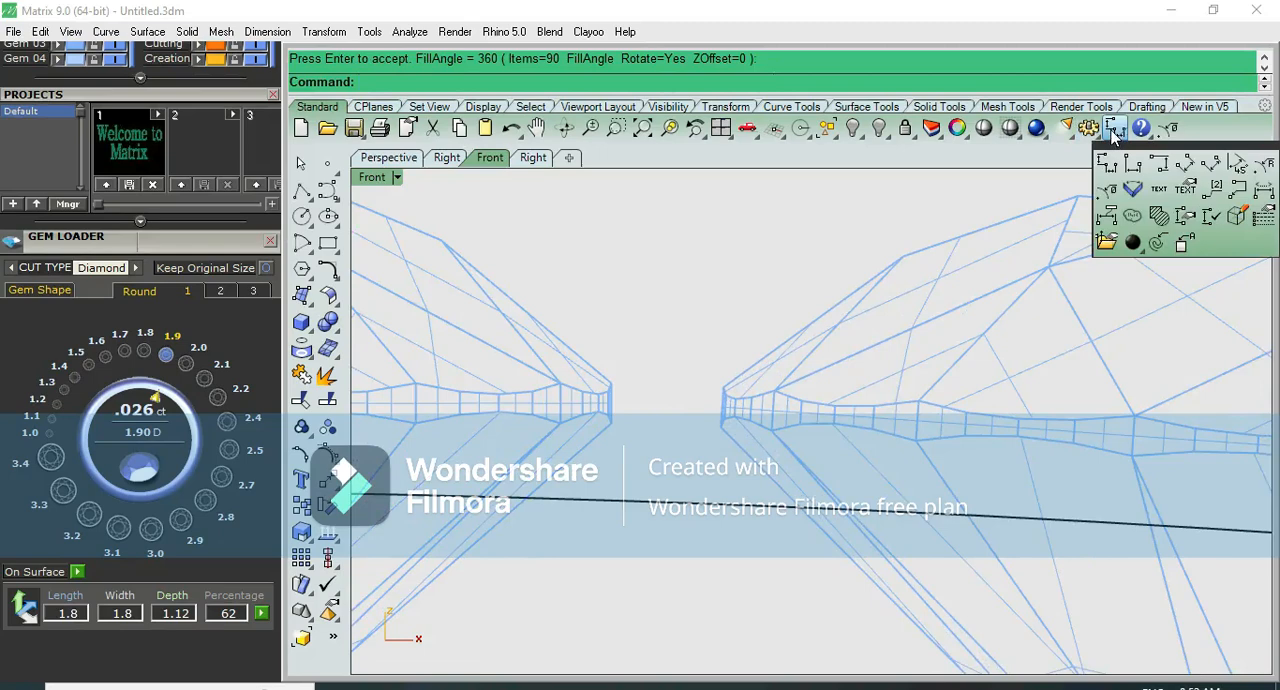
pyautogui.click(1185, 165)
pyautogui.click(612, 403)
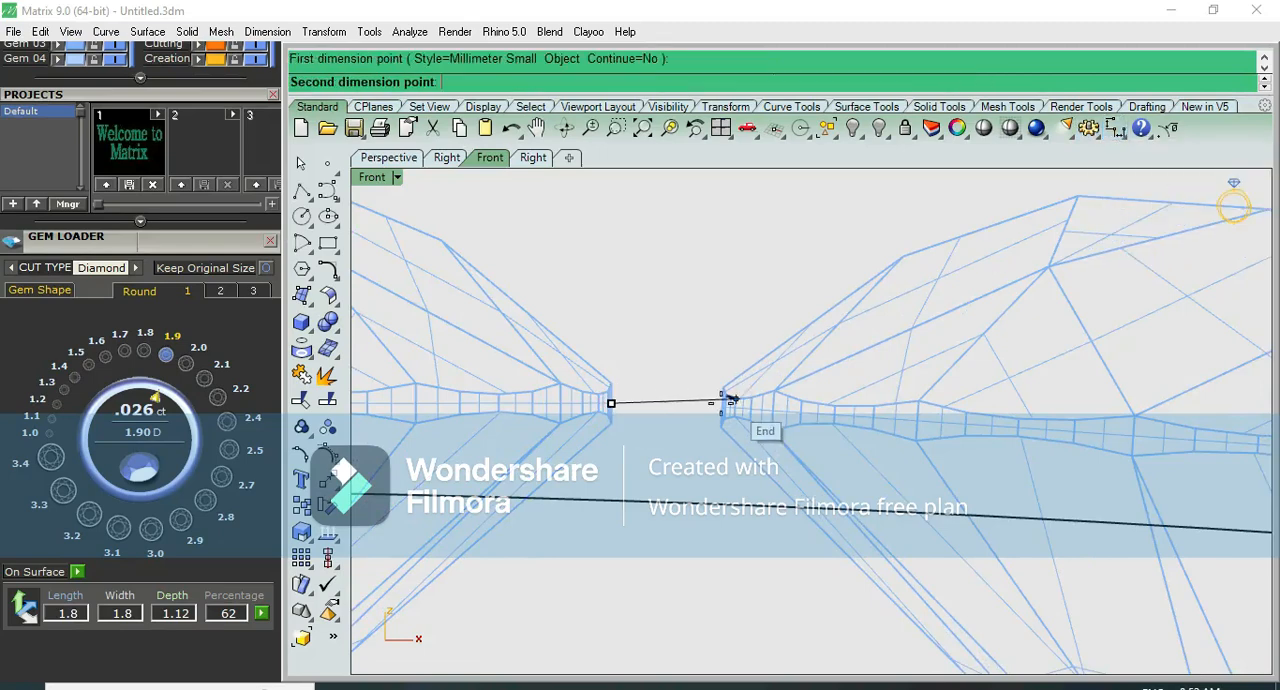
pyautogui.click(724, 401)
pyautogui.scroll(-6, 704, 440)
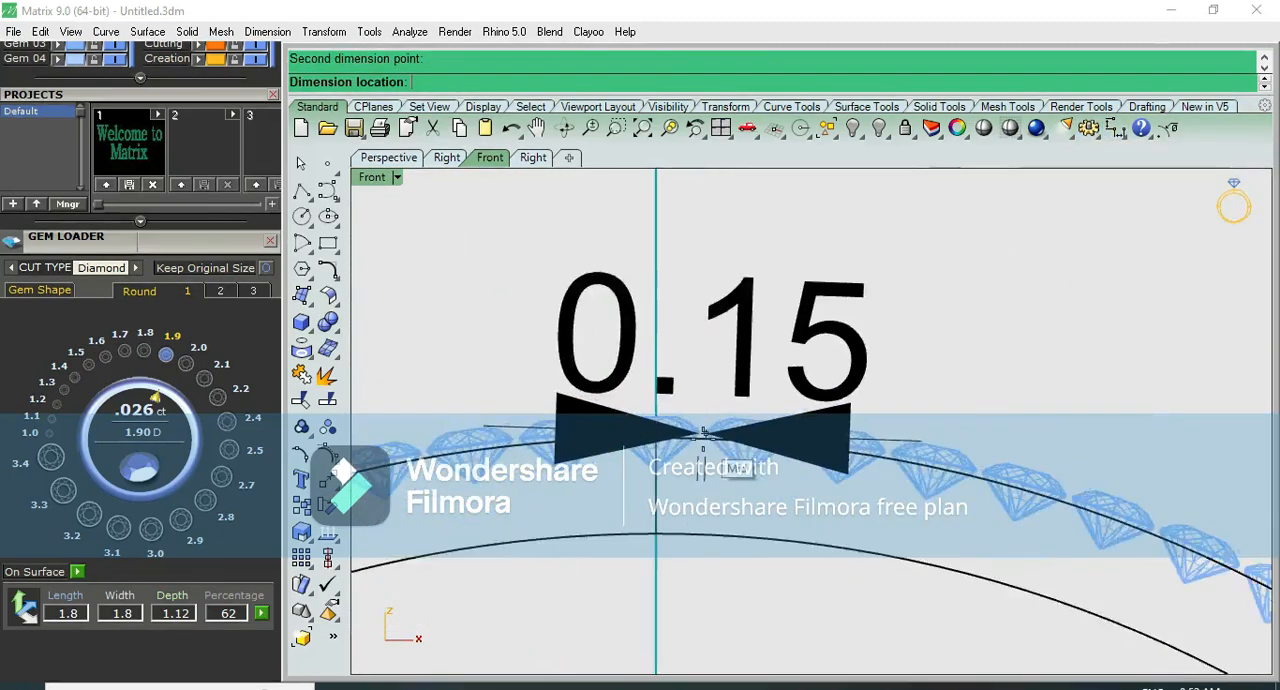
pyautogui.scroll(4, 704, 440)
pyautogui.press('Escape')
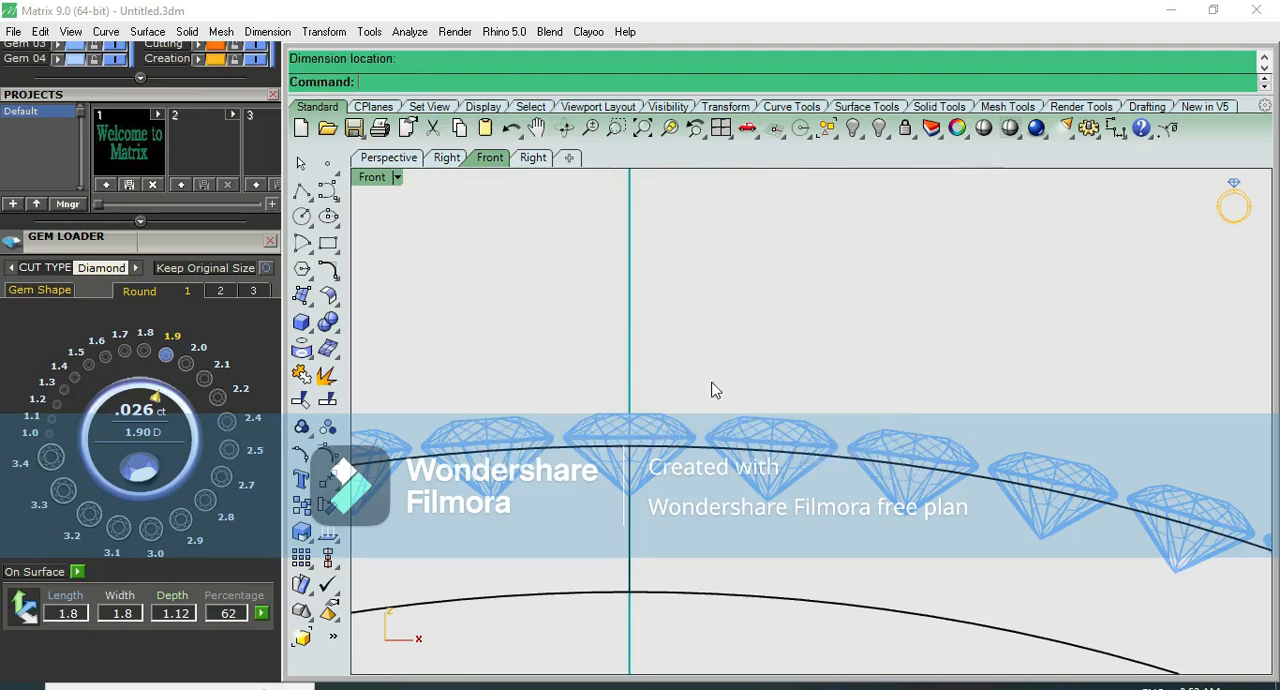
# - Undo the 90-item array and array the top diamond again around the bangle with 89 items over 360 degrees
pyautogui.hotkey('ctrl', 'z')
pyautogui.click(679, 428)
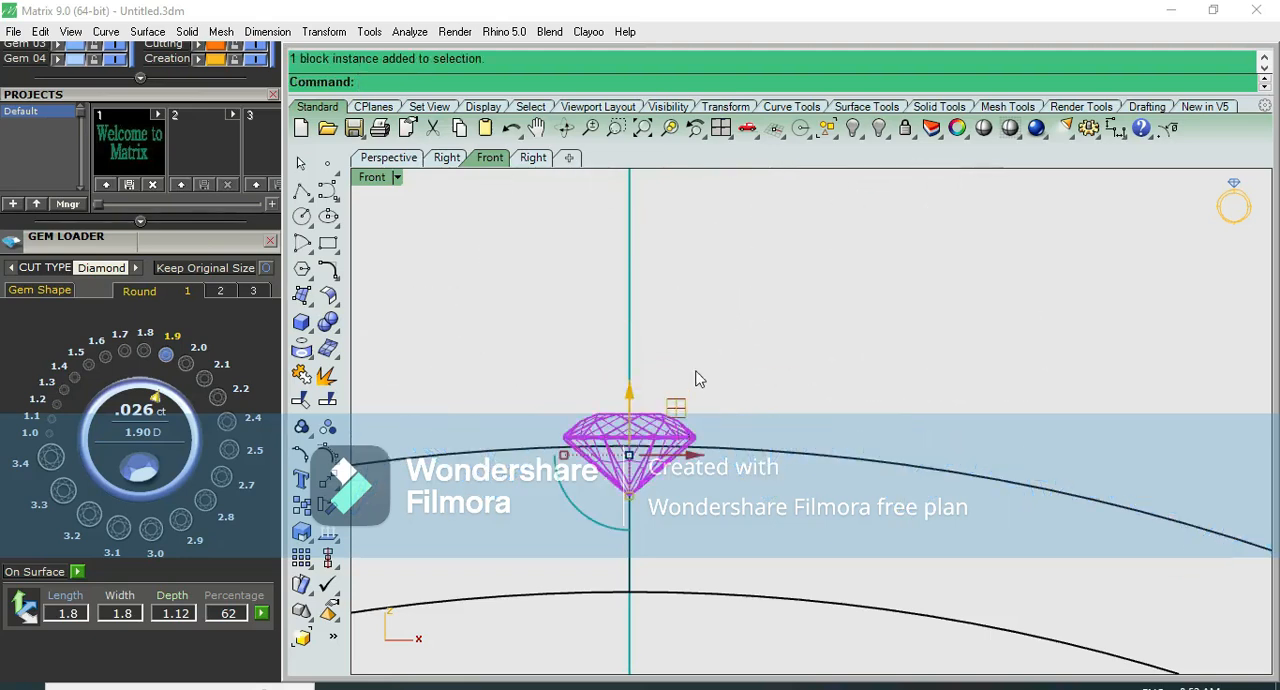
pyautogui.press('Return')
pyautogui.press('Return')
pyautogui.write('89')
pyautogui.press('Return')
pyautogui.press('Return')
pyautogui.press('Return')
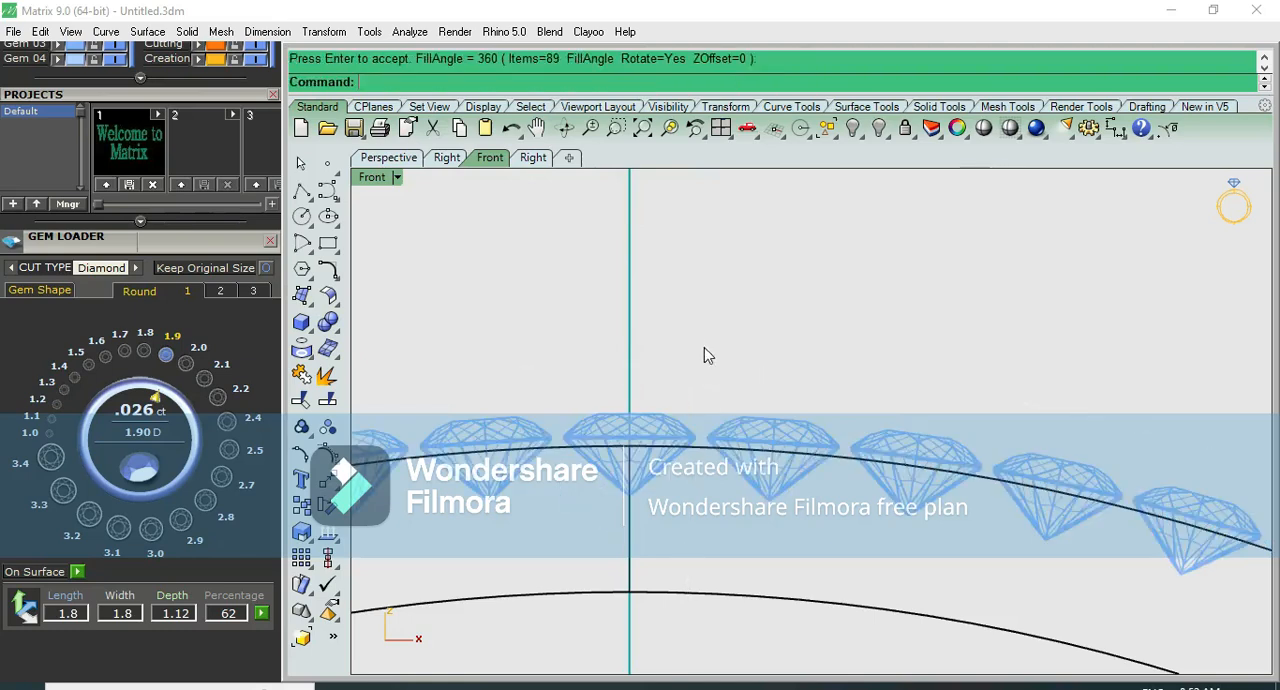
# - Measure the girdle gap between adjacent diamonds in the 89-item array with an aligned dimension, without placing it
pyautogui.click(1116, 132)
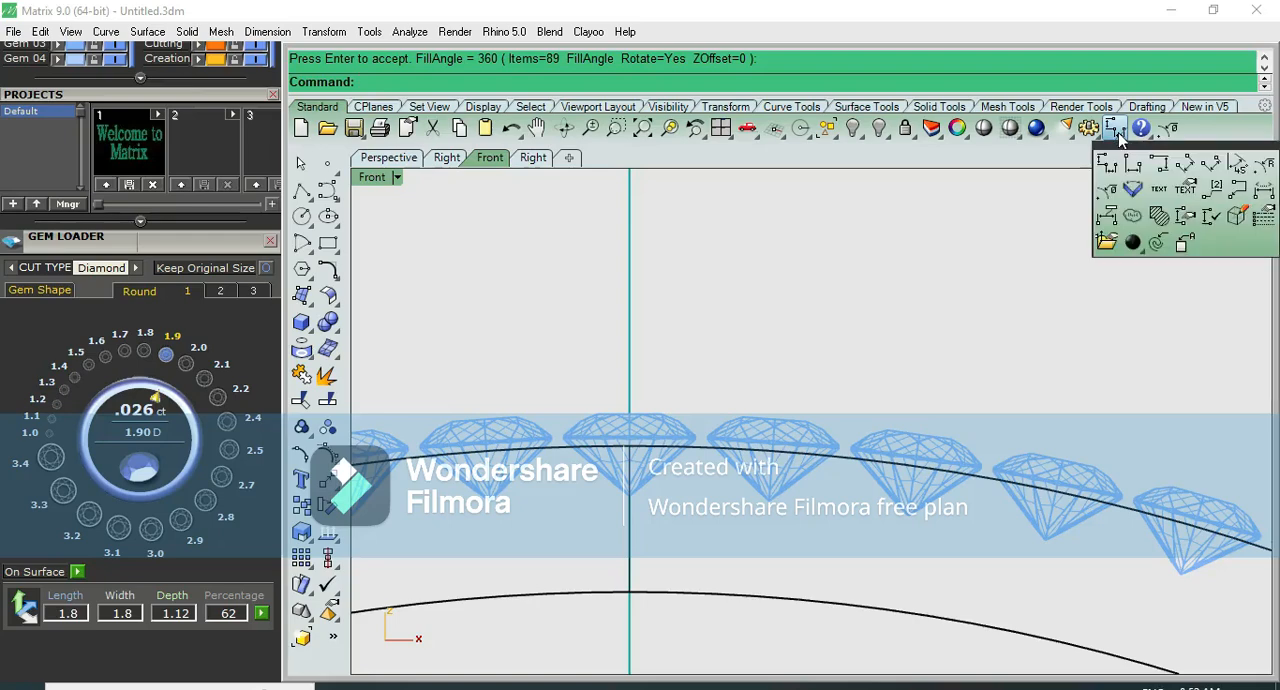
pyautogui.click(1162, 163)
pyautogui.scroll(5, 693, 477)
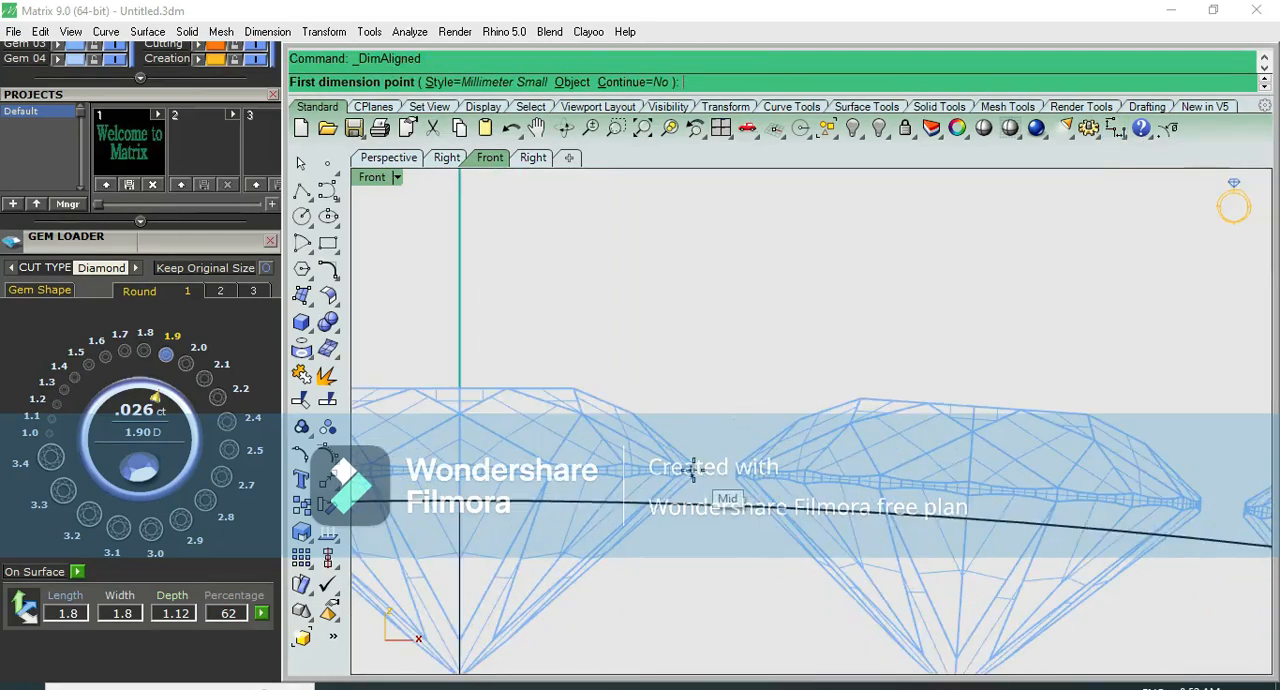
pyautogui.click(693, 477)
pyautogui.click(736, 477)
pyautogui.scroll(3, 736, 477)
pyautogui.scroll(-10, 736, 477)
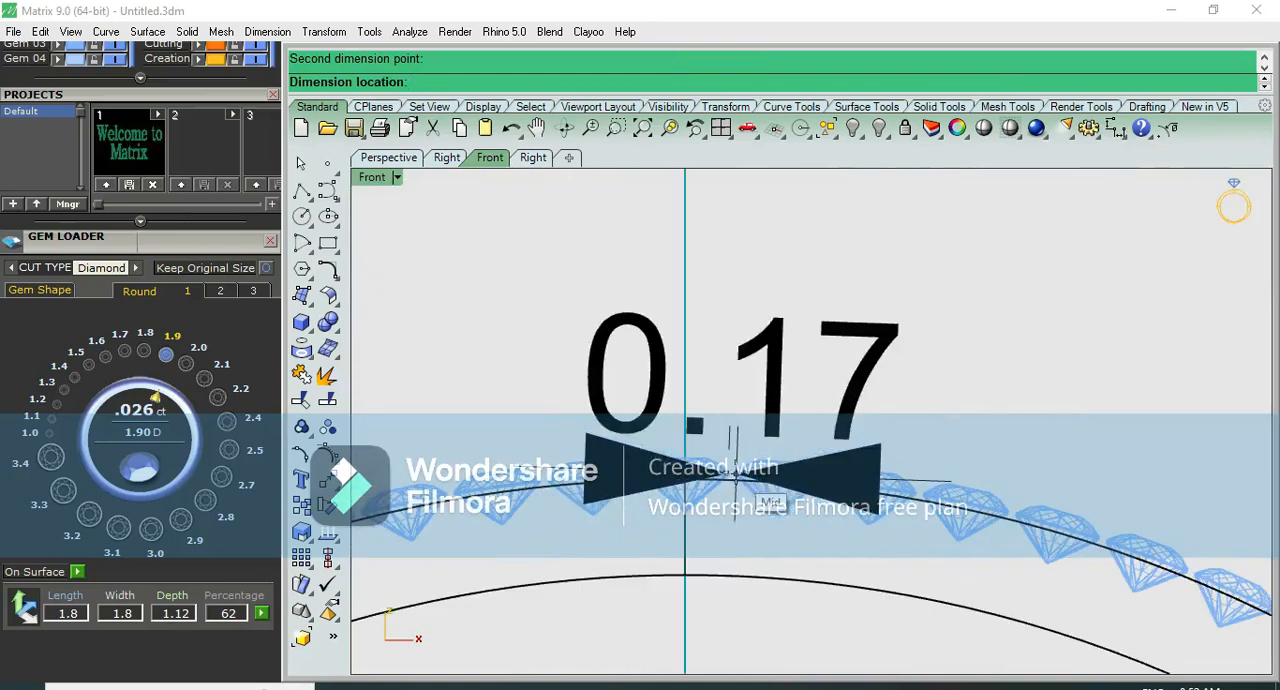
pyautogui.press('Escape')
pyautogui.scroll(3, 760, 438)
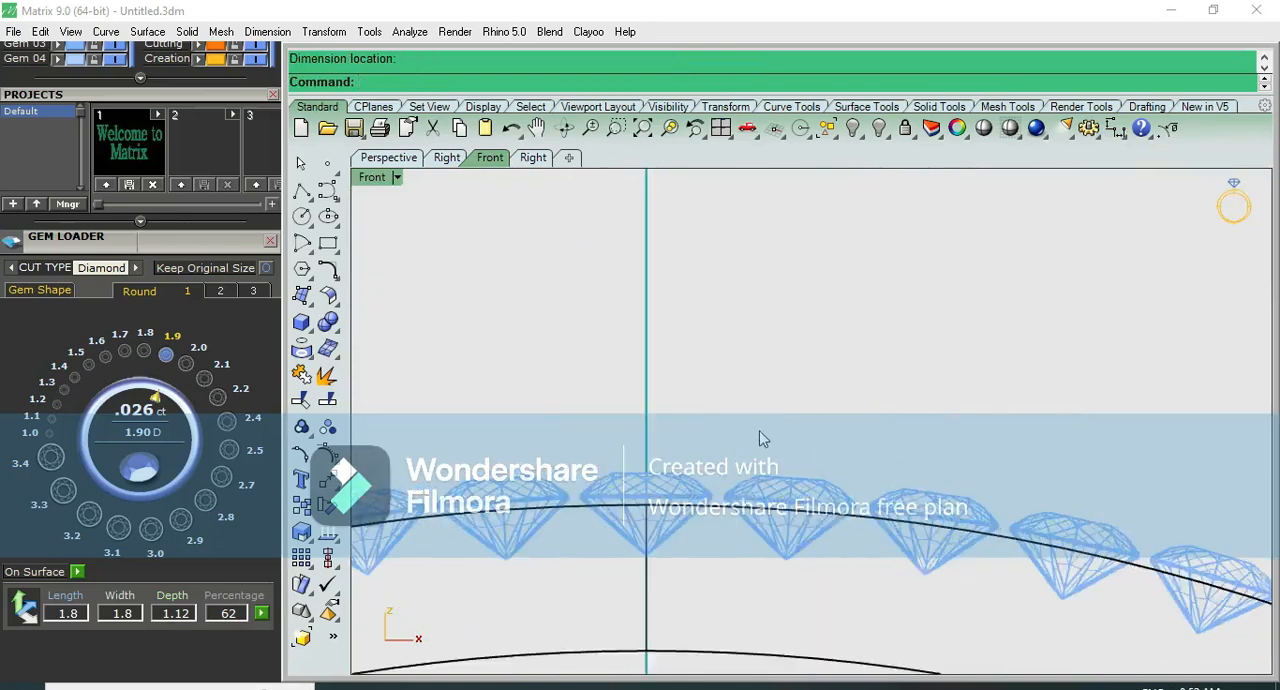
pyautogui.scroll(2, 742, 431)
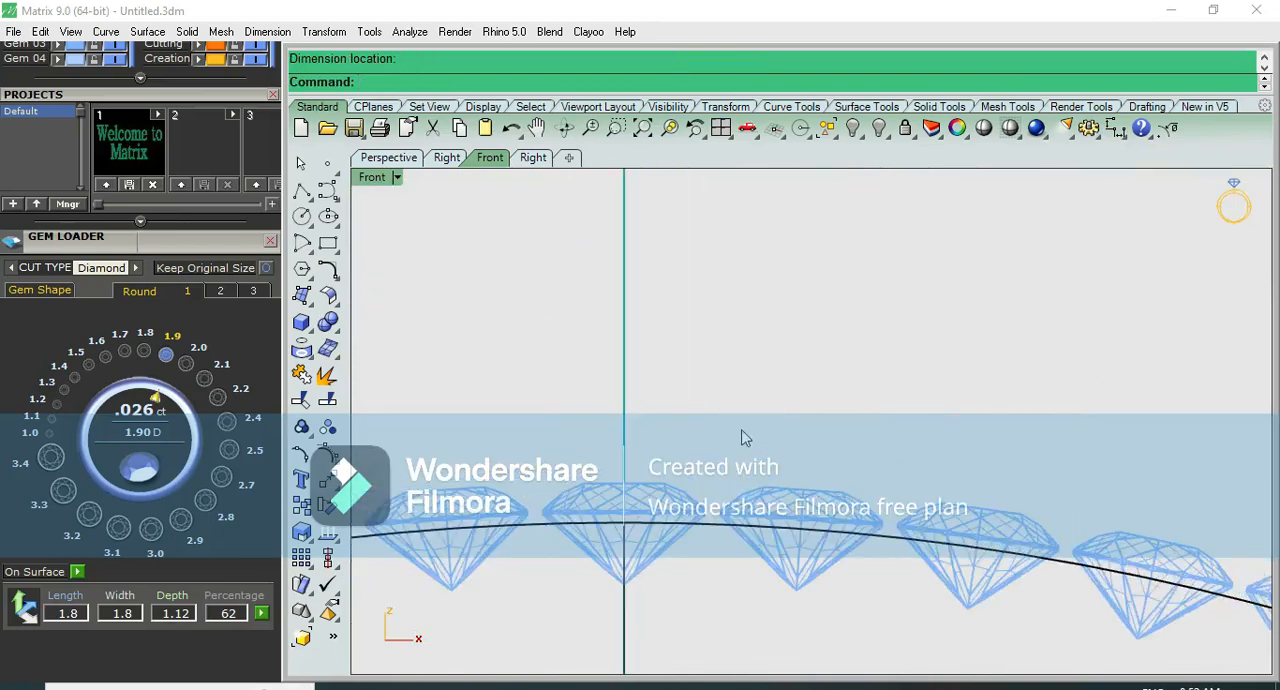
# - Undo the 89-item array and array the top diamond again around the bangle with 88 items over 360 degrees
pyautogui.hotkey('ctrl', 'z')
pyautogui.click(649, 510)
pyautogui.rightClick(723, 472)
pyautogui.write('0')
pyautogui.press('Return')
pyautogui.write('88')
pyautogui.press('Return')
pyautogui.press('Return')
pyautogui.press('Return')
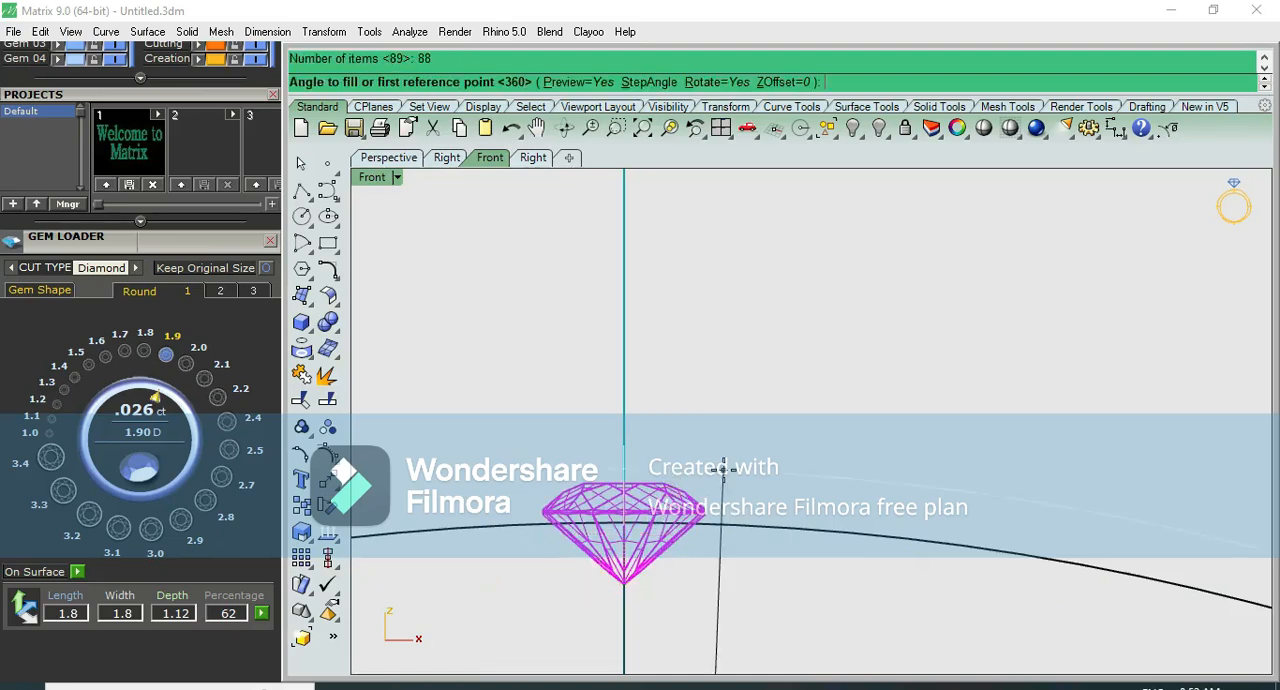
# - Measure the girdle gap between adjacent diamonds in the 88-item array without placing the dimension, and inspect the spacing from the top view
pyautogui.click(1115, 128)
pyautogui.click(1187, 164)
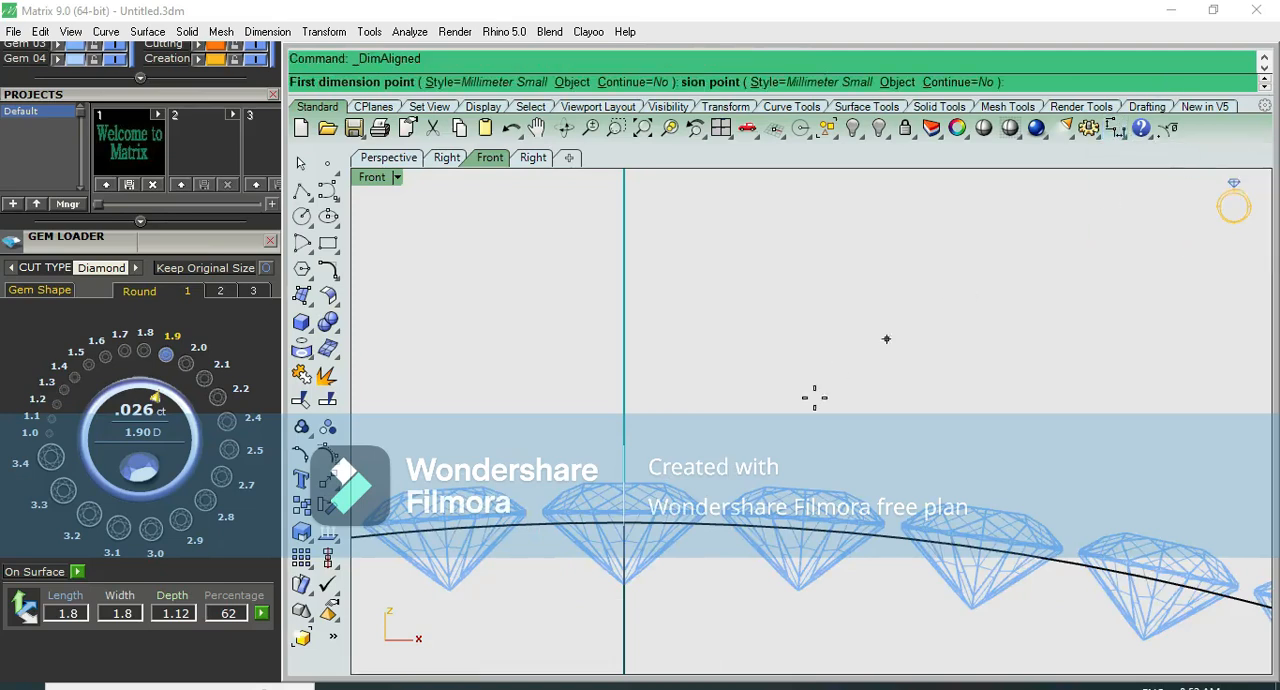
pyautogui.scroll(5, 751, 543)
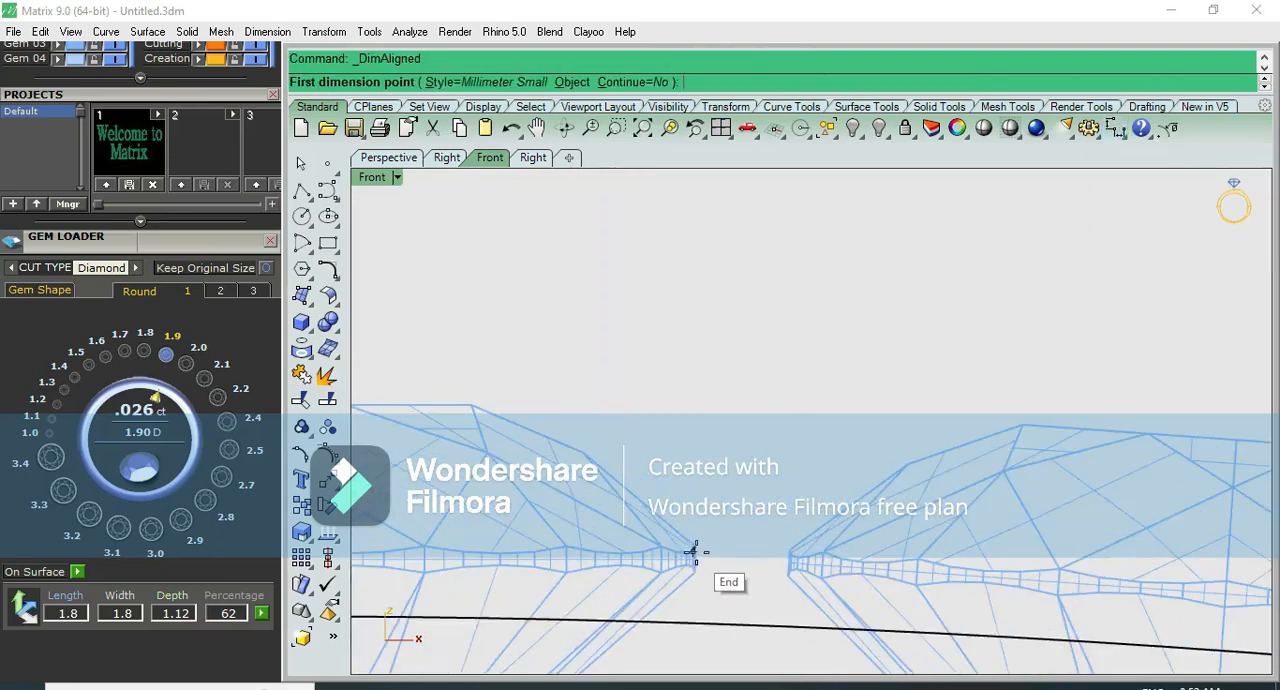
pyautogui.click(695, 559)
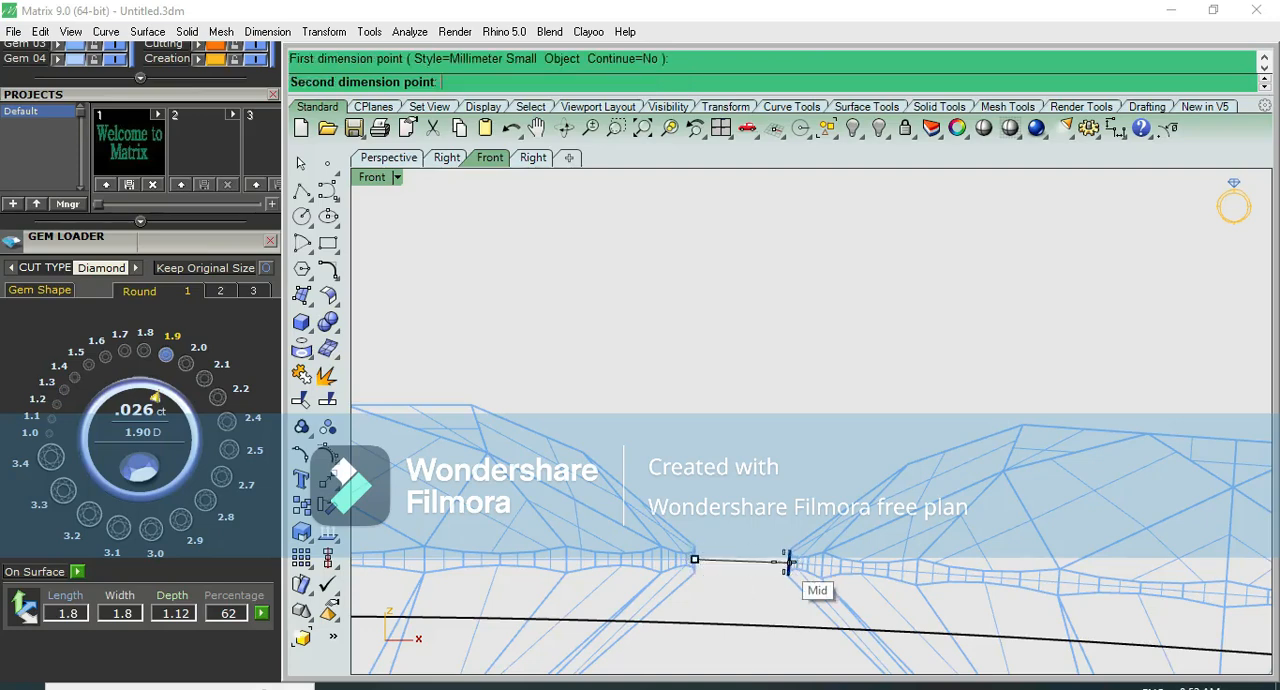
pyautogui.click(796, 562)
pyautogui.scroll(-5, 780, 425)
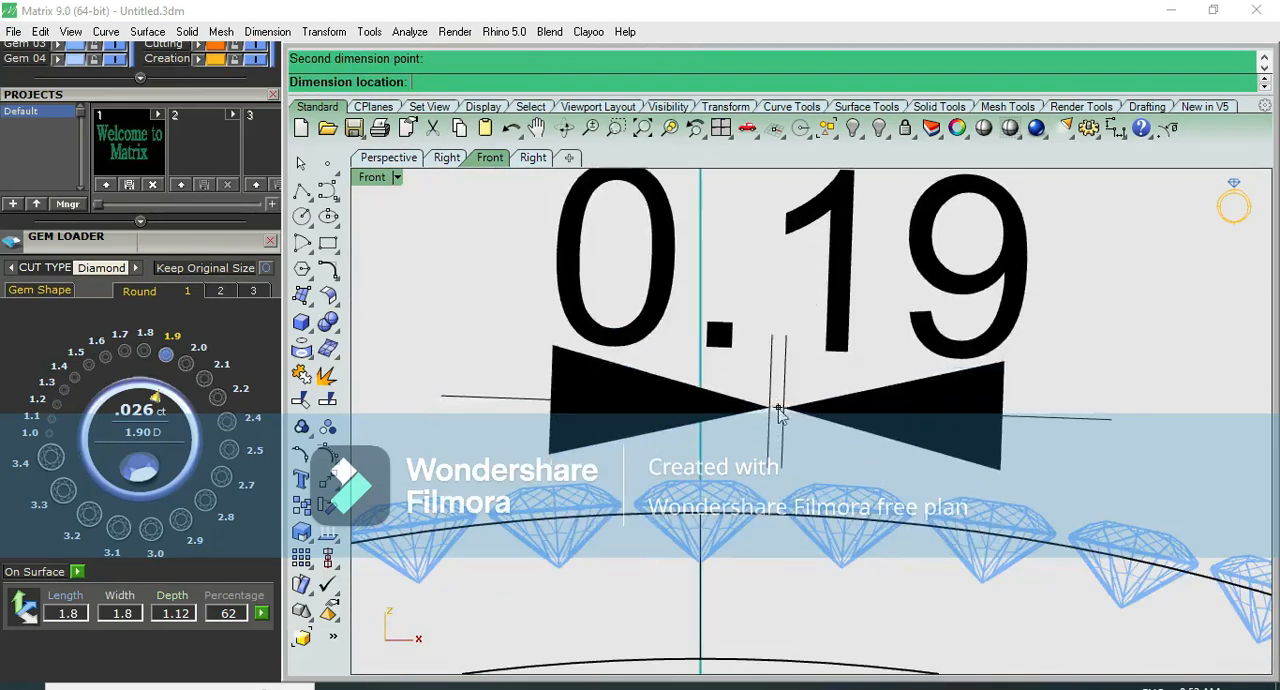
pyautogui.press('Escape')
pyautogui.press('F9')
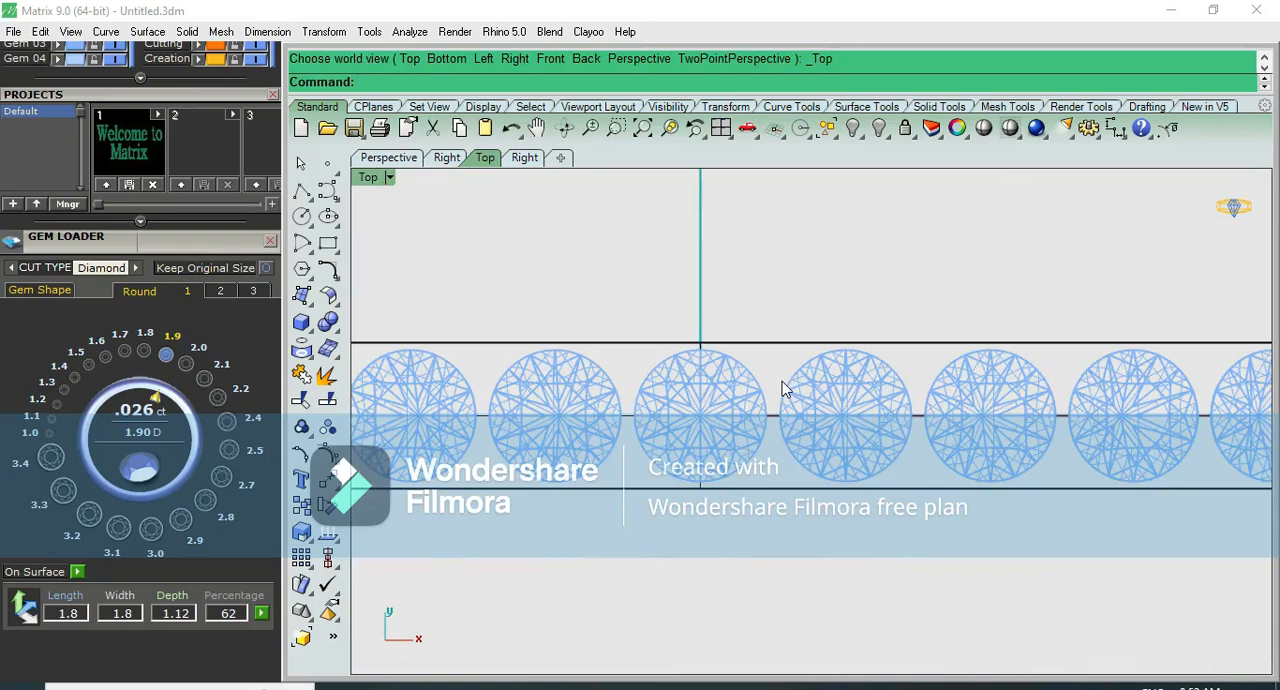
pyautogui.scroll(3, 760, 391)
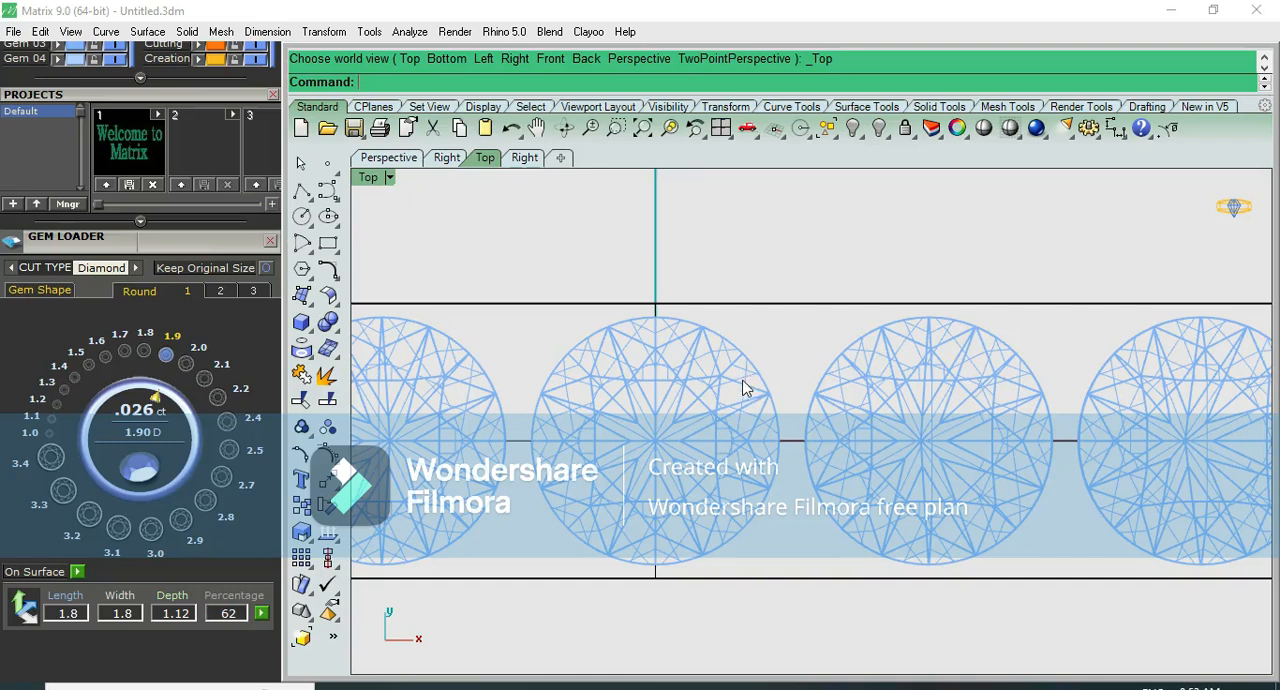
pyautogui.scroll(4, 747, 298)
pyautogui.scroll(-6, 747, 297)
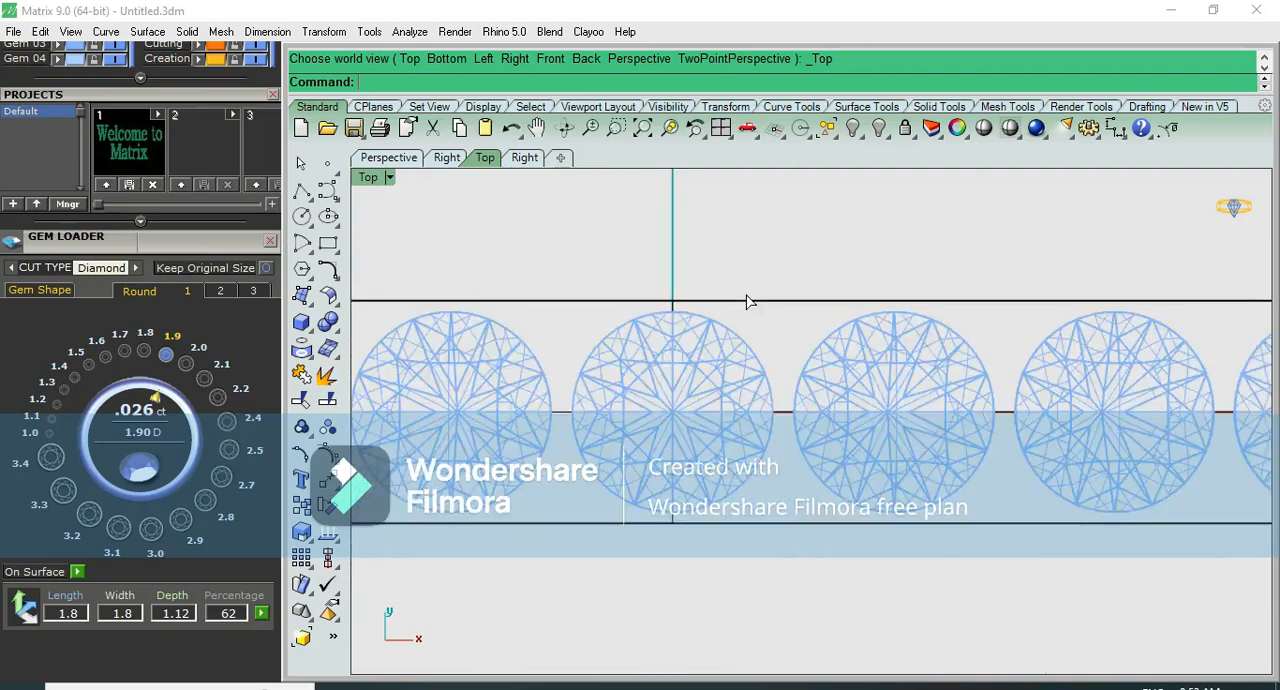
# - Select all the arrayed diamonds by their gem layer in the perspective view and group them
pyautogui.press('F4')
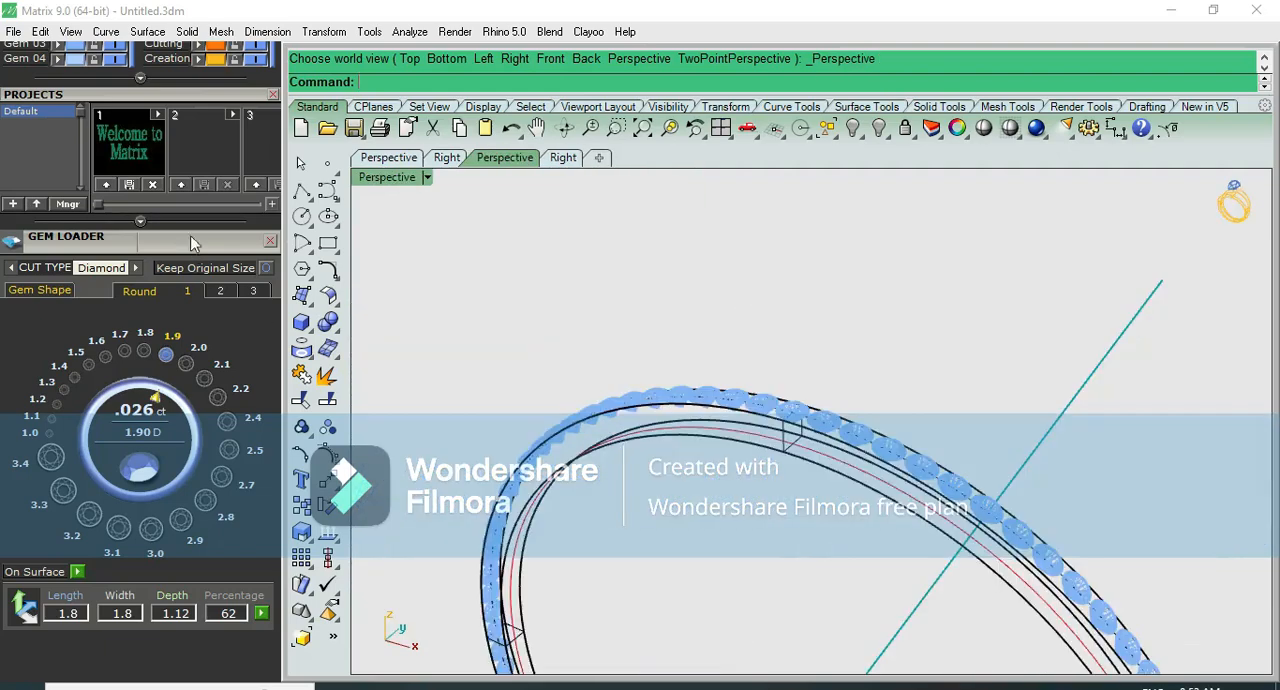
pyautogui.scroll(3, 193, 243)
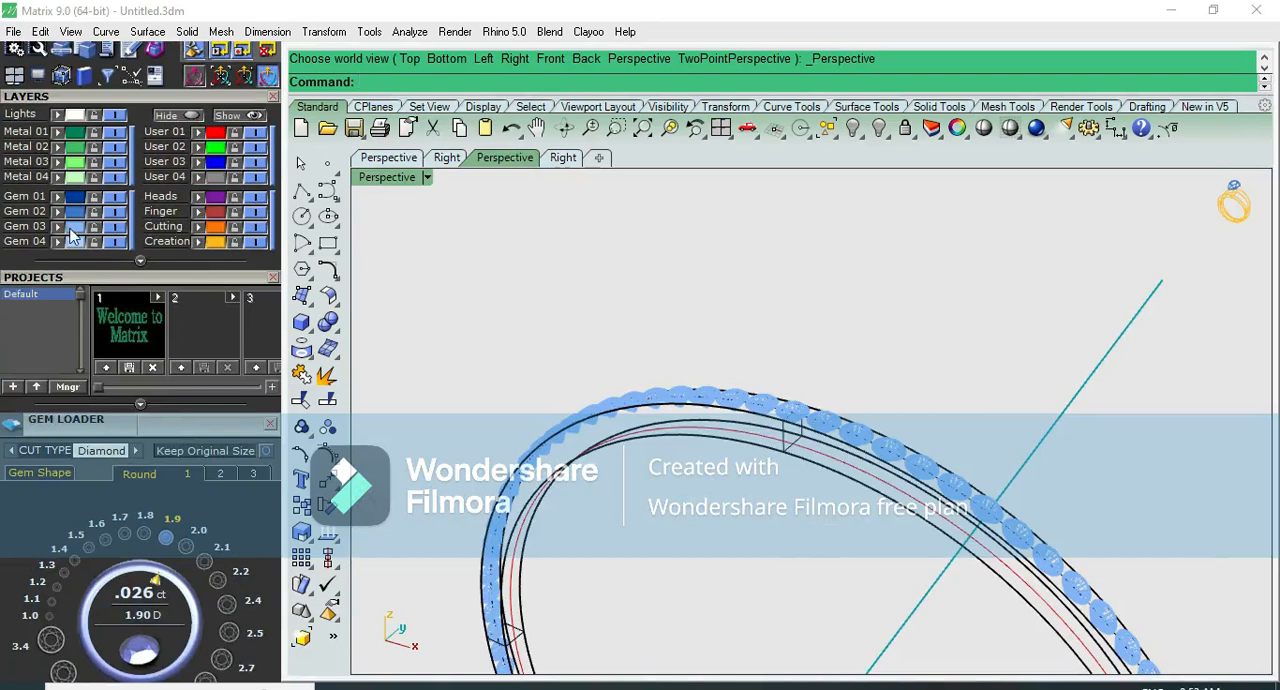
pyautogui.click(75, 230)
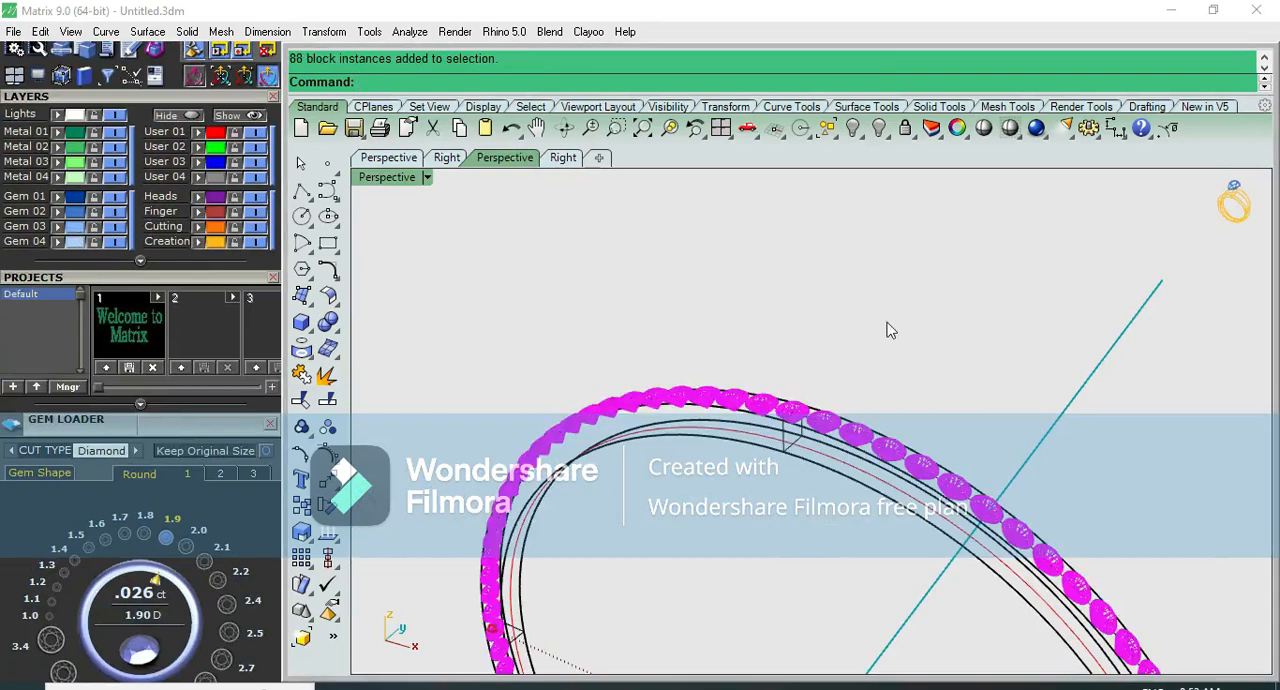
pyautogui.scroll(-2, 886, 332)
pyautogui.click(301, 428)
# - Preview the bangle and its diamonds shaded, examining the stone row along the outer face of the band
pyautogui.click(985, 134)
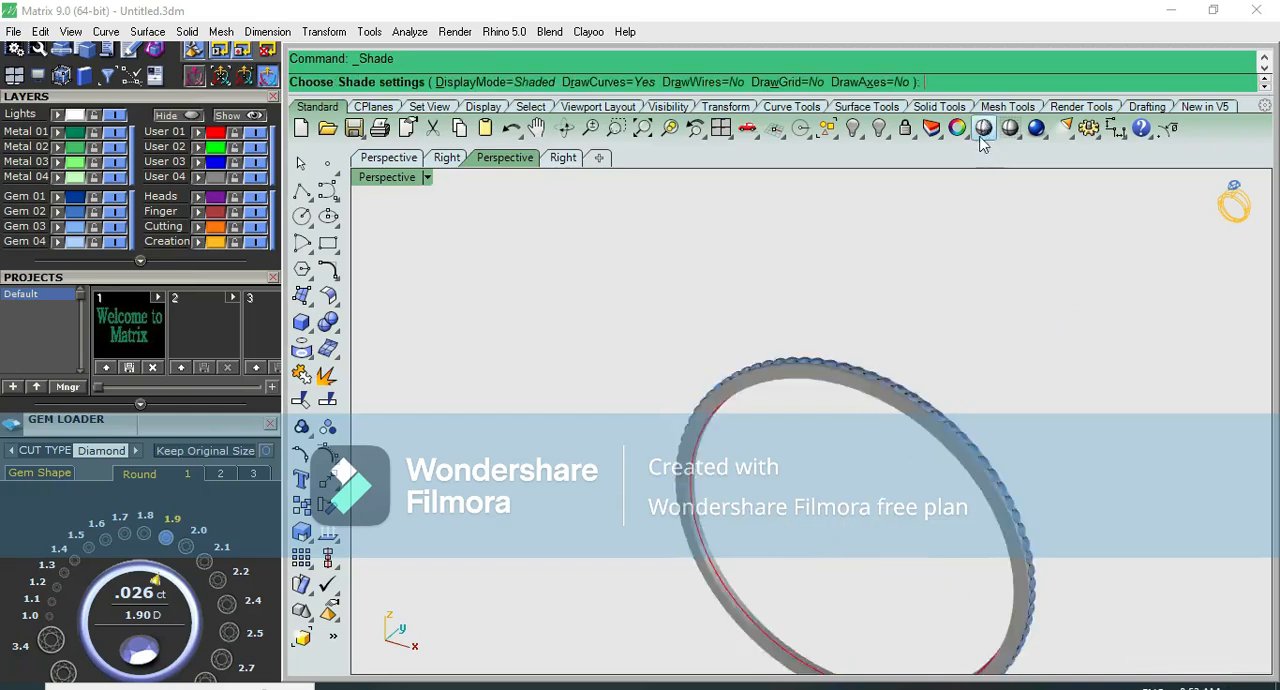
pyautogui.moveTo(797, 415); pyautogui.dragTo(860, 427, button='right')
pyautogui.scroll(2, 851, 362)
pyautogui.press('Escape')
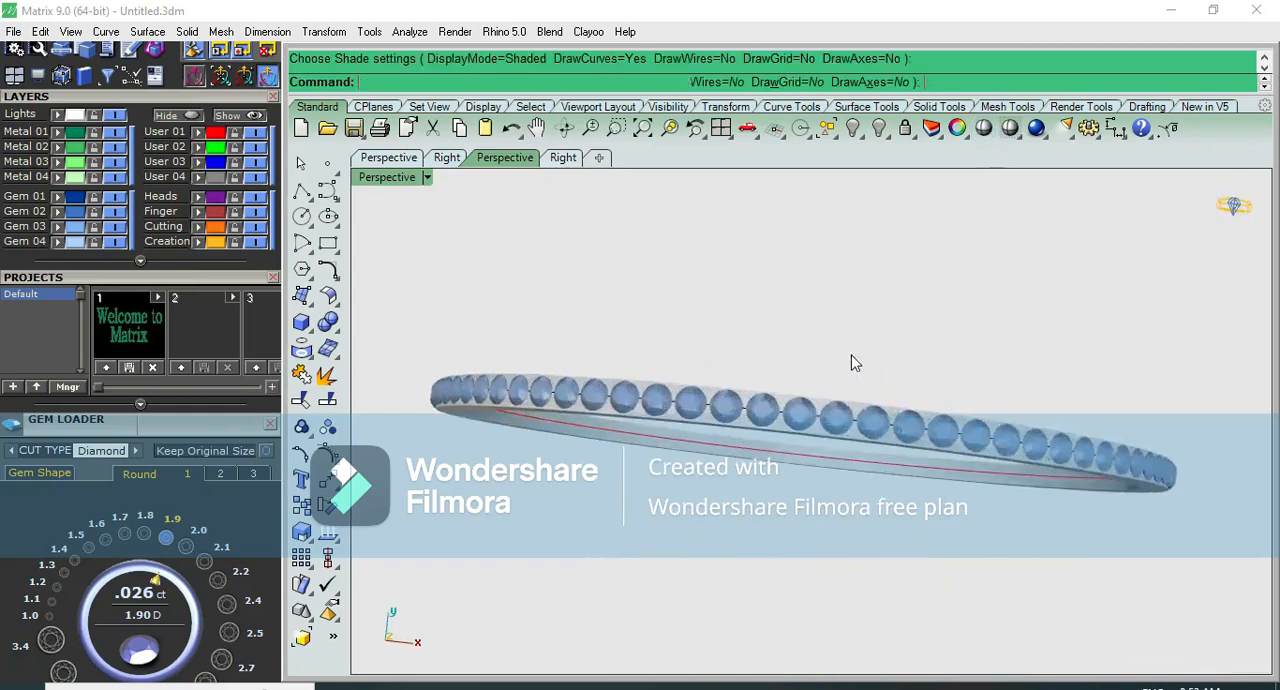
# - Start adding two-shared prongs to the grouped diamonds, with taper 0 and a large prong diameter of 0.65
pyautogui.click(828, 417)
pyautogui.scroll(1, 828, 417)
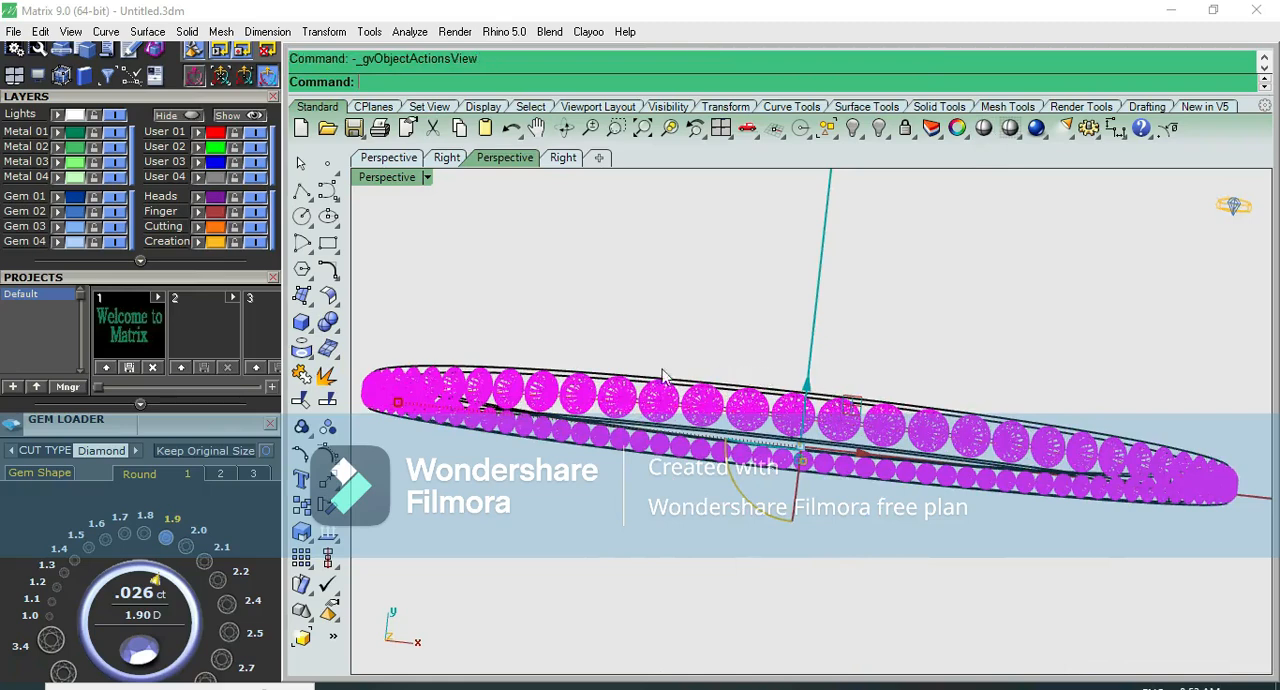
pyautogui.moveTo(914, 255); pyautogui.dragTo(692, 187)
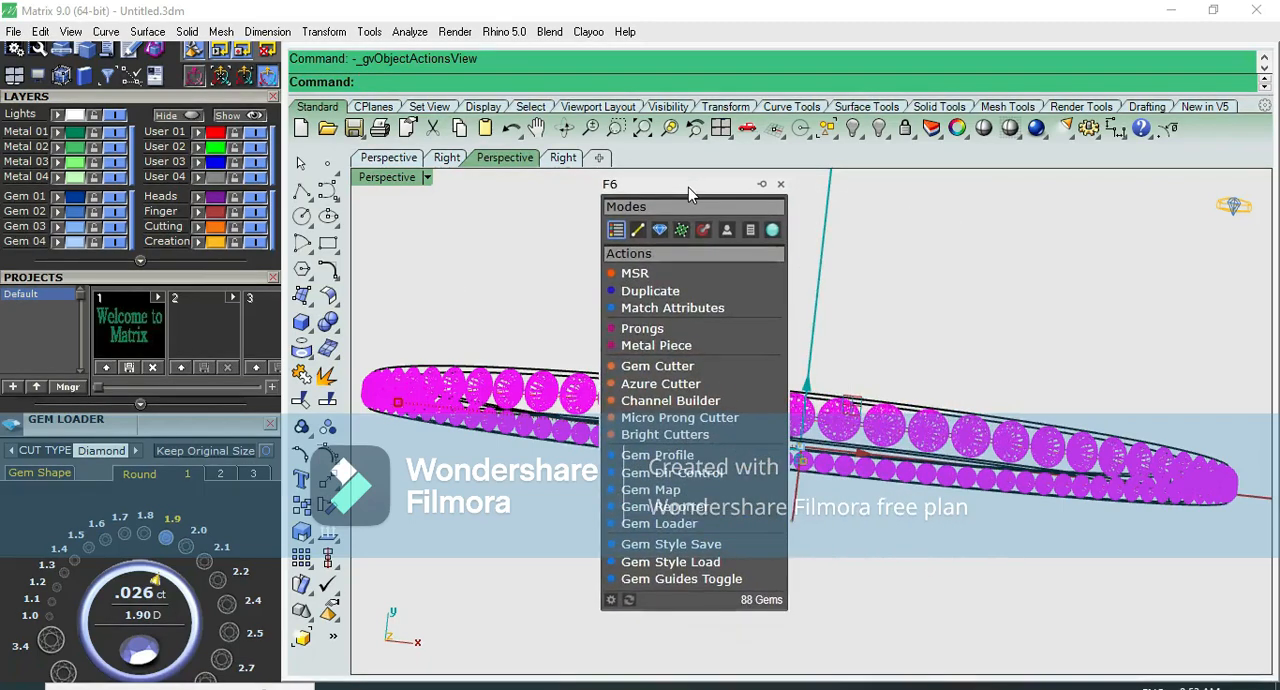
pyautogui.click(660, 328)
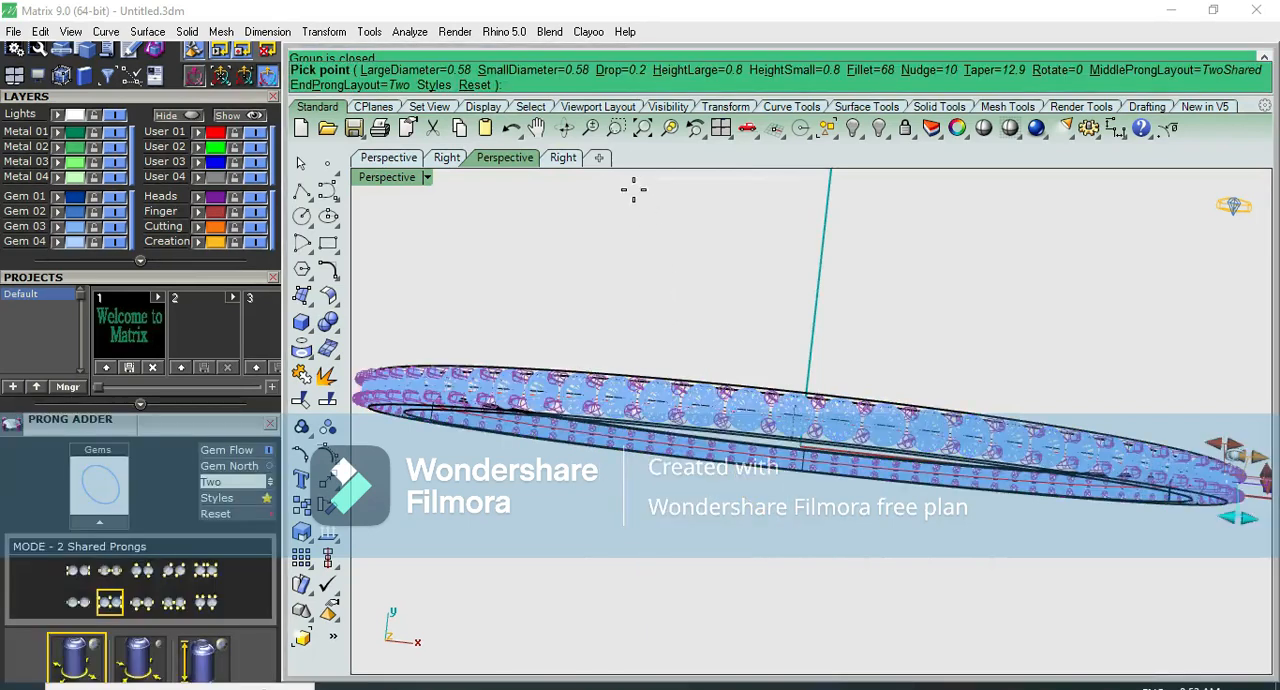
pyautogui.click(987, 70)
pyautogui.write('0')
pyautogui.press('Return')
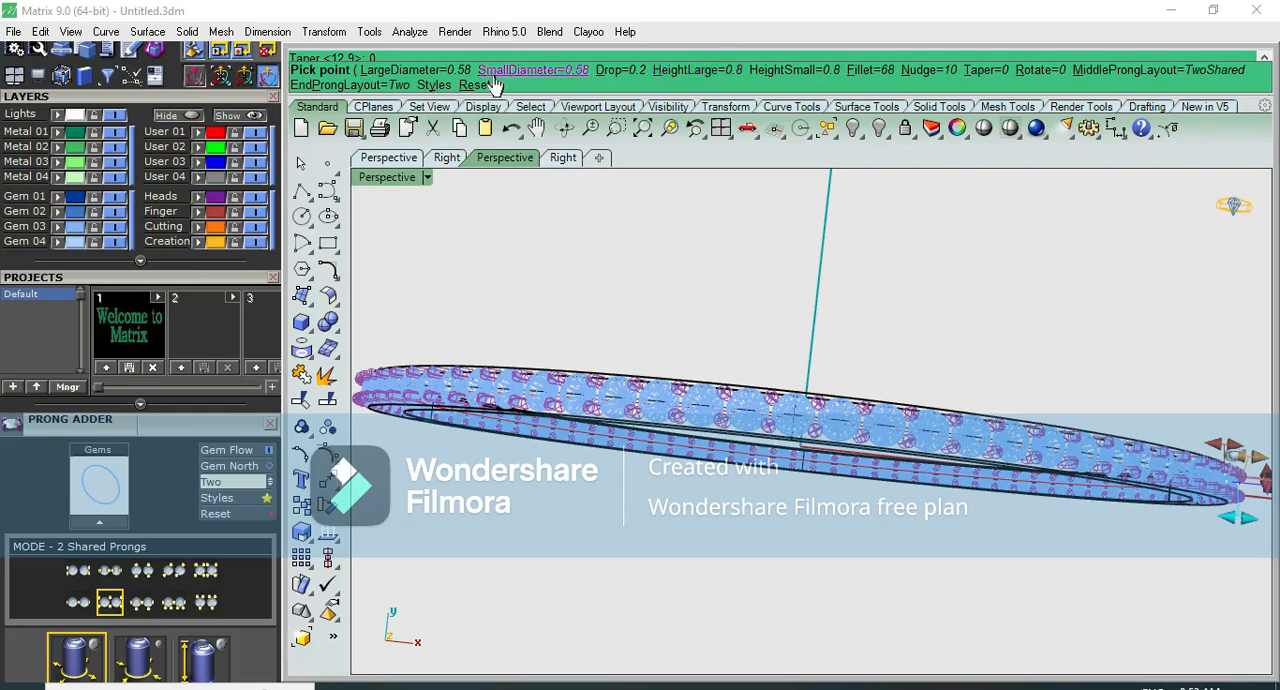
pyautogui.click(450, 70)
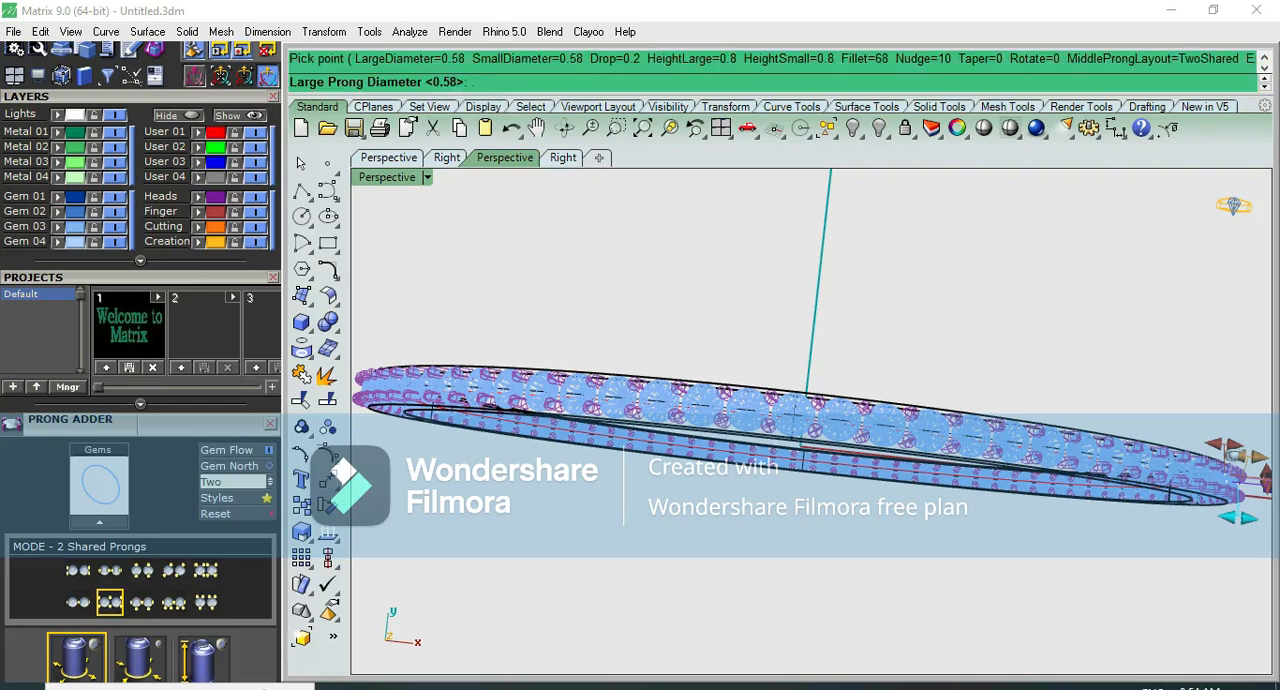
pyautogui.write('.65')
pyautogui.press('Return')
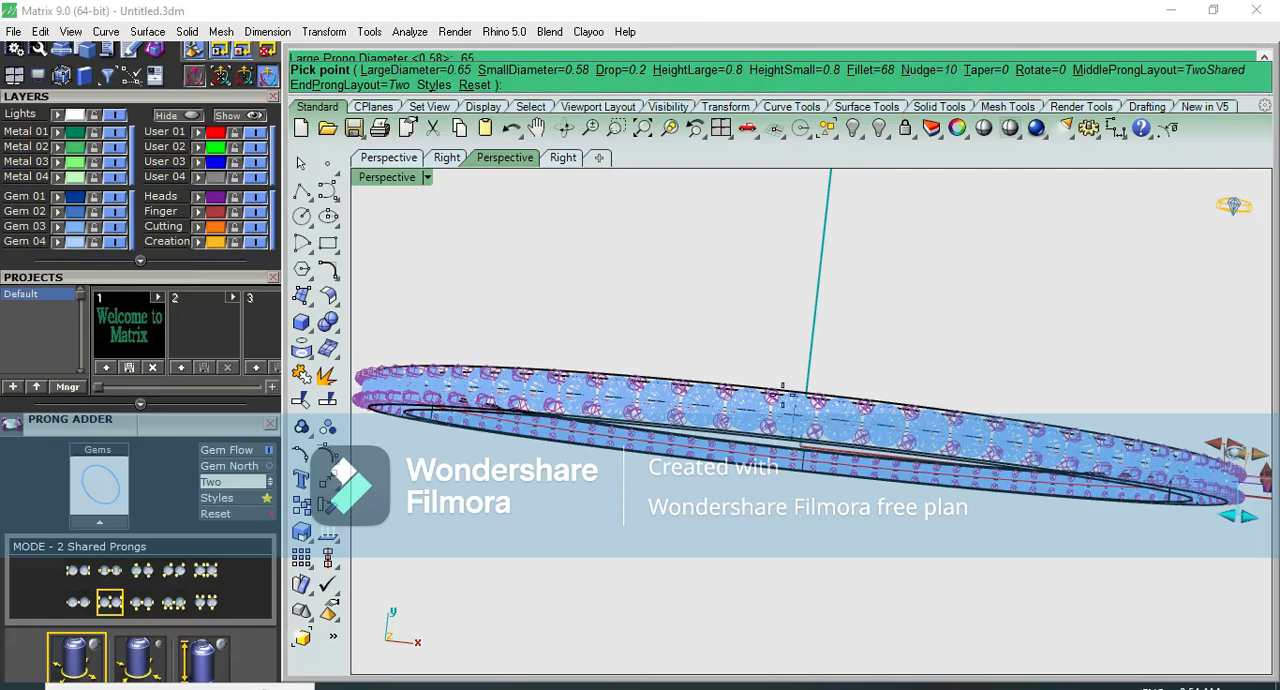
# - Try prong nudge values of 20 and 25, accepting the prongs with the 25 nudge
pyautogui.scroll(5, 785, 353)
pyautogui.moveTo(785, 353); pyautogui.dragTo(777, 342, button='right')
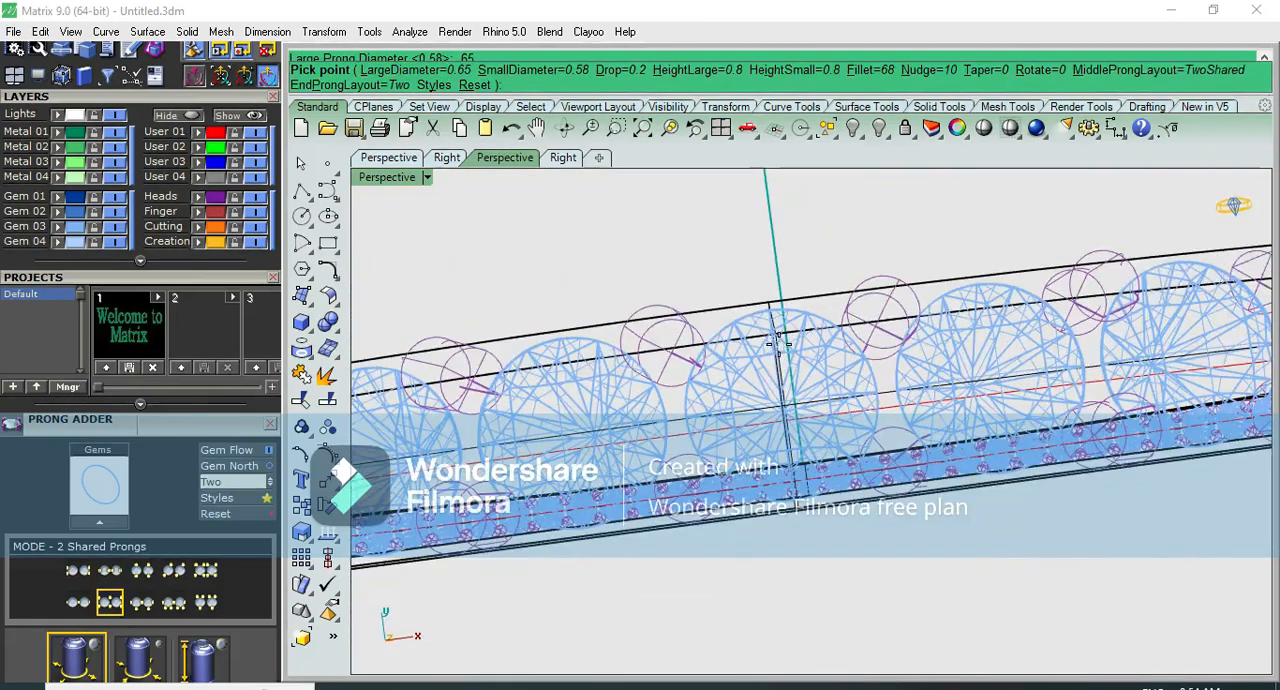
pyautogui.click(938, 72)
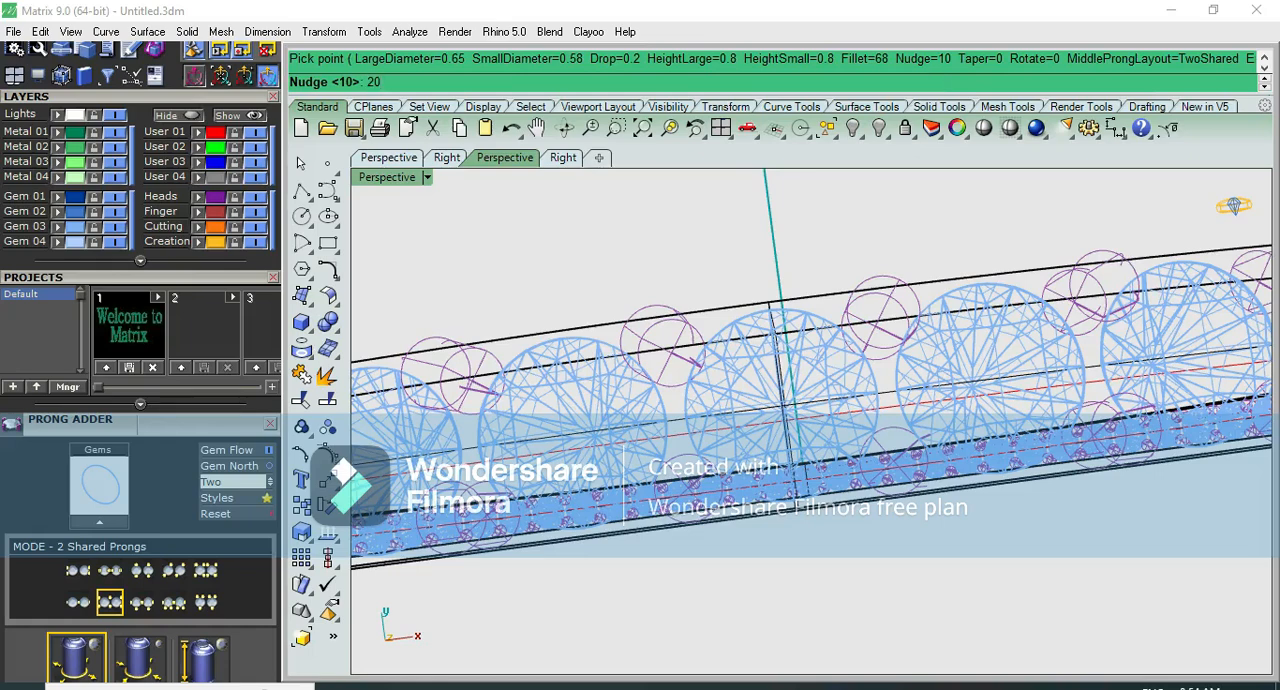
pyautogui.press('Return')
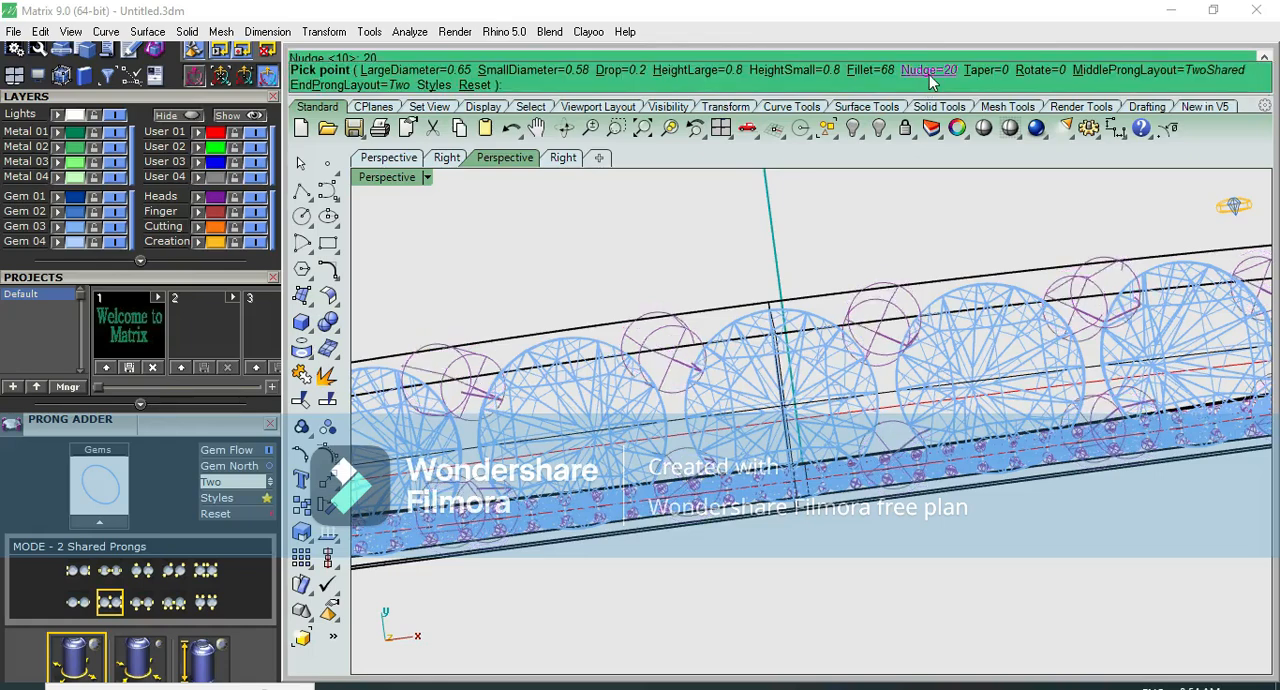
pyautogui.click(930, 72)
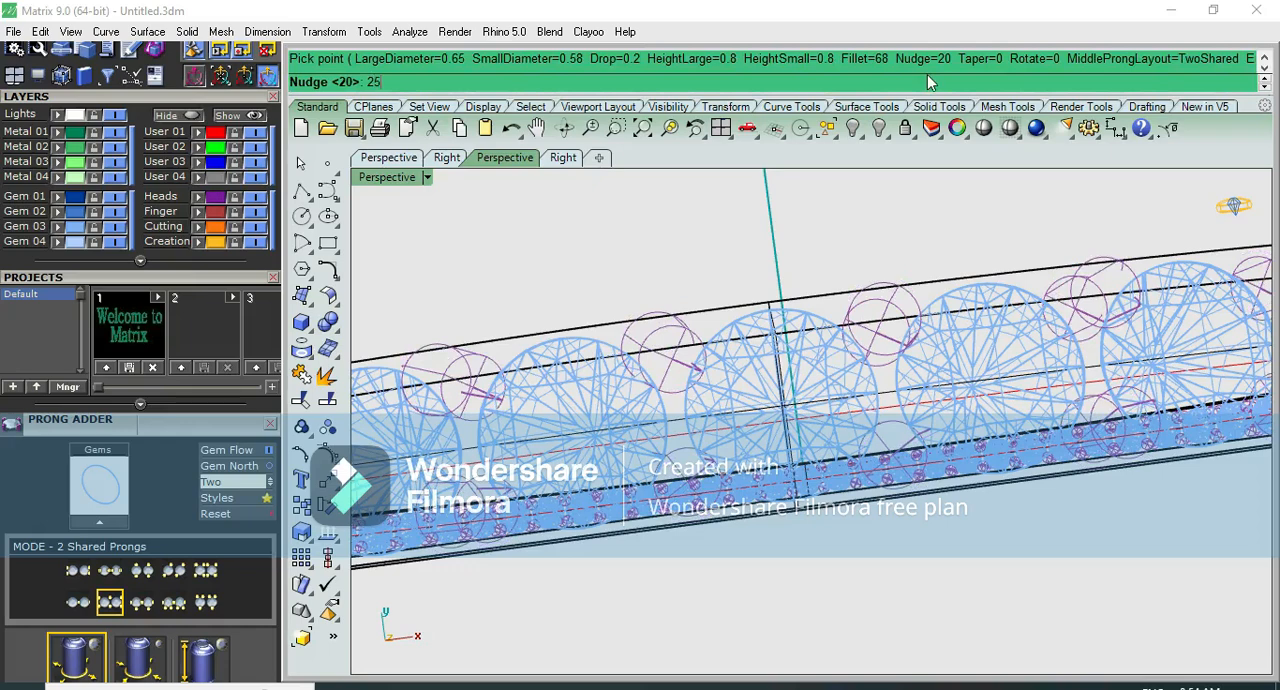
pyautogui.press('Return')
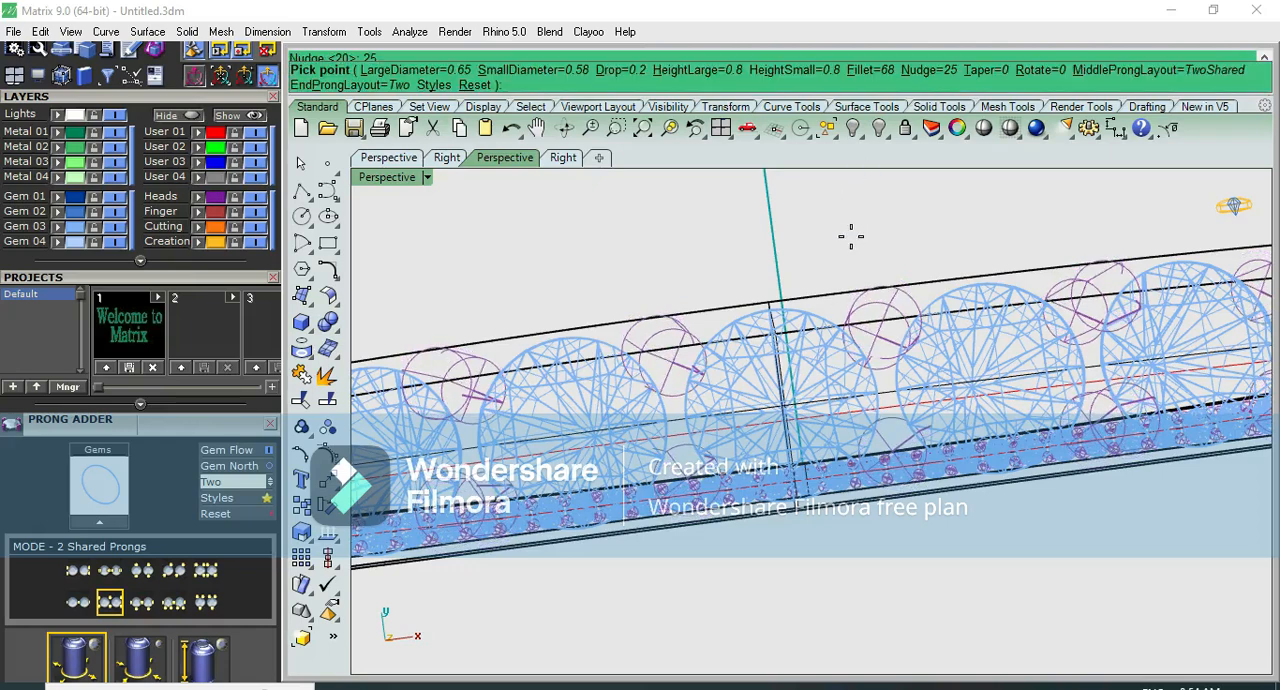
pyautogui.scroll(-4, 843, 207)
pyautogui.rightClick(843, 208)
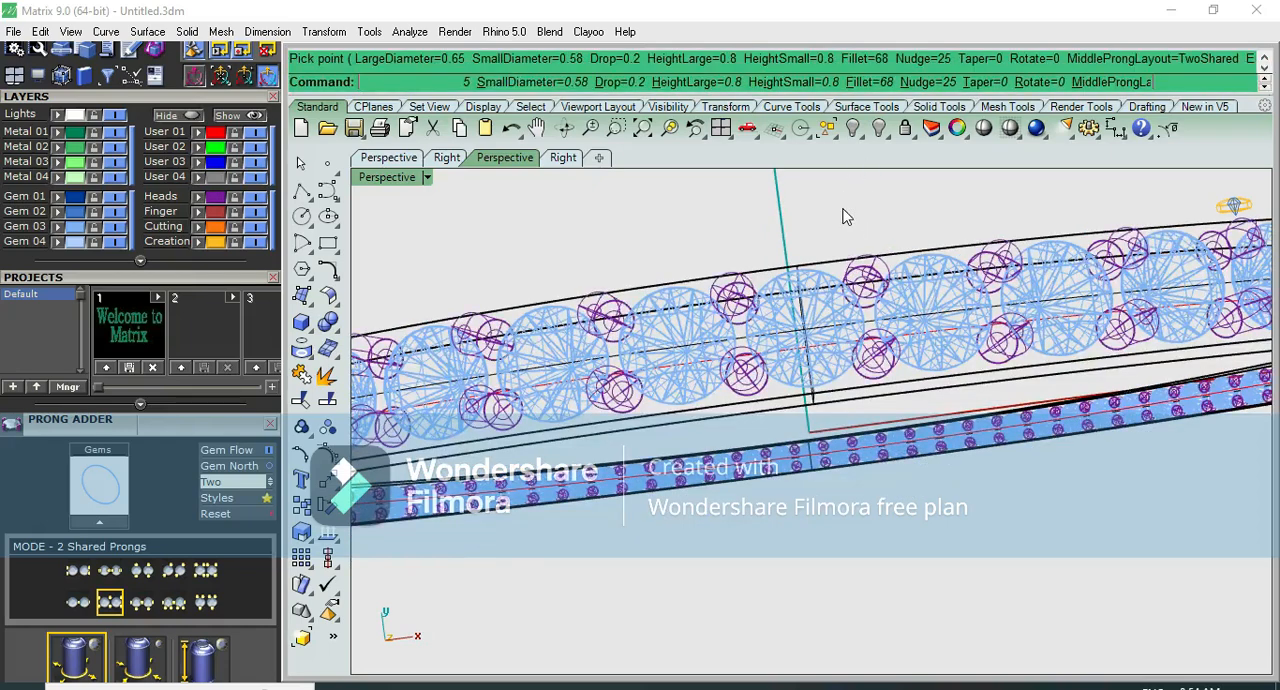
# - Preview the prongs shaded and examine how they sit against the diamonds and the band edges
pyautogui.click(782, 413)
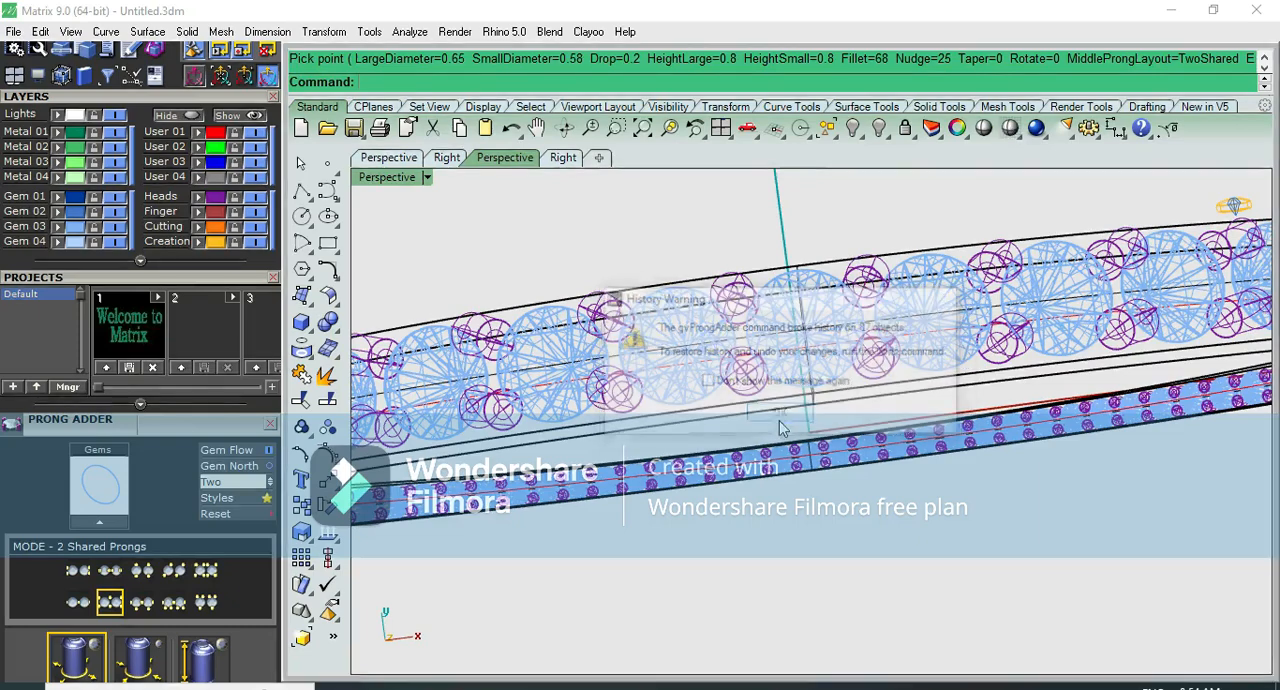
pyautogui.click(980, 128)
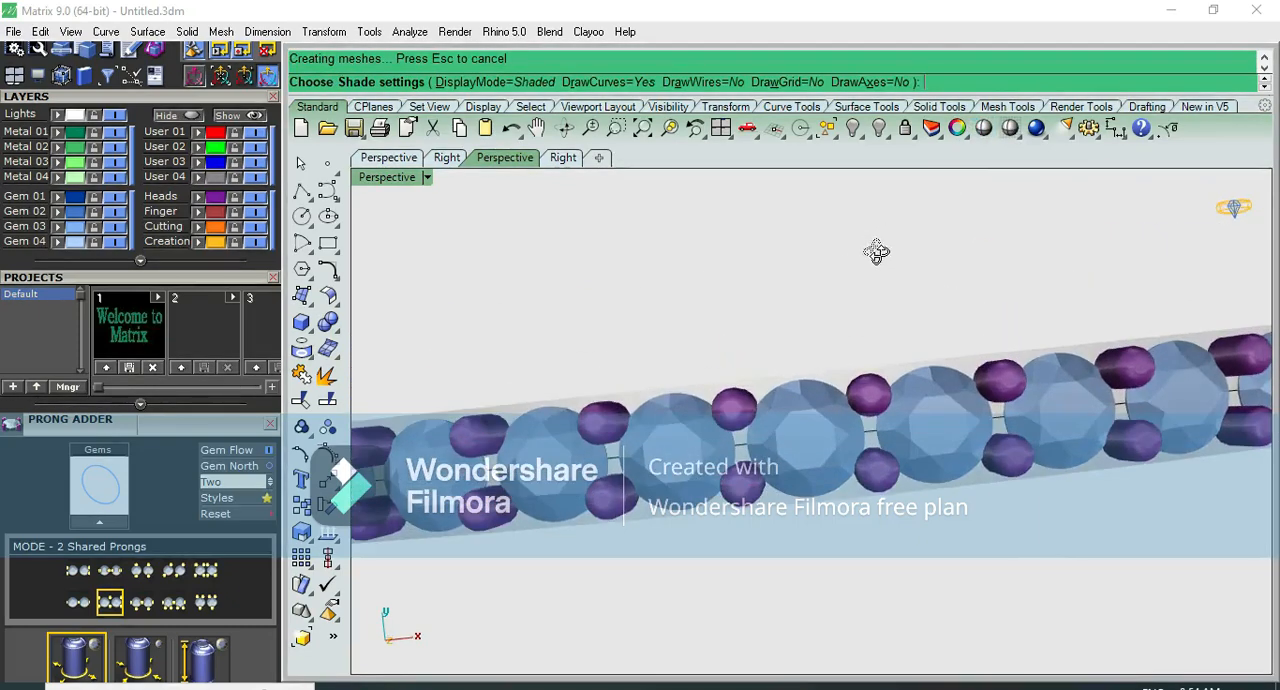
pyautogui.click(881, 283)
pyautogui.moveTo(872, 383); pyautogui.dragTo(881, 283, button='right')
# - Delete all the prongs around the bangle
pyautogui.click(870, 258)
pyautogui.scroll(-3, 846, 354)
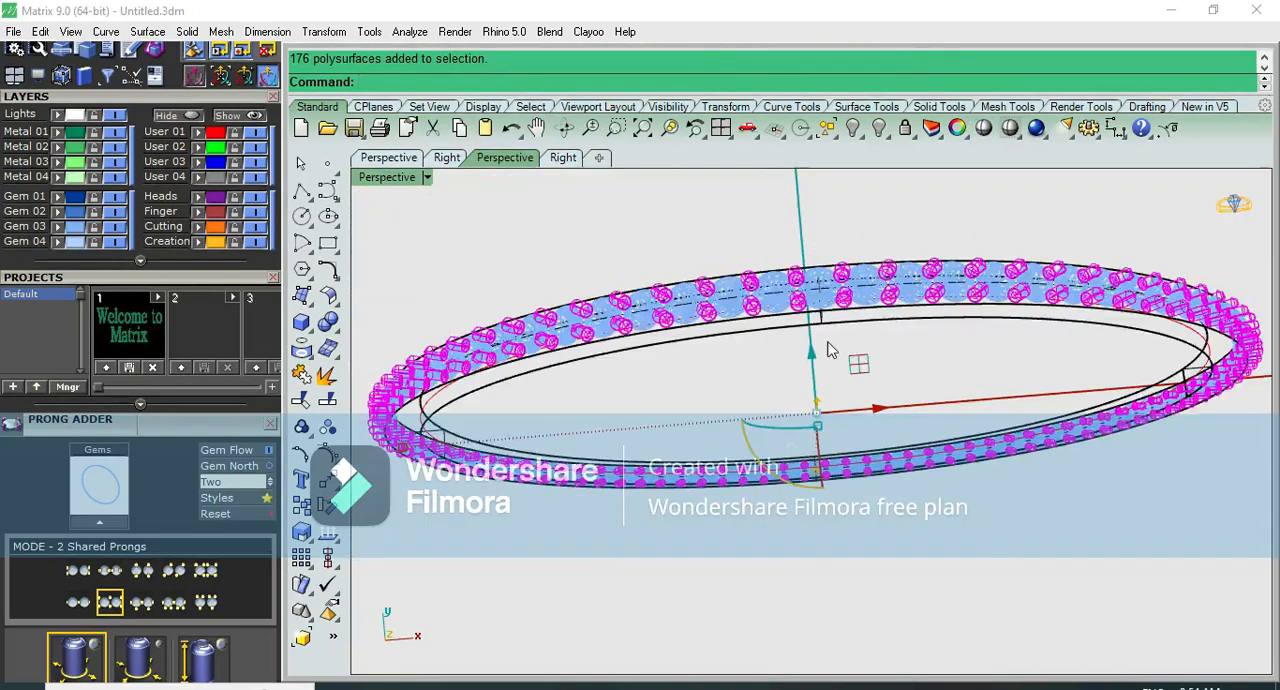
pyautogui.scroll(3, 829, 346)
pyautogui.press('Delete')
# - Start adding two-shared prongs to all the grouped diamonds, trying a nudge of 27 and settling on 28
pyautogui.click(705, 283)
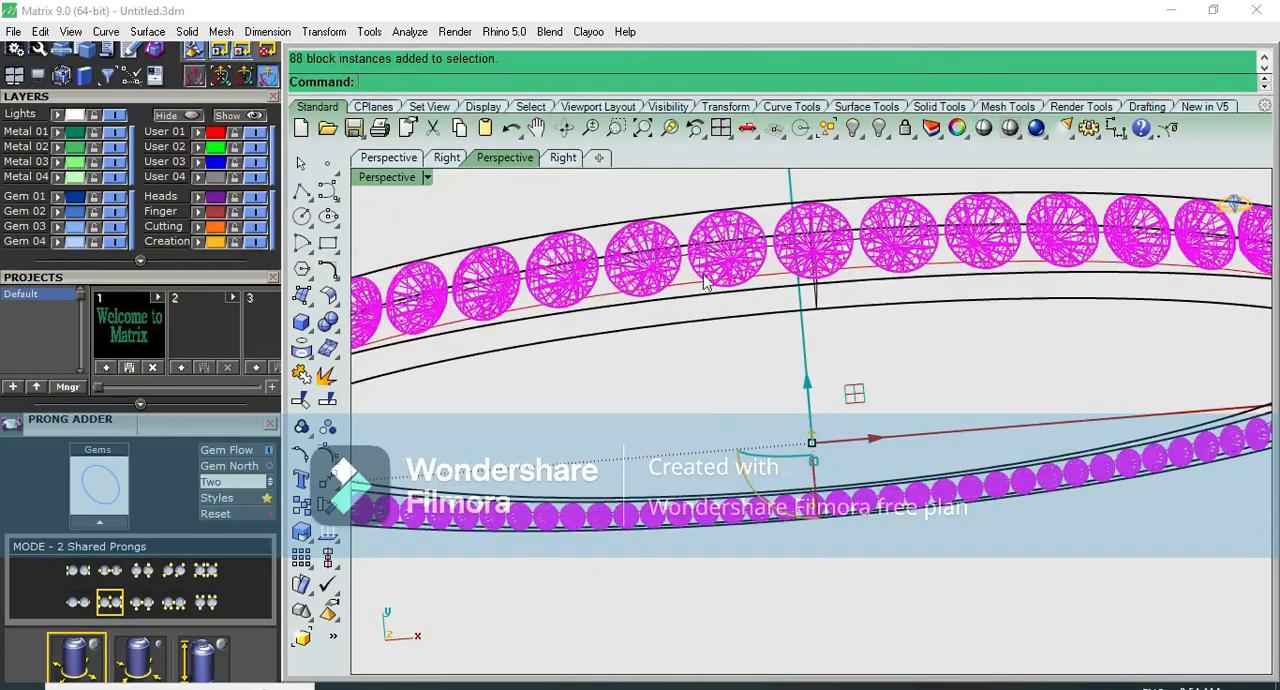
pyautogui.press('F6')
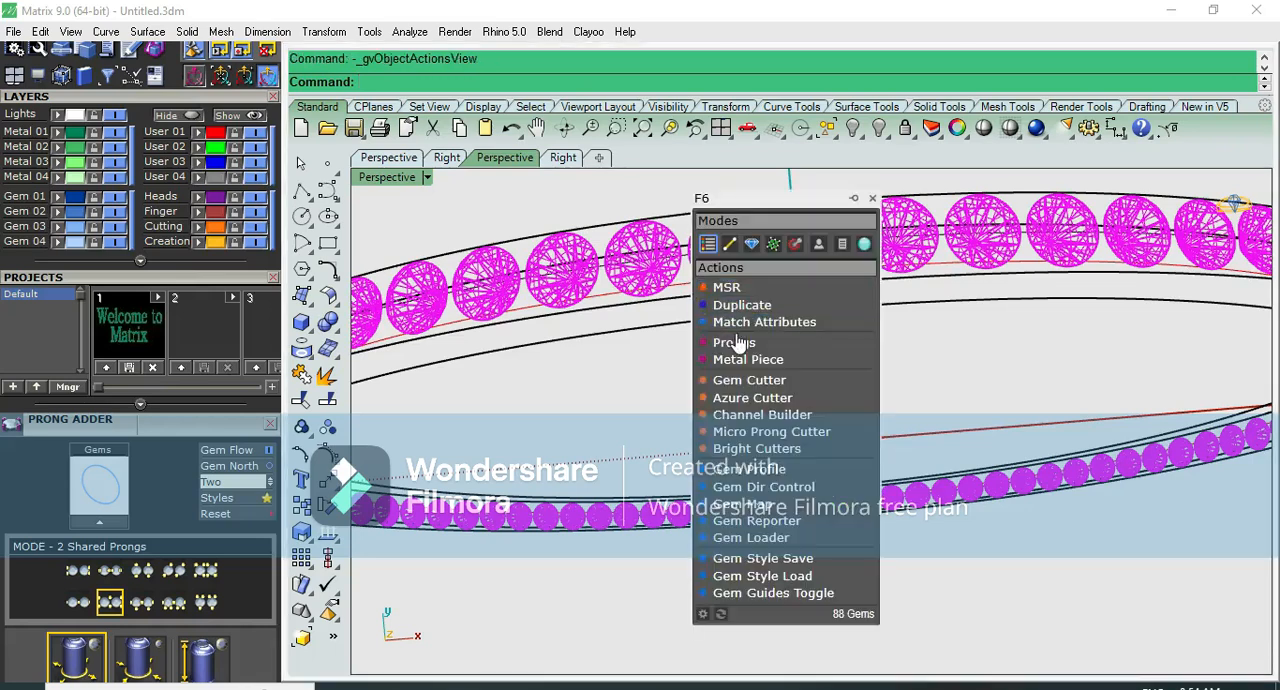
pyautogui.click(735, 342)
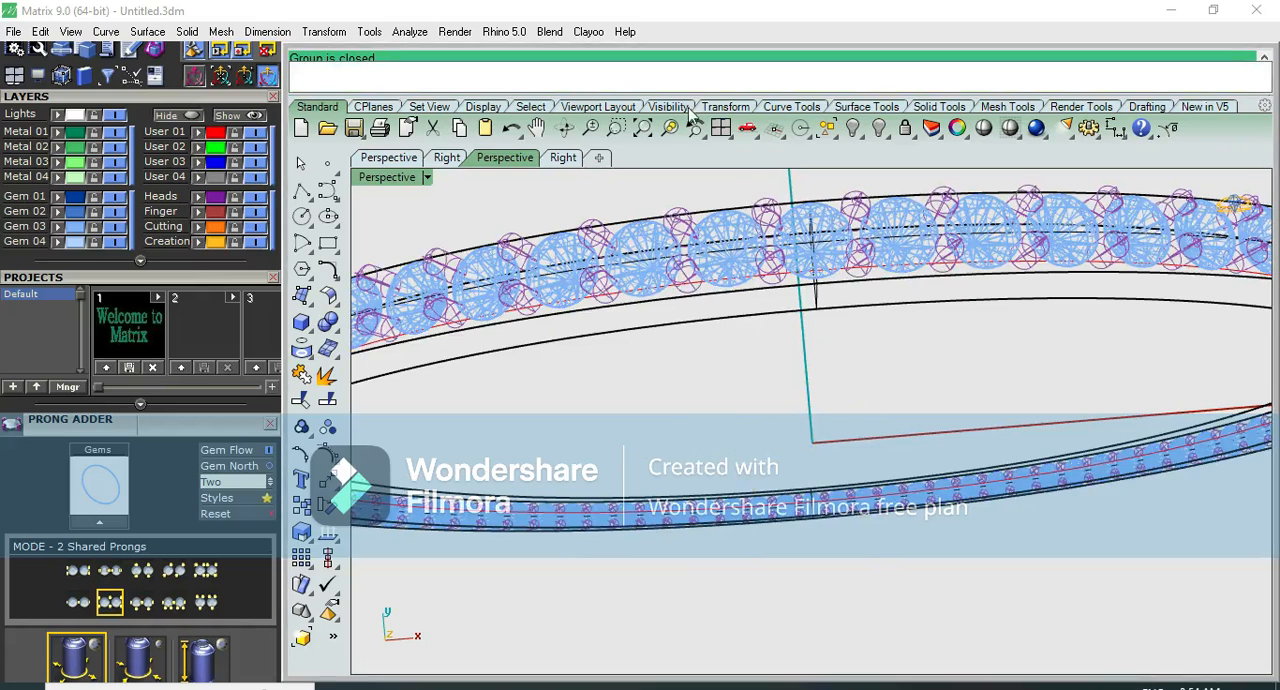
pyautogui.click(928, 60)
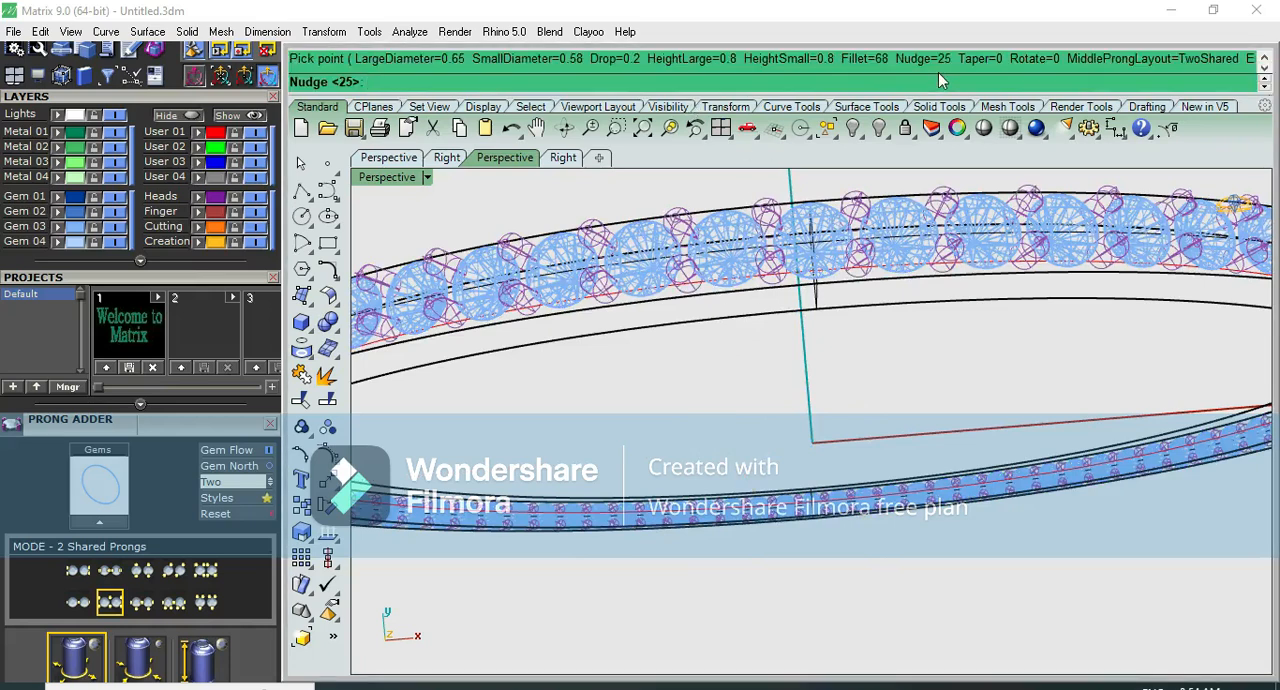
pyautogui.press('Return')
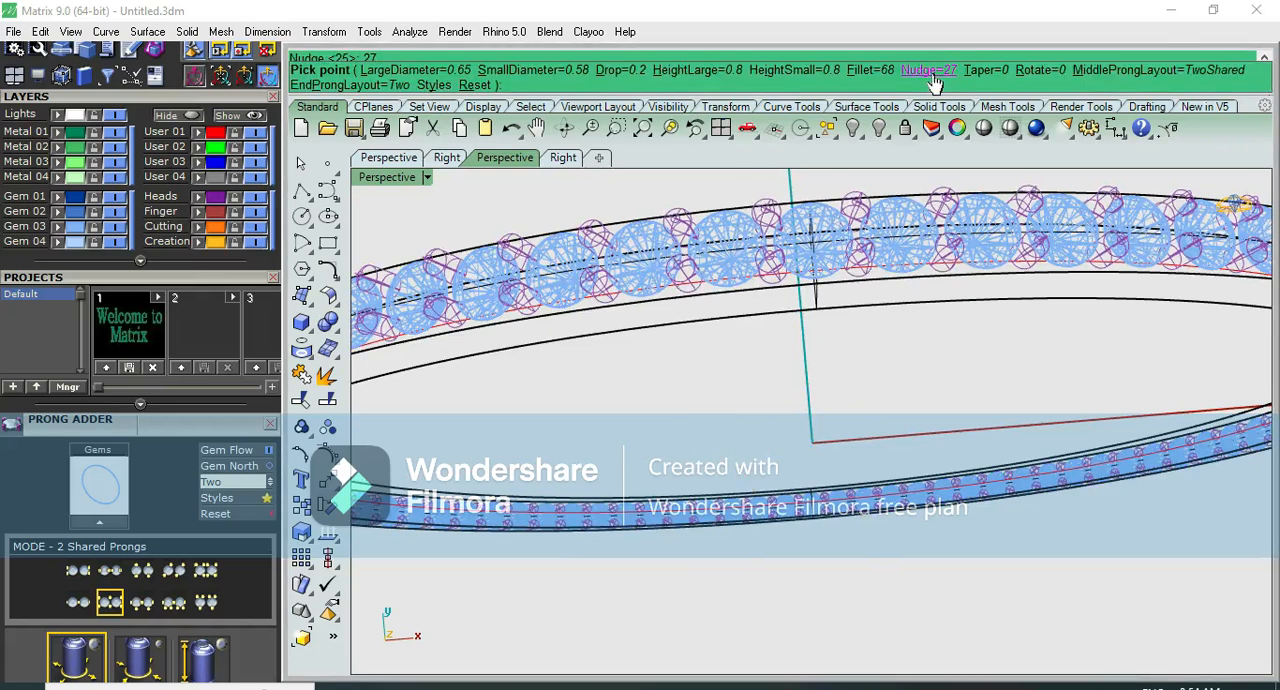
pyautogui.click(935, 81)
pyautogui.write('28')
pyautogui.press('Return')
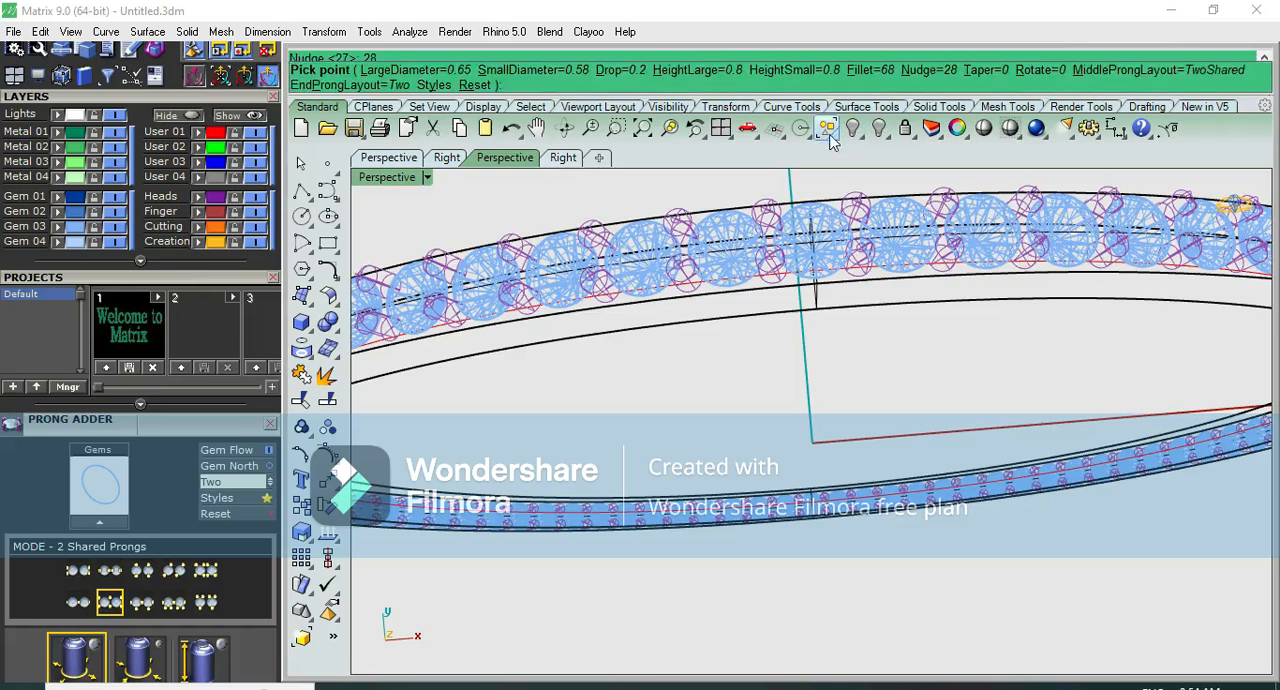
# - Check the previewed prongs against the diamonds and band edges up close and accept them
pyautogui.moveTo(824, 214); pyautogui.dragTo(824, 244, button='right')
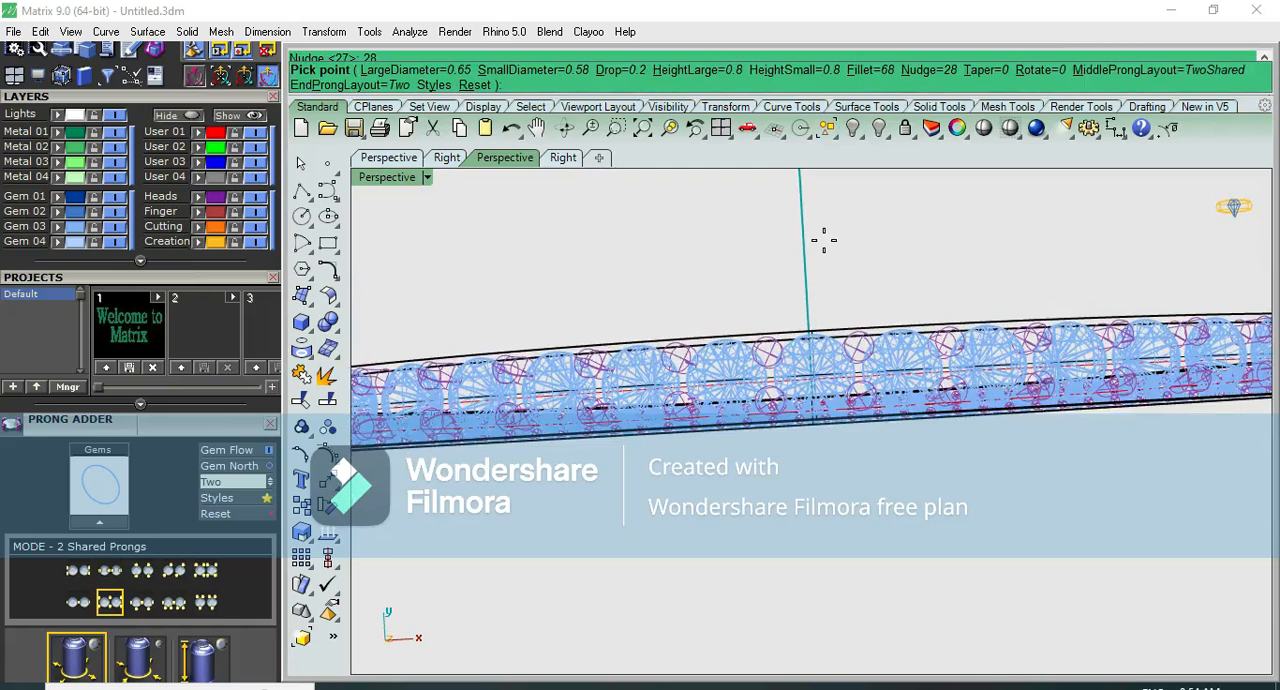
pyautogui.scroll(2, 815, 360)
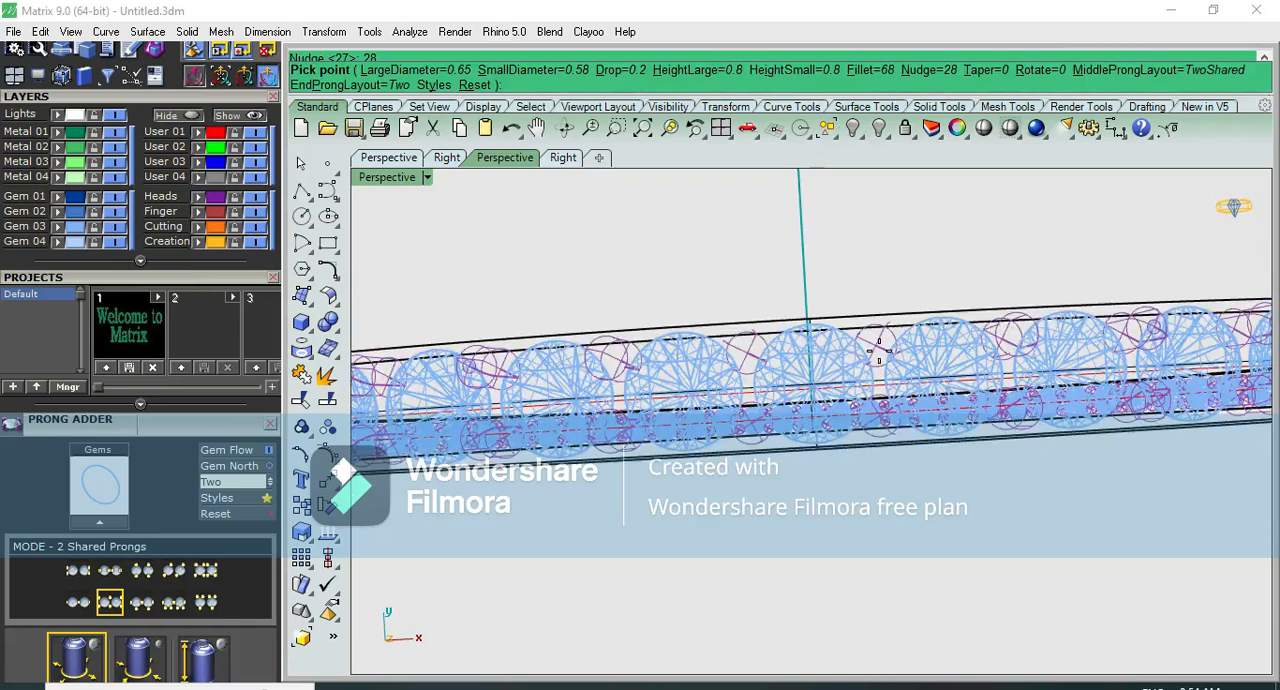
pyautogui.scroll(3, 870, 350)
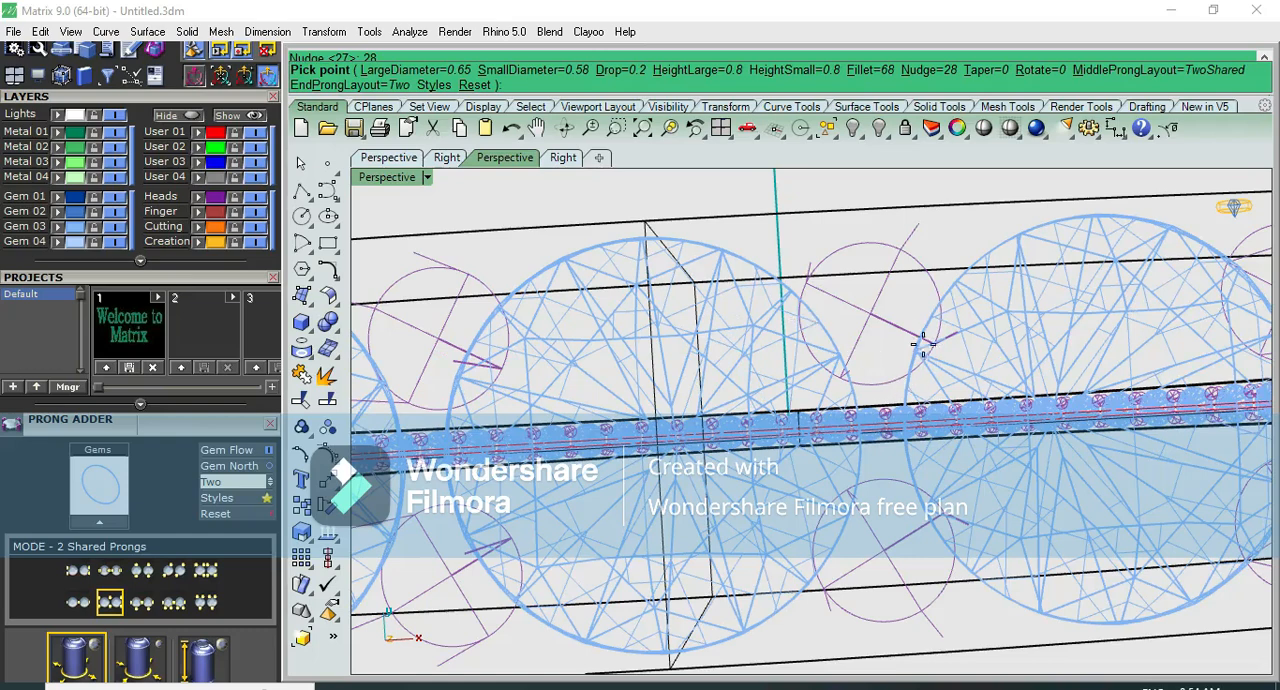
pyautogui.scroll(-2, 909, 336)
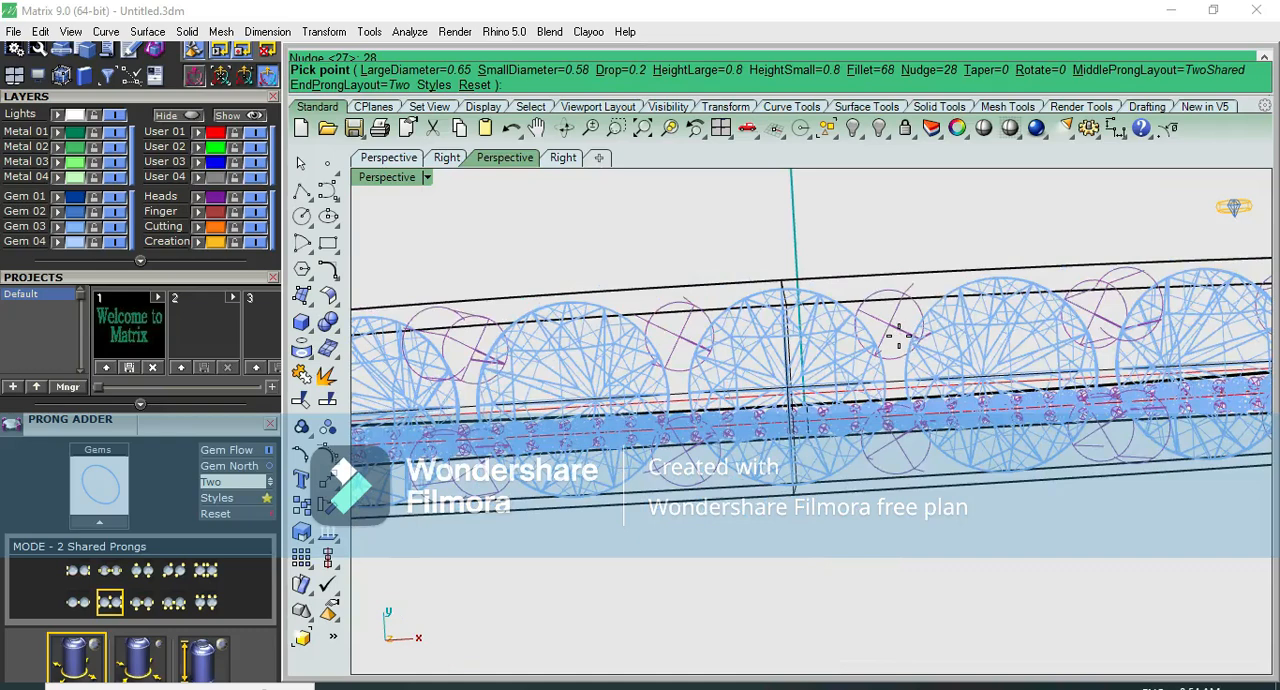
pyautogui.scroll(4, 898, 338)
pyautogui.scroll(-2, 898, 337)
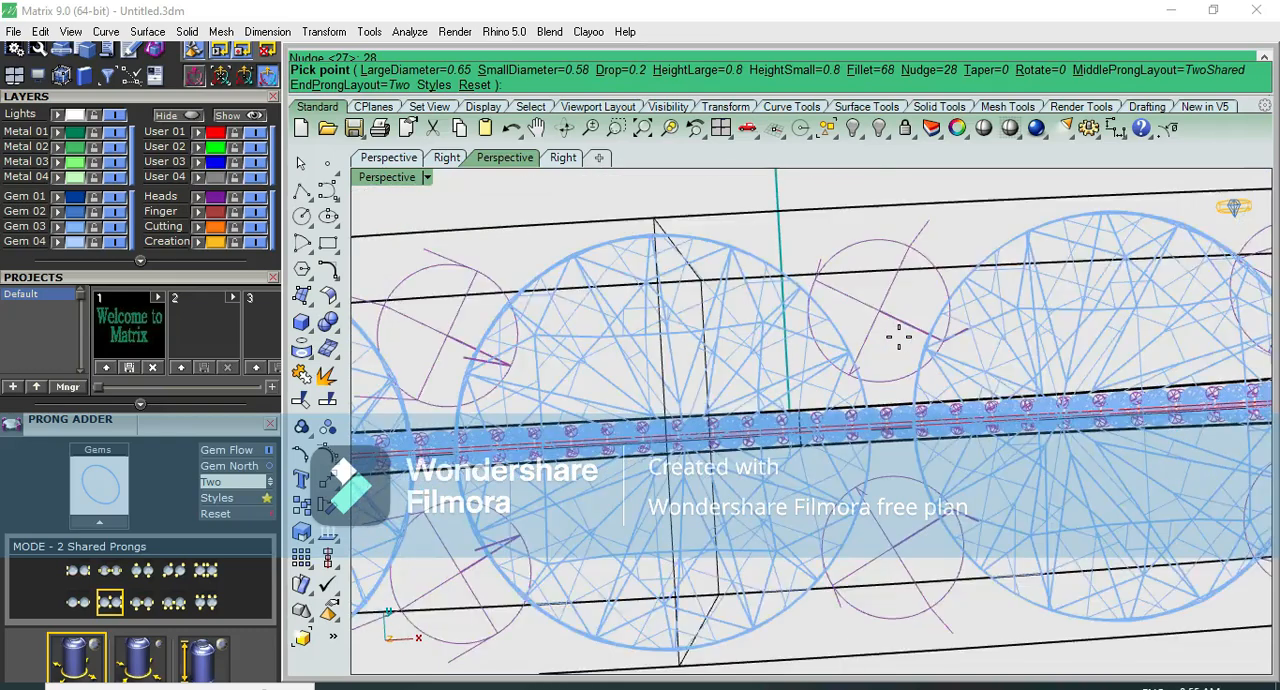
pyautogui.press('Return')
pyautogui.scroll(-3, 900, 345)
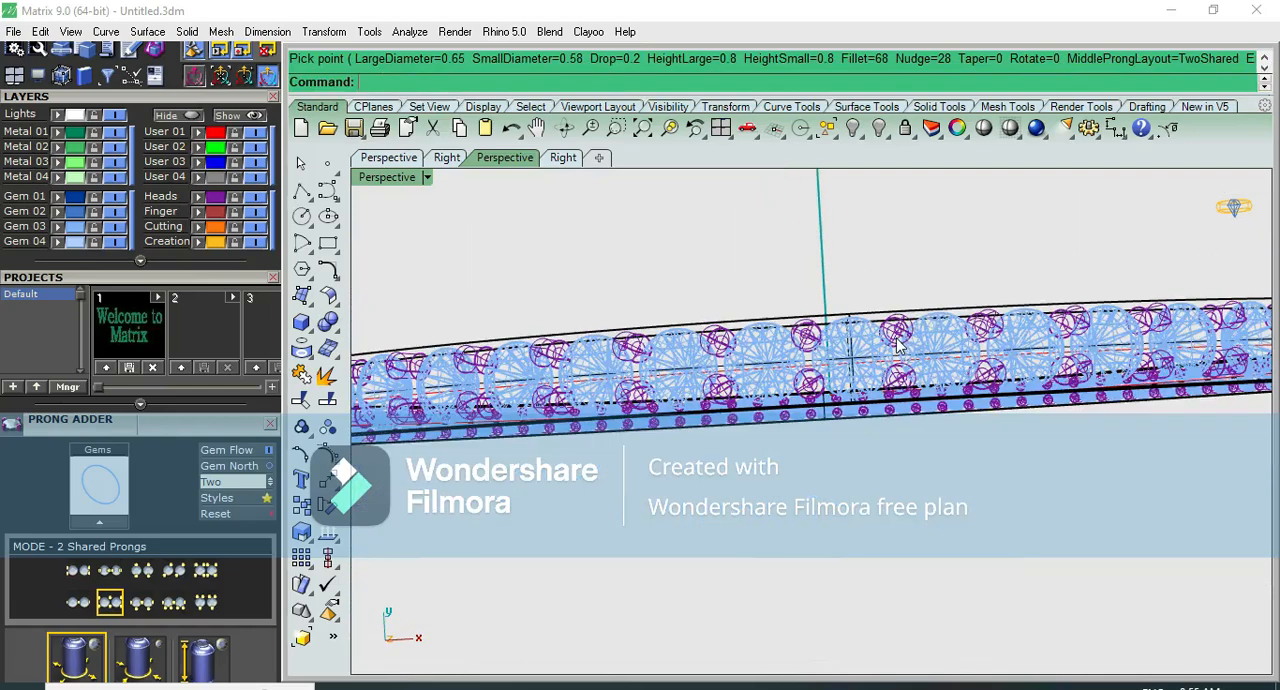
# - Measure how far one prong overlaps its neighbouring diamond with an aligned dimension in the top view
pyautogui.hotkey('ctrl', 'F1')
pyautogui.scroll(12, 830, 379)
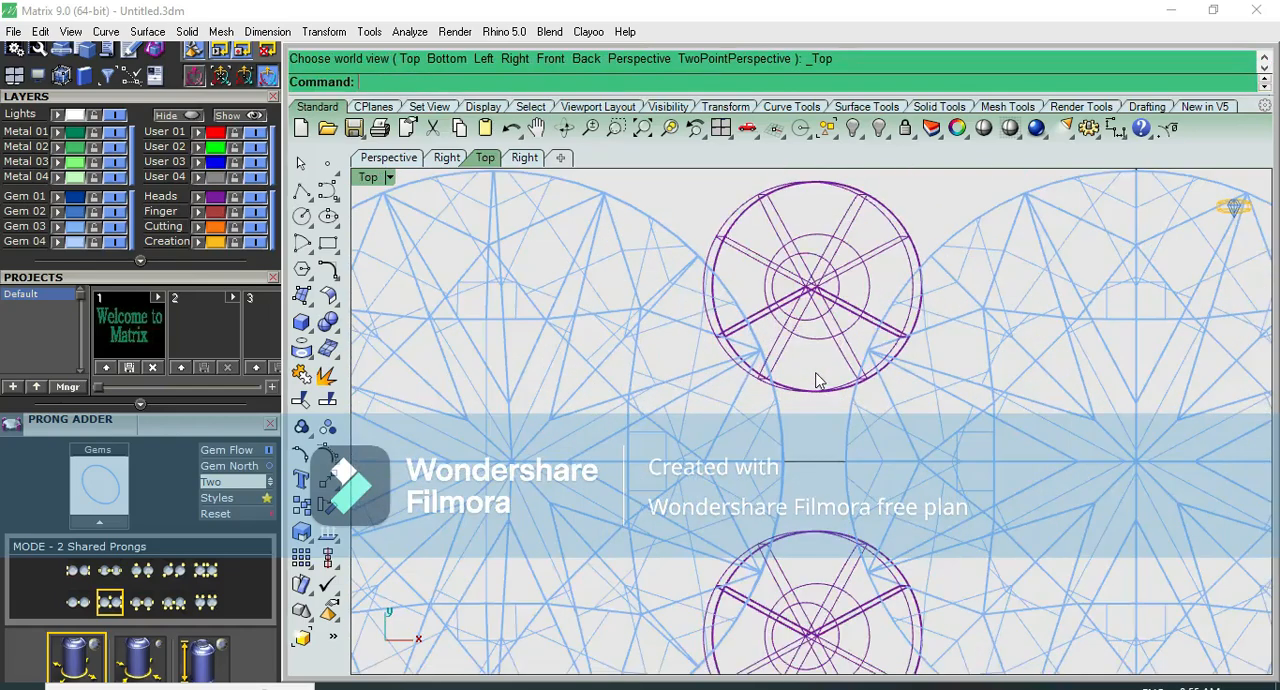
pyautogui.click(1116, 130)
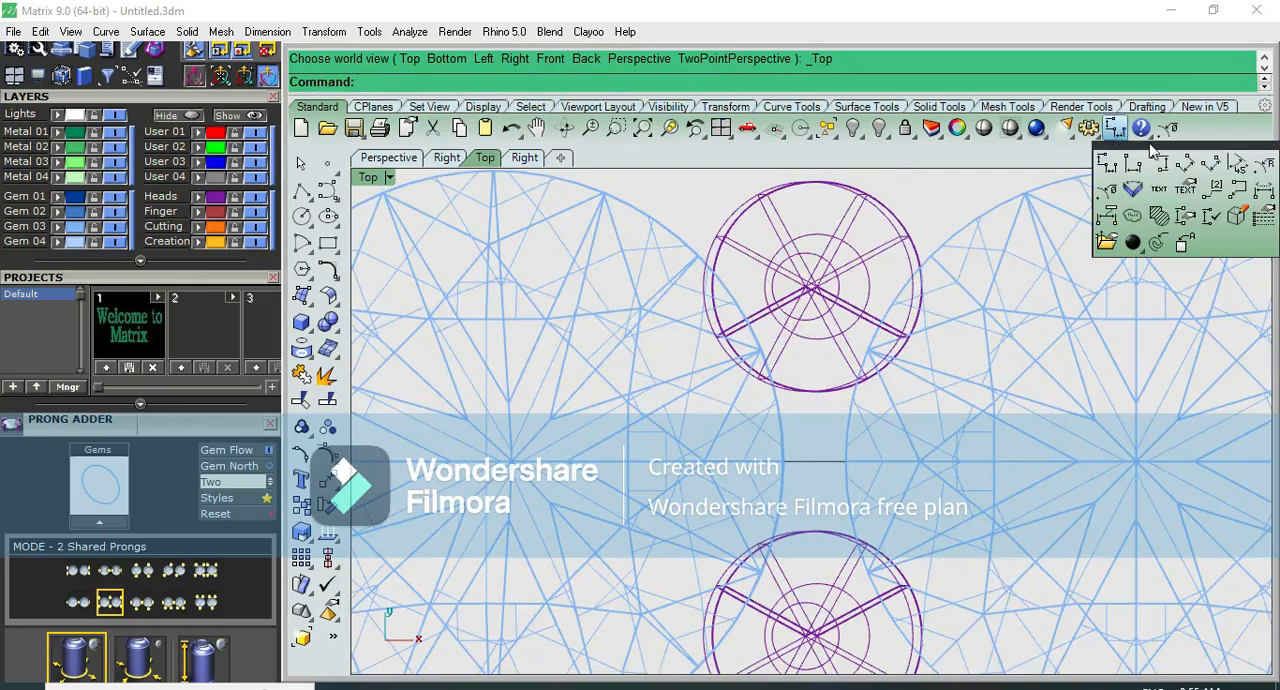
pyautogui.click(1185, 164)
pyautogui.click(881, 325)
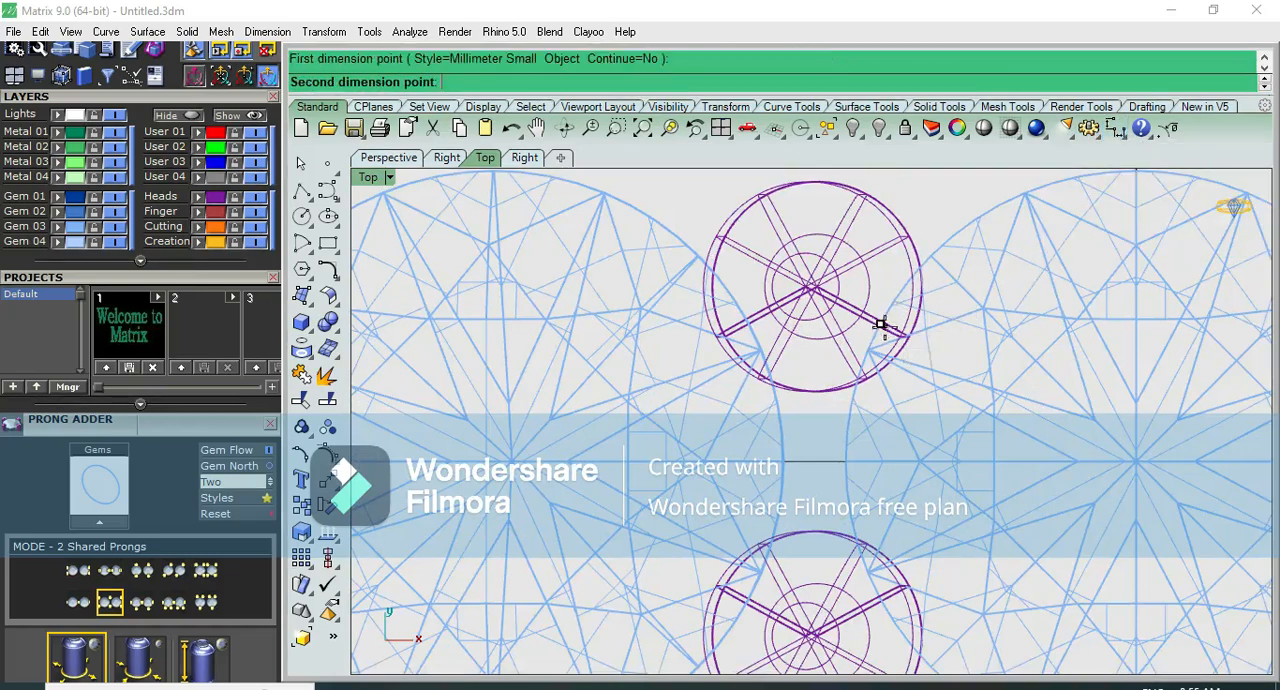
pyautogui.click(908, 340)
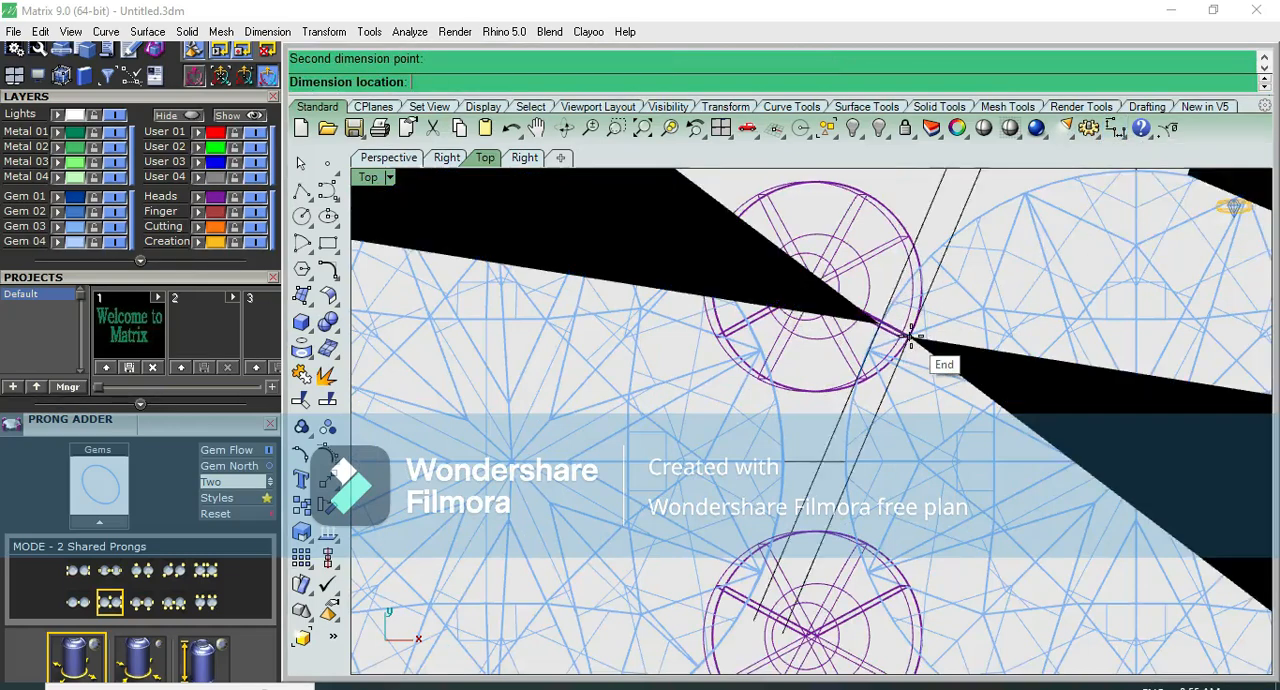
pyautogui.scroll(-5, 909, 341)
pyautogui.click(913, 344)
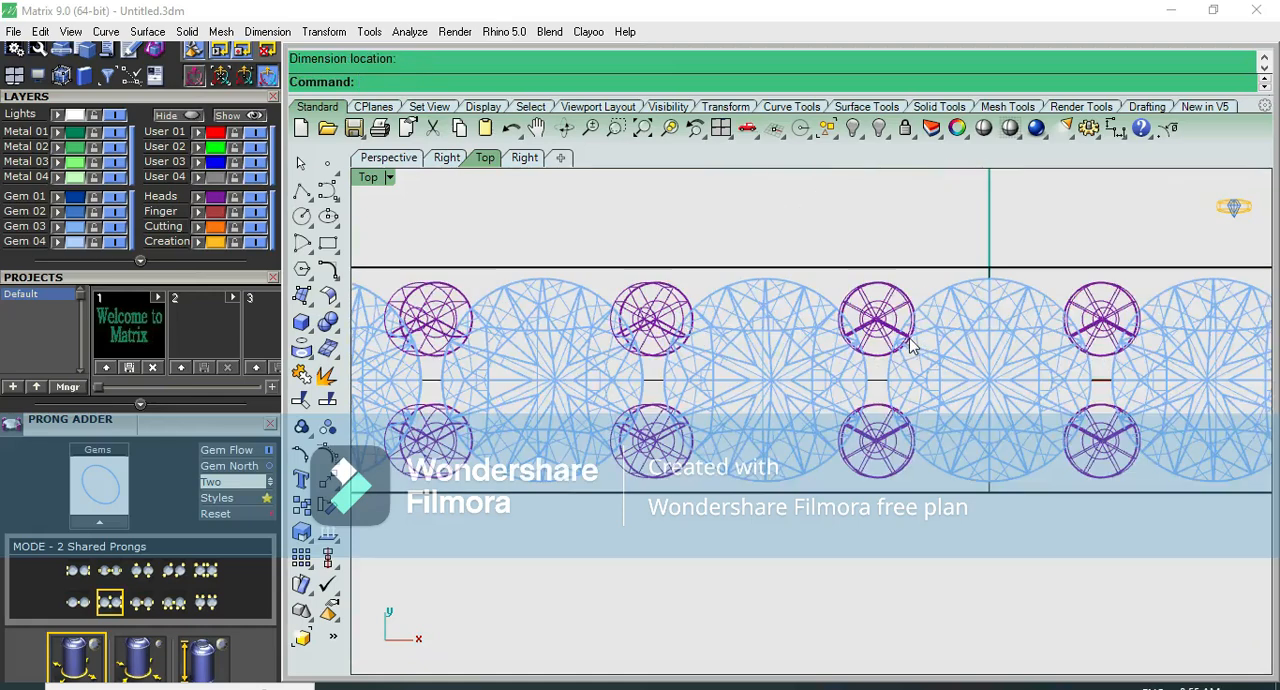
# - Measure the gap between the two facing prongs across the band, leaving no dimension in the model
pyautogui.rightClick(910, 345)
pyautogui.scroll(4, 884, 350)
pyautogui.click(880, 355)
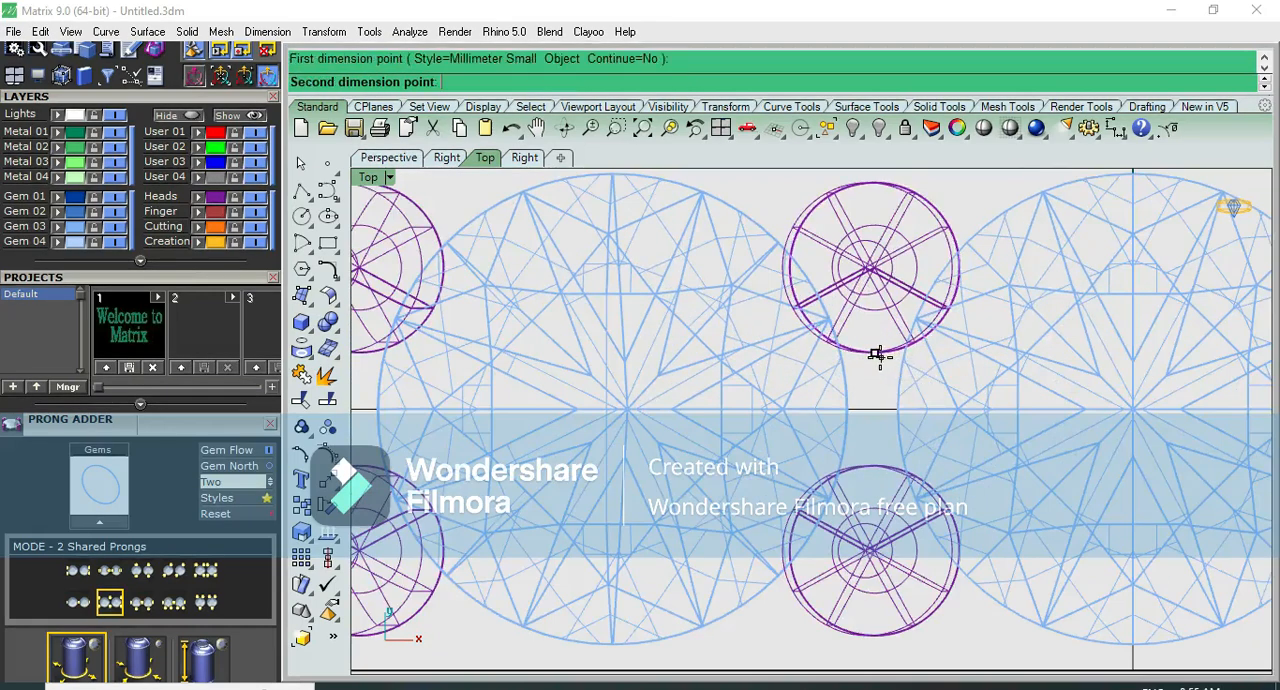
pyautogui.click(868, 463)
pyautogui.scroll(-8, 874, 464)
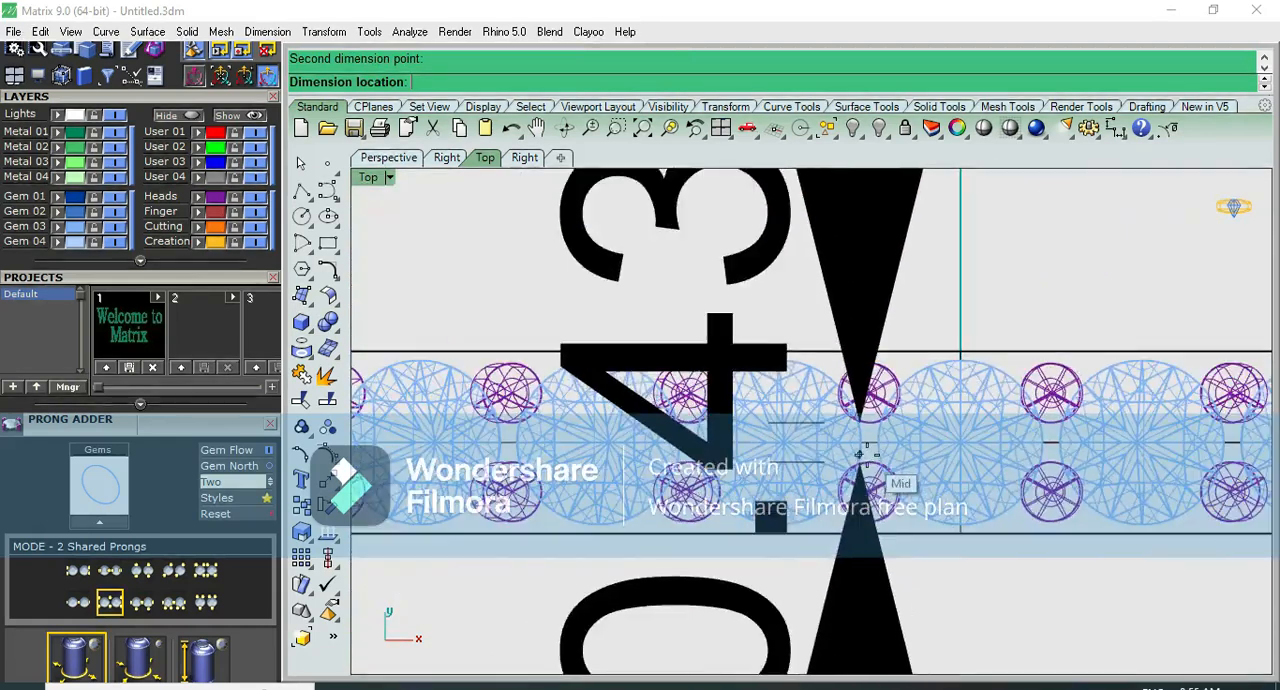
pyautogui.press('Escape')
pyautogui.scroll(2, 872, 417)
pyautogui.scroll(3, 868, 417)
pyautogui.rightClick(870, 424)
pyautogui.click(869, 425)
pyautogui.click(867, 517)
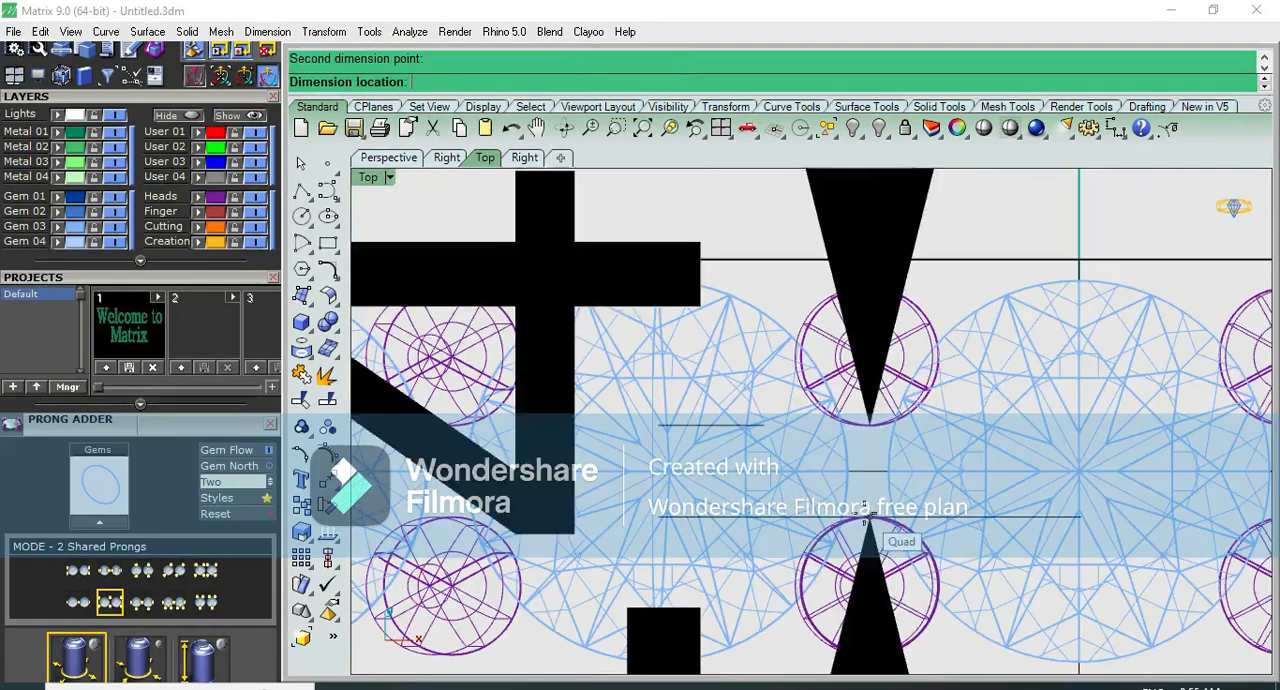
pyautogui.scroll(-3, 779, 499)
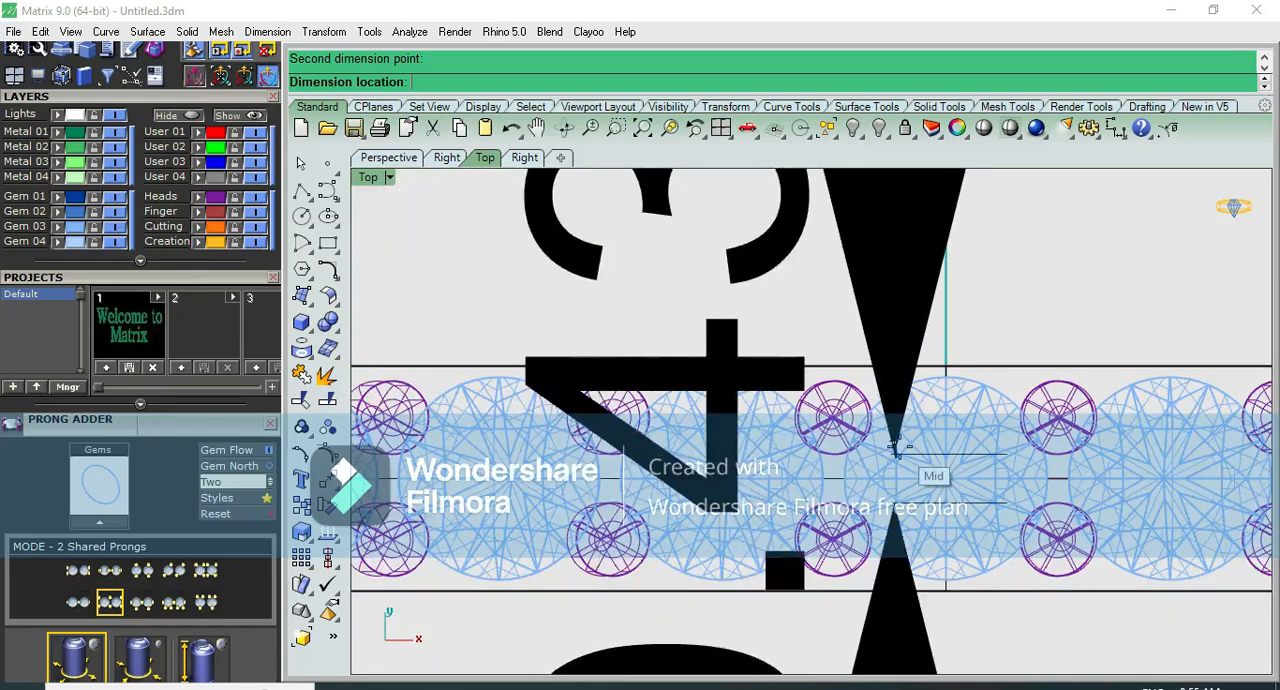
pyautogui.press('Escape')
# - Preview the prongs and diamonds shaded in the top and perspective views to check the prong spacing
pyautogui.click(981, 136)
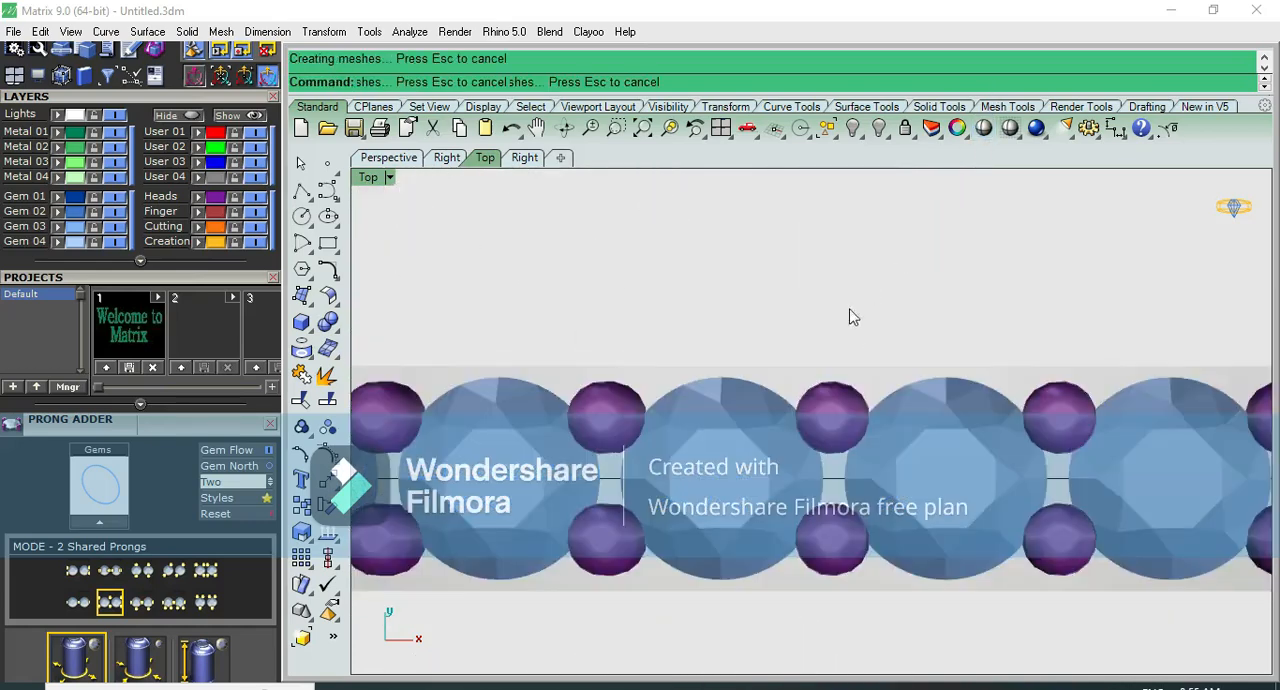
pyautogui.click(855, 300)
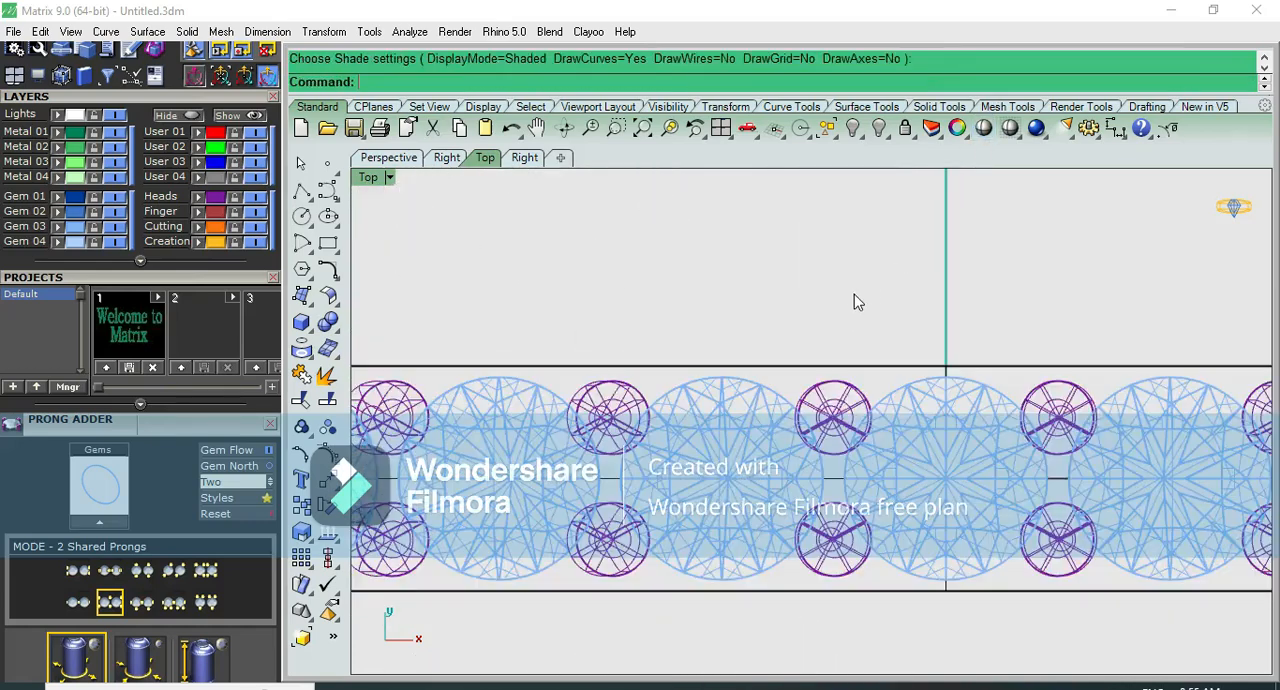
pyautogui.click(984, 138)
pyautogui.click(1014, 271)
pyautogui.click(1113, 130)
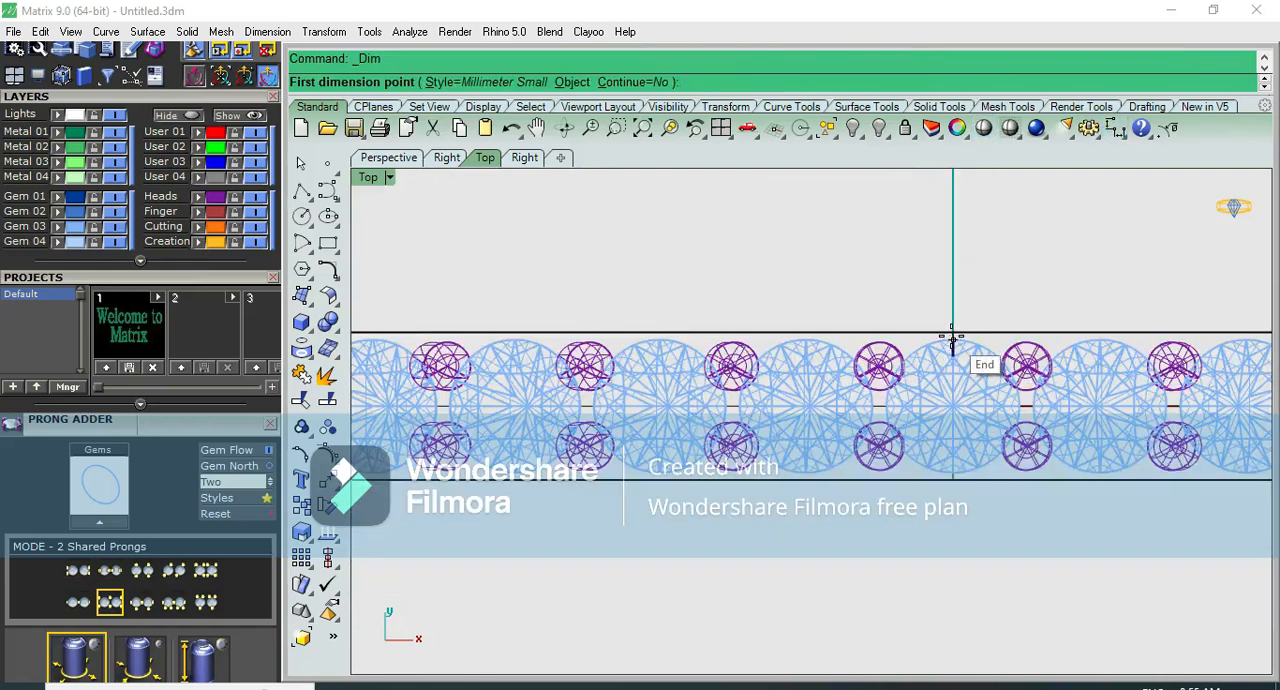
pyautogui.press('Escape')
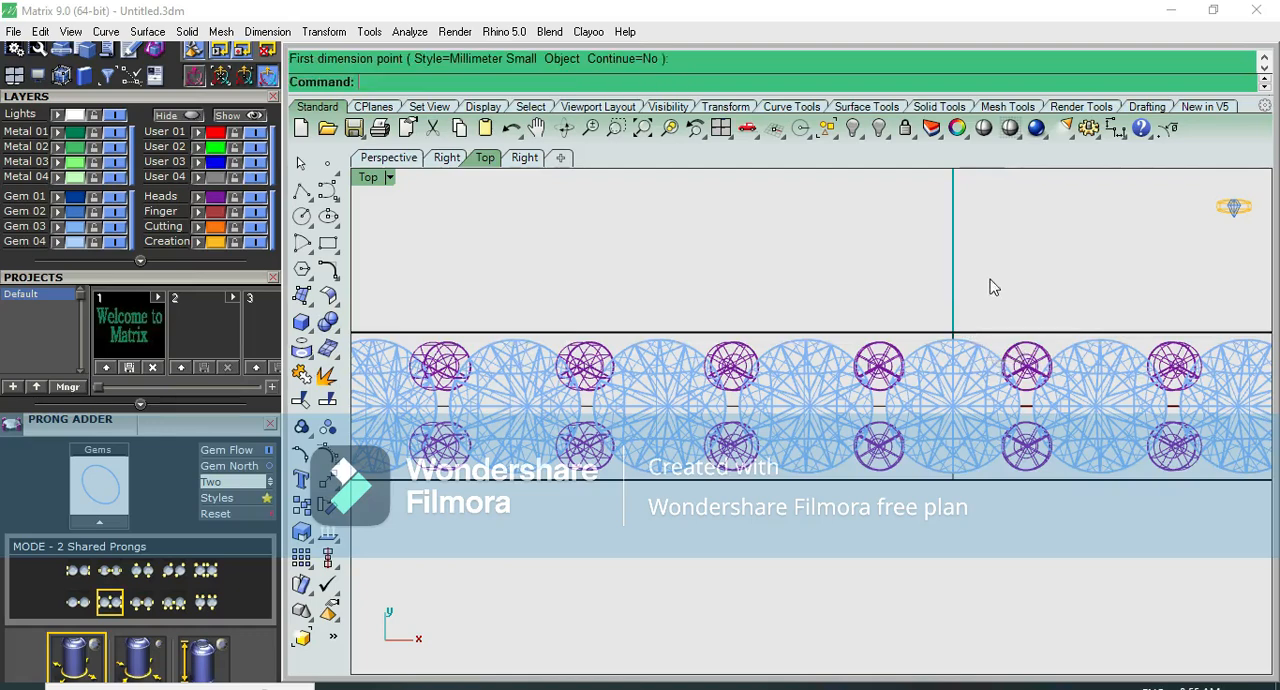
pyautogui.click(984, 138)
pyautogui.hotkey('ctrl', 'F4')
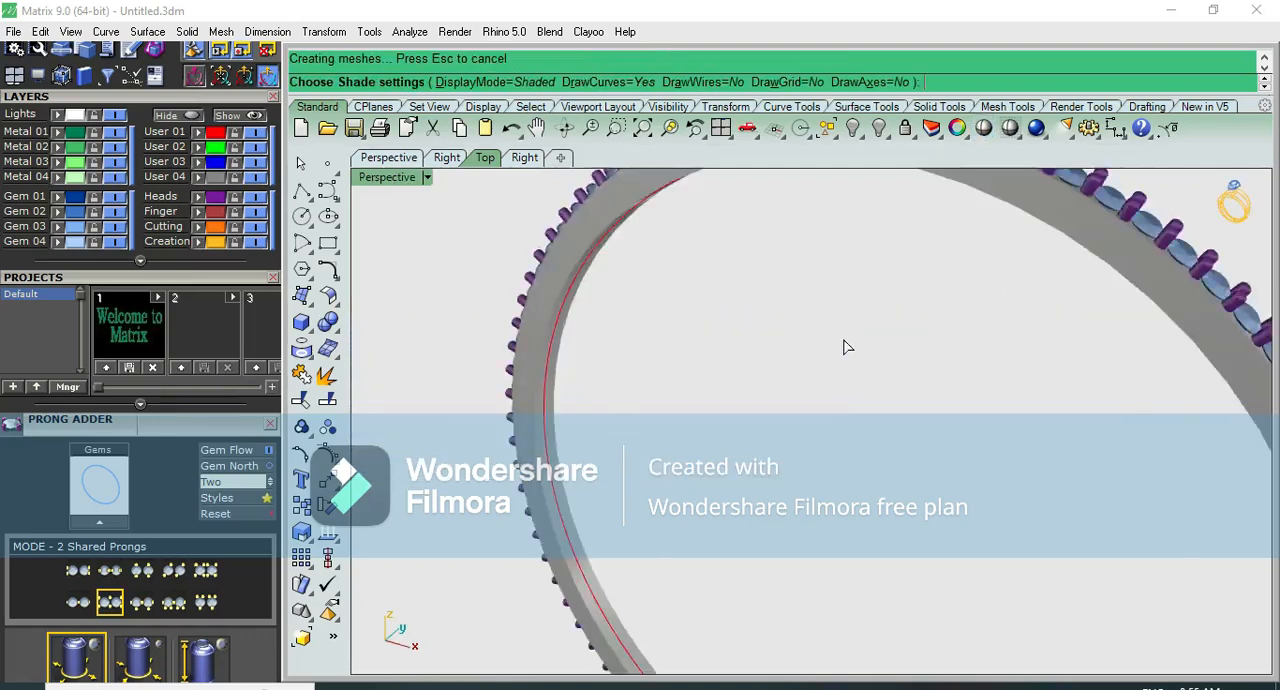
pyautogui.scroll(-3, 884, 284)
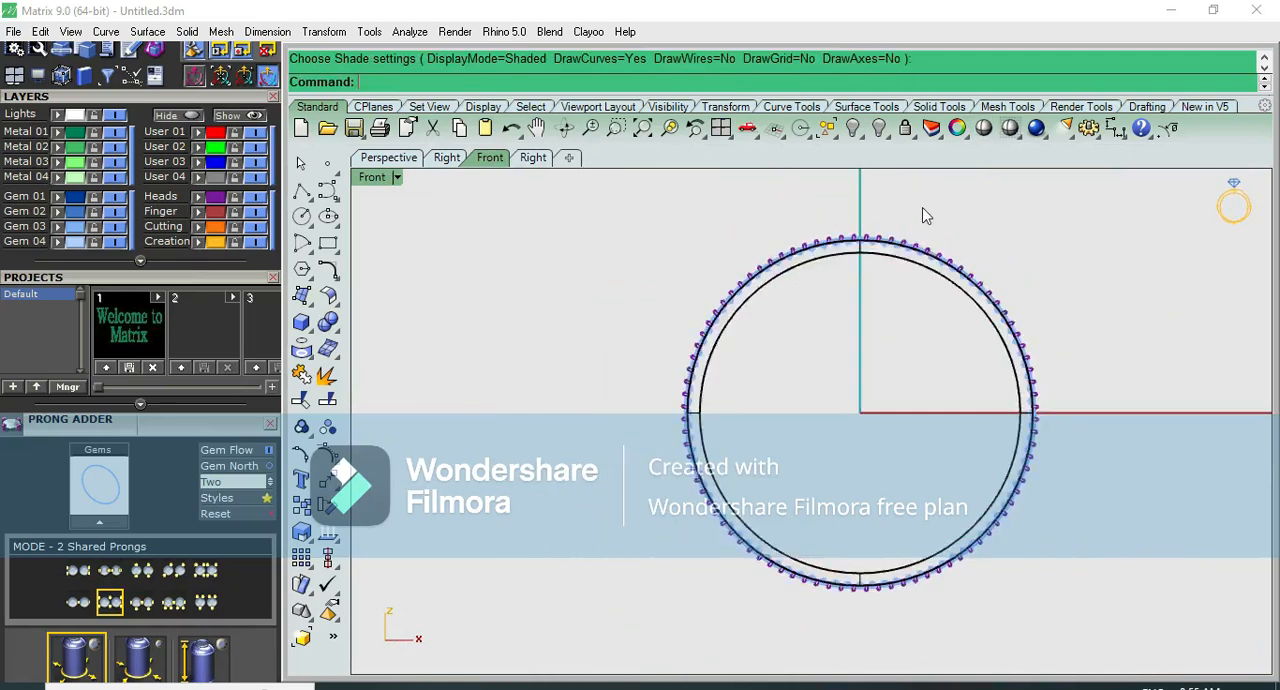
# - Select the bangle band's polysurface in the front view and assign it to a green metal layer
pyautogui.scroll(3, 920, 211)
pyautogui.click(733, 370)
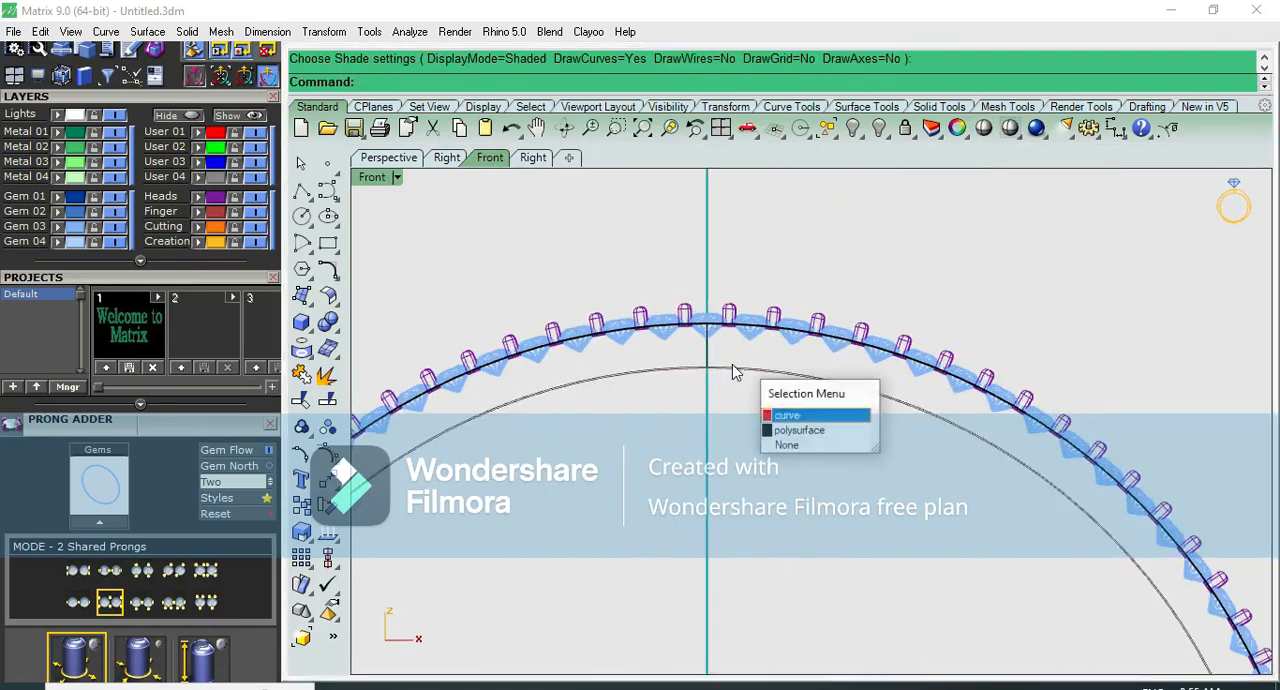
pyautogui.click(795, 430)
pyautogui.click(848, 278)
# - Preview the bangle shaded and examine from several angles how the prongs and diamonds sit on the band
pyautogui.click(991, 131)
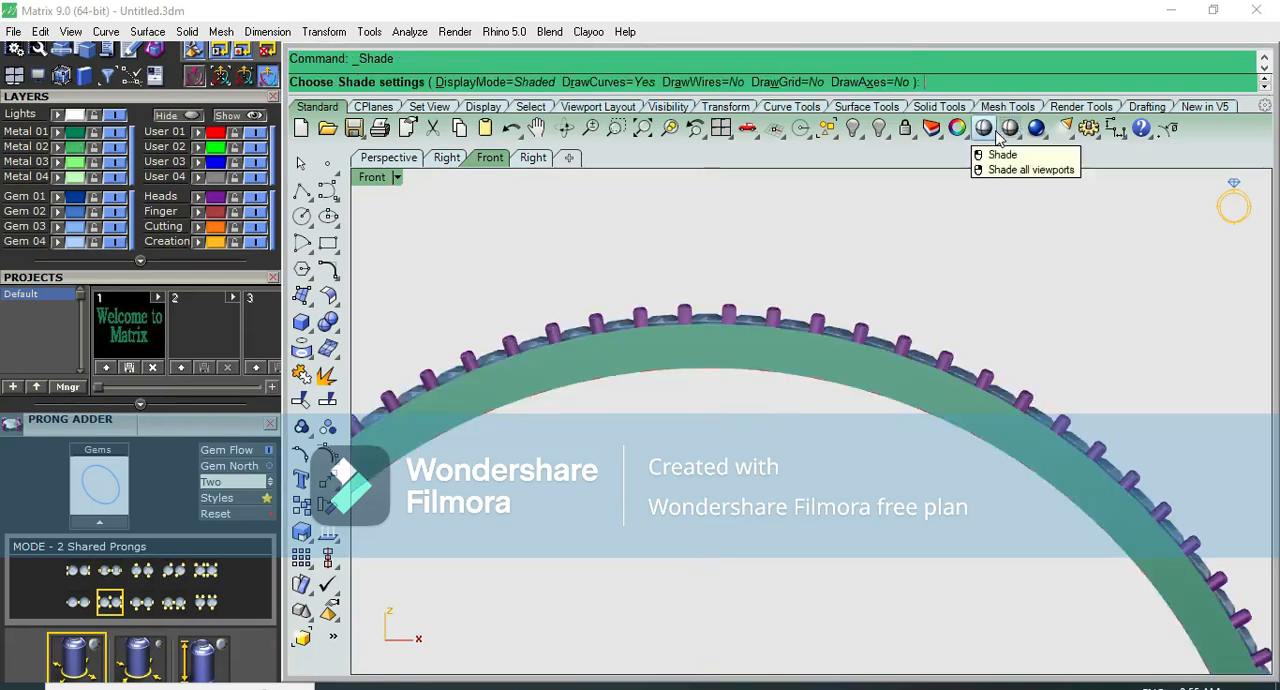
pyautogui.scroll(-1, 957, 322)
pyautogui.hotkey('ctrl', 'F1')
pyautogui.scroll(3, 954, 321)
pyautogui.hotkey('ctrl', 'F4')
pyautogui.scroll(5, 803, 369)
pyautogui.moveTo(802, 368); pyautogui.dragTo(760, 464, button='right')
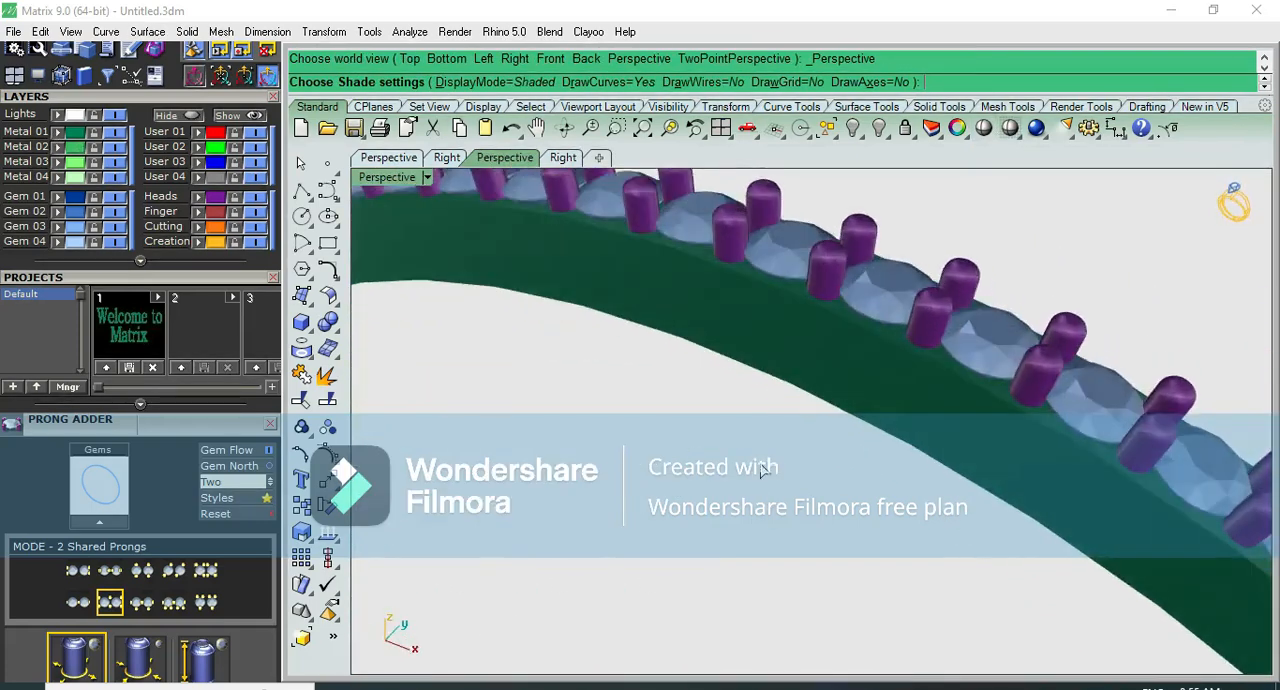
pyautogui.scroll(-5, 758, 458)
pyautogui.press('Escape')
pyautogui.scroll(4, 780, 297)
pyautogui.scroll(2, 780, 297)
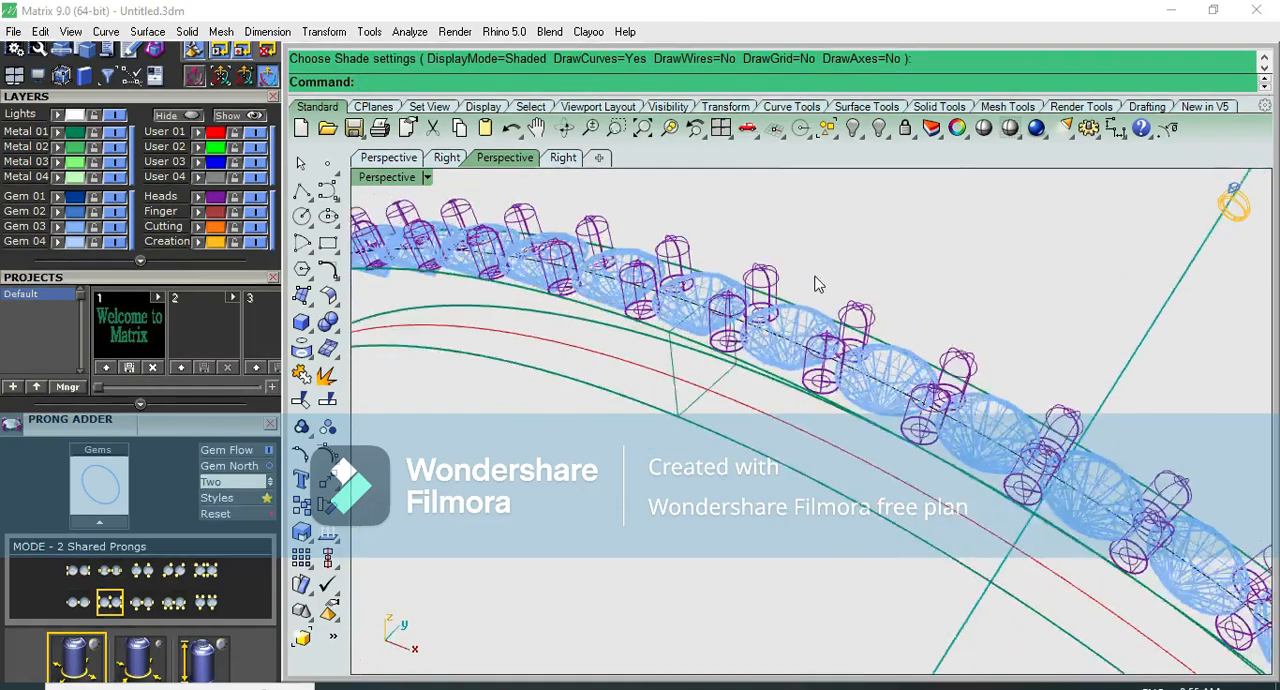
pyautogui.scroll(-3, 818, 278)
# - Start gem cutters for all 88 diamonds around the bangle and set their lower depth to -379%
pyautogui.click(732, 277)
pyautogui.click(790, 325)
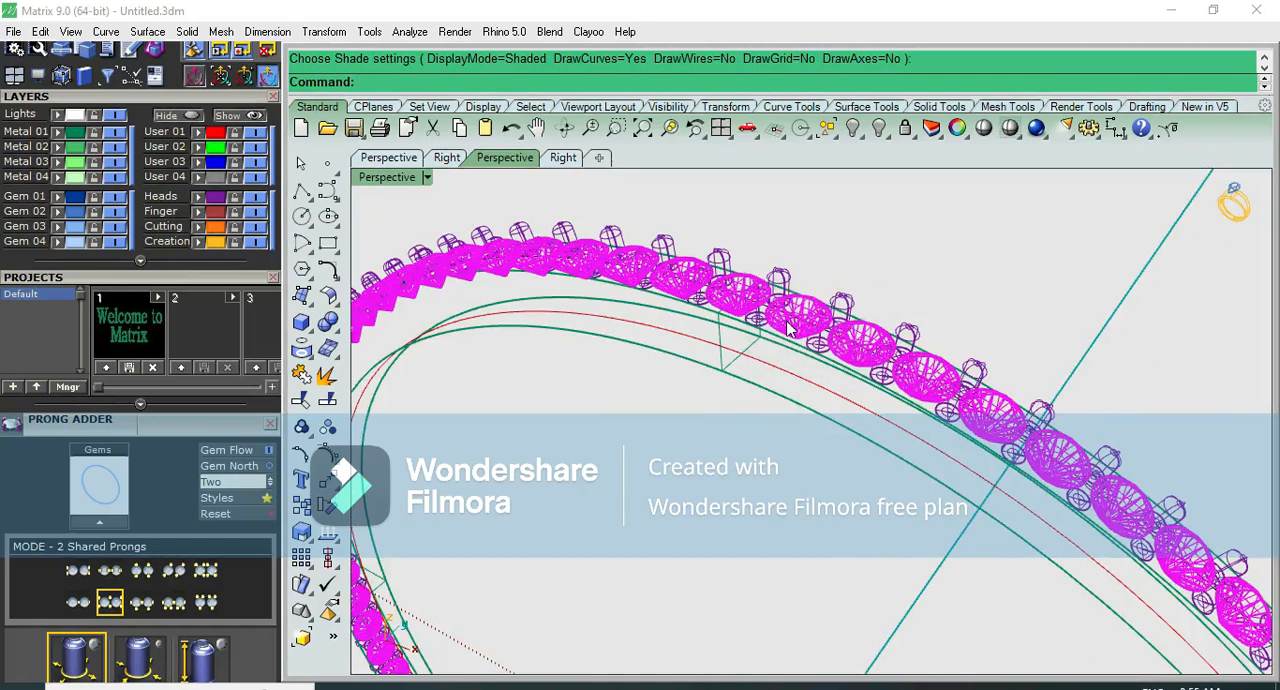
pyautogui.press('F6')
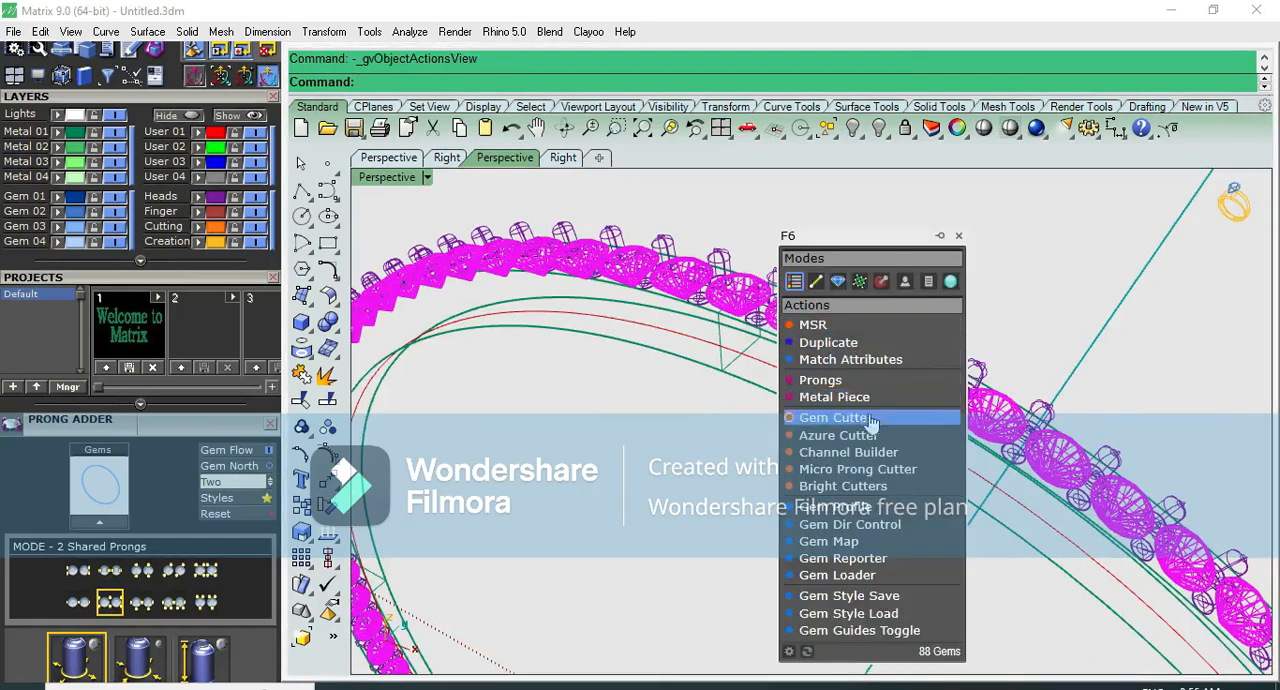
pyautogui.click(869, 419)
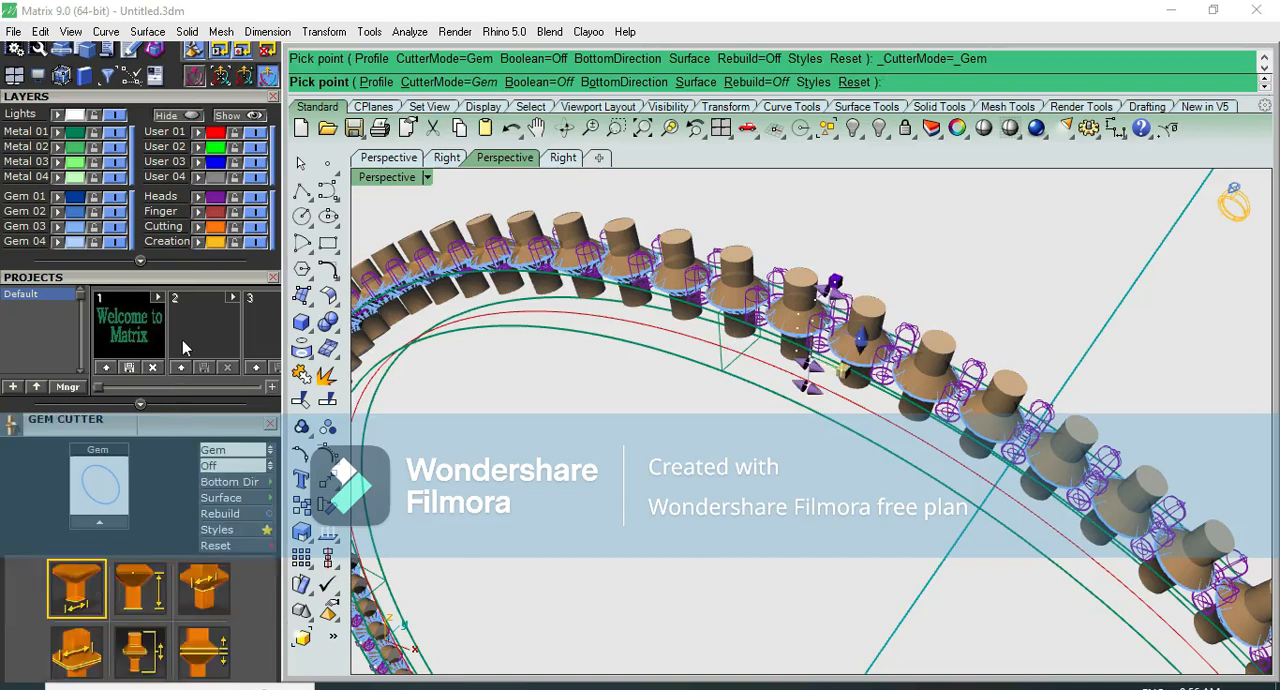
pyautogui.moveTo(183, 265); pyautogui.dragTo(209, 144)
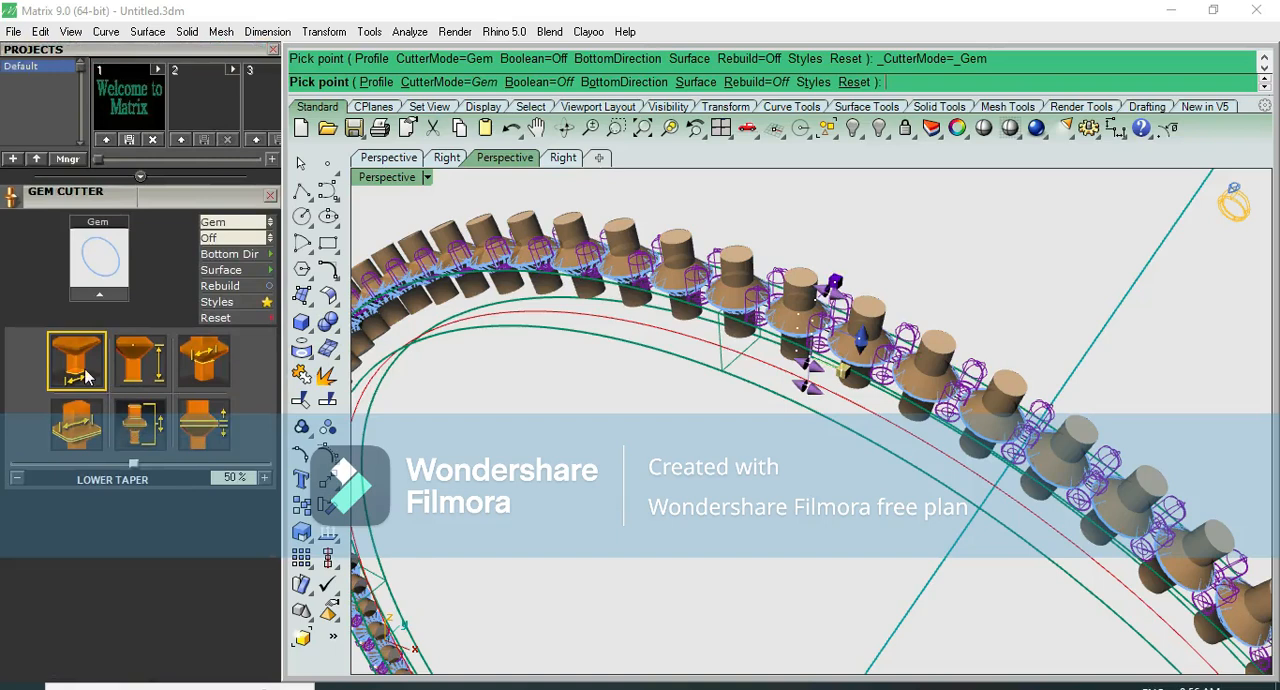
pyautogui.click(138, 374)
pyautogui.moveTo(196, 468); pyautogui.dragTo(77, 455)
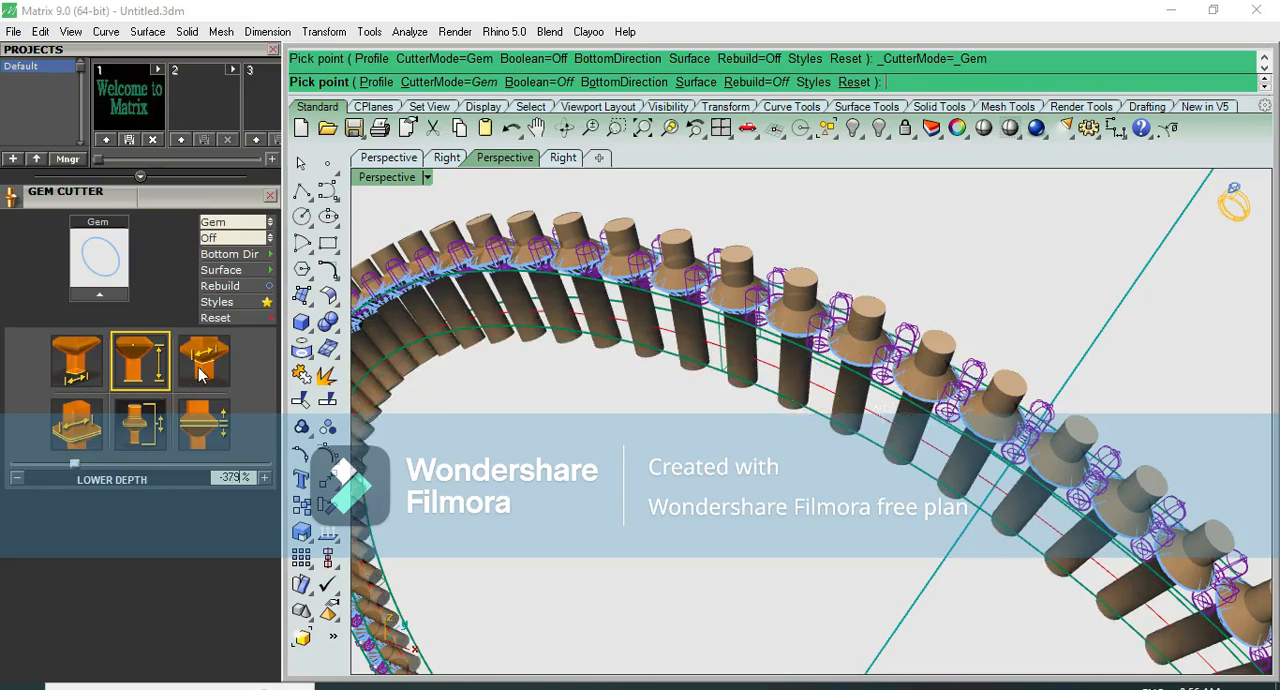
# - Reduce the gem cutters' girdle scale to 97% and raise their Z offset to 14%
pyautogui.click(203, 371)
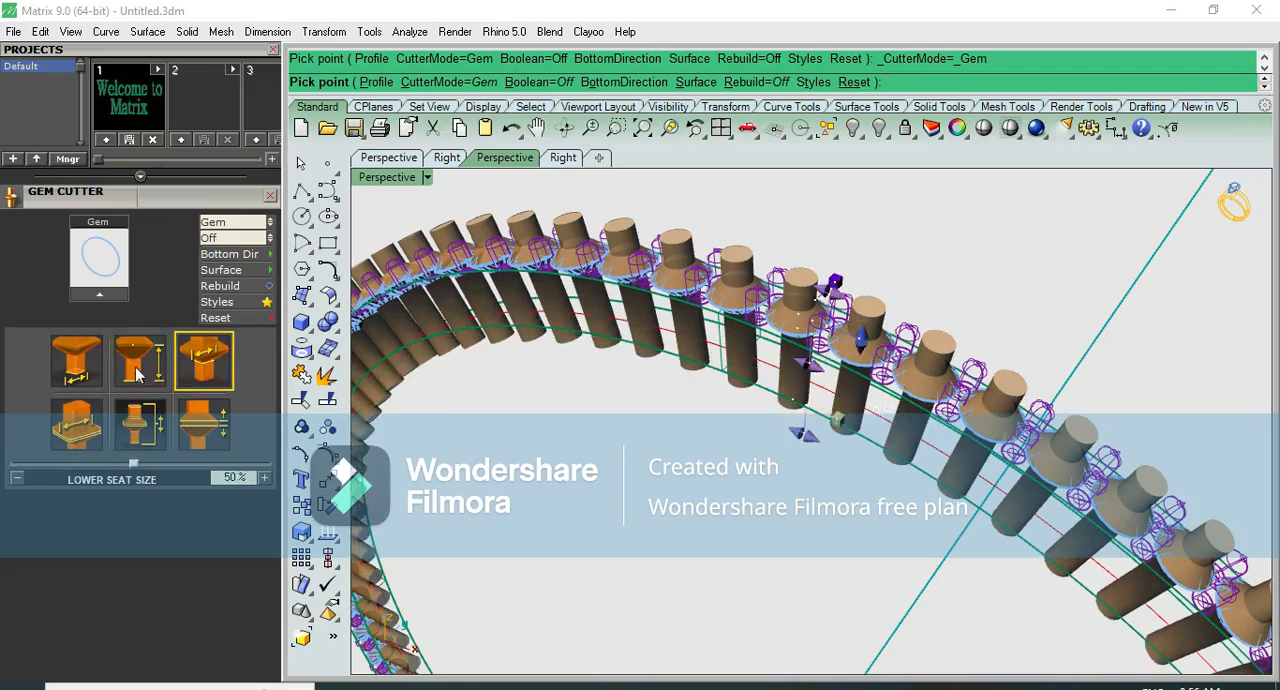
pyautogui.click(90, 370)
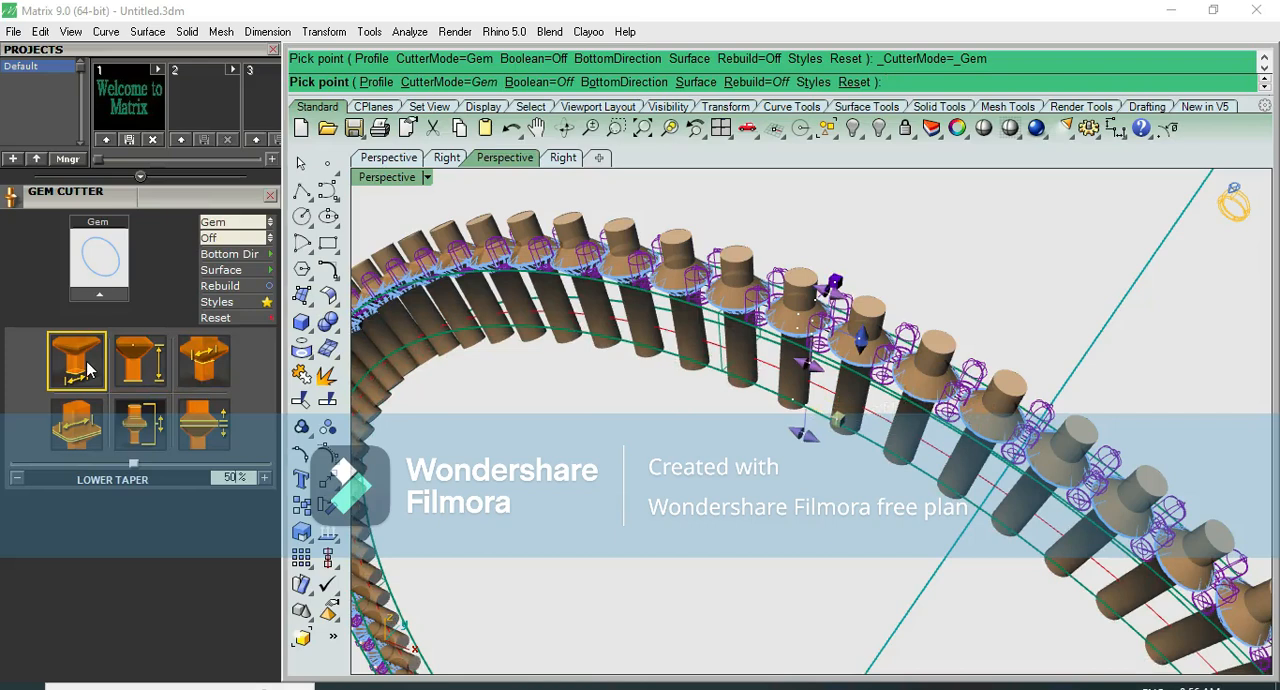
pyautogui.click(88, 443)
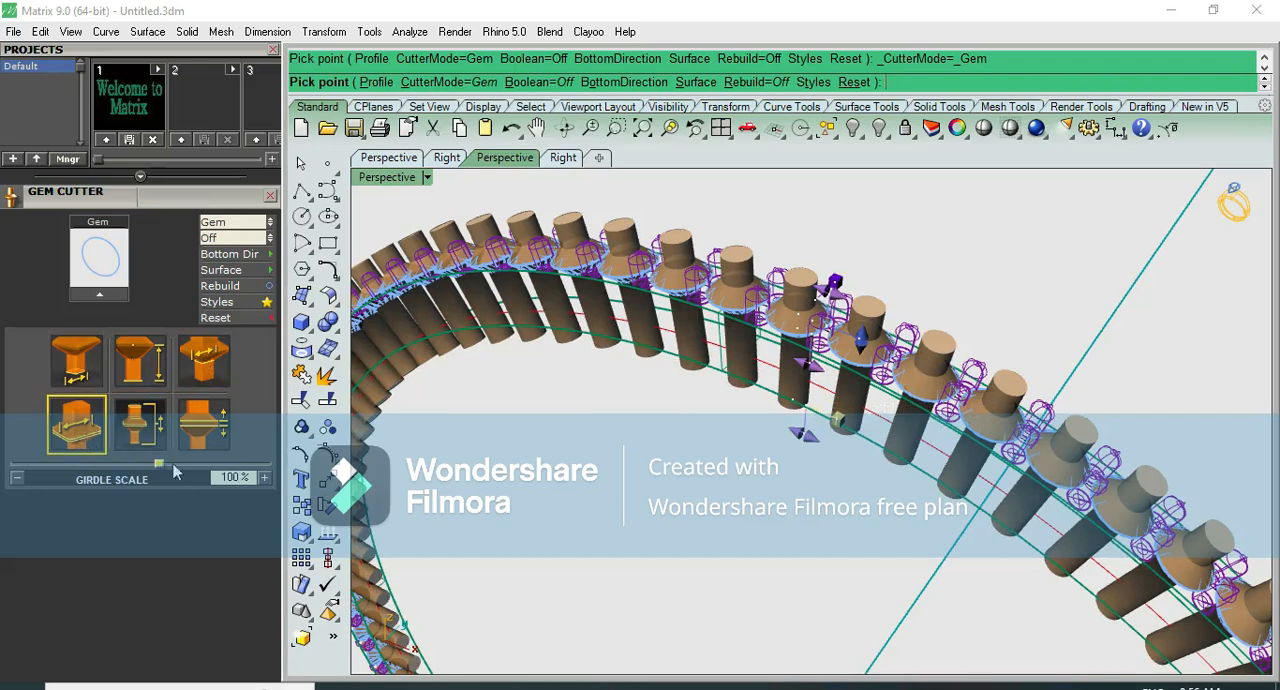
pyautogui.moveTo(158, 470); pyautogui.dragTo(150, 470)
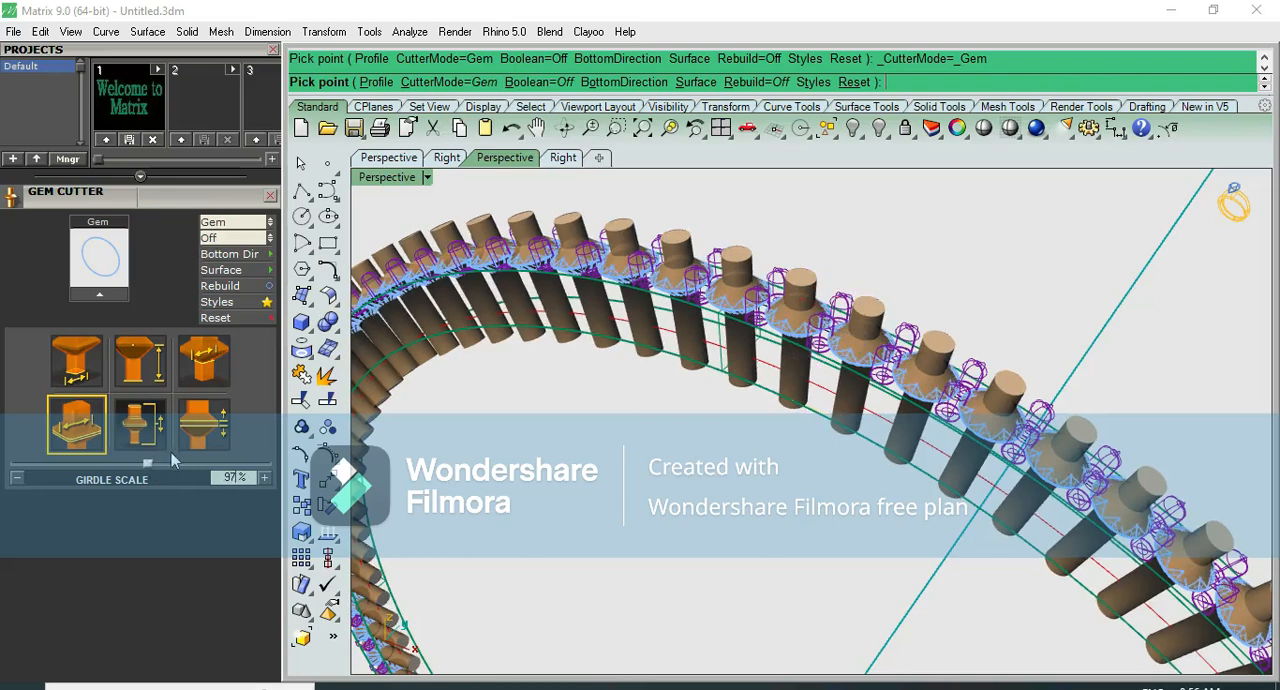
pyautogui.click(154, 423)
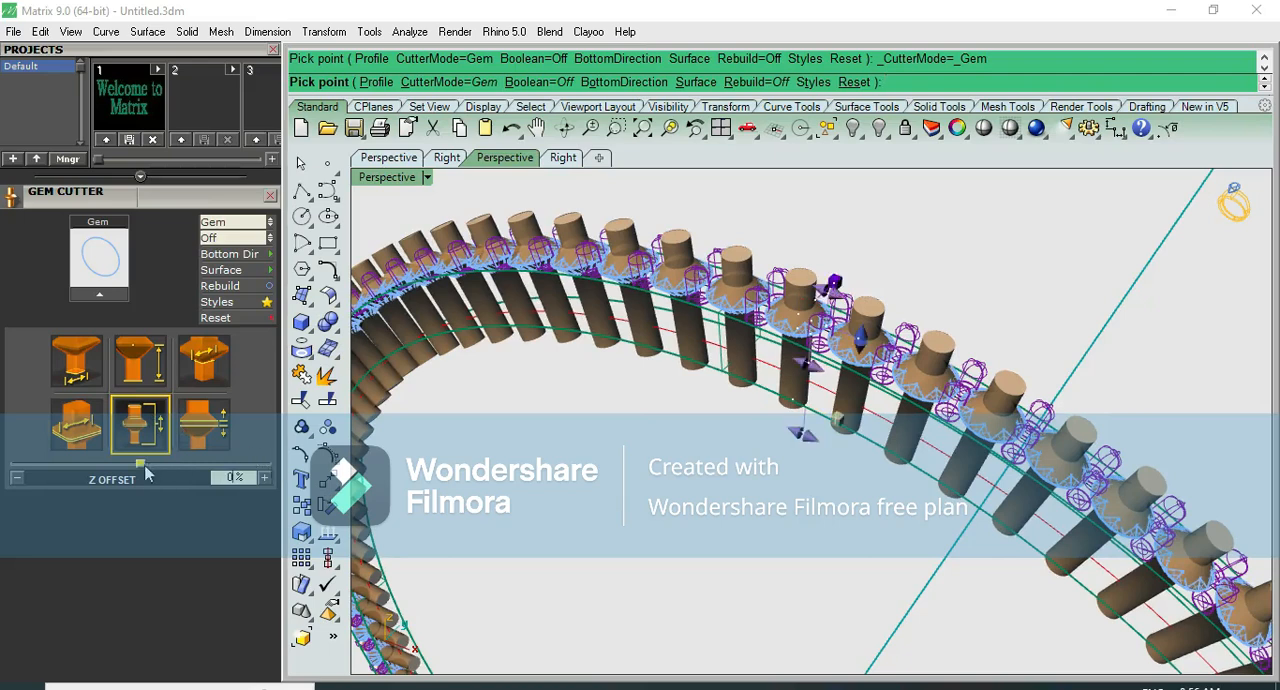
pyautogui.moveTo(146, 468); pyautogui.dragTo(178, 469)
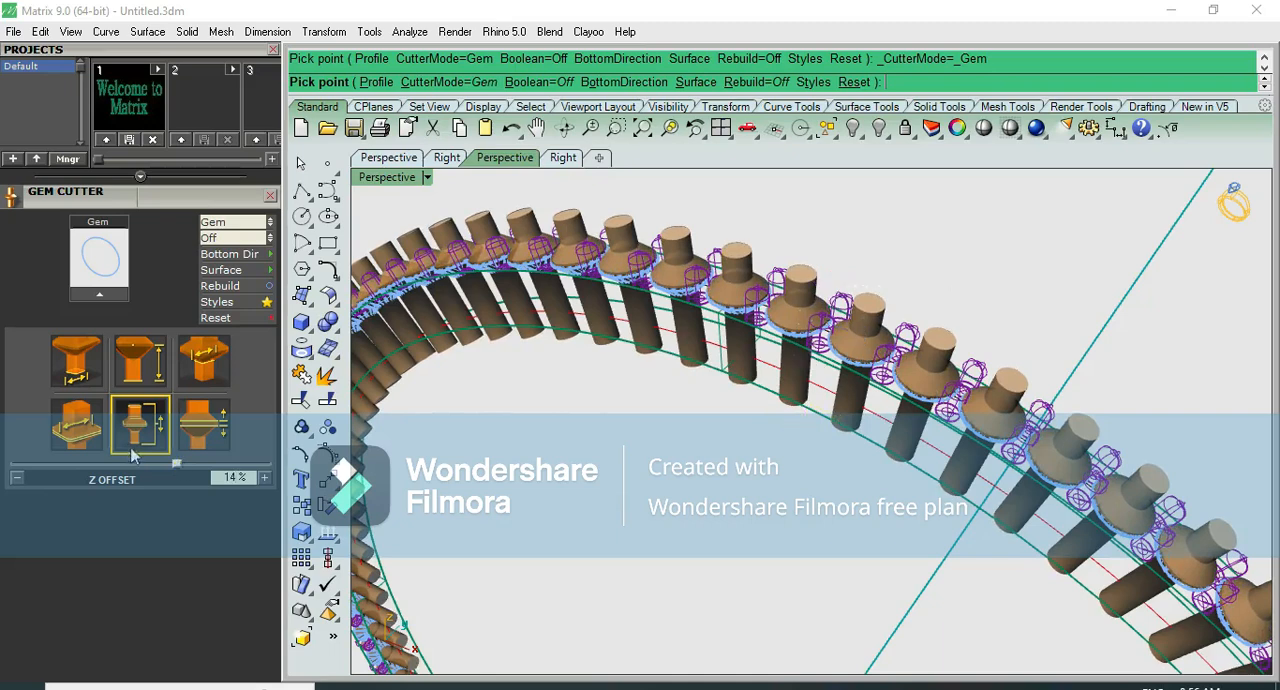
# - Fine-tune the gem cutters' girdle scale, set the Z offset to 15%, and create the cutters
pyautogui.click(97, 437)
pyautogui.moveTo(151, 462); pyautogui.dragTo(153, 461)
pyautogui.click(152, 432)
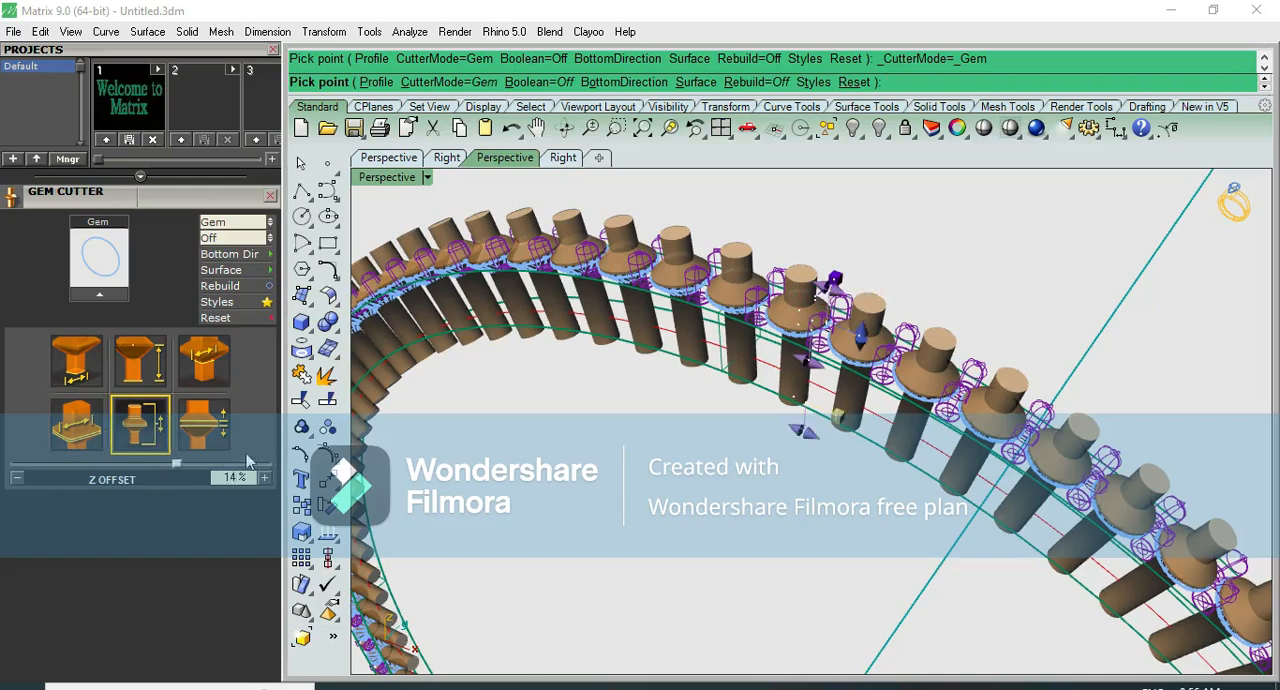
pyautogui.click(266, 477)
pyautogui.moveTo(189, 470); pyautogui.dragTo(184, 471)
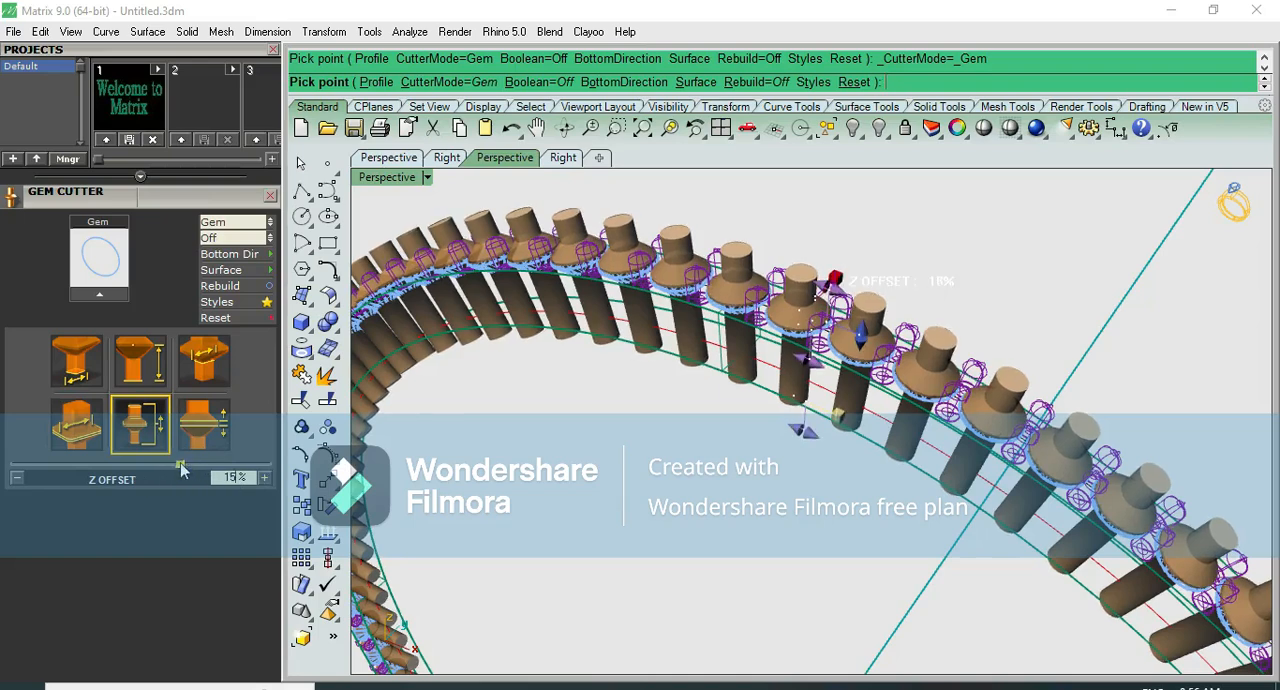
pyautogui.rightClick(567, 418)
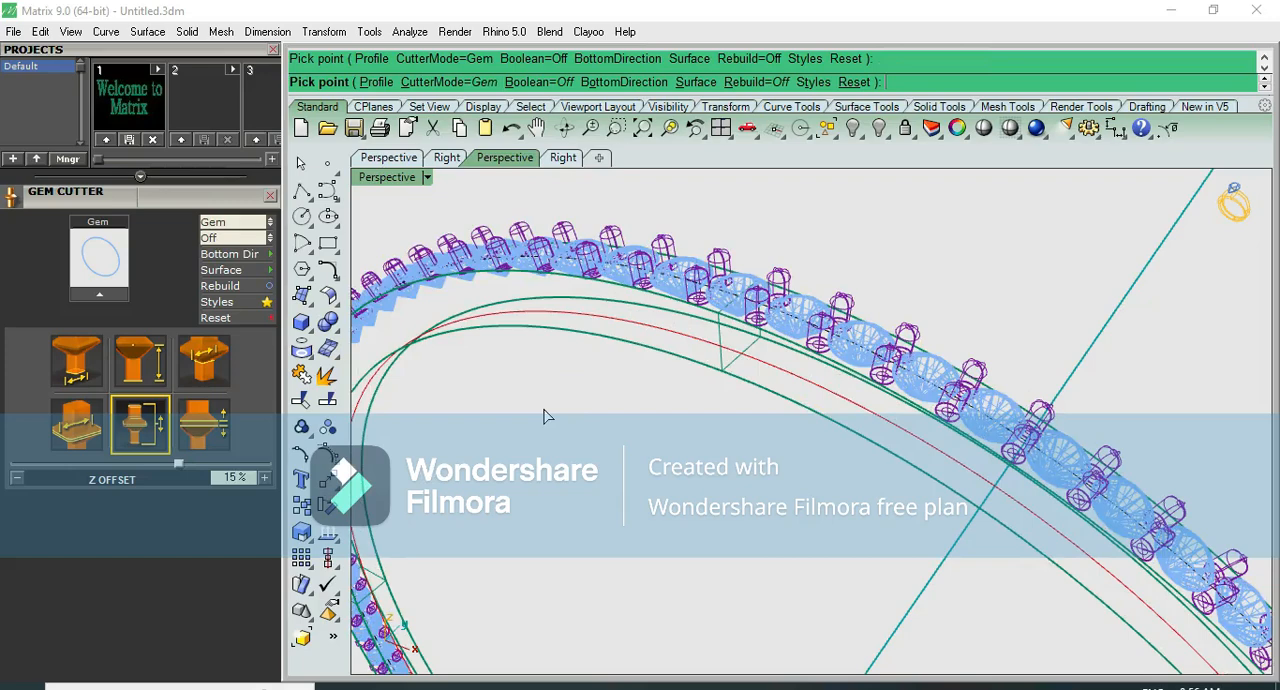
# - Preview the bangle shaded and examine how the gem cutters pass through the band between the prongs
pyautogui.moveTo(664, 418); pyautogui.dragTo(1005, 120, button='right')
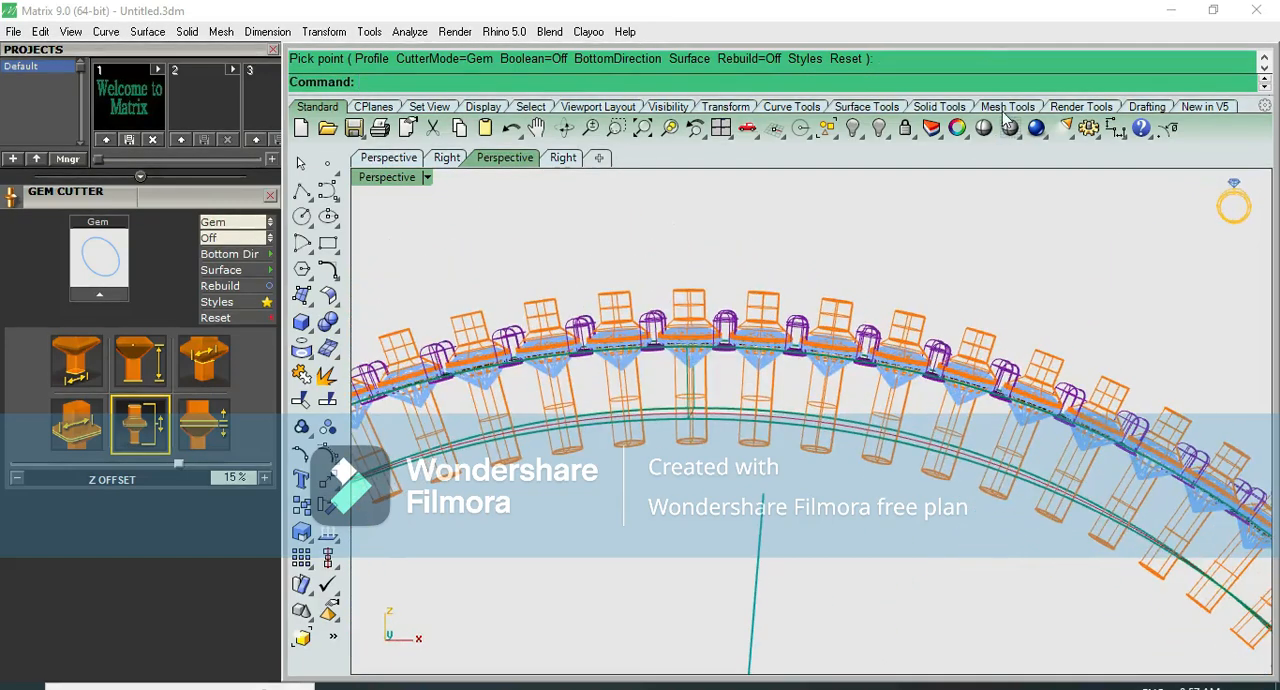
pyautogui.click(983, 127)
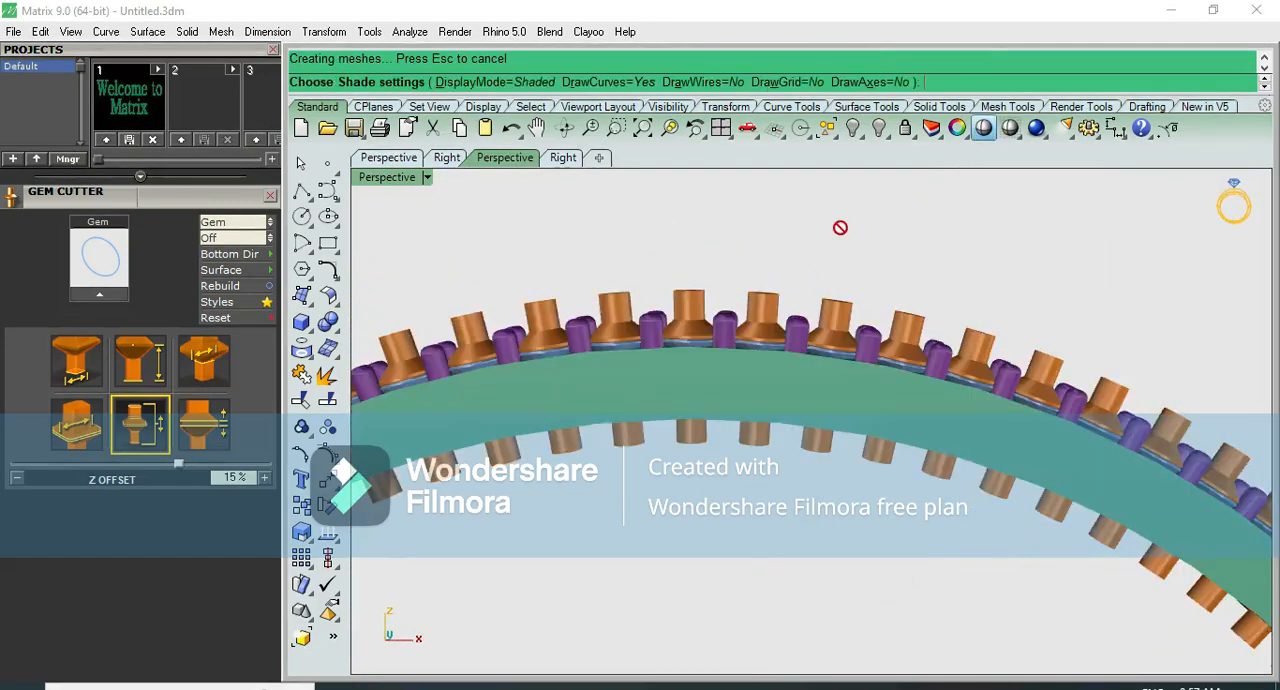
pyautogui.scroll(-4, 770, 280)
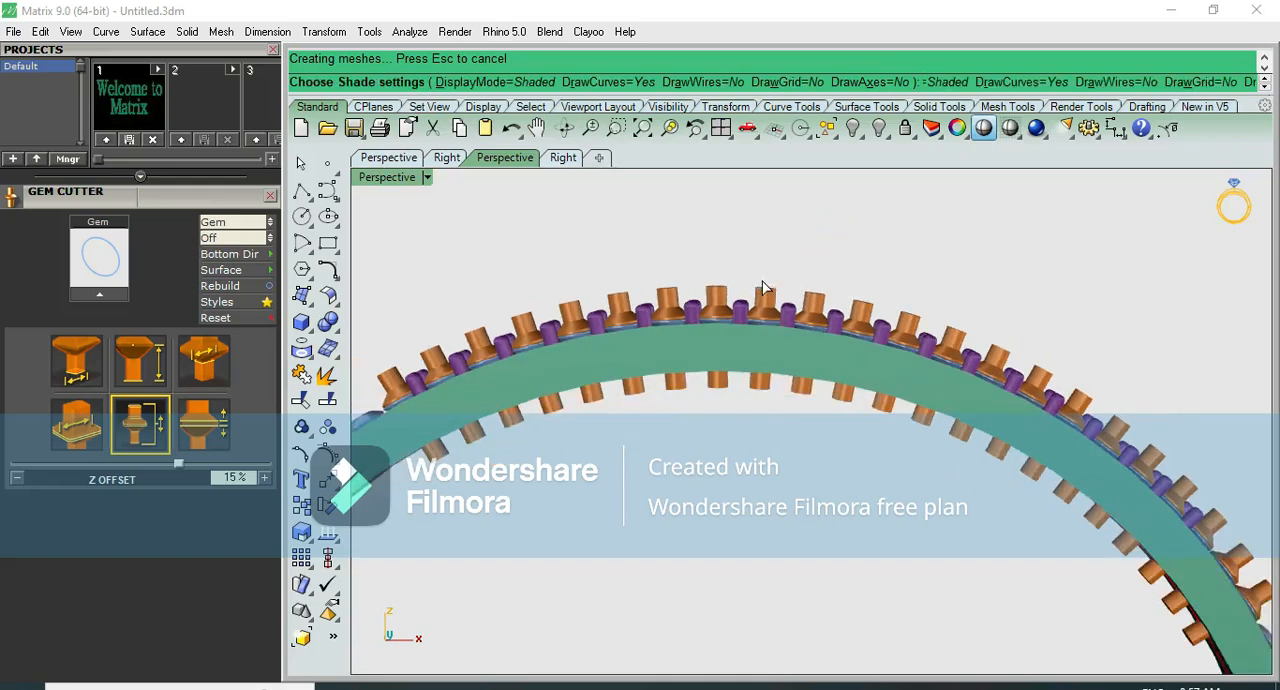
pyautogui.moveTo(754, 254); pyautogui.dragTo(743, 354, button='right')
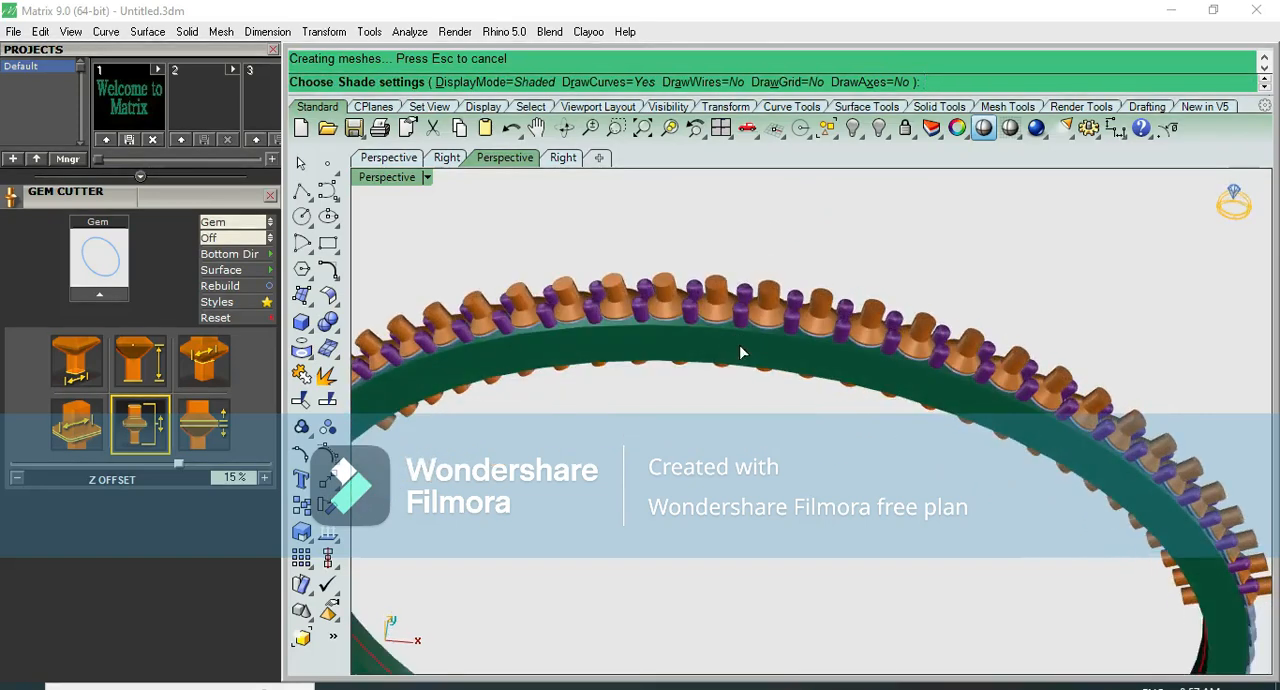
pyautogui.scroll(4, 735, 296)
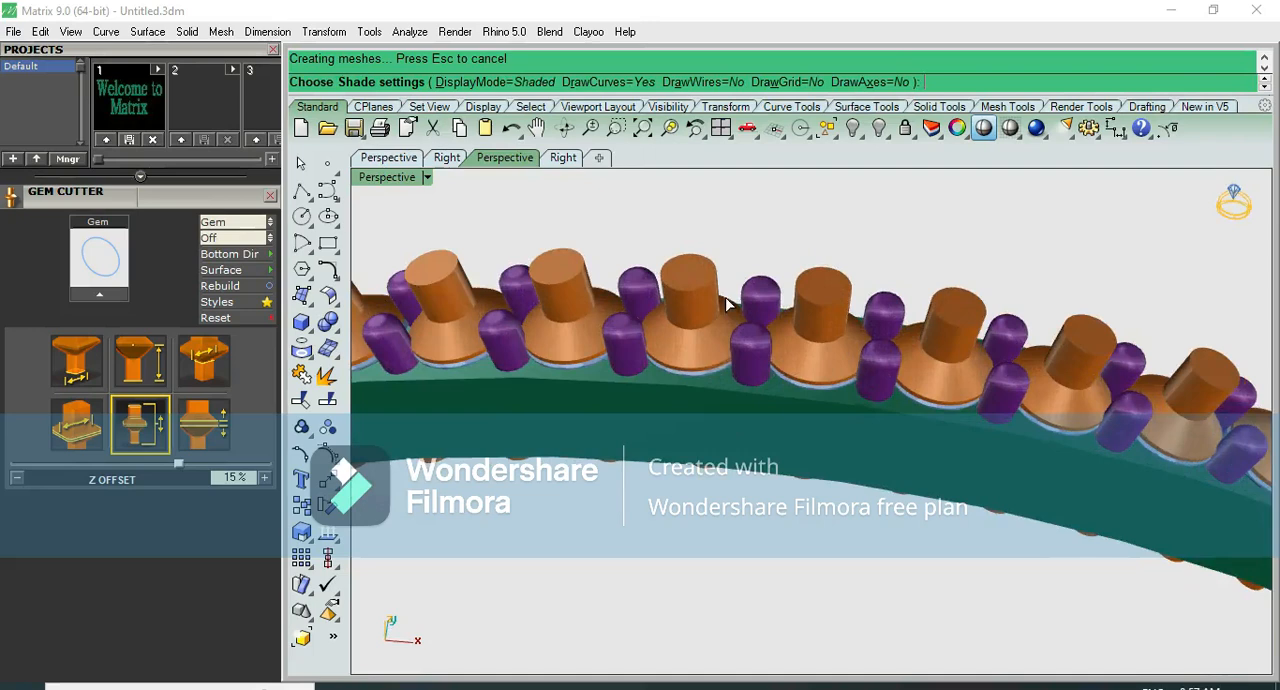
pyautogui.press('Escape')
# - Subtract all gem cutters from the bangle band with a Boolean difference, deleting the cutters
pyautogui.click(708, 410)
pyautogui.click(773, 450)
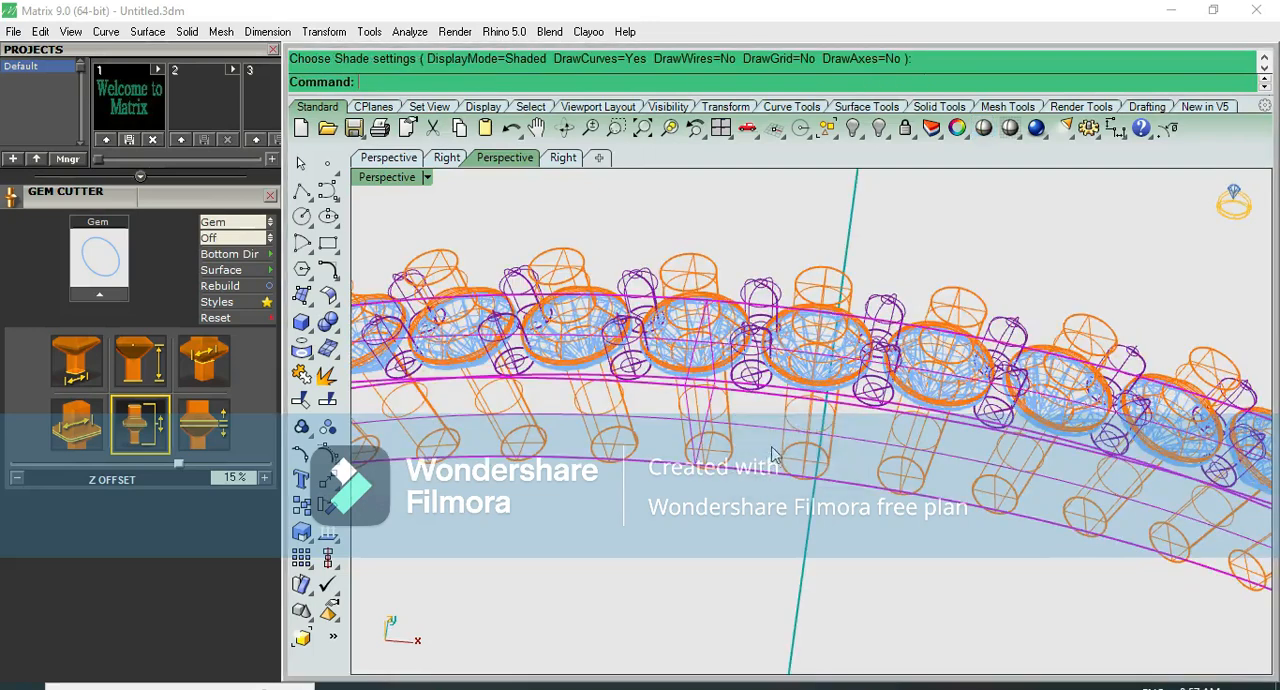
pyautogui.click(328, 321)
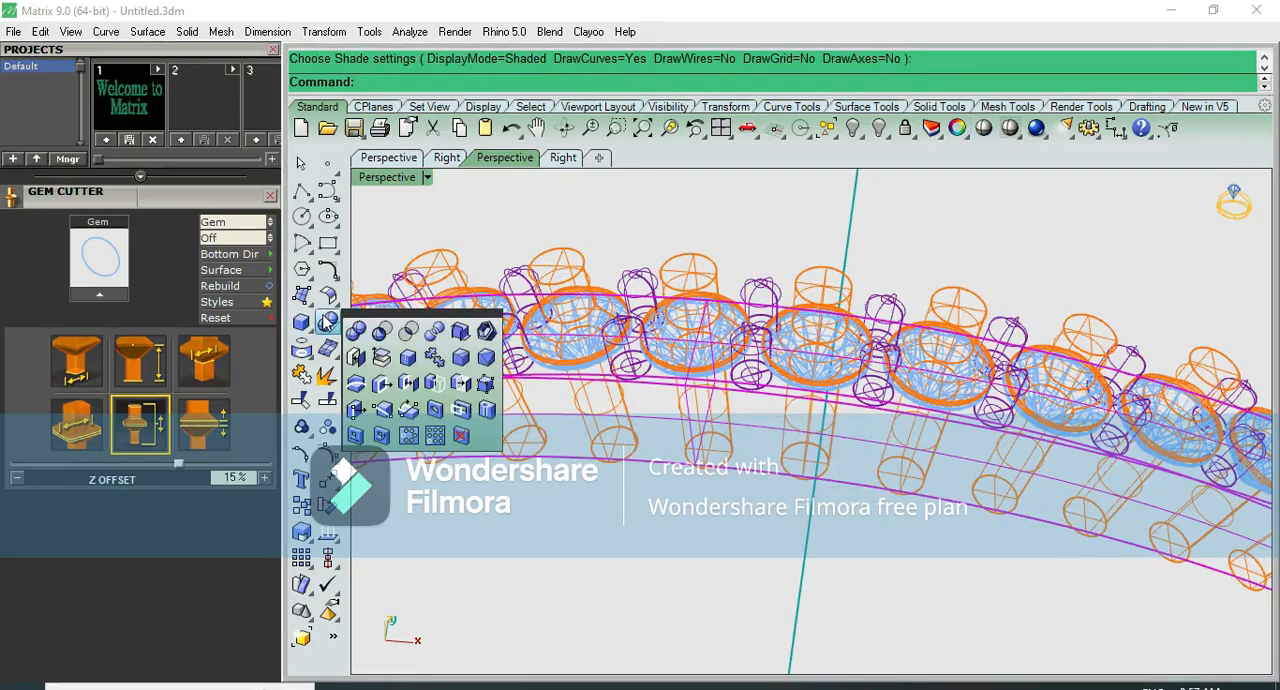
pyautogui.click(381, 336)
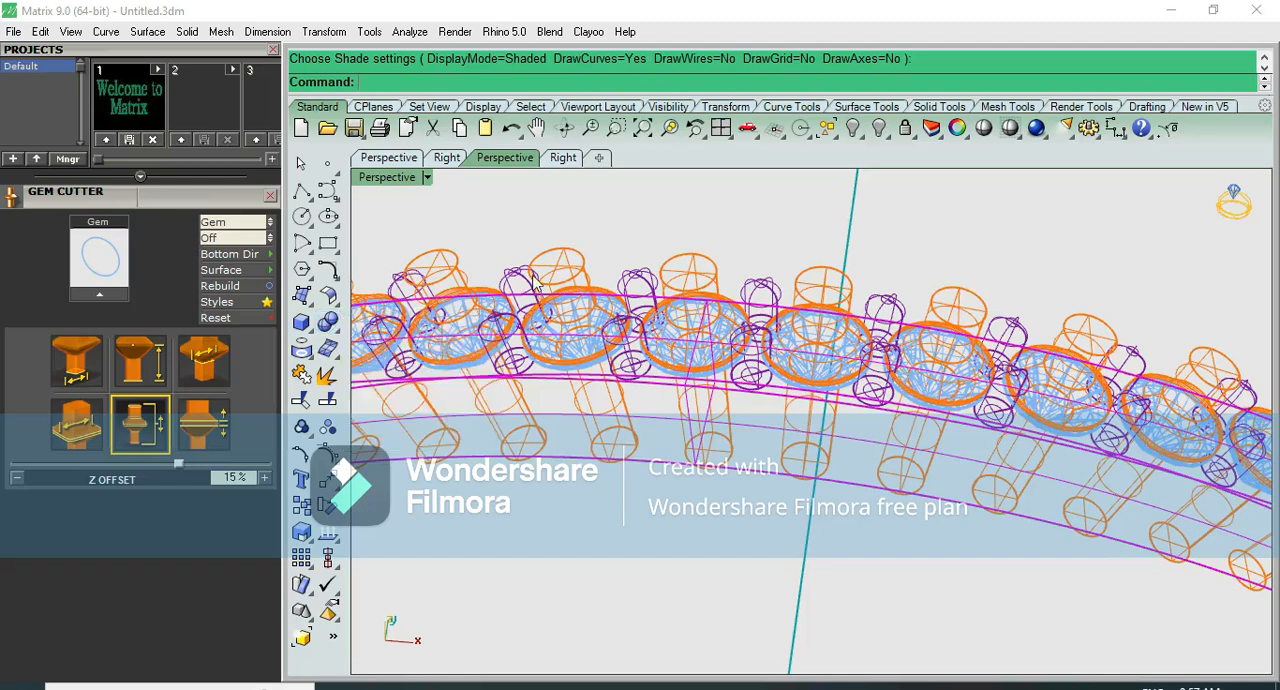
pyautogui.click(568, 258)
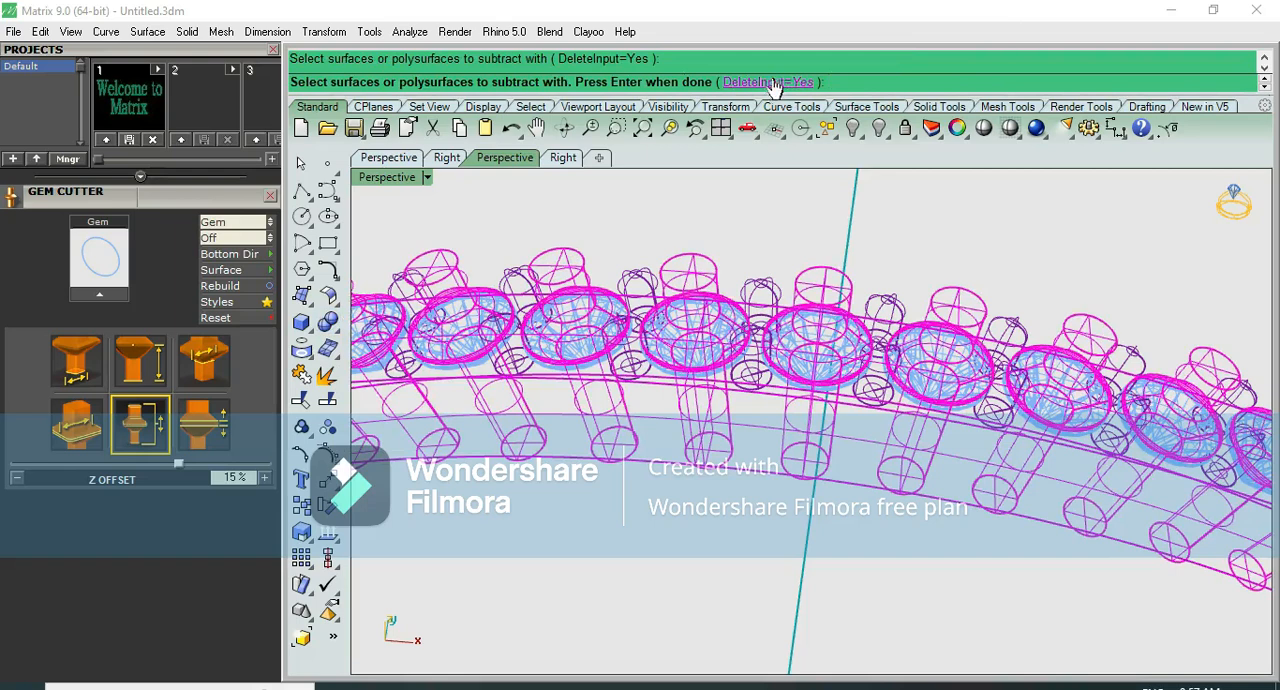
pyautogui.press('Return')
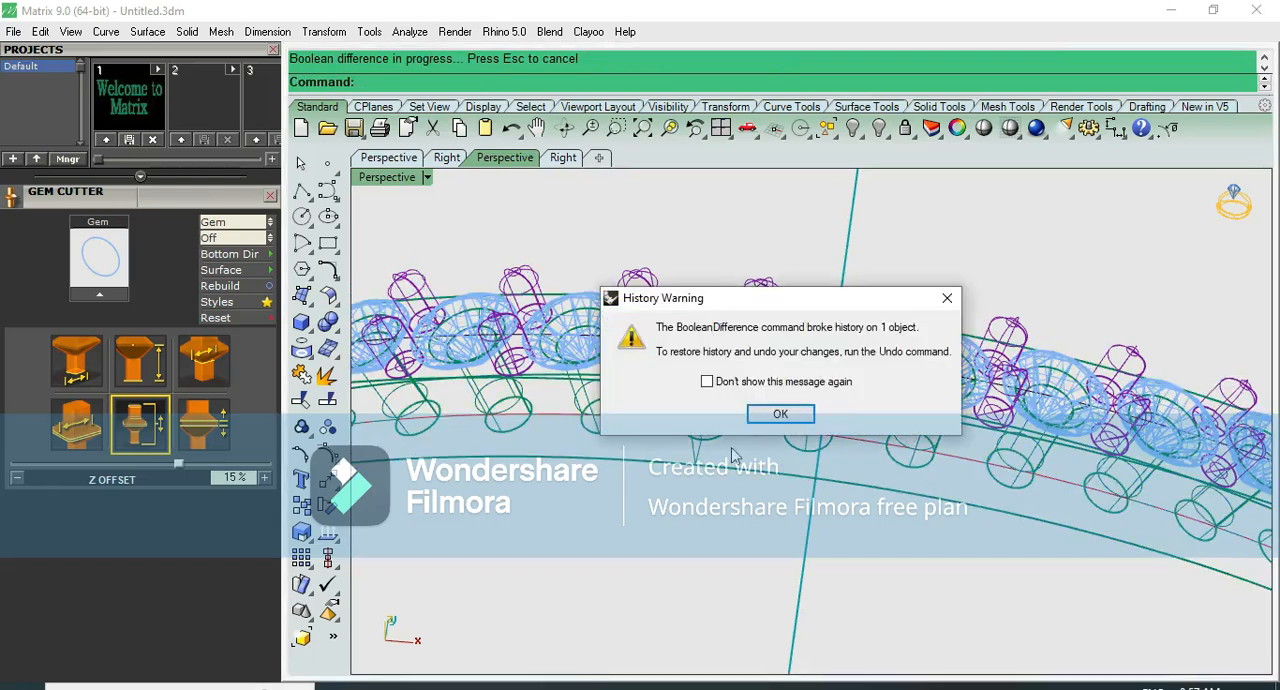
pyautogui.click(780, 413)
# - Preview the cut band shaded from a lower angle to check the diamonds in their seats
pyautogui.click(983, 128)
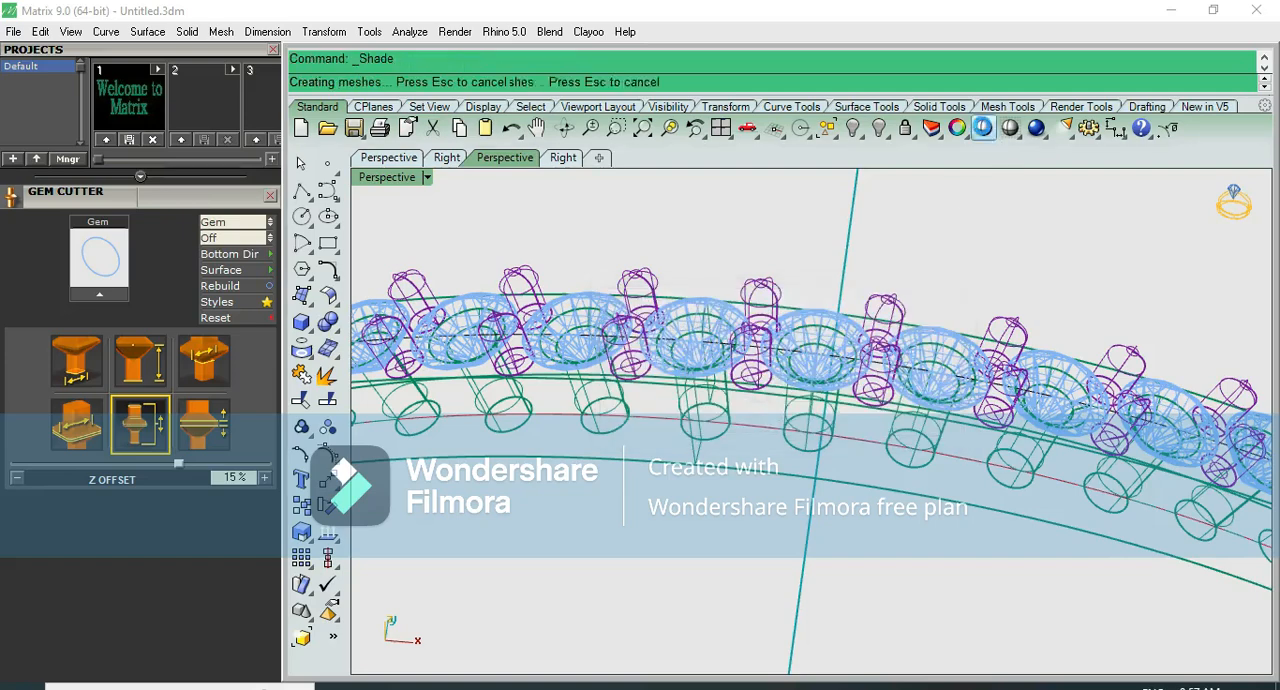
pyautogui.moveTo(732, 414)
pyautogui.mouseDown(button='right')
pyautogui.moveTo(717, 384)
pyautogui.moveTo(811, 615)
pyautogui.moveTo(824, 502)
pyautogui.moveTo(797, 583)
pyautogui.moveTo(723, 326)
pyautogui.mouseUp(button='right')
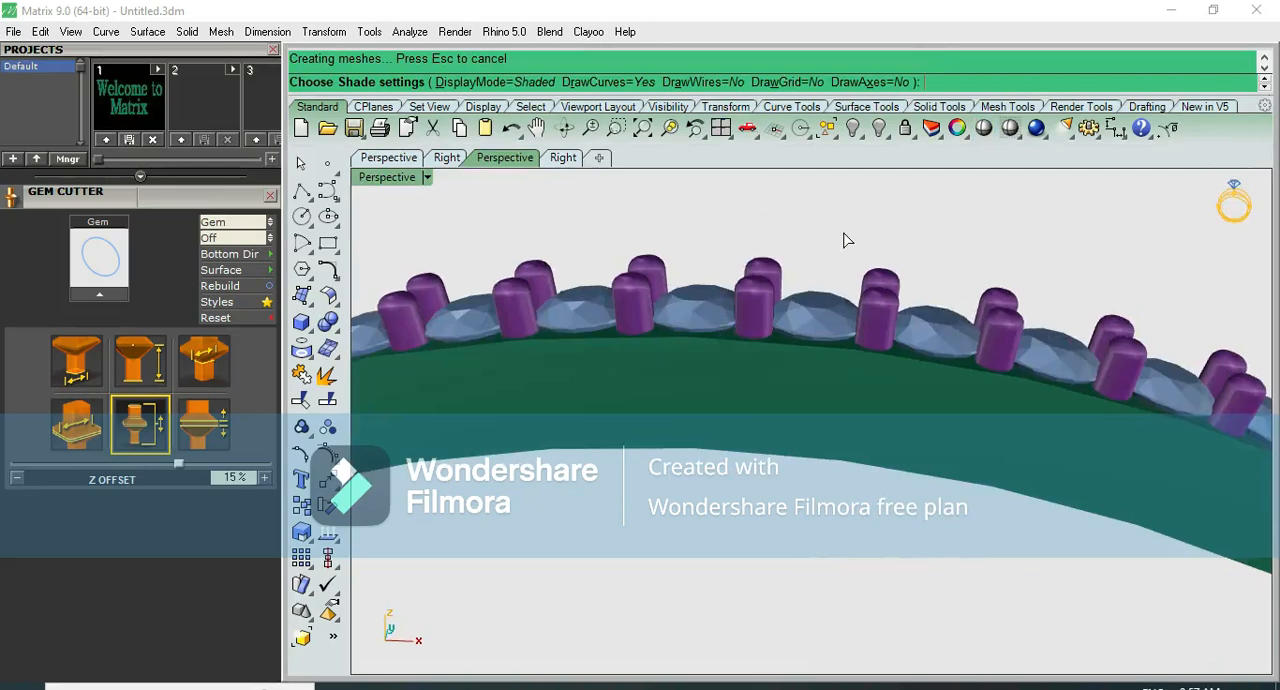
pyautogui.press('Escape')
# - Select the whole bangle with its diamonds and prongs, move it 30 mm in negative Y in the top view, and hide it
pyautogui.press('F6')
pyautogui.scroll(-5, 848, 230)
pyautogui.moveTo(886, 198); pyautogui.dragTo(791, 256)
pyautogui.scroll(-6, 793, 258)
pyautogui.press('F5')
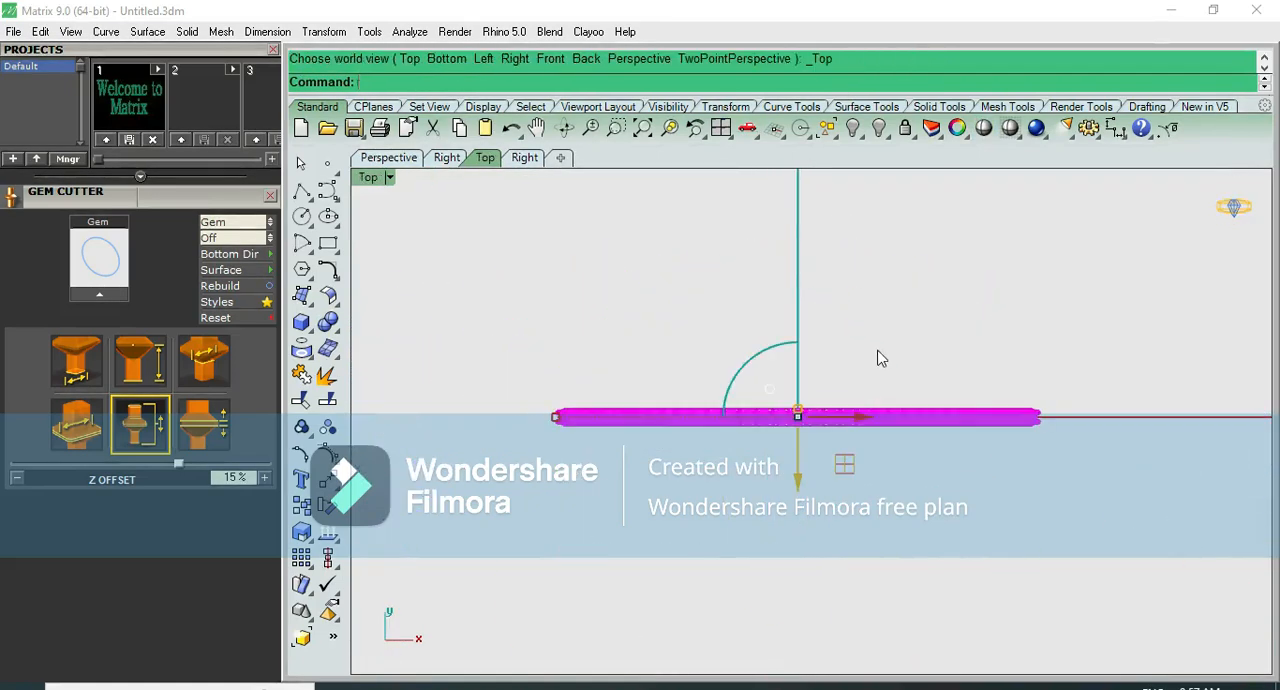
pyautogui.moveTo(793, 479); pyautogui.dragTo(793, 479)
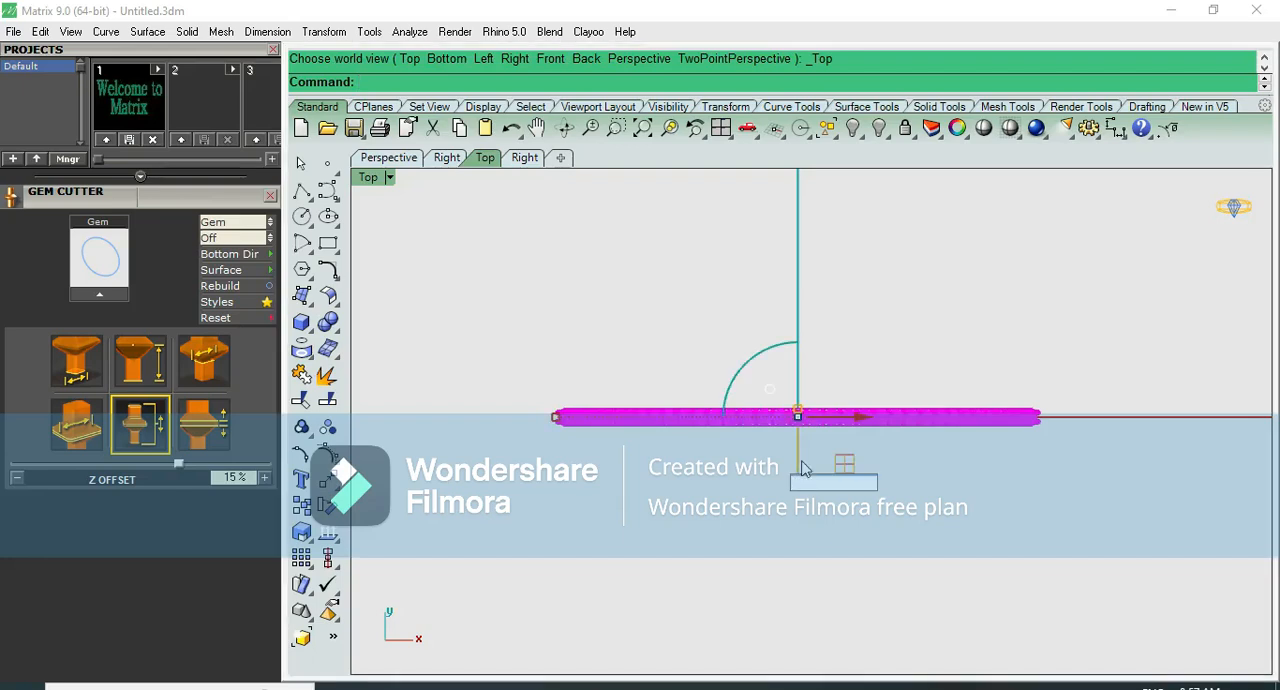
pyautogui.write('30')
pyautogui.press('Return')
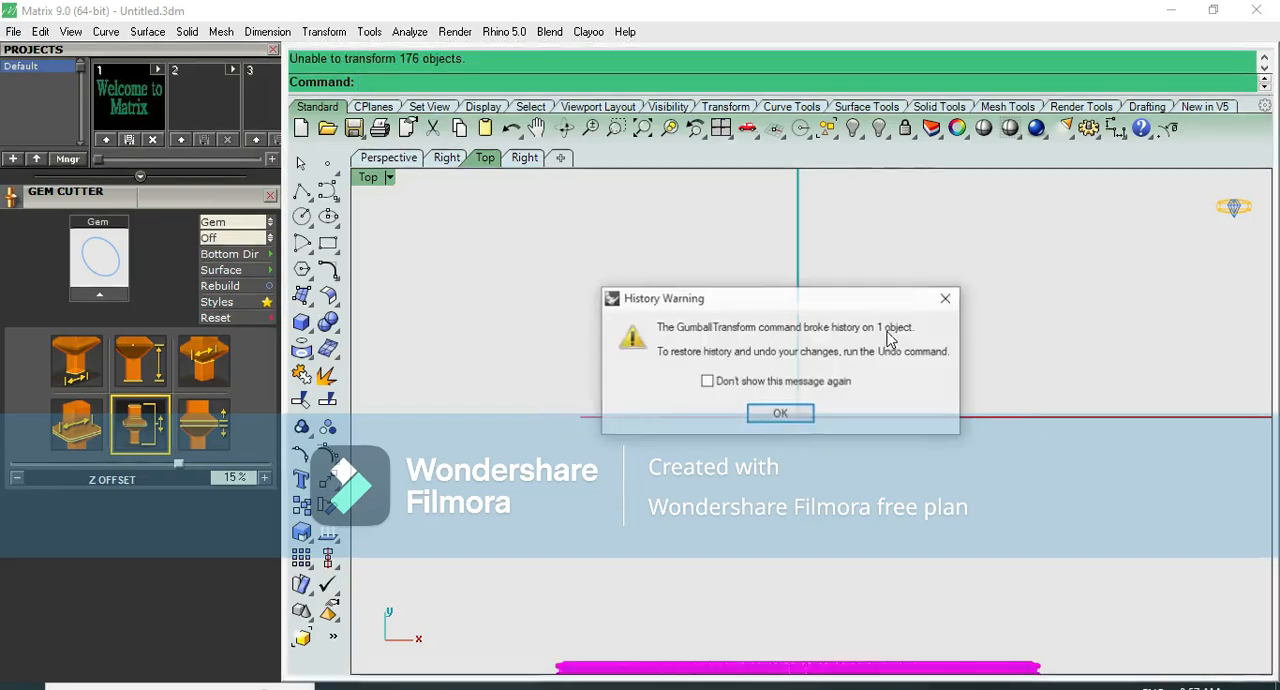
pyautogui.click(775, 414)
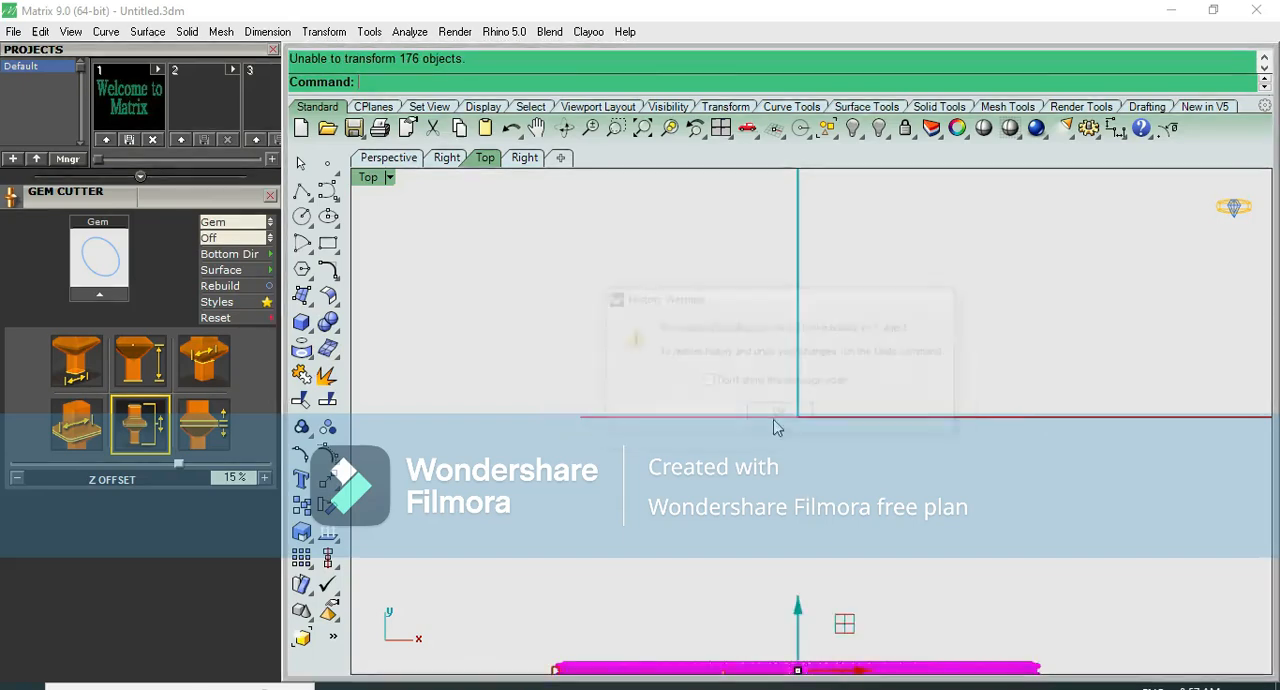
pyautogui.click(852, 130)
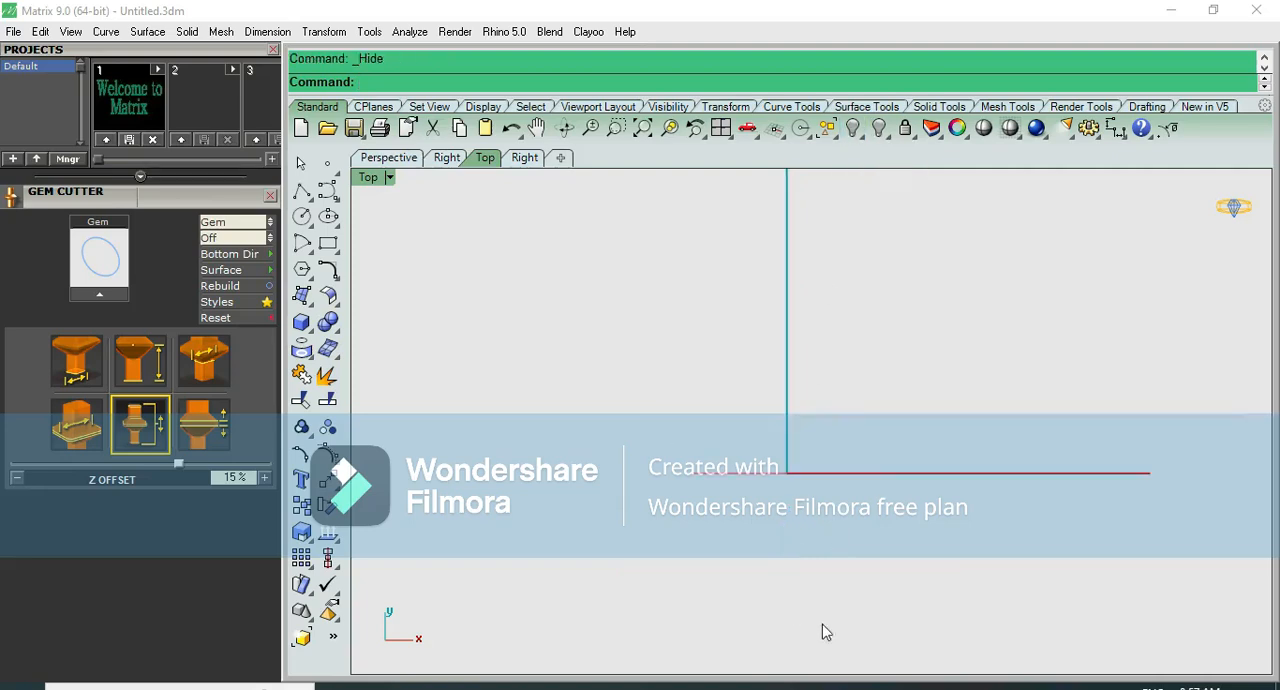
# - Consult the bangle size chart image, and hide the remaining circle curve at the origin in the front view
pyautogui.click(847, 686)
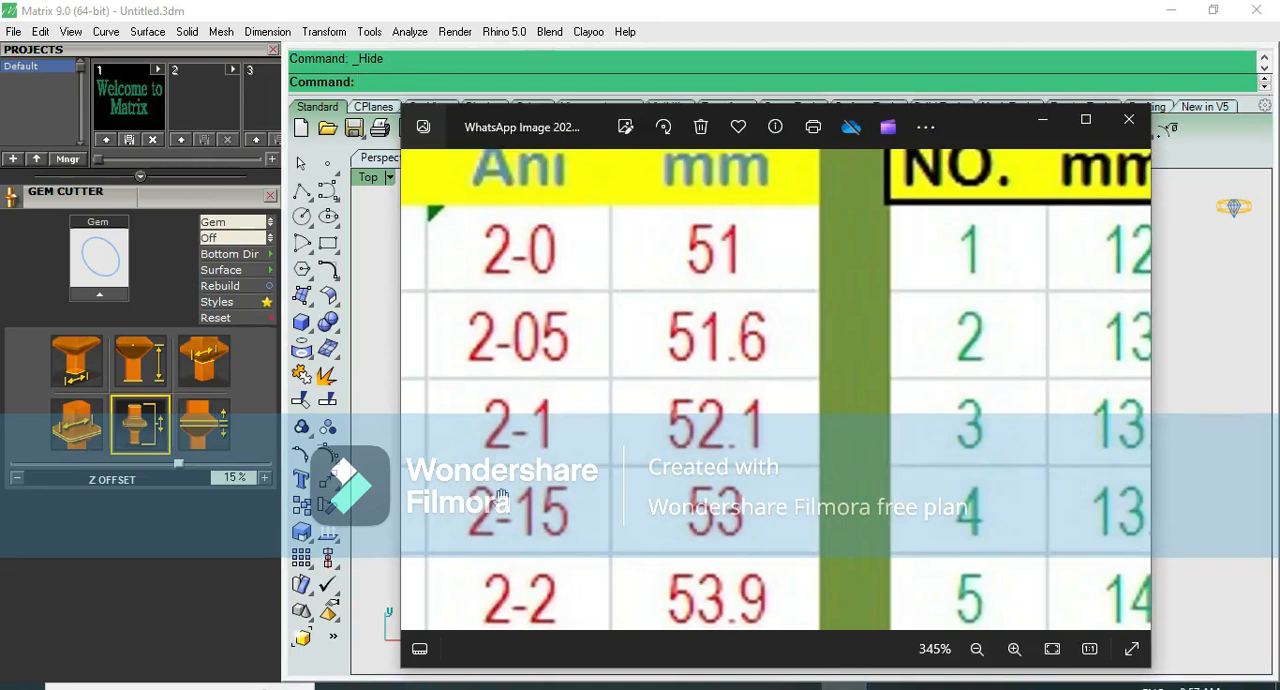
pyautogui.click(1043, 121)
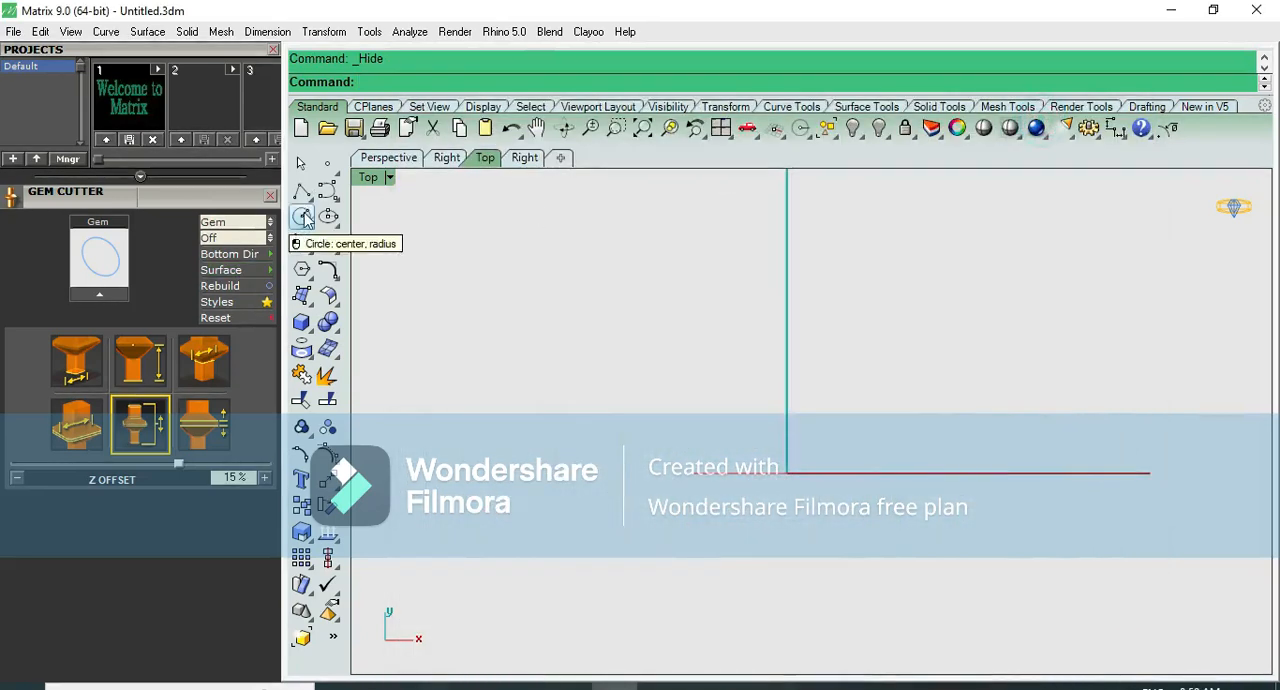
pyautogui.hotkey('ctrl', 'F2')
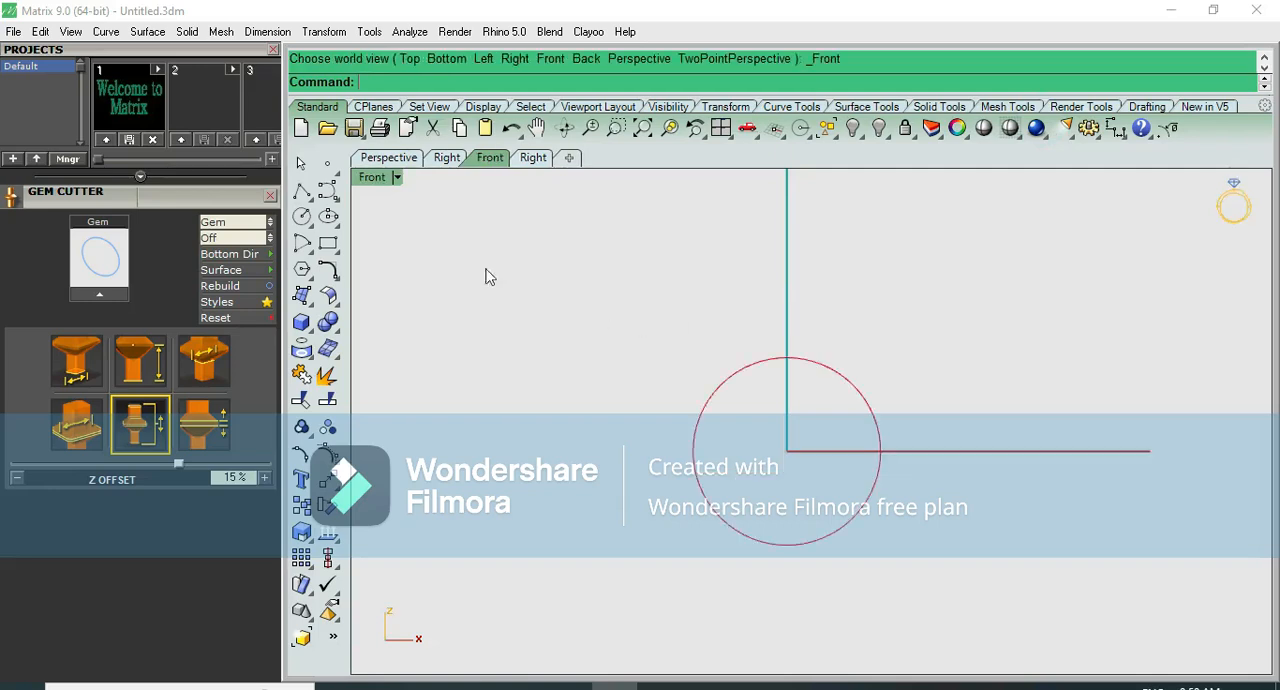
pyautogui.click(787, 405)
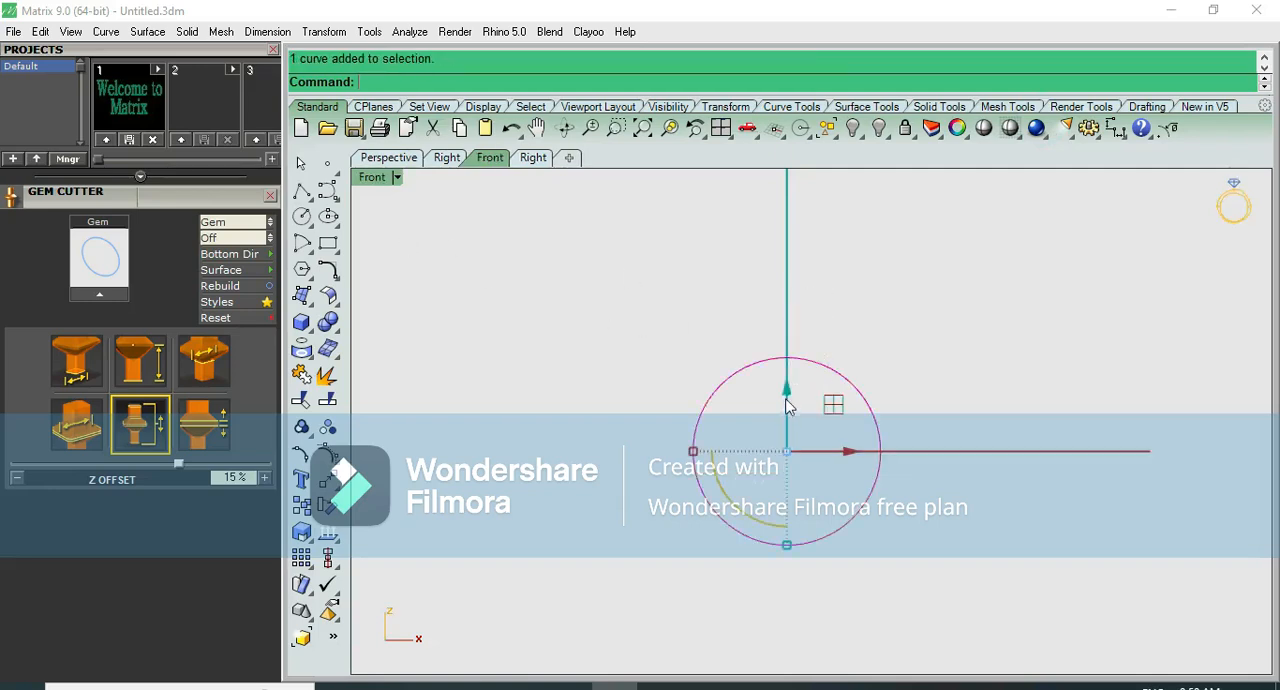
pyautogui.click(854, 136)
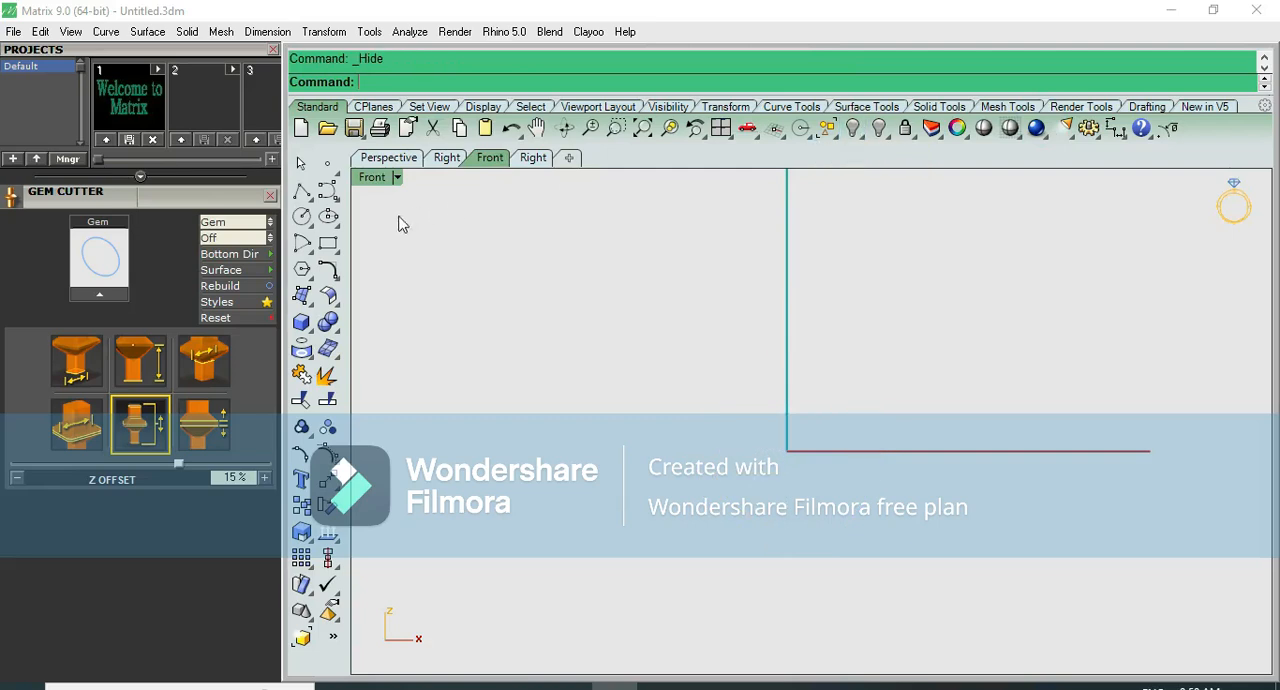
# - Draw a 51.6 mm diameter circle centred at the origin in the front view and assign it to the User 01 layer
pyautogui.click(302, 216)
pyautogui.write('0')
pyautogui.press('Return')
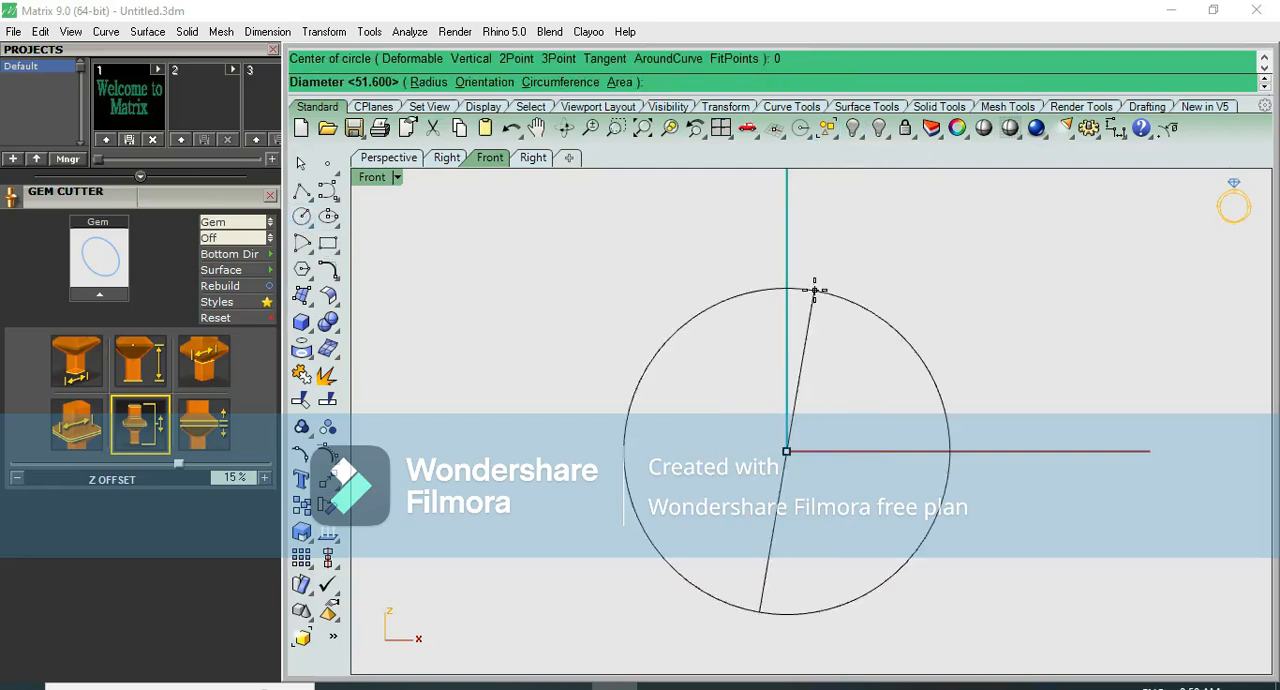
pyautogui.press('Return')
pyautogui.click(808, 364)
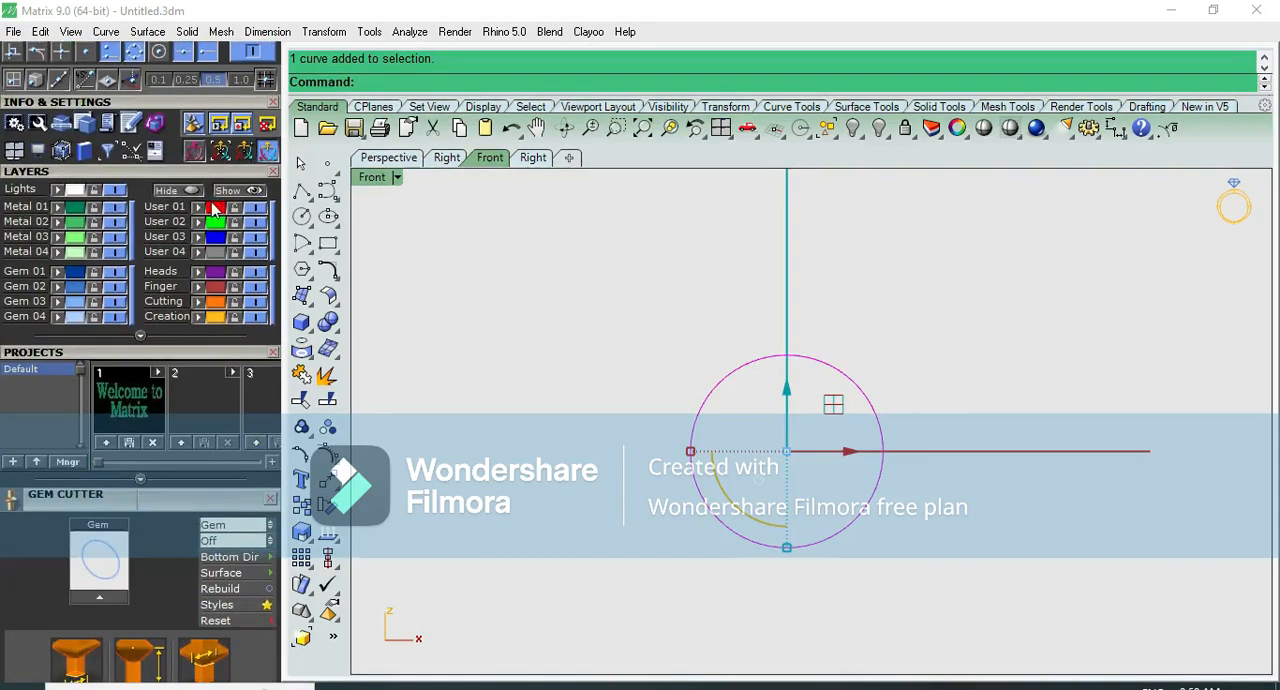
# - Offset the 51.6 mm circle outward by 2 mm
pyautogui.scroll(3, 845, 378)
pyautogui.scroll(2, 845, 378)
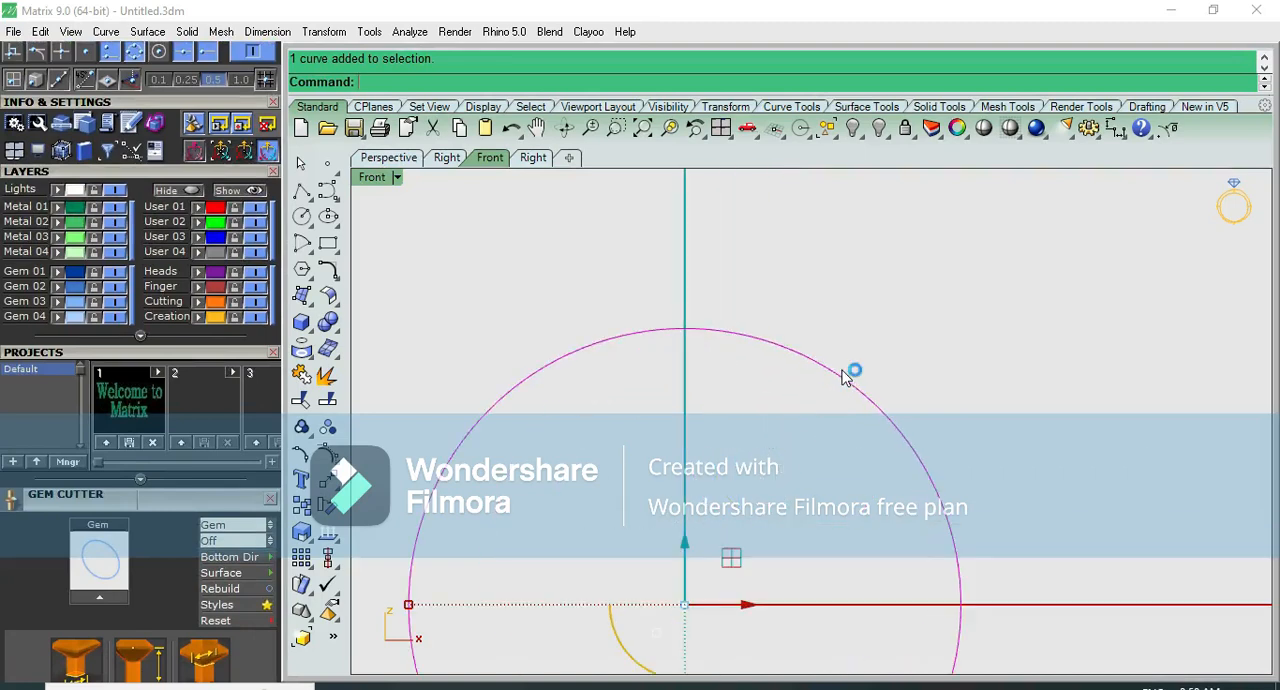
pyautogui.write('OF')
pyautogui.press('Return')
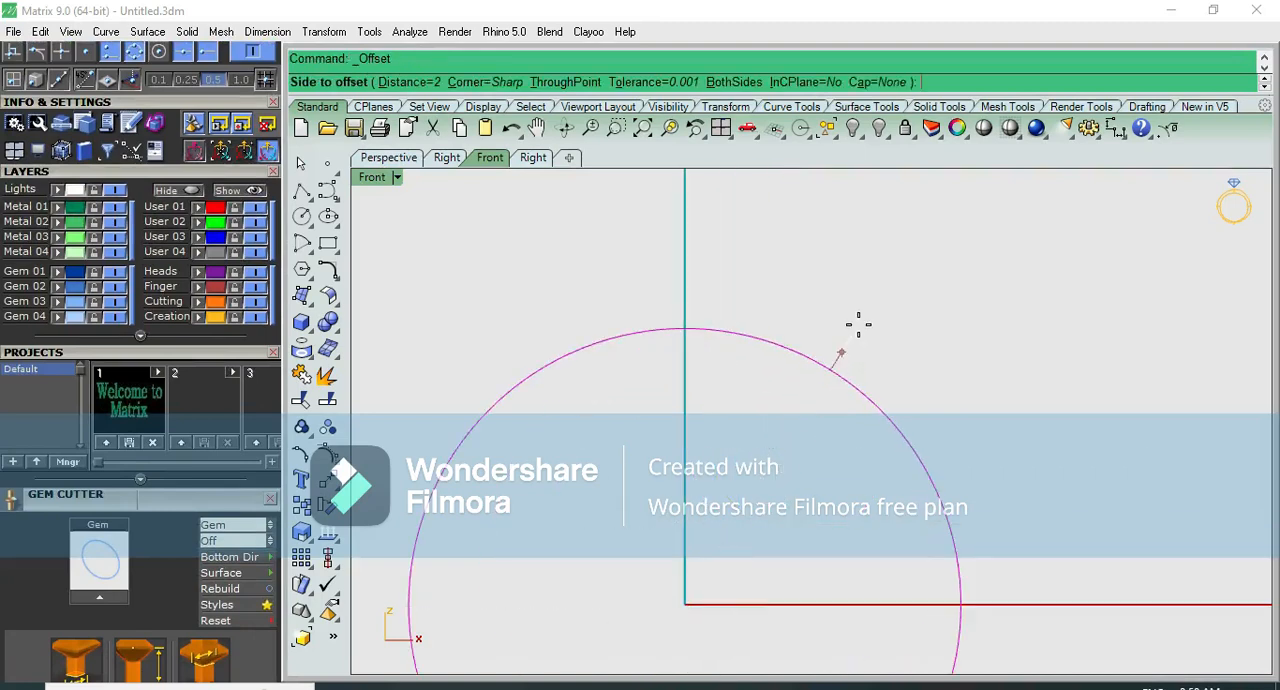
pyautogui.click(858, 324)
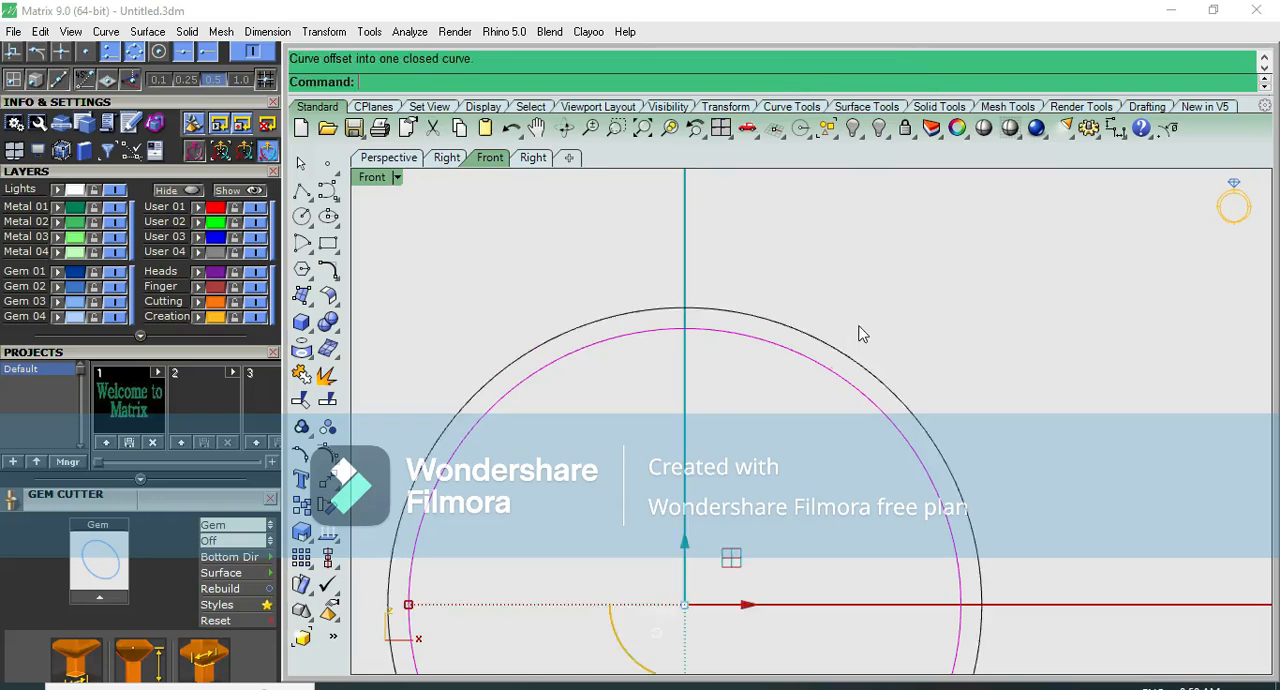
# - Offset the original red circle outward by 1.5 mm
pyautogui.scroll(-3, 858, 310)
pyautogui.scroll(4, 856, 308)
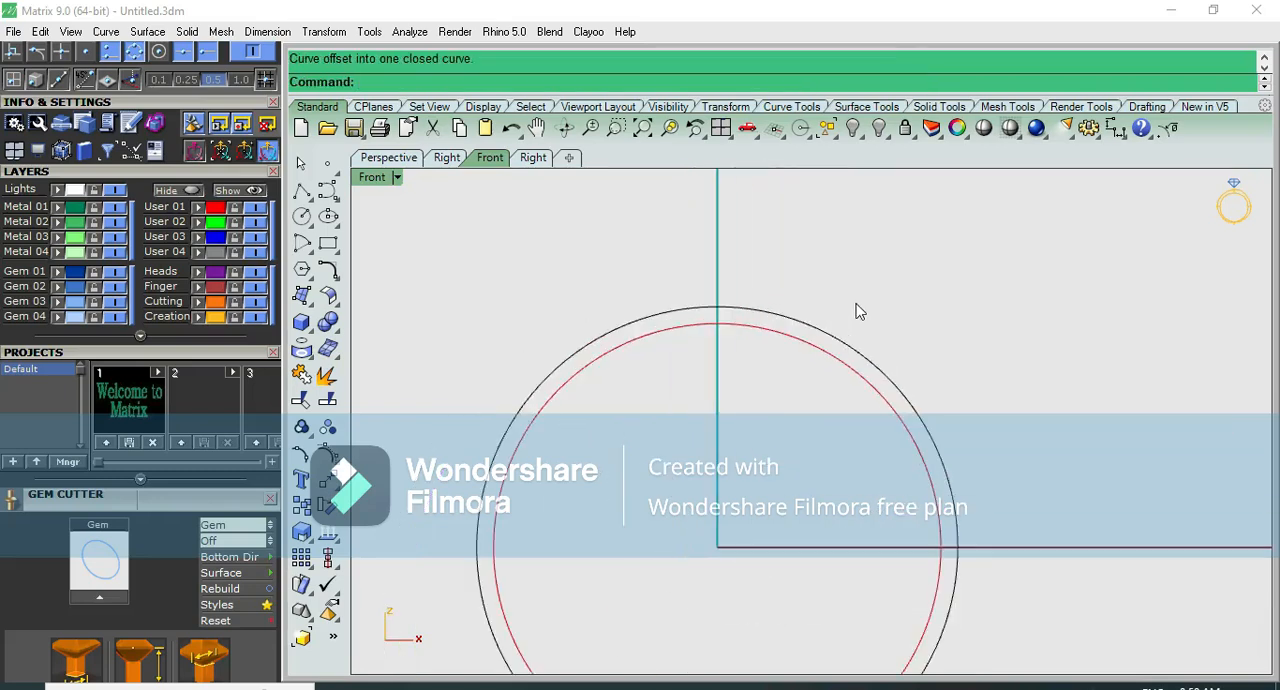
pyautogui.scroll(2, 835, 313)
pyautogui.scroll(-3, 817, 315)
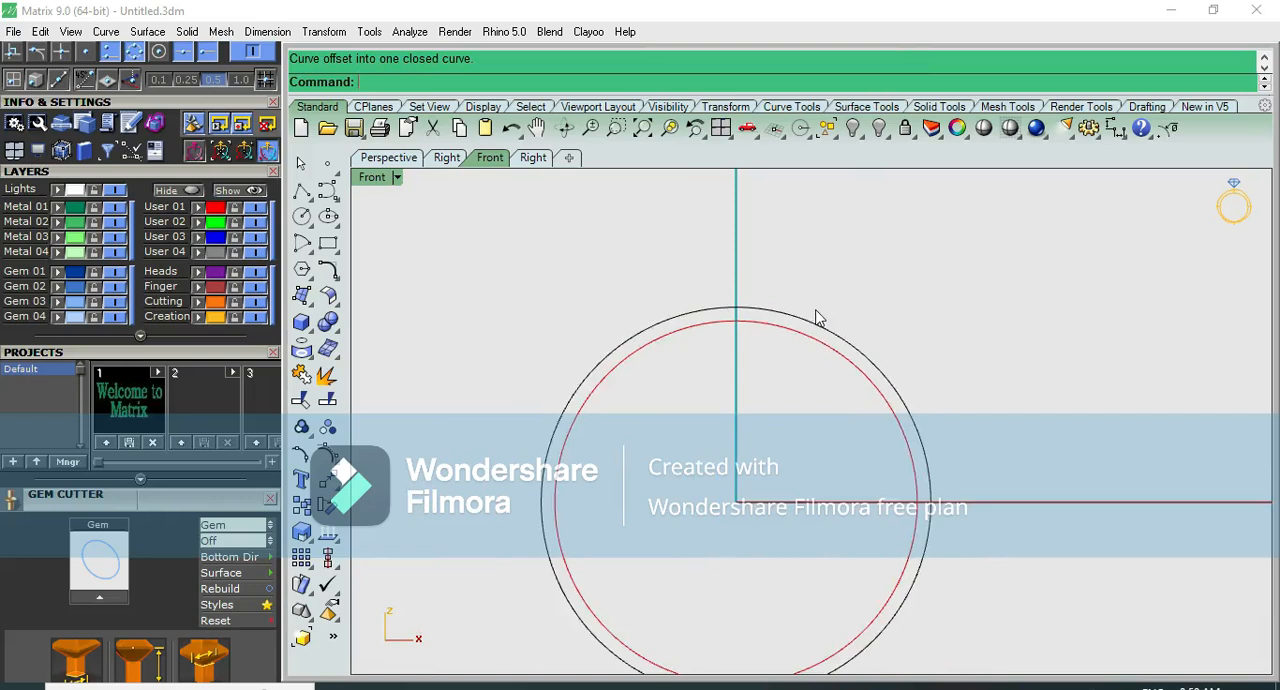
pyautogui.scroll(2, 810, 308)
pyautogui.scroll(-2, 566, 343)
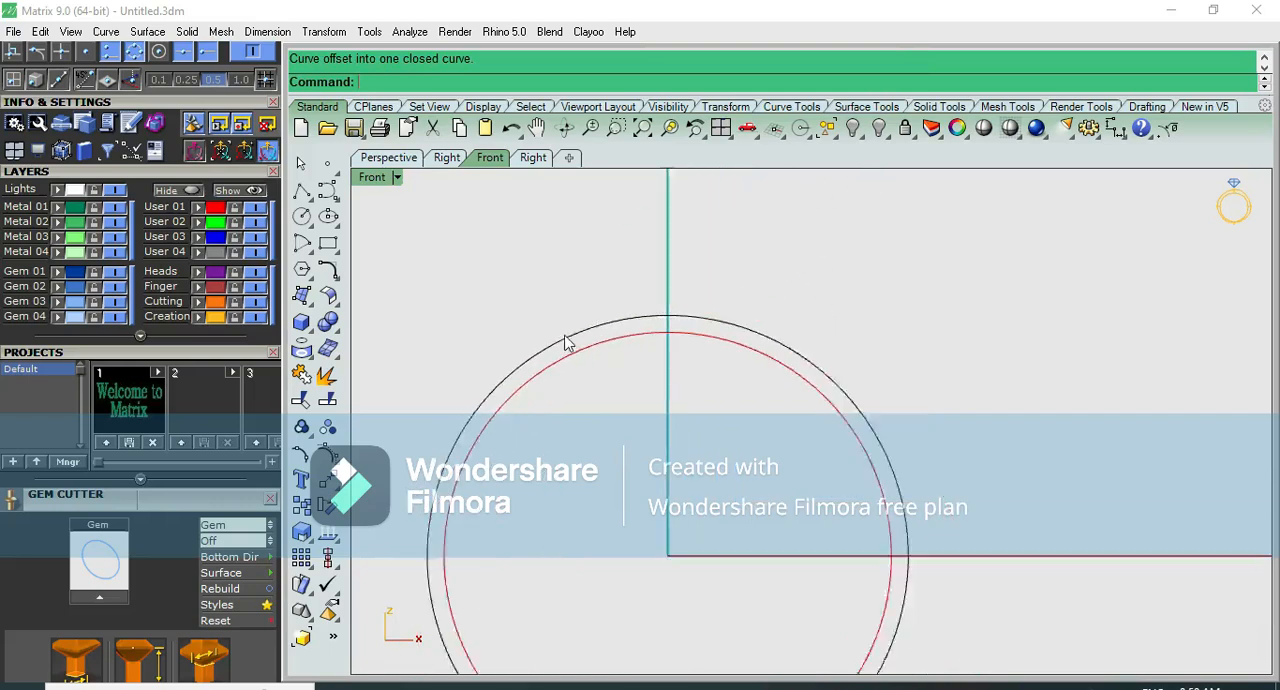
pyautogui.scroll(2, 582, 383)
pyautogui.click(600, 374)
pyautogui.press('Return')
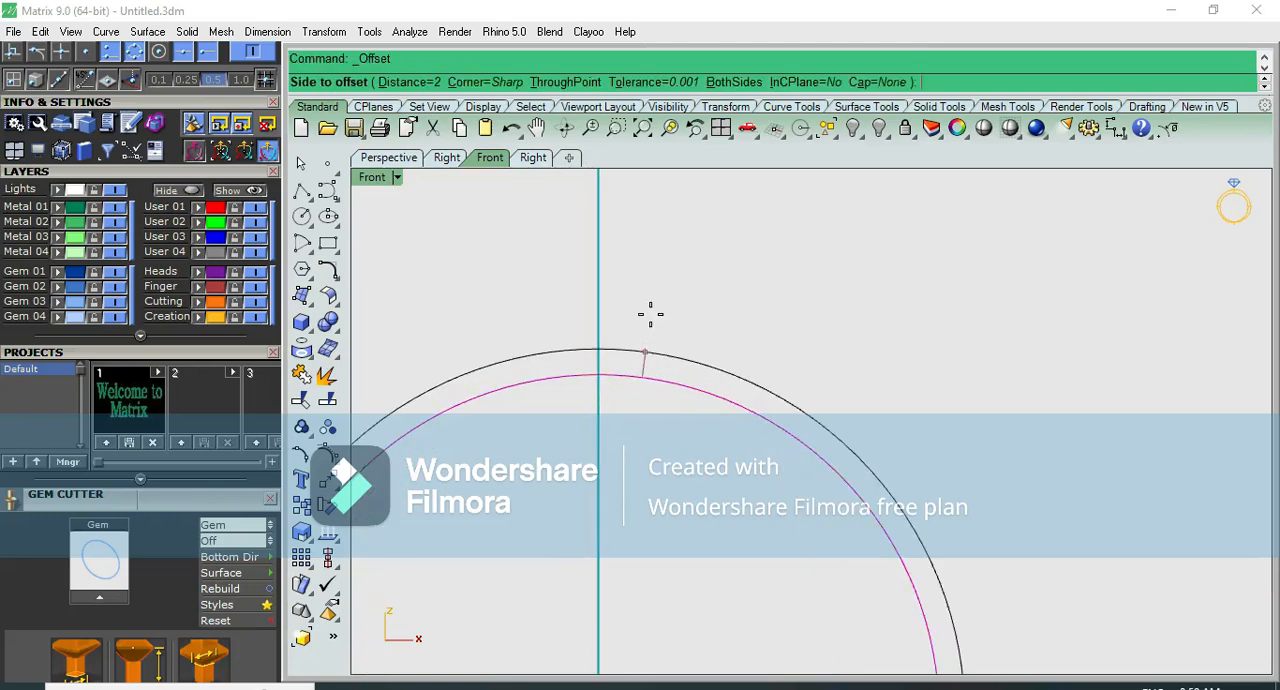
pyautogui.write('1.5')
pyautogui.press('Return')
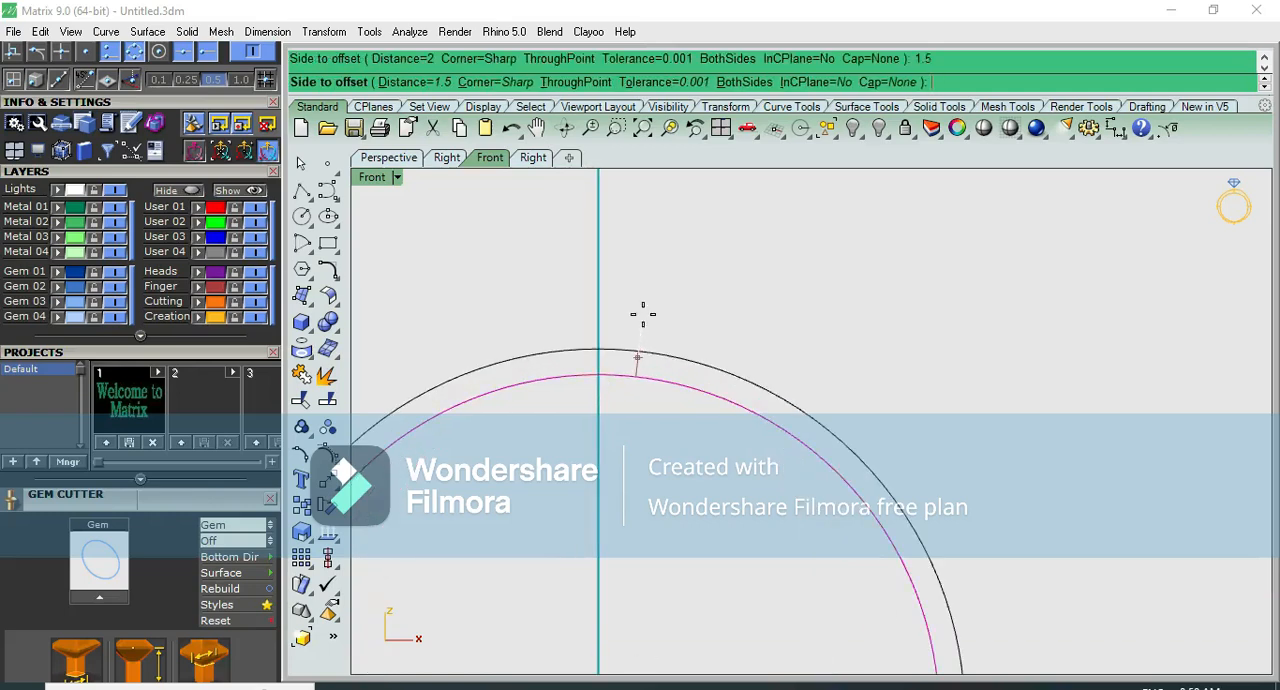
pyautogui.click(643, 315)
pyautogui.scroll(-2, 688, 357)
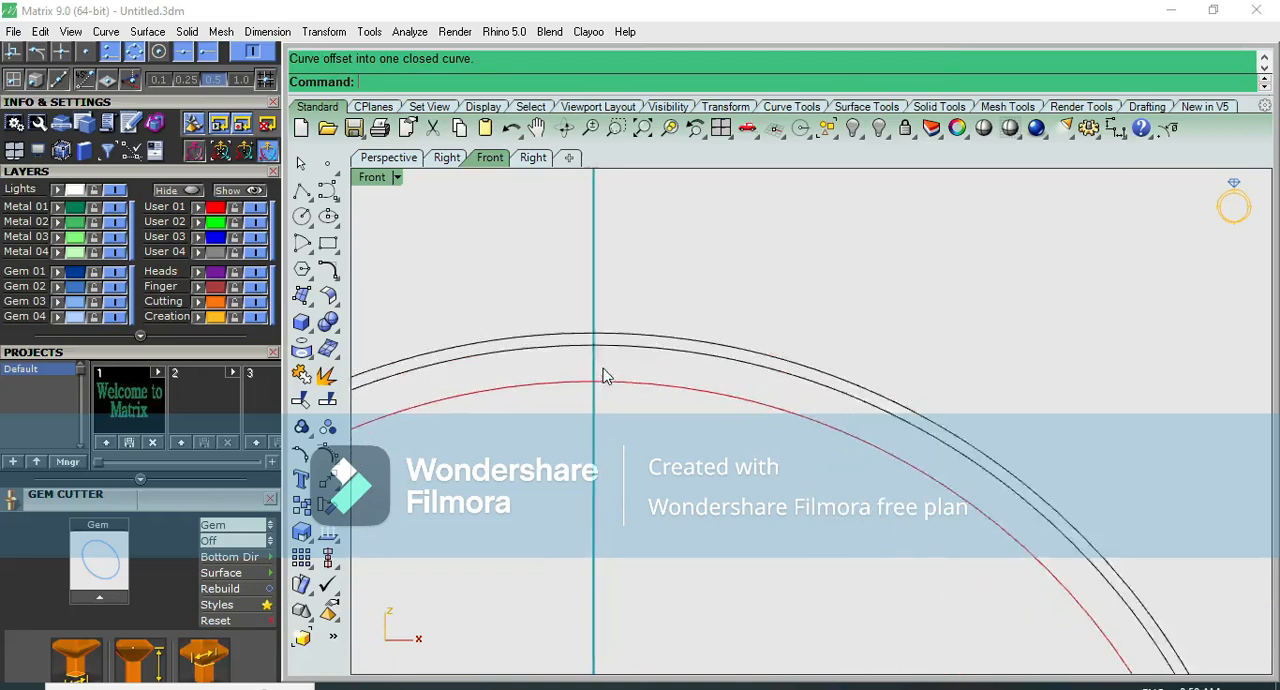
pyautogui.scroll(3, 684, 383)
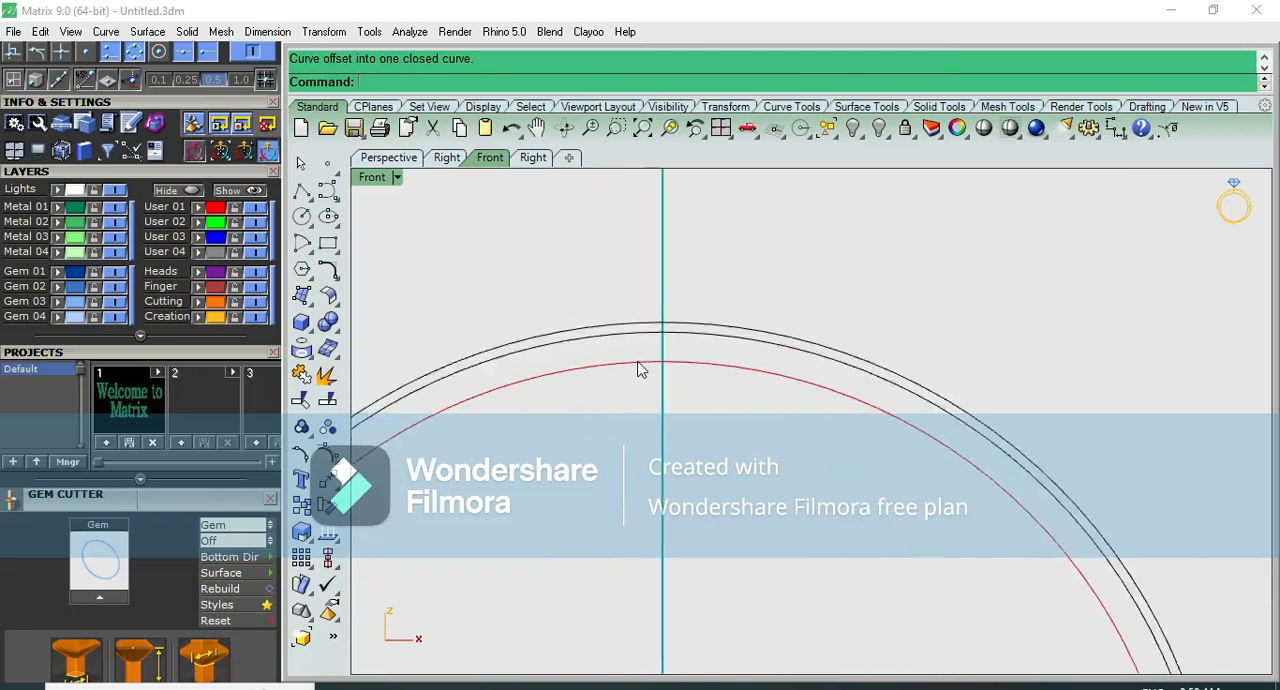
# - Draw a 16-sided inscribed polygon centred at the origin, with a corner on the top quadrant point of the outermost circle
pyautogui.scroll(-3, 830, 400)
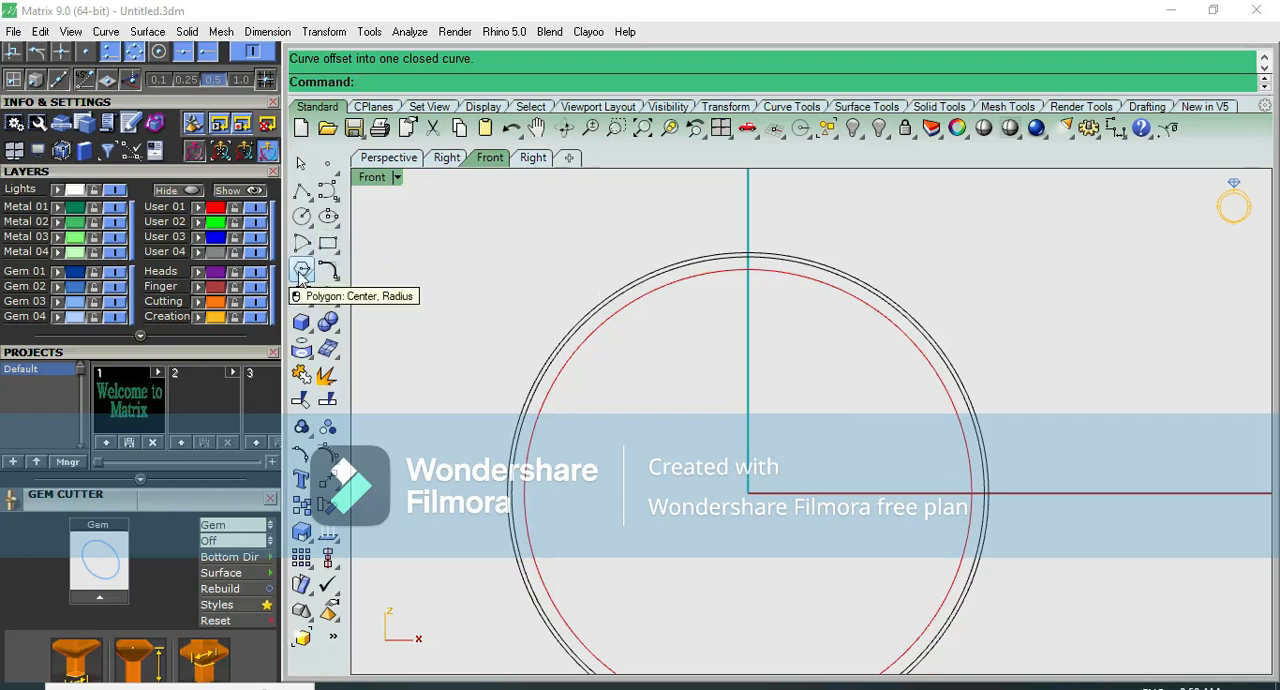
pyautogui.click(304, 271)
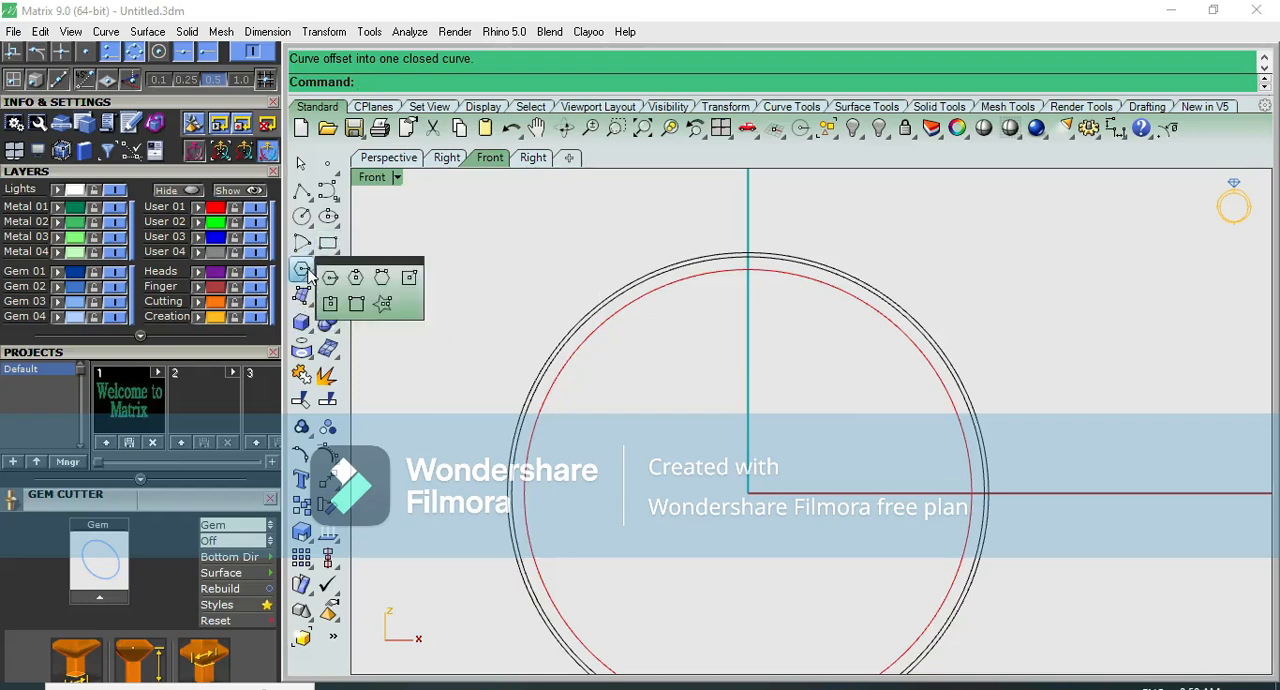
pyautogui.click(330, 285)
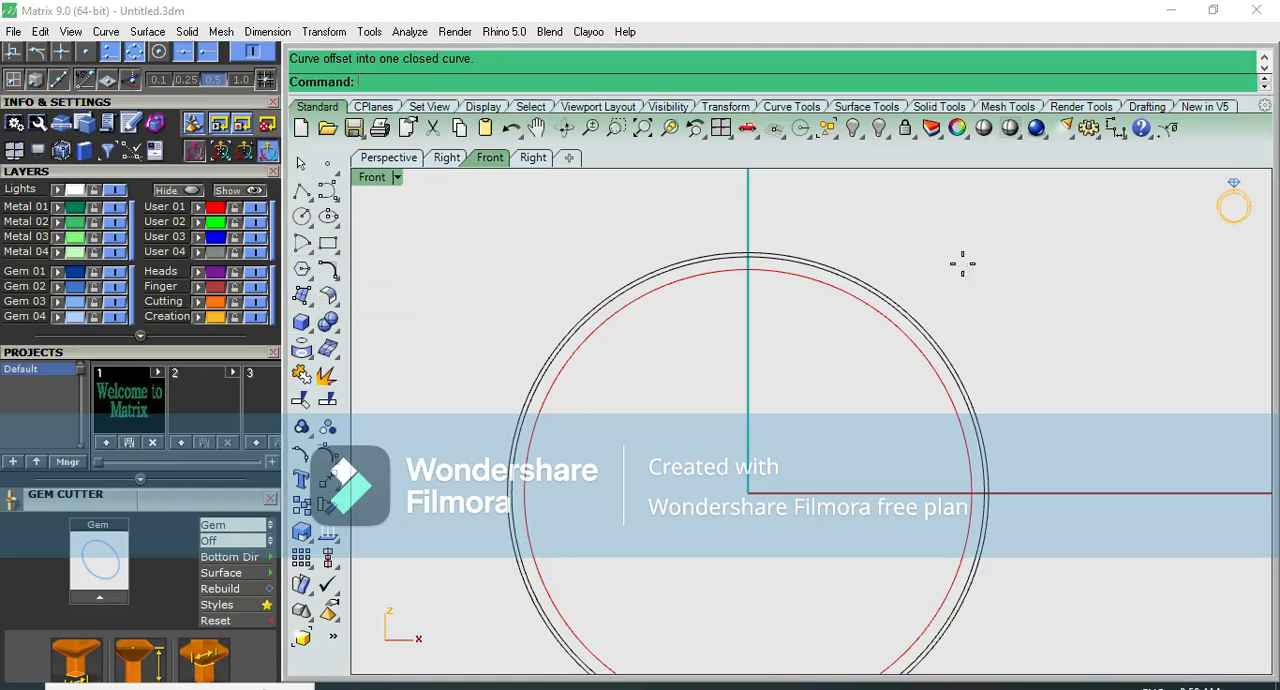
pyautogui.write('0')
pyautogui.press('Return')
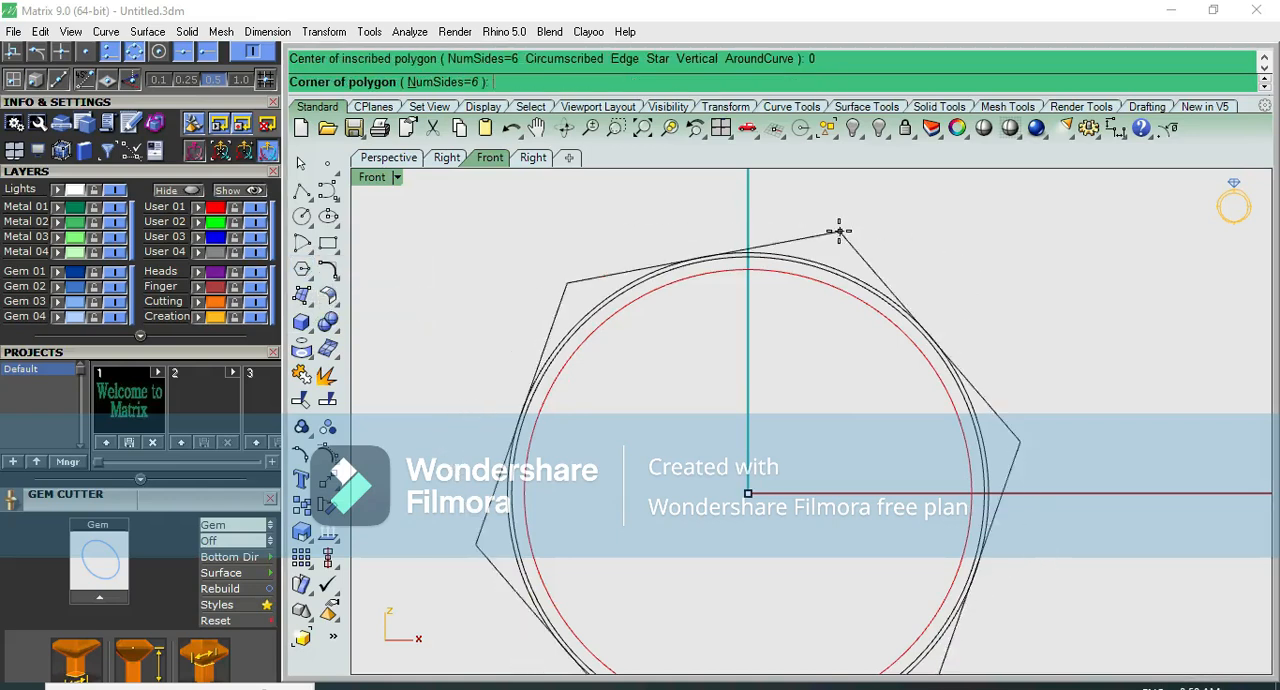
pyautogui.click(463, 84)
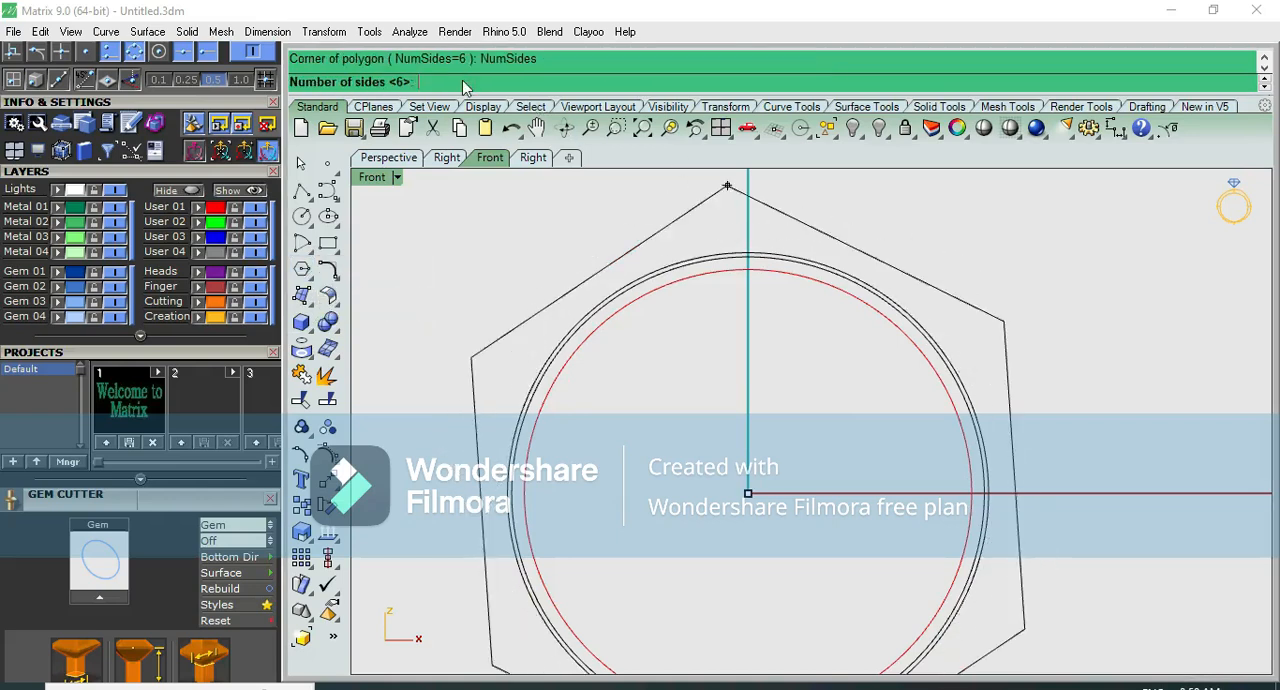
pyautogui.press('Return')
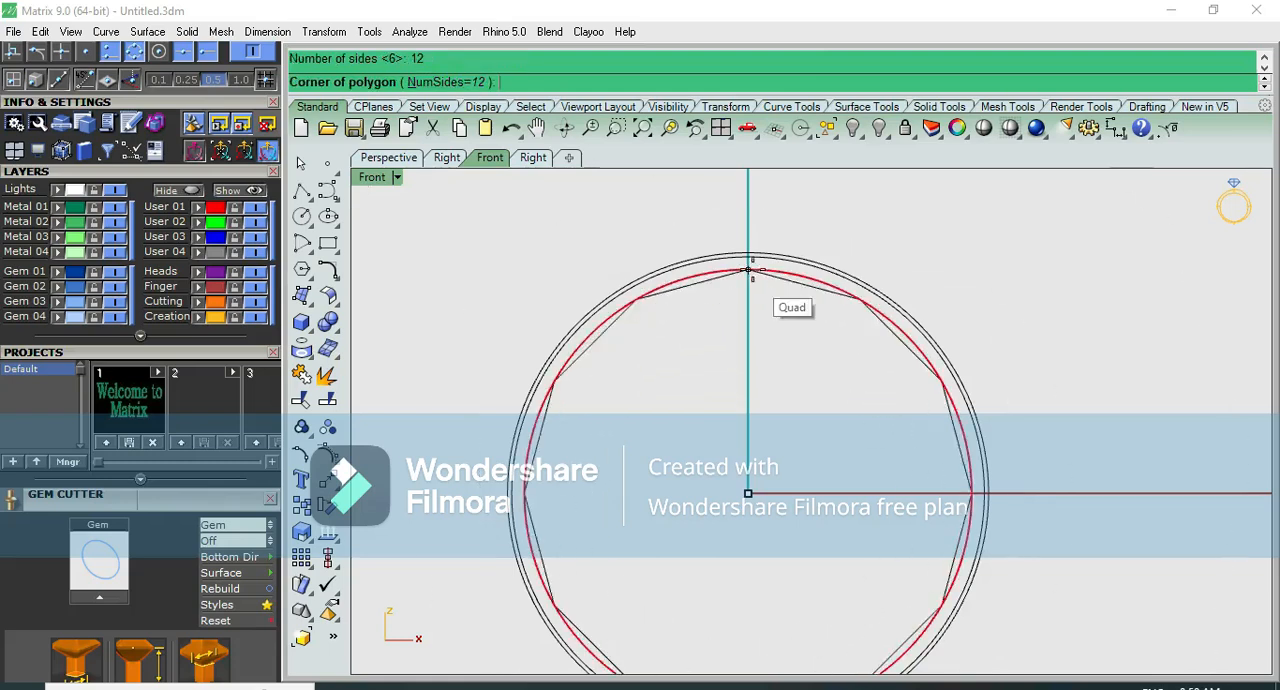
pyautogui.click(477, 86)
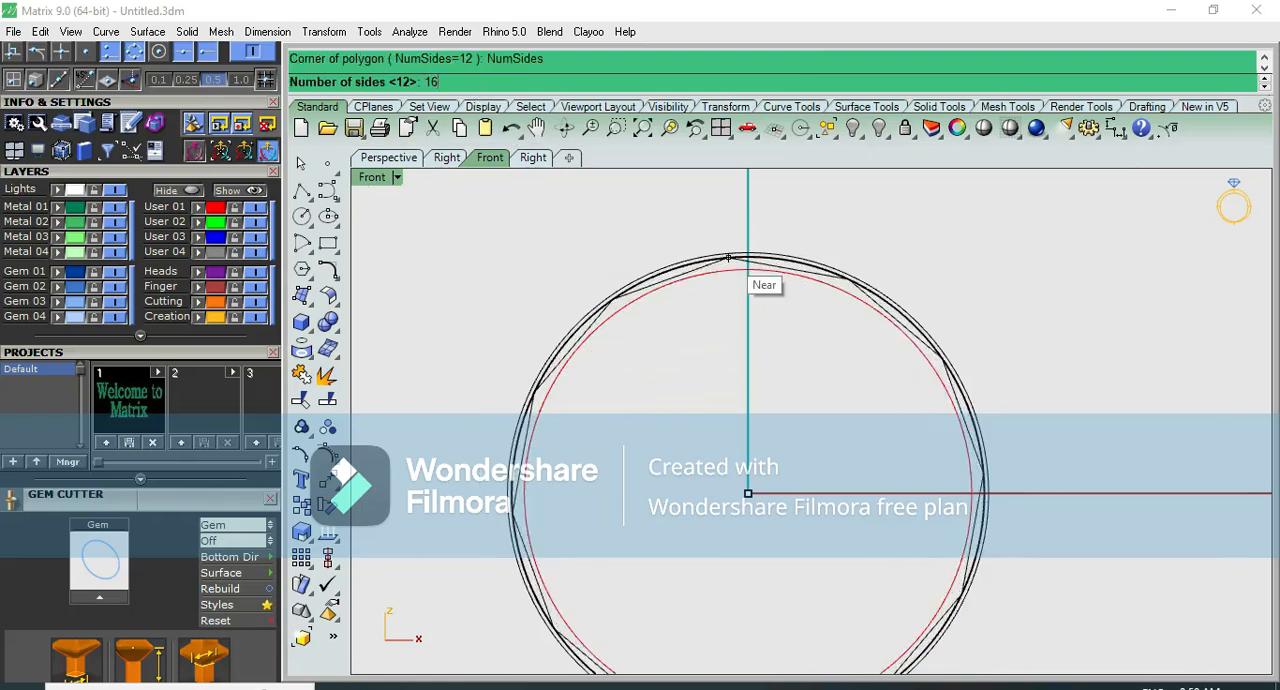
pyautogui.write('16')
pyautogui.press('Return')
pyautogui.scroll(2, 748, 255)
pyautogui.scroll(4, 748, 253)
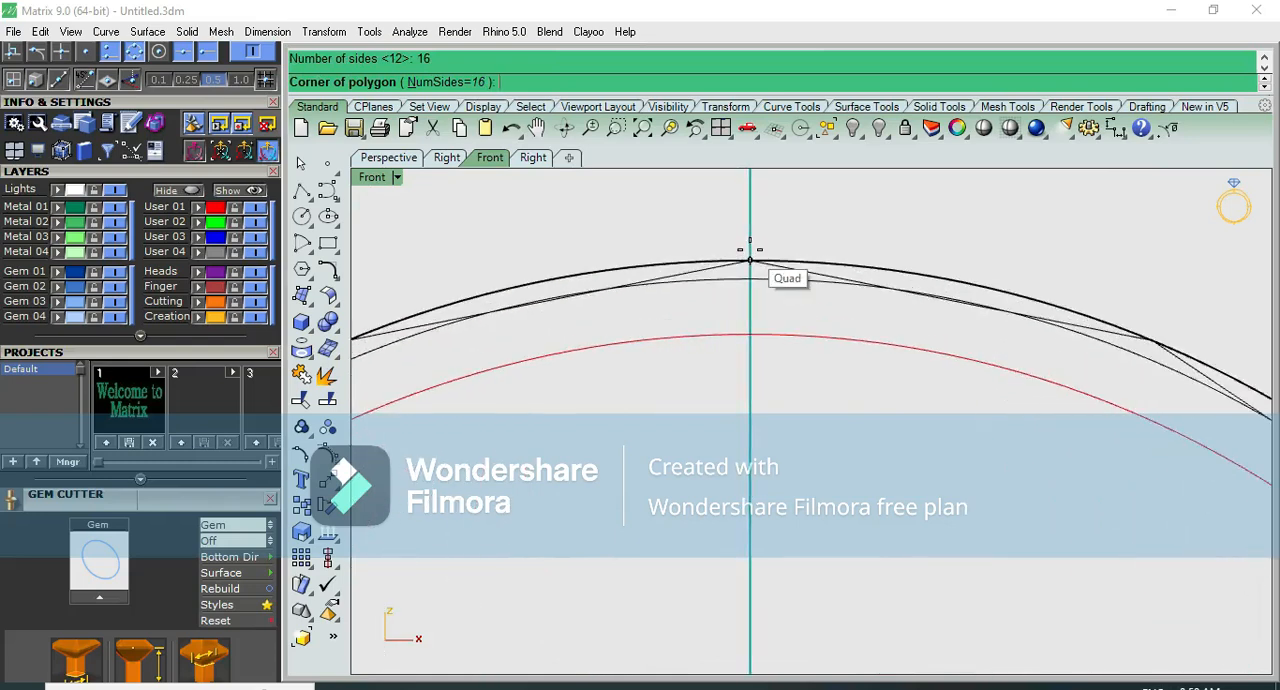
pyautogui.click(750, 259)
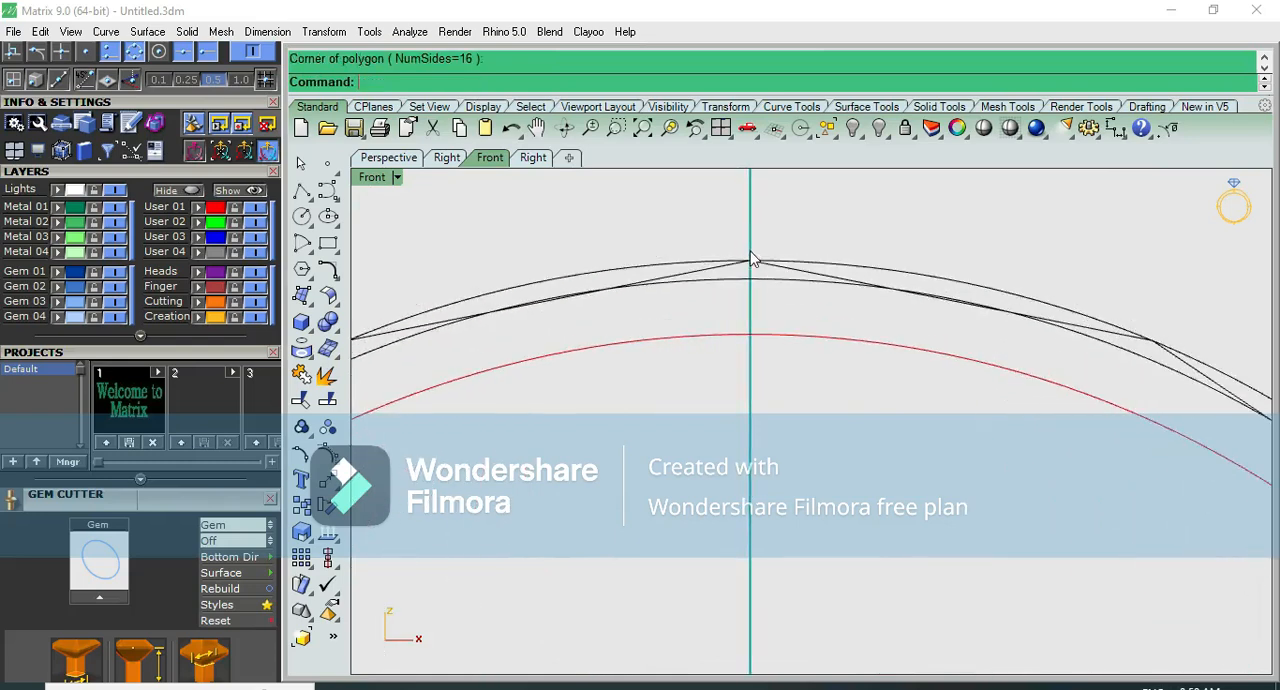
# - Hide the two offset circles, keeping the 16-sided polygon and the red inner circle
pyautogui.click(780, 266)
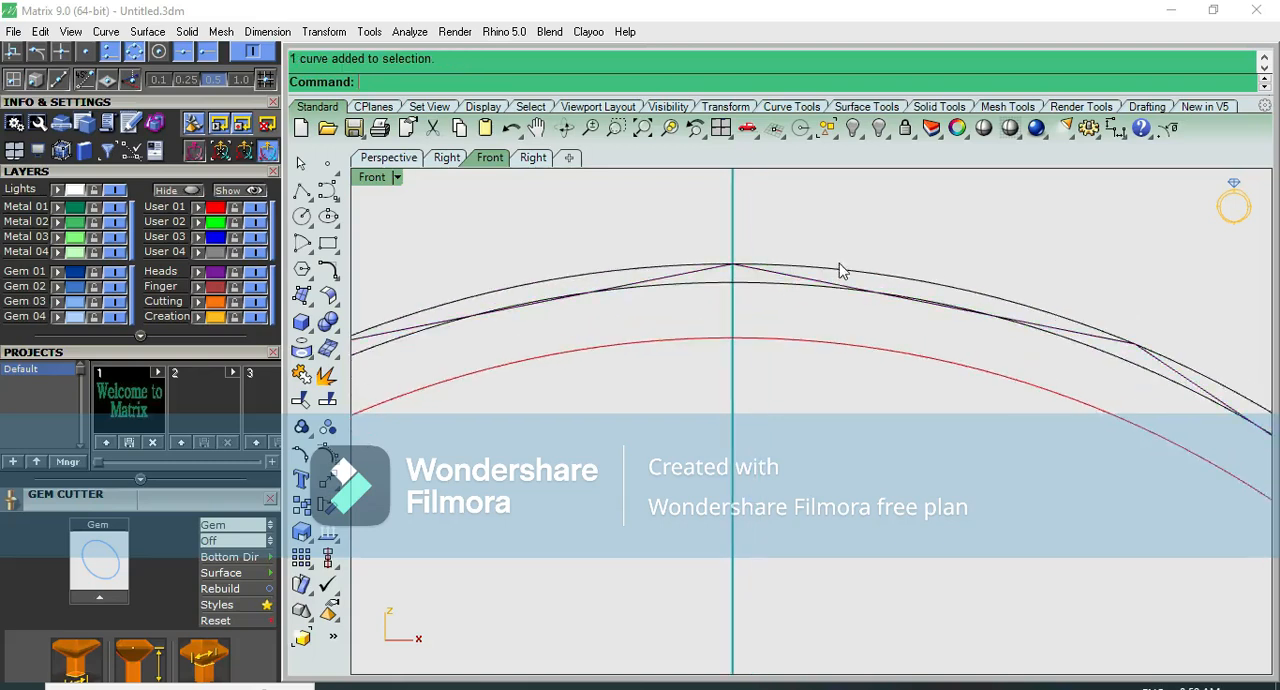
pyautogui.click(771, 287)
pyautogui.click(852, 130)
# - Extrude the polygon and the inner circle together as a solid band, 1 mm to both sides
pyautogui.scroll(-6, 870, 260)
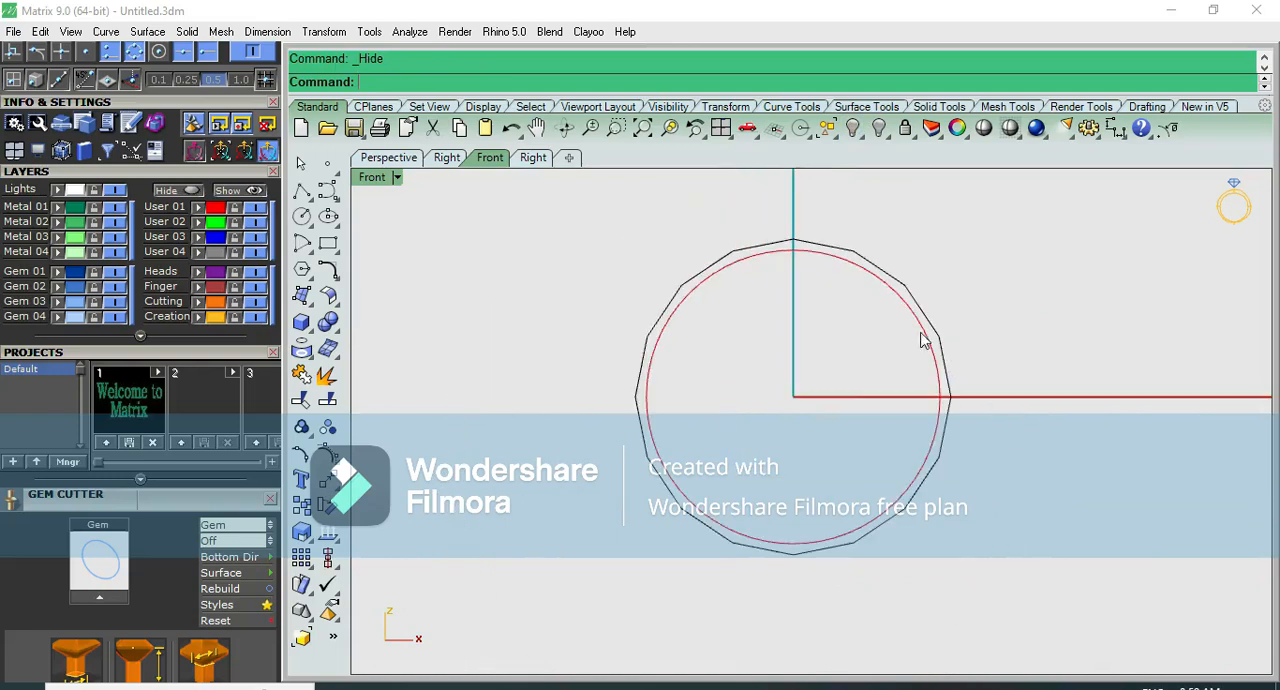
pyautogui.moveTo(979, 299); pyautogui.dragTo(891, 337)
pyautogui.scroll(2, 895, 335)
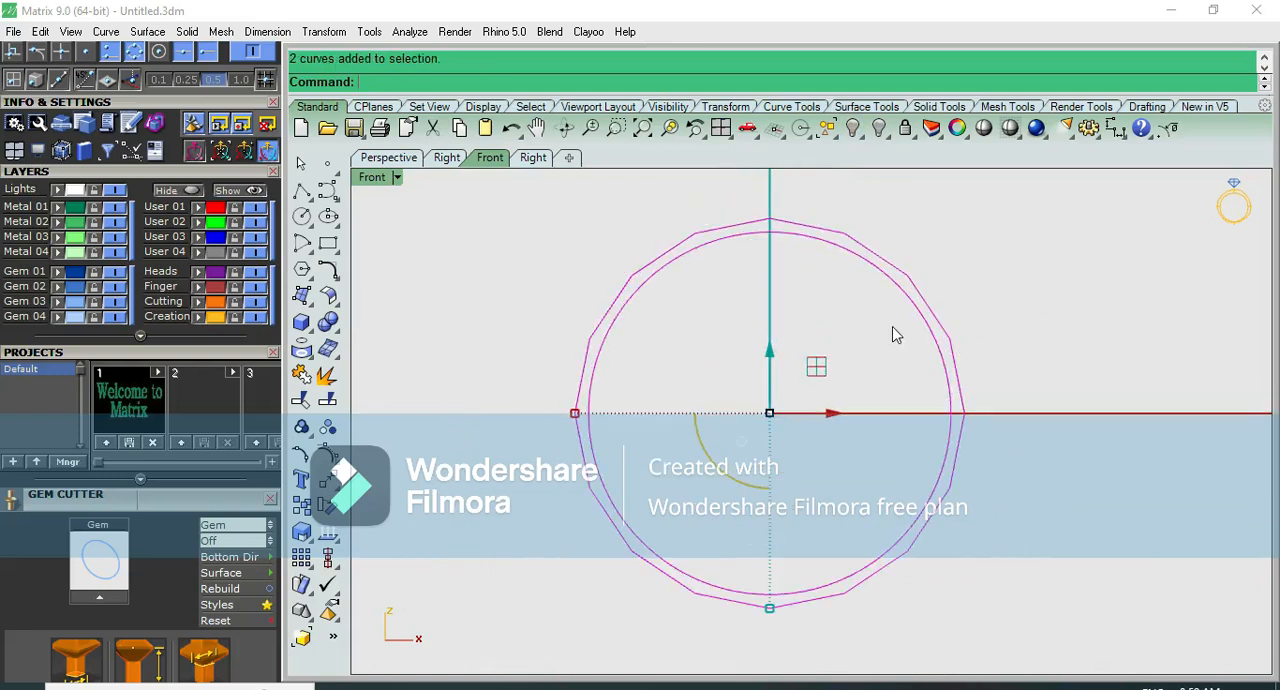
pyautogui.scroll(2, 688, 243)
pyautogui.scroll(-2, 686, 243)
pyautogui.moveTo(892, 216); pyautogui.dragTo(840, 318)
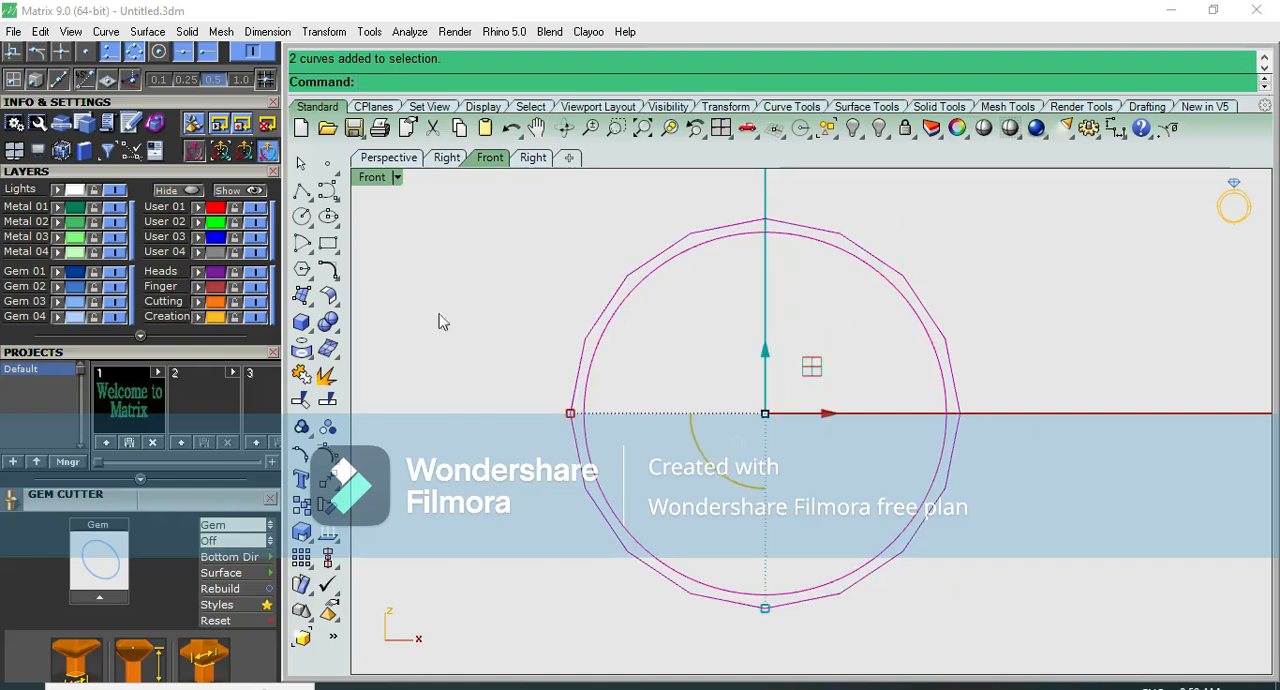
pyautogui.click(301, 321)
pyautogui.click(385, 378)
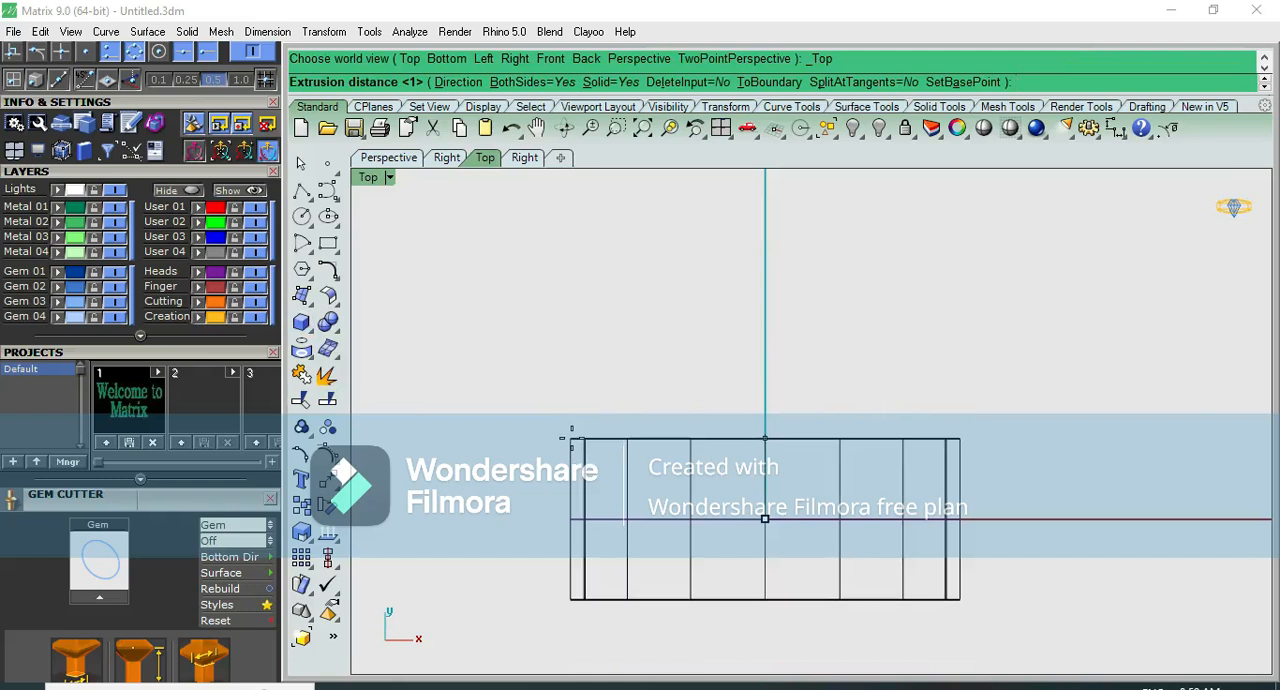
pyautogui.write('1')
pyautogui.press('Return')
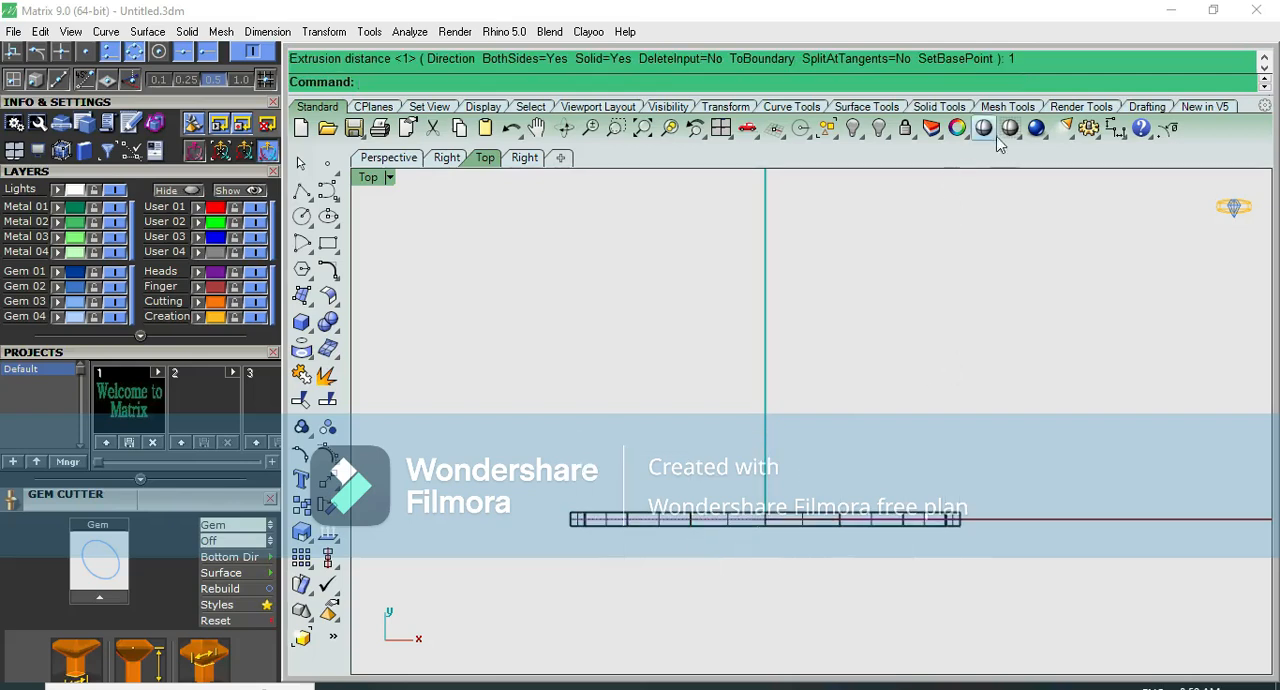
# - Select the extruded faceted band in the perspective view and assign it to the Metal 02 layer
pyautogui.click(983, 127)
pyautogui.hotkey('ctrl', 'F4')
pyautogui.scroll(6, 744, 257)
pyautogui.moveTo(736, 303)
pyautogui.mouseDown(button='right')
pyautogui.moveTo(863, 237)
pyautogui.moveTo(829, 338)
pyautogui.moveTo(671, 329)
pyautogui.moveTo(571, 366)
pyautogui.moveTo(897, 254)
pyautogui.mouseUp(button='right')
pyautogui.click(840, 250)
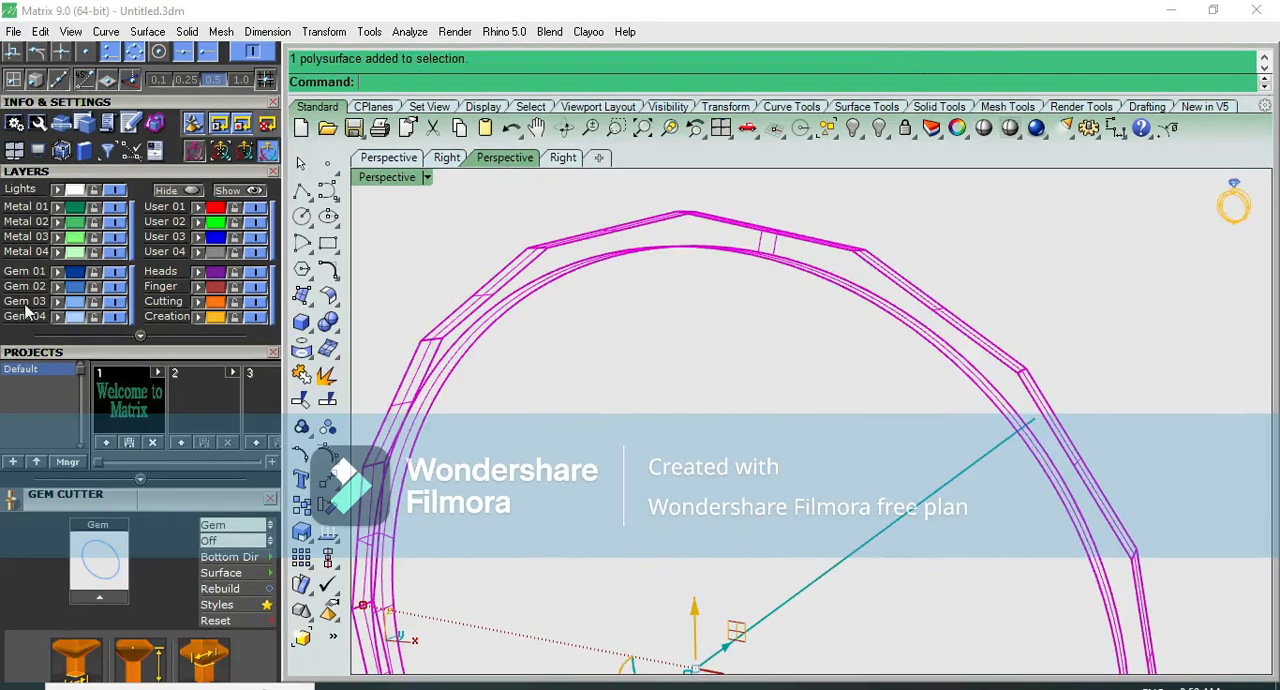
pyautogui.click(57, 226)
pyautogui.click(879, 430)
# - Preview the faceted band shaded in the perspective and front views
pyautogui.click(984, 130)
pyautogui.moveTo(930, 200); pyautogui.dragTo(826, 428, button='right')
pyautogui.hotkey('ctrl', 'F2')
pyautogui.scroll(6, 853, 341)
pyautogui.scroll(6, 853, 341)
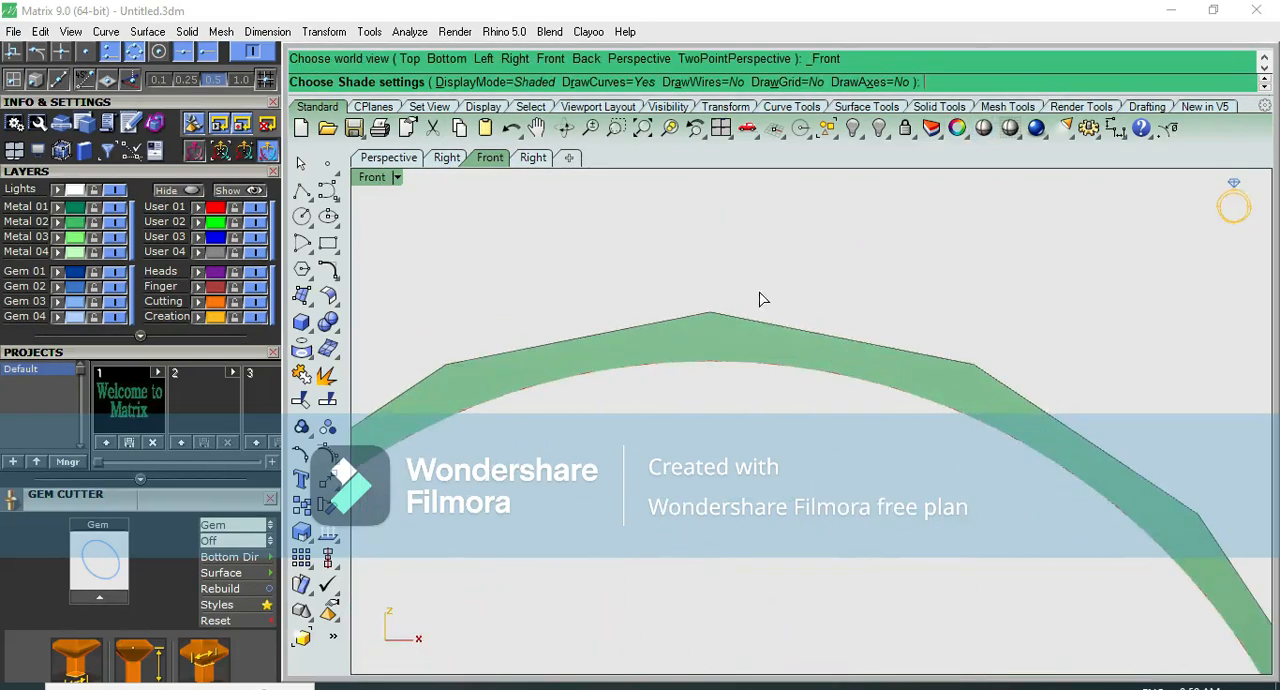
pyautogui.click(757, 293)
# - Examine the faceted band's wireframe in the top, front, right and perspective views
pyautogui.scroll(2, 725, 297)
pyautogui.moveTo(902, 364); pyautogui.dragTo(777, 363)
pyautogui.scroll(-8, 777, 362)
pyautogui.hotkey('ctrl', 'F1')
pyautogui.hotkey('ctrl', 'F2')
pyautogui.scroll(4, 785, 370)
pyautogui.hotkey('ctrl', 'F3')
pyautogui.hotkey('ctrl', 'F4')
pyautogui.scroll(5, 762, 379)
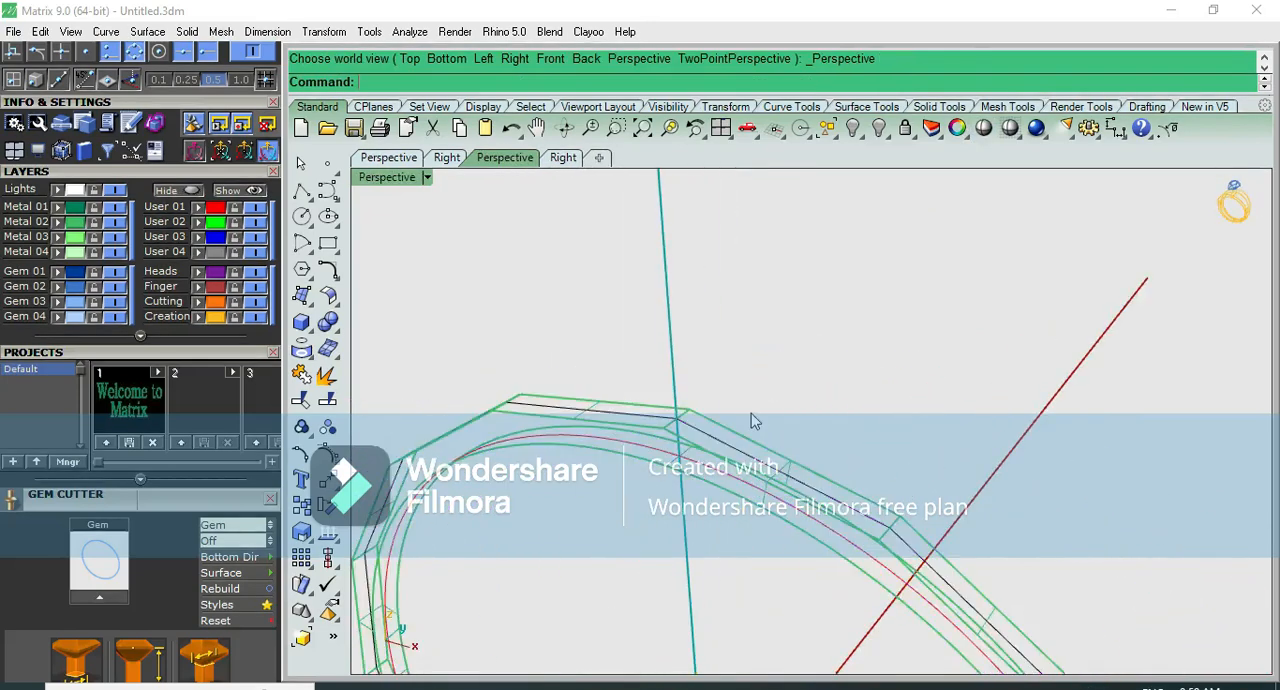
# - Inspect the band's width in the top view and its upper facets and edges up close in perspective
pyautogui.click(795, 458)
pyautogui.hotkey('ctrl', 'F1')
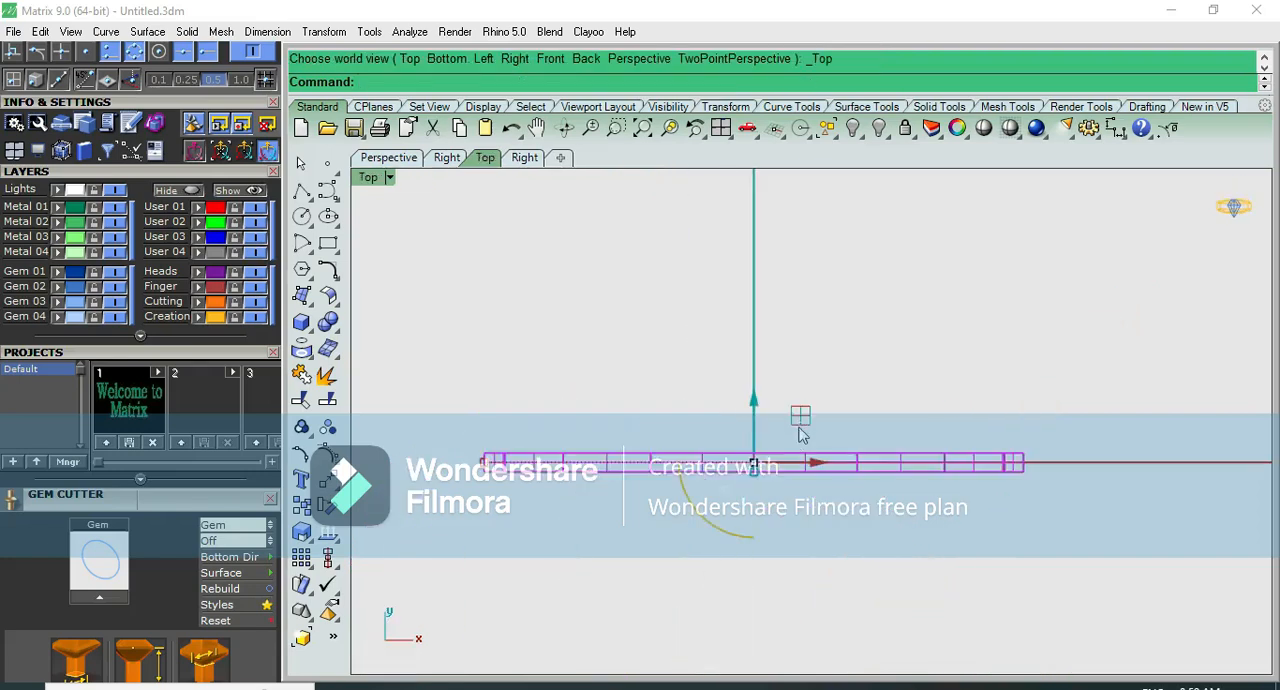
pyautogui.scroll(3, 740, 383)
pyautogui.press('Escape')
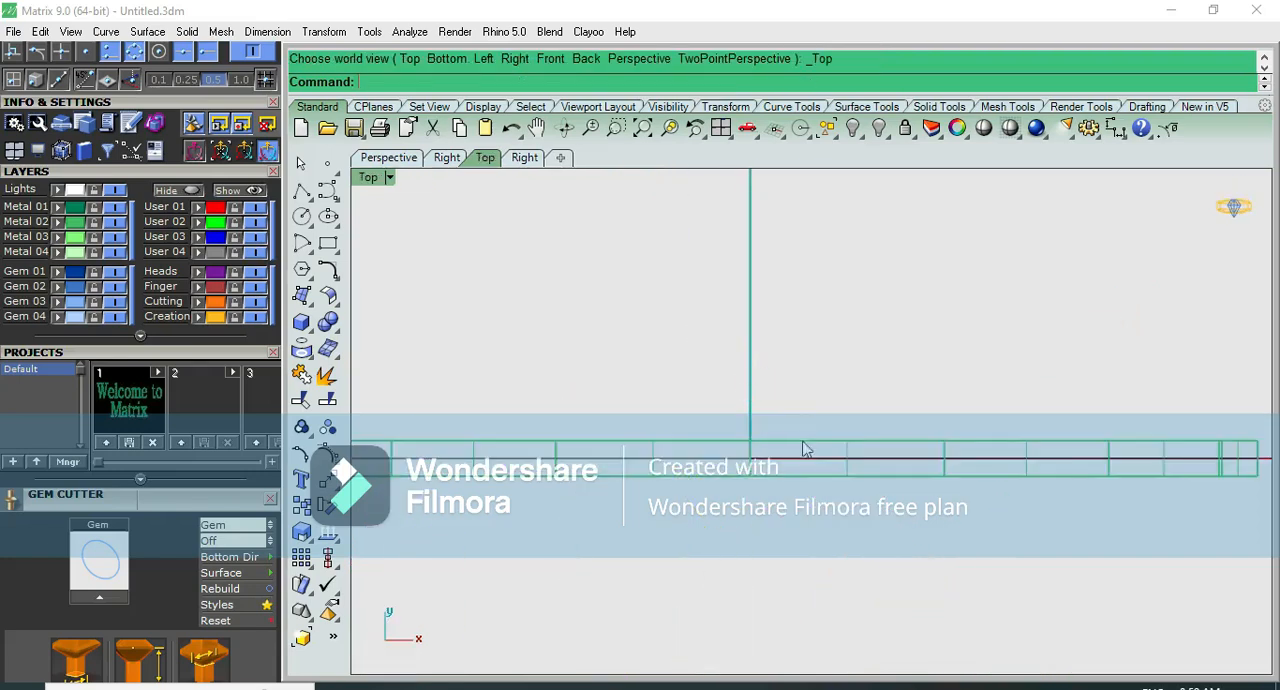
pyautogui.click(846, 457)
pyautogui.hotkey('ctrl', 'F4')
pyautogui.scroll(3, 834, 407)
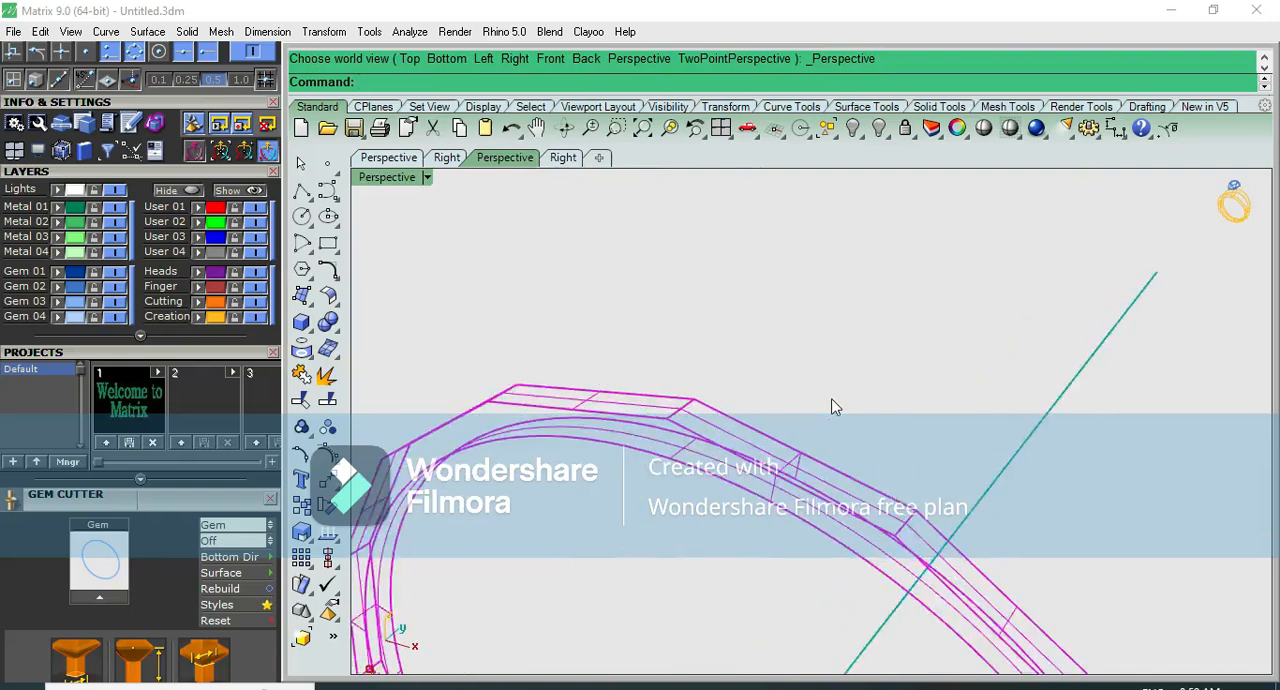
pyautogui.click(832, 401)
pyautogui.scroll(3, 700, 428)
pyautogui.scroll(-2, 690, 428)
pyautogui.moveTo(688, 428); pyautogui.dragTo(691, 397, button='right')
pyautogui.scroll(1, 648, 428)
pyautogui.scroll(-2, 648, 420)
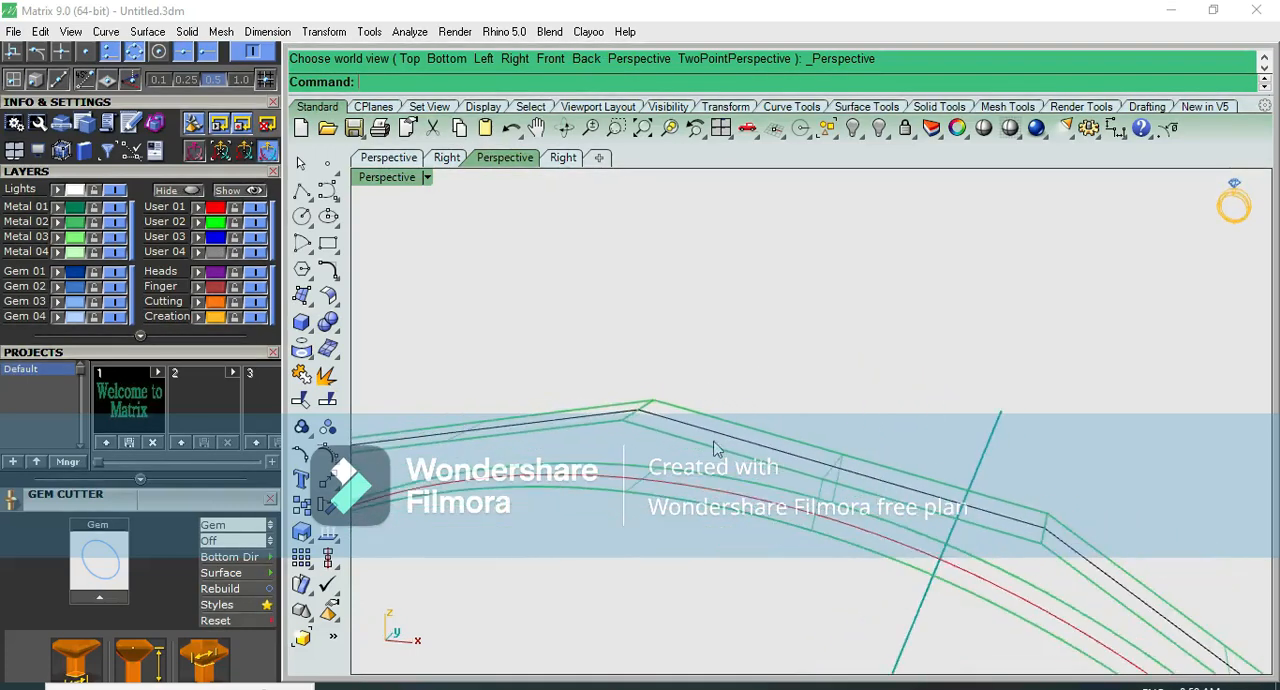
pyautogui.moveTo(714, 442); pyautogui.dragTo(671, 441, button='right')
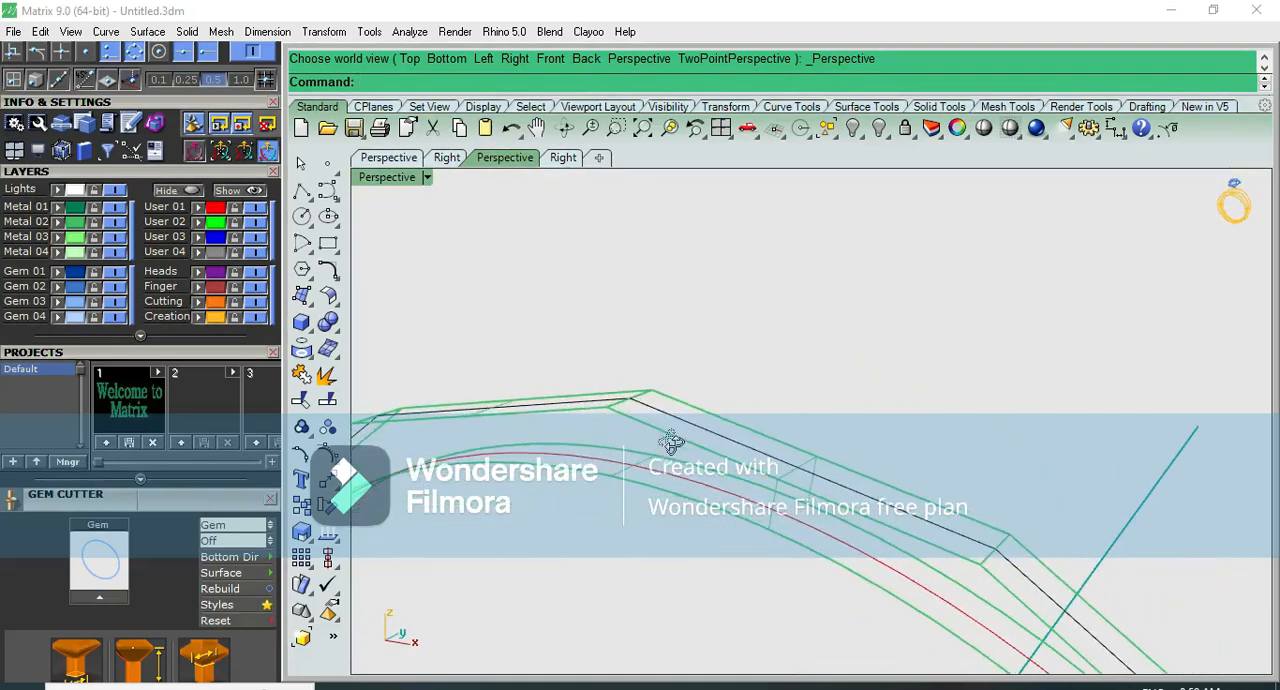
# - Try to extract copies of the faceted band's side and inner surfaces with Copy set to Yes
pyautogui.click(327, 376)
pyautogui.click(588, 82)
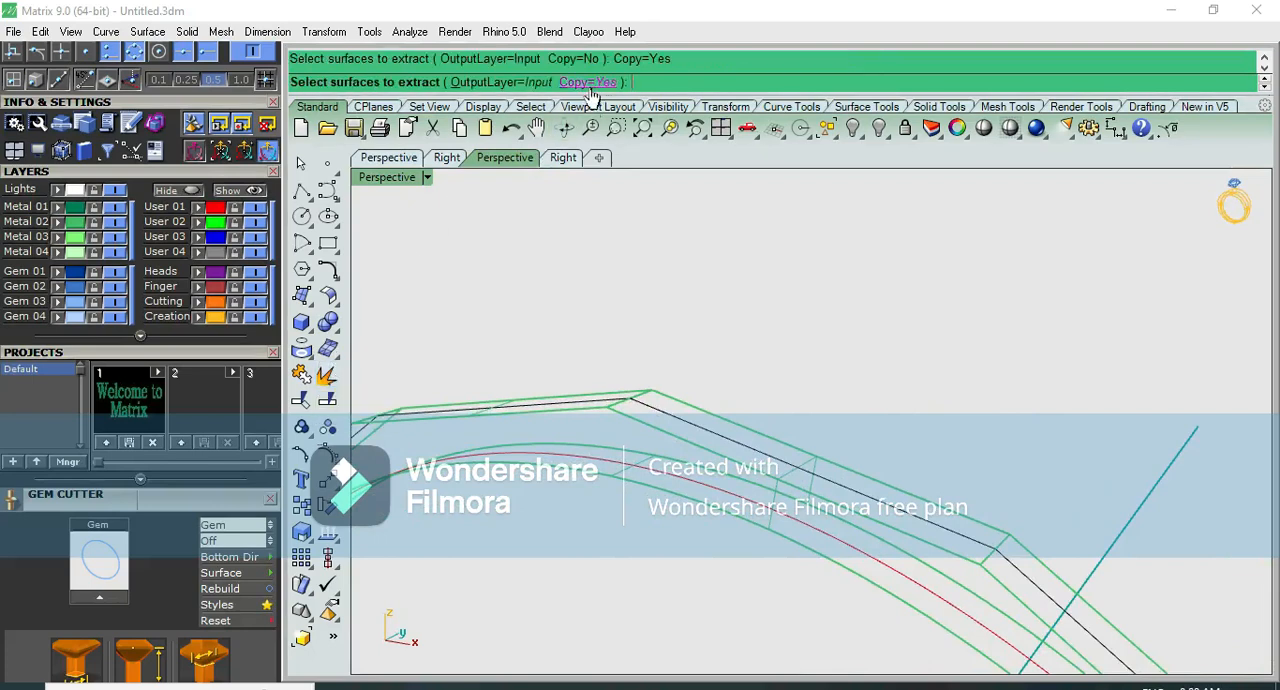
pyautogui.scroll(1, 770, 500)
pyautogui.click(790, 490)
pyautogui.click(849, 479)
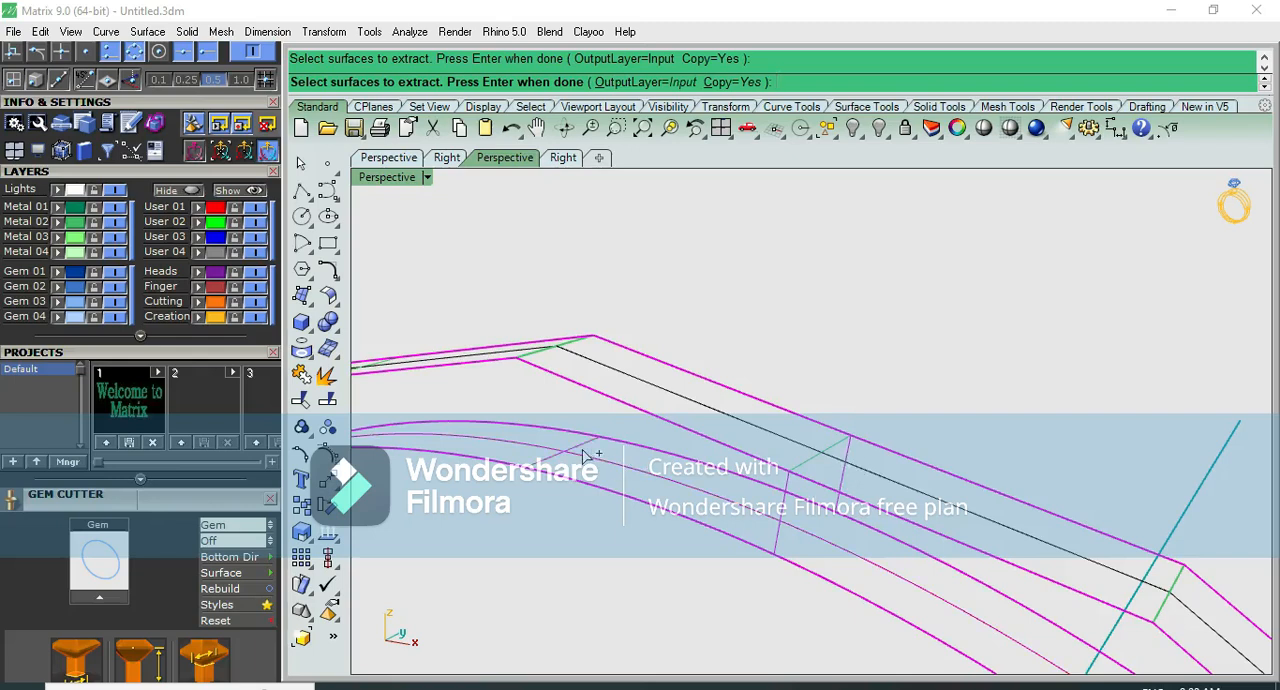
pyautogui.press('Return')
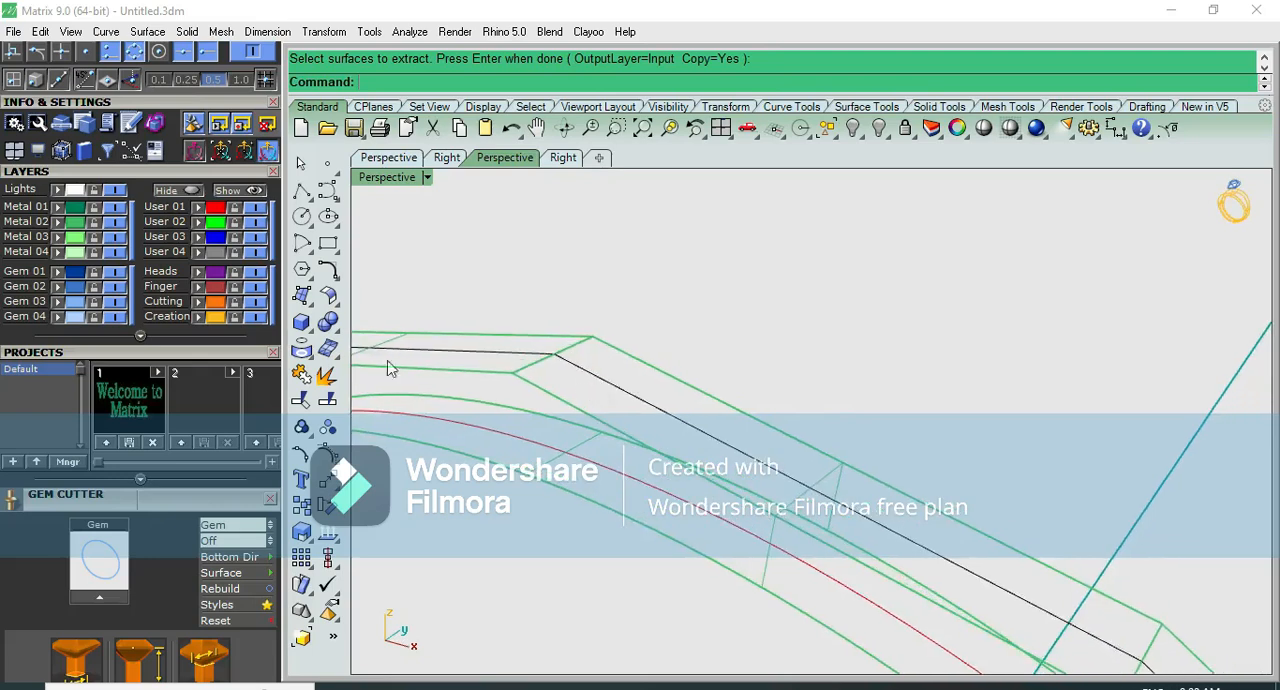
pyautogui.click(304, 402)
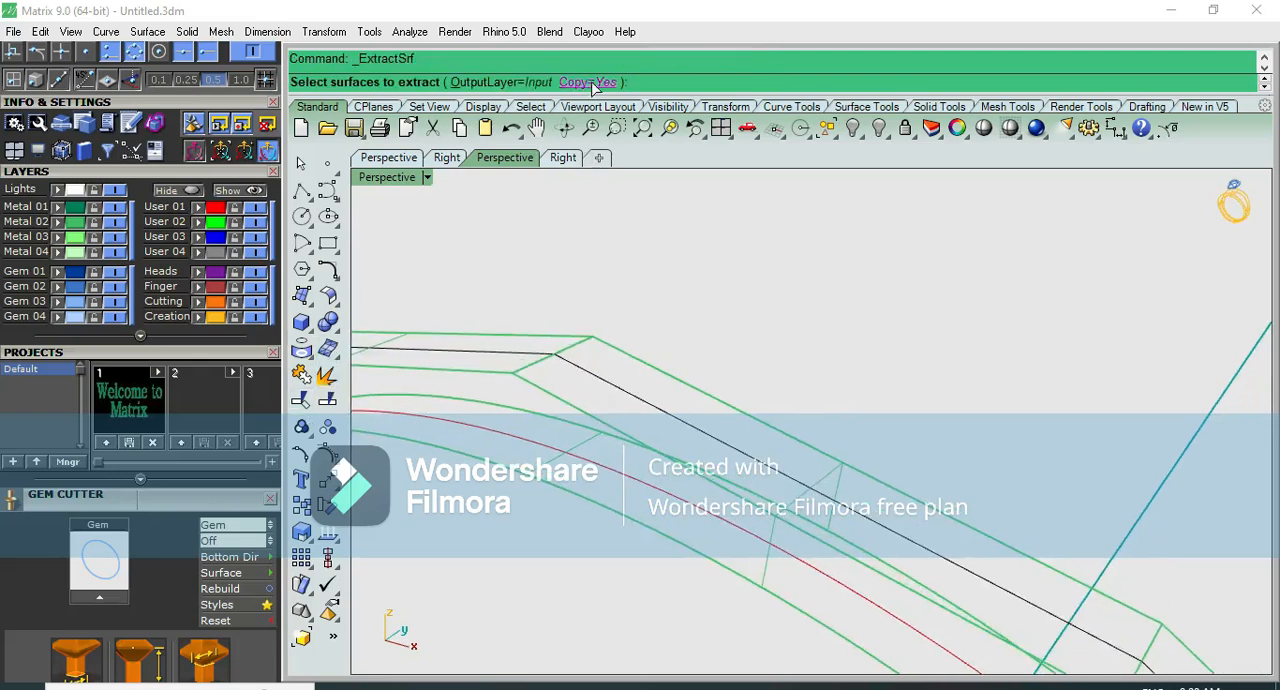
pyautogui.click(594, 82)
pyautogui.click(825, 482)
pyautogui.scroll(-3, 771, 457)
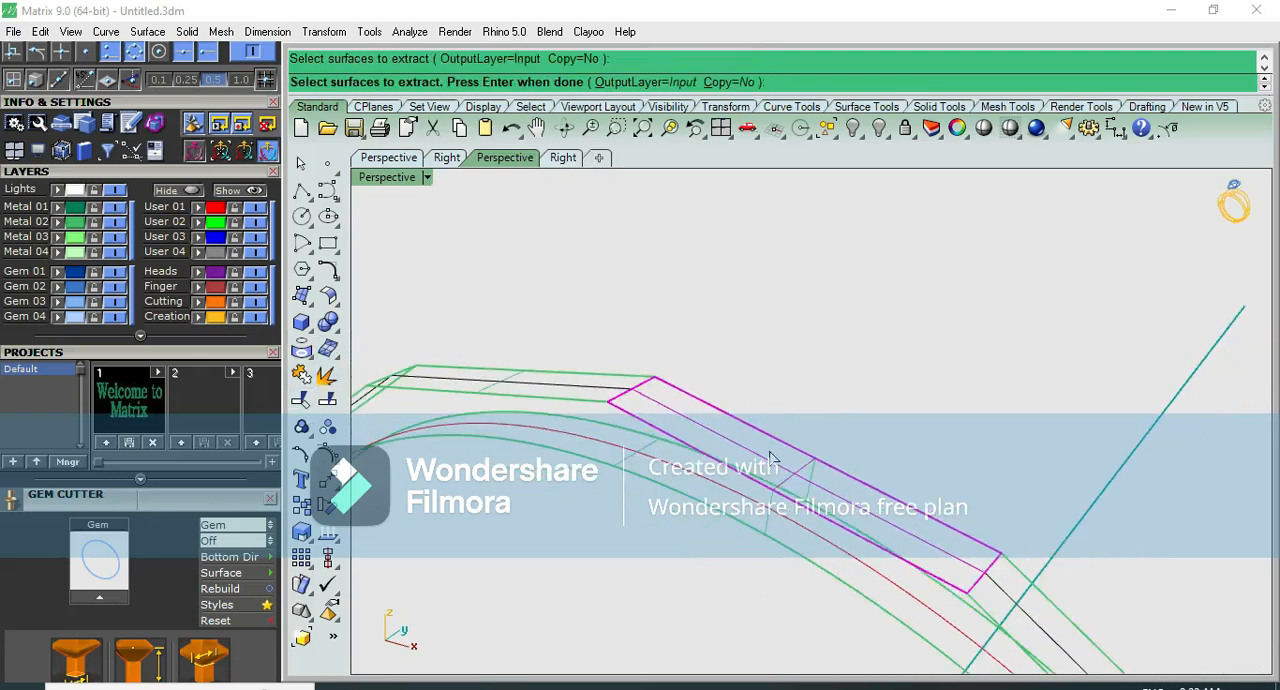
pyautogui.press('Return')
# - Extract the faceted band's two side surfaces and its inner surface with Copy set to Yes
pyautogui.rightClick(325, 374)
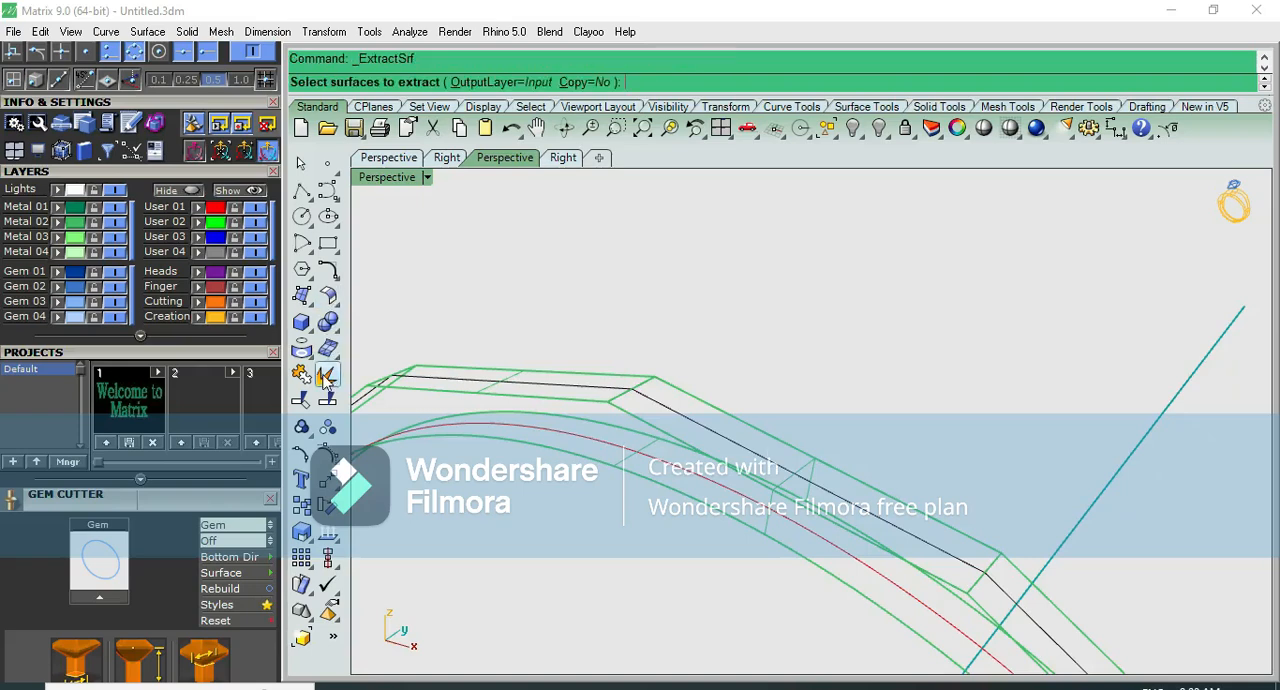
pyautogui.click(590, 82)
pyautogui.click(770, 515)
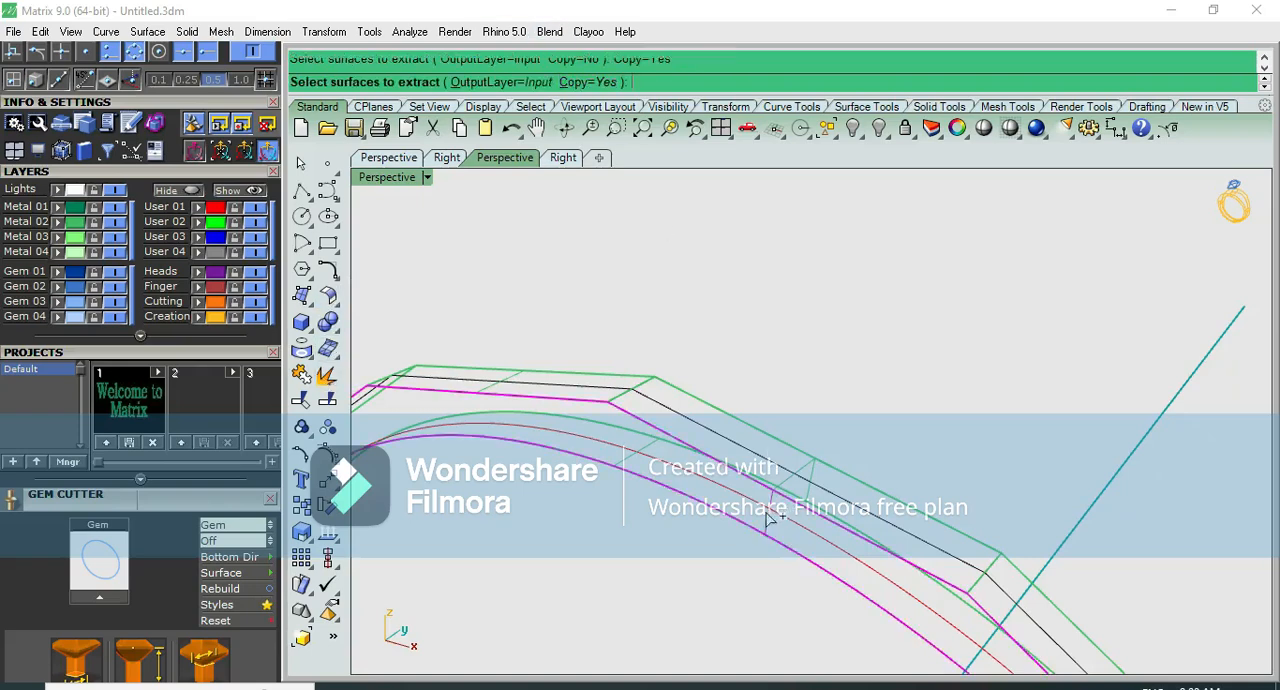
pyautogui.click(808, 487)
pyautogui.scroll(3, 812, 482)
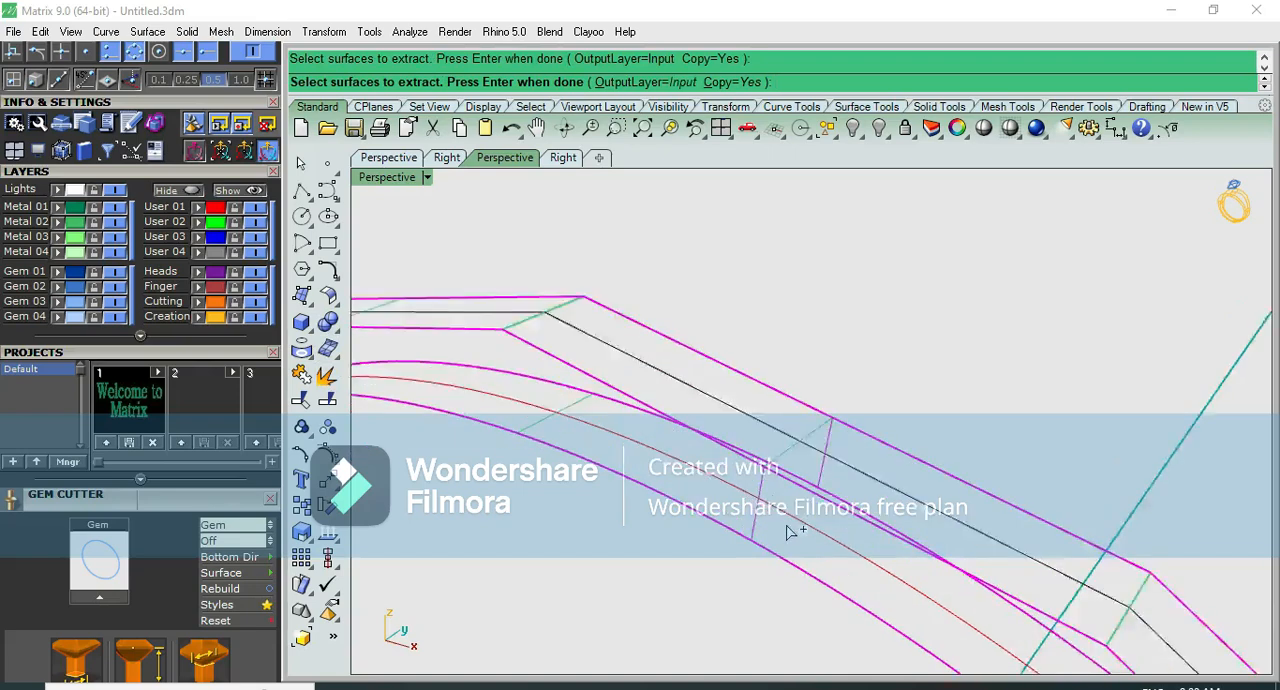
pyautogui.scroll(-3, 497, 400)
pyautogui.press('Return')
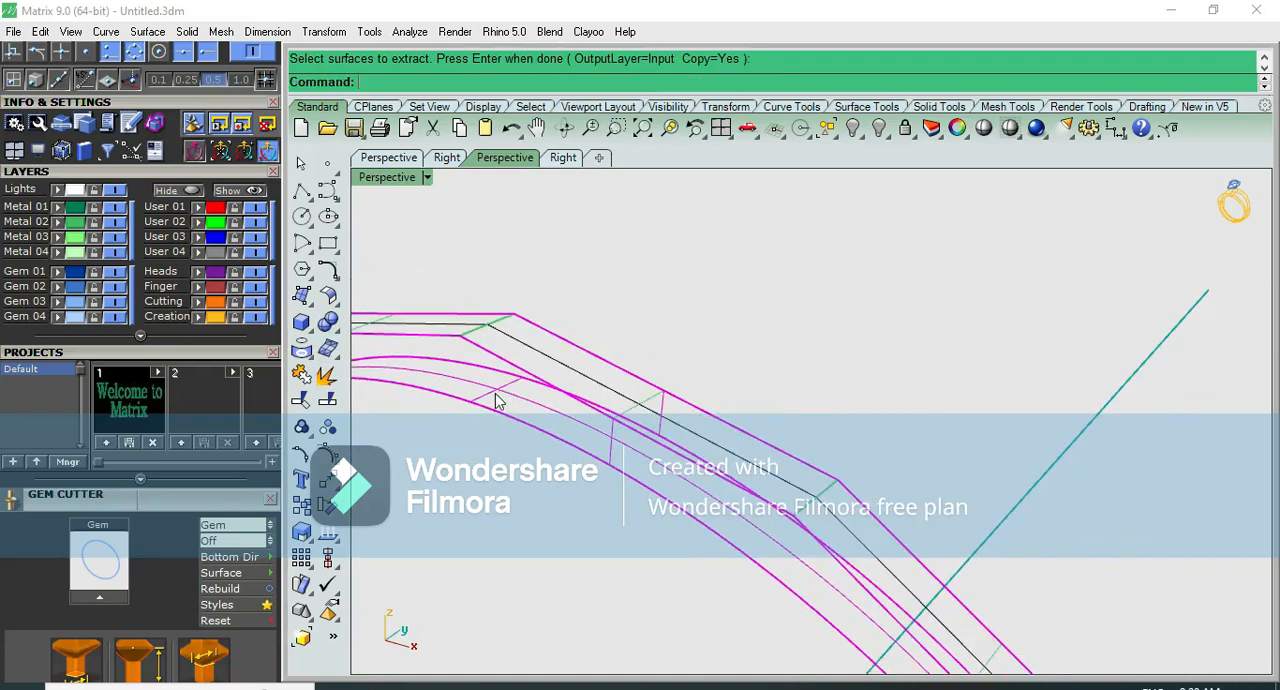
# - Isolate the band's side and inner surfaces from the outer facets and join them into one open polysurface
pyautogui.click(479, 345)
pyautogui.click(853, 128)
pyautogui.click(931, 128)
pyautogui.moveTo(748, 377)
pyautogui.mouseDown(button='right')
pyautogui.moveTo(693, 402)
pyautogui.moveTo(889, 271)
pyautogui.moveTo(980, 434)
pyautogui.moveTo(931, 410)
pyautogui.mouseUp(button='right')
pyautogui.rightClick(933, 384)
pyautogui.moveTo(933, 384); pyautogui.dragTo(873, 562)
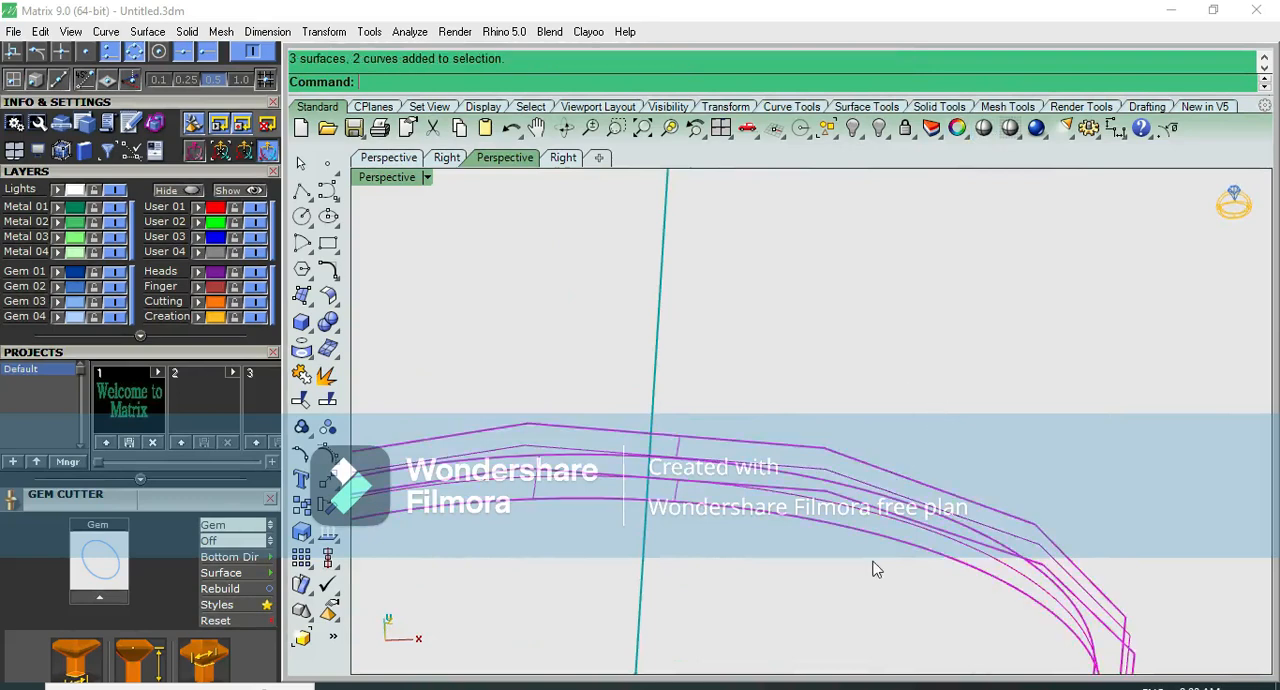
pyautogui.click(300, 376)
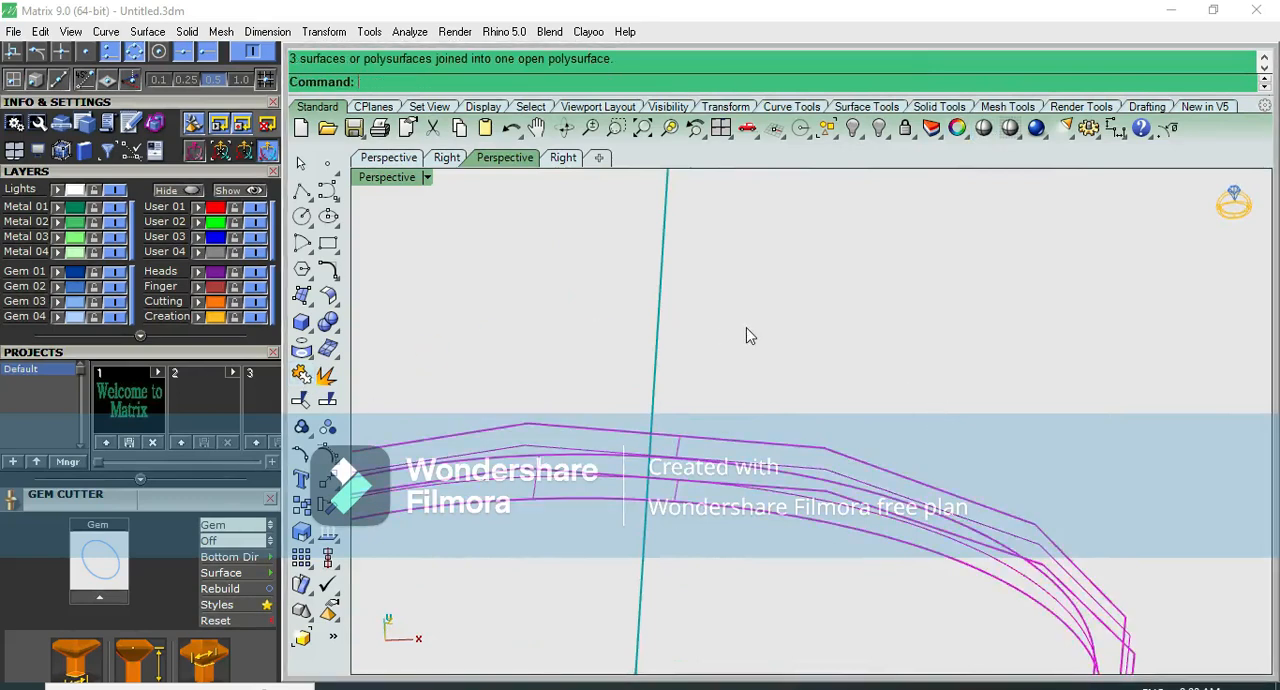
# - Draw a straight line across the band's width between the two side surfaces' corners at the band's peak
pyautogui.scroll(-6, 752, 335)
pyautogui.scroll(6, 831, 400)
pyautogui.hotkey('ctrl', 'F2')
pyautogui.scroll(-8, 797, 380)
pyautogui.hotkey('ctrl', 'F3')
pyautogui.hotkey('ctrl', 'F1')
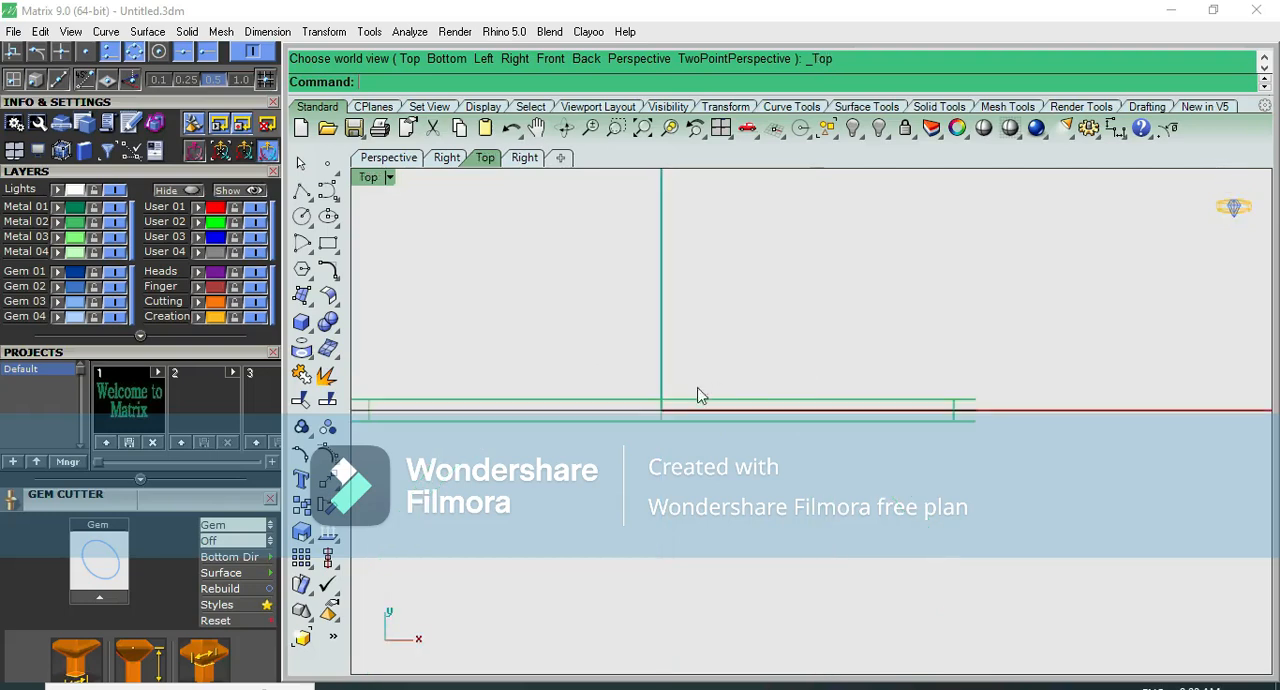
pyautogui.hotkey('ctrl', 'F4')
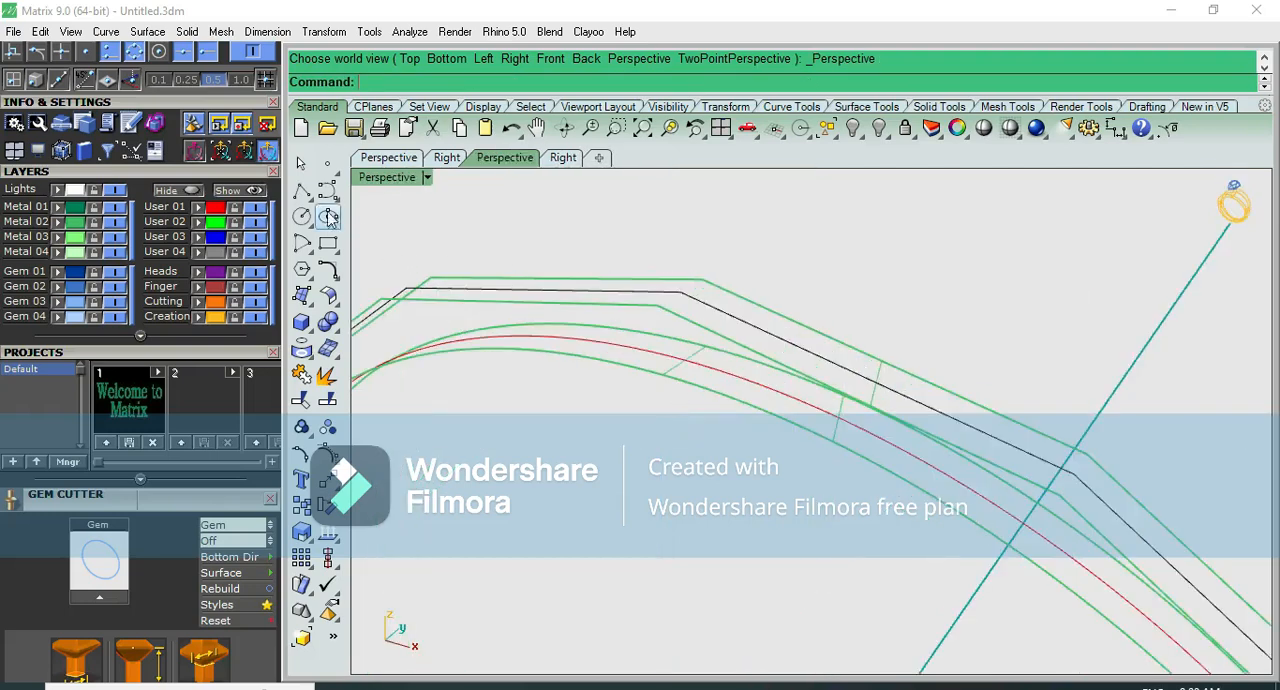
pyautogui.click(301, 190)
pyautogui.click(702, 279)
pyautogui.click(659, 303)
pyautogui.press('Return')
# - Rebuild the line across the band's peak as a degree 3 curve, deleting the input
pyautogui.hotkey('ctrl', 'F2')
pyautogui.hotkey('ctrl', 'F3')
pyautogui.click(848, 323)
pyautogui.hotkey('ctrl', 'F4')
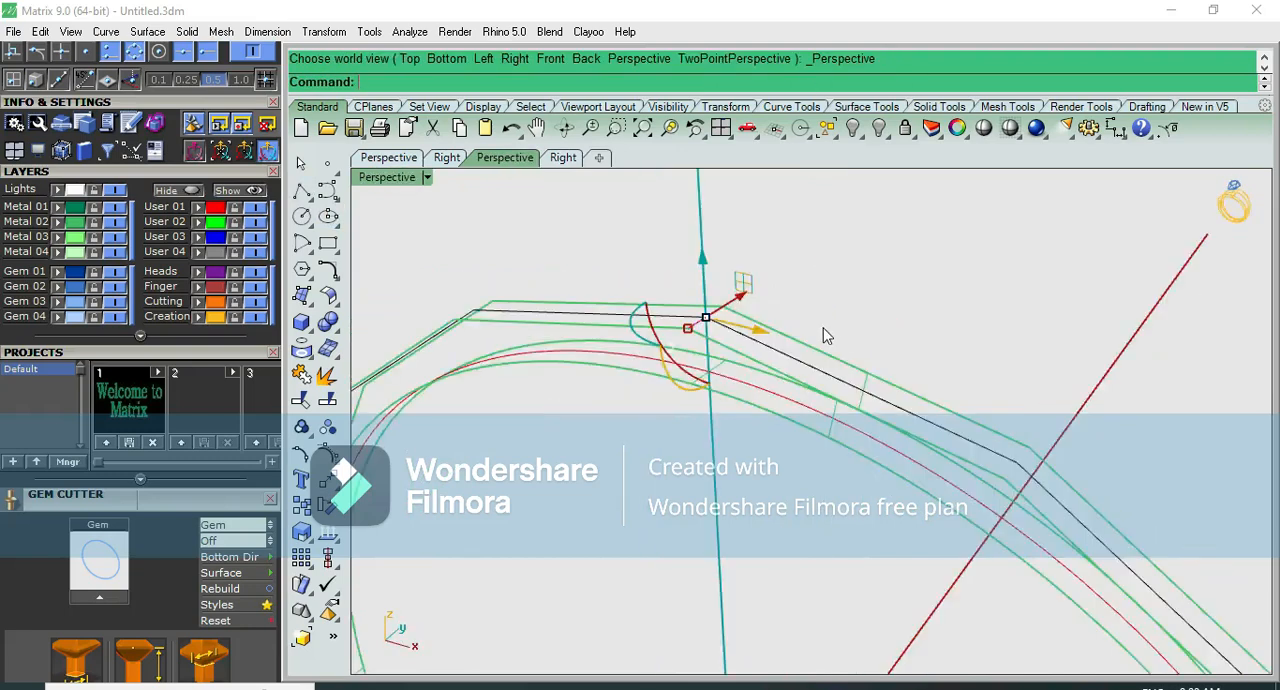
pyautogui.hotkey('ctrl', 'F3')
pyautogui.write('re')
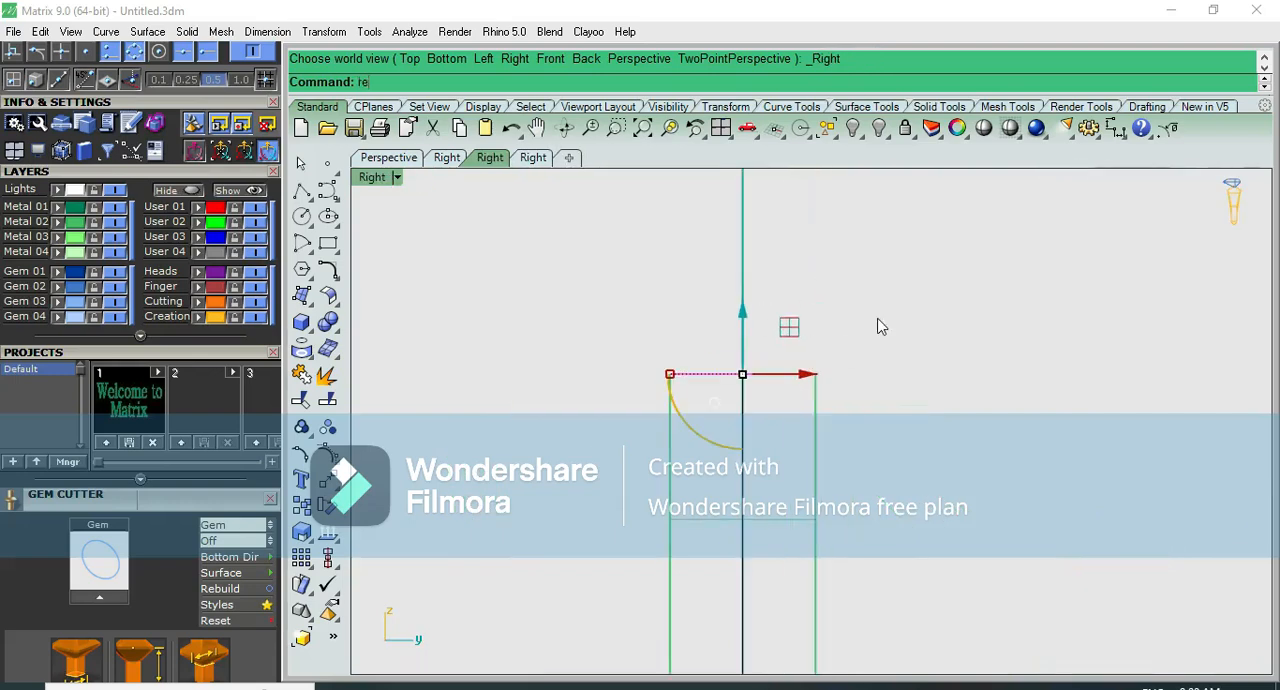
pyautogui.write('build')
pyautogui.press('Return')
pyautogui.moveTo(1102, 290); pyautogui.dragTo(1029, 290)
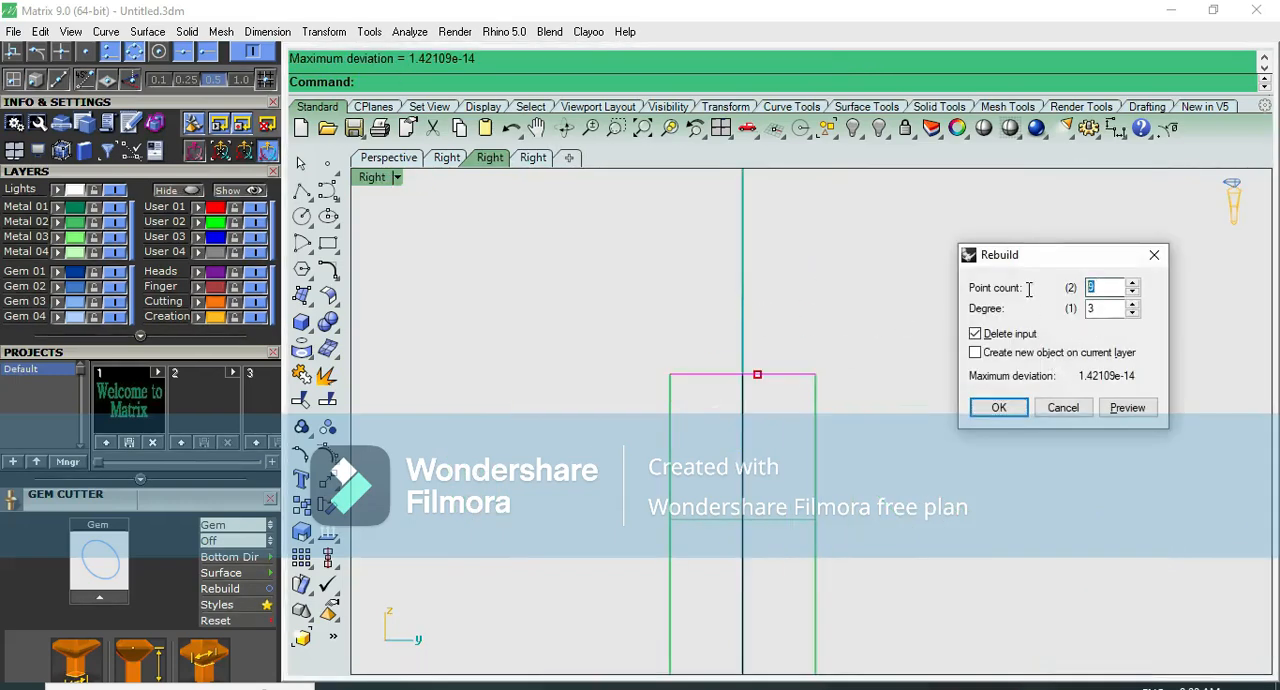
pyautogui.press('Return')
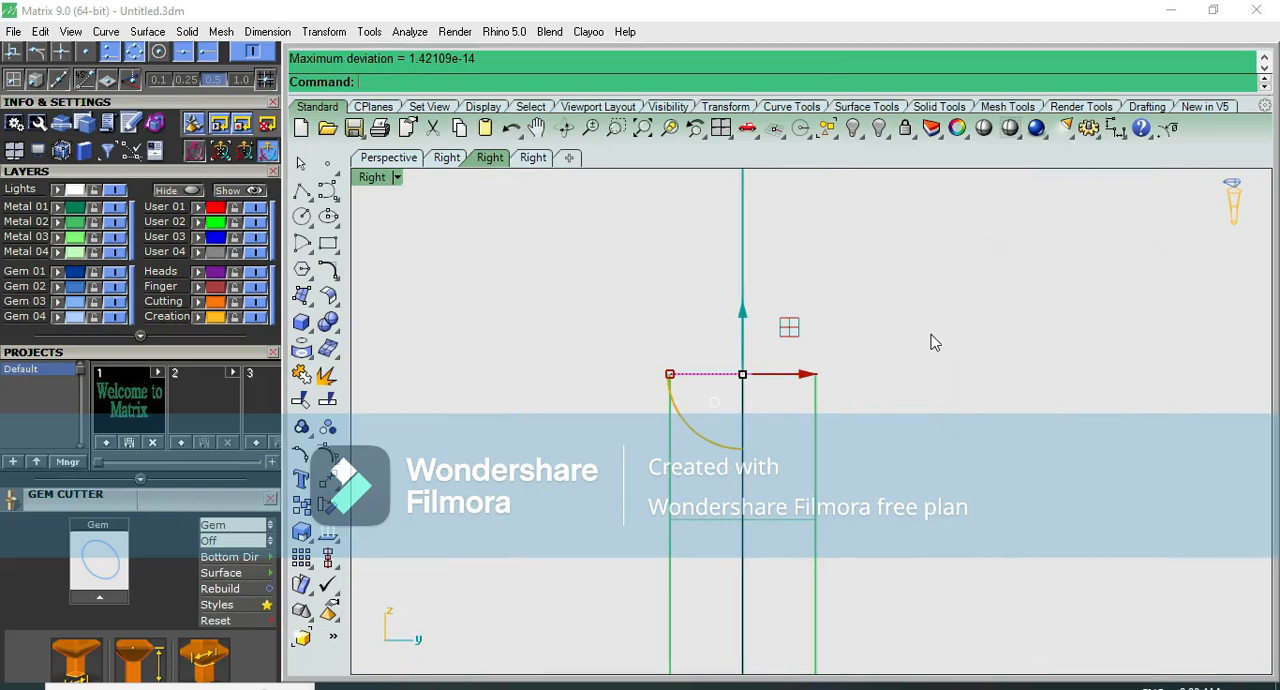
pyautogui.press('Return')
# - Raise the rebuilt line's middle control points in the right view to form a symmetrical arched profile
pyautogui.moveTo(677, 346); pyautogui.dragTo(794, 398)
pyautogui.moveTo(741, 308); pyautogui.dragTo(743, 280)
pyautogui.scroll(14, 743, 330)
pyautogui.moveTo(745, 343); pyautogui.dragTo(746, 334)
# - Rebuild the arched profile curve at the band's peak
pyautogui.click(686, 450)
pyautogui.click(668, 442)
pyautogui.write('re')
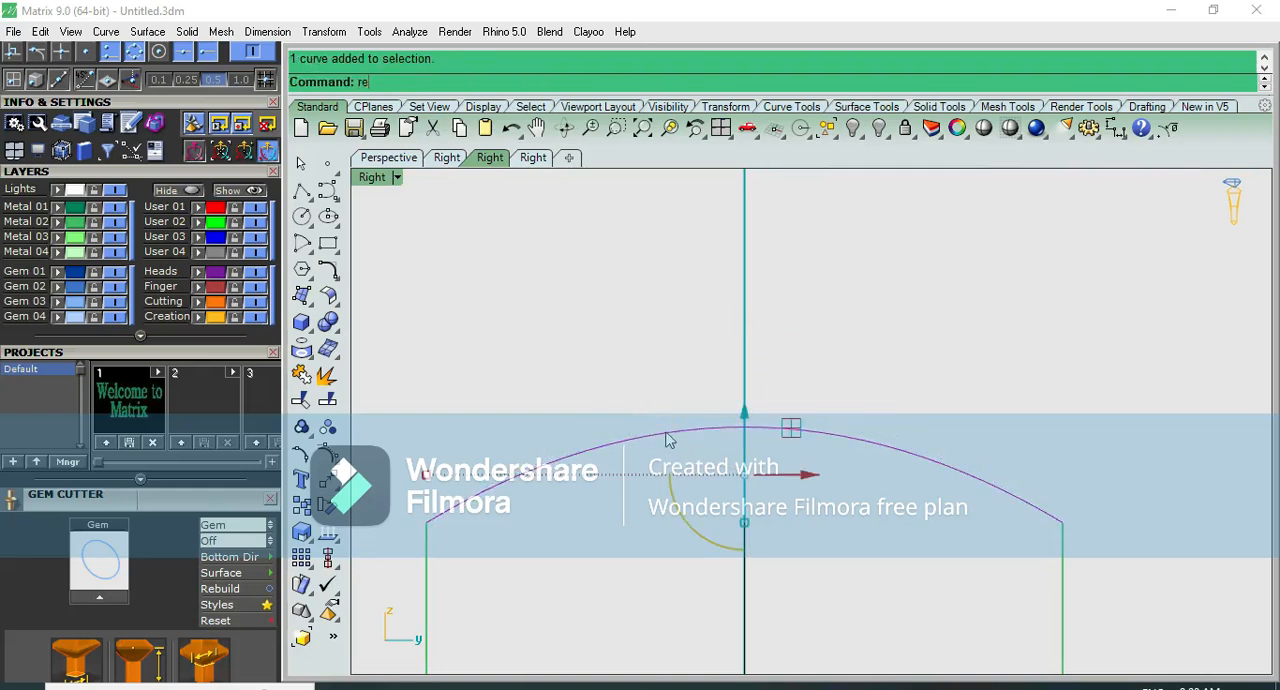
pyautogui.write('build')
pyautogui.press('Return')
pyautogui.click(990, 408)
pyautogui.click(936, 352)
pyautogui.press('F8')
pyautogui.scroll(6, 766, 411)
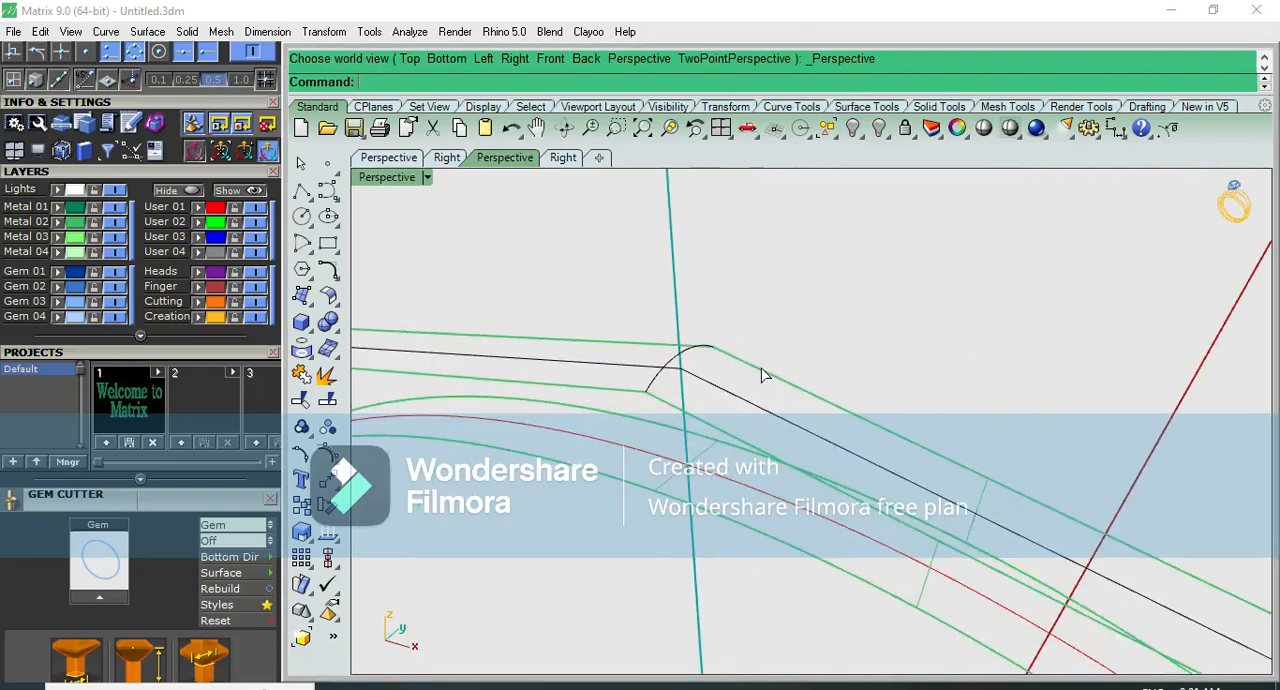
pyautogui.click(761, 369)
pyautogui.click(804, 312)
pyautogui.scroll(-2, 801, 317)
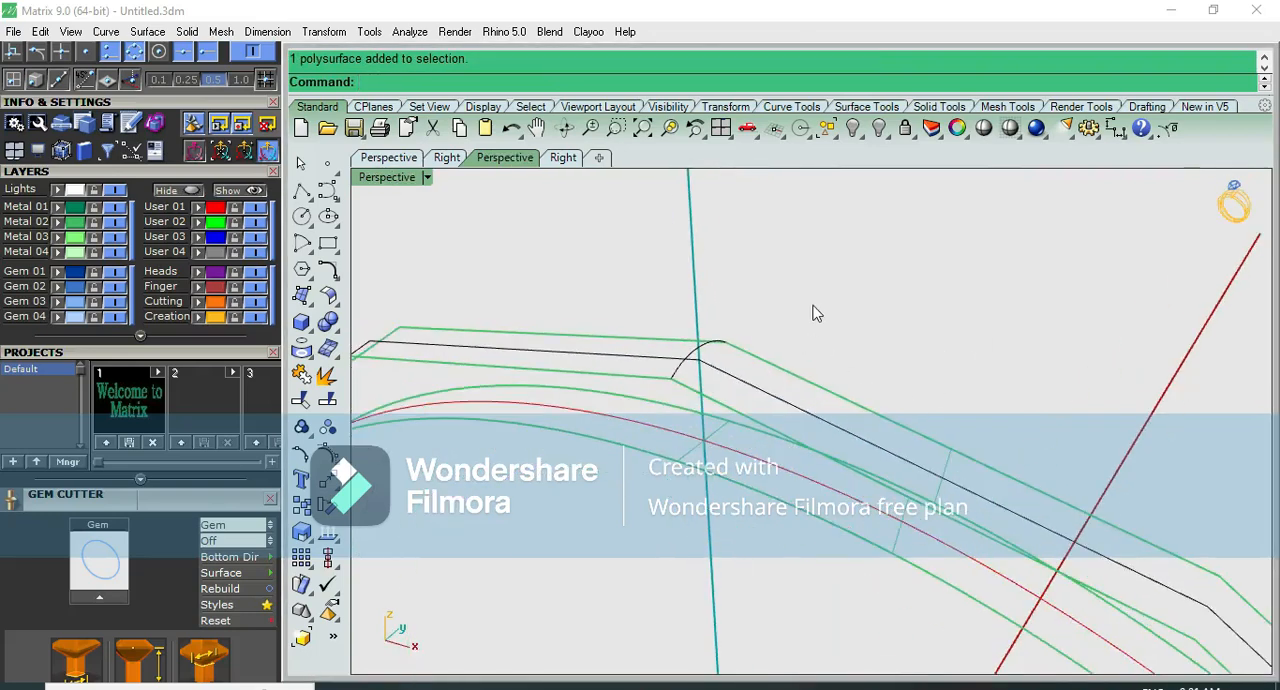
pyautogui.press('Return')
pyautogui.click(766, 365)
pyautogui.click(697, 391)
pyautogui.press('Escape')
pyautogui.scroll(-5, 753, 365)
pyautogui.scroll(2, 753, 365)
# - Duplicate the joined polysurface's open borders as curves along both outer faceted edges
pyautogui.click(759, 371)
pyautogui.press('Escape')
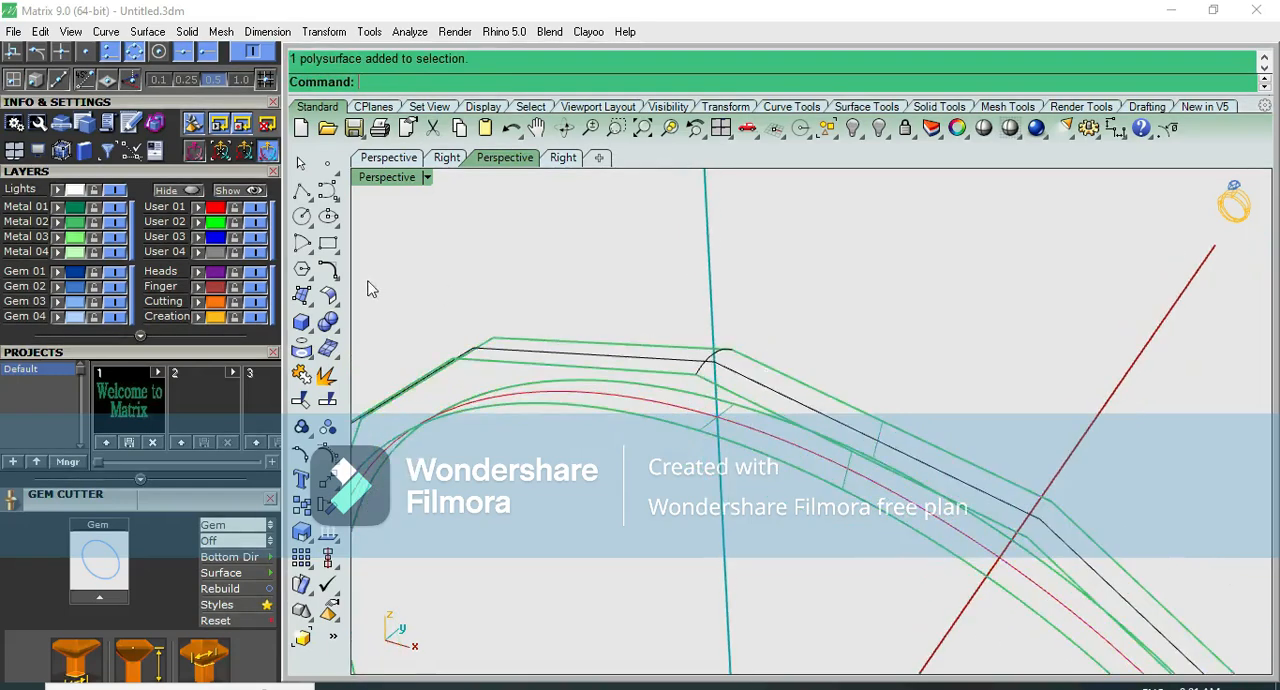
pyautogui.click(301, 348)
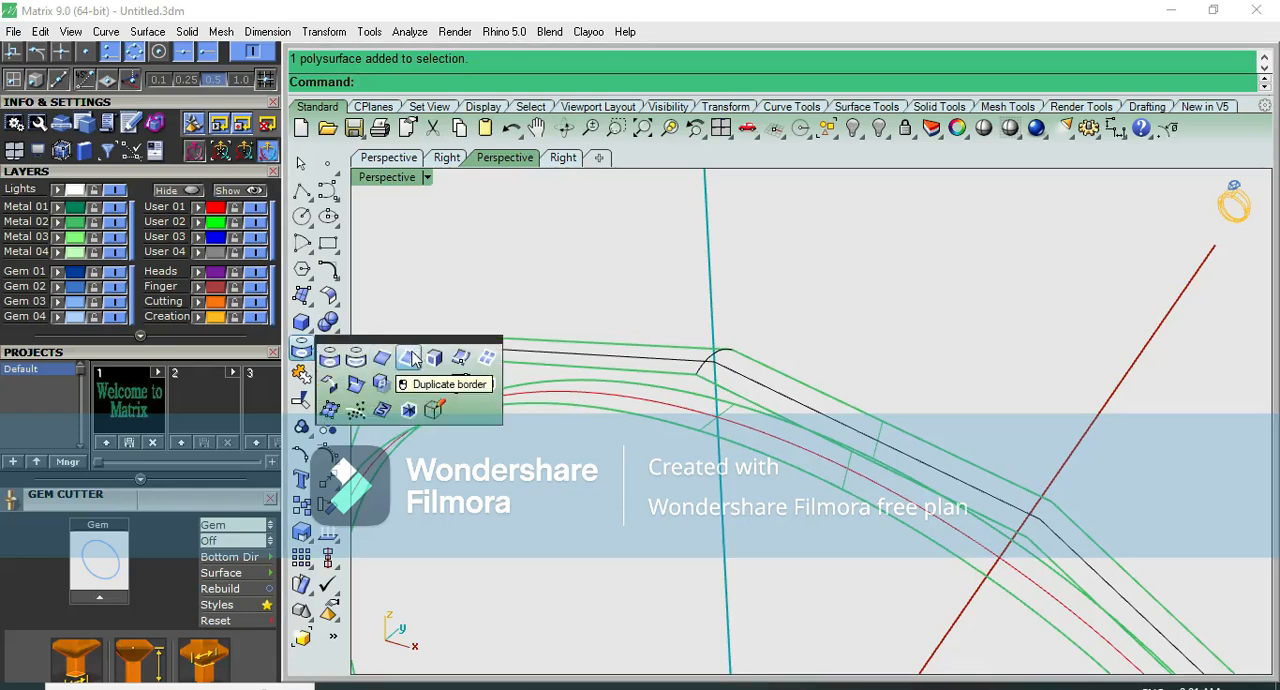
pyautogui.click(409, 358)
pyautogui.press('Return')
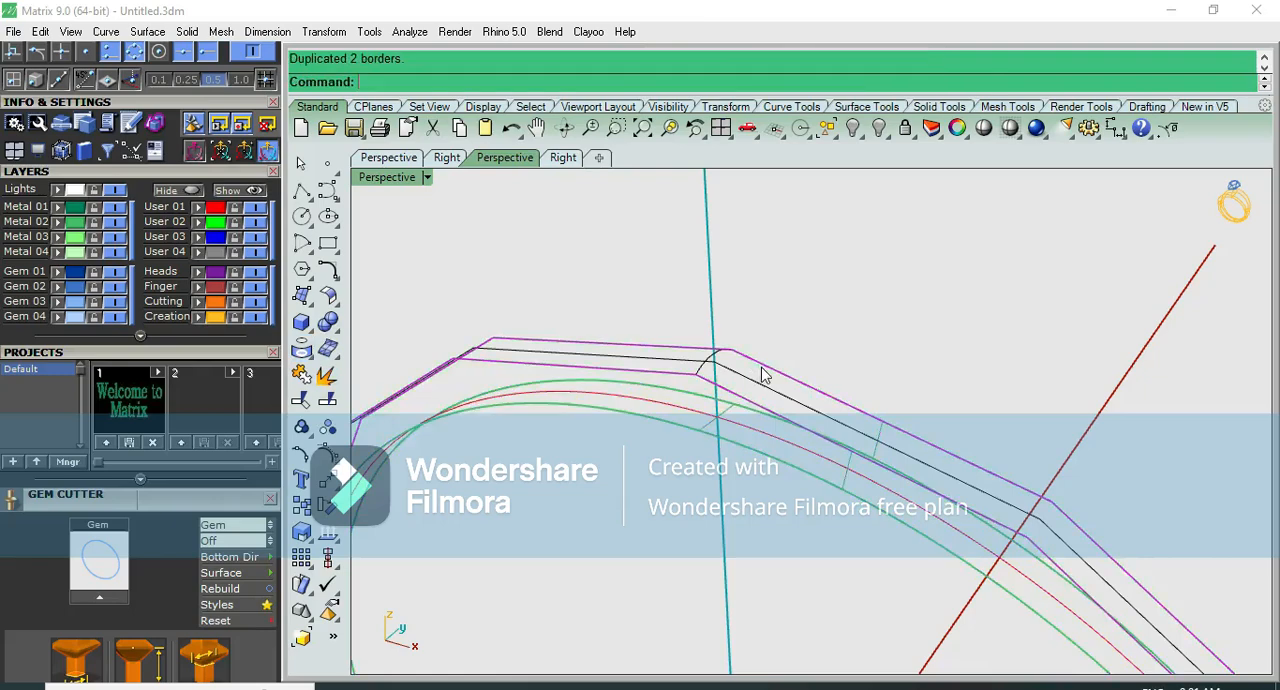
pyautogui.scroll(-10, 803, 326)
pyautogui.scroll(4, 928, 547)
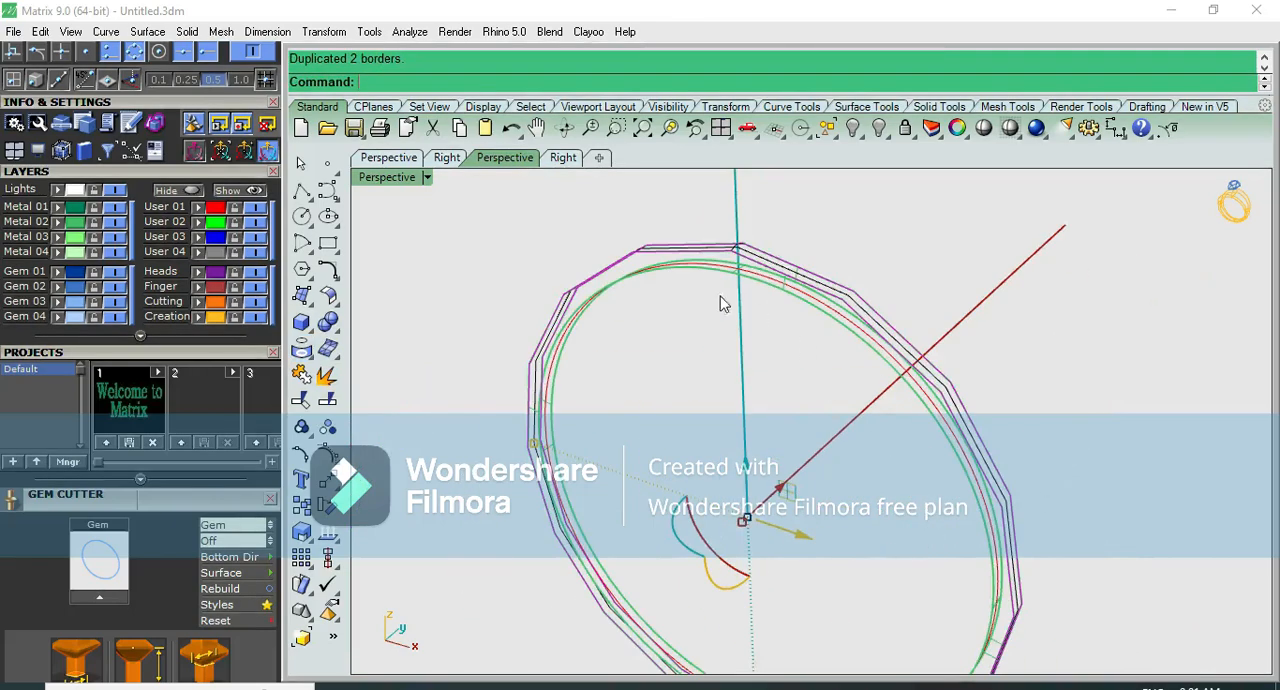
pyautogui.scroll(5, 770, 250)
pyautogui.click(768, 240)
pyautogui.press('Escape')
# - Create a closed two-rail sweep of the arched profile along both duplicated border curves, using Do not simplify
pyautogui.click(301, 295)
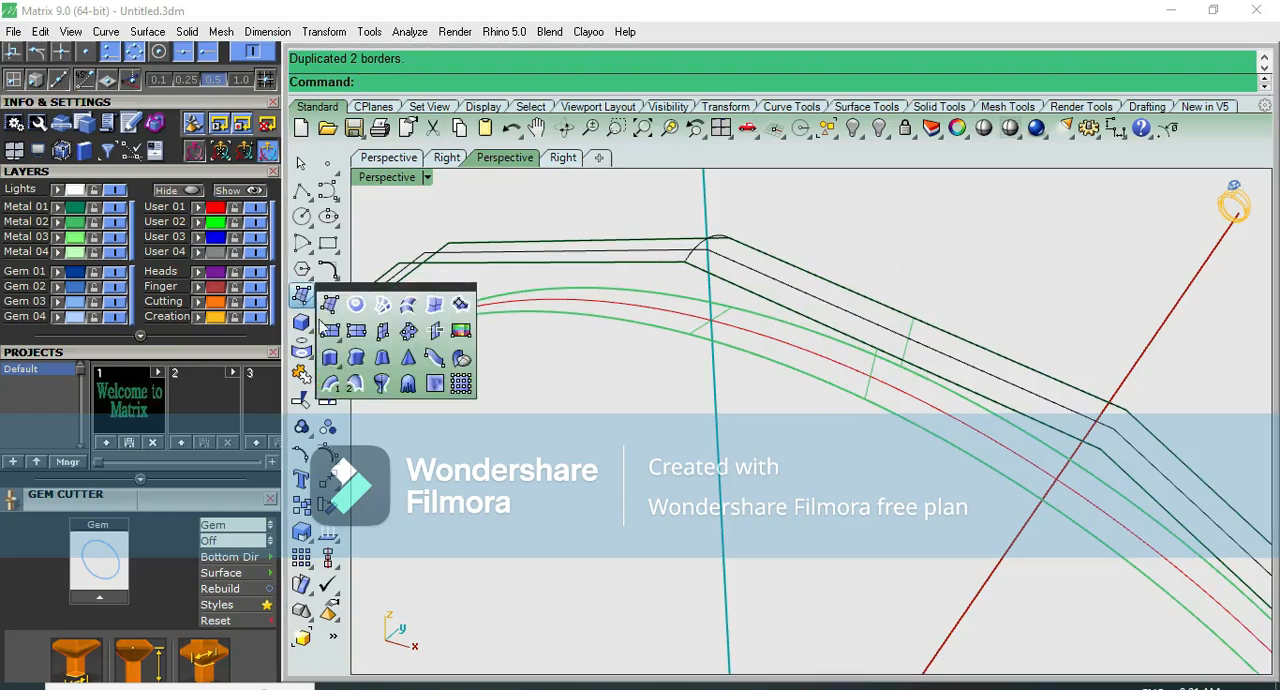
pyautogui.click(381, 385)
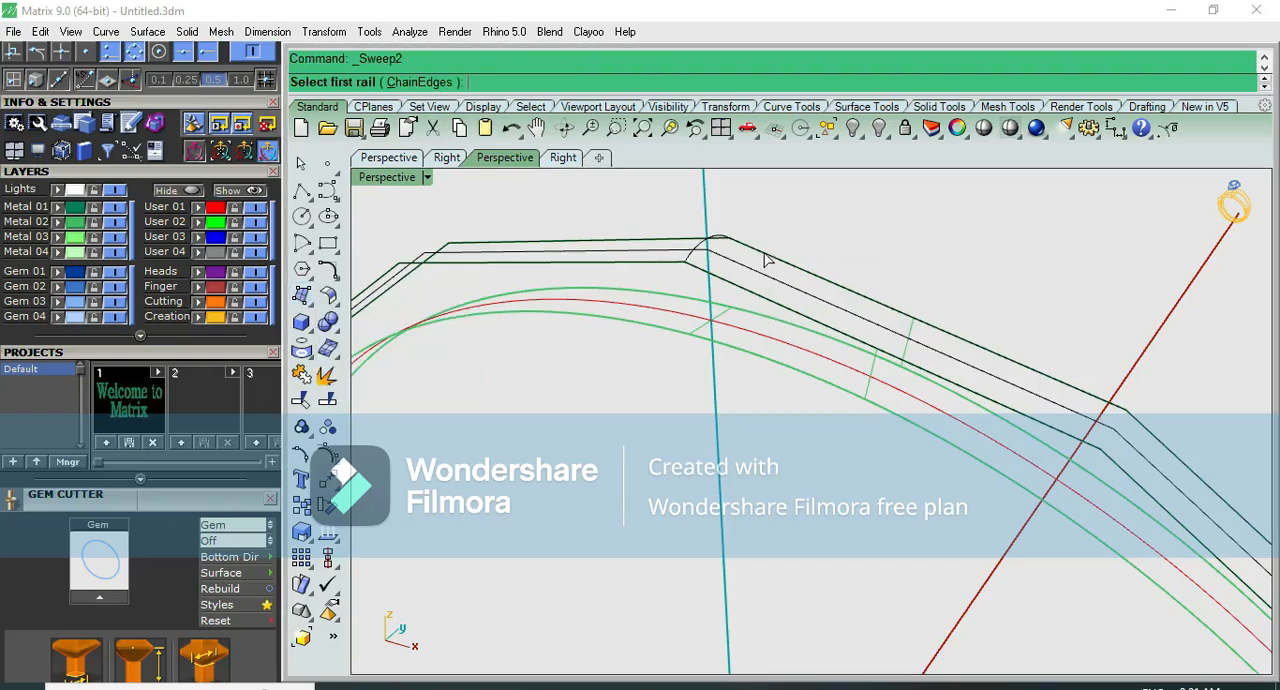
pyautogui.click(765, 258)
pyautogui.click(800, 298)
pyautogui.click(733, 291)
pyautogui.click(785, 331)
pyautogui.scroll(2, 710, 265)
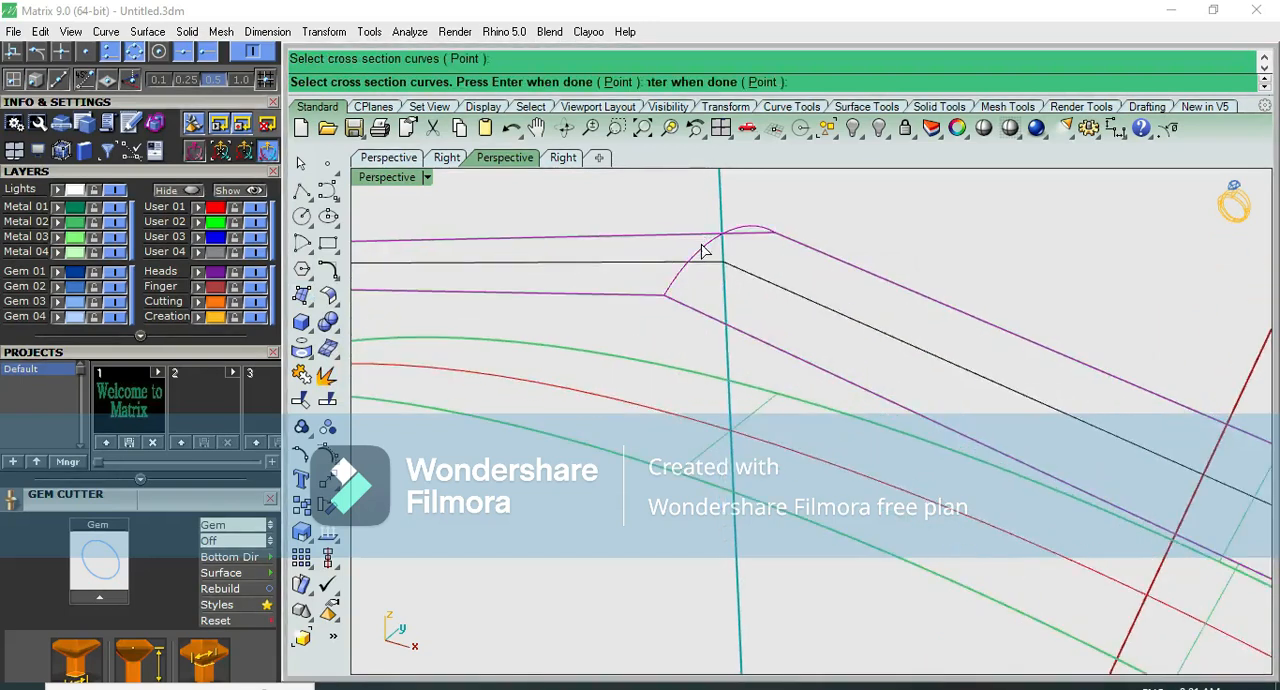
pyautogui.scroll(-2, 801, 270)
pyautogui.rightClick(818, 275)
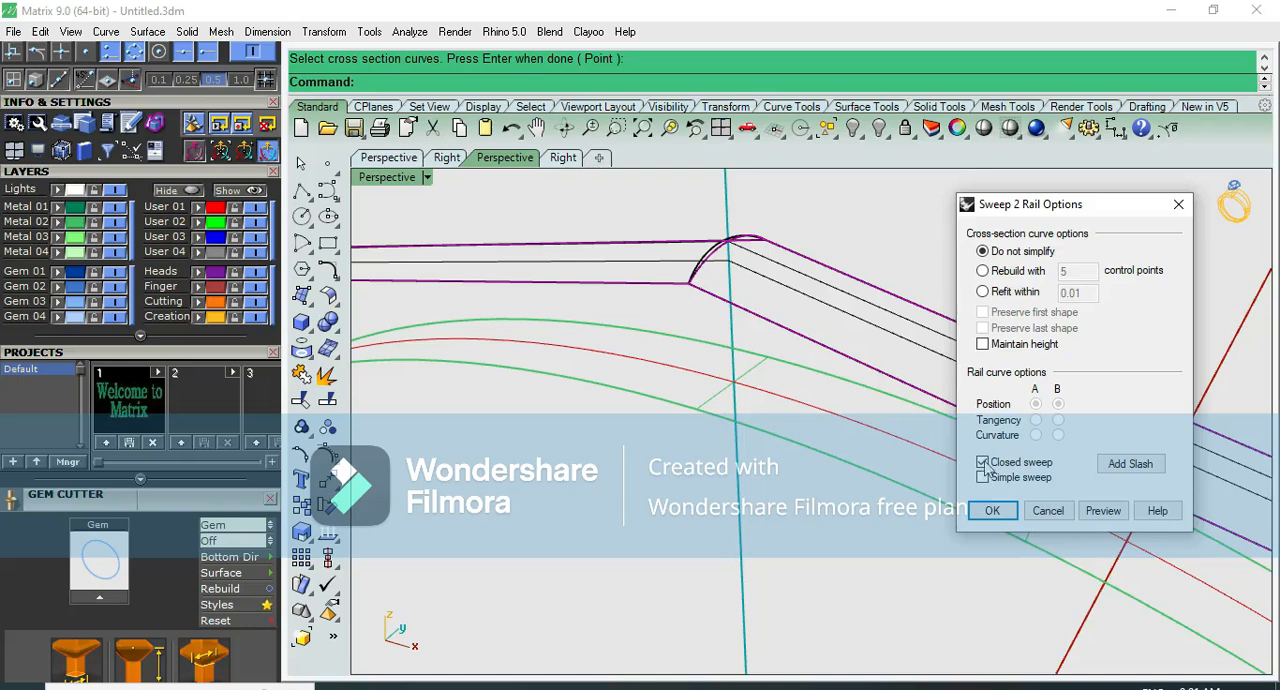
pyautogui.moveTo(777, 349); pyautogui.dragTo(900, 387, button='right')
pyautogui.scroll(-3, 786, 413)
pyautogui.scroll(4, 893, 415)
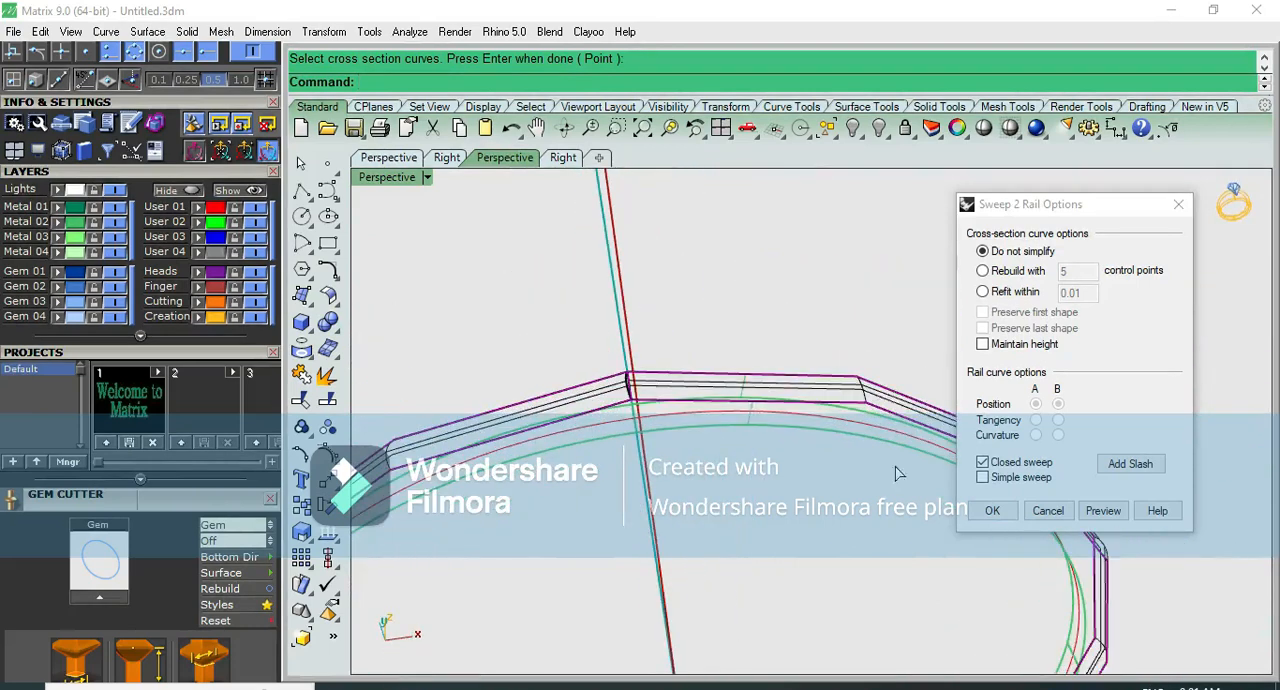
pyautogui.click(987, 511)
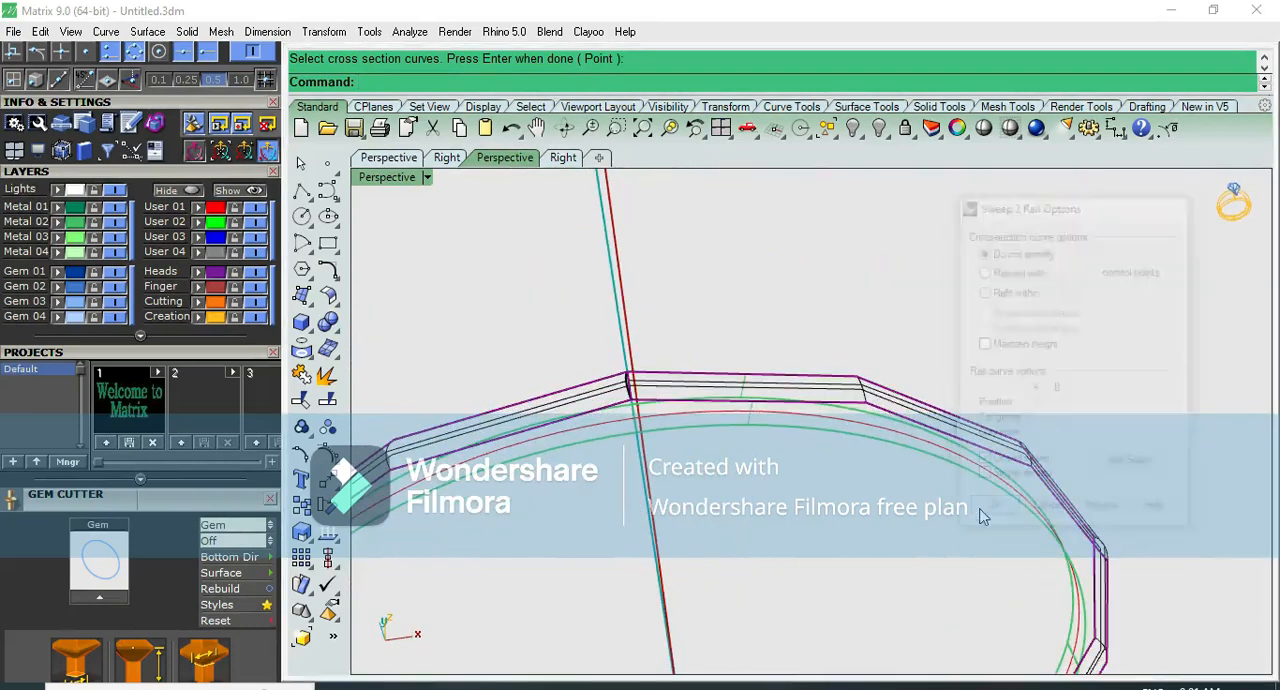
# - Inspect the swept faceted top and its corners shaded in the perspective and front views
pyautogui.scroll(1, 645, 385)
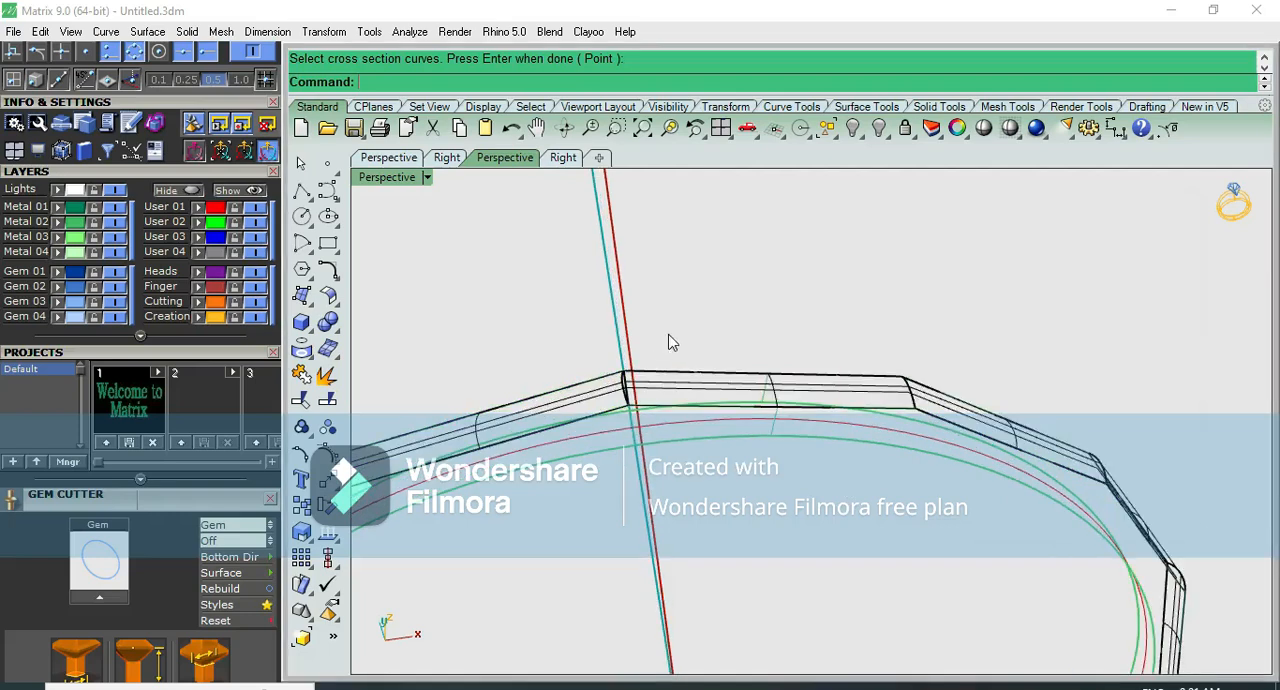
pyautogui.click(984, 133)
pyautogui.scroll(3, 666, 398)
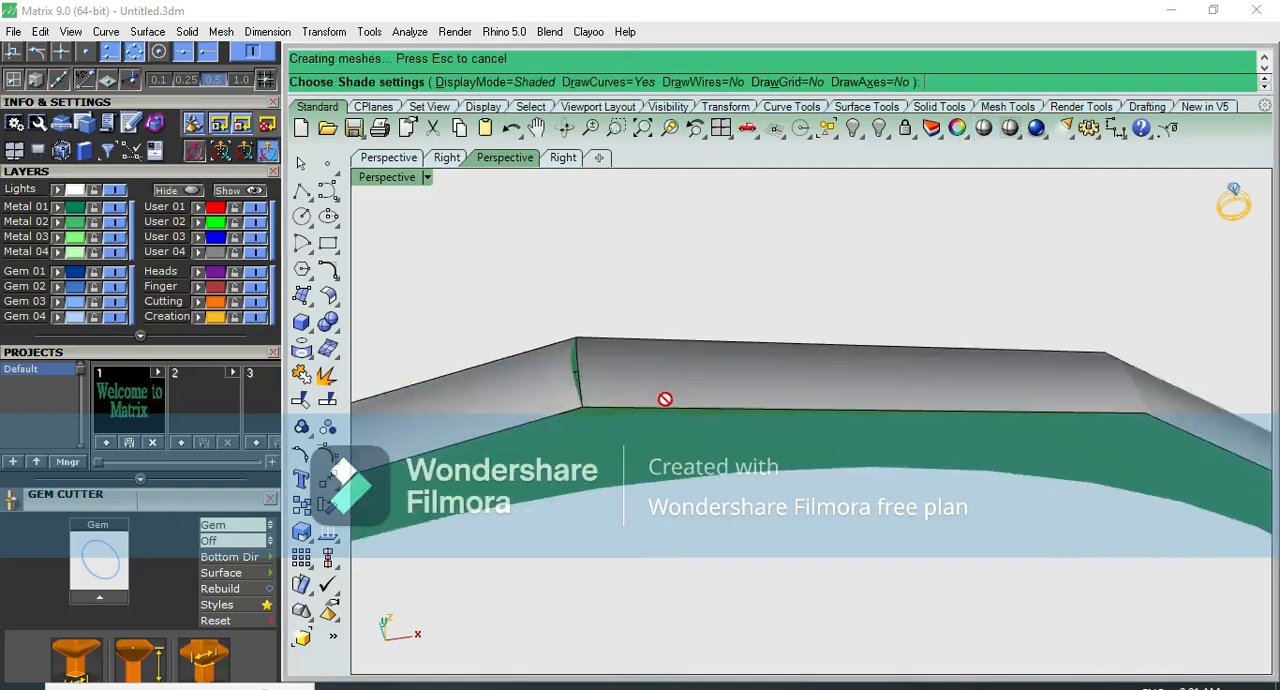
pyautogui.scroll(-5, 683, 343)
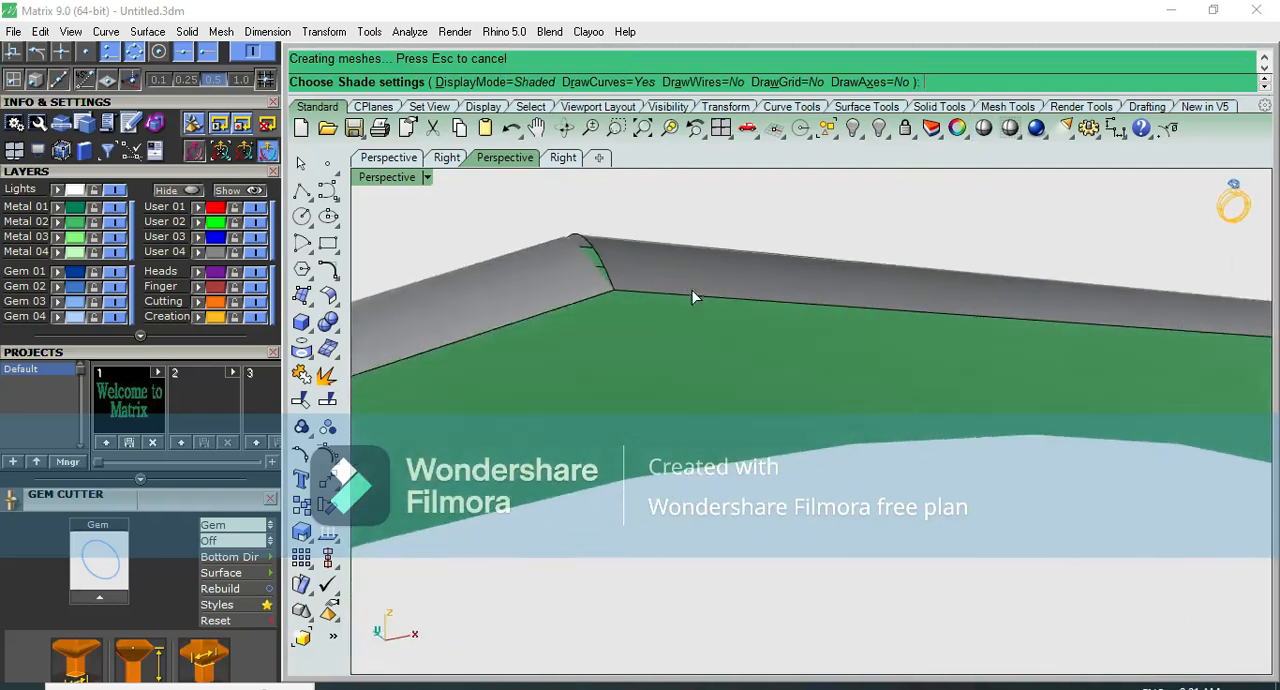
pyautogui.moveTo(578, 332)
pyautogui.mouseDown(button='right')
pyautogui.moveTo(471, 326)
pyautogui.moveTo(666, 269)
pyautogui.moveTo(729, 279)
pyautogui.mouseUp(button='right')
pyautogui.hotkey('ctrl', 'F2')
pyautogui.scroll(6, 843, 309)
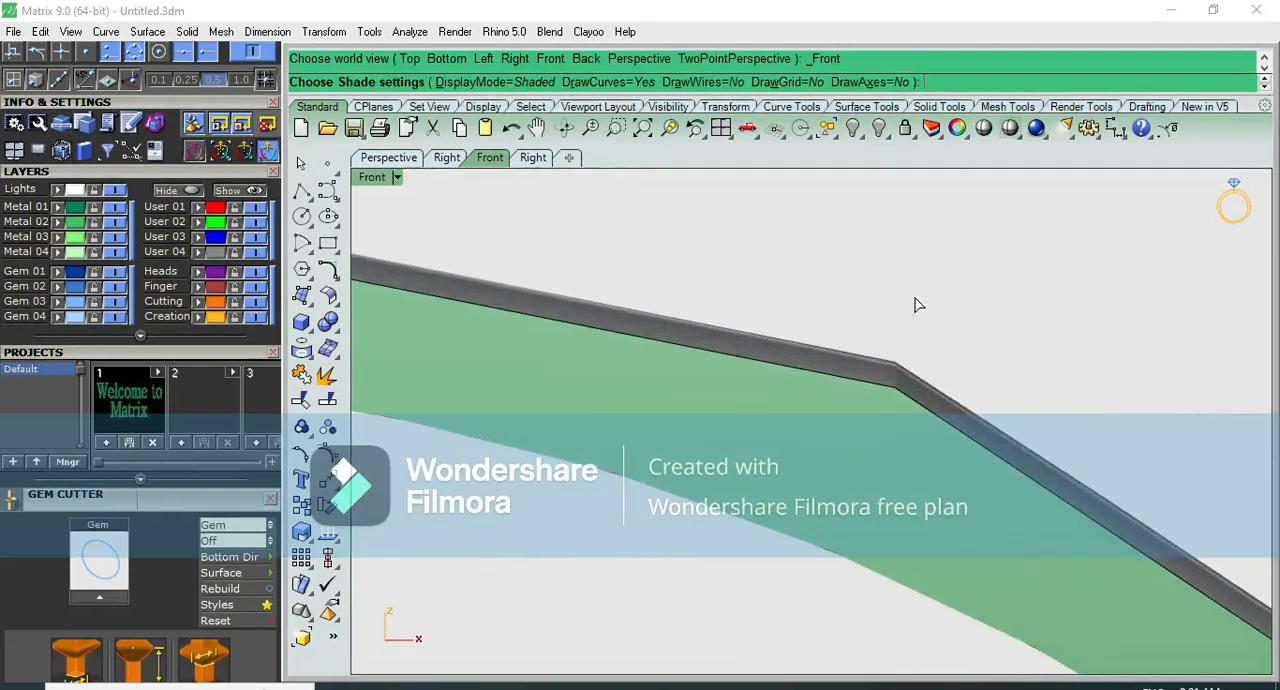
# - Return to the wireframe display and undo the two-rail sweep
pyautogui.hotkey('ctrl', 'alt', 'w')
pyautogui.scroll(-3, 920, 305)
pyautogui.scroll(-3, 920, 305)
pyautogui.scroll(1, 737, 295)
pyautogui.hotkey('ctrl', 'z')
pyautogui.scroll(3, 646, 275)
# - Polar-array the arched profile around the origin in the front view with 4 items over 360 degrees
pyautogui.click(608, 274)
pyautogui.scroll(-1, 735, 249)
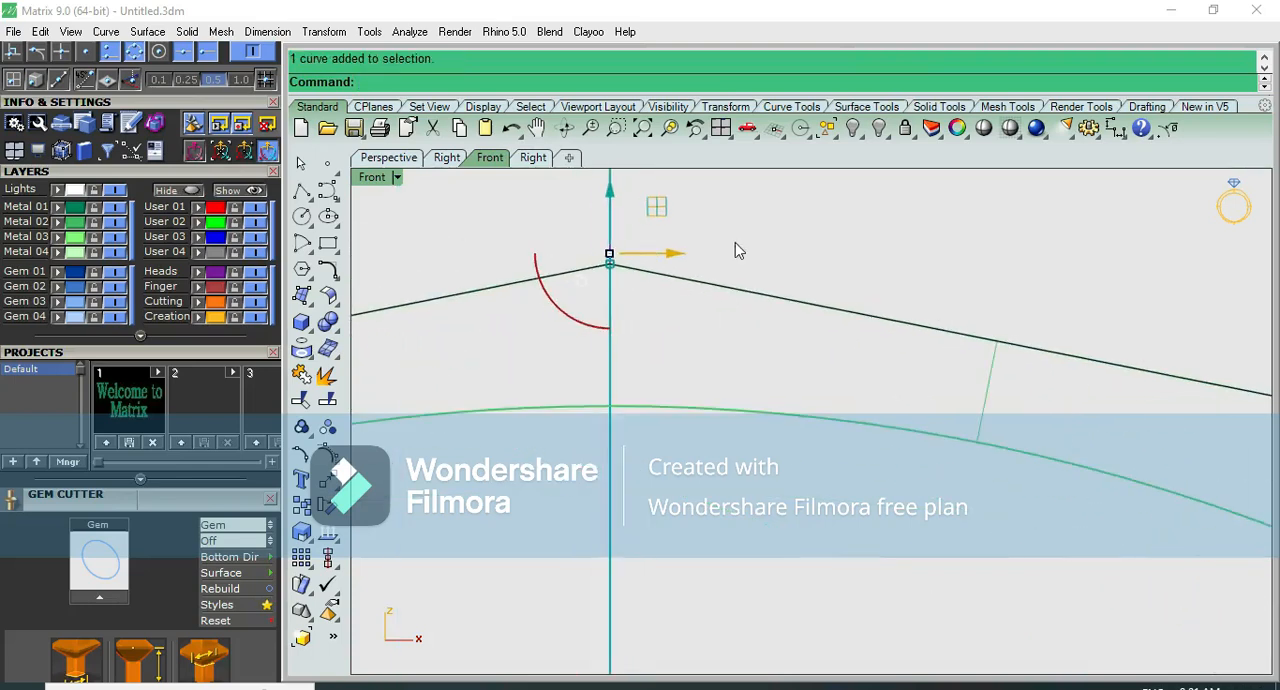
pyautogui.hotkey('ctrl', 'F4')
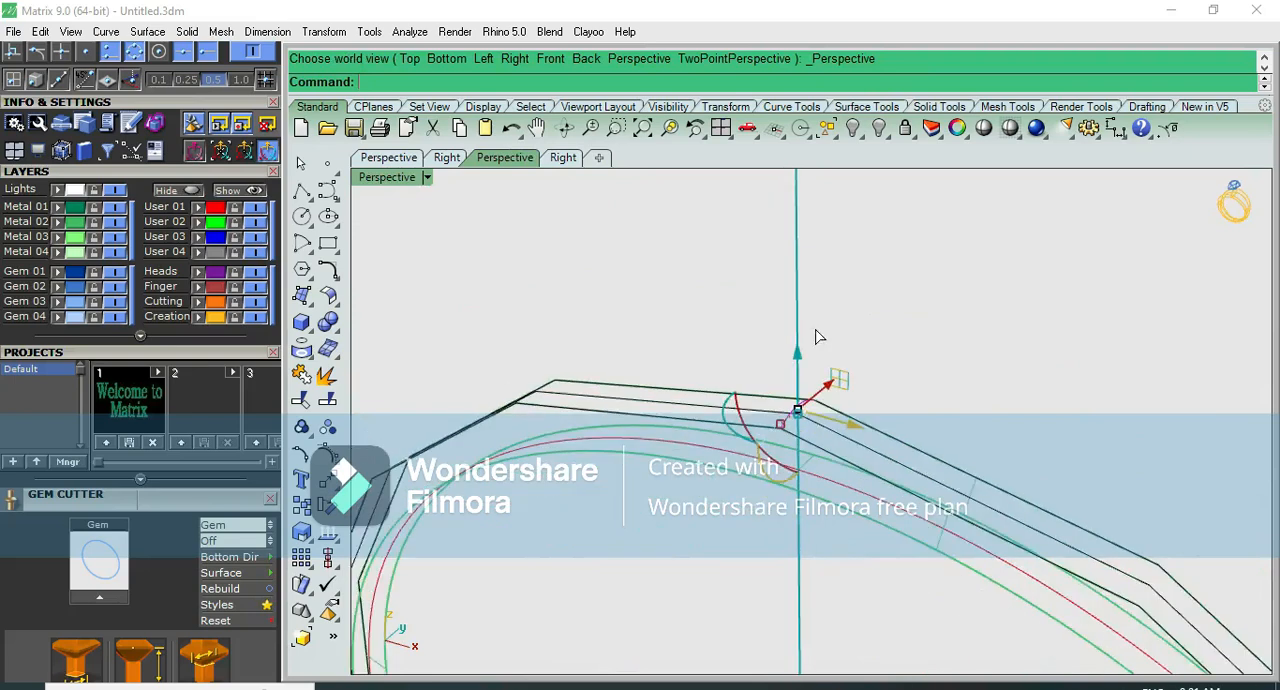
pyautogui.hotkey('ctrl', 'F2')
pyautogui.moveTo(870, 362); pyautogui.dragTo(849, 343, button='right')
pyautogui.write('arraypolar')
pyautogui.press('Return')
pyautogui.write('0')
pyautogui.press('Return')
pyautogui.write('4')
pyautogui.press('Return')
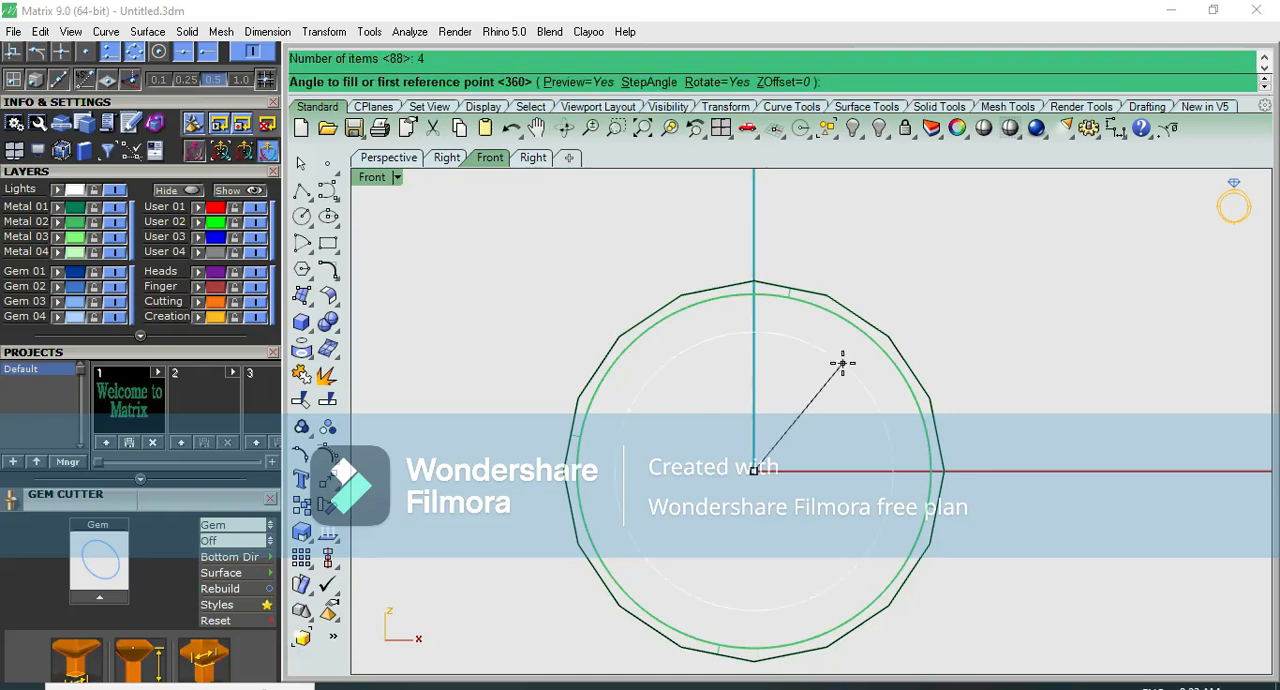
pyautogui.press('Return')
pyautogui.press('Return')
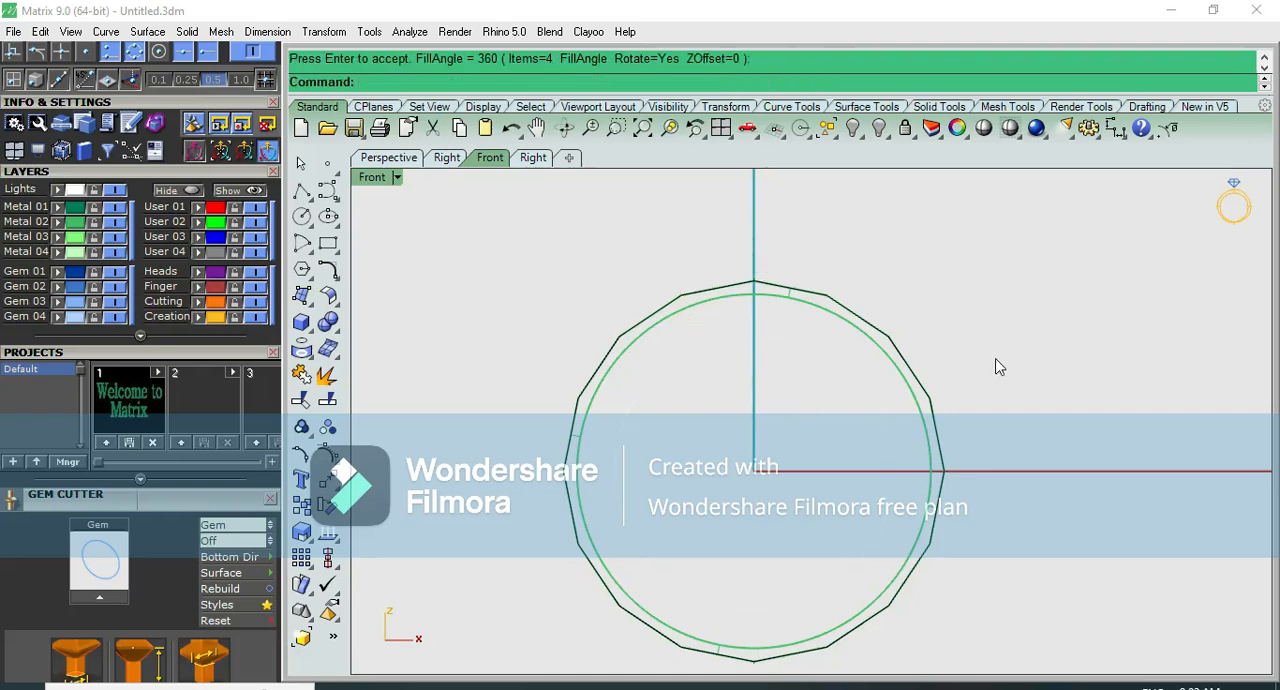
# - Start a two-rail sweep with both duplicated border curves of the faceted band as rails
pyautogui.press('F4')
pyautogui.scroll(-7, 767, 464)
pyautogui.scroll(7, 738, 226)
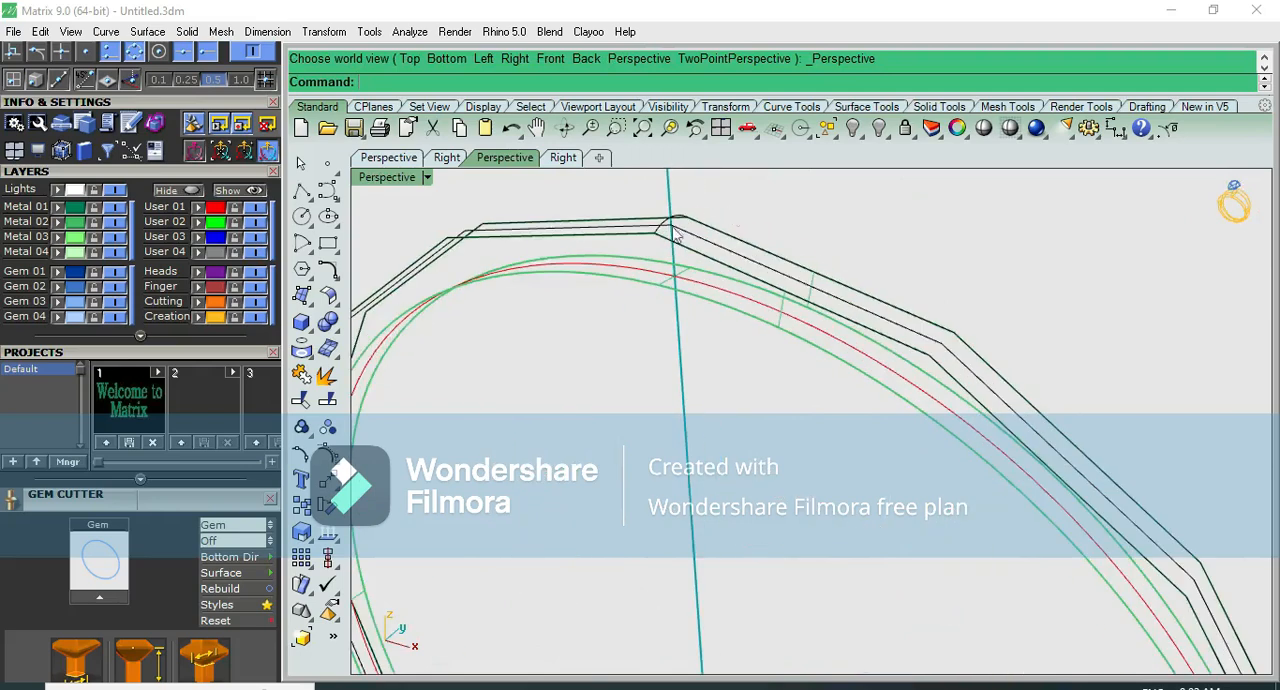
pyautogui.click(298, 307)
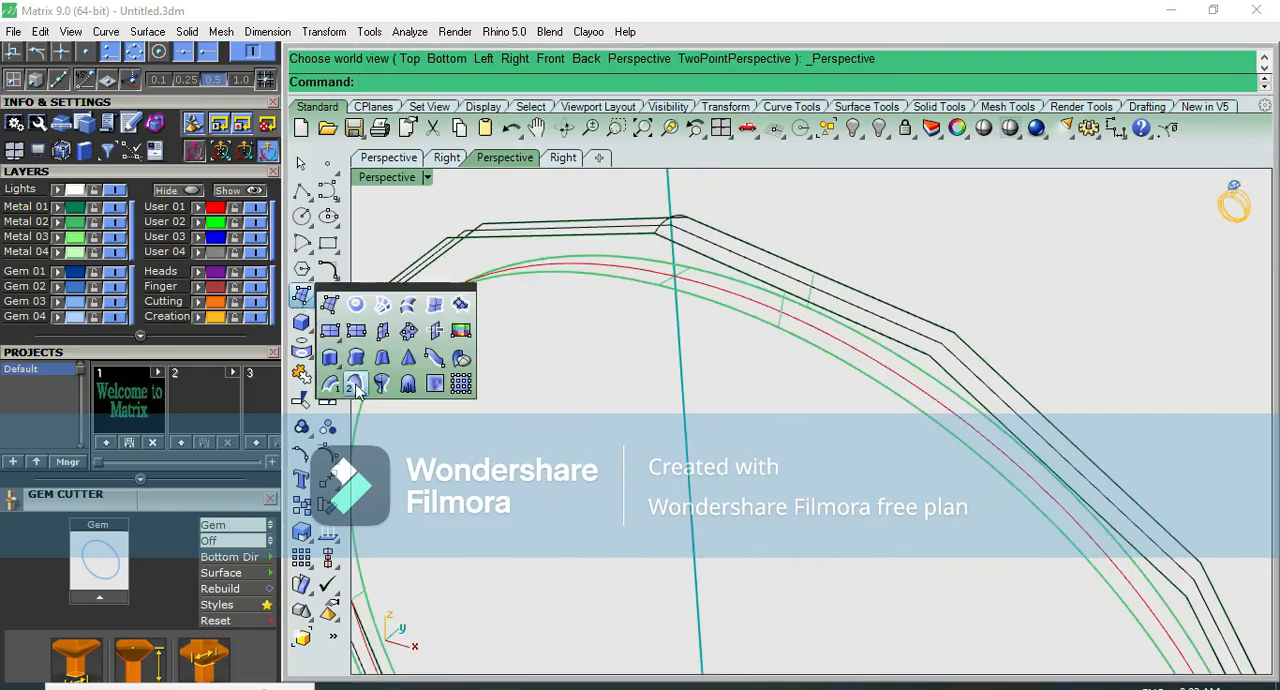
pyautogui.click(358, 391)
pyautogui.click(740, 250)
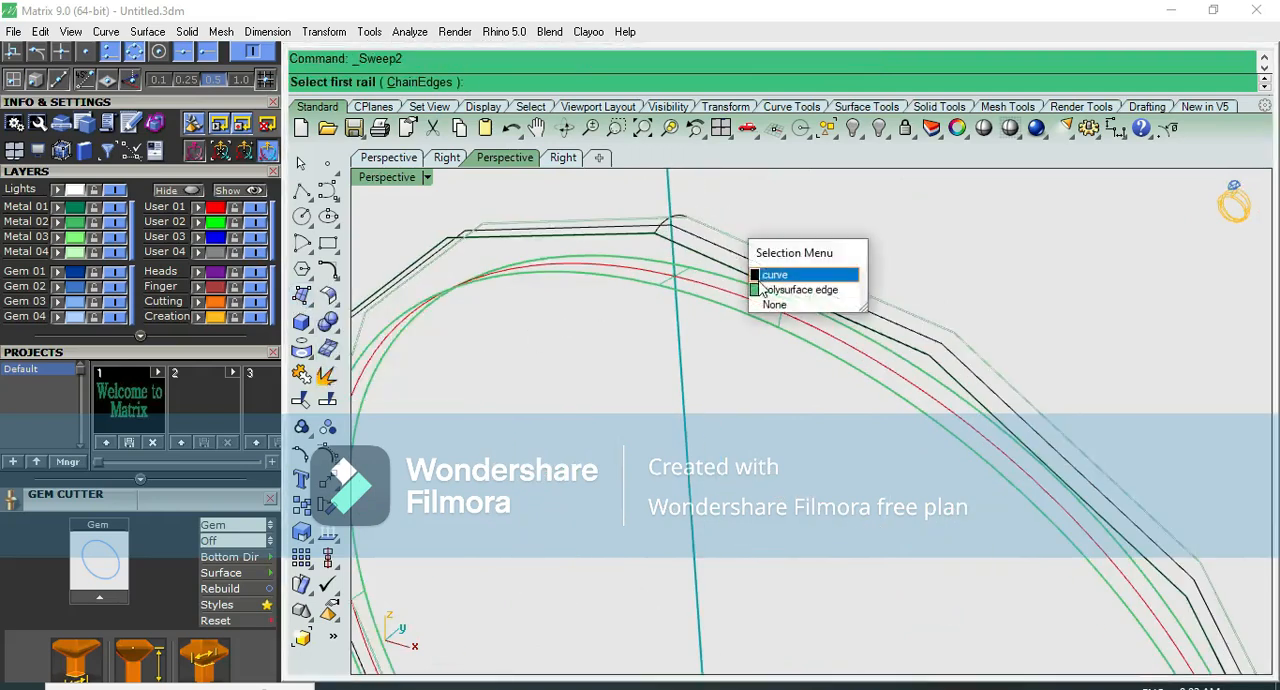
pyautogui.click(773, 271)
pyautogui.click(737, 293)
pyautogui.click(770, 312)
# - Add the arrayed arched profiles around the band as cross sections and create the open two-rail sweep
pyautogui.scroll(5, 695, 222)
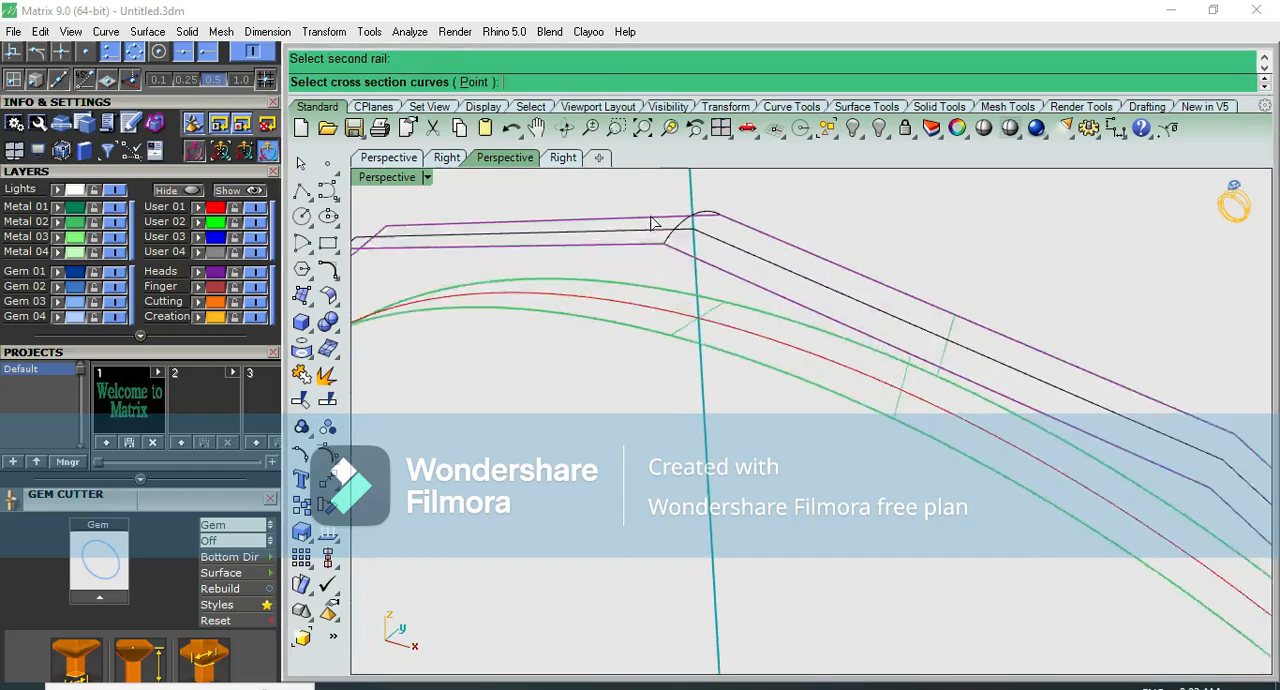
pyautogui.scroll(-12, 792, 232)
pyautogui.scroll(8, 525, 500)
pyautogui.click(535, 480)
pyautogui.scroll(-8, 655, 343)
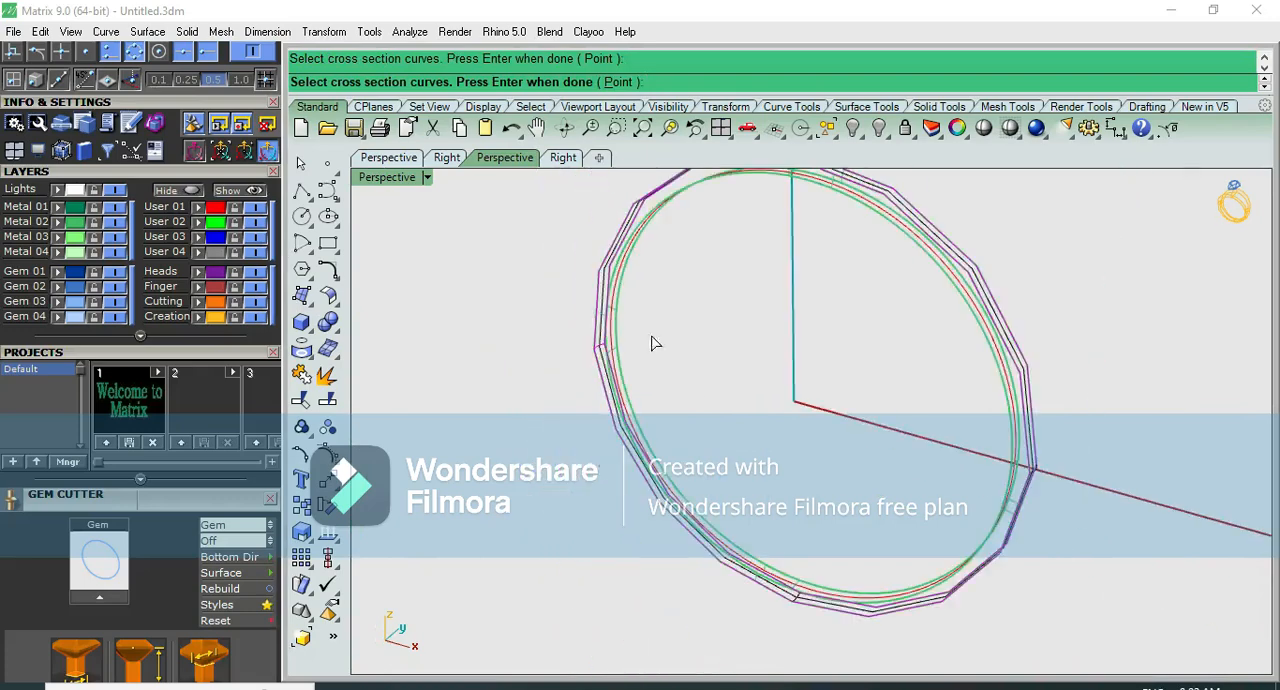
pyautogui.scroll(8, 792, 597)
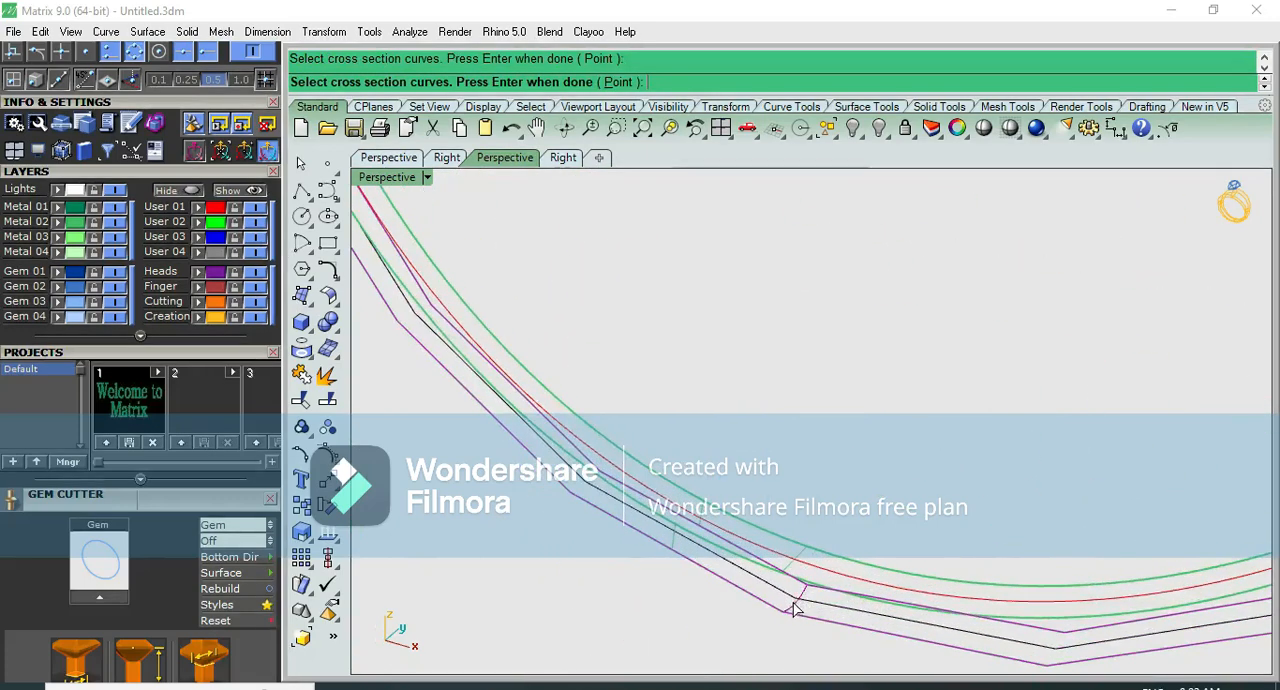
pyautogui.scroll(-5, 793, 608)
pyautogui.scroll(8, 889, 362)
pyautogui.scroll(-8, 889, 362)
pyautogui.scroll(-3, 864, 353)
pyautogui.hotkey('ctrl', 'F3')
pyautogui.moveTo(763, 312); pyautogui.dragTo(756, 367, button='right')
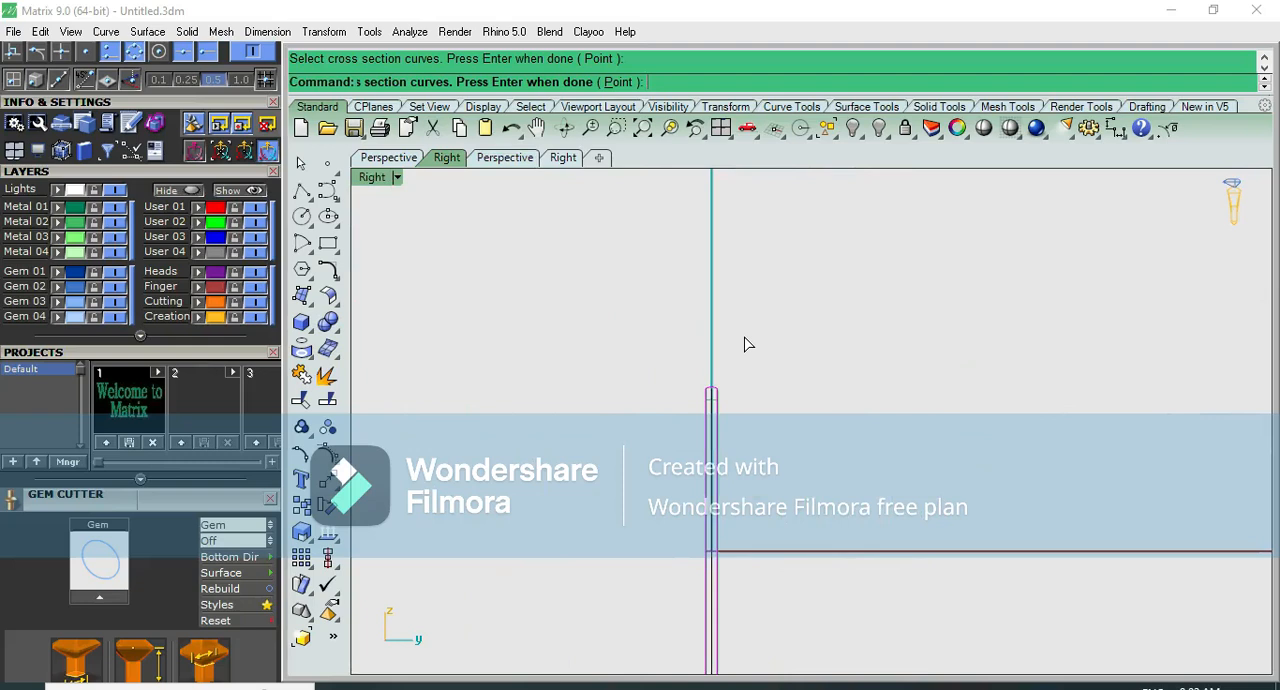
# - Inspect the coverage of the swept outer surface around the whole band, shaded in perspective
pyautogui.hotkey('ctrl', 'F4')
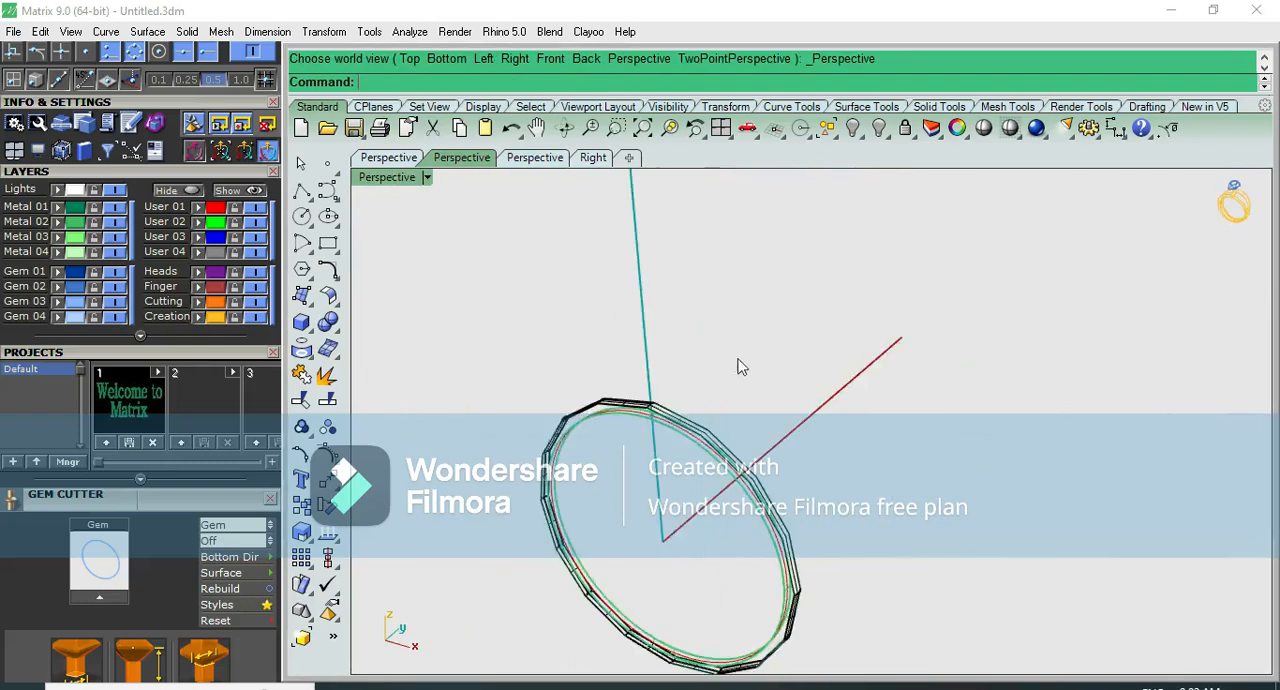
pyautogui.scroll(3, 735, 380)
pyautogui.click(983, 127)
pyautogui.moveTo(903, 194)
pyautogui.mouseDown(button='right')
pyautogui.moveTo(671, 486)
pyautogui.moveTo(649, 457)
pyautogui.moveTo(837, 670)
pyautogui.moveTo(831, 617)
pyautogui.moveTo(677, 409)
pyautogui.moveTo(649, 540)
pyautogui.moveTo(655, 575)
pyautogui.mouseUp(button='right')
pyautogui.scroll(5, 820, 363)
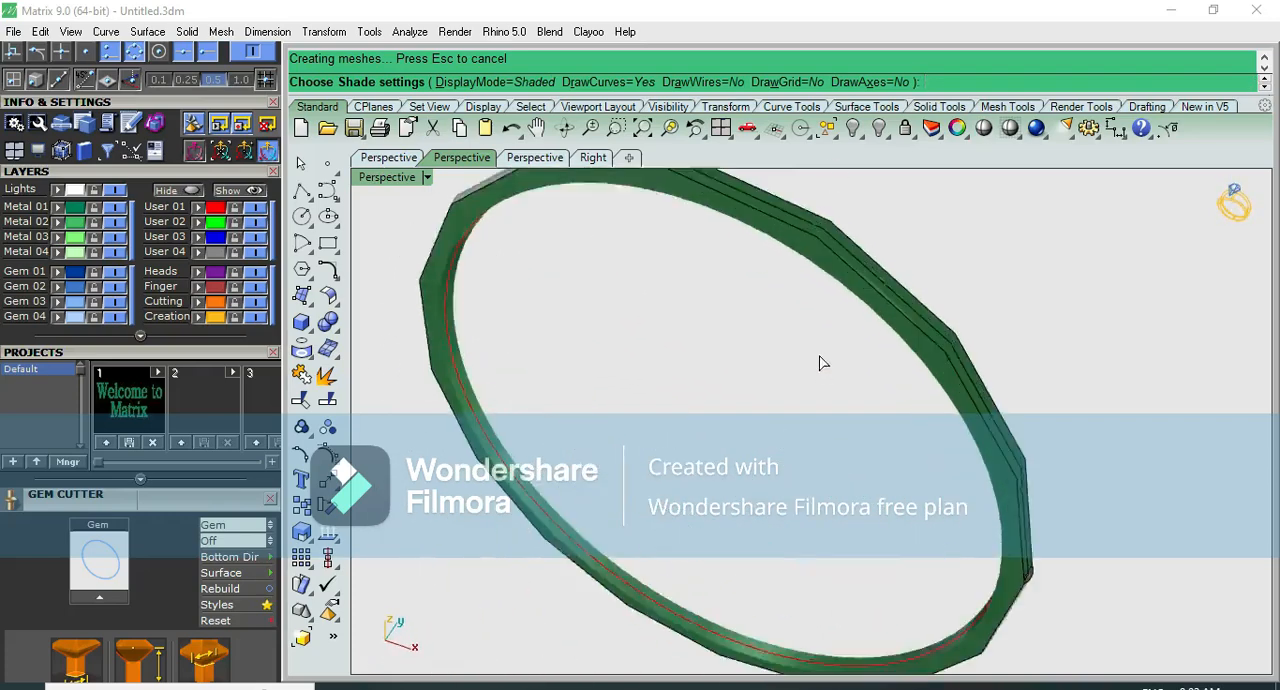
pyautogui.press('Escape')
pyautogui.scroll(-5, 886, 228)
pyautogui.scroll(5, 867, 222)
pyautogui.scroll(-7, 549, 532)
pyautogui.scroll(5, 659, 376)
# - Start another two-rail sweep along the same two border curves for the uncovered quarter of the band
pyautogui.click(305, 318)
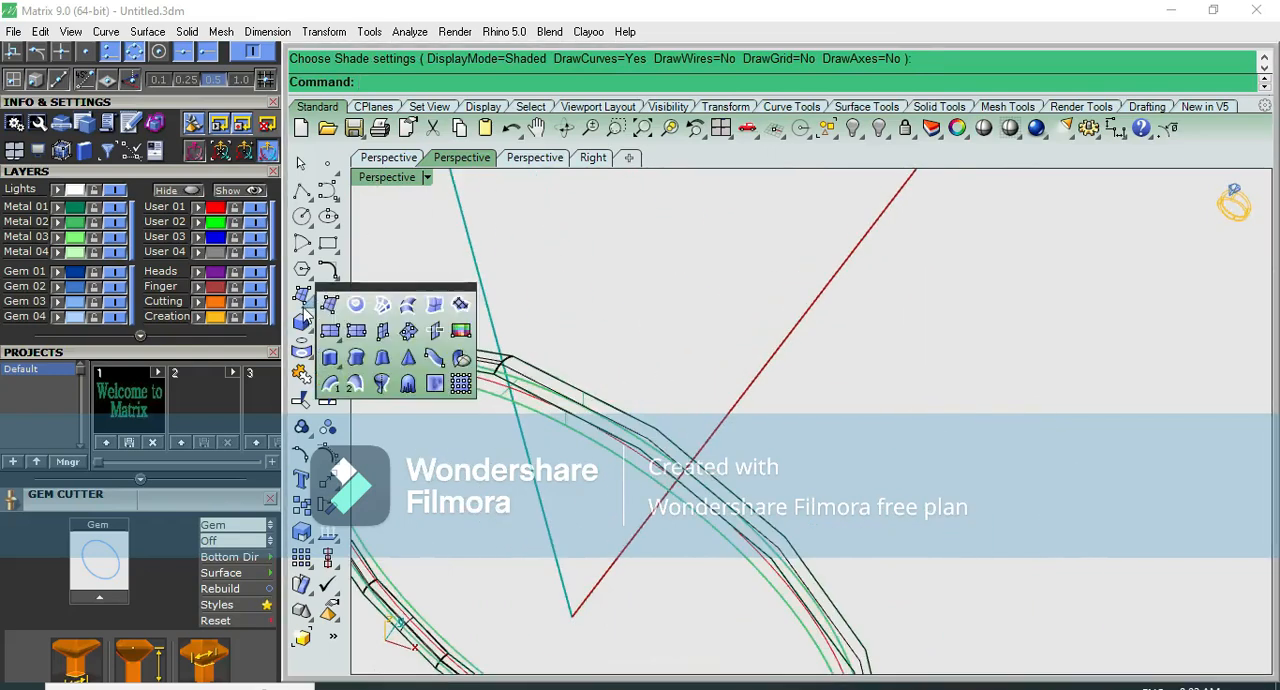
pyautogui.click(356, 386)
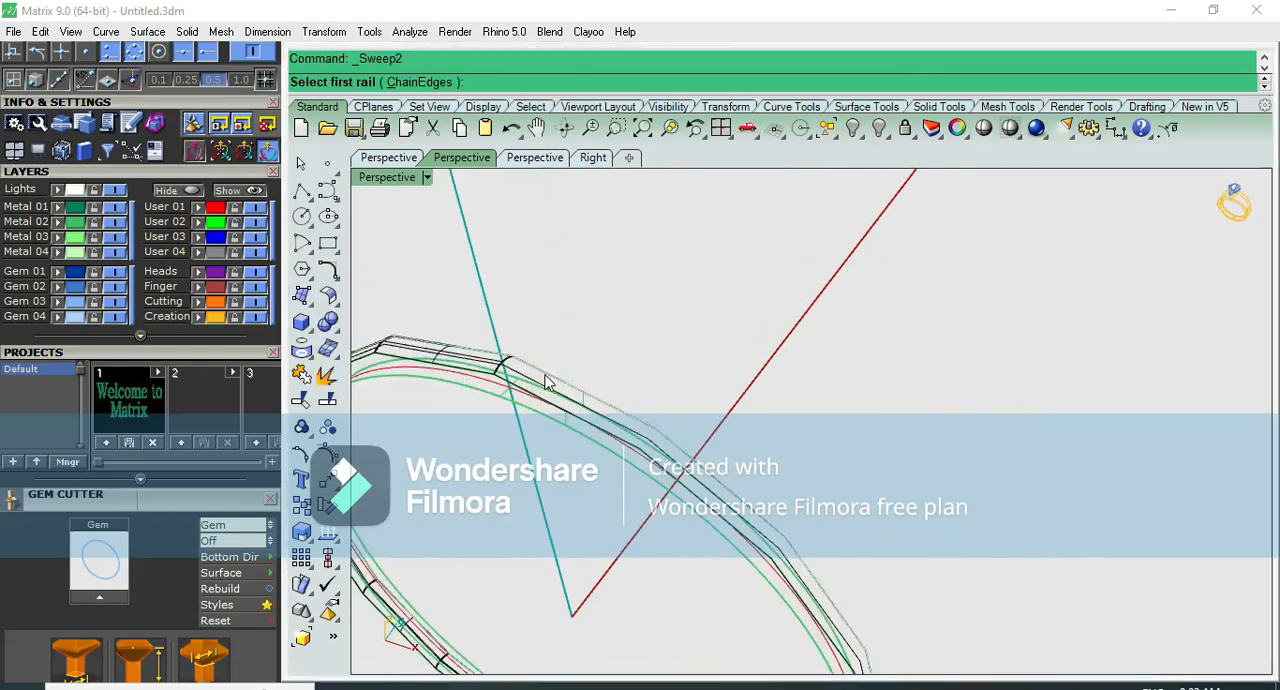
pyautogui.click(568, 388)
pyautogui.click(590, 428)
pyautogui.scroll(4, 590, 428)
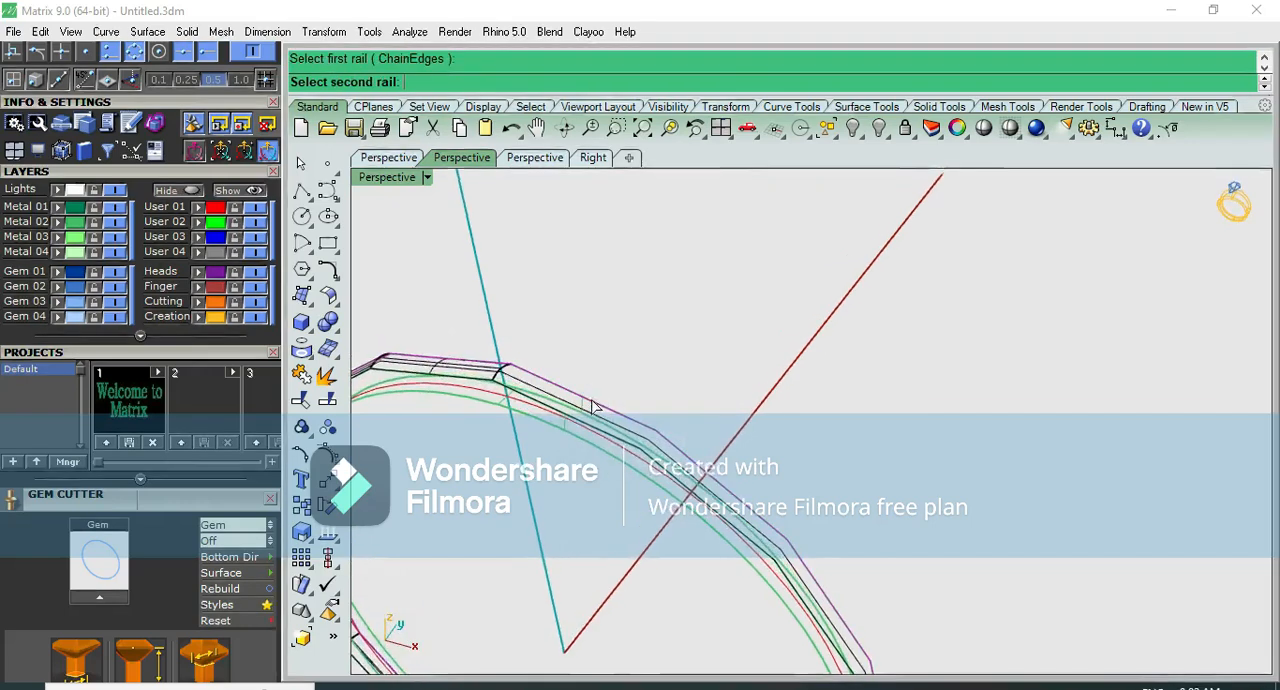
pyautogui.click(579, 445)
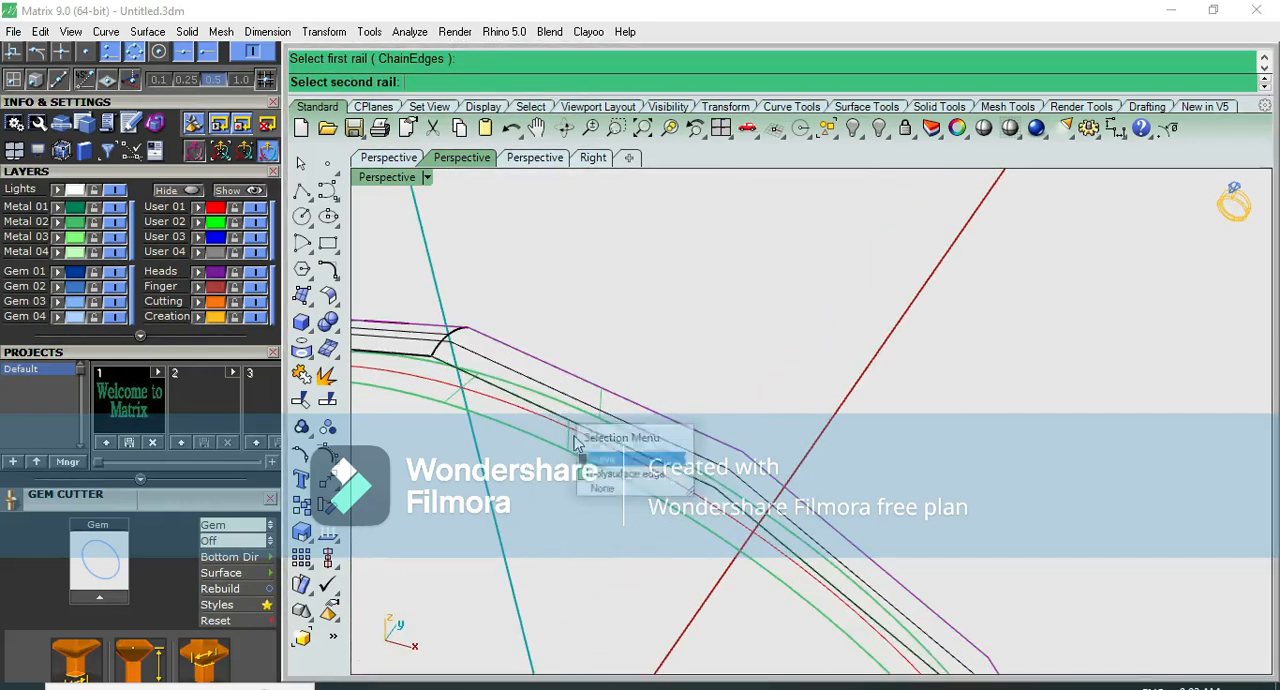
pyautogui.click(597, 460)
# - Use the arched profiles at both ends of the uncovered quarter as cross sections and create the sweep with Do not simplify
pyautogui.click(460, 340)
pyautogui.click(509, 385)
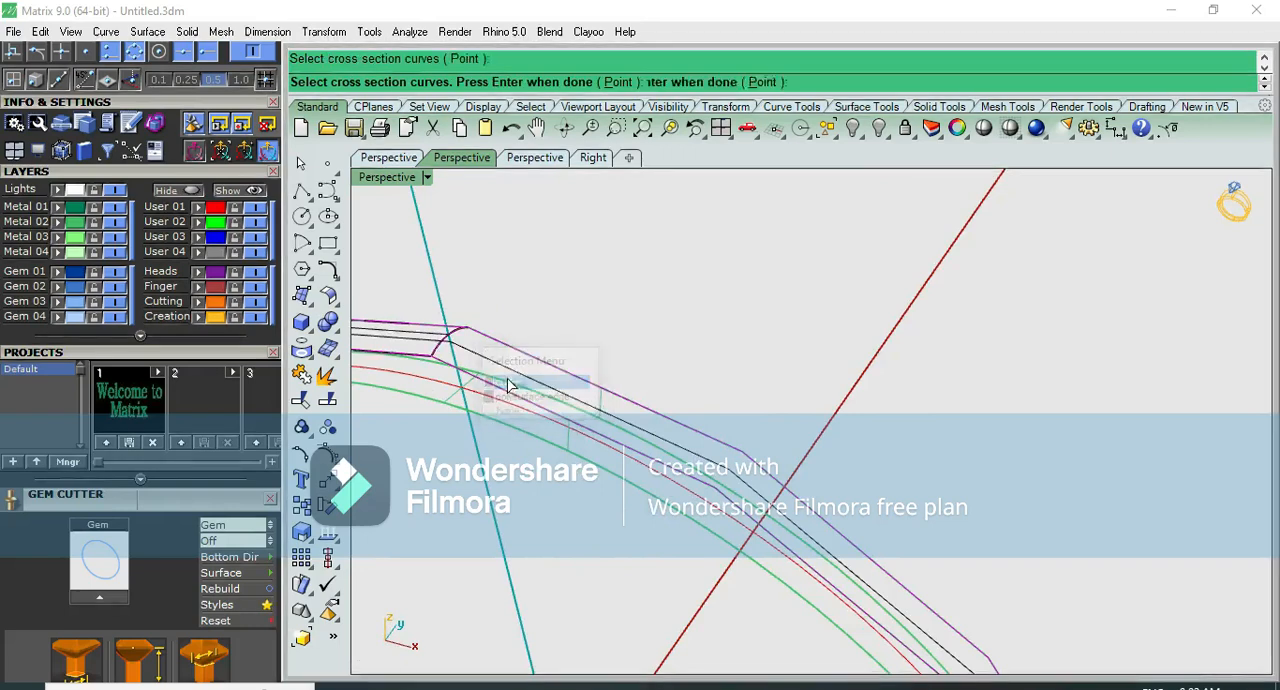
pyautogui.scroll(-3, 690, 350)
pyautogui.scroll(-2, 882, 509)
pyautogui.scroll(7, 851, 544)
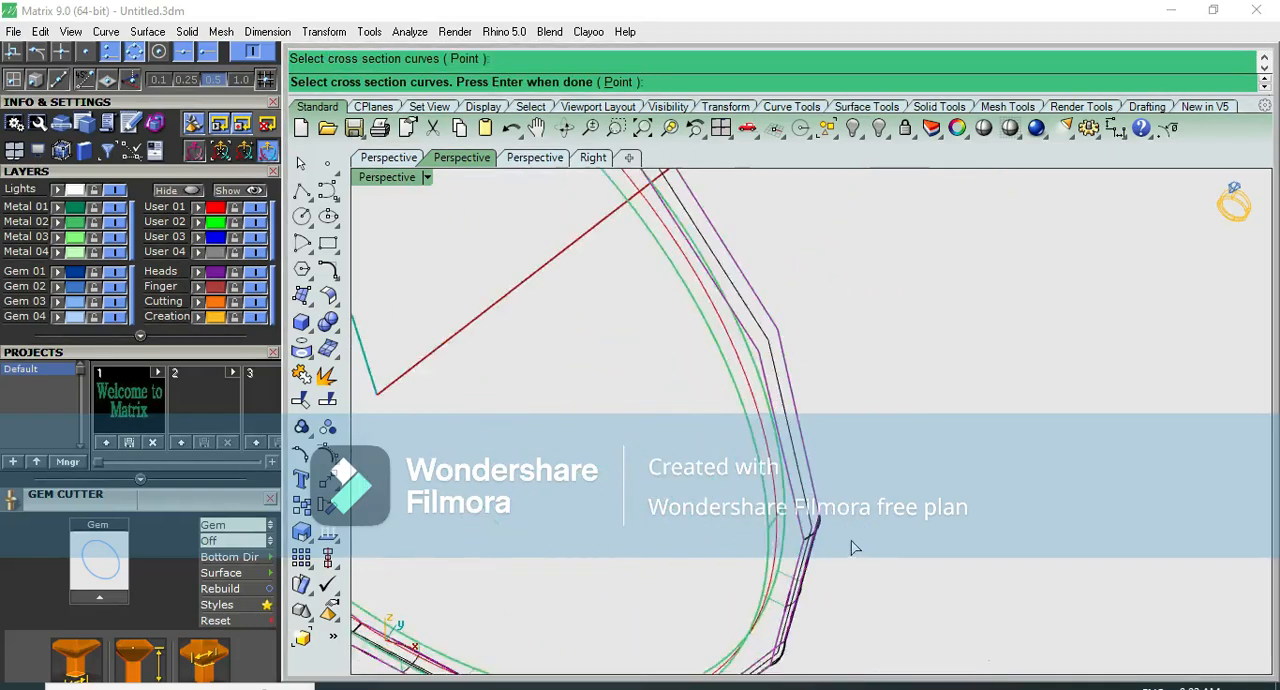
pyautogui.click(757, 537)
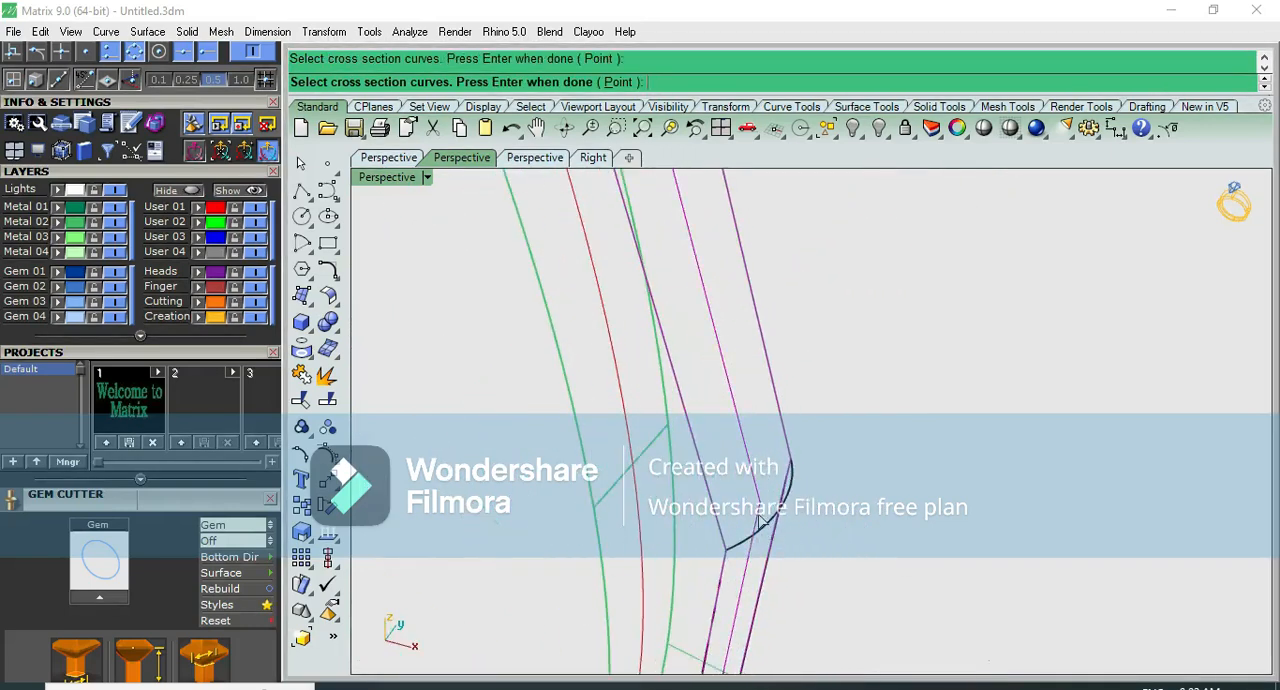
pyautogui.click(759, 516)
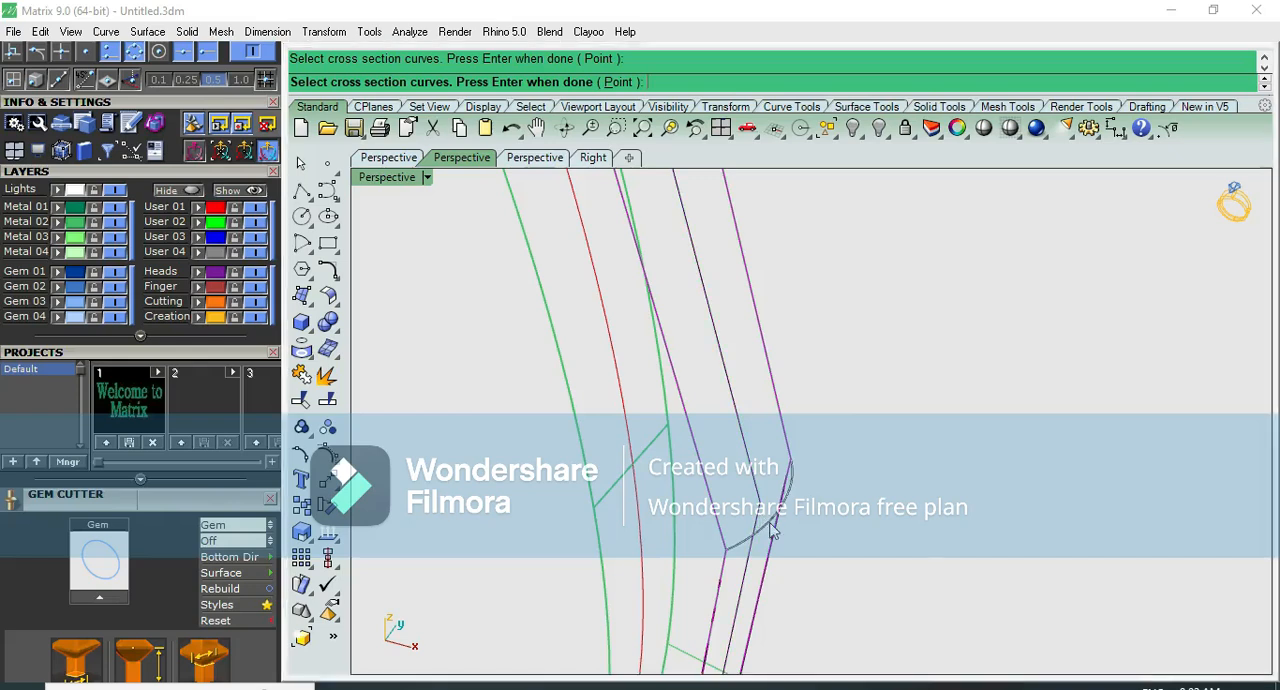
pyautogui.click(773, 530)
pyautogui.click(835, 571)
pyautogui.press('Return')
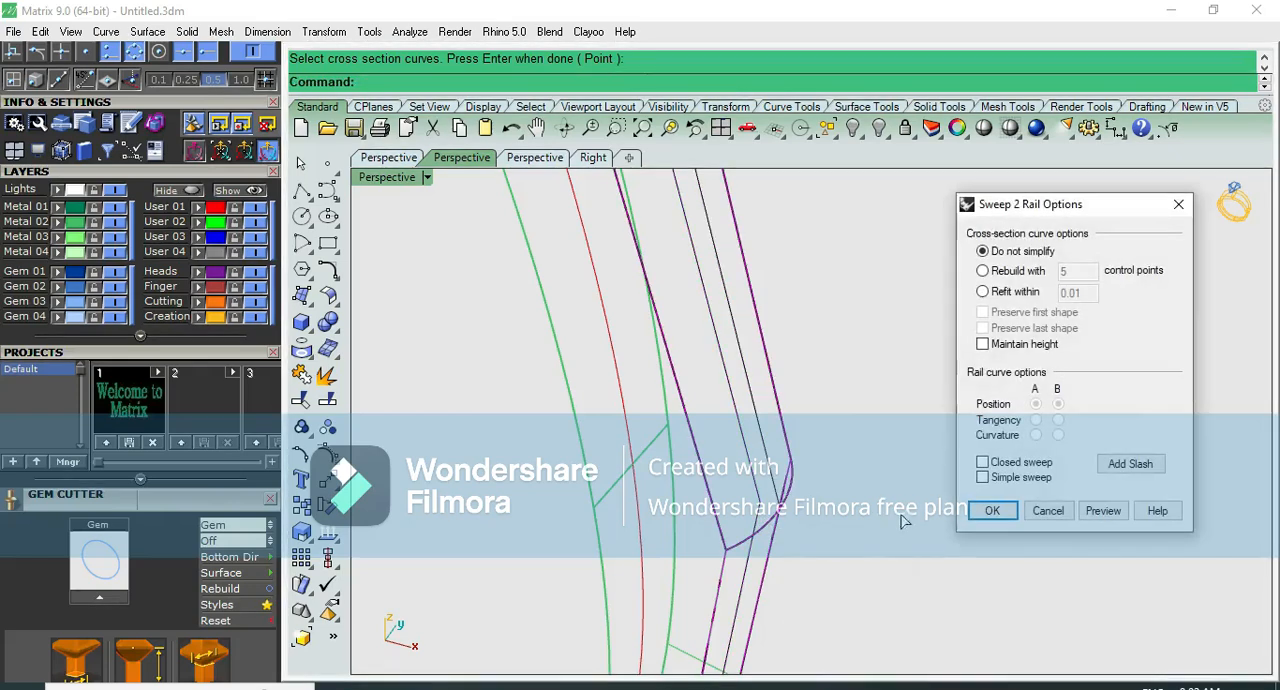
pyautogui.click(978, 514)
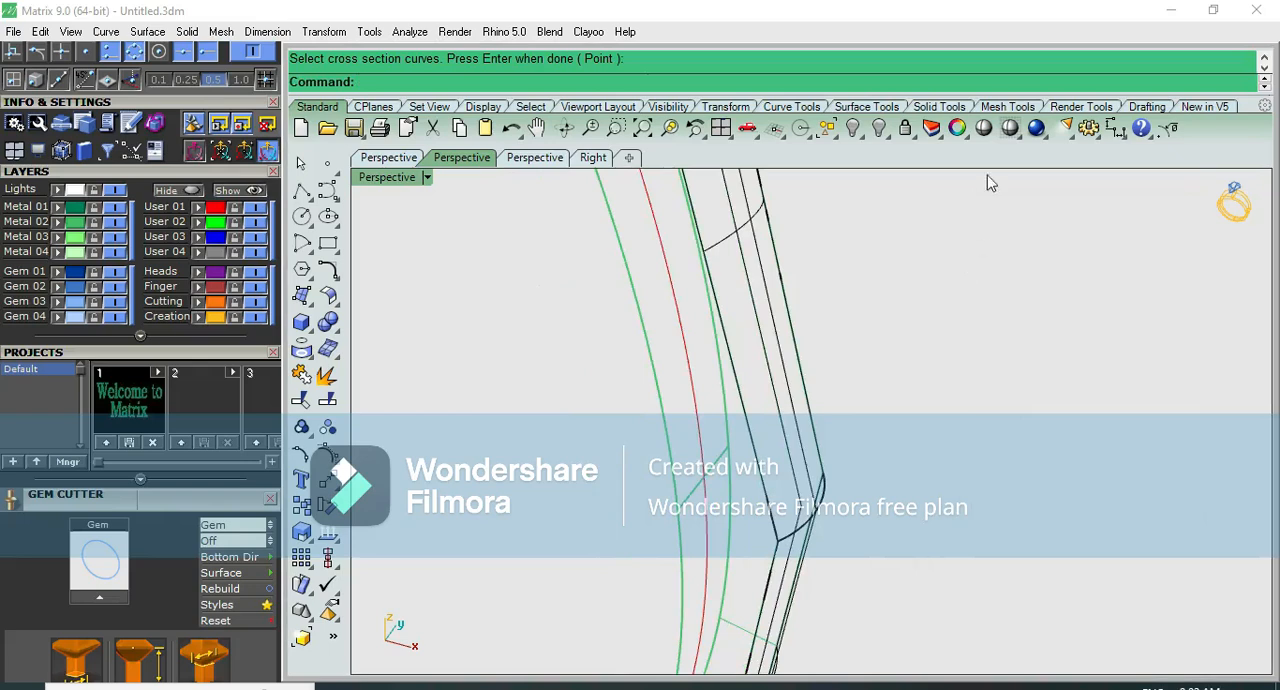
# - Join the faceted band and both swept surfaces into one closed polysurface
pyautogui.click(983, 135)
pyautogui.press('Escape')
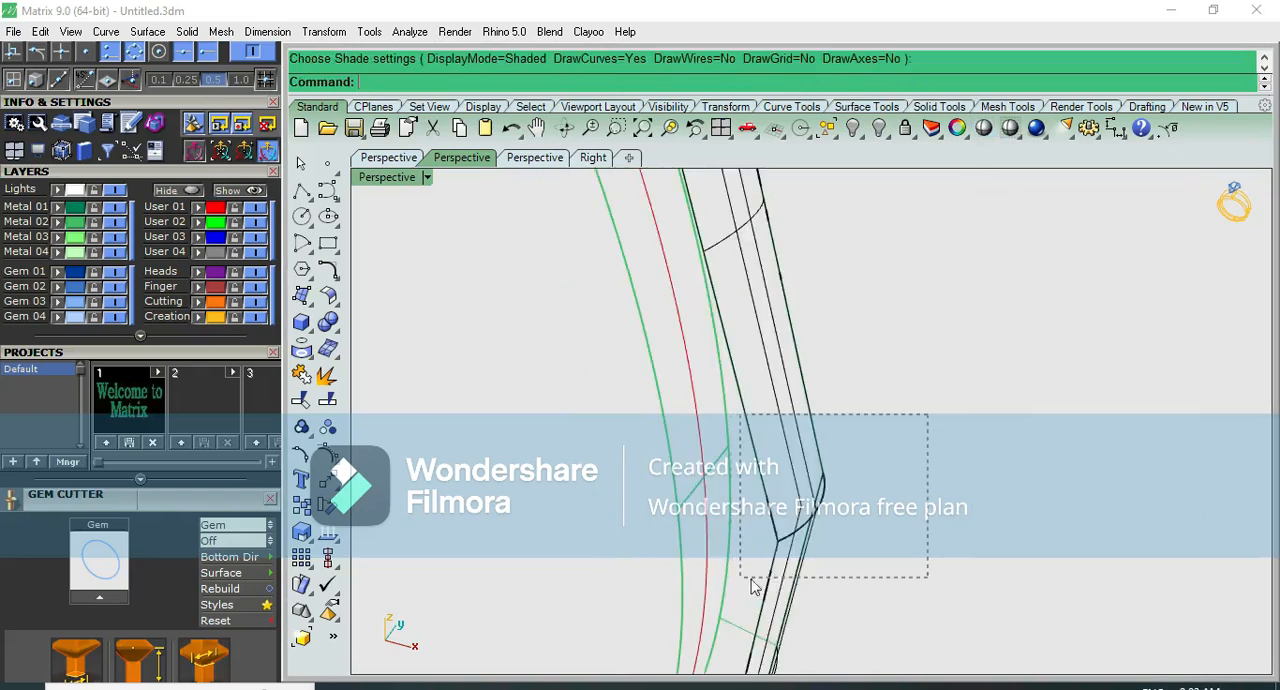
pyautogui.moveTo(752, 587); pyautogui.dragTo(758, 585)
pyautogui.click(301, 374)
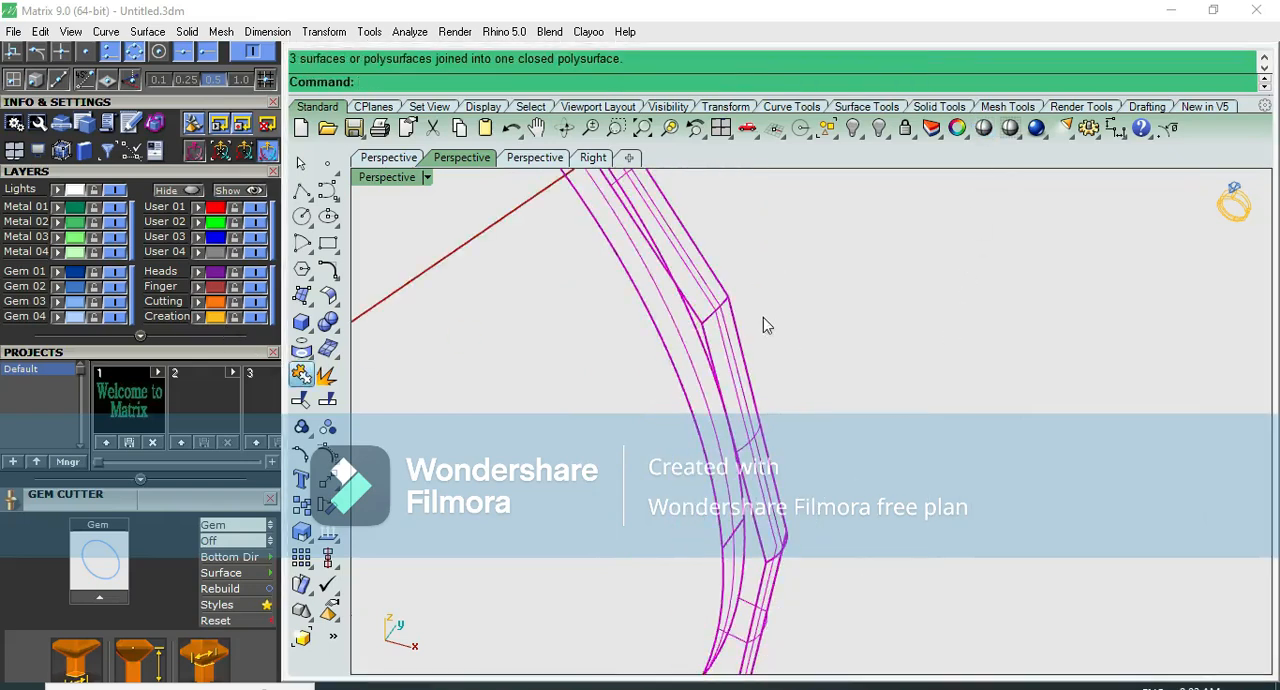
pyautogui.click(781, 416)
pyautogui.click(843, 376)
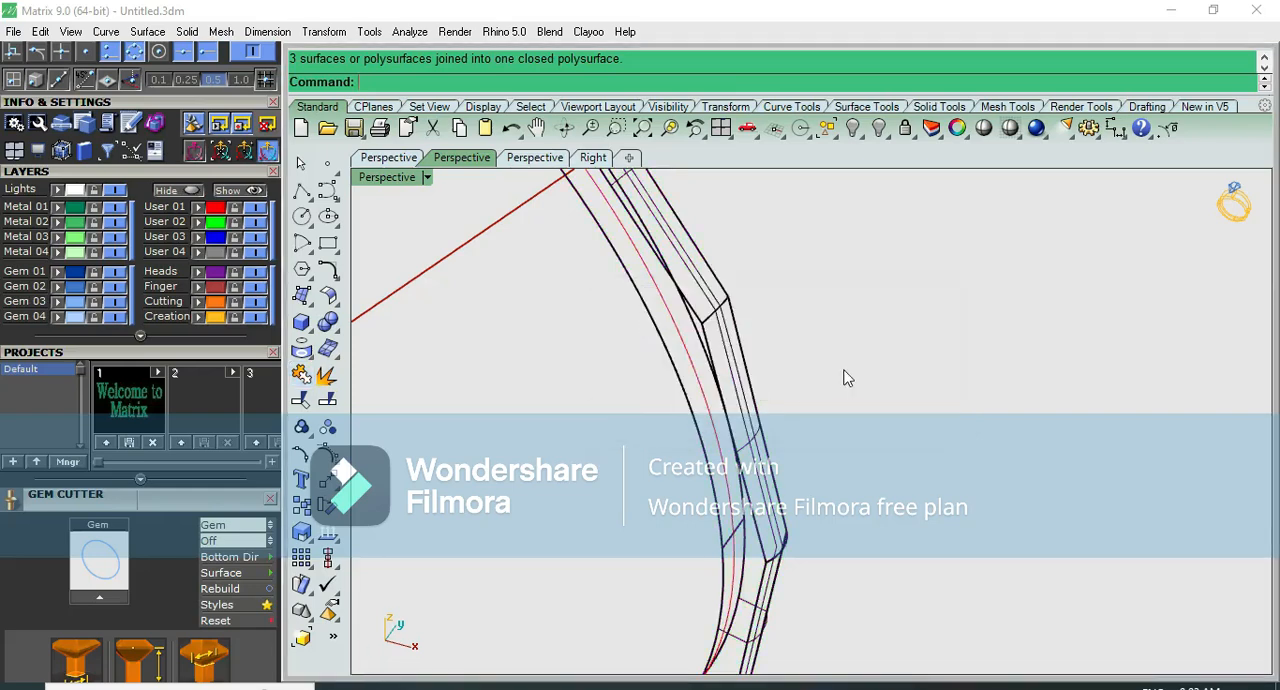
# - Check the joined bangle shaded, and assign the closed polysurface to the Metal 02 layer
pyautogui.click(984, 133)
pyautogui.scroll(-12, 784, 372)
pyautogui.scroll(2, 749, 266)
pyautogui.scroll(2, 600, 331)
pyautogui.scroll(6, 612, 318)
pyautogui.press('Escape')
pyautogui.click(886, 280)
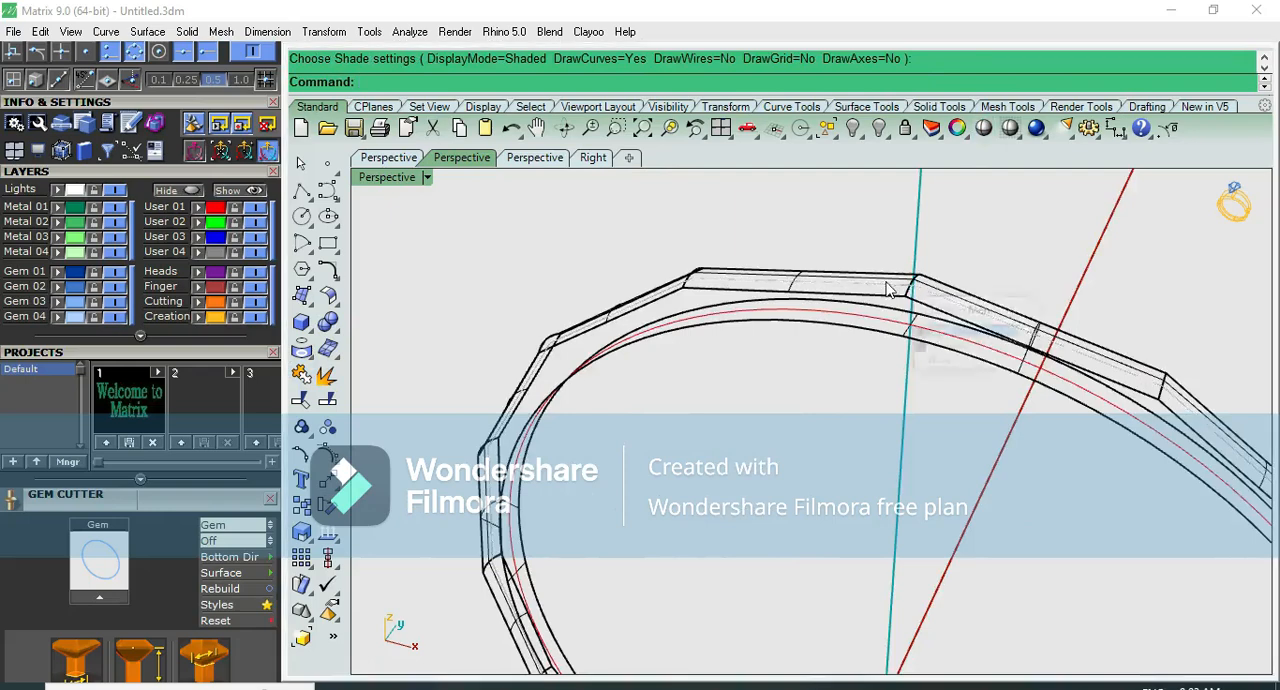
pyautogui.click(938, 352)
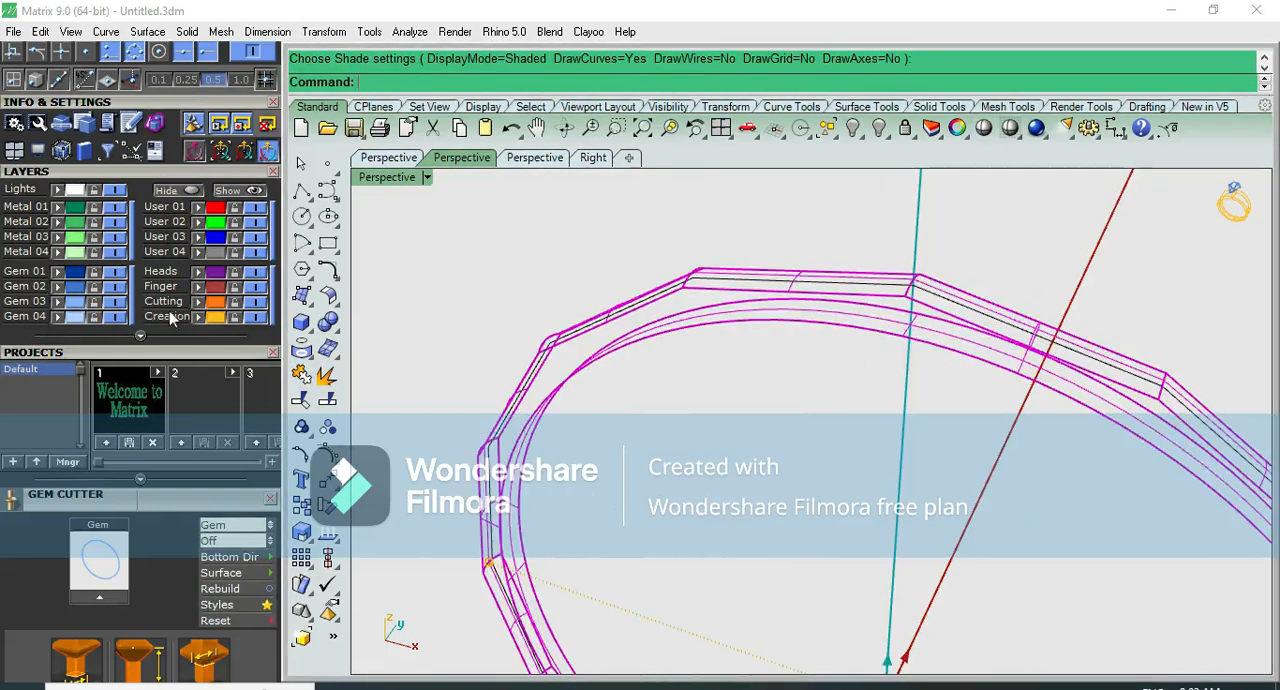
pyautogui.click(61, 219)
pyautogui.click(645, 234)
# - Check the bangle shaded, and move the polysurface along Y away from its construction curves in the top view
pyautogui.click(984, 130)
pyautogui.scroll(-6, 930, 196)
pyautogui.moveTo(915, 270); pyautogui.dragTo(843, 552, button='right')
pyautogui.hotkey('ctrl', 'F1')
pyautogui.press('Escape')
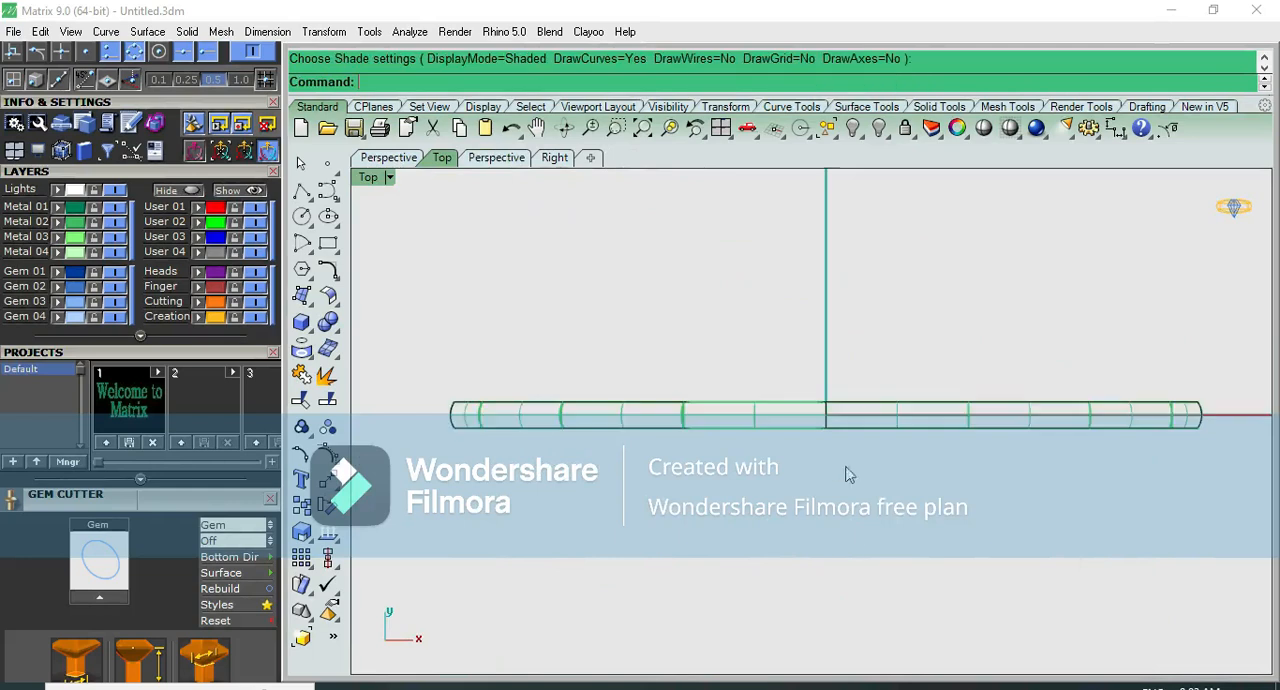
pyautogui.click(890, 413)
pyautogui.click(899, 418)
pyautogui.click(900, 419)
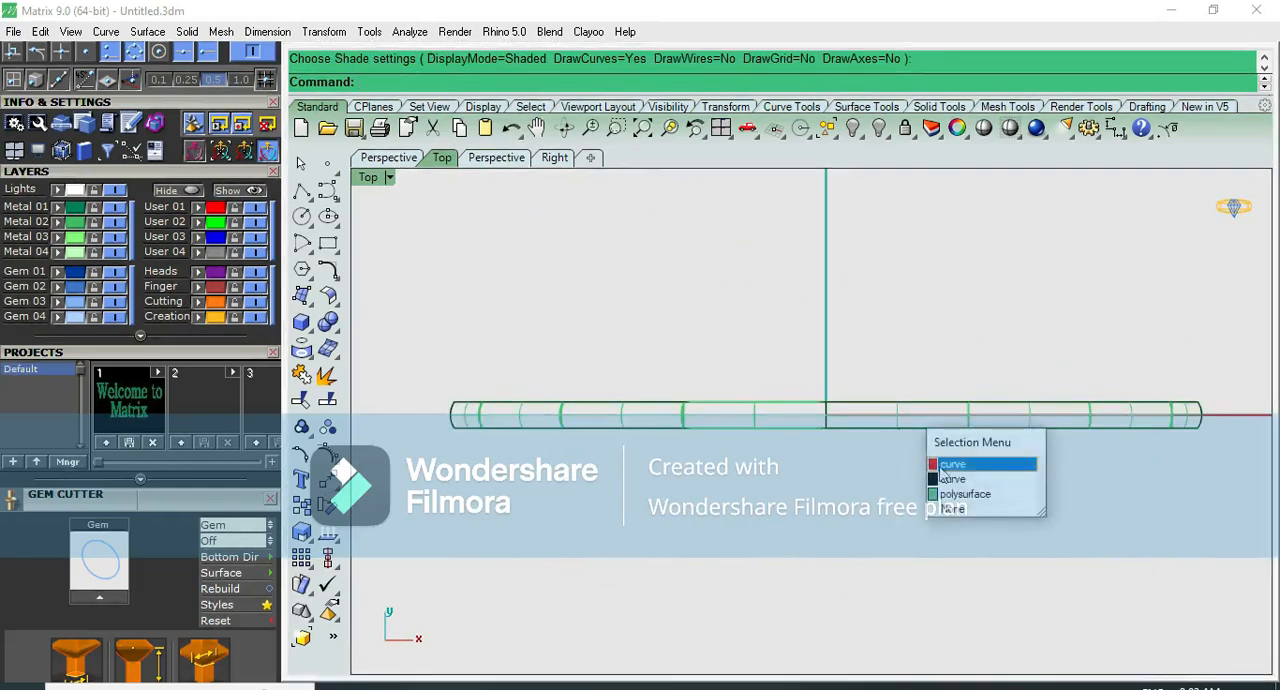
pyautogui.click(928, 490)
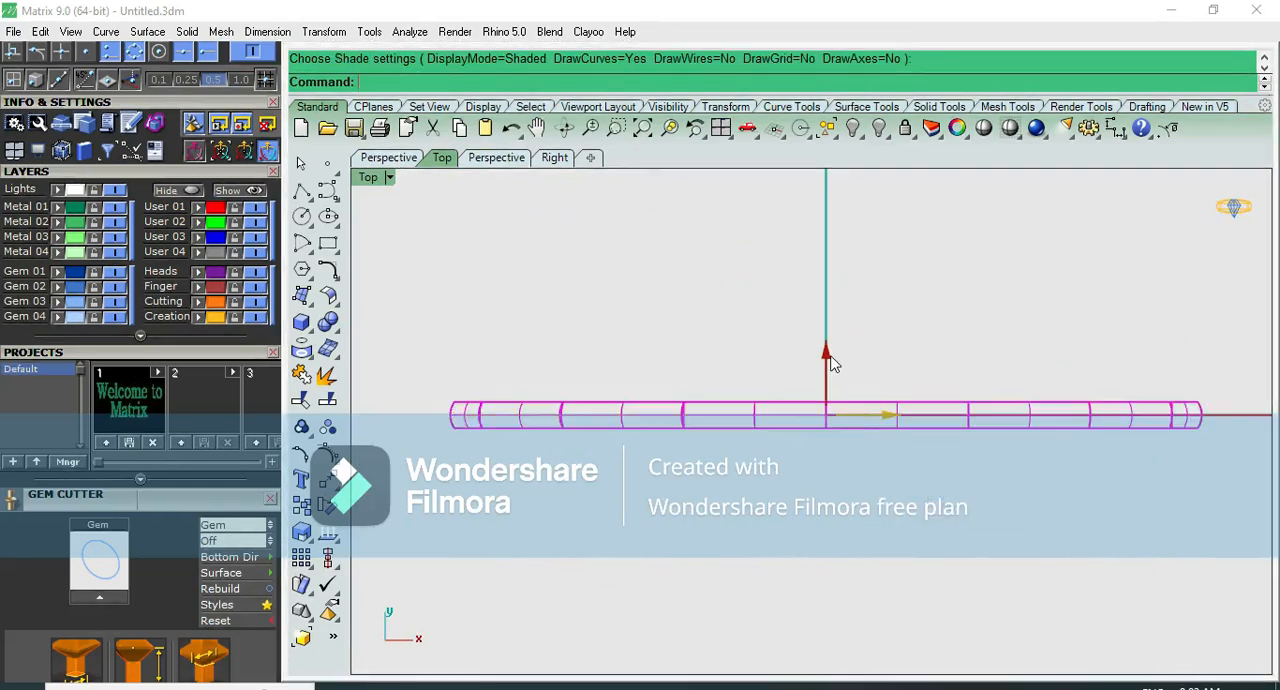
pyautogui.click(828, 357)
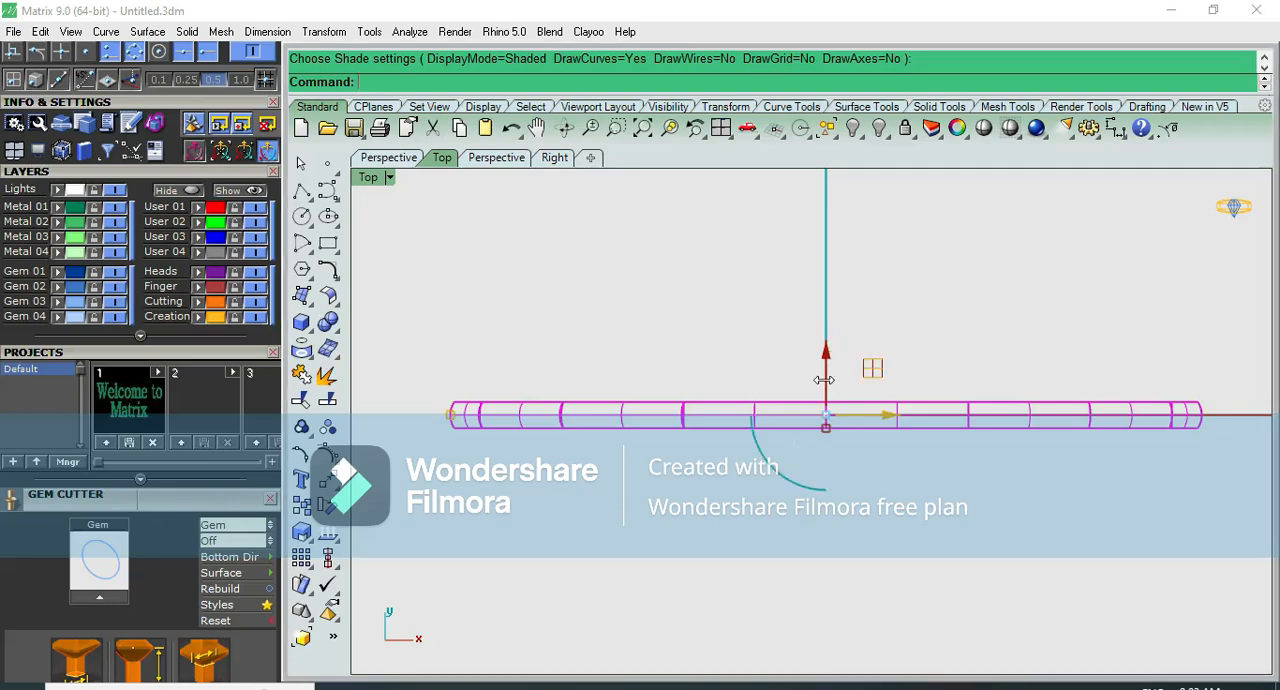
pyautogui.moveTo(827, 362); pyautogui.dragTo(841, 338)
pyautogui.press('Escape')
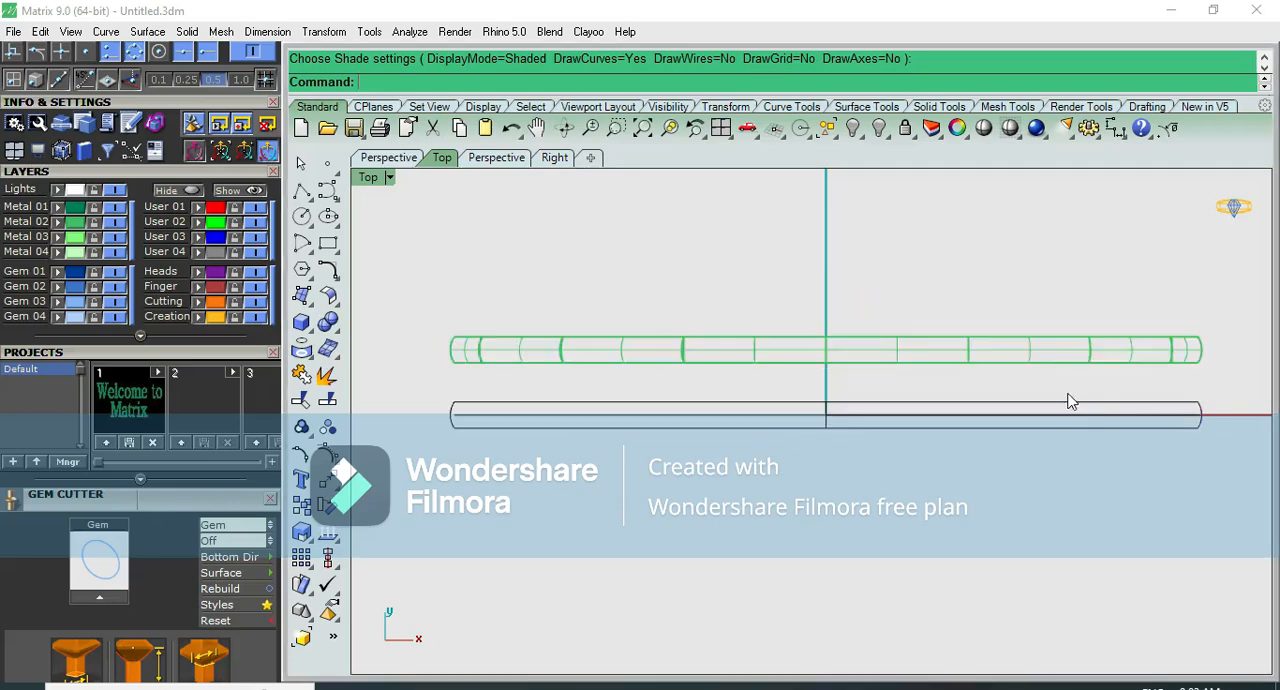
# - Bring back only the hidden flat-sided faceted band with Show Selected, placing it beside the domed bangle
pyautogui.scroll(-2, 1098, 400)
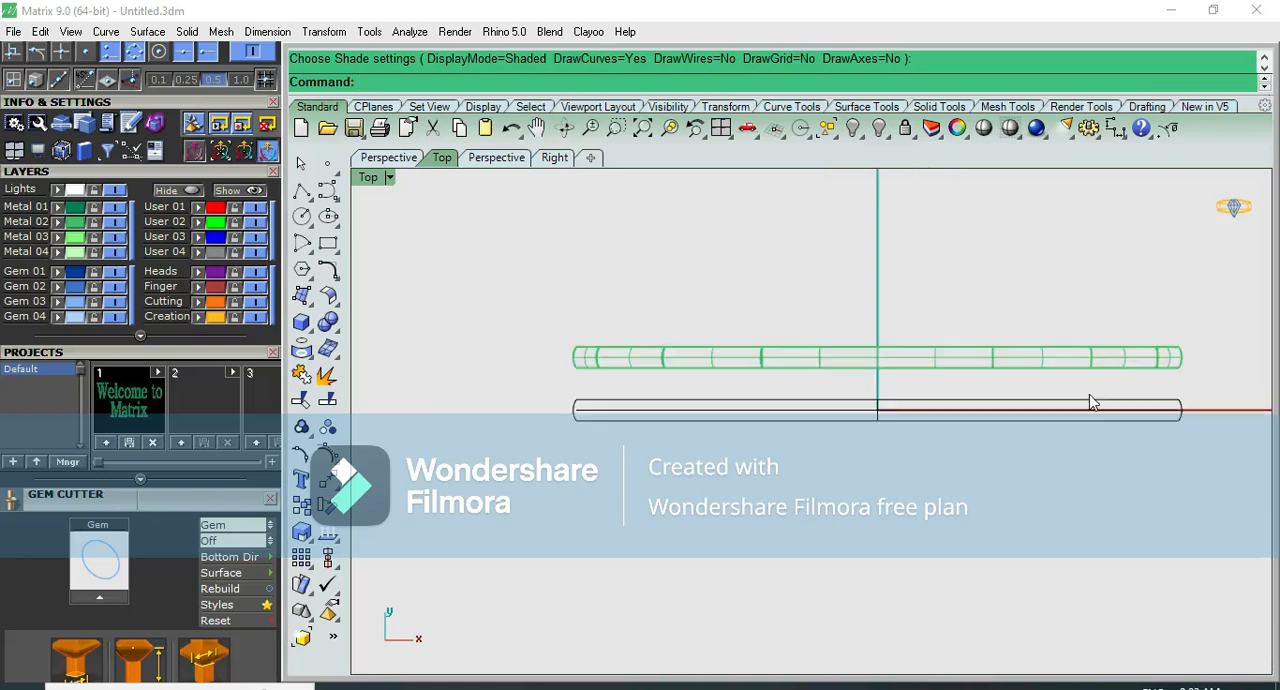
pyautogui.hotkey('ctrl', 'shift', 'h')
pyautogui.scroll(2, 1015, 418)
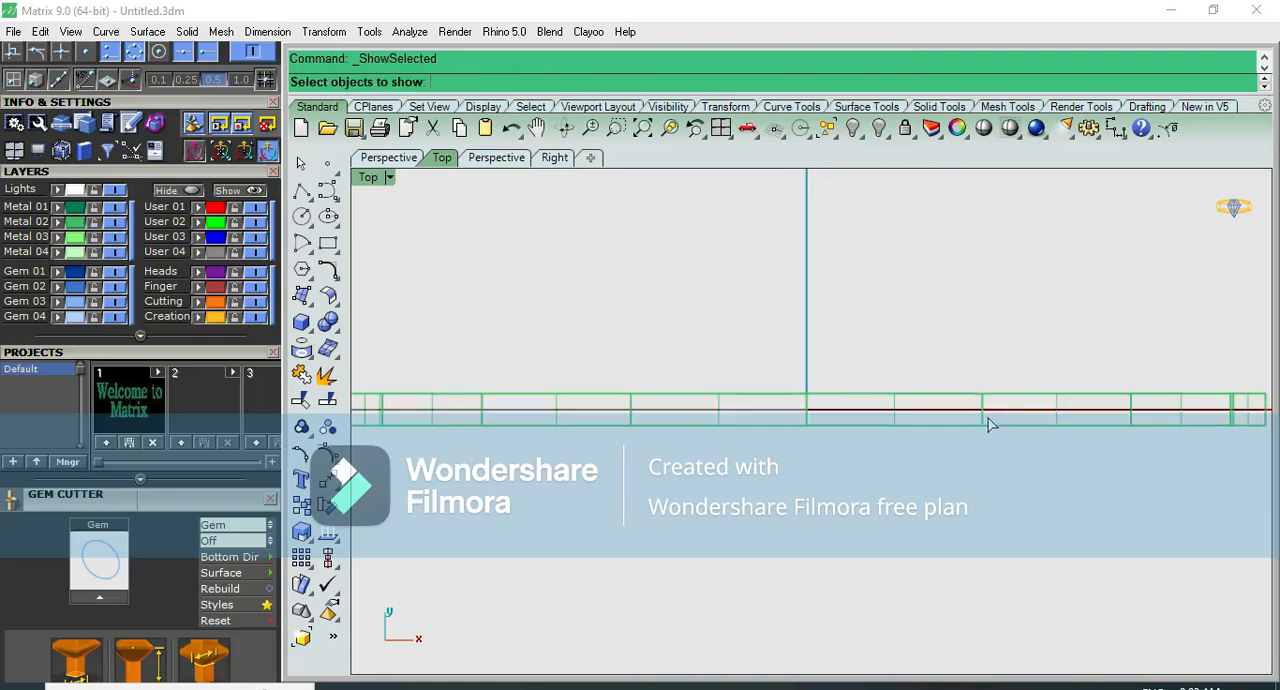
pyautogui.click(988, 425)
pyautogui.press('Return')
# - Compare the flat-sided and domed bangles shaded, examining them in the perspective, front and top views
pyautogui.click(984, 129)
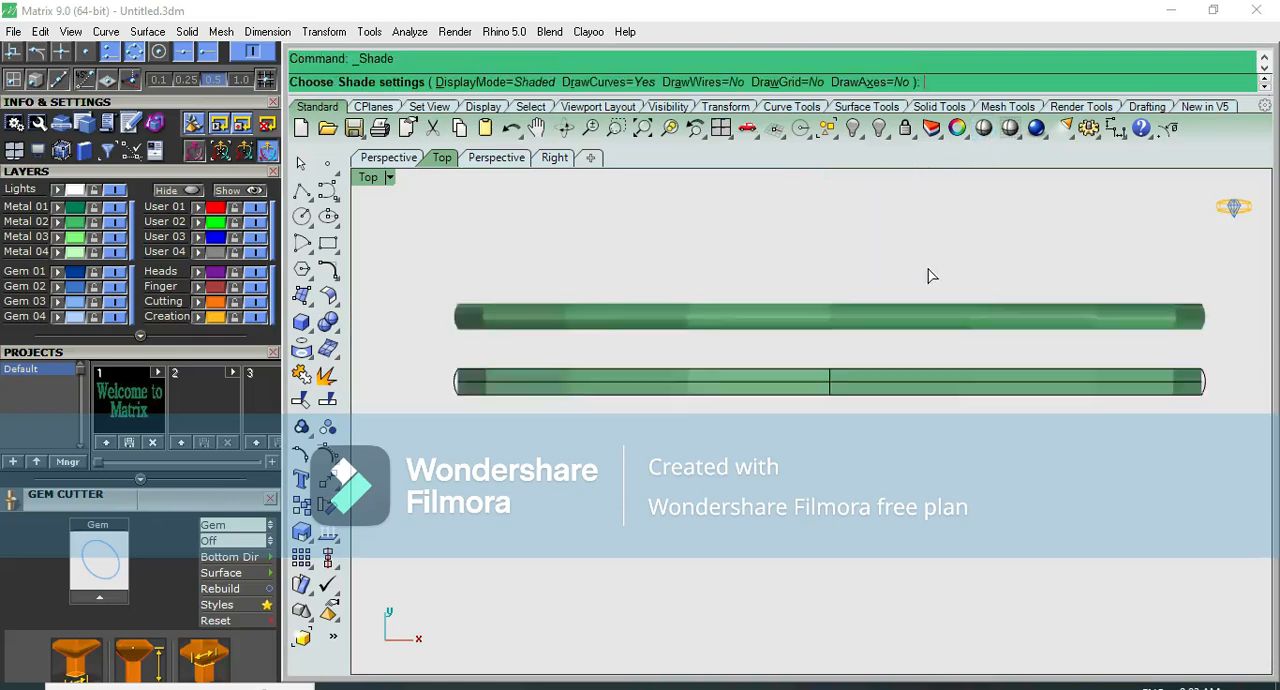
pyautogui.press('F4')
pyautogui.scroll(3, 893, 298)
pyautogui.moveTo(891, 297)
pyautogui.mouseDown(button='right')
pyautogui.moveTo(891, 380)
pyautogui.moveTo(816, 320)
pyautogui.moveTo(846, 189)
pyautogui.moveTo(903, 214)
pyautogui.moveTo(1035, 340)
pyautogui.moveTo(1036, 418)
pyautogui.moveTo(994, 234)
pyautogui.moveTo(1037, 309)
pyautogui.moveTo(989, 594)
pyautogui.moveTo(988, 377)
pyautogui.mouseUp(button='right')
pyautogui.press('F1')
pyautogui.press('F2')
pyautogui.scroll(-4, 854, 378)
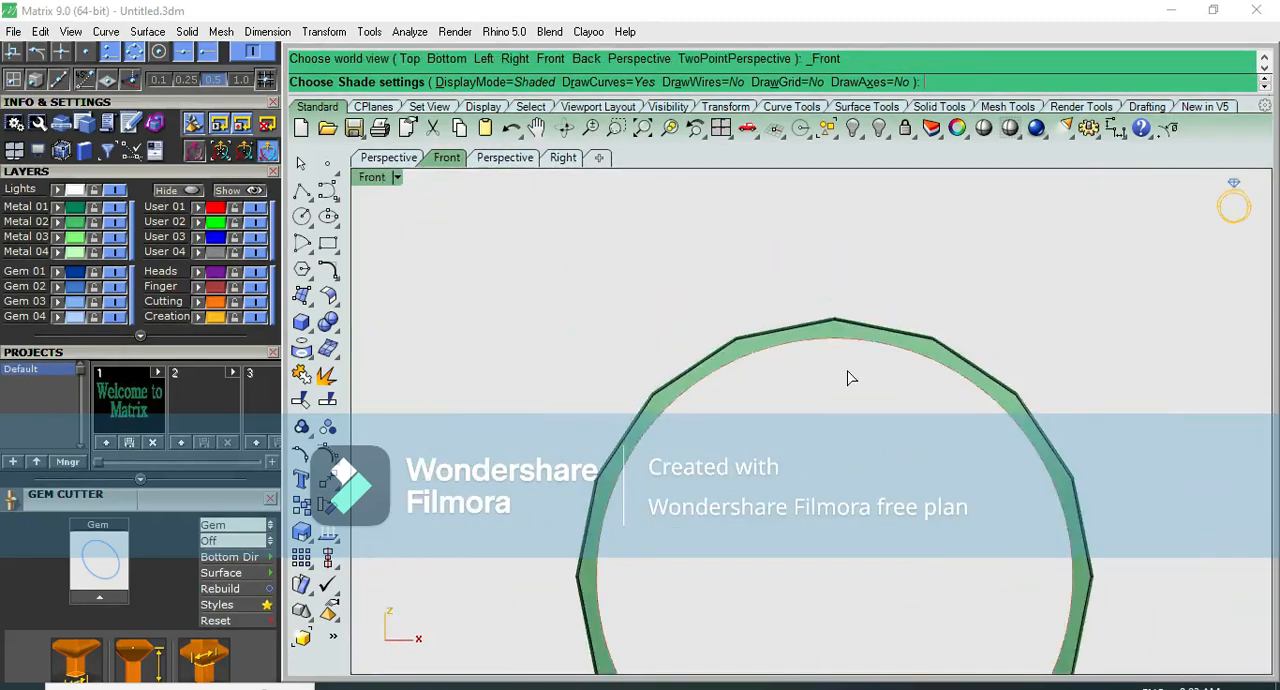
pyautogui.press('F1')
pyautogui.scroll(3, 893, 435)
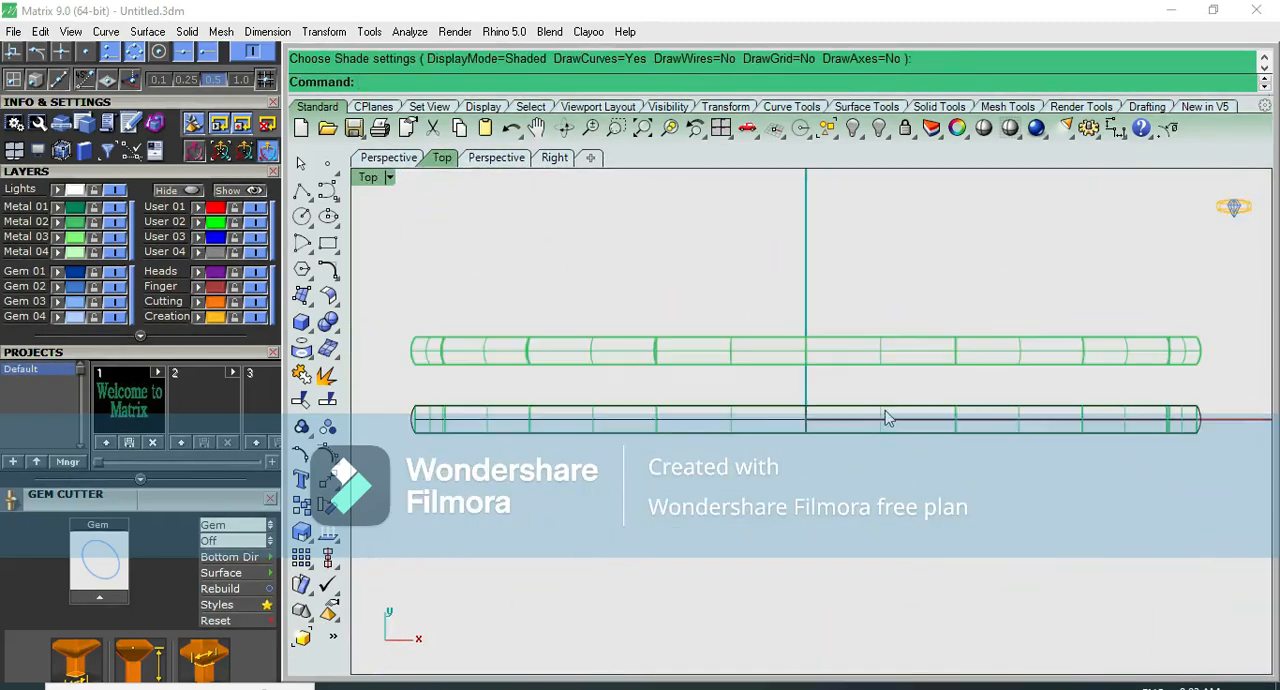
# - Move both bangle polysurfaces 20 mm along Y away from the construction curves, and hide them
pyautogui.click(885, 418)
pyautogui.keyDown('shift'); pyautogui.click(870, 360); pyautogui.keyUp('shift')
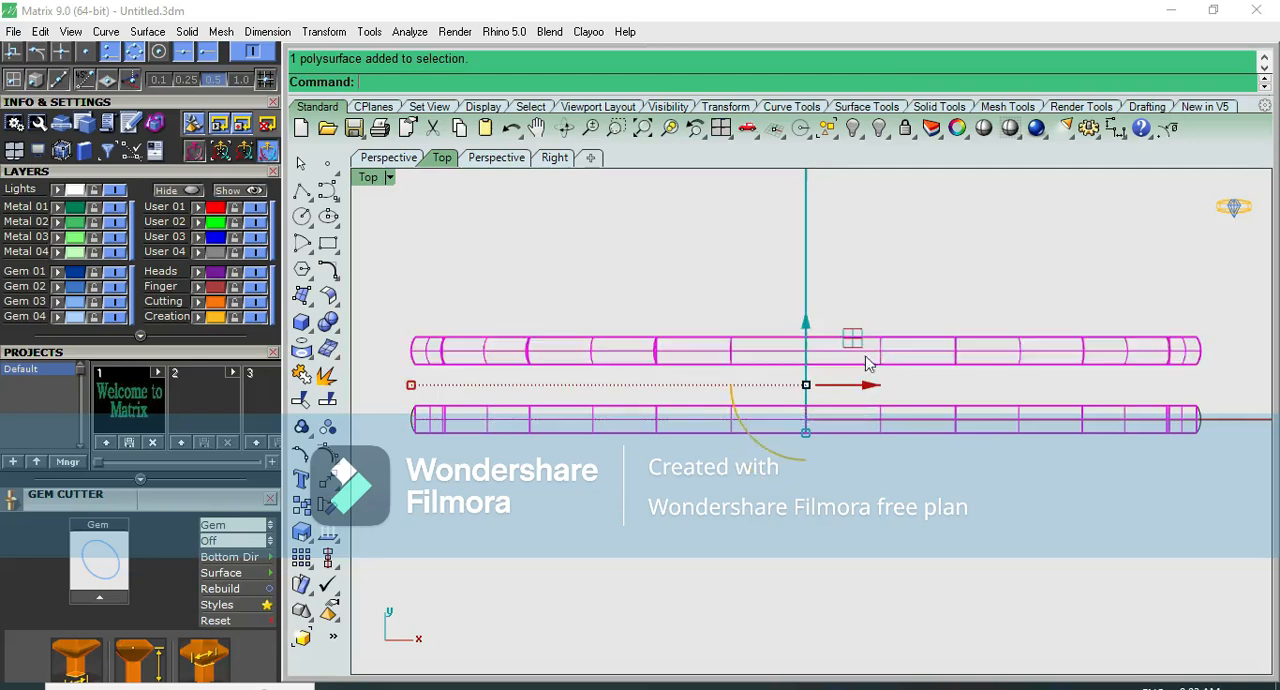
pyautogui.click(810, 323)
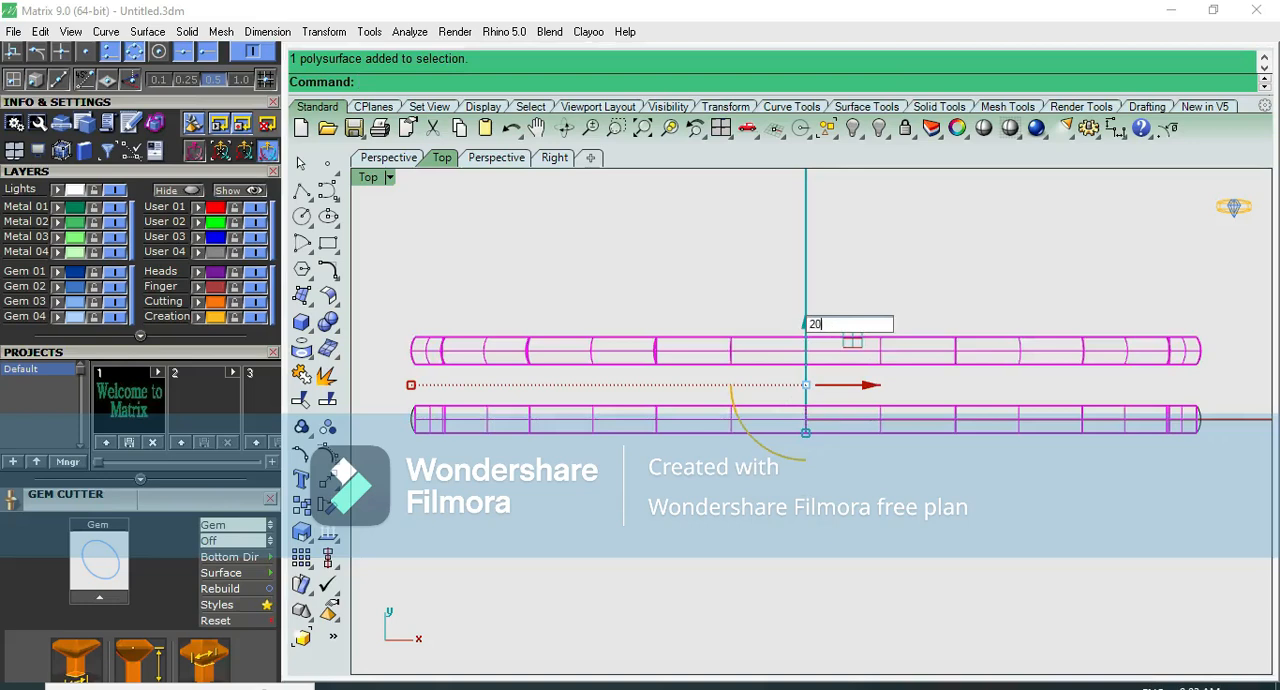
pyautogui.press('Return')
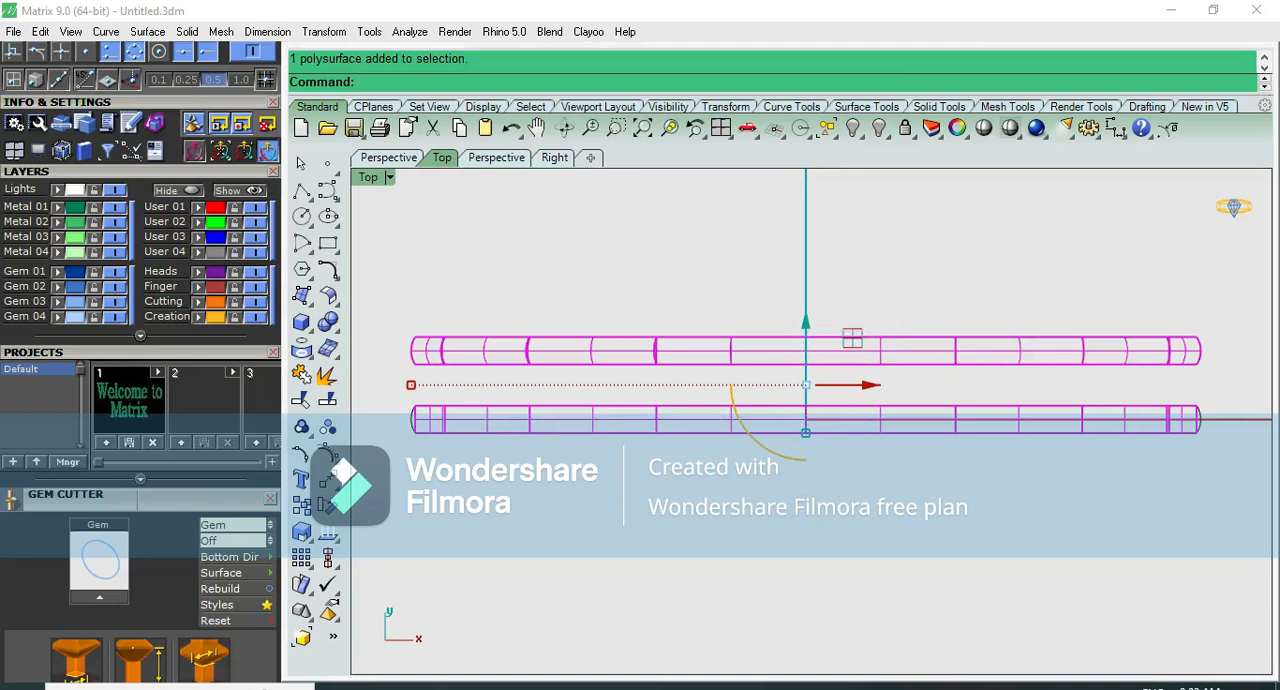
pyautogui.click(780, 414)
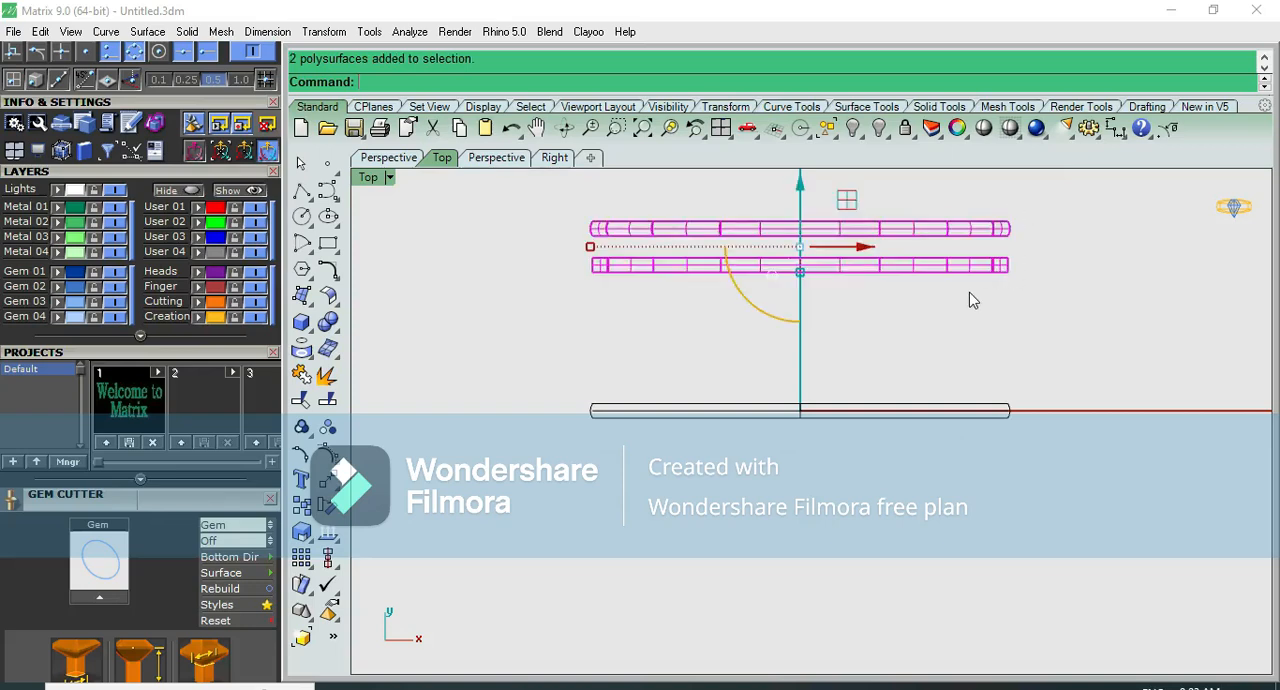
pyautogui.write('h')
pyautogui.press('Return')
# - Select all the bangle's construction curves, undo their deletion, and hide them instead
pyautogui.moveTo(1056, 326); pyautogui.dragTo(750, 430)
pyautogui.scroll(2, 750, 430)
pyautogui.press('F4')
pyautogui.scroll(3, 819, 332)
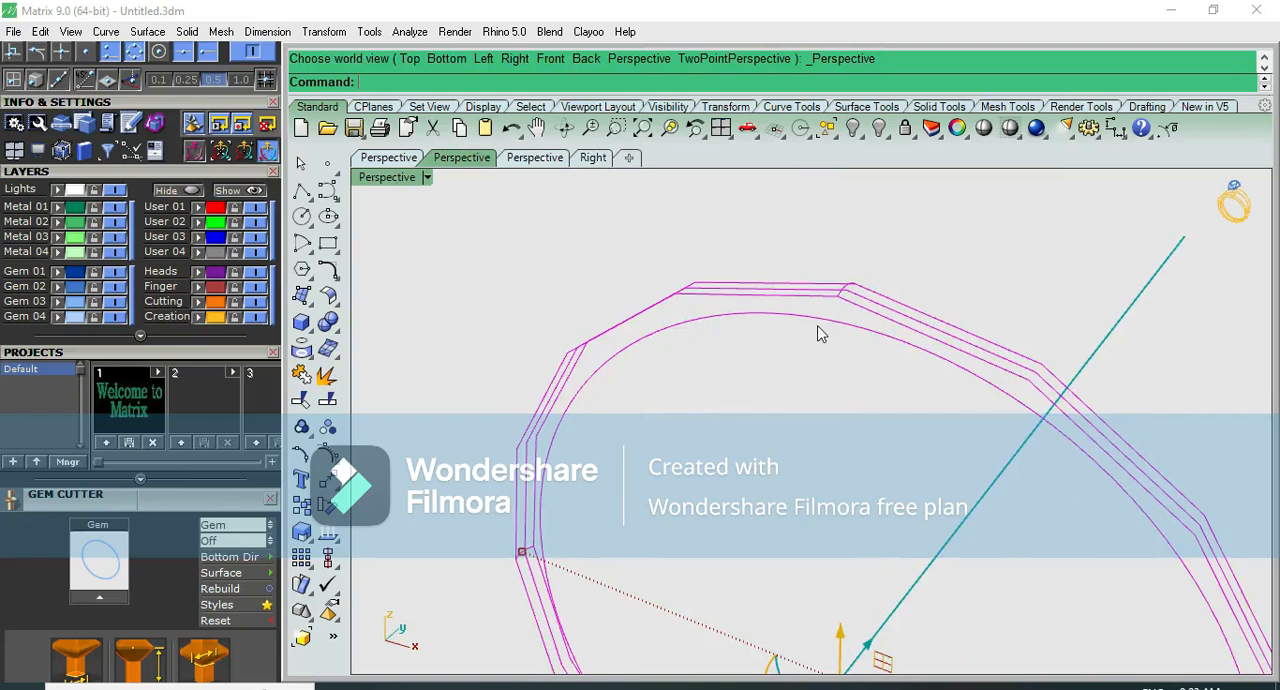
pyautogui.scroll(-3, 825, 325)
pyautogui.press('Delete')
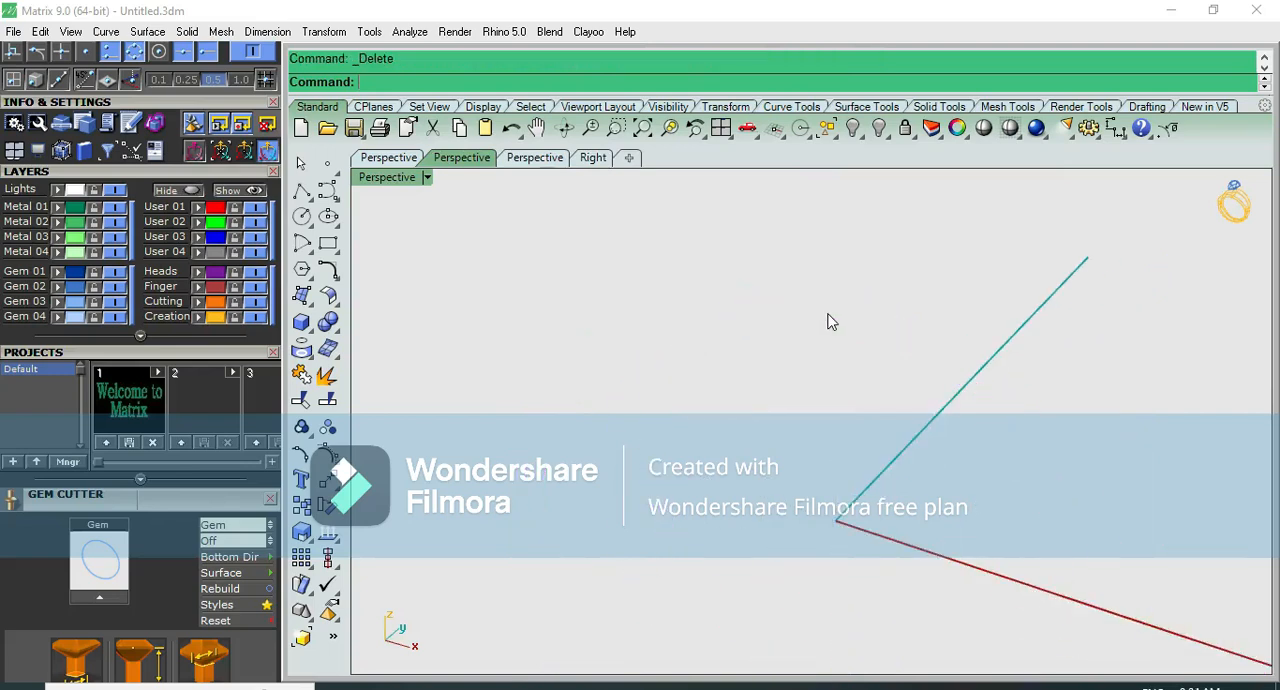
pyautogui.hotkey('ctrl', 'z')
pyautogui.hotkey('ctrl', 'h')
# - Set the empty workspace to the front view and consult the size chart image for the bangle sizes and diameters
pyautogui.hotkey('ctrl', 'F2')
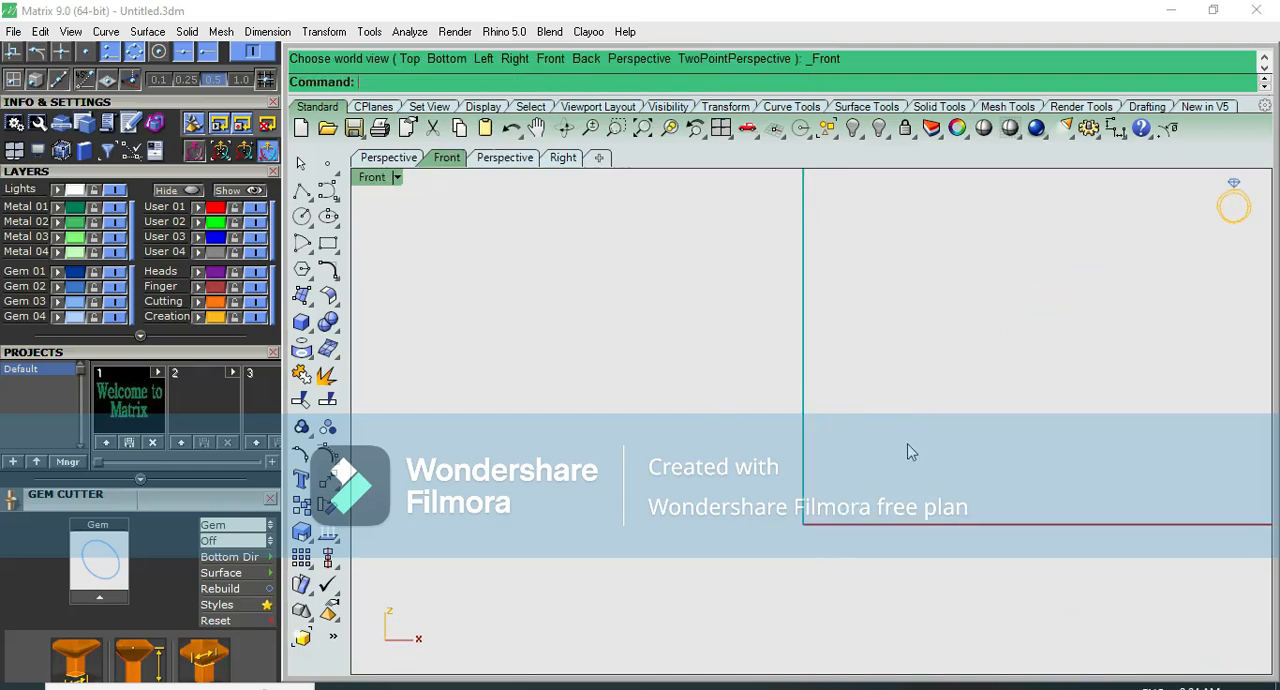
pyautogui.hotkey('ctrl', 'F1')
pyautogui.hotkey('ctrl', 'F2')
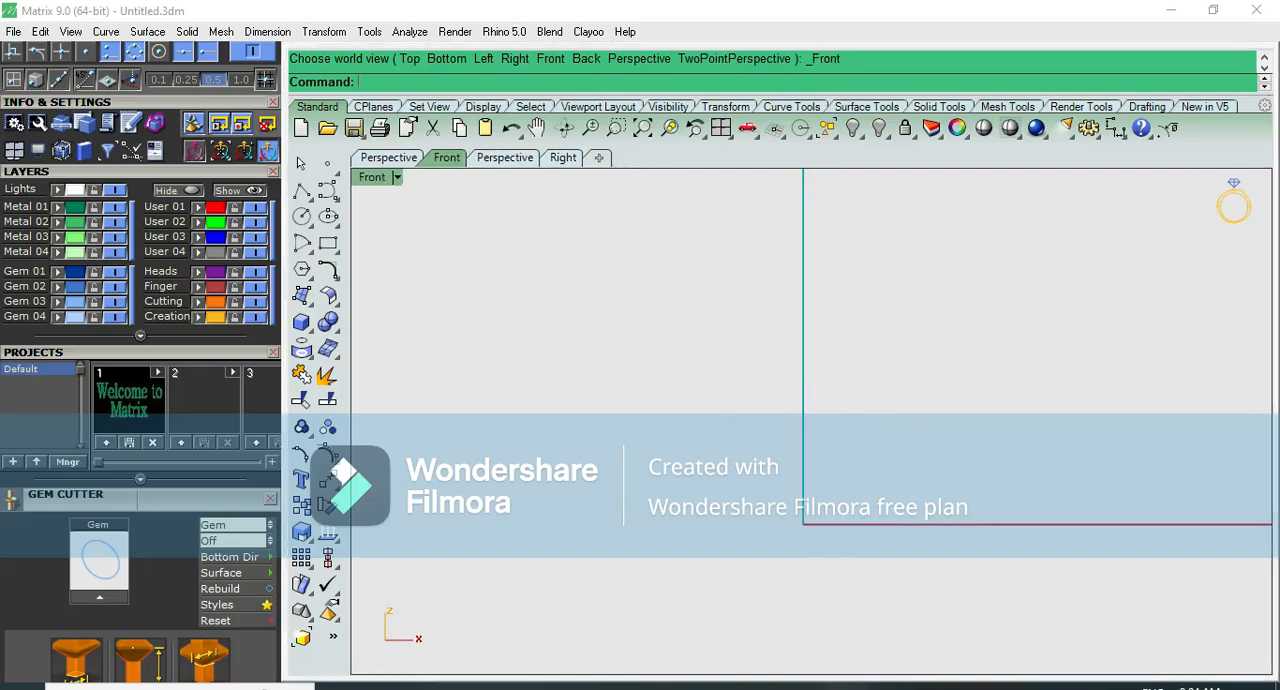
pyautogui.click(850, 687)
pyautogui.scroll(-2, 668, 380)
pyautogui.moveTo(700, 520); pyautogui.dragTo(702, 295)
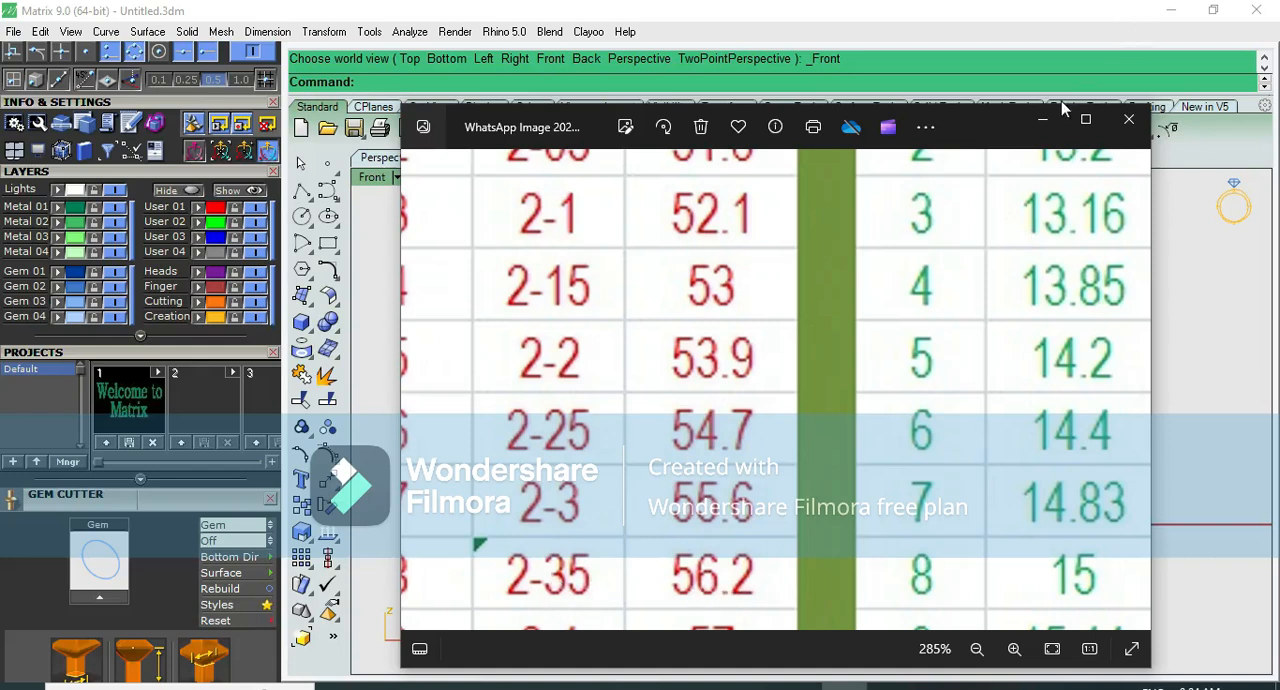
# - Minimize the size chart and draw a circle centred on the origin with a 56.2 mm diameter in the front view
pyautogui.click(1043, 120)
pyautogui.click(302, 217)
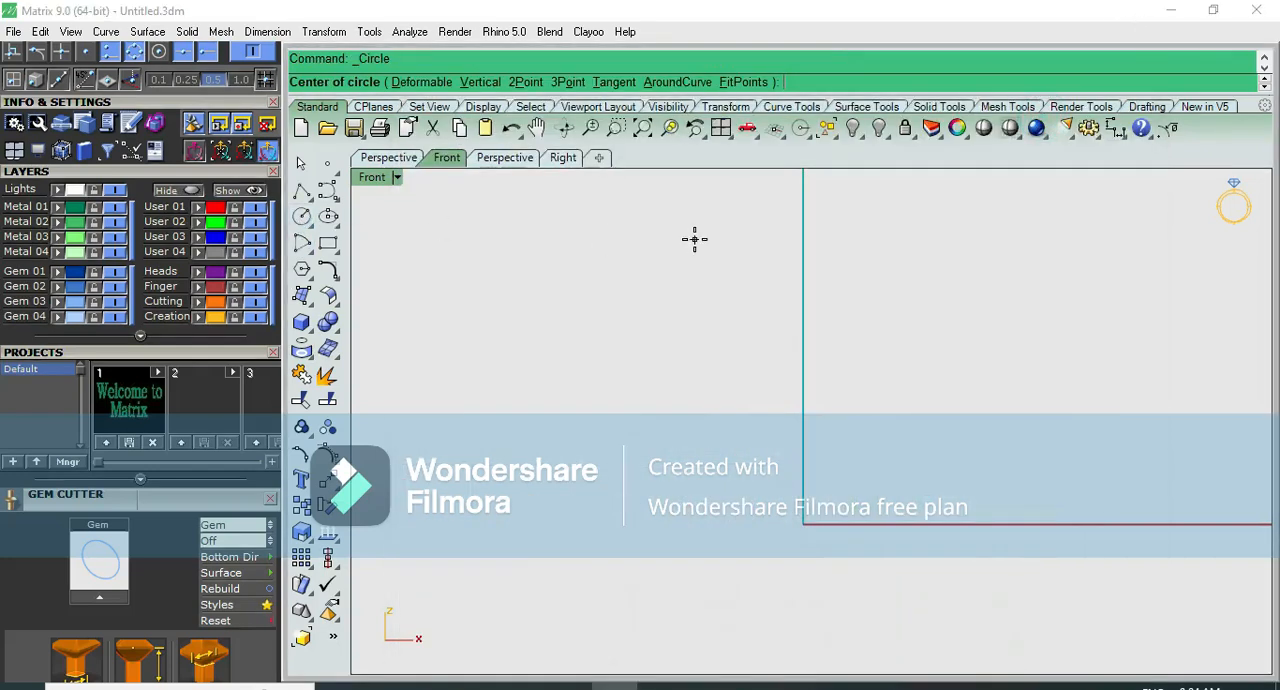
pyautogui.write('0')
pyautogui.press('Return')
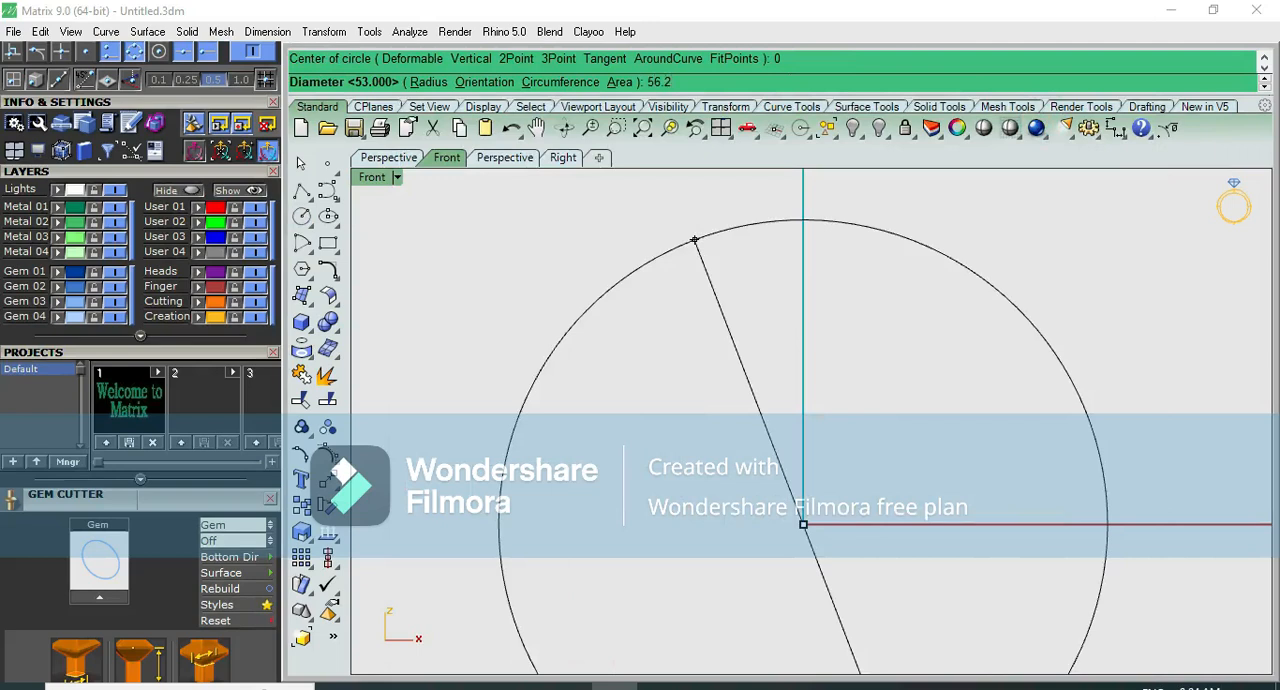
pyautogui.press('Return')
# - Assign the new circle to the User 01 layer and offset it outward to form the bangle's outer circle
pyautogui.scroll(-2, 932, 294)
pyautogui.moveTo(936, 292); pyautogui.dragTo(861, 375)
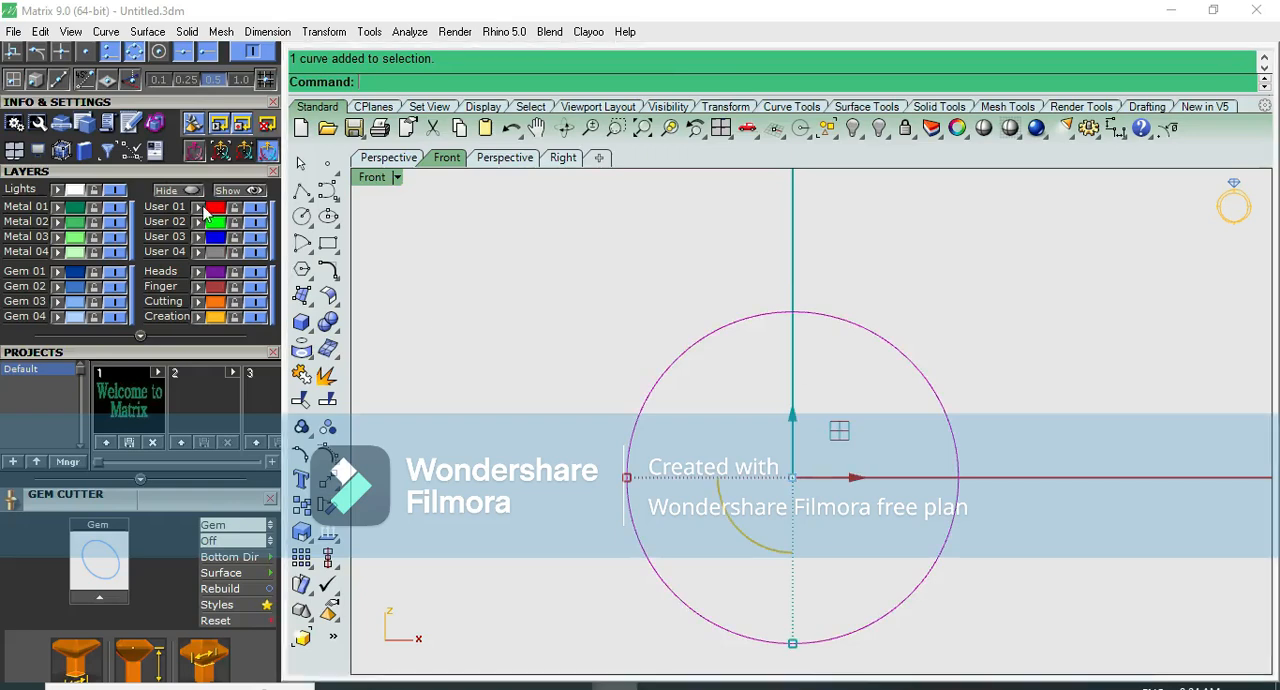
pyautogui.scroll(3, 905, 358)
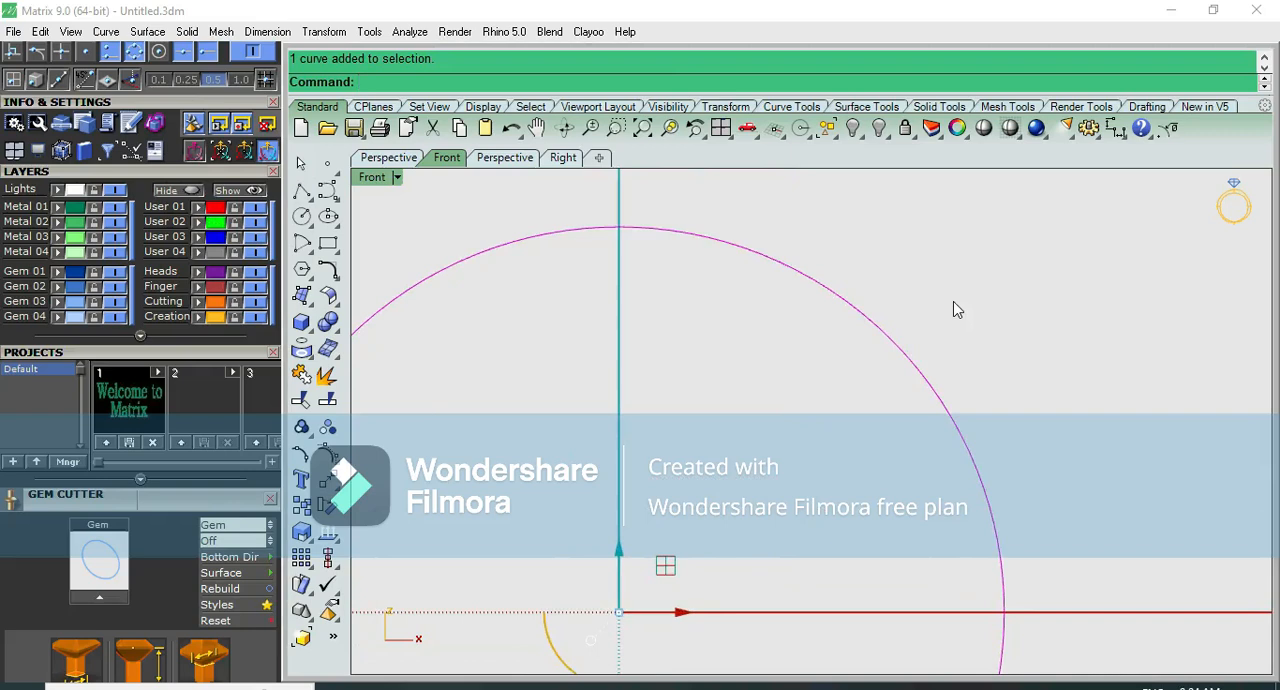
pyautogui.write('o')
pyautogui.press('Return')
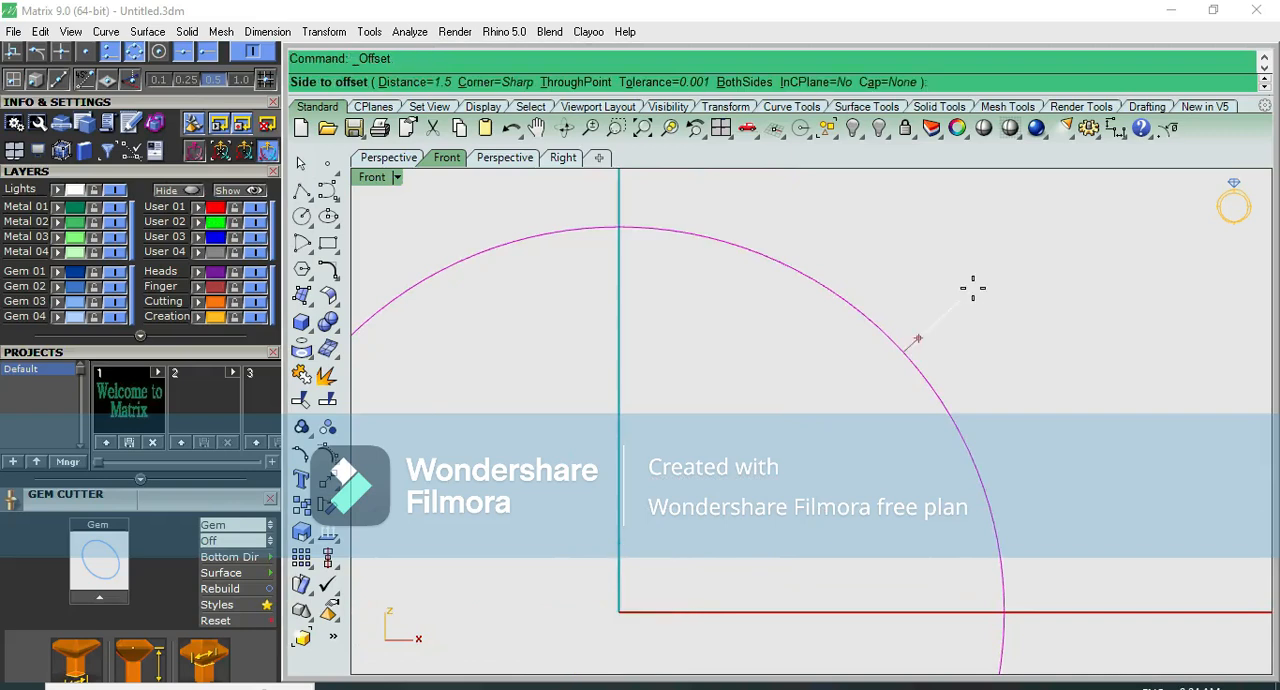
pyautogui.click(972, 289)
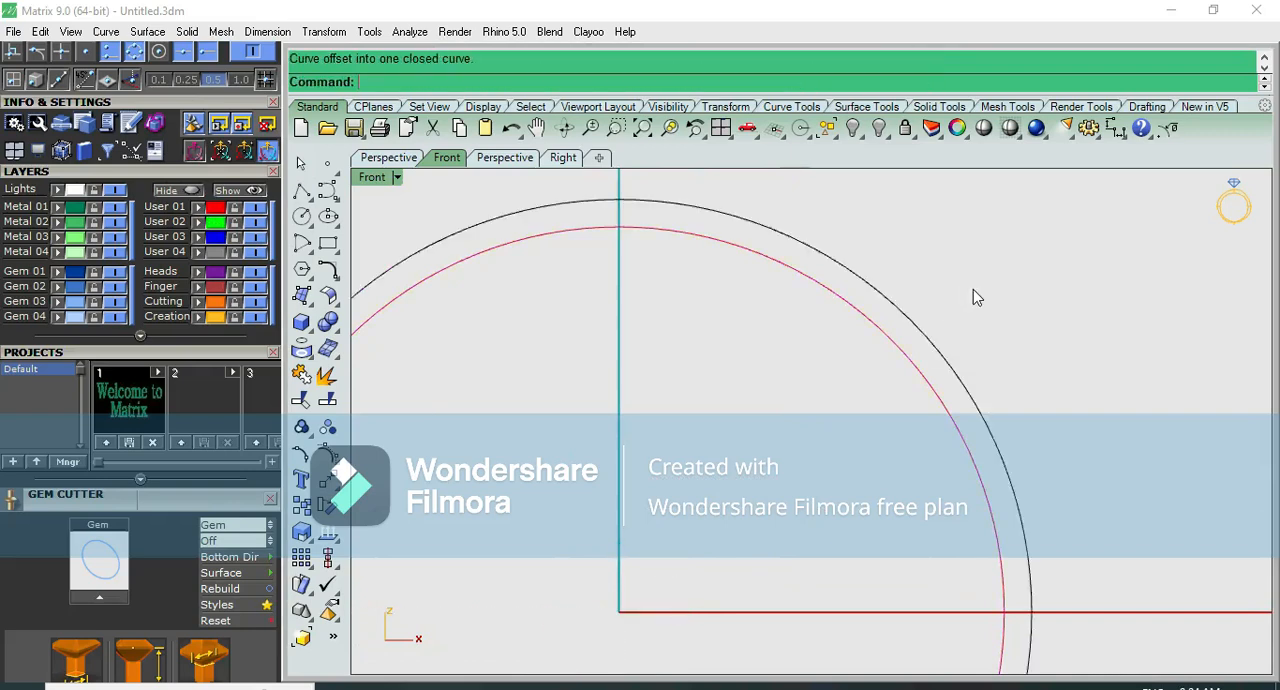
# - Switch the workspace from the front view of the two circles to the right view
pyautogui.scroll(-5, 921, 303)
pyautogui.press('F11')
pyautogui.press('F10')
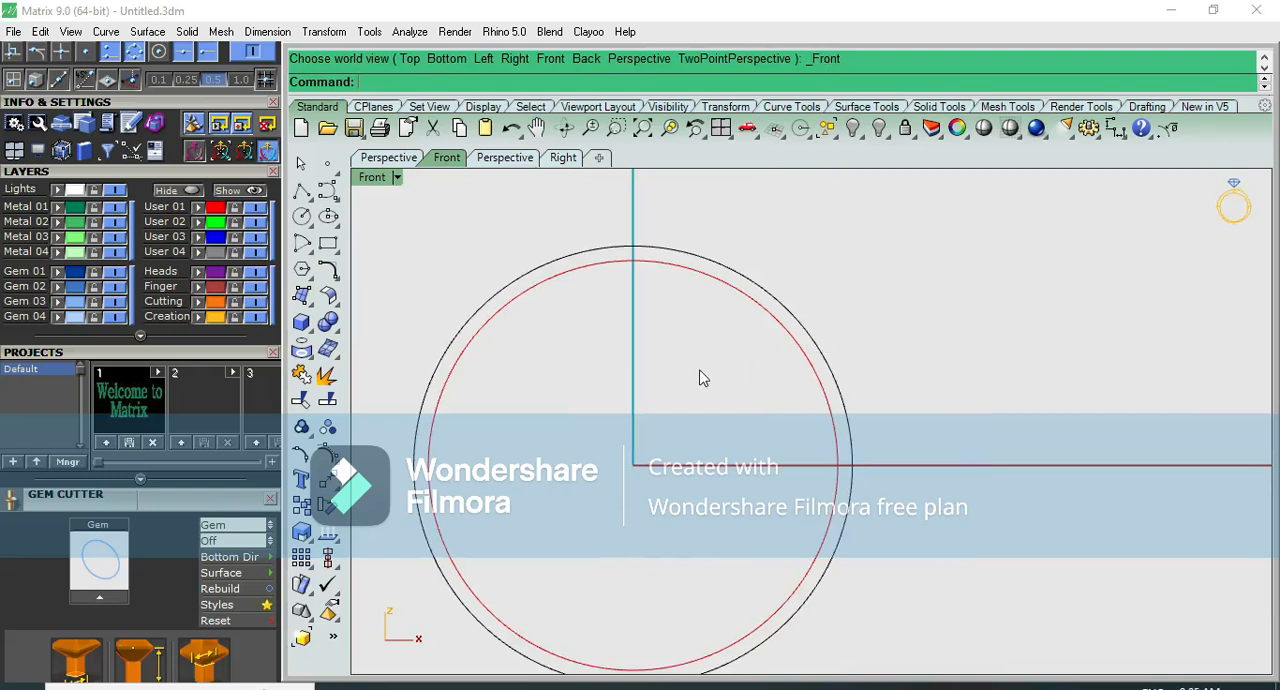
pyautogui.press('F8')
pyautogui.scroll(4, 959, 450)
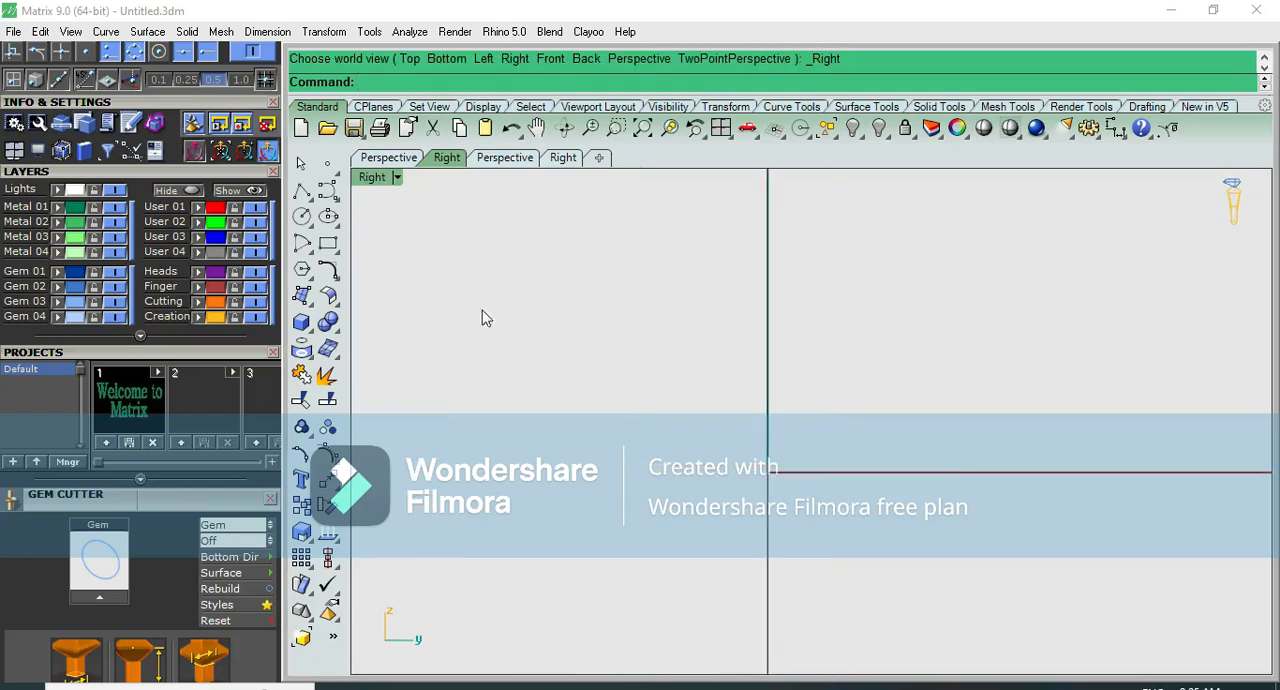
# - Draw a 2 by 2 mm rectangle centred on the origin in the right view
pyautogui.click(334, 261)
pyautogui.click(338, 244)
pyautogui.click(338, 244)
pyautogui.click(338, 248)
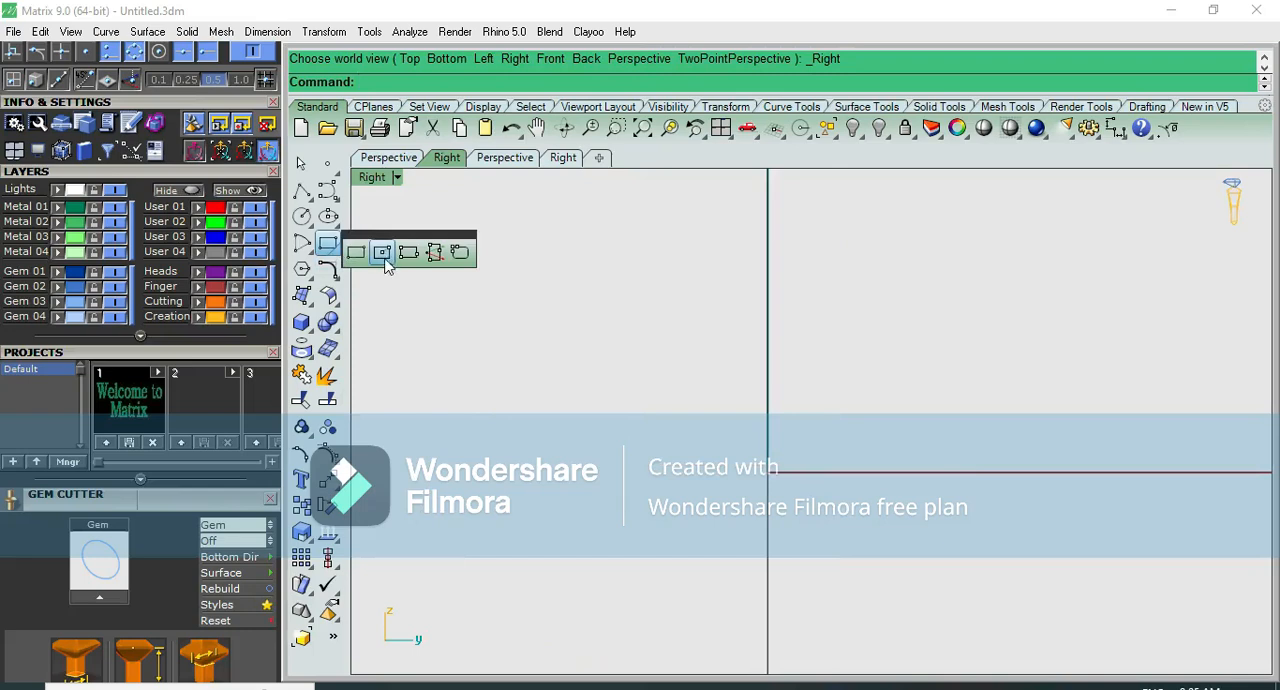
pyautogui.click(386, 258)
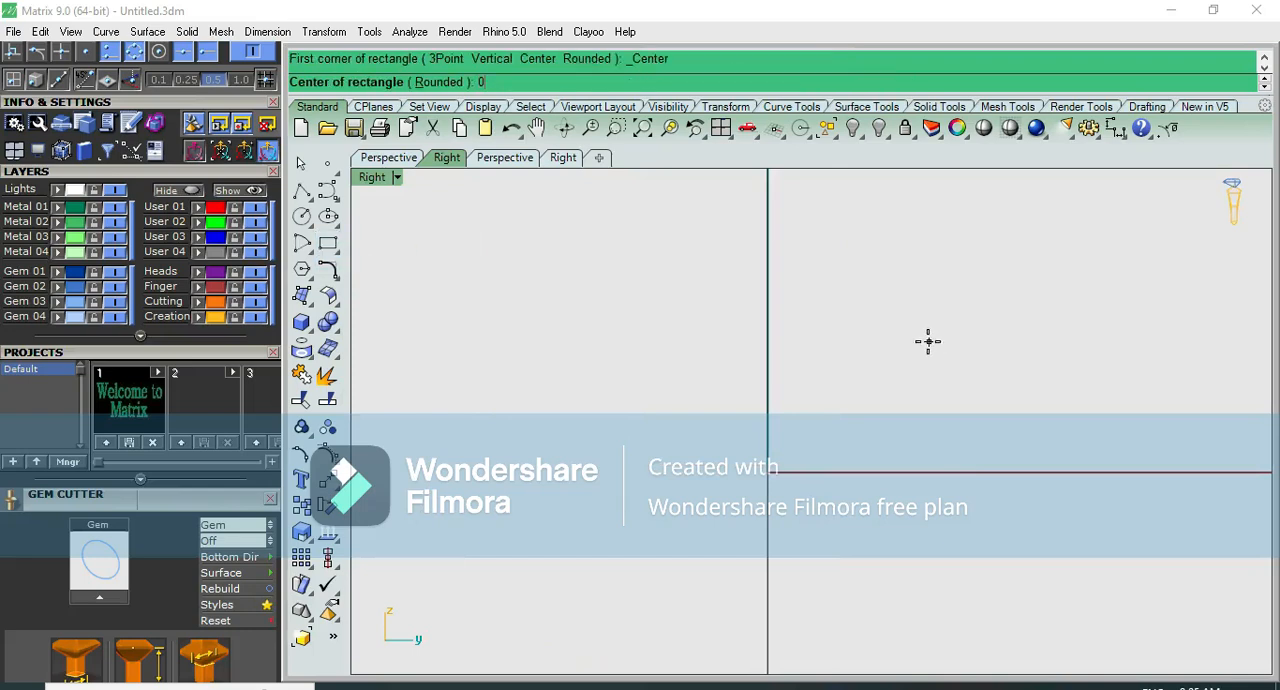
pyautogui.write('0')
pyautogui.press('Return')
pyautogui.write('2')
pyautogui.press('Return')
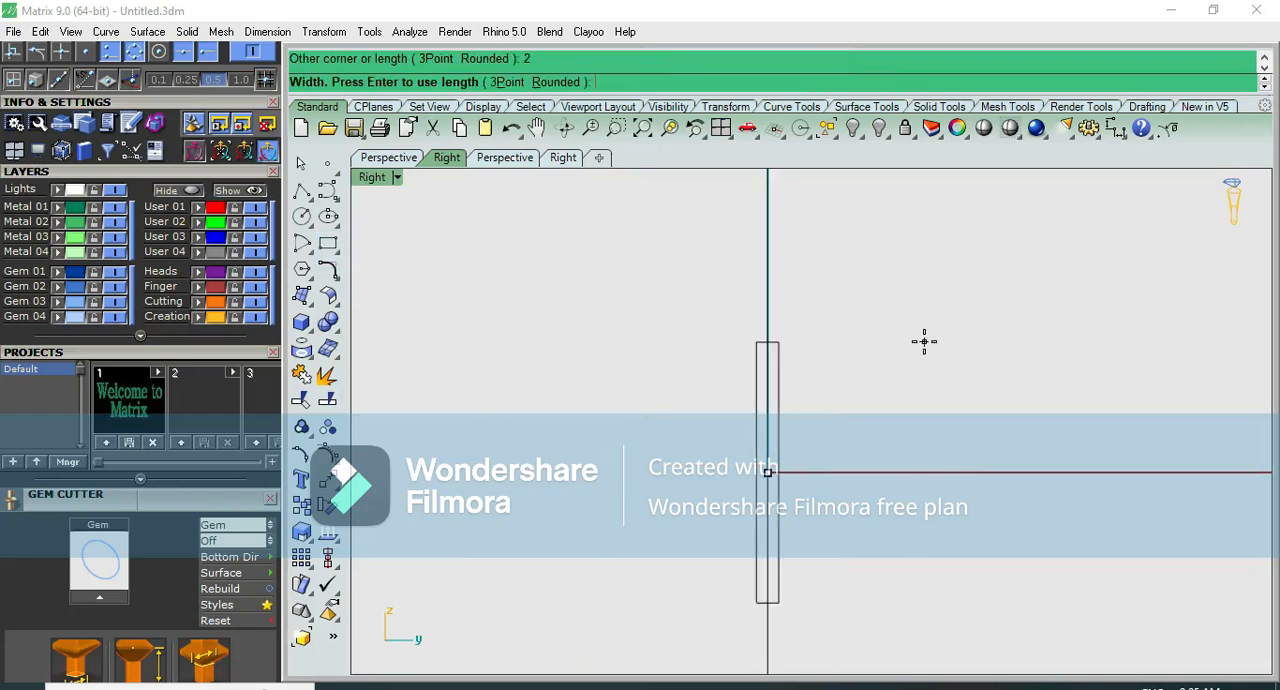
pyautogui.write('2')
pyautogui.press('Return')
pyautogui.scroll(3, 775, 460)
pyautogui.scroll(2, 797, 485)
pyautogui.click(1116, 128)
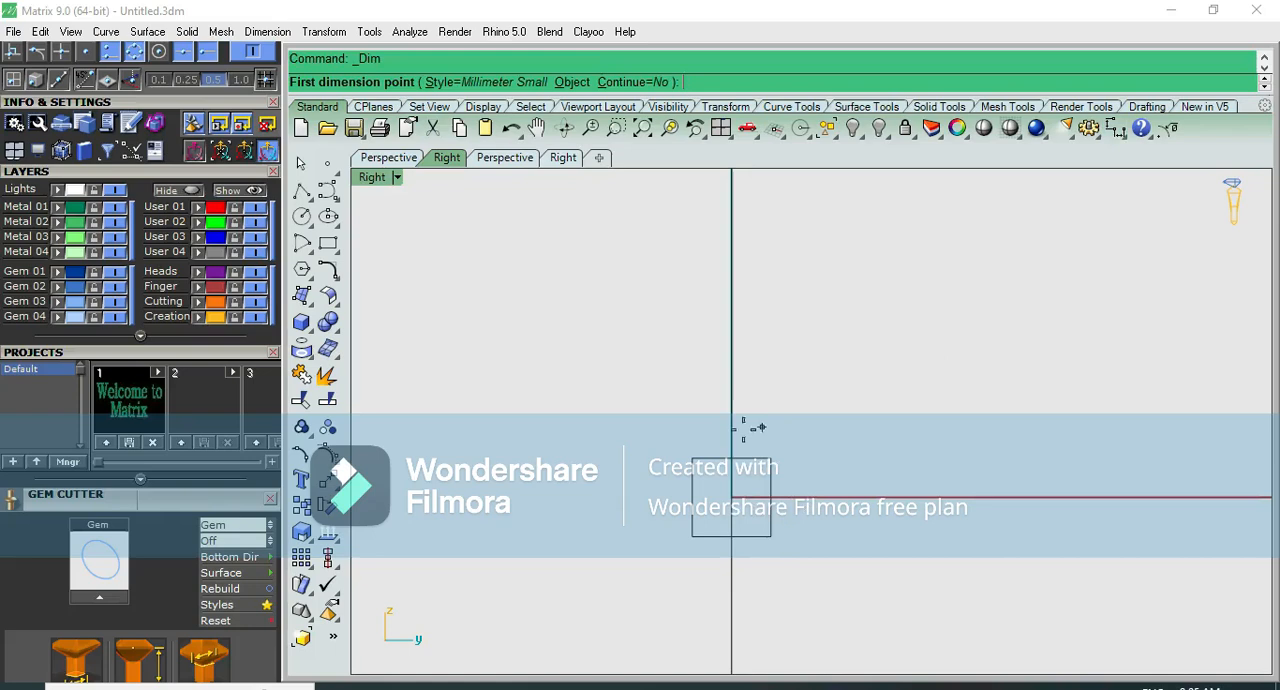
pyautogui.click(697, 455)
pyautogui.click(771, 458)
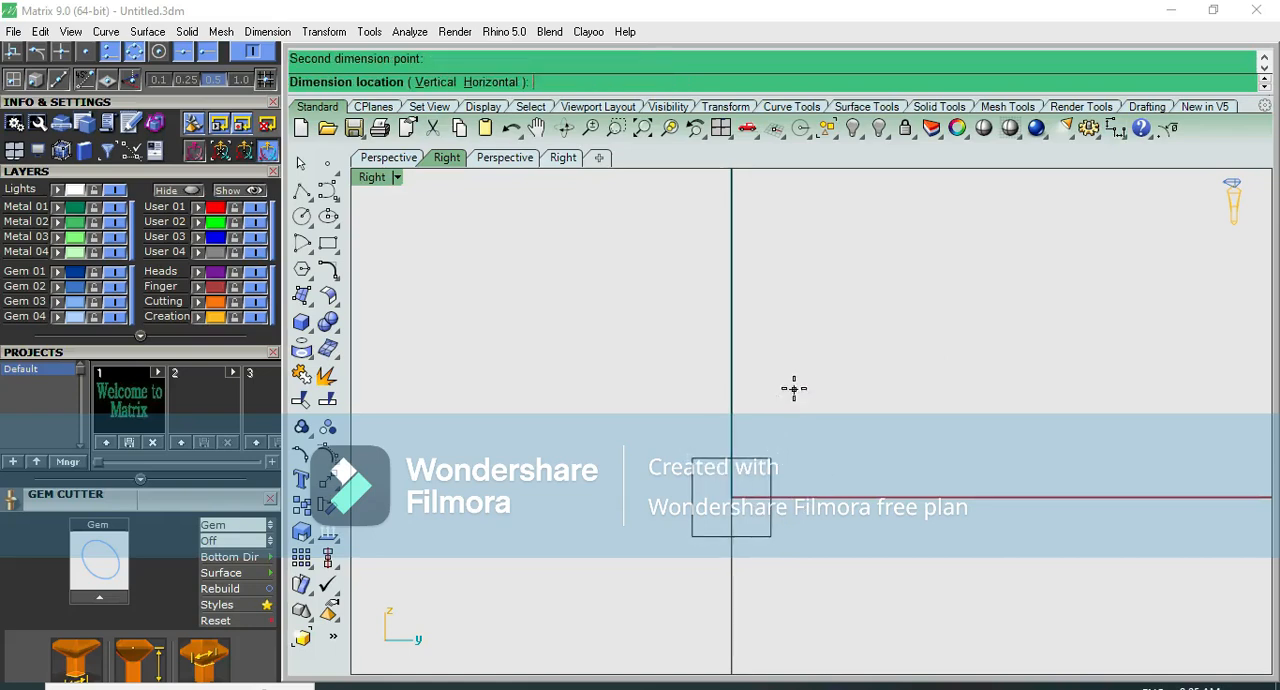
pyautogui.press('Escape')
# - Select the 2 mm square at the origin and delete it
pyautogui.click(775, 459)
pyautogui.scroll(-4, 775, 459)
pyautogui.press('Delete')
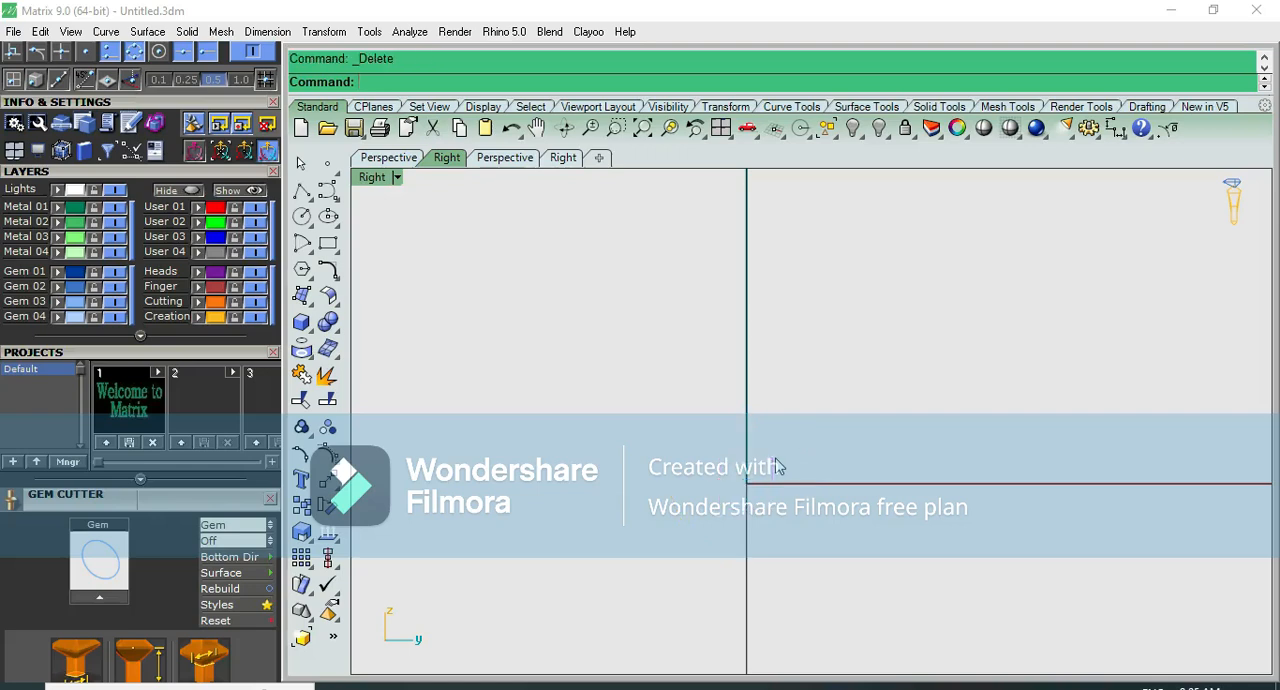
# - Draw a centre rectangle at the origin, 3 mm long and 2 mm wide, as the bangle profile
pyautogui.click(327, 243)
pyautogui.click(382, 254)
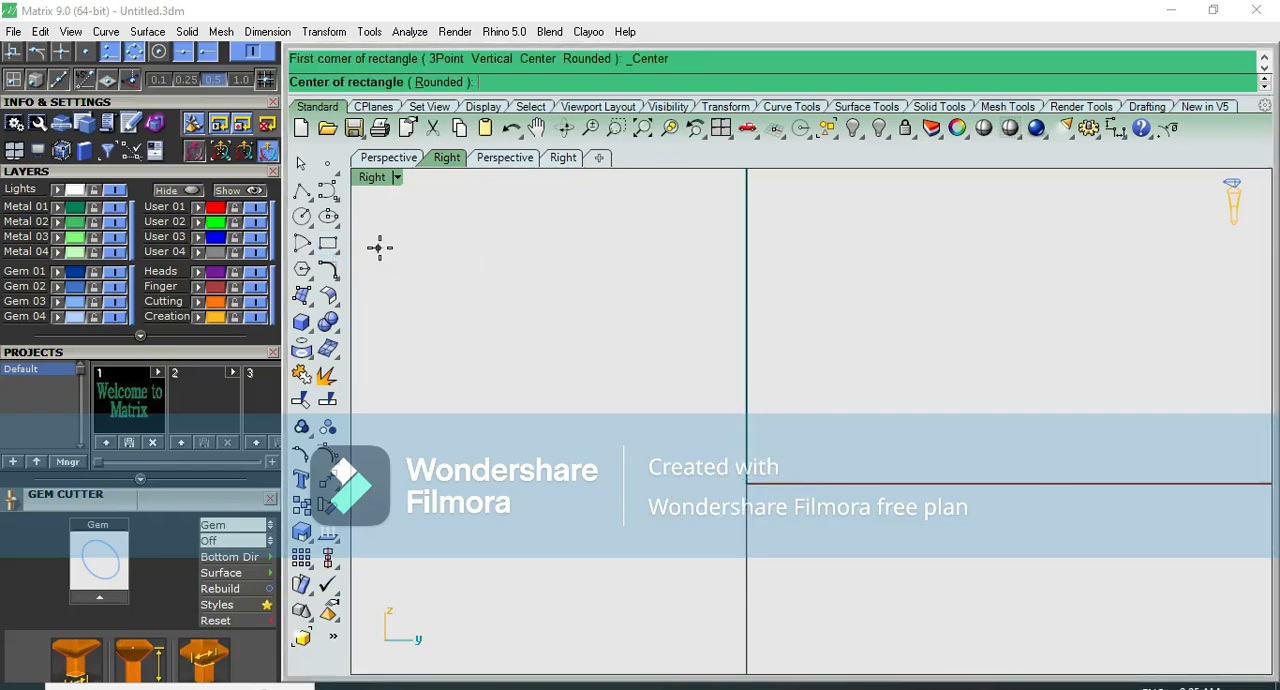
pyautogui.write('0')
pyautogui.press('Return')
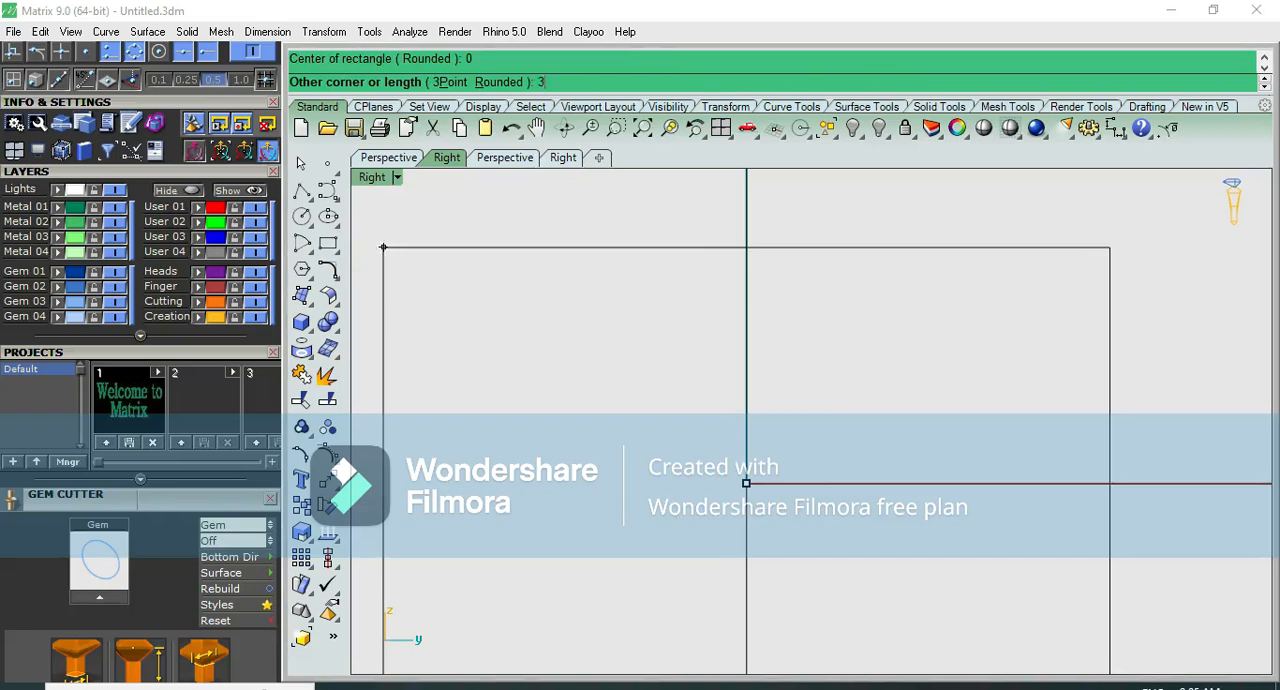
pyautogui.write('3')
pyautogui.press('Return')
pyautogui.write('2')
pyautogui.press('Return')
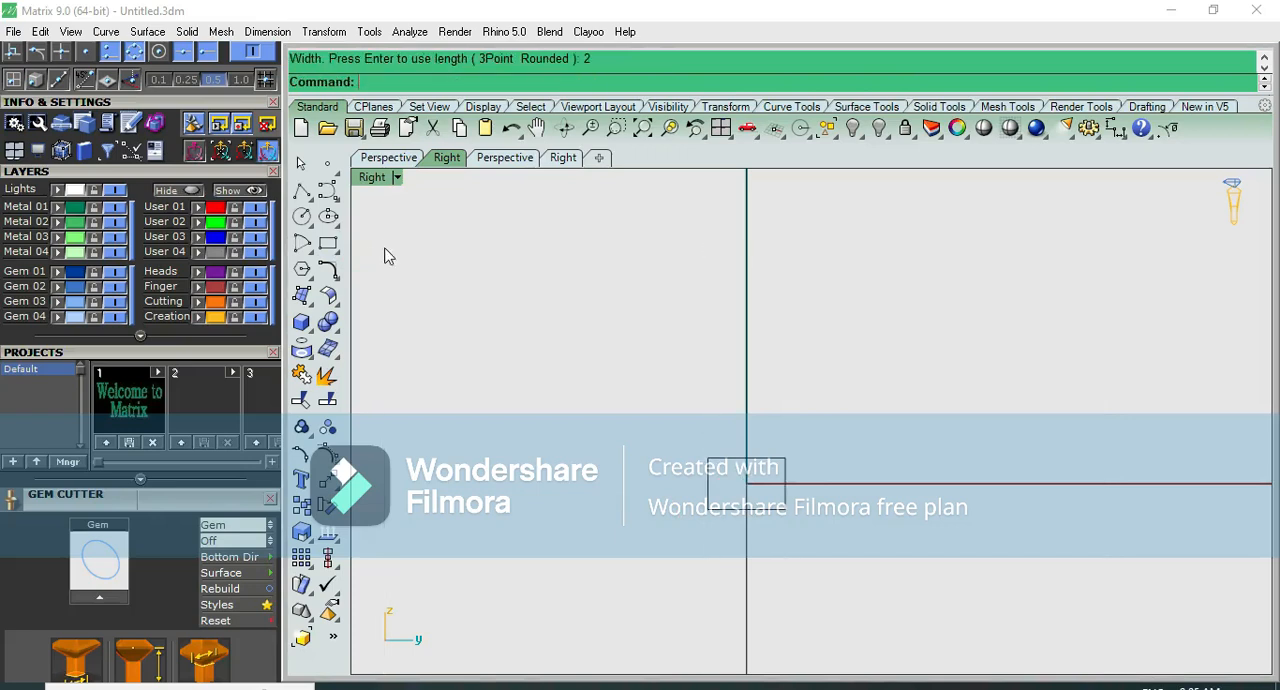
# - Select the rectangular profile, switch to the perspective view, and start the Move command on it
pyautogui.click(784, 464)
pyautogui.scroll(10, 784, 462)
pyautogui.scroll(-15, 784, 458)
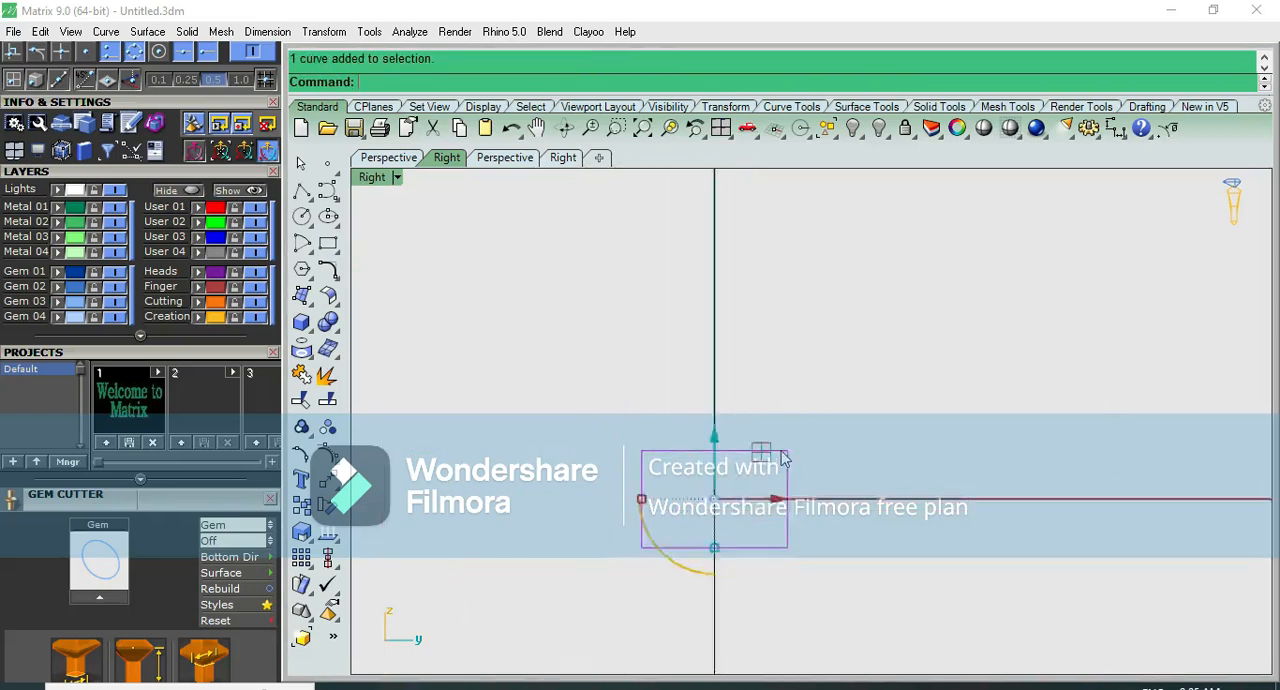
pyautogui.hotkey('ctrl', 'F2')
pyautogui.scroll(4, 652, 426)
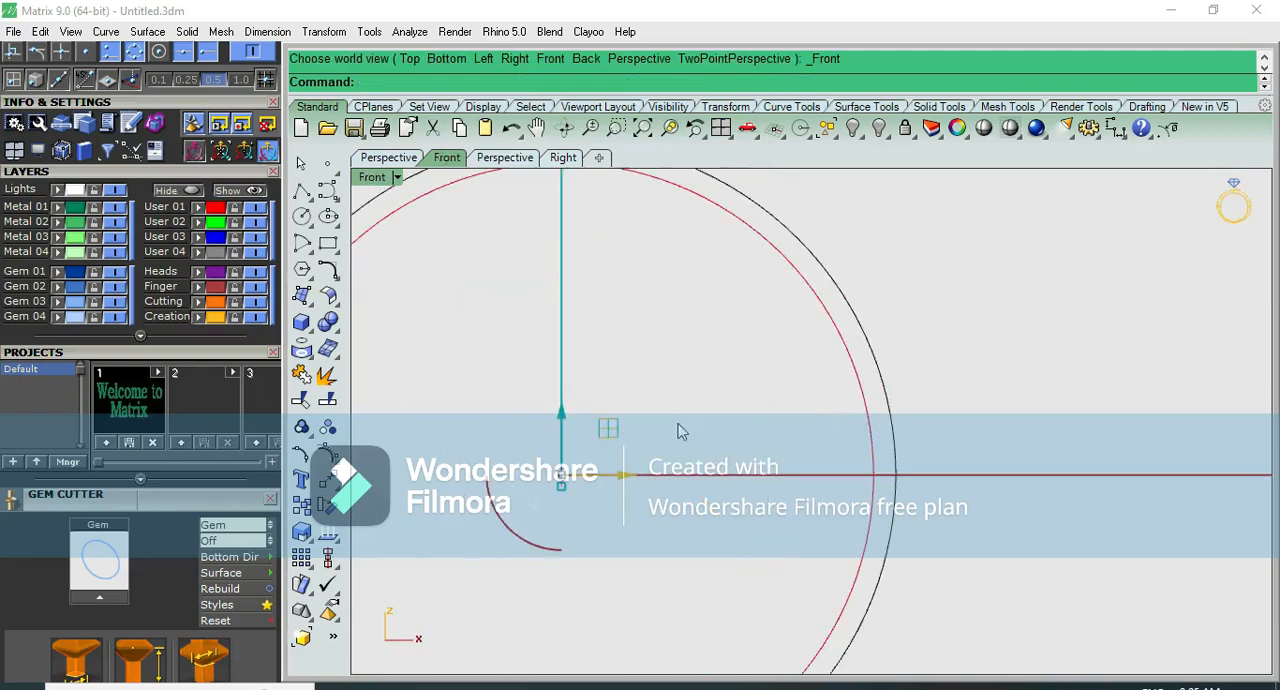
pyautogui.hotkey('ctrl', 'F3')
pyautogui.hotkey('ctrl', 'F4')
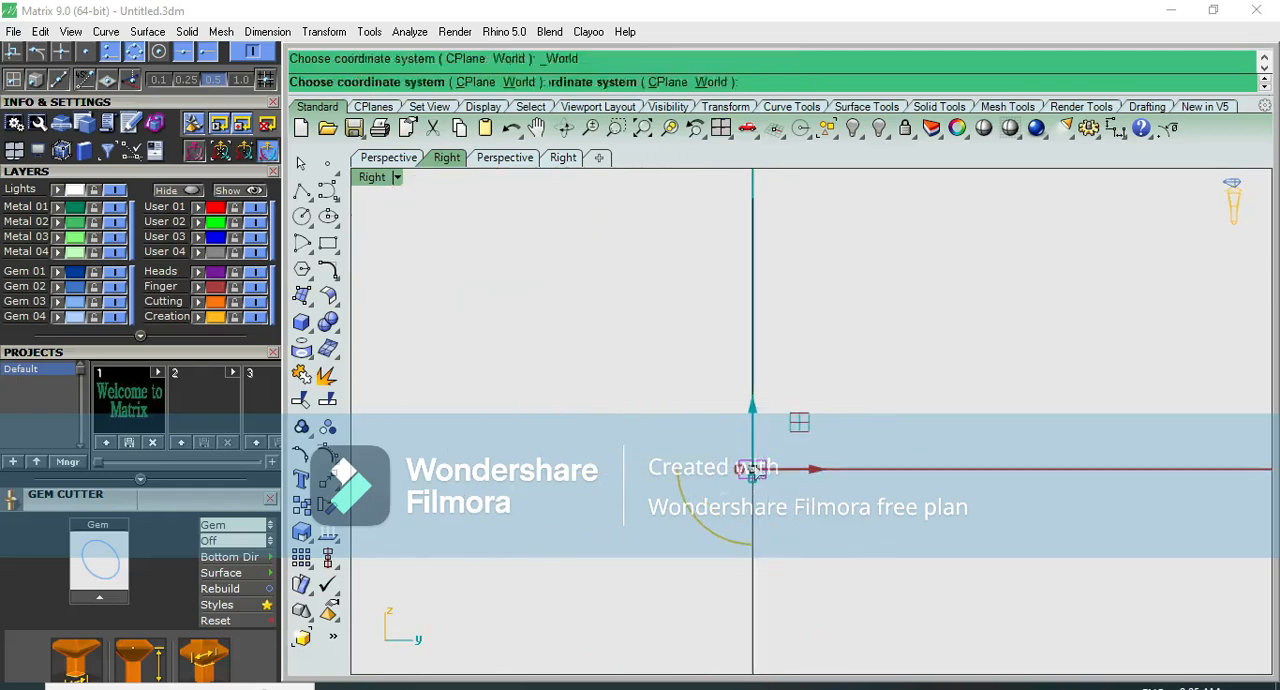
pyautogui.scroll(12, 713, 422)
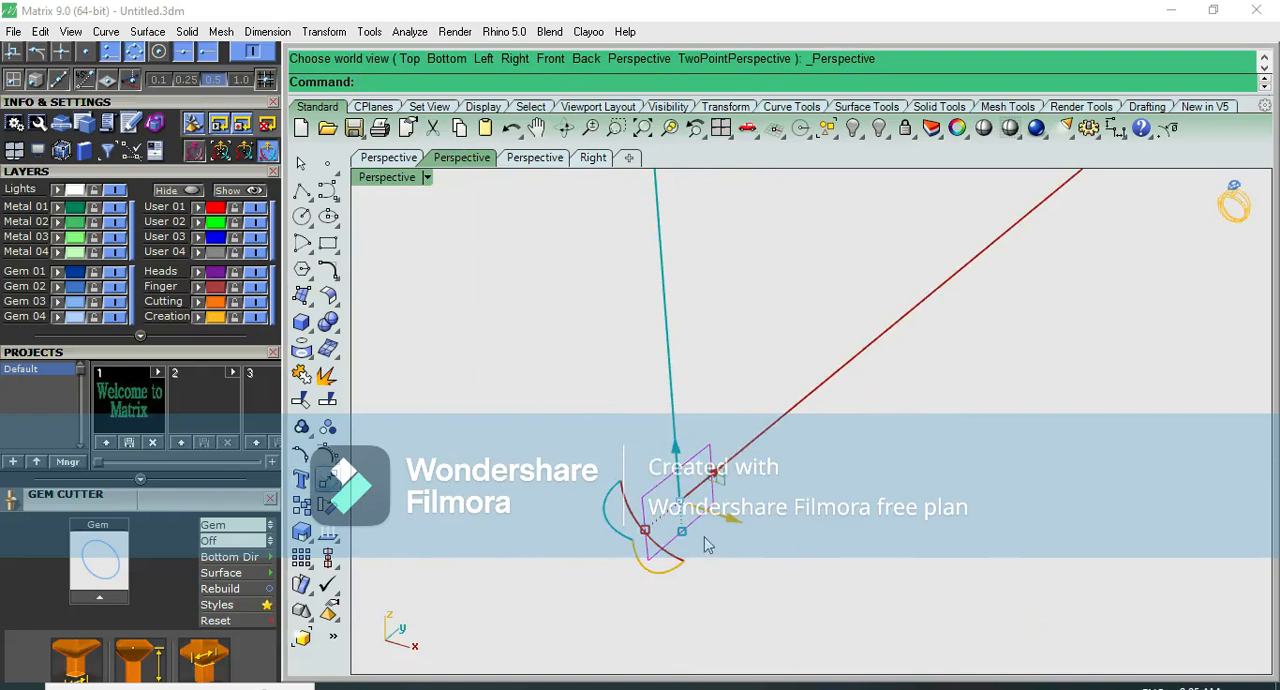
pyautogui.click(328, 480)
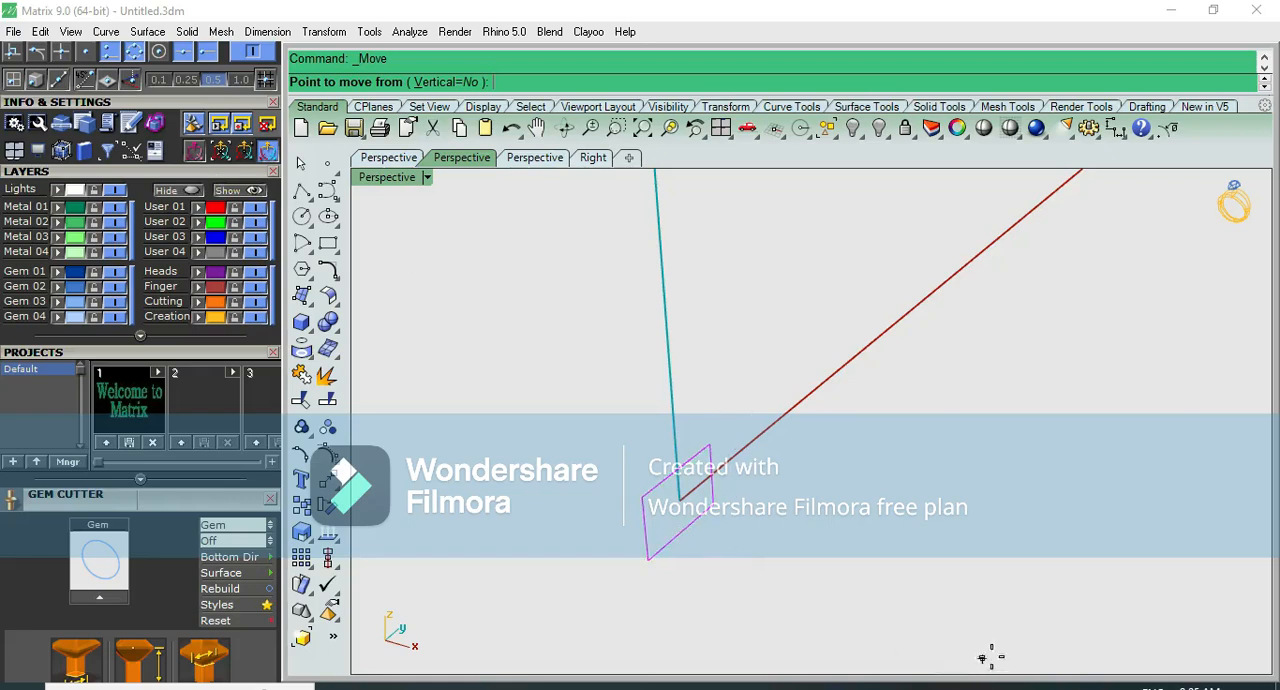
pyautogui.click(1013, 687)
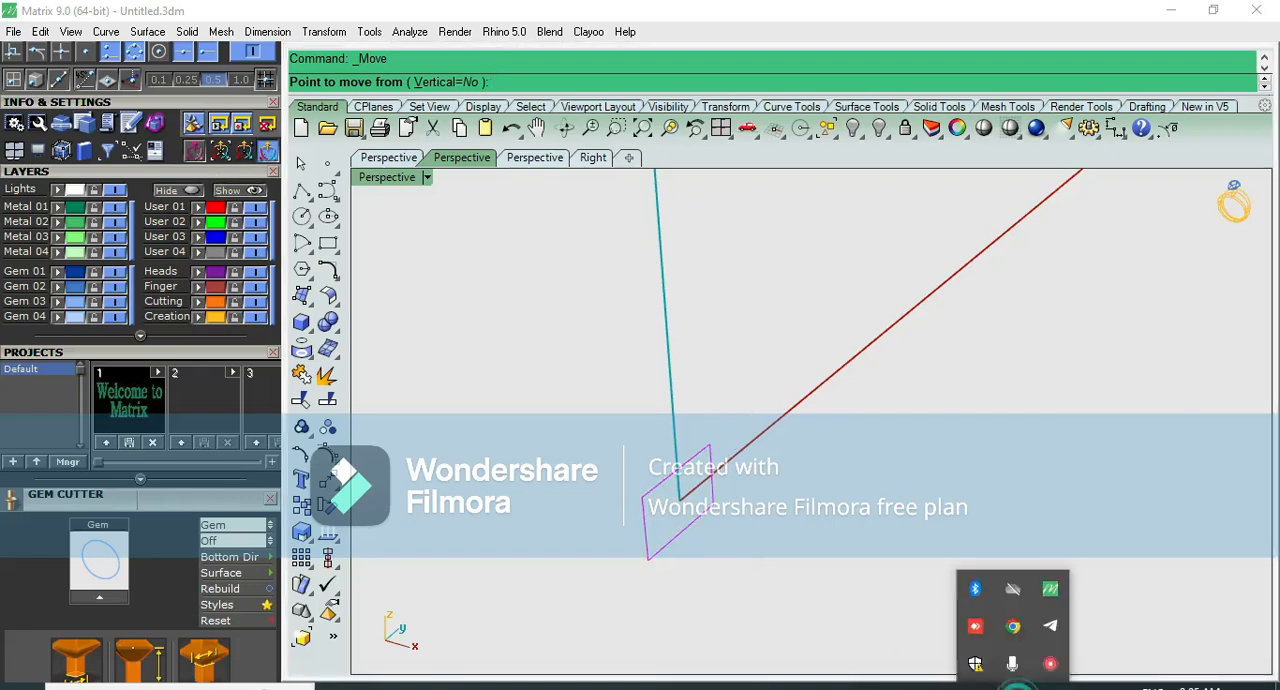
pyautogui.rightClick(1050, 666)
pyautogui.click(1097, 624)
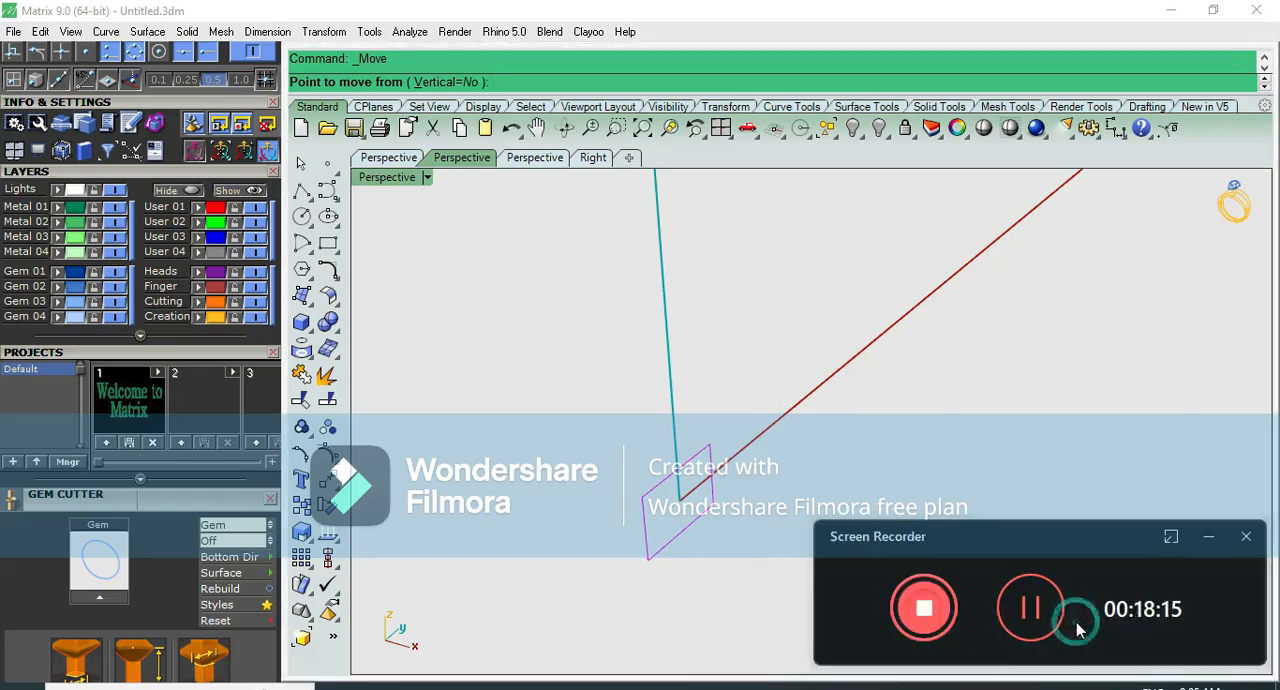
pyautogui.click(1207, 541)
# - Move the rectangle from the midpoint of its lower edge to the top quadrant point of the inner circle
pyautogui.scroll(3, 1010, 535)
pyautogui.moveTo(1014, 534); pyautogui.dragTo(946, 502, button='right')
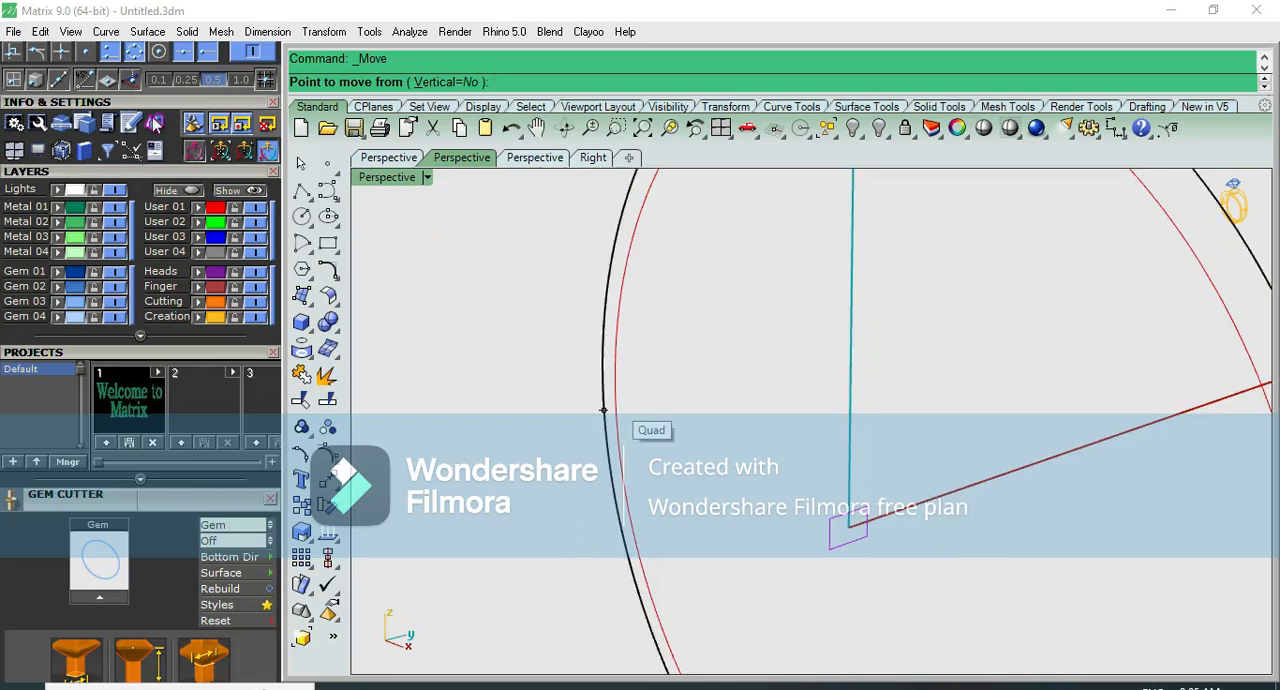
pyautogui.scroll(5, 888, 524)
pyautogui.moveTo(988, 261); pyautogui.dragTo(894, 466, button='right')
pyautogui.click(792, 485)
pyautogui.scroll(-10, 809, 568)
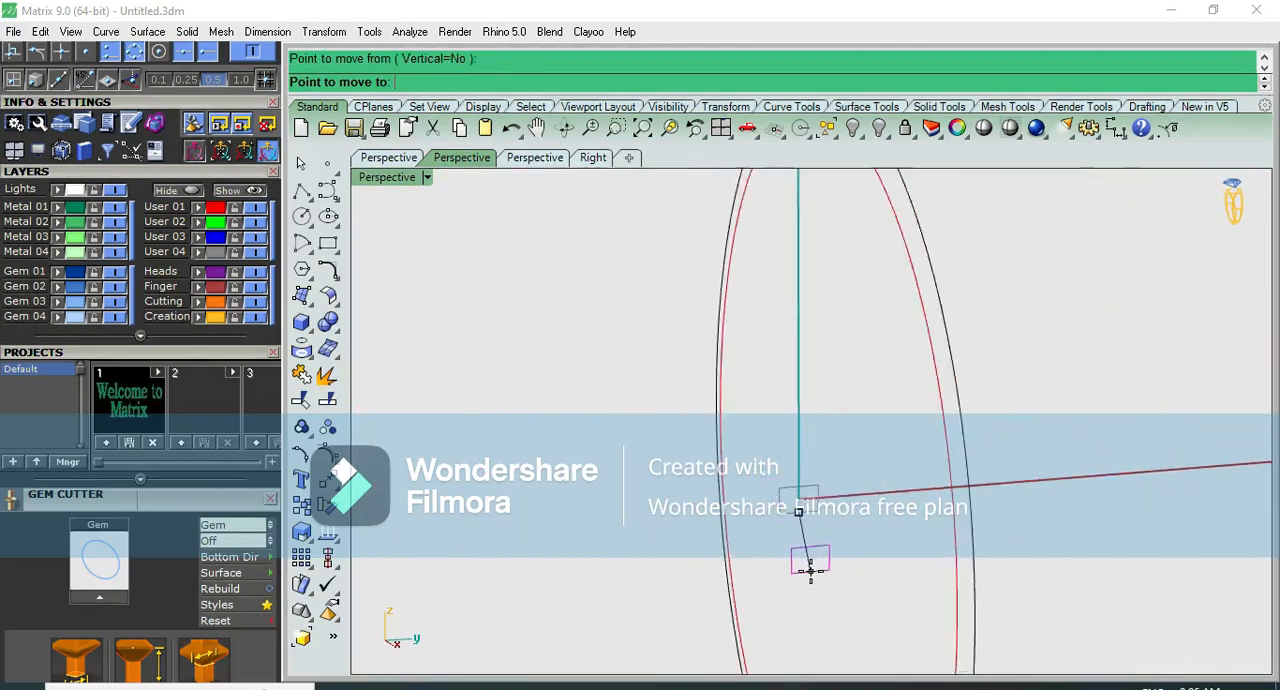
pyautogui.scroll(7, 809, 412)
pyautogui.scroll(3, 805, 430)
pyautogui.click(812, 444)
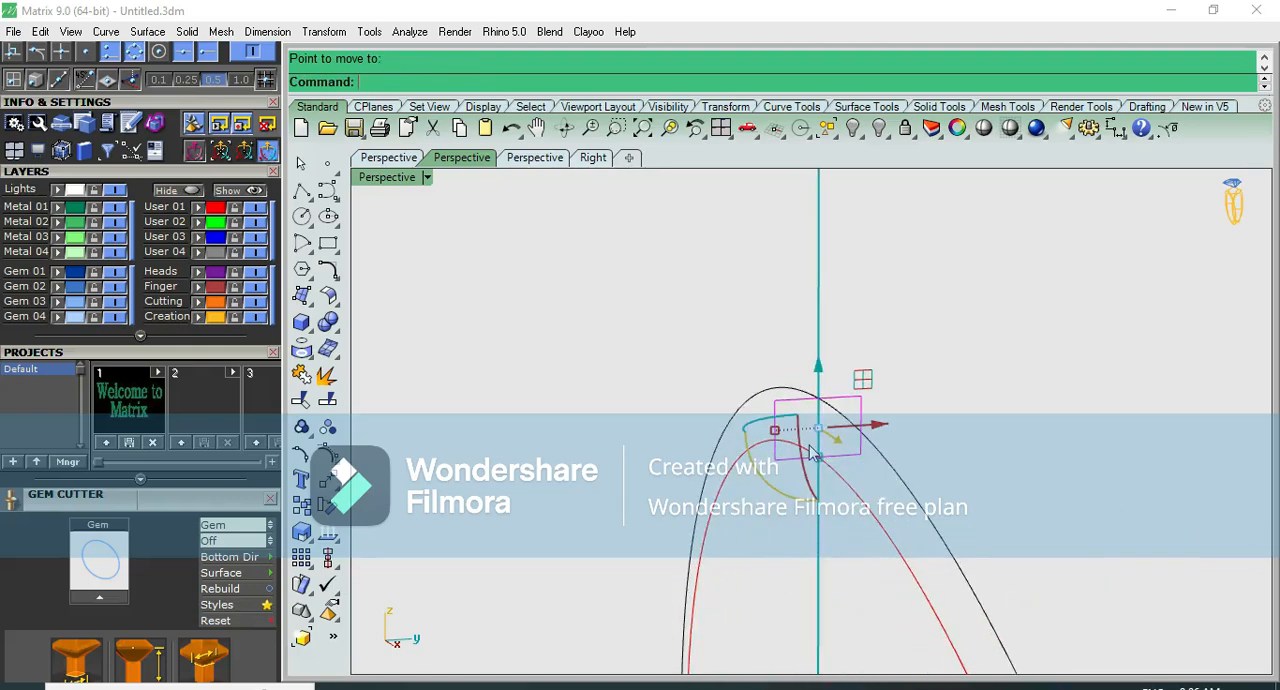
# - Create a one-rail sweep of the rectangular profile around the inner circle, with Freeform style and no simplification
pyautogui.scroll(-3, 828, 390)
pyautogui.scroll(4, 900, 395)
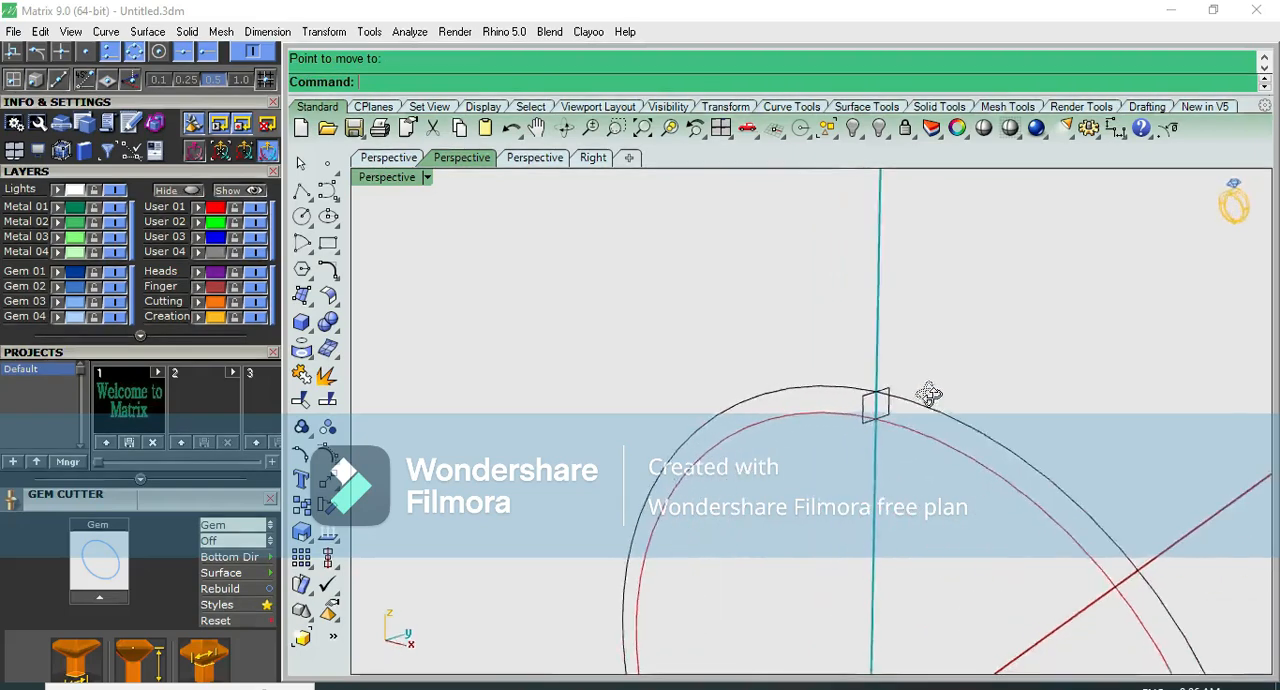
pyautogui.scroll(-4, 875, 345)
pyautogui.scroll(1, 840, 415)
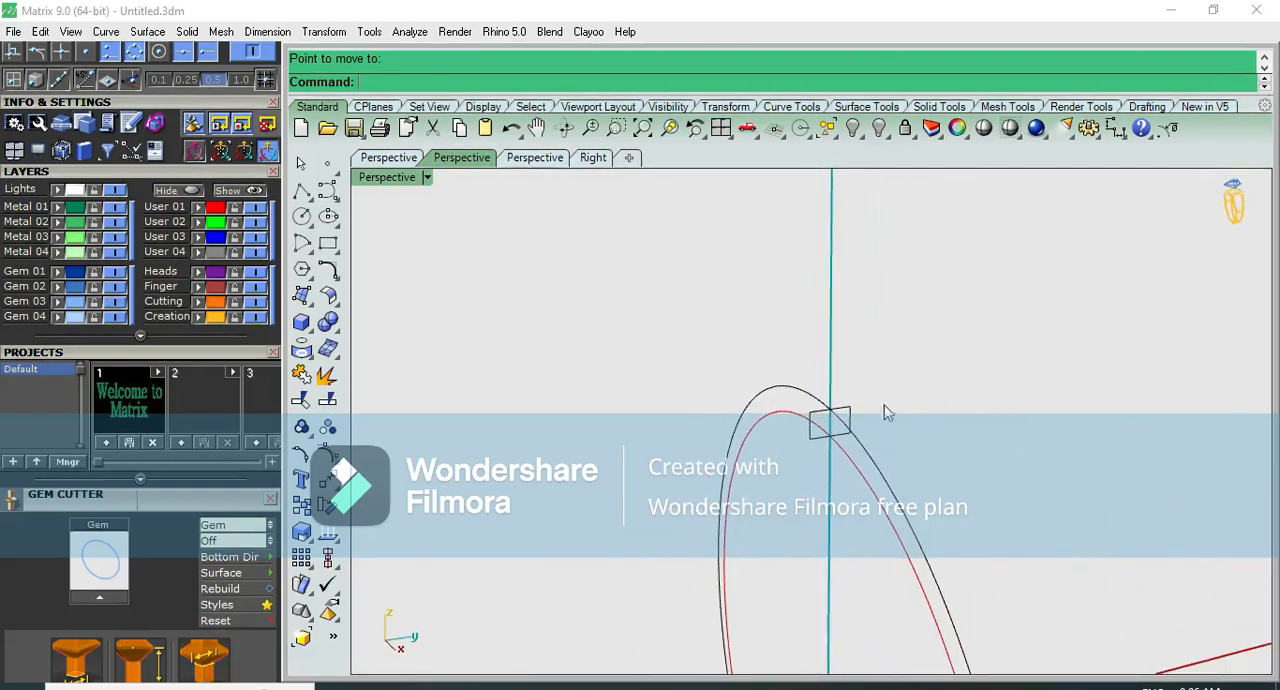
pyautogui.scroll(3, 885, 422)
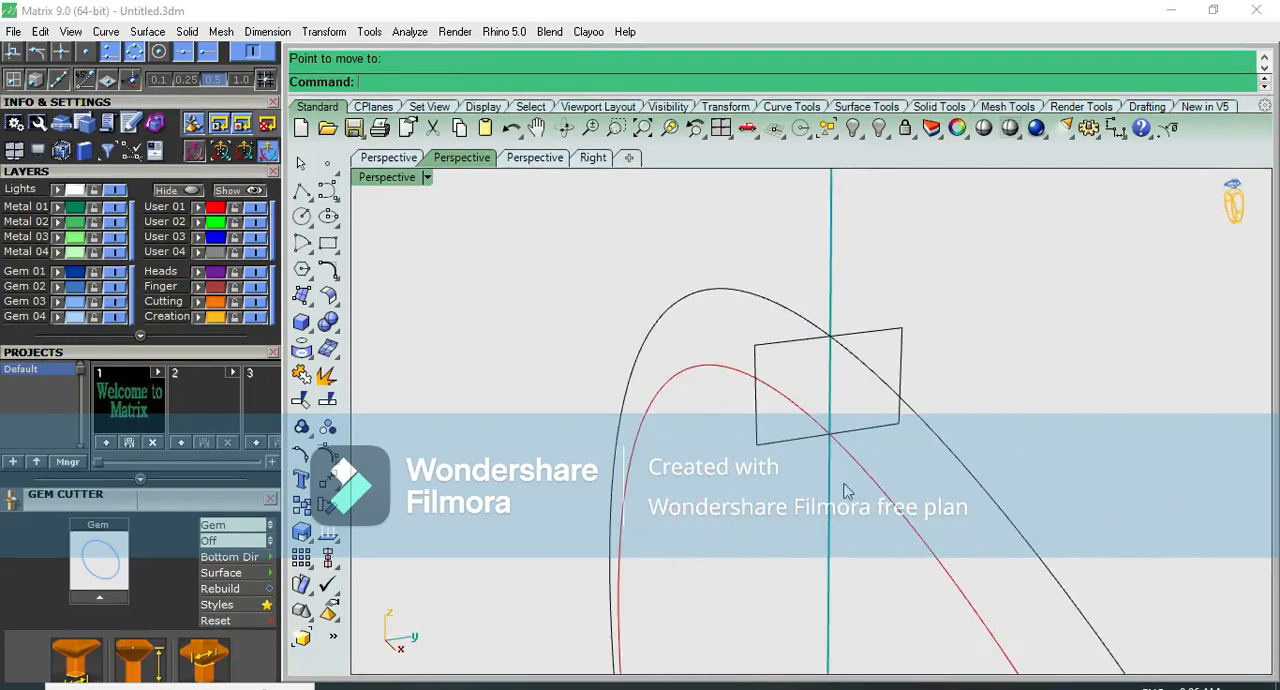
pyautogui.click(861, 465)
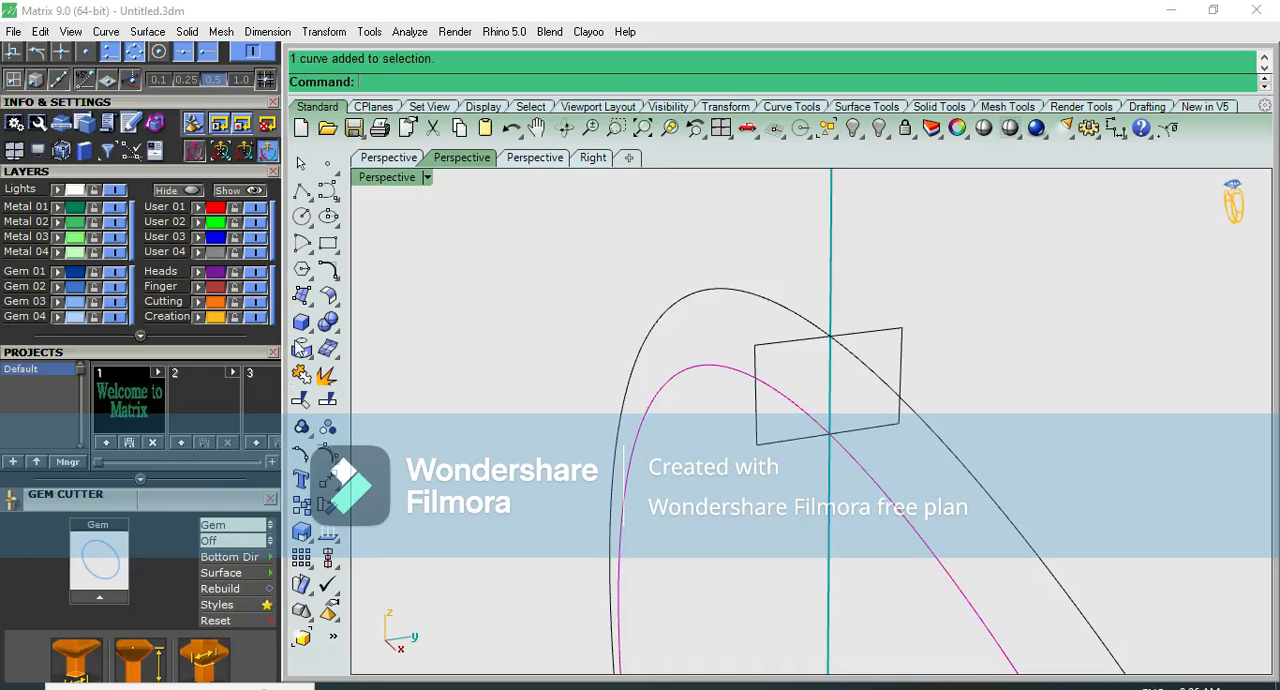
pyautogui.scroll(-3, 620, 356)
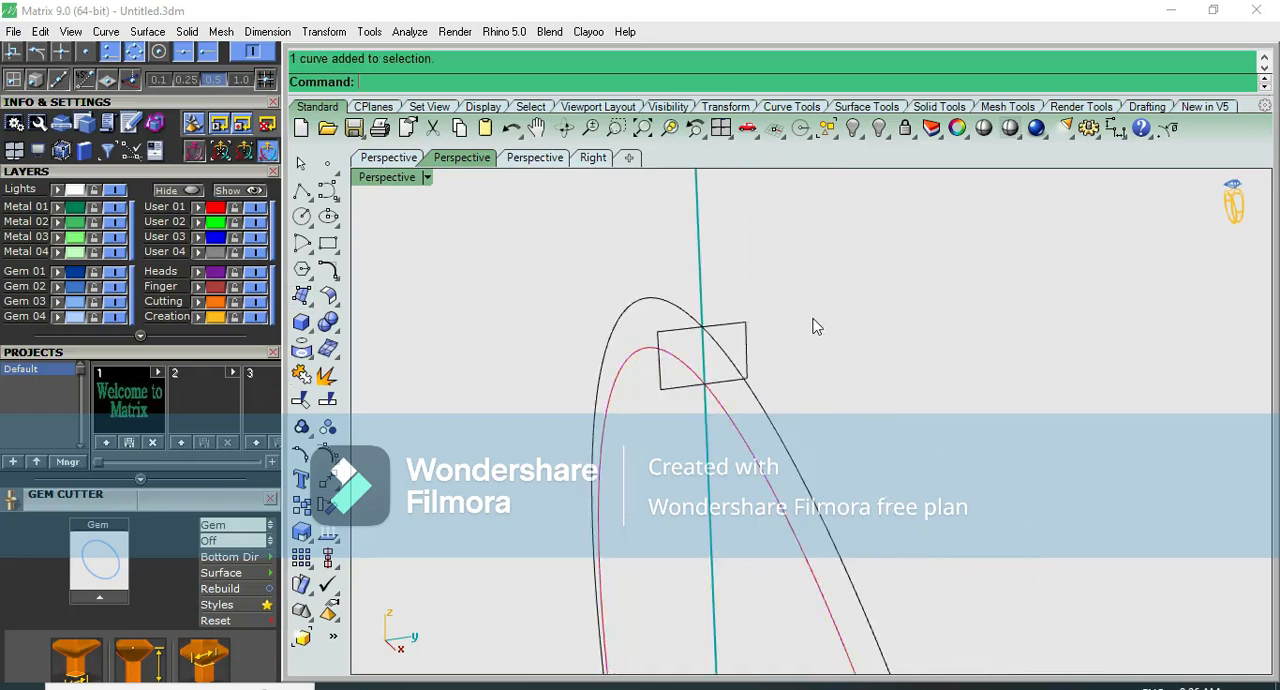
pyautogui.scroll(3, 721, 356)
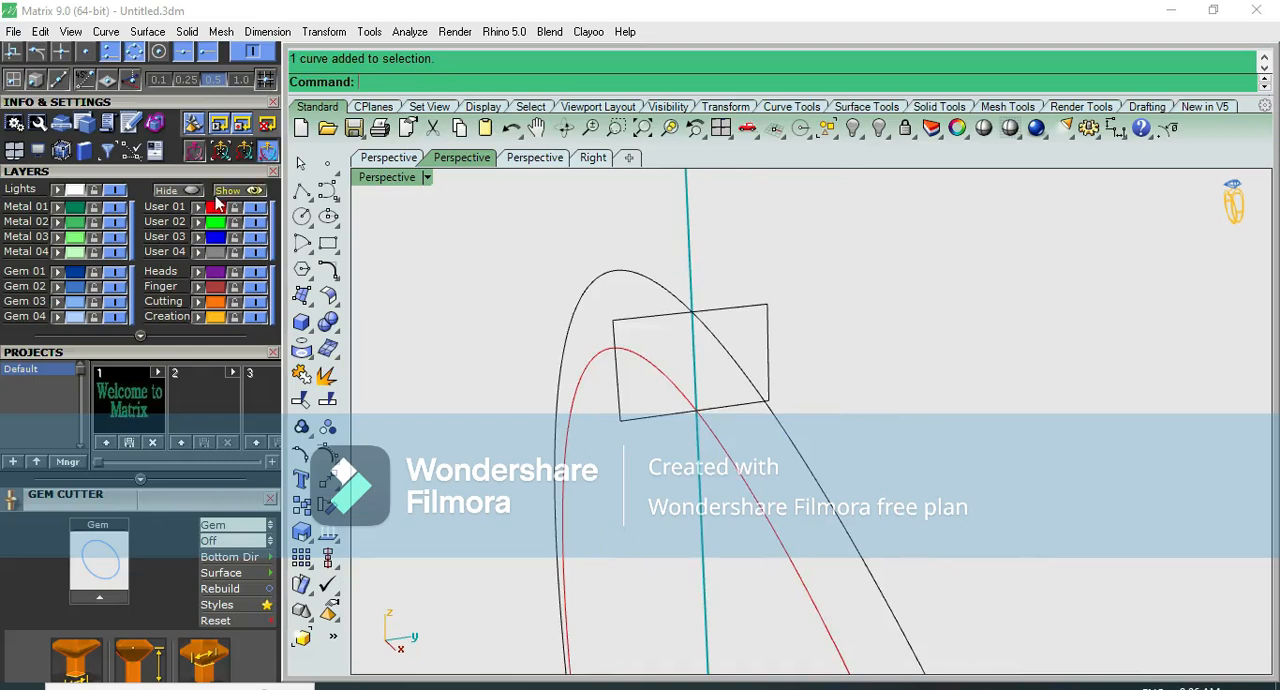
pyautogui.click(302, 296)
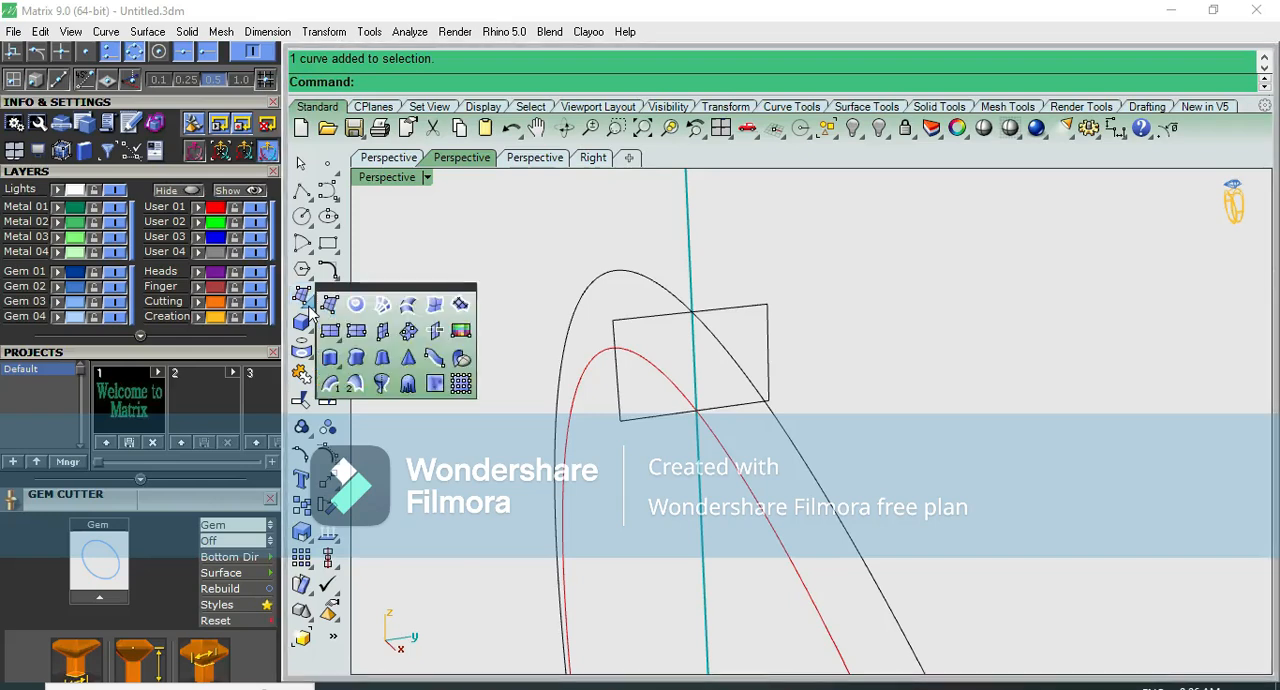
pyautogui.click(331, 384)
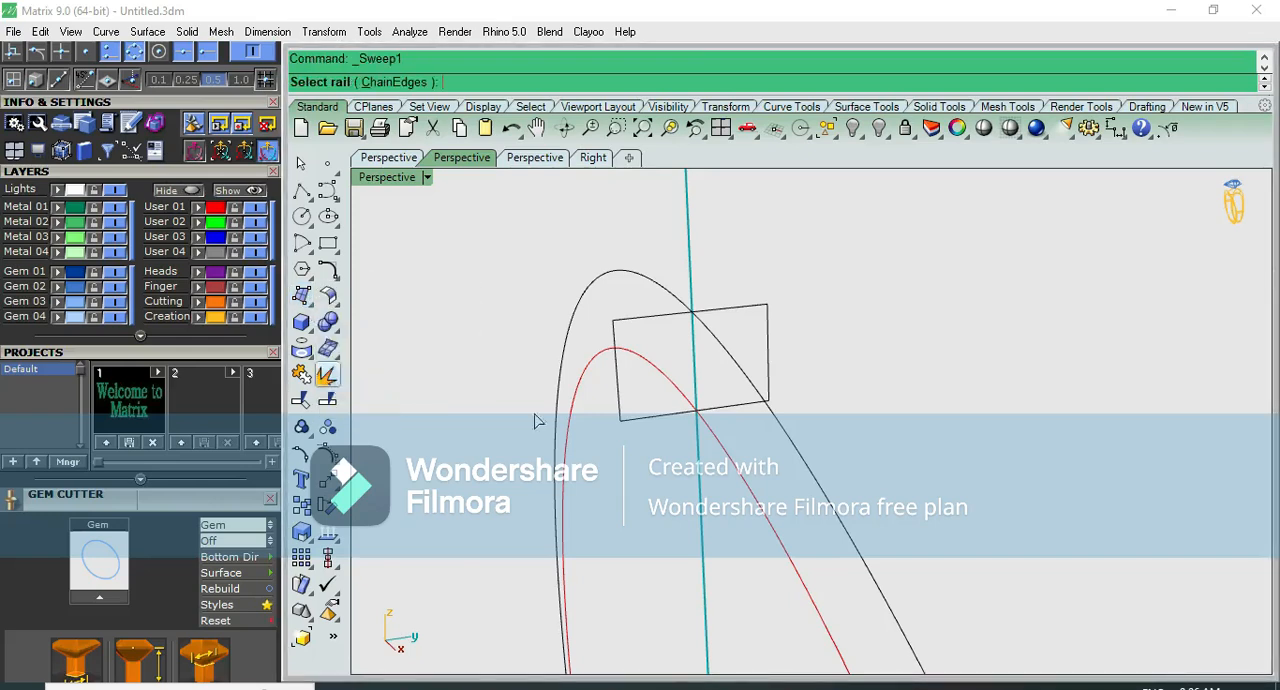
pyautogui.click(728, 460)
pyautogui.click(725, 420)
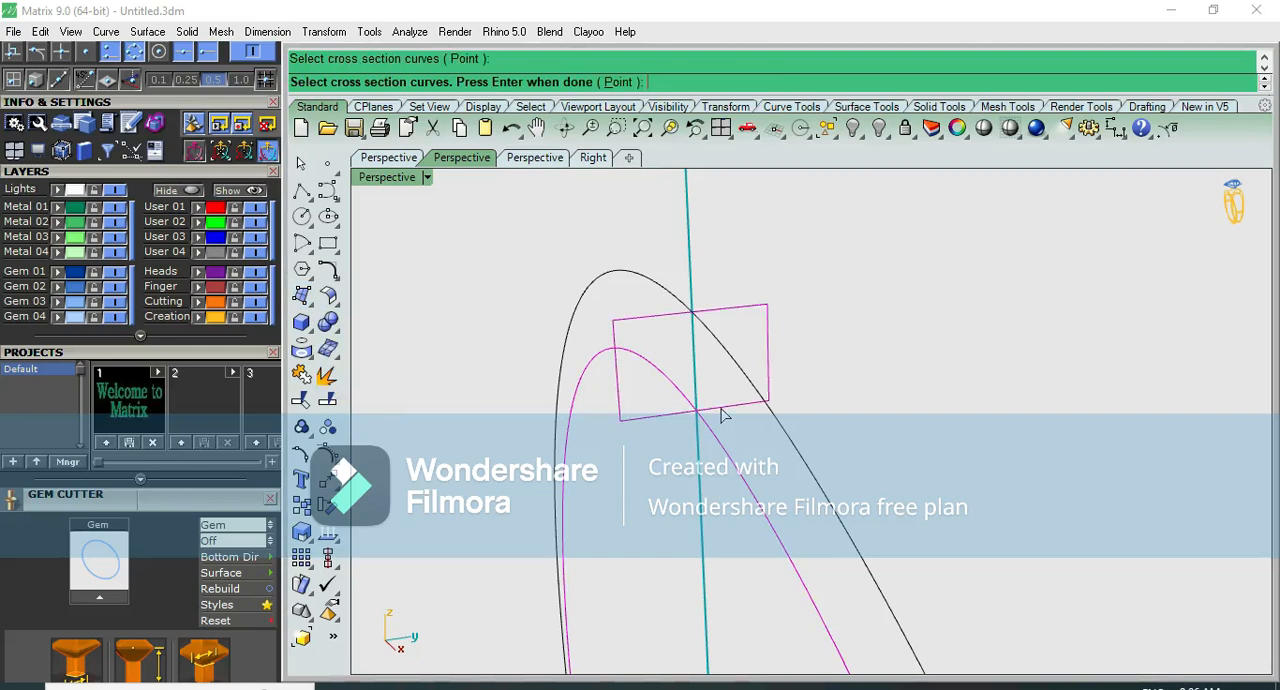
pyautogui.press('Return')
pyautogui.press('Return')
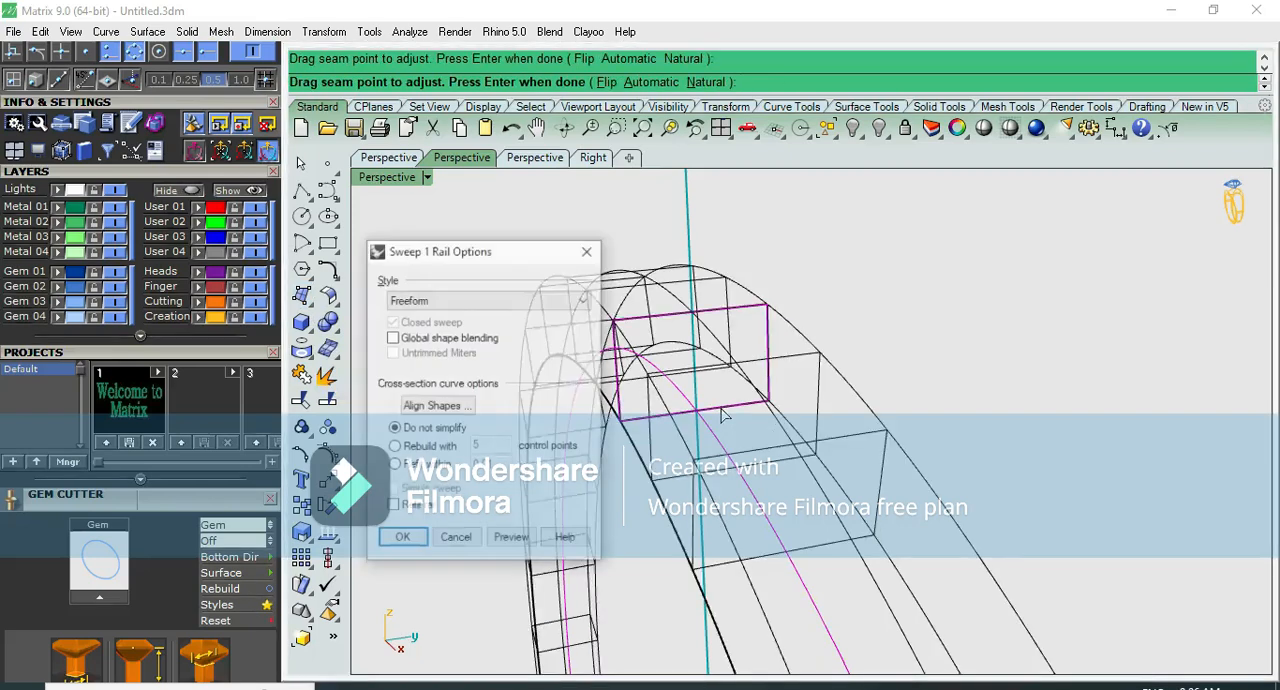
pyautogui.click(403, 534)
# - Measure the swept band's thickness at the top of the bangle in the front view, without keeping the dimension
pyautogui.moveTo(617, 340); pyautogui.dragTo(707, 291, button='right')
pyautogui.press('F7')
pyautogui.hotkey('ctrl', 'F2')
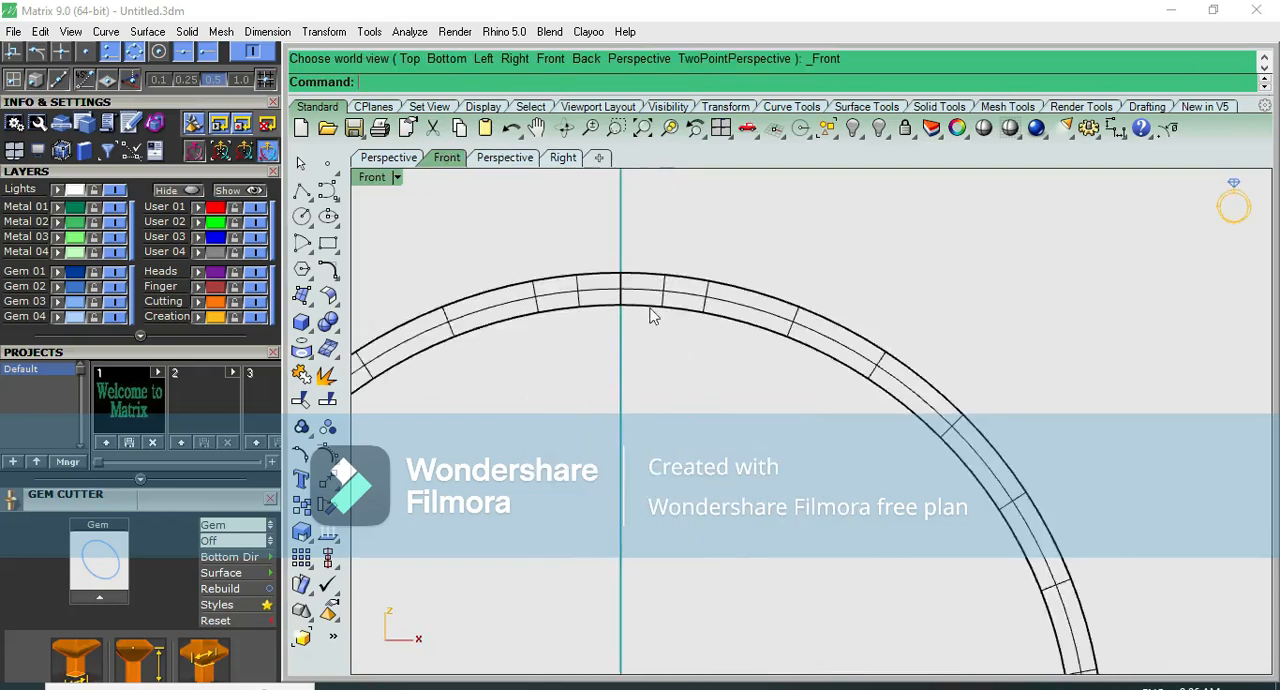
pyautogui.scroll(1, 651, 309)
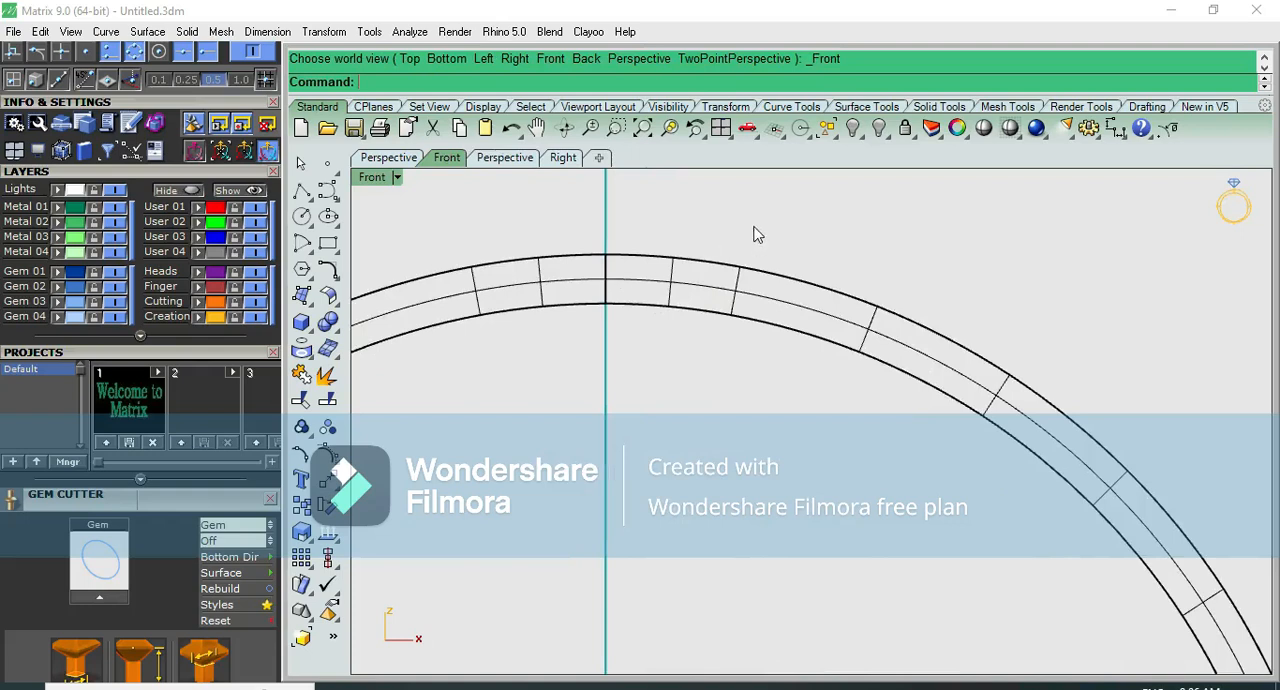
pyautogui.moveTo(996, 207); pyautogui.dragTo(1100, 212)
pyautogui.click(1115, 128)
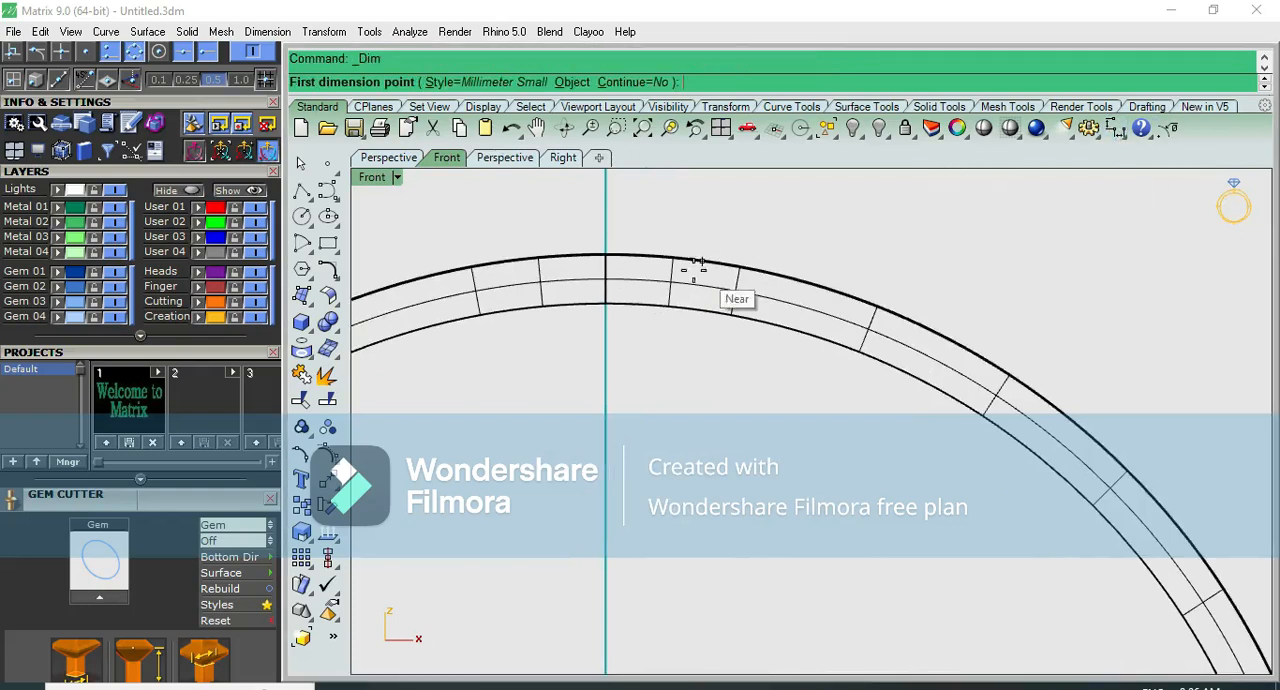
pyautogui.scroll(2, 603, 255)
pyautogui.click(634, 263)
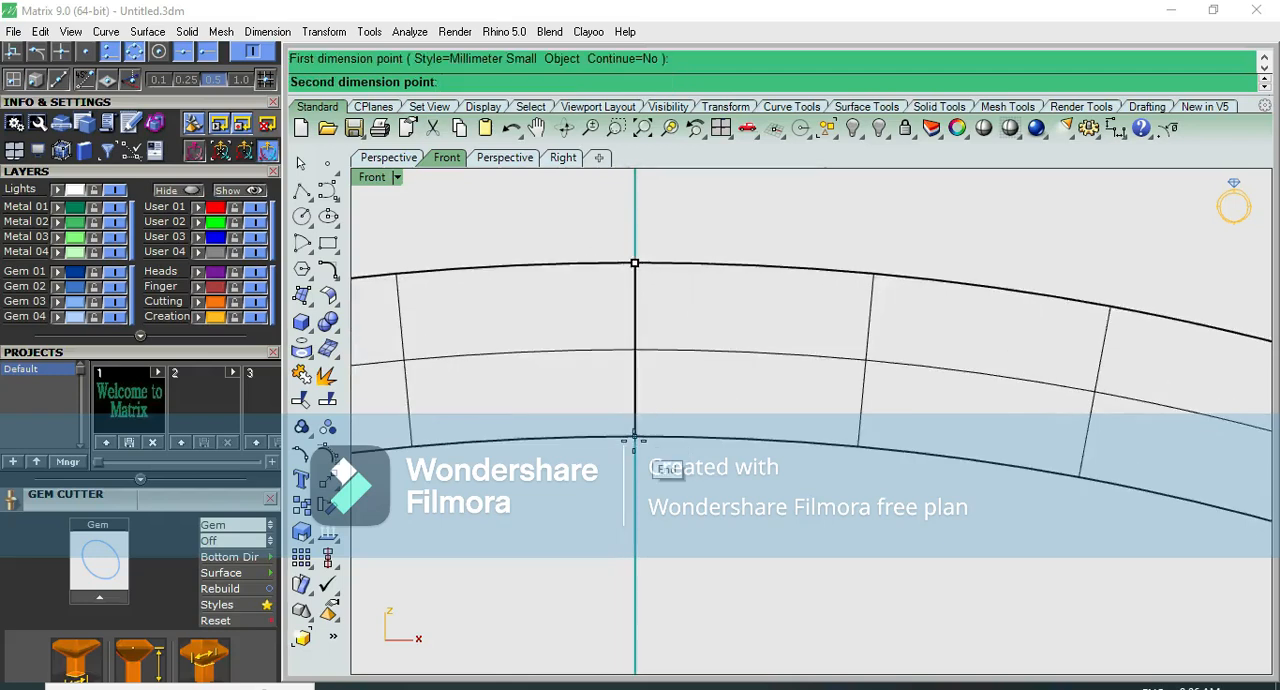
pyautogui.click(635, 437)
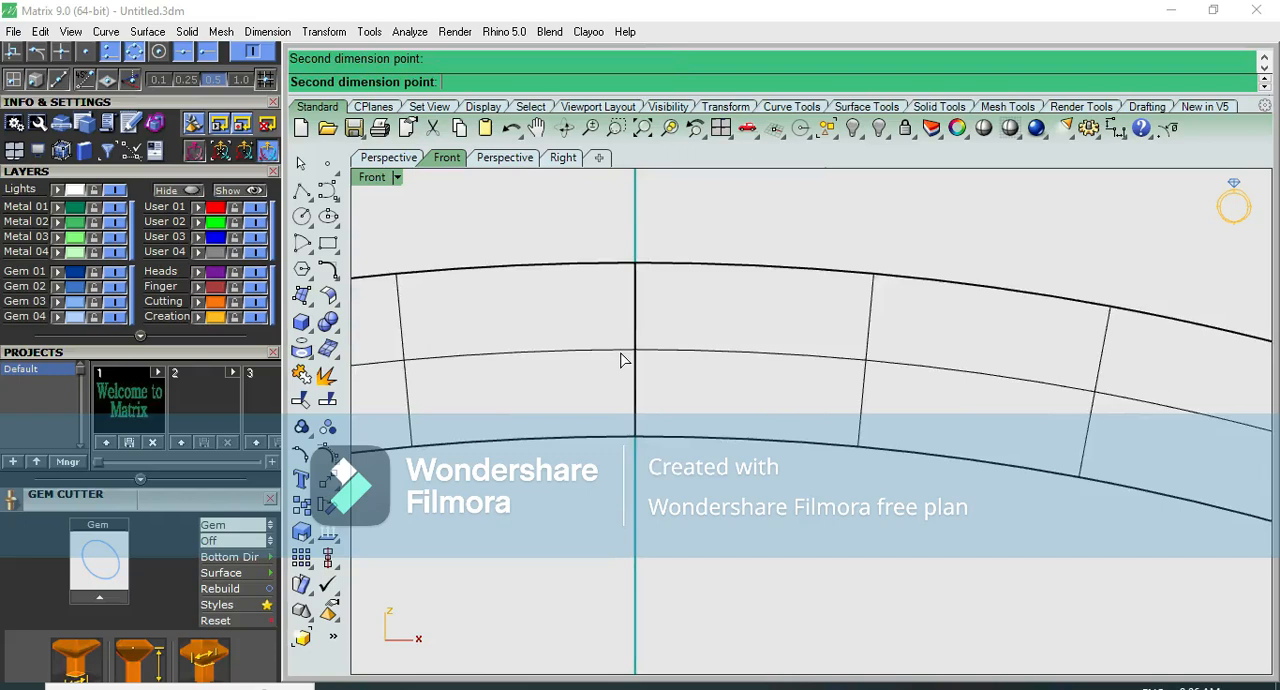
pyautogui.scroll(-3, 575, 362)
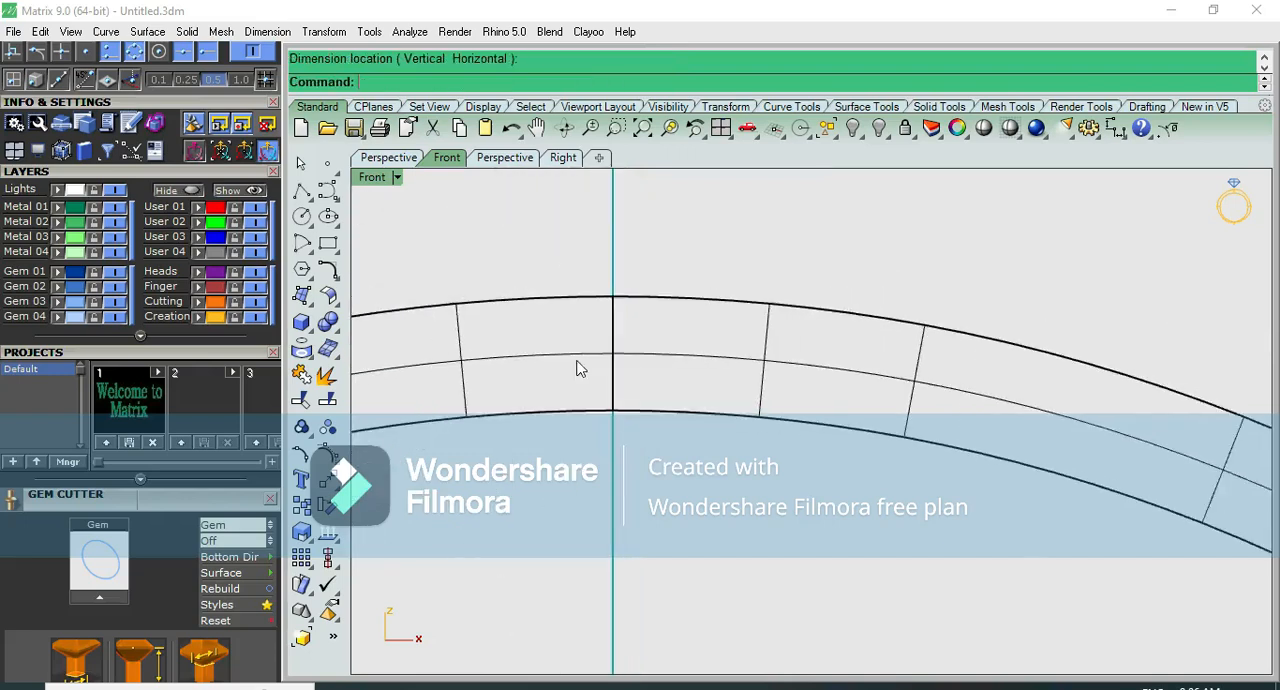
# - Select the profile curve at the top of the bangle and inspect it in the right view
pyautogui.click(633, 366)
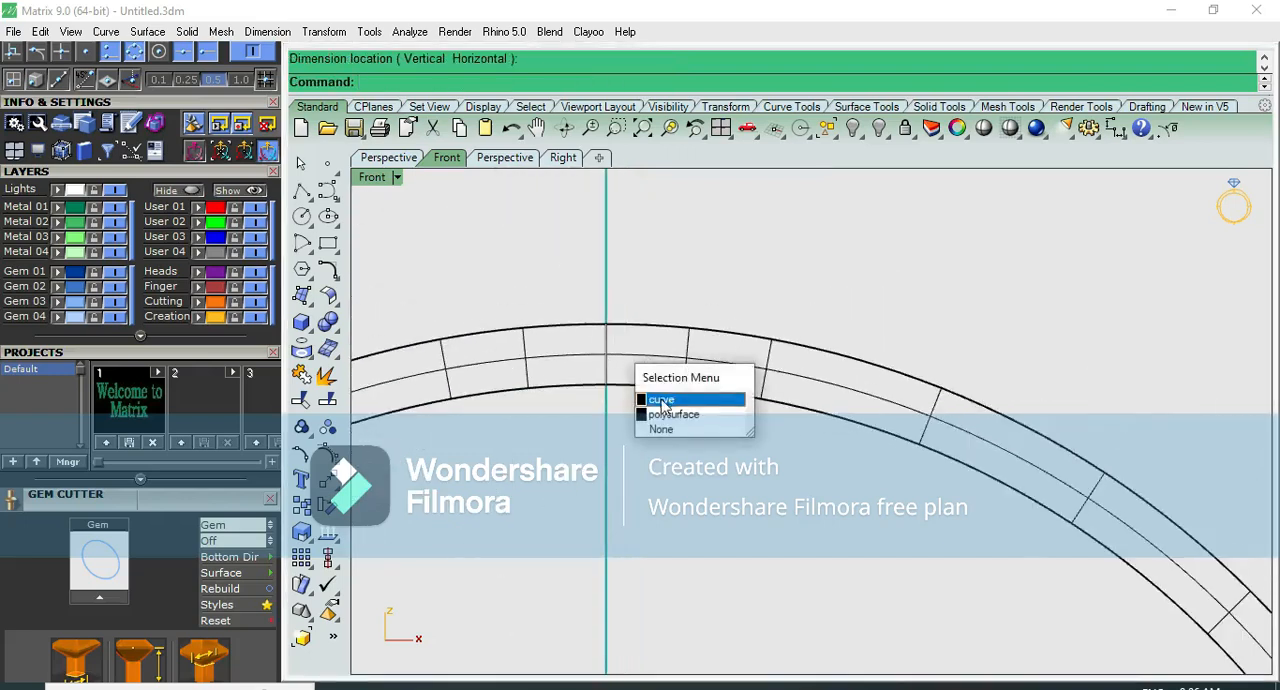
pyautogui.click(663, 400)
pyautogui.scroll(-5, 663, 400)
pyautogui.press('F7')
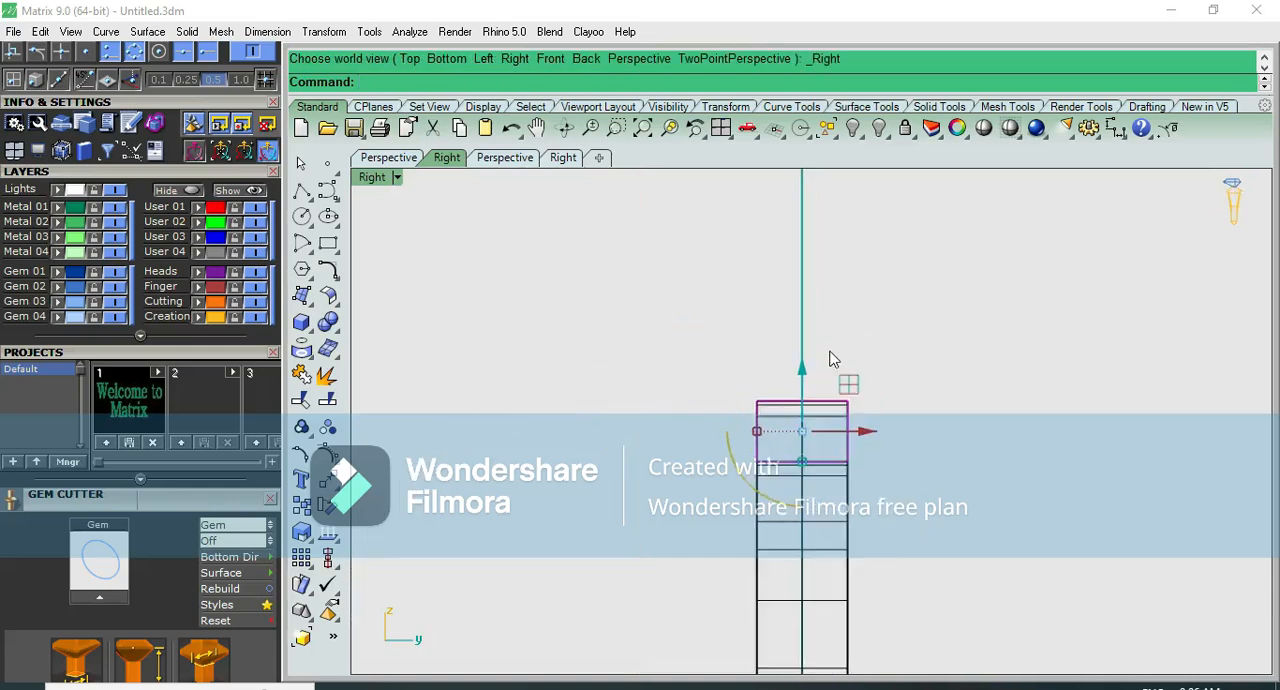
pyautogui.press('F6')
pyautogui.click(672, 482)
# - Select the complete bangle polysurface in the front view and calculate its metal weights
pyautogui.scroll(-3, 749, 429)
pyautogui.moveTo(600, 388); pyautogui.dragTo(689, 283, button='right')
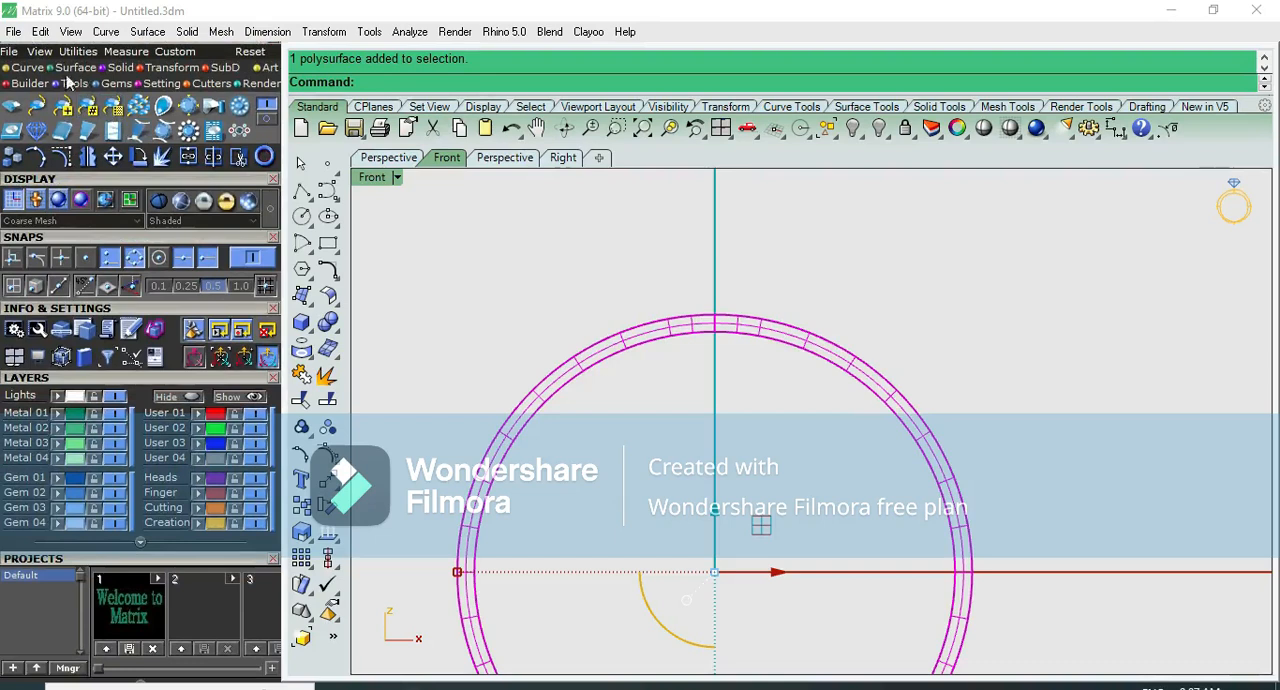
pyautogui.click(69, 82)
pyautogui.click(135, 103)
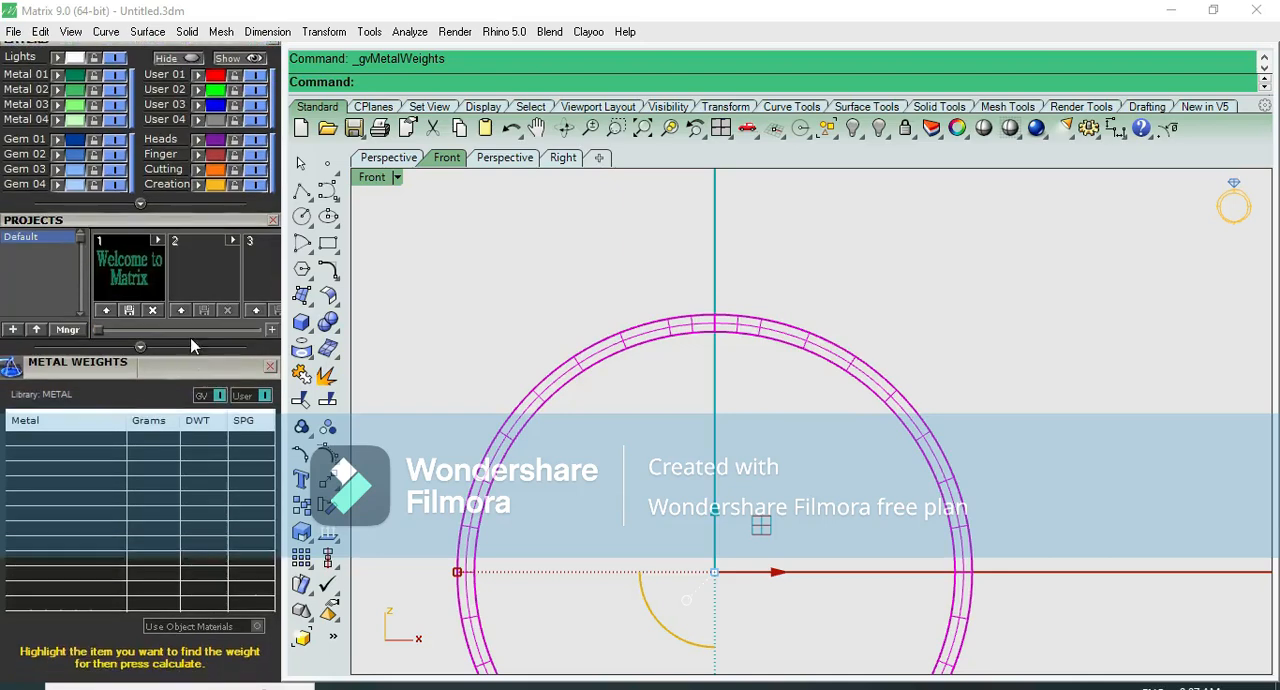
pyautogui.moveTo(191, 339); pyautogui.dragTo(191, 304)
pyautogui.click(180, 623)
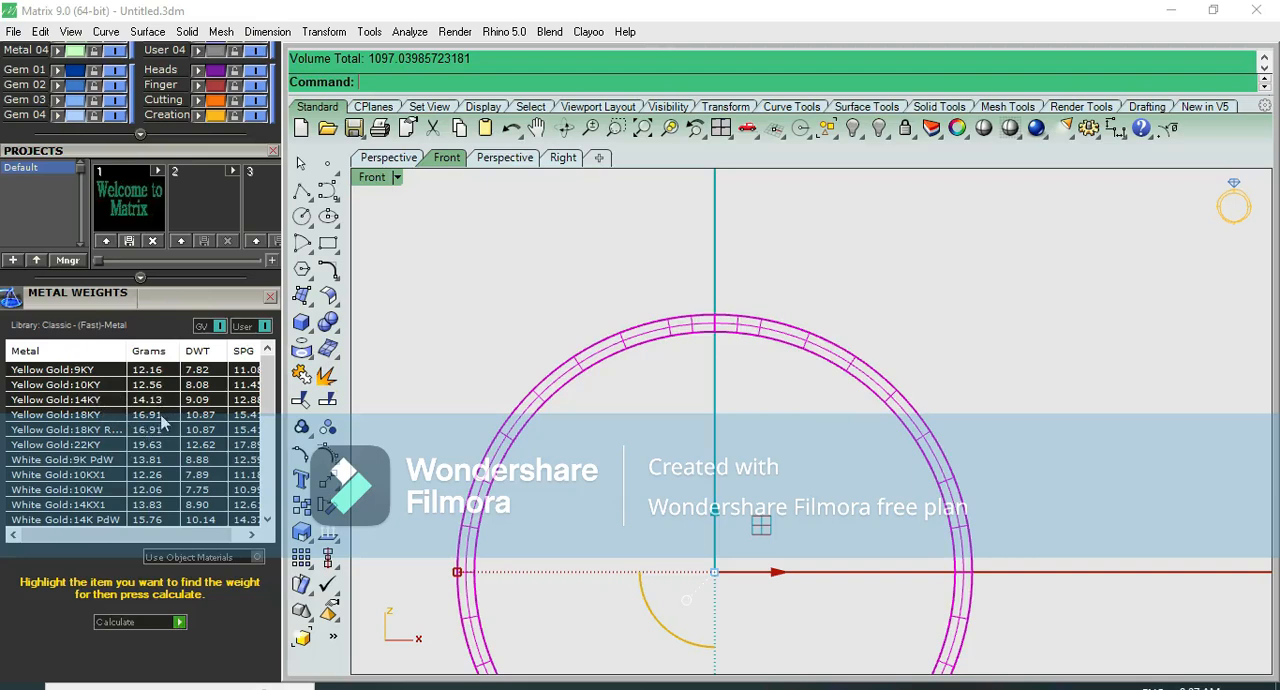
# - Select the profile curve instead of the polysurface and turn on its control points
pyautogui.click(569, 280)
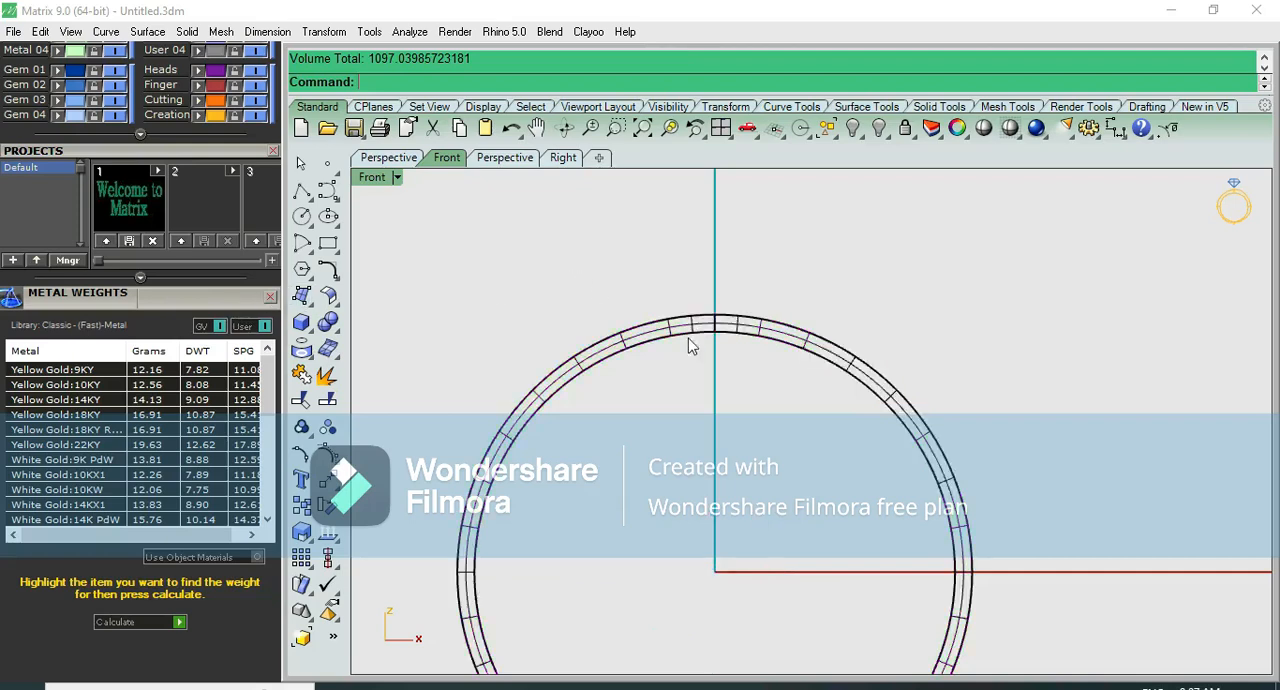
pyautogui.scroll(4, 700, 340)
pyautogui.scroll(2, 708, 337)
pyautogui.click(735, 377)
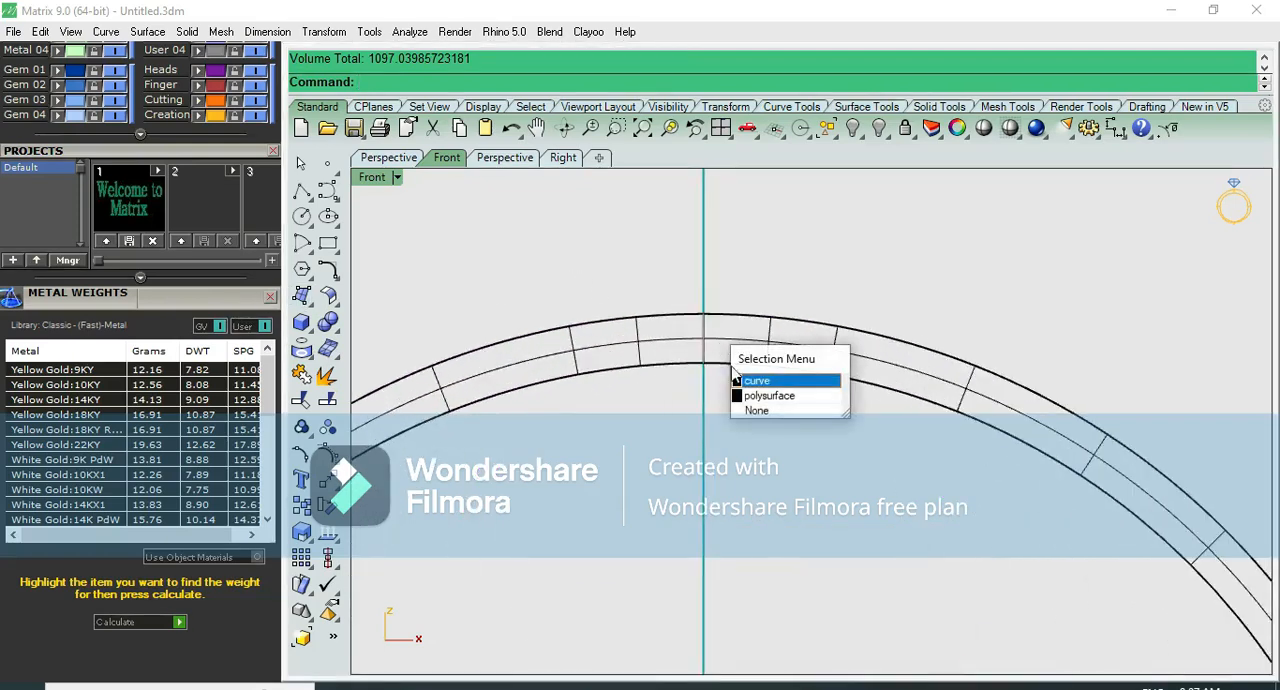
pyautogui.click(752, 381)
pyautogui.press('F10')
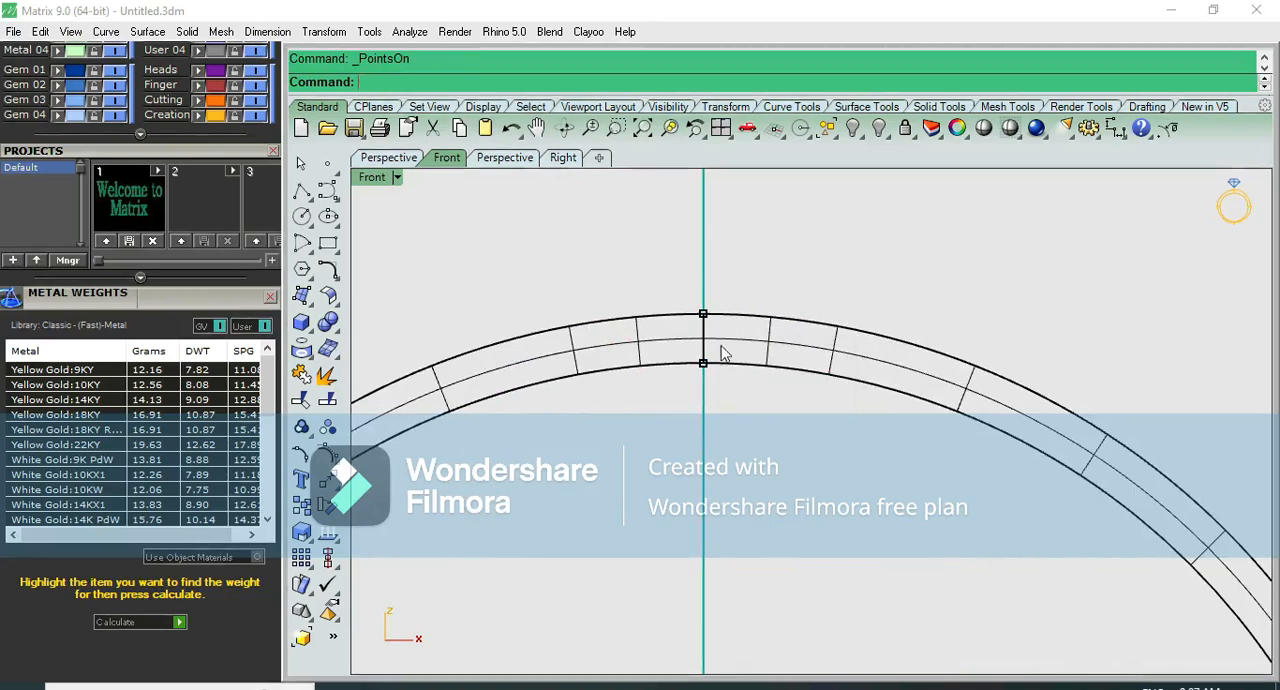
# - Lower the profile's upper control points vertically to thin the bangle to about 1.62 mm
pyautogui.scroll(1, 723, 350)
pyautogui.moveTo(657, 243); pyautogui.dragTo(734, 303)
pyautogui.scroll(3, 697, 256)
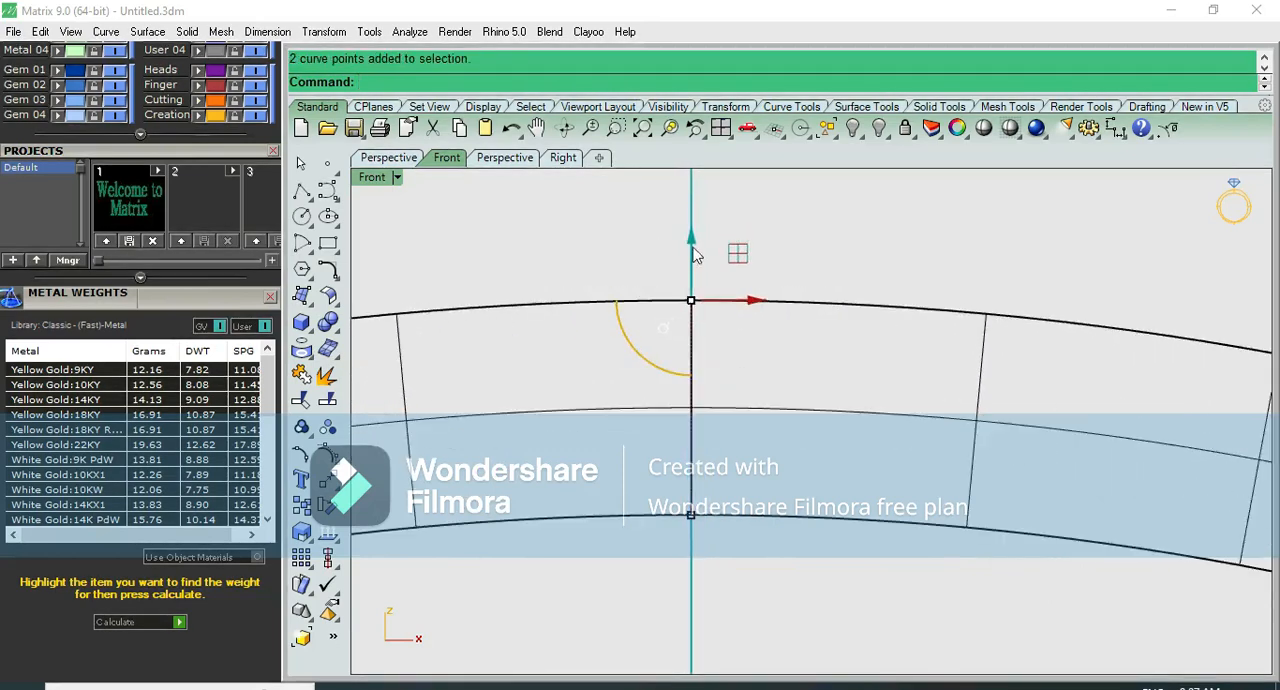
pyautogui.moveTo(696, 254); pyautogui.dragTo(701, 291)
pyautogui.click(786, 258)
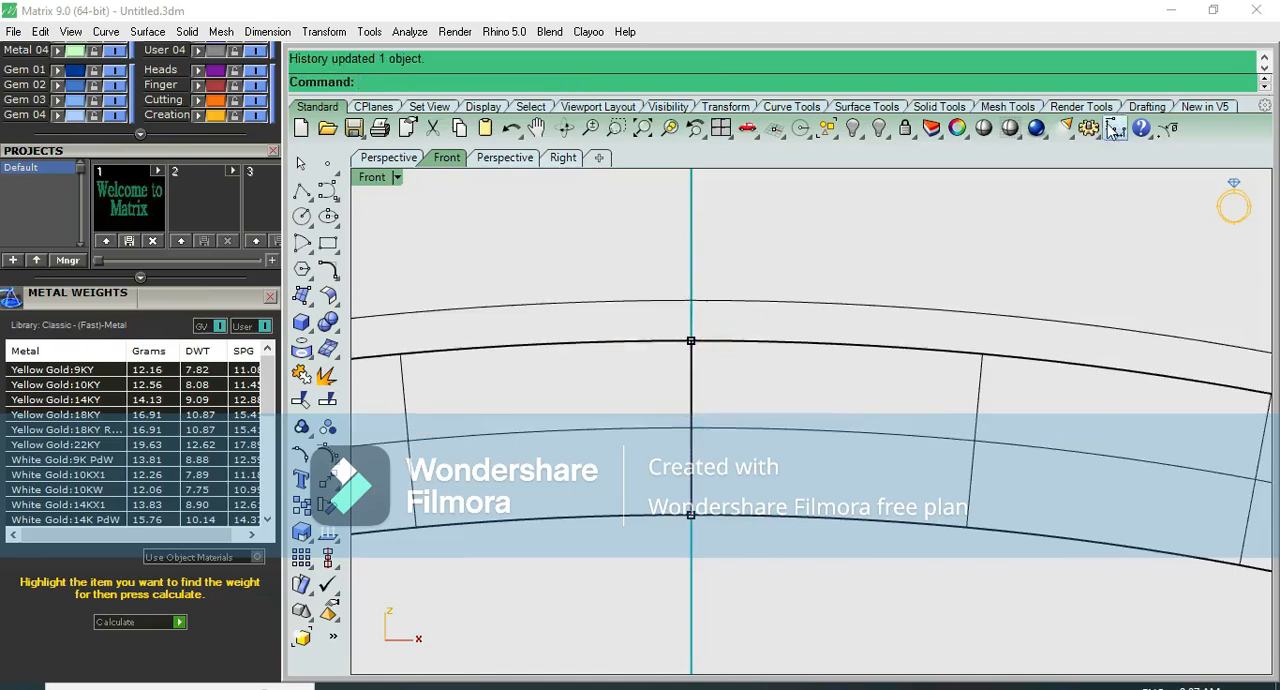
# - Measure the thinned band between the profile's upper and lower control points, without keeping the dimension
pyautogui.click(1116, 128)
pyautogui.click(690, 341)
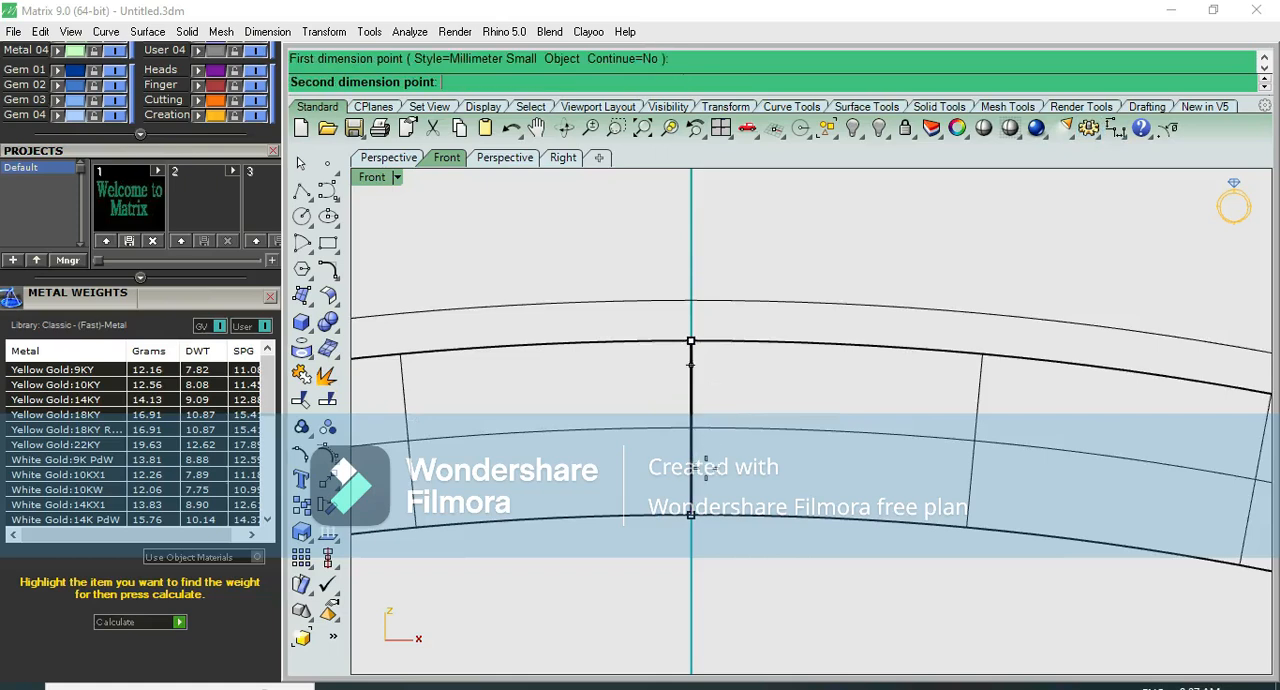
pyautogui.click(690, 515)
pyautogui.scroll(-2, 791, 466)
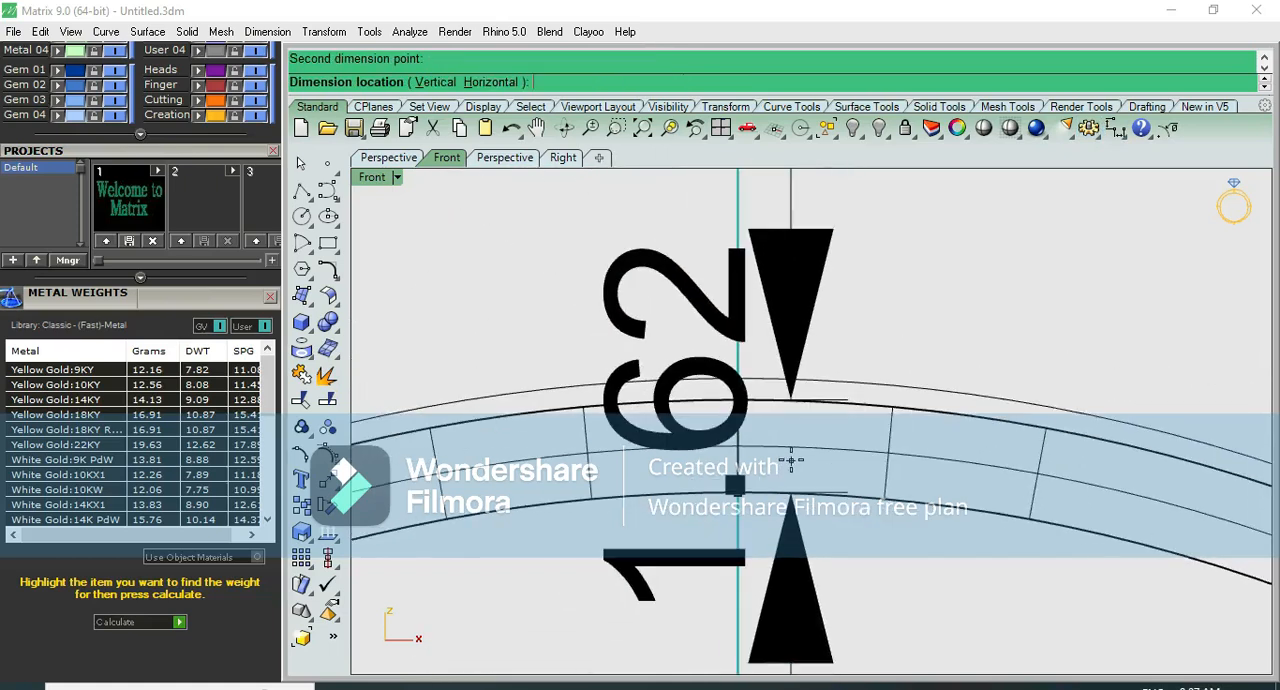
pyautogui.press('Escape')
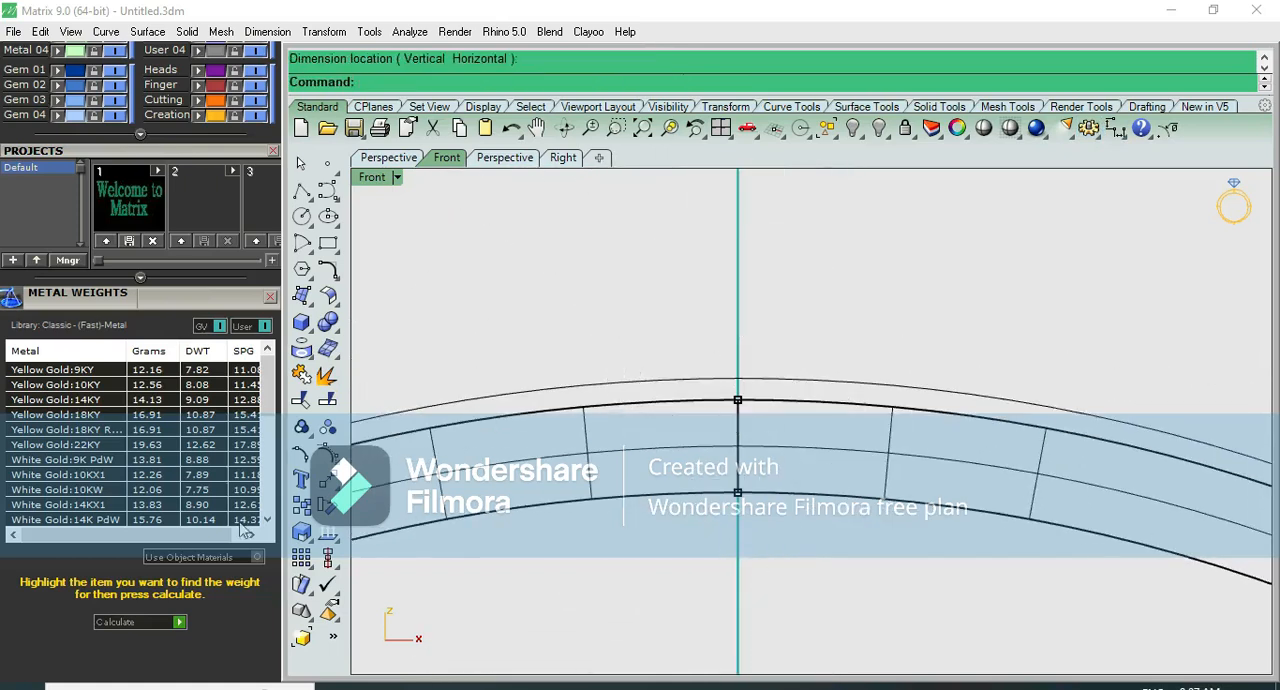
# - Recalculate the metal weights for the thinned bangle, with its polysurface selected only for the calculation
pyautogui.click(589, 452)
pyautogui.click(181, 622)
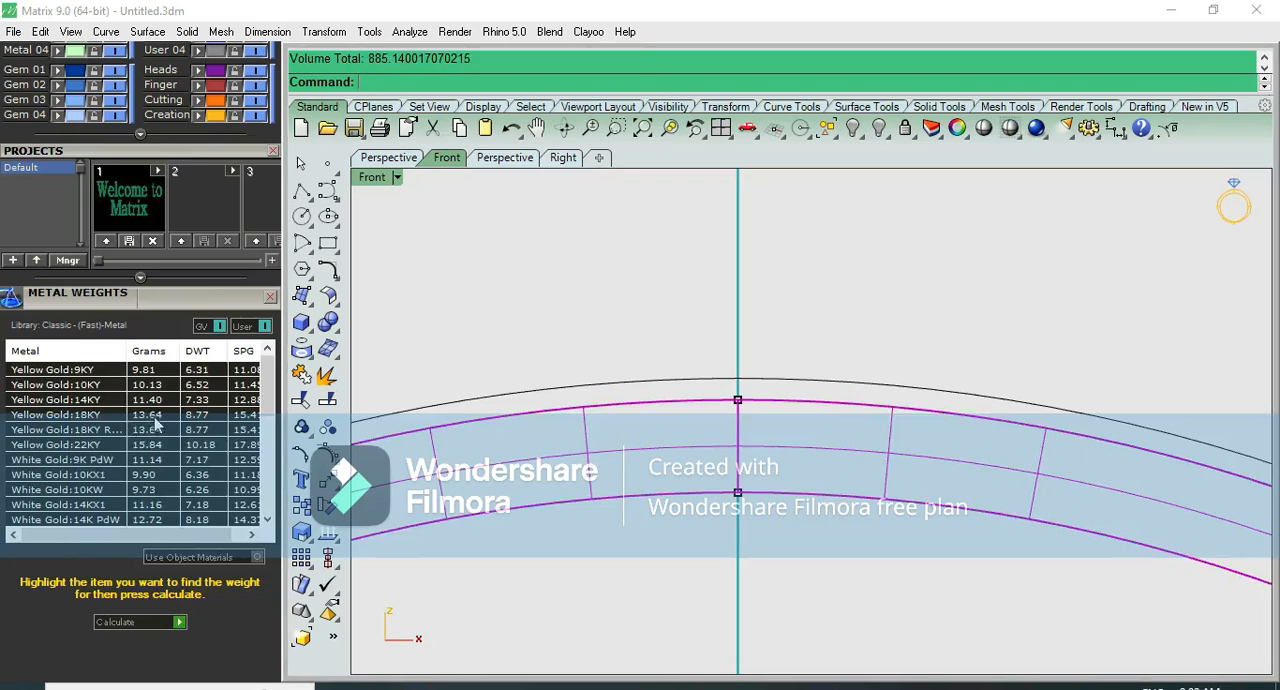
pyautogui.click(676, 291)
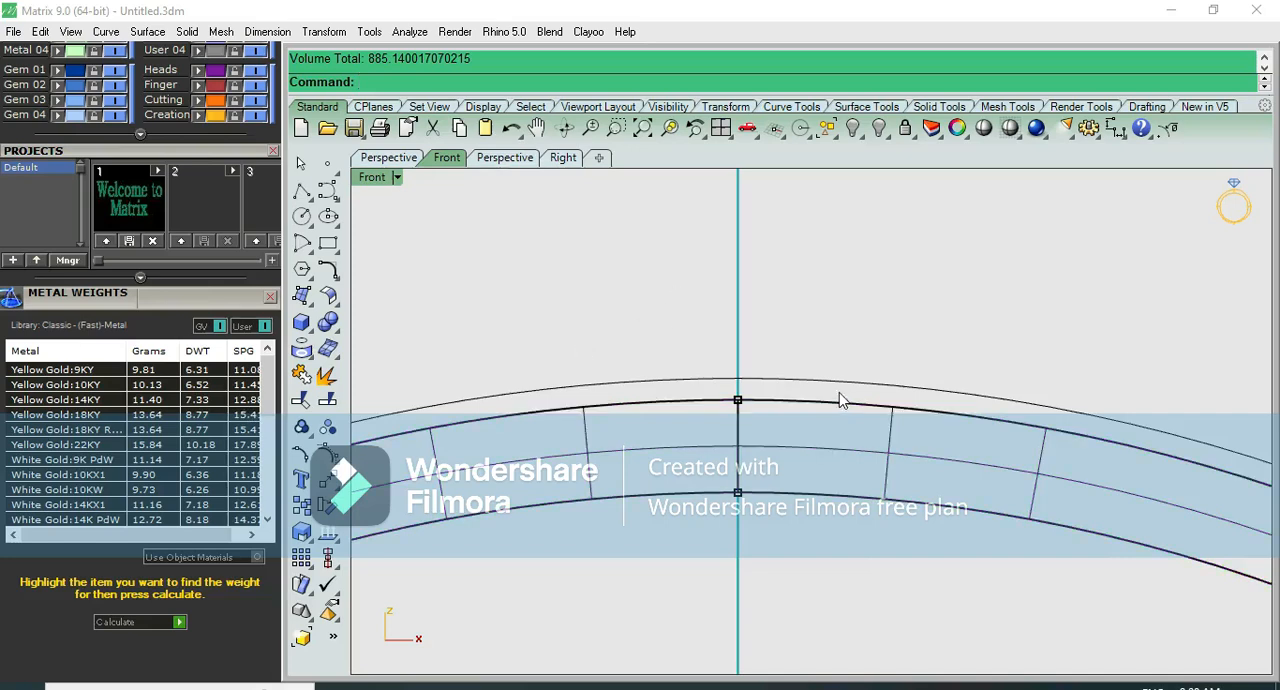
# - Lower the profile's upper control points slightly further to reduce the band thickness to about 1.5 mm
pyautogui.scroll(-2, 831, 402)
pyautogui.scroll(-4, 826, 402)
pyautogui.press('F7')
pyautogui.scroll(6, 823, 402)
pyautogui.press('F6')
pyautogui.scroll(4, 815, 401)
pyautogui.moveTo(664, 302); pyautogui.dragTo(788, 476)
pyautogui.moveTo(752, 345); pyautogui.dragTo(750, 355)
pyautogui.click(811, 290)
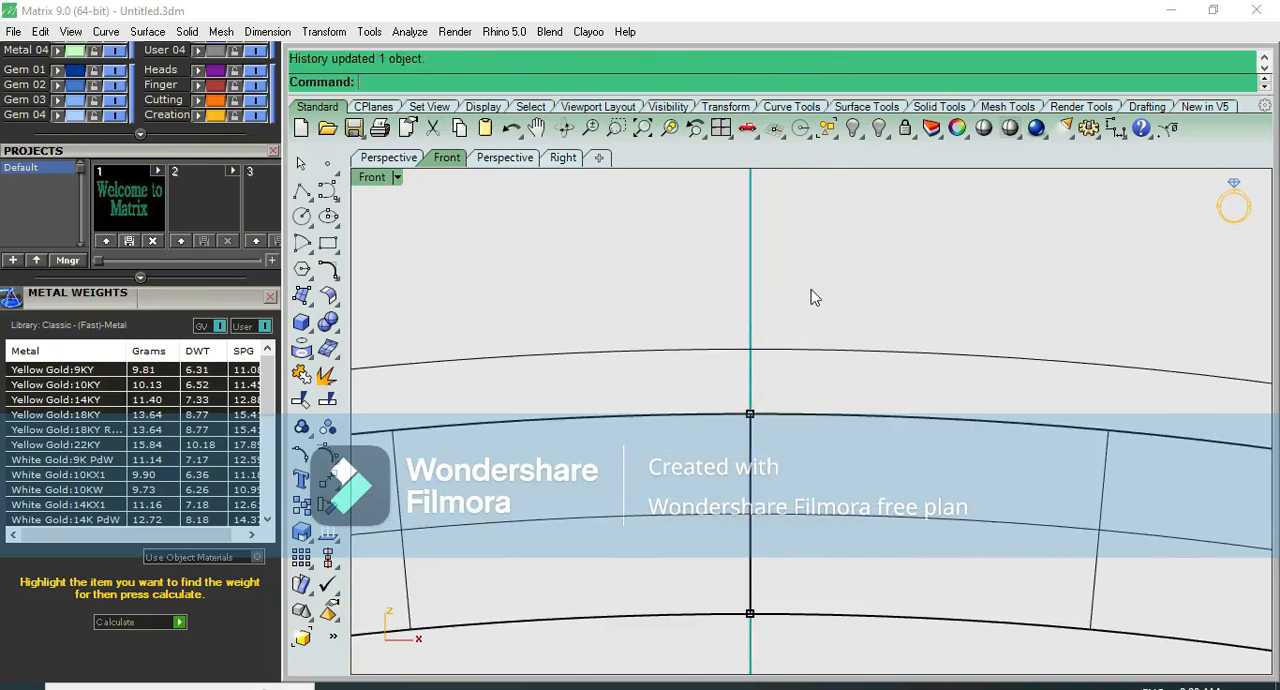
# - Check the further reduced band thickness with a temporary dimension between the profile's end points in the front view
pyautogui.click(1115, 128)
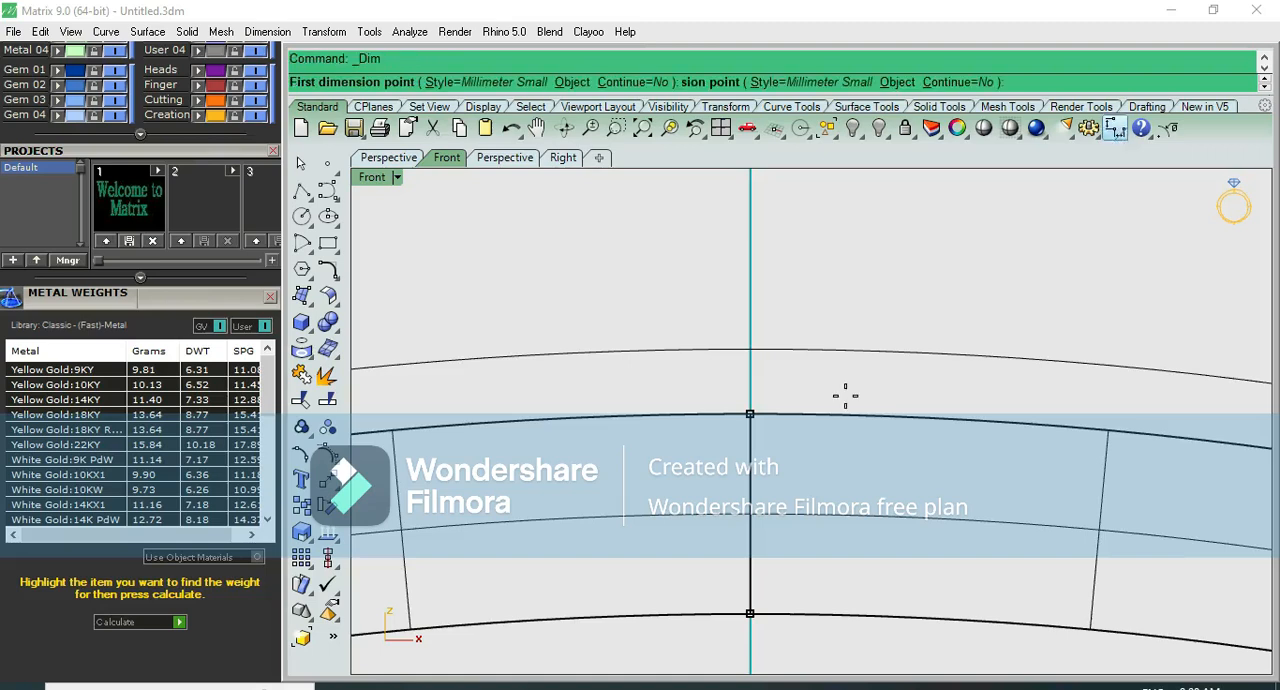
pyautogui.click(751, 414)
pyautogui.click(751, 612)
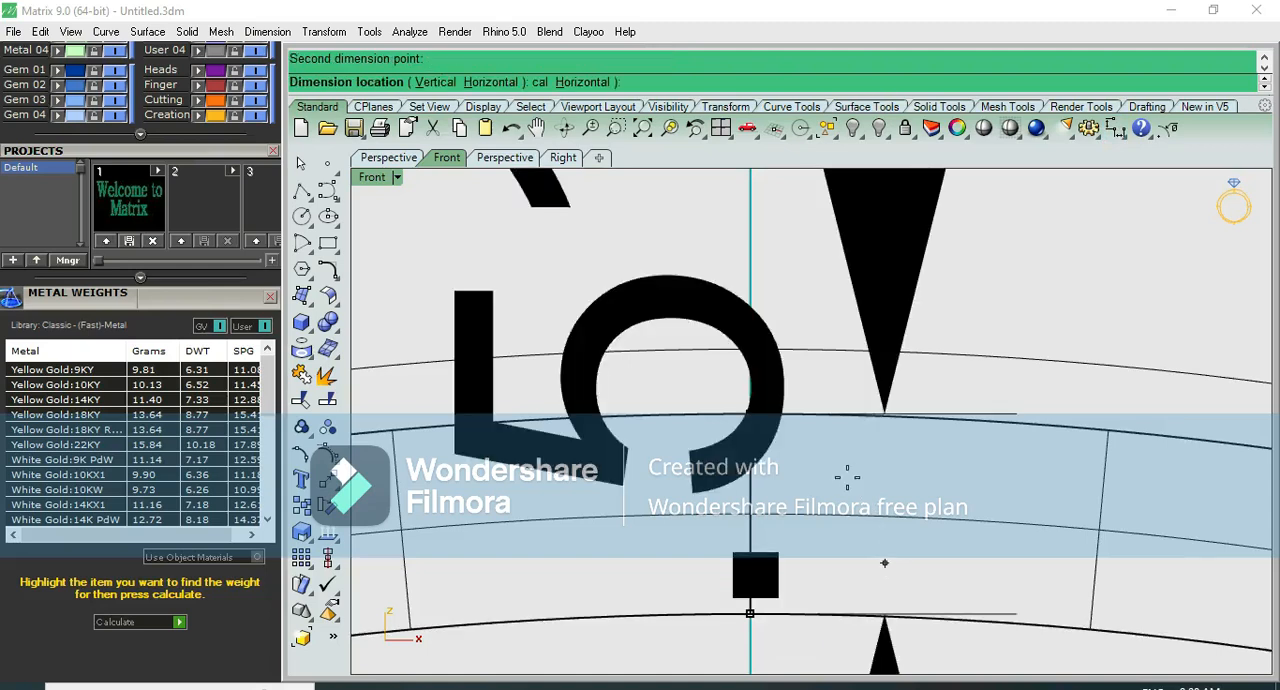
pyautogui.scroll(-1, 847, 478)
pyautogui.scroll(-1, 847, 478)
pyautogui.press('Escape')
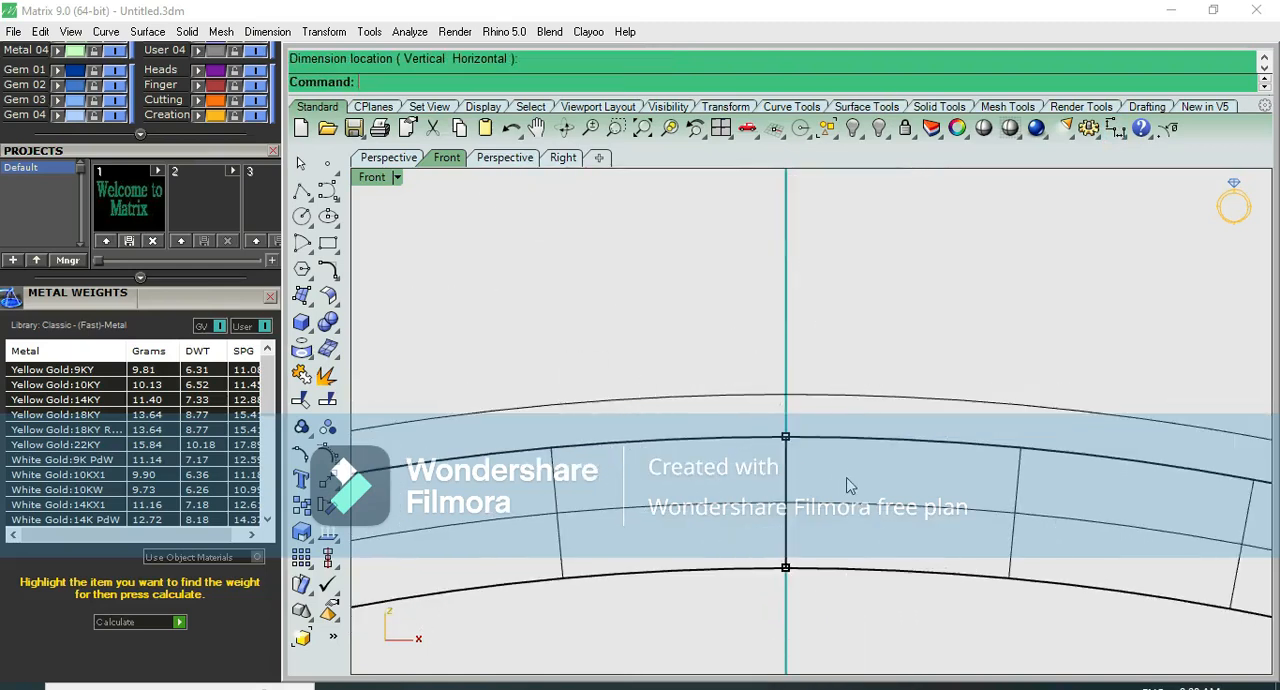
# - Delete the swept bangle polysurface, keeping the rectangular profile and the circle curves
pyautogui.scroll(-1, 846, 483)
pyautogui.hotkey('ctrl', 'F4')
pyautogui.scroll(5, 843, 484)
pyautogui.moveTo(836, 472)
pyautogui.mouseDown(button='right')
pyautogui.moveTo(811, 397)
pyautogui.moveTo(849, 374)
pyautogui.moveTo(894, 423)
pyautogui.moveTo(846, 473)
pyautogui.mouseUp(button='right')
pyautogui.hotkey('ctrl', 'F2')
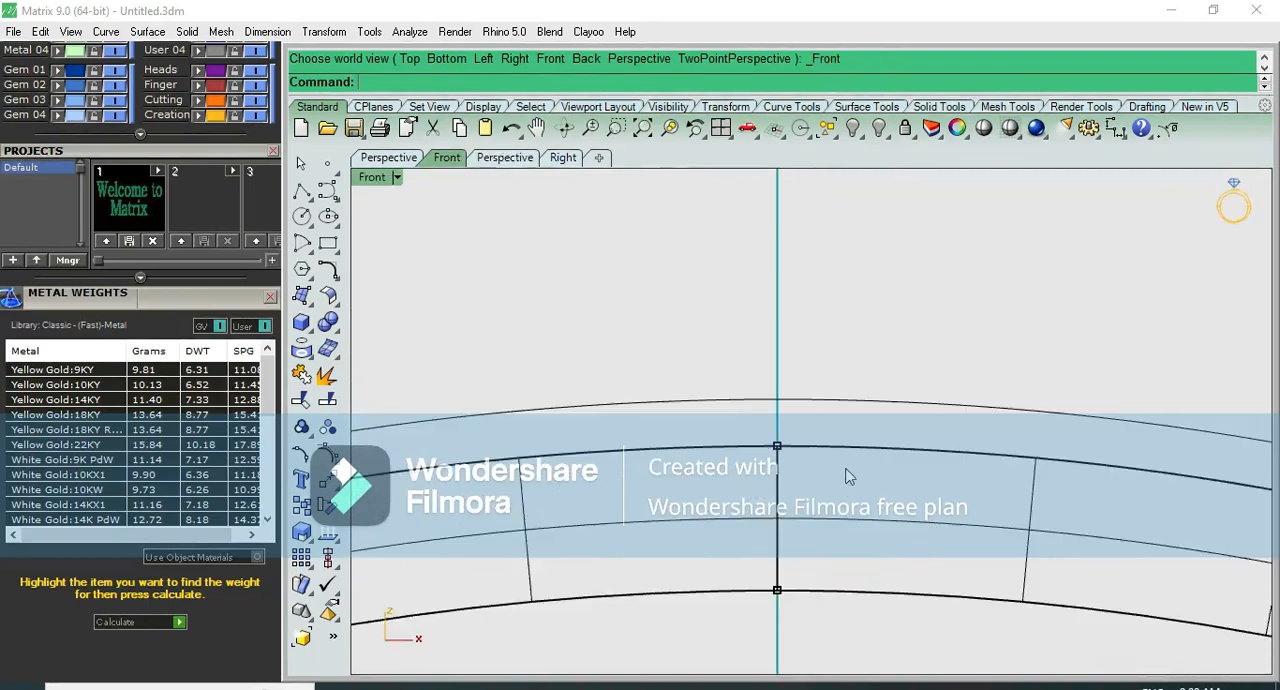
pyautogui.hotkey('ctrl', 'F3')
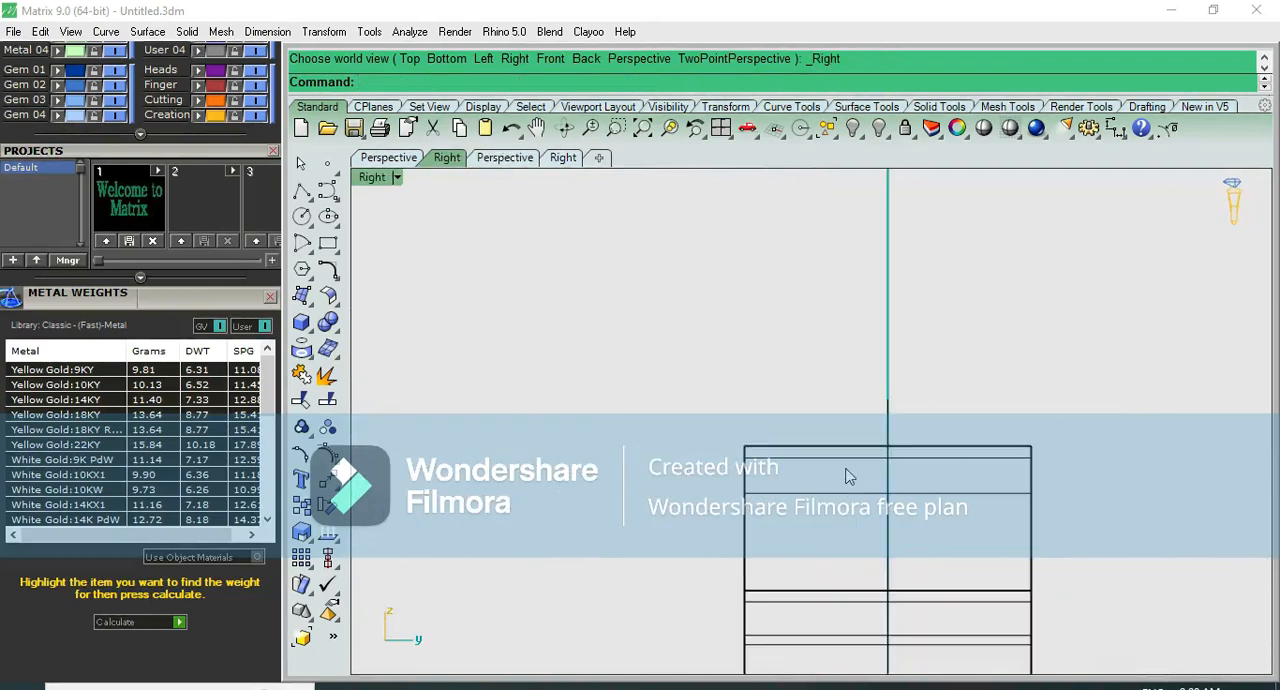
pyautogui.hotkey('ctrl', 'F4')
pyautogui.scroll(5, 778, 436)
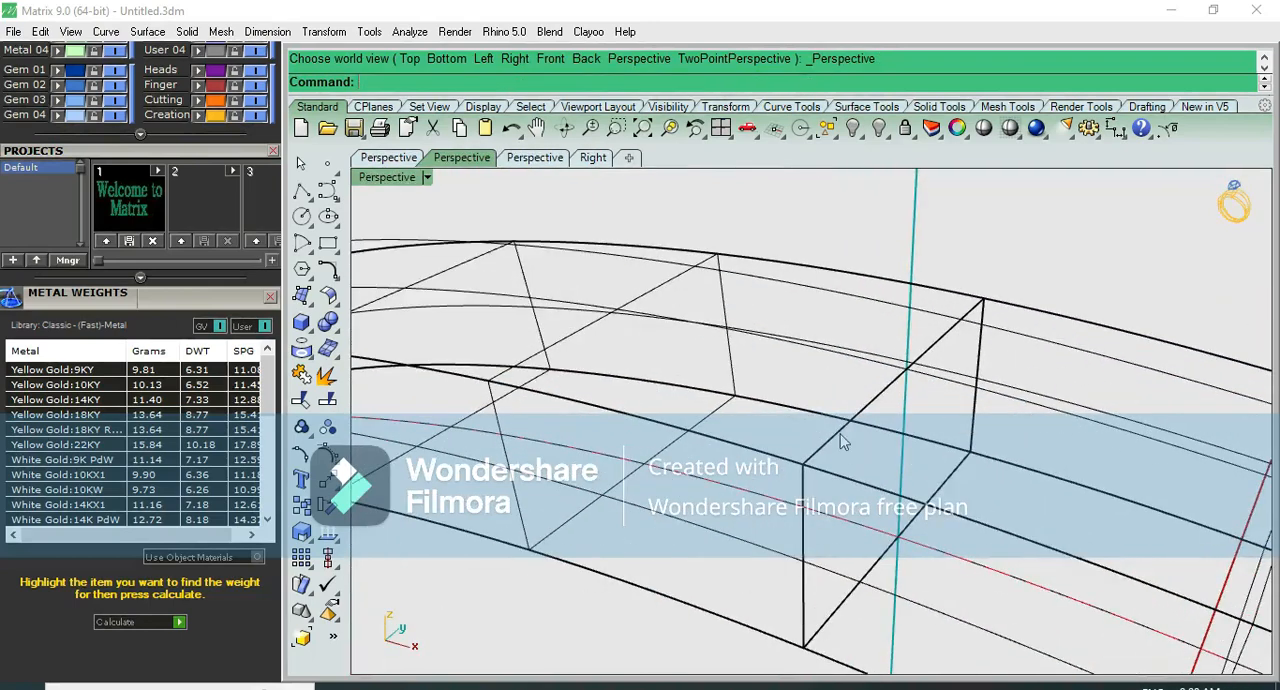
pyautogui.click(844, 294)
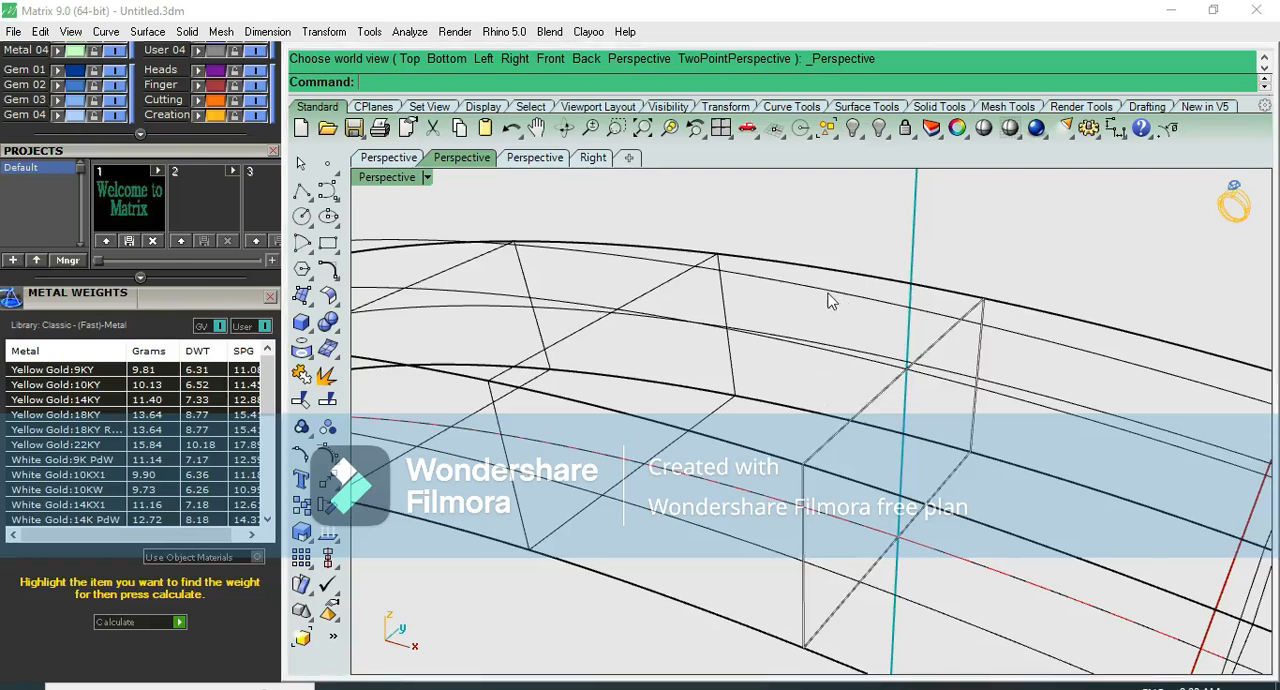
pyautogui.click(828, 298)
pyautogui.press('Escape')
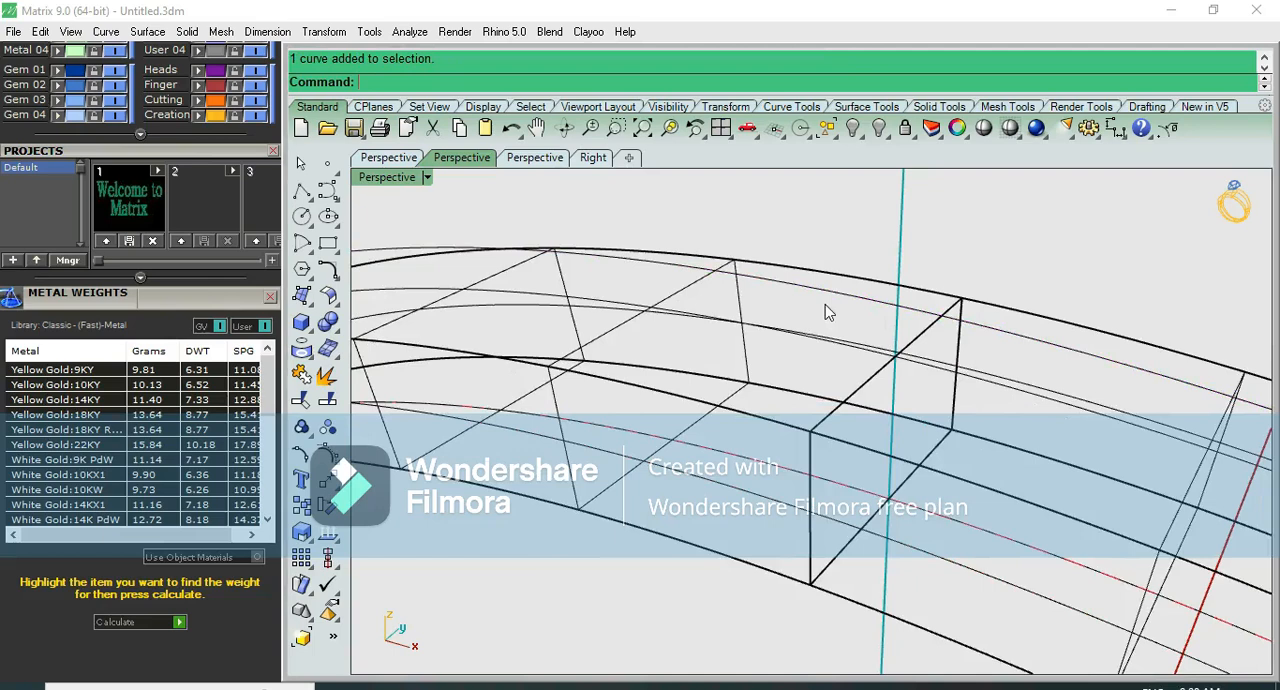
pyautogui.click(743, 301)
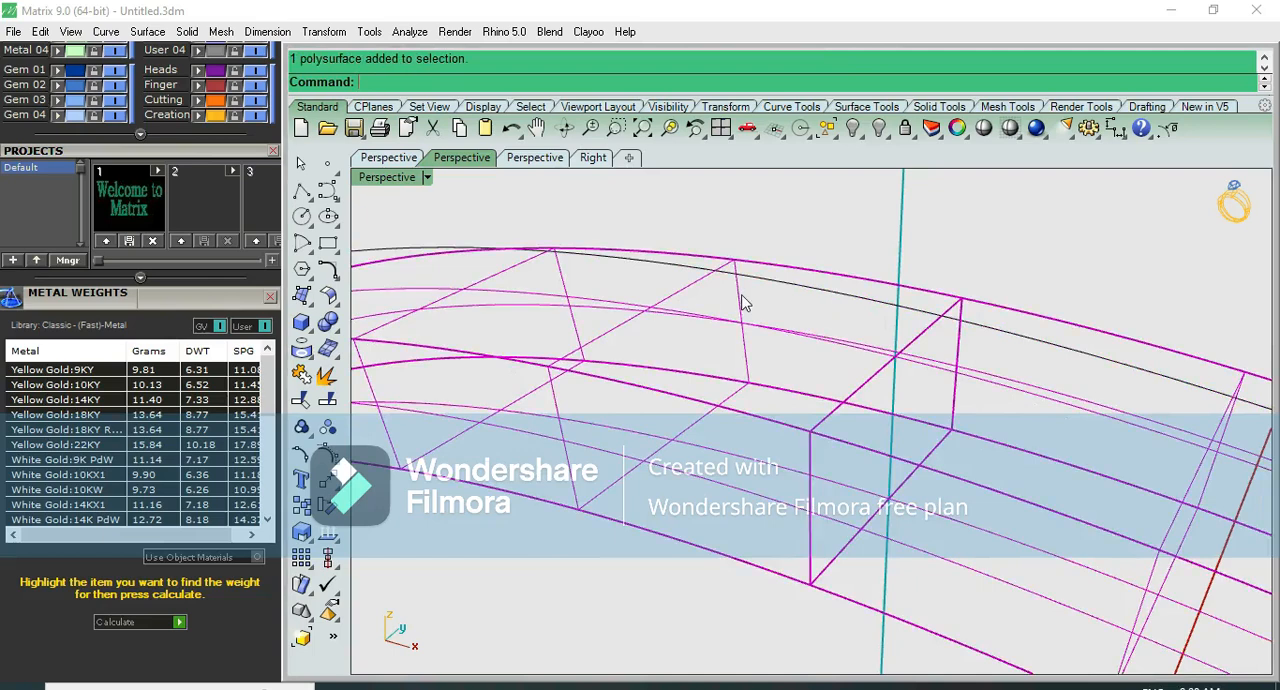
pyautogui.press('Delete')
# - Explode the rectangular profile into separate edge curves in the right view
pyautogui.click(862, 382)
pyautogui.scroll(-6, 854, 383)
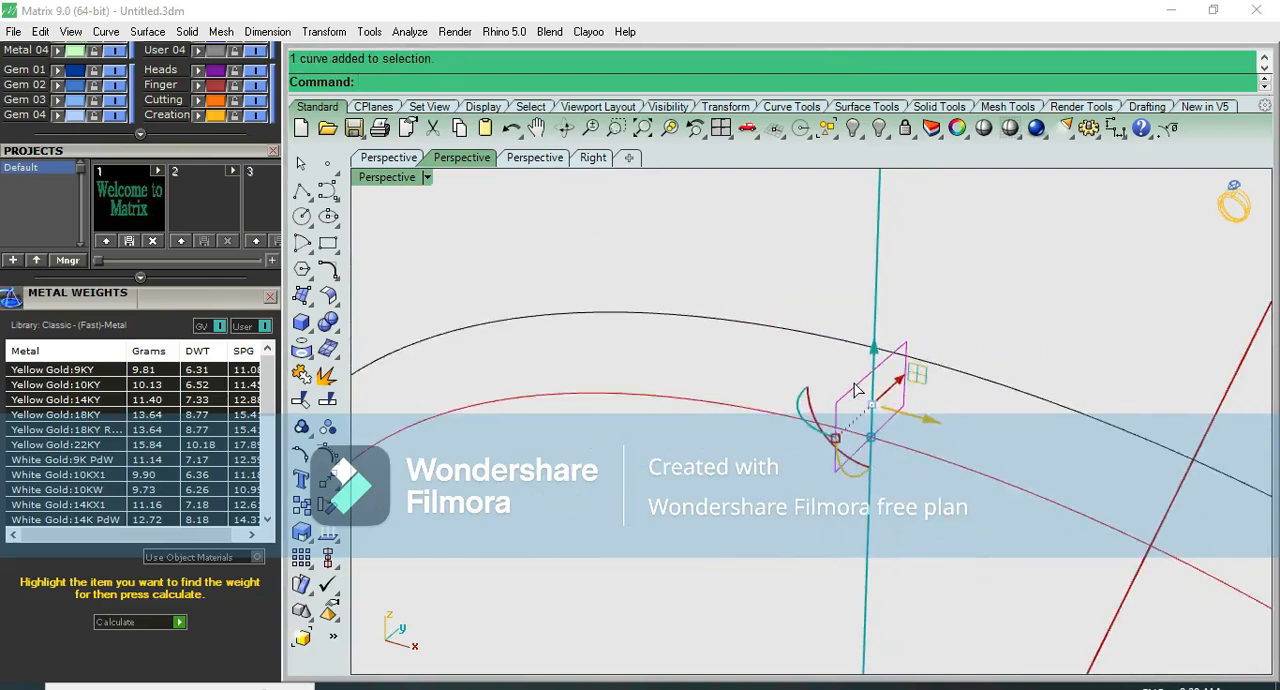
pyautogui.press('F3')
pyautogui.scroll(4, 855, 390)
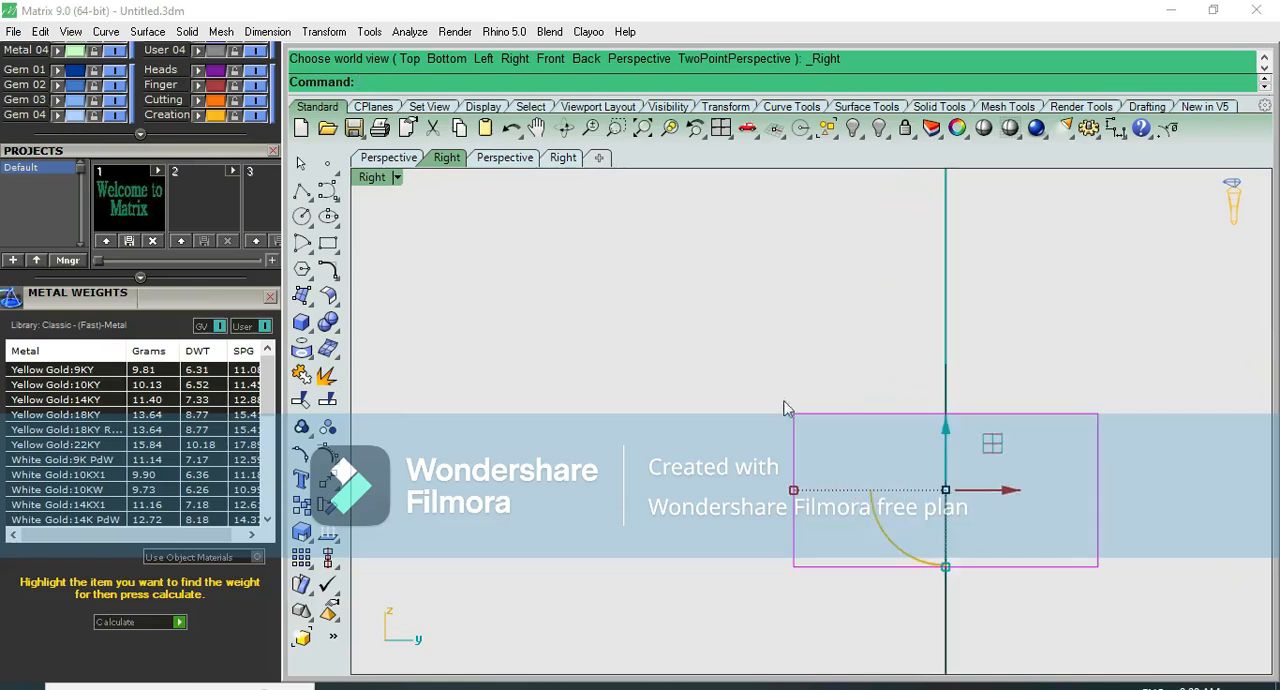
pyautogui.click(325, 375)
pyautogui.click(683, 329)
# - Rebuild the profile's top edge with a point count of 3 and degree 1, deleting the input curve
pyautogui.moveTo(894, 426); pyautogui.dragTo(765, 385, button='right')
pyautogui.click(765, 378)
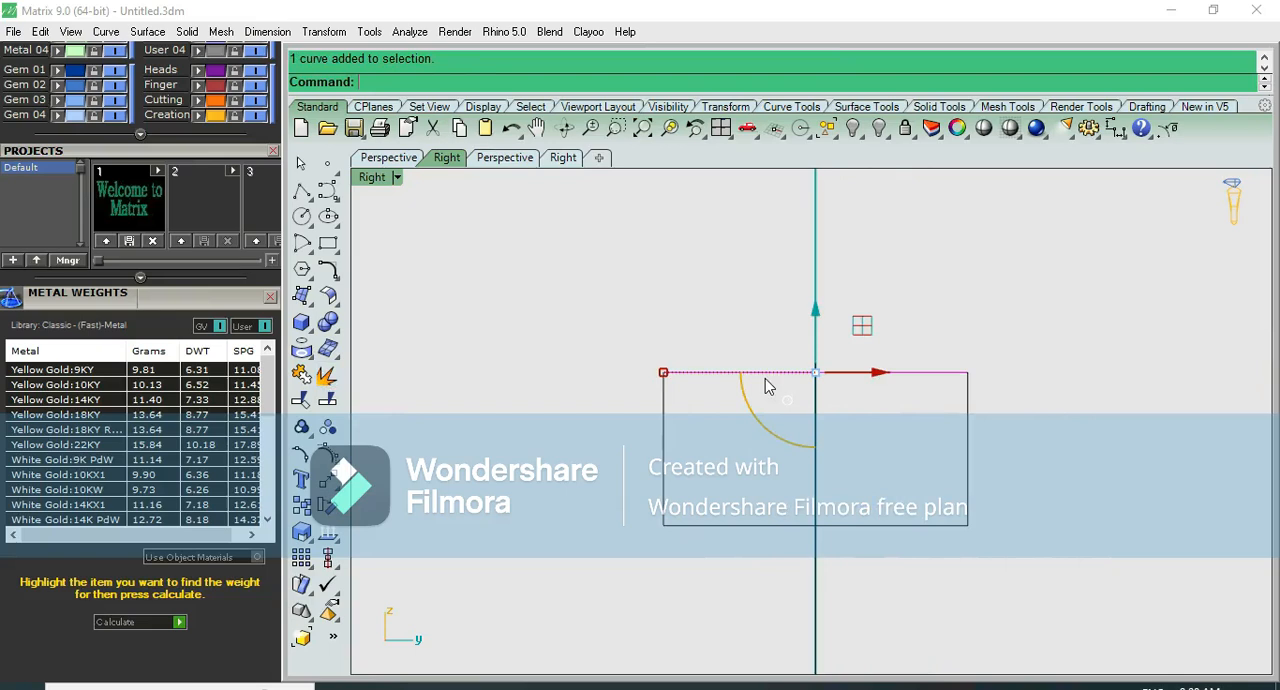
pyautogui.click(333, 278)
pyautogui.press('Return')
pyautogui.click(1114, 287)
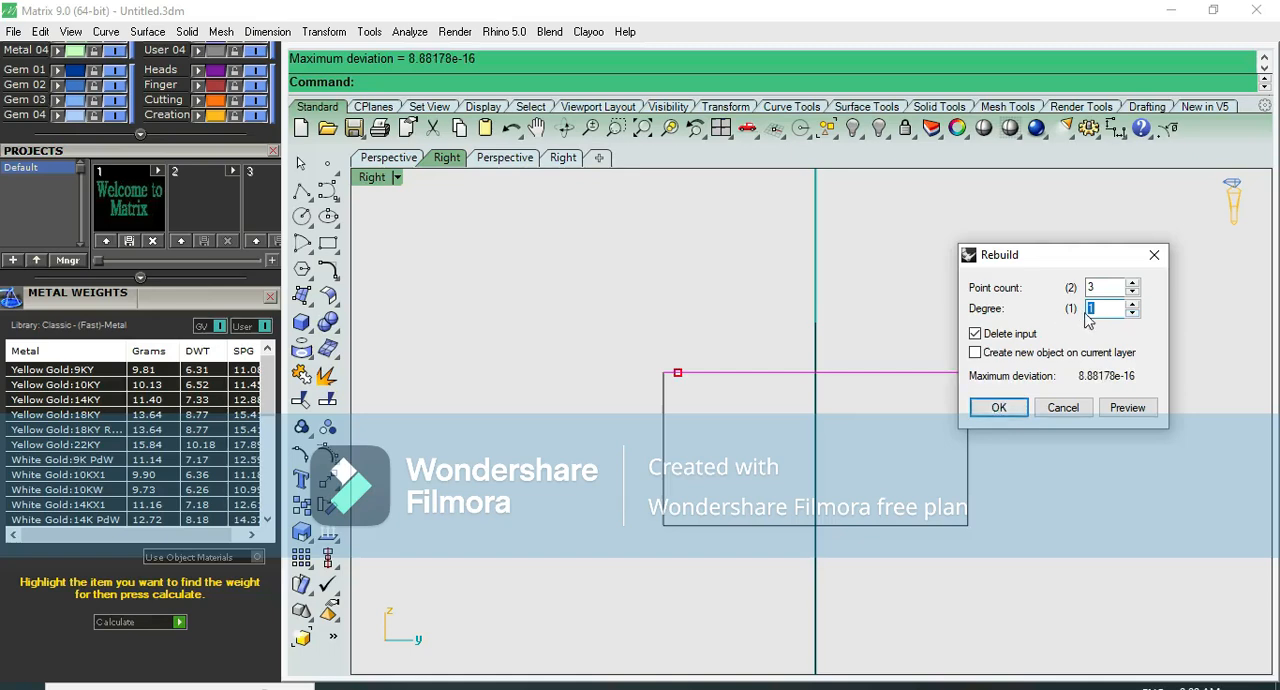
pyautogui.click(998, 408)
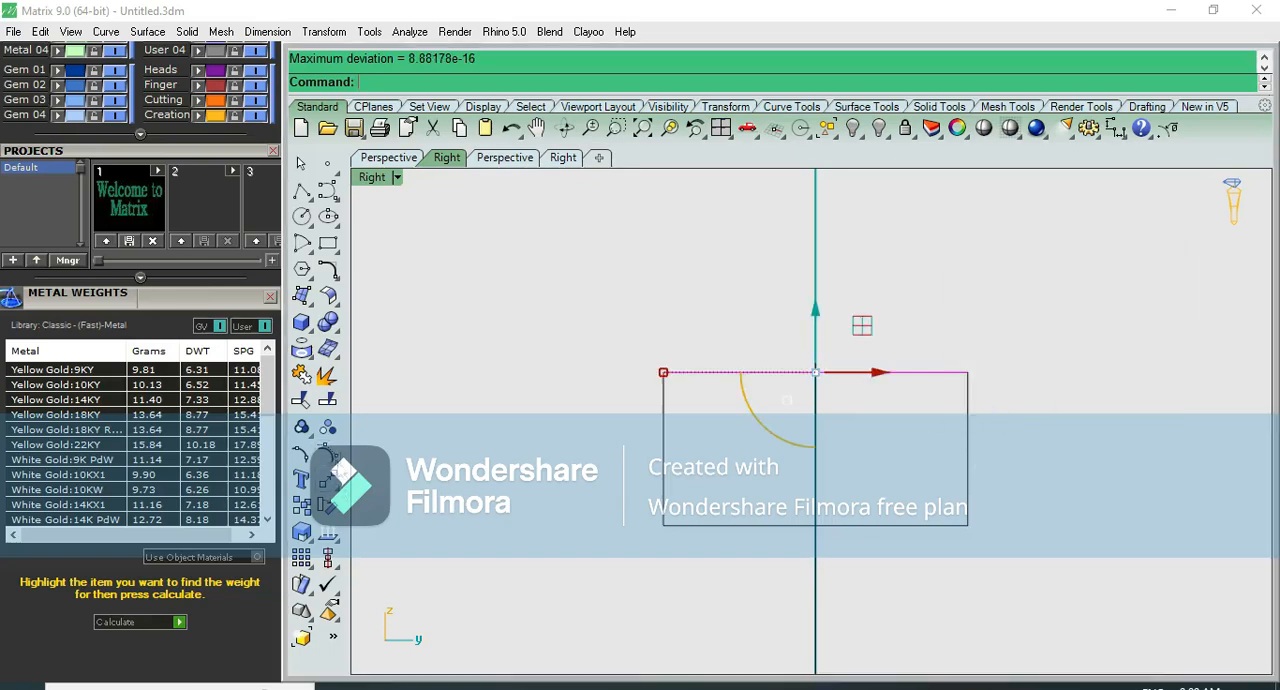
# - Raise the middle control point of the rebuilt top edge straight up to form a central peak
pyautogui.click(332, 458)
pyautogui.moveTo(737, 327); pyautogui.dragTo(829, 395)
pyautogui.moveTo(815, 318); pyautogui.dragTo(814, 223)
pyautogui.click(940, 262)
# - Join the peaked top edge and the three remaining edges into one closed profile curve
pyautogui.click(914, 338)
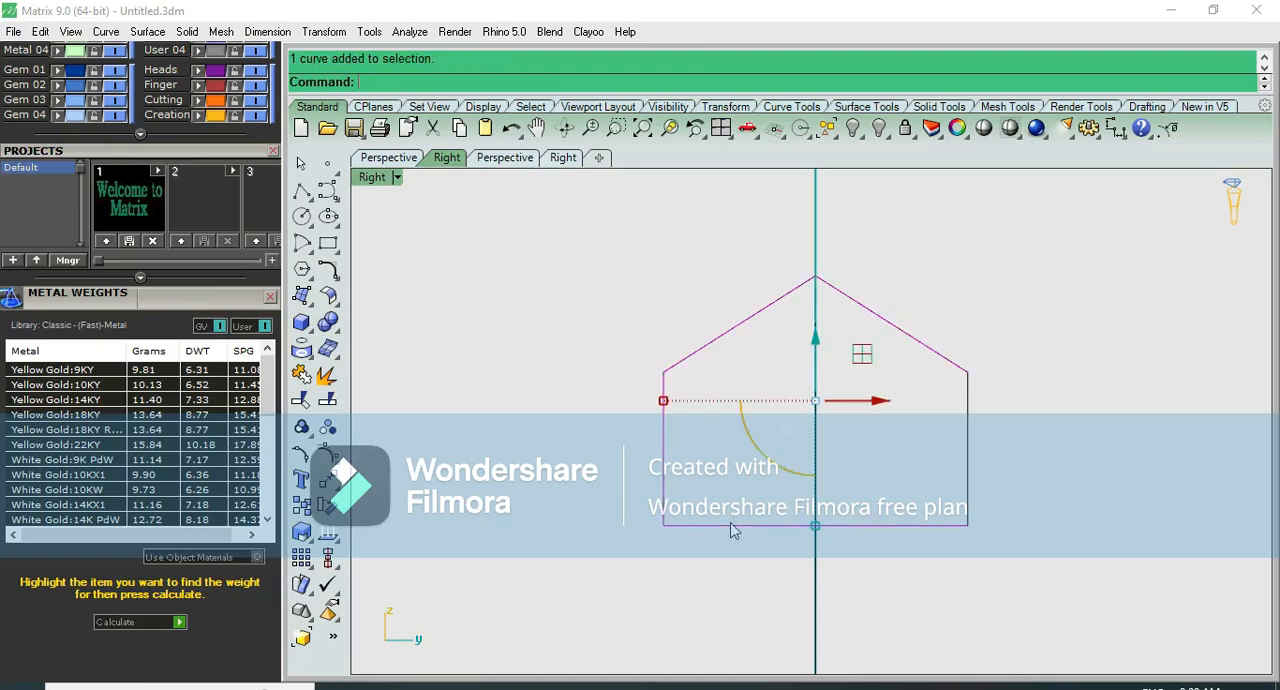
pyautogui.click(301, 374)
pyautogui.click(947, 265)
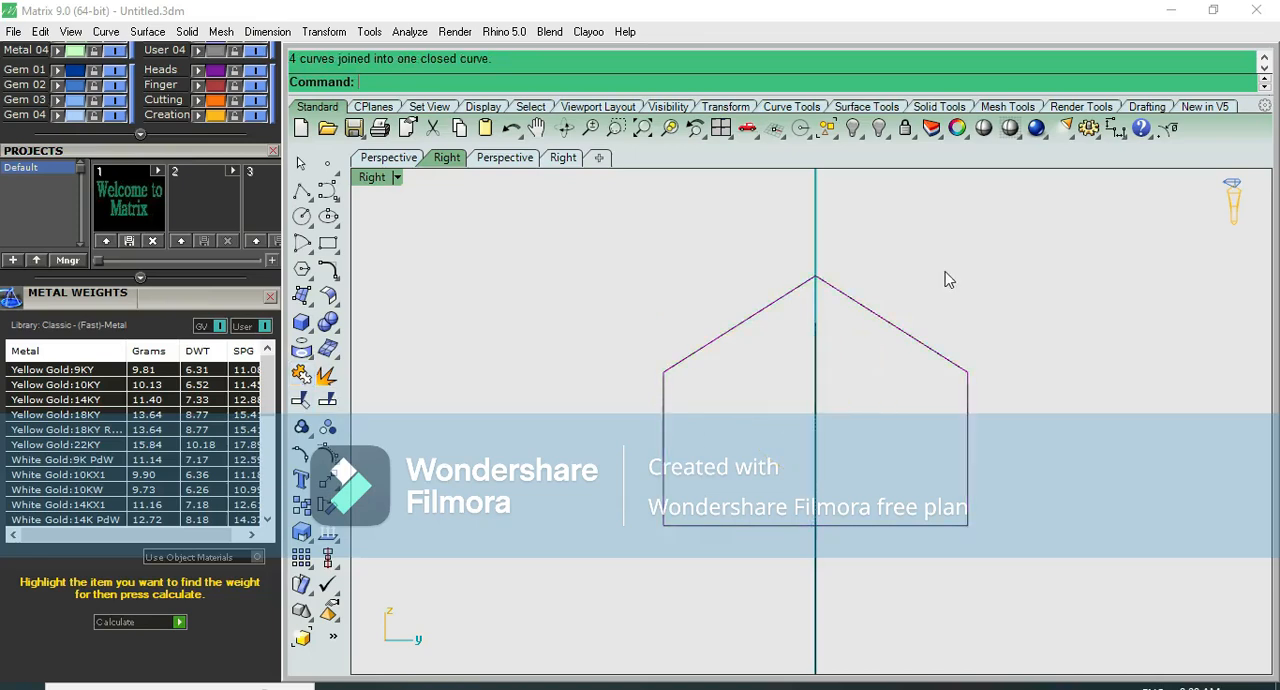
# - Sweep the closed peaked profile along the red inner circle with Sweep 1 Rail to form the bangle
pyautogui.scroll(-2, 945, 274)
pyautogui.press('F8')
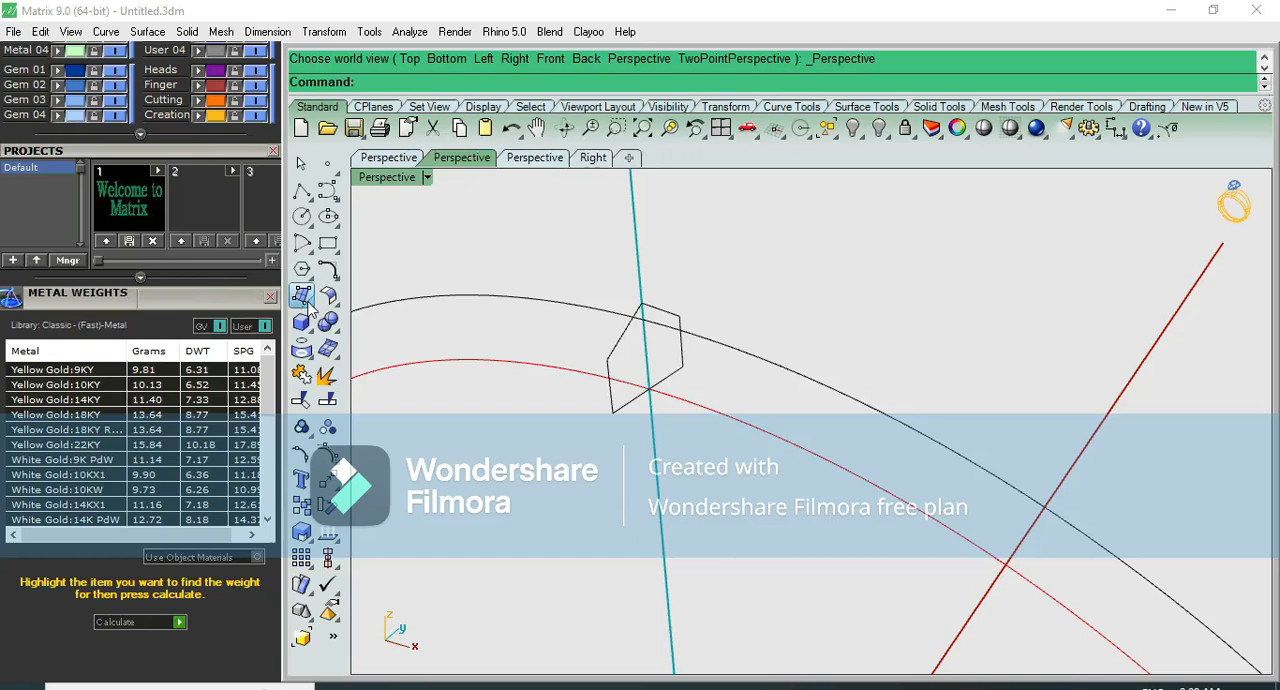
pyautogui.click(309, 306)
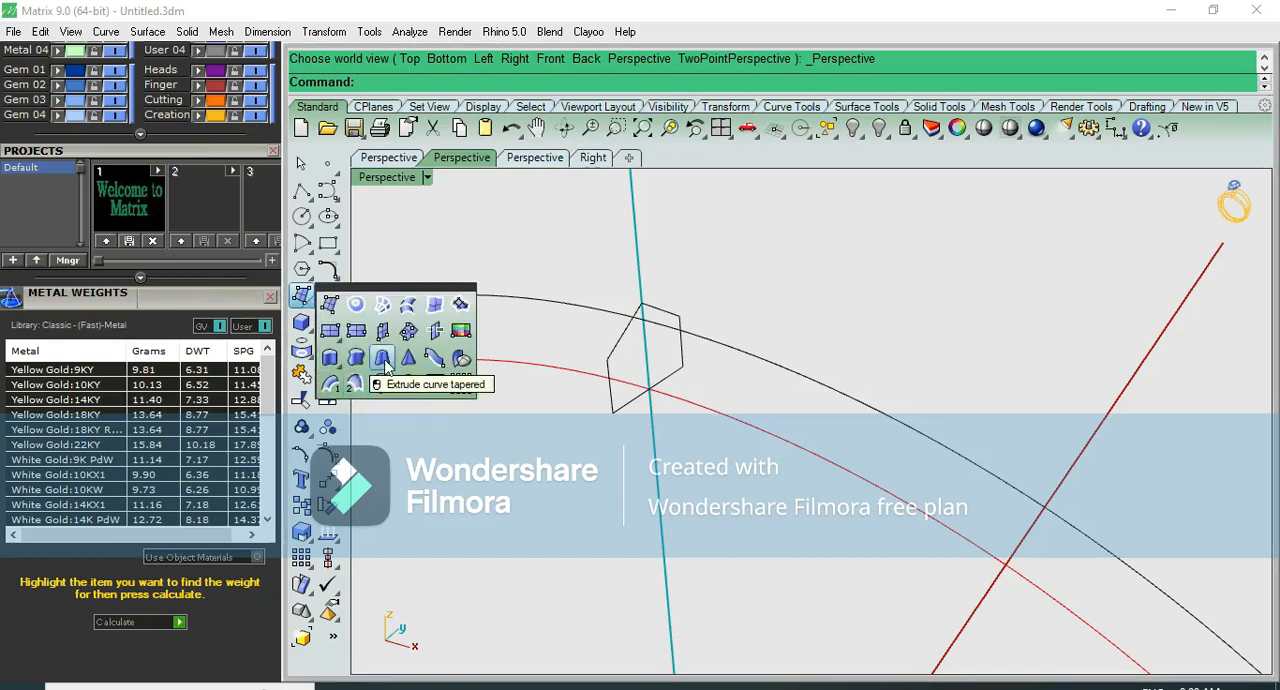
pyautogui.click(331, 385)
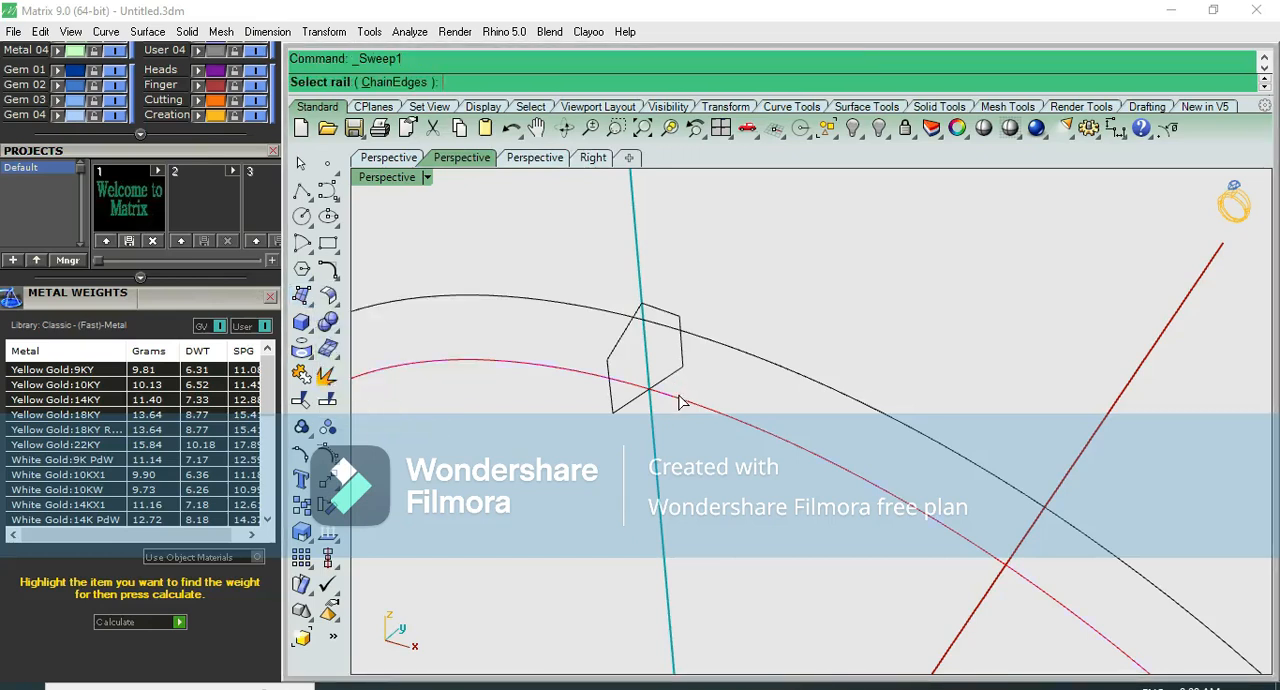
pyautogui.click(679, 401)
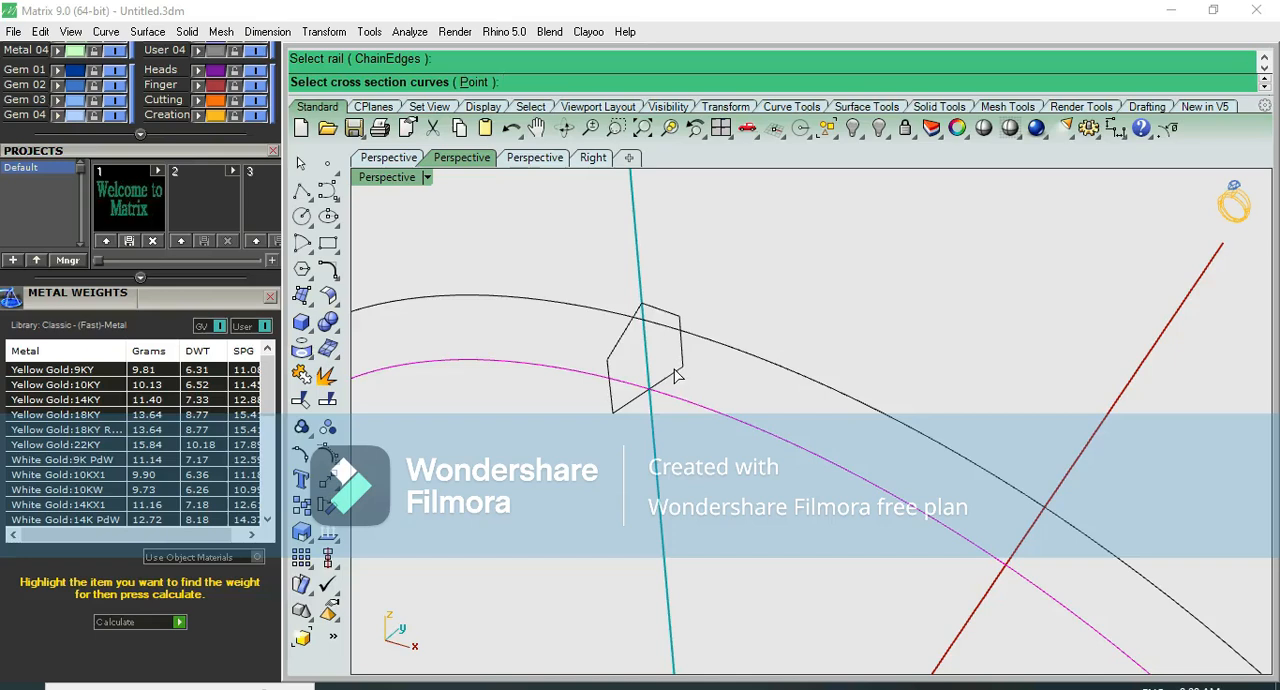
pyautogui.click(675, 375)
pyautogui.press('Return')
pyautogui.press('Return')
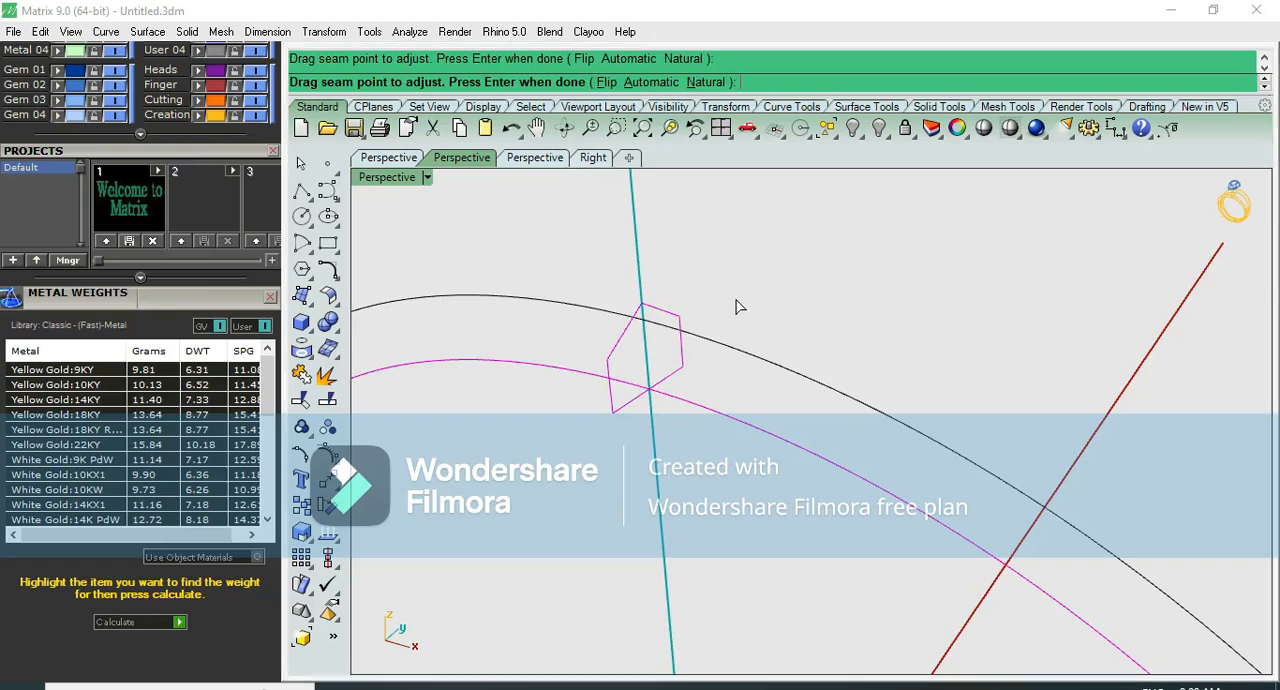
pyautogui.press('Return')
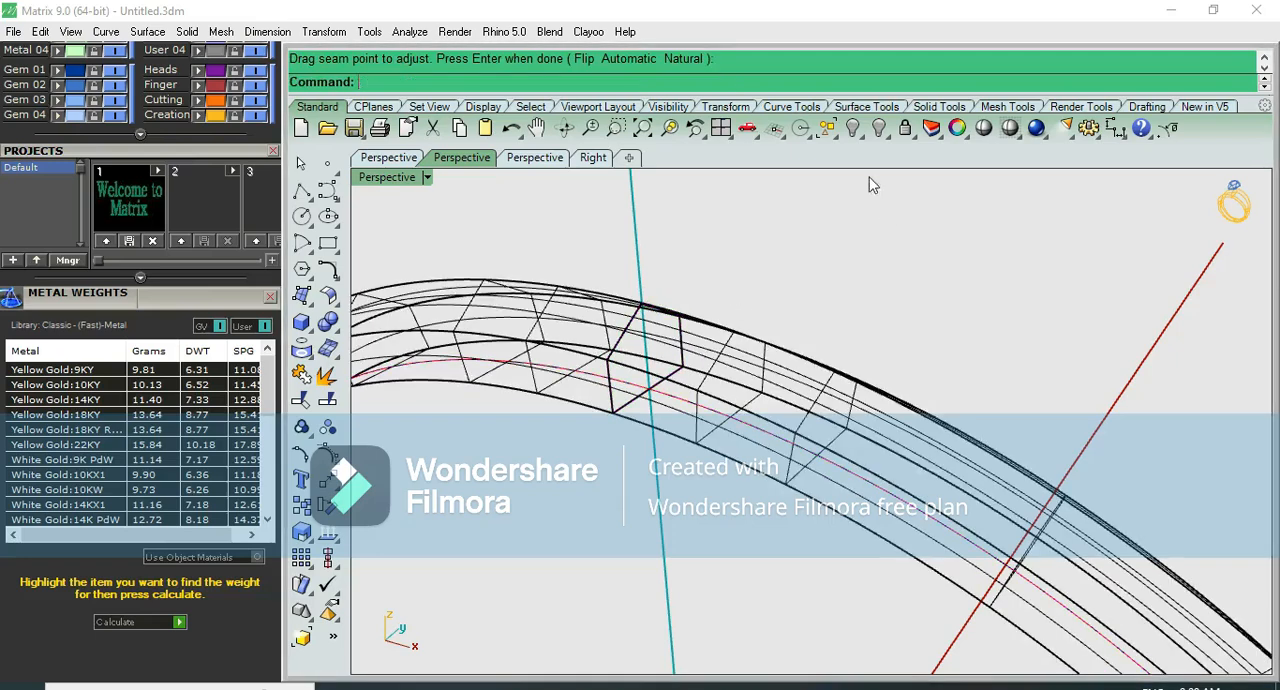
# - Inspect the peaked bangle shaded in perspective and right views, then leave the shaded preview
pyautogui.click(983, 128)
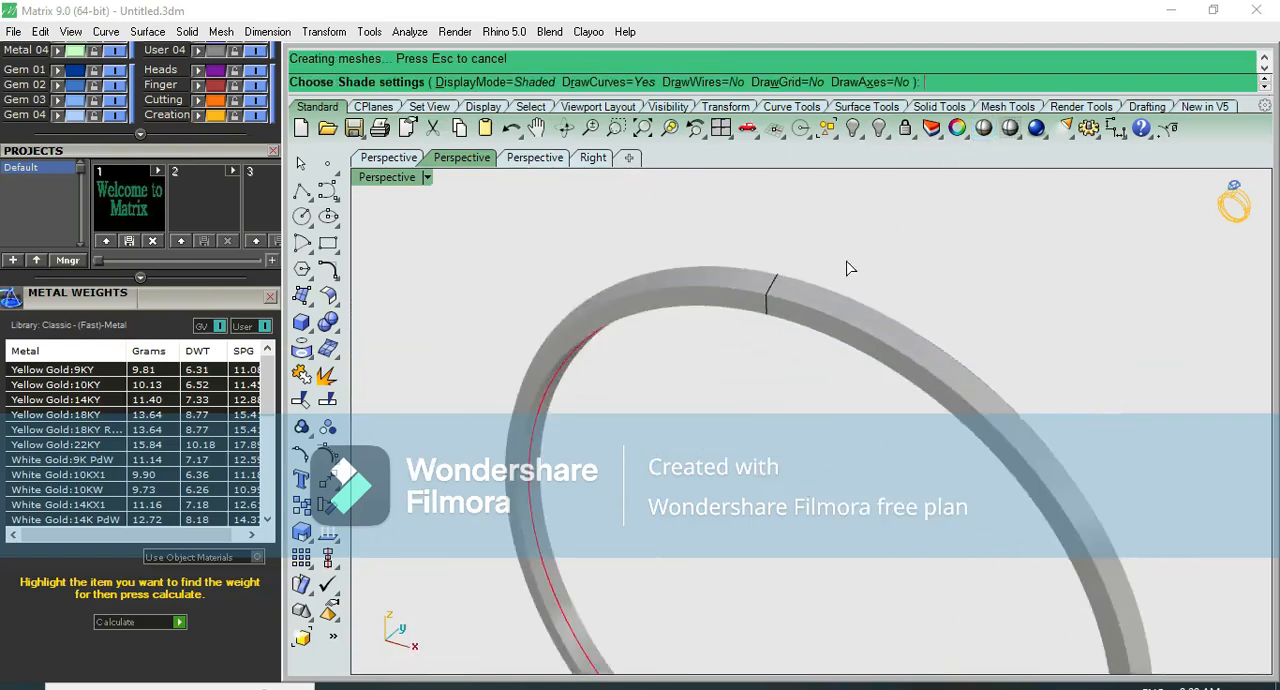
pyautogui.moveTo(736, 302)
pyautogui.mouseDown(button='right')
pyautogui.moveTo(660, 306)
pyautogui.moveTo(708, 232)
pyautogui.mouseUp(button='right')
pyautogui.press('F7')
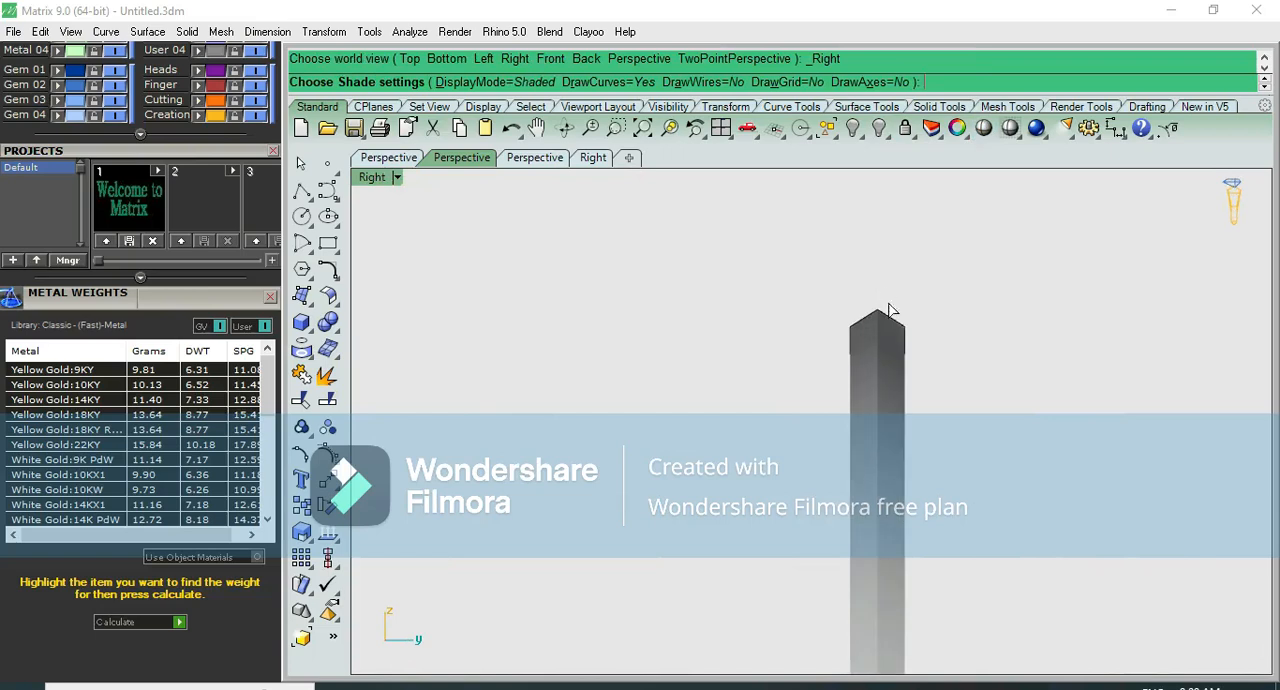
pyautogui.click(890, 312)
pyautogui.click(897, 310)
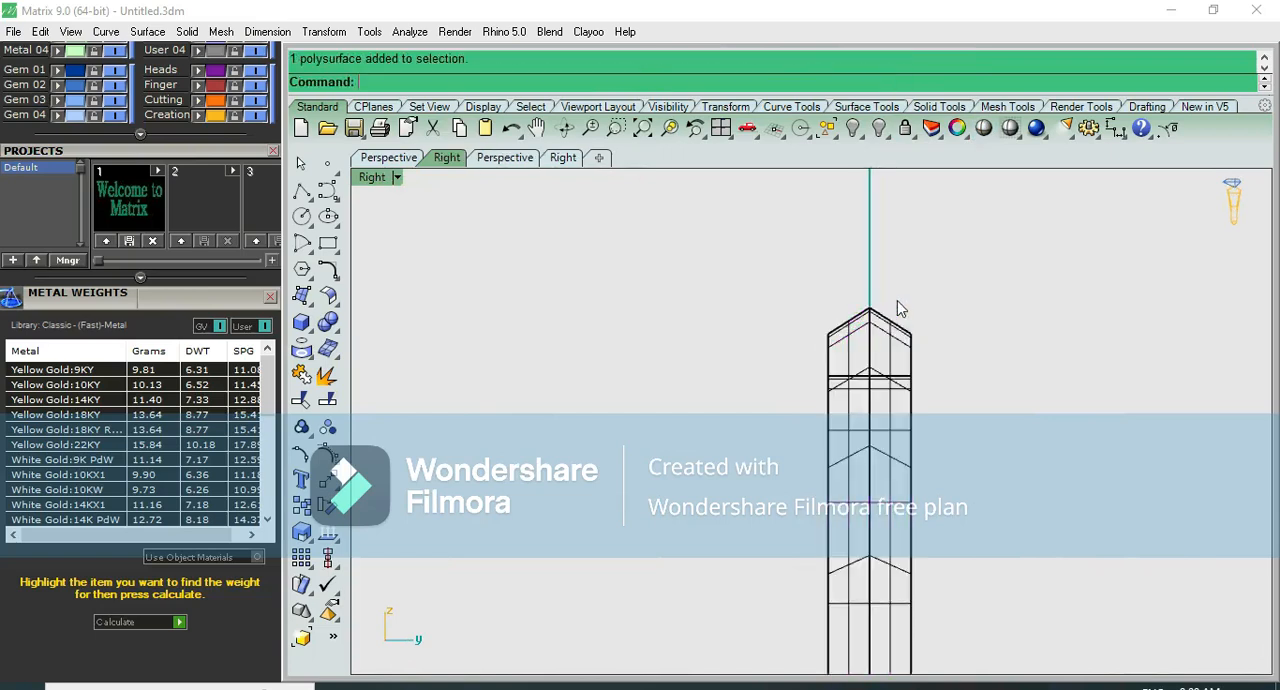
# - Lower the three upper control points of the peaked profile curve together to thin the swept bangle
pyautogui.click(881, 316)
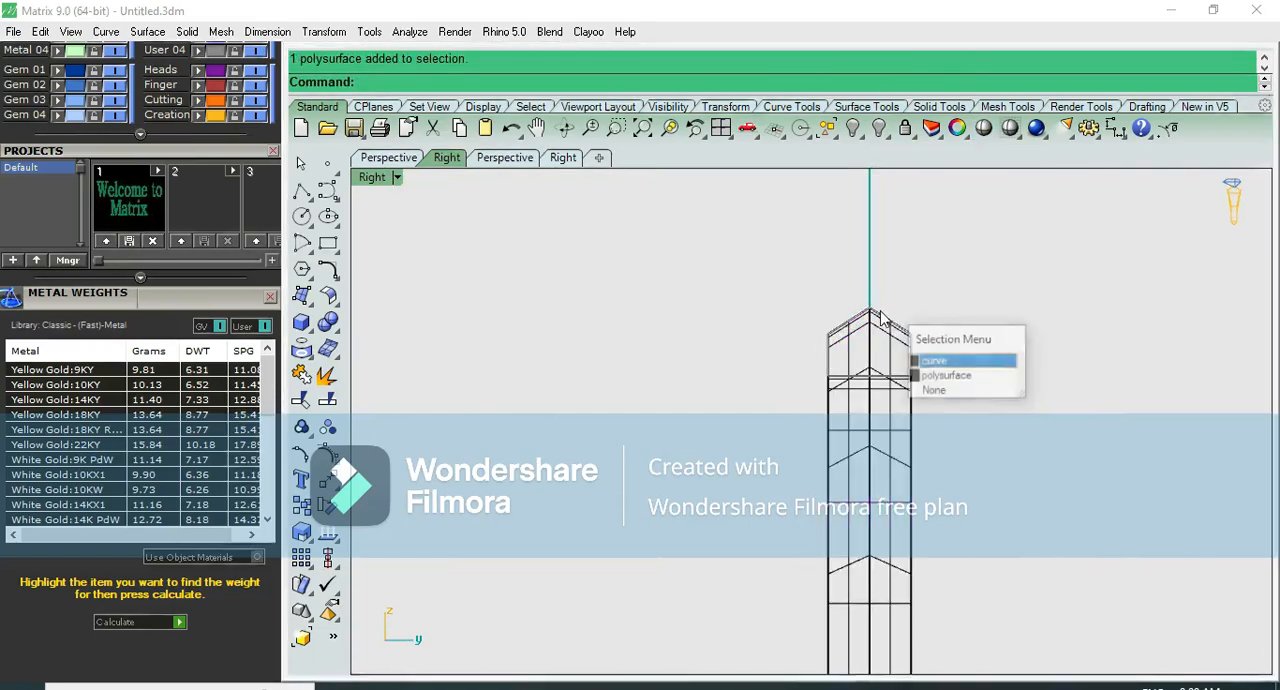
pyautogui.click(925, 360)
pyautogui.scroll(5, 179, 302)
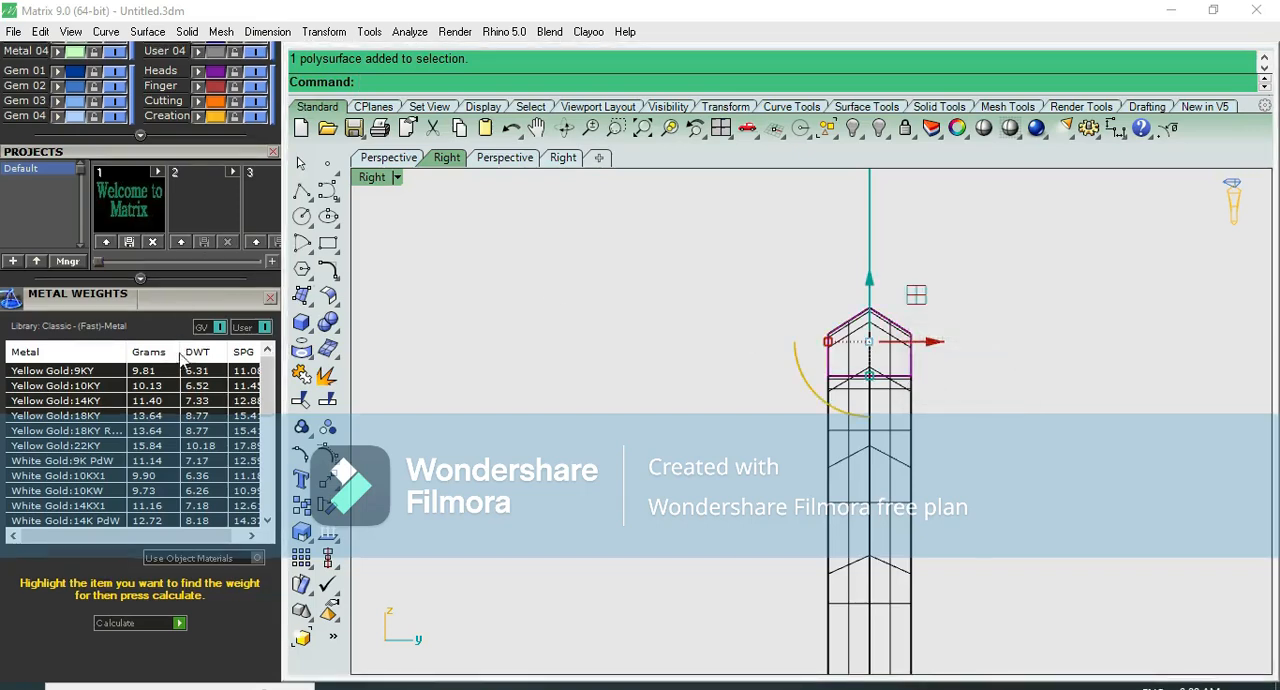
pyautogui.scroll(2, 176, 461)
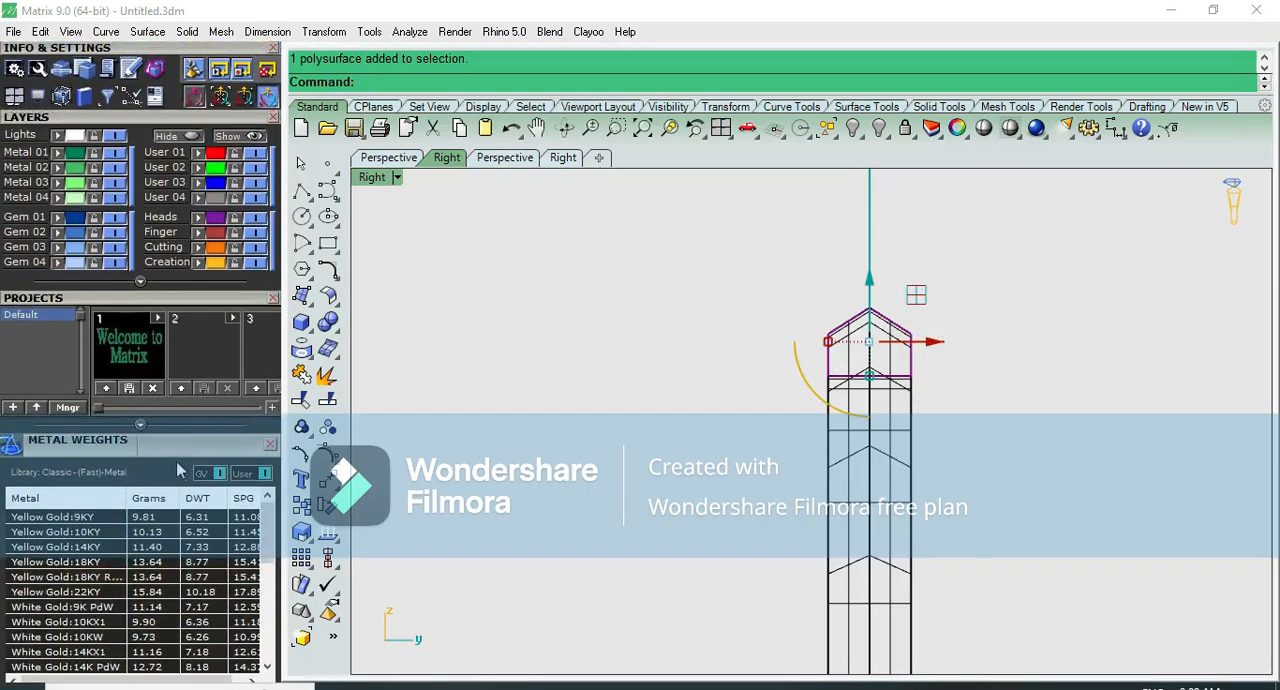
pyautogui.scroll(-10, 216, 77)
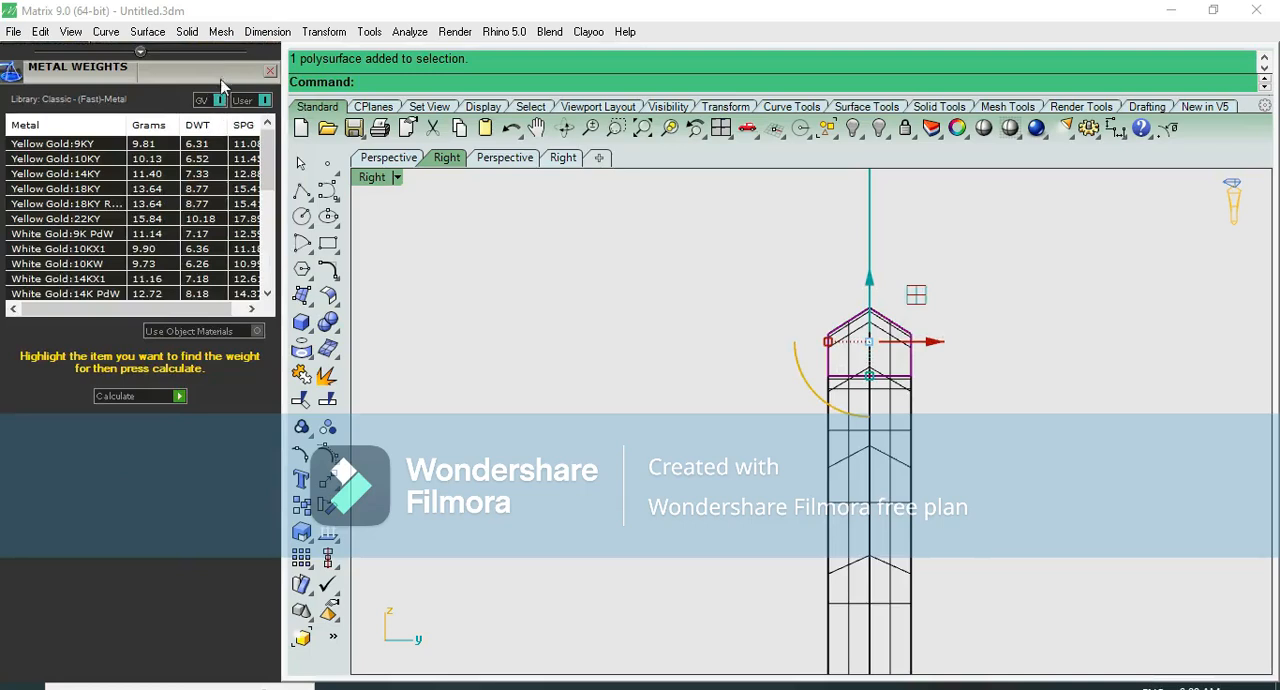
pyautogui.moveTo(225, 84); pyautogui.dragTo(217, 470)
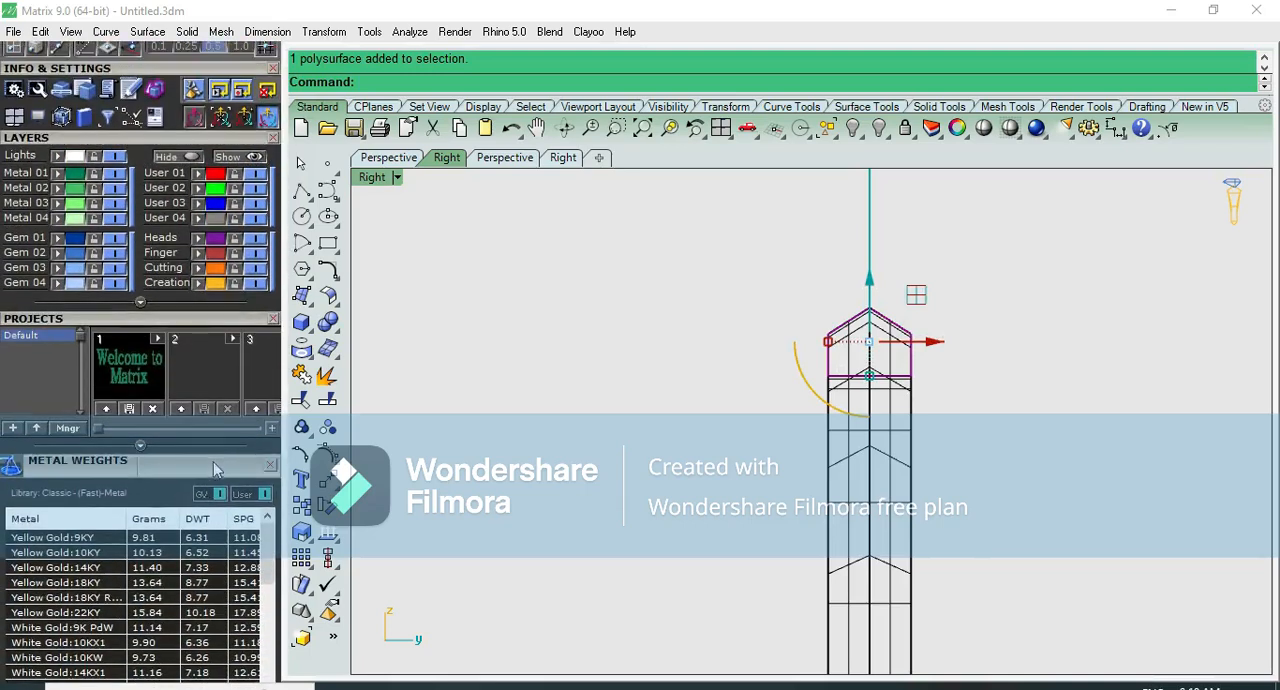
pyautogui.scroll(5, 943, 361)
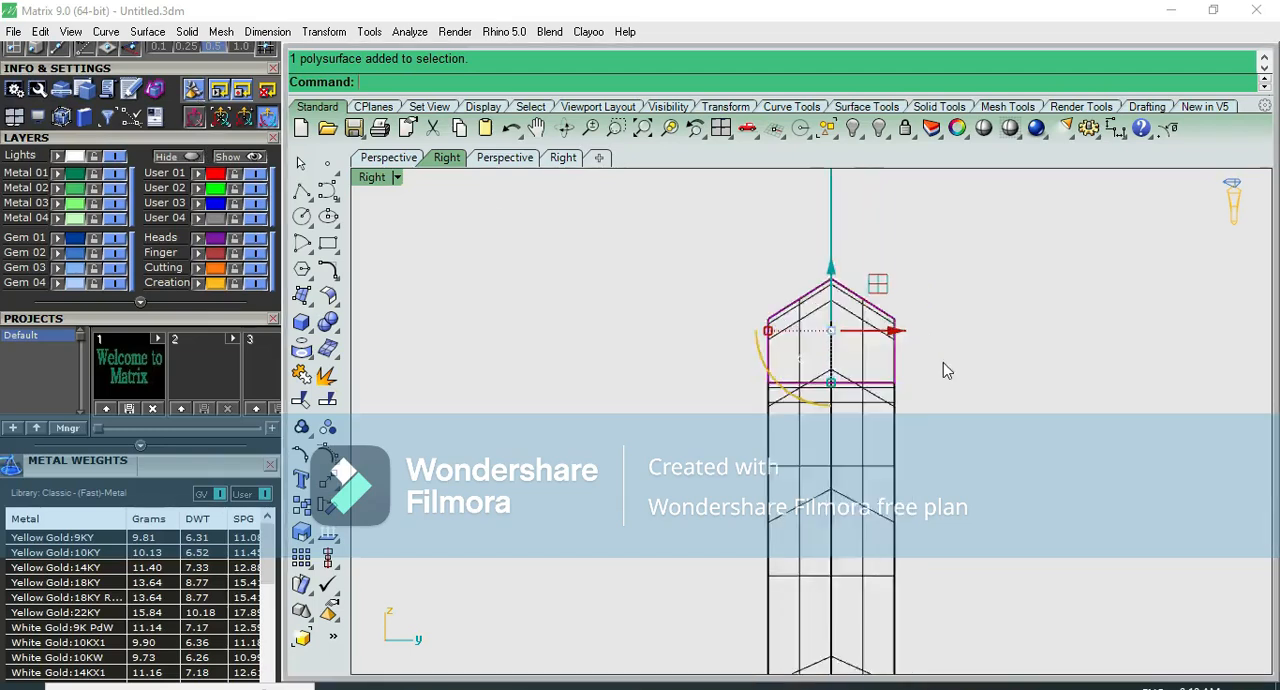
pyautogui.press('F10')
pyautogui.scroll(2, 795, 302)
pyautogui.moveTo(668, 224); pyautogui.dragTo(1000, 350)
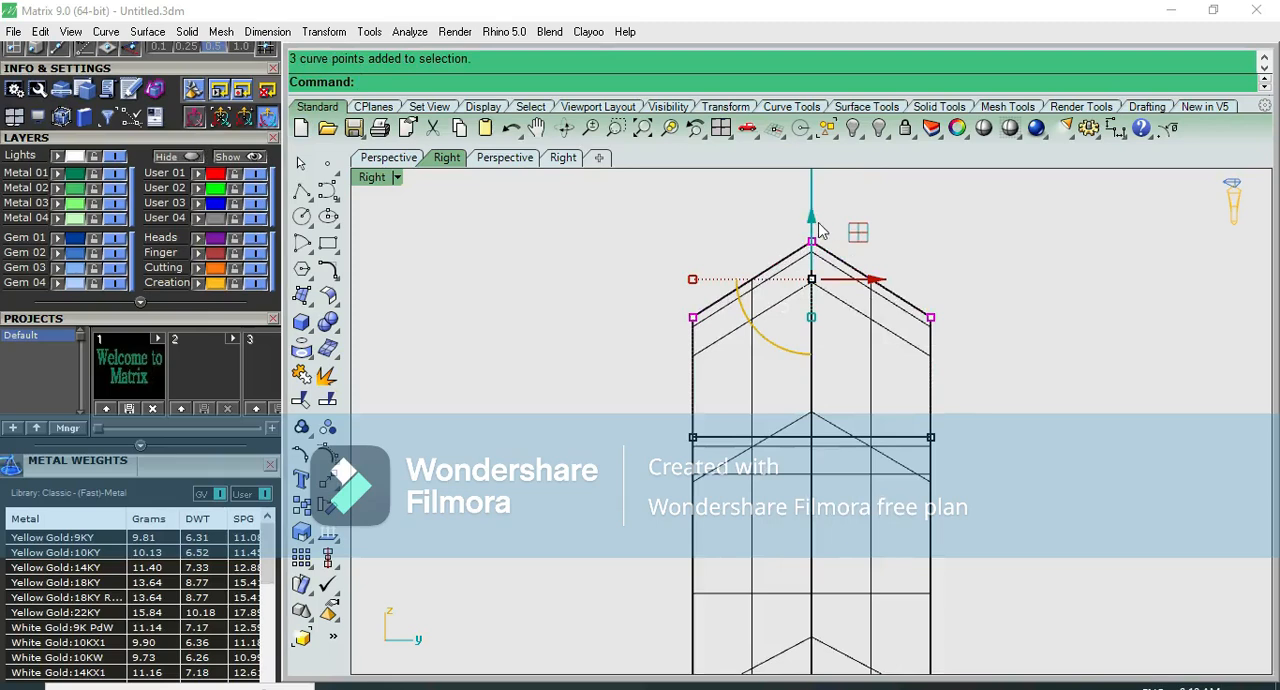
pyautogui.moveTo(813, 226); pyautogui.dragTo(807, 258)
pyautogui.click(940, 235)
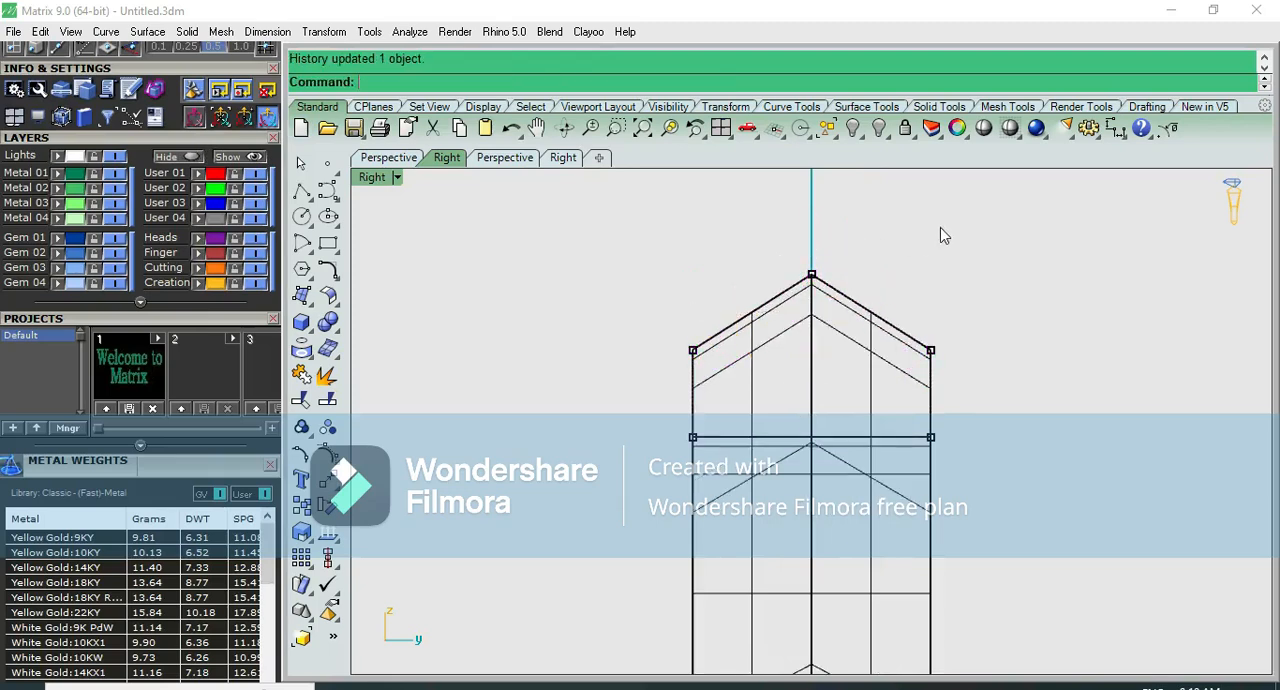
# - Measure the peaked band's height between the profile's peak and base in the front view, without keeping the dimension
pyautogui.hotkey('ctrl', 'F2')
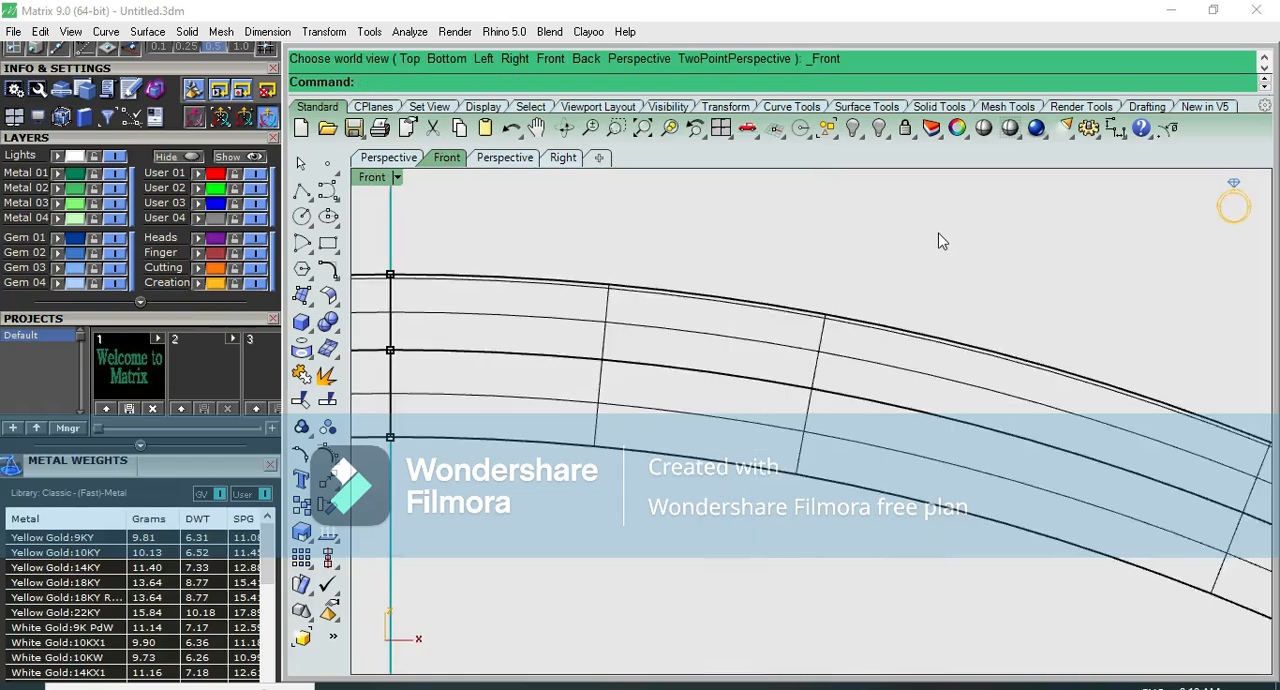
pyautogui.scroll(-6, 941, 231)
pyautogui.click(1113, 129)
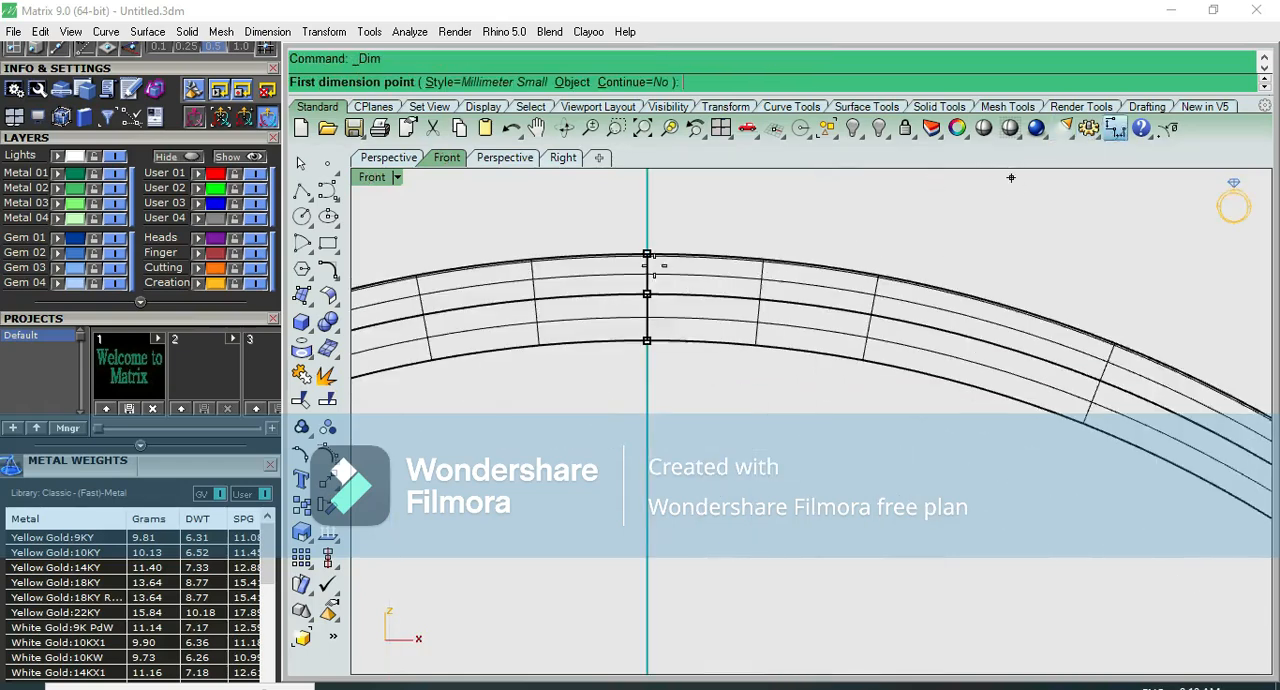
pyautogui.click(647, 254)
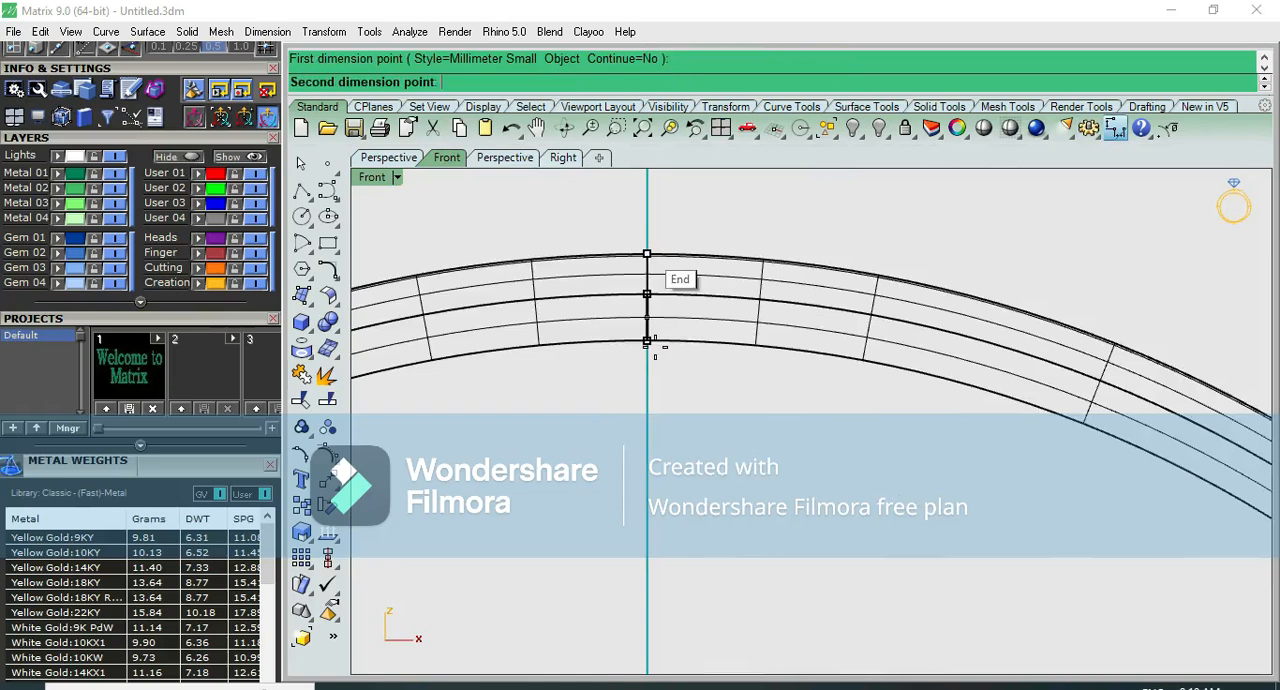
pyautogui.click(649, 343)
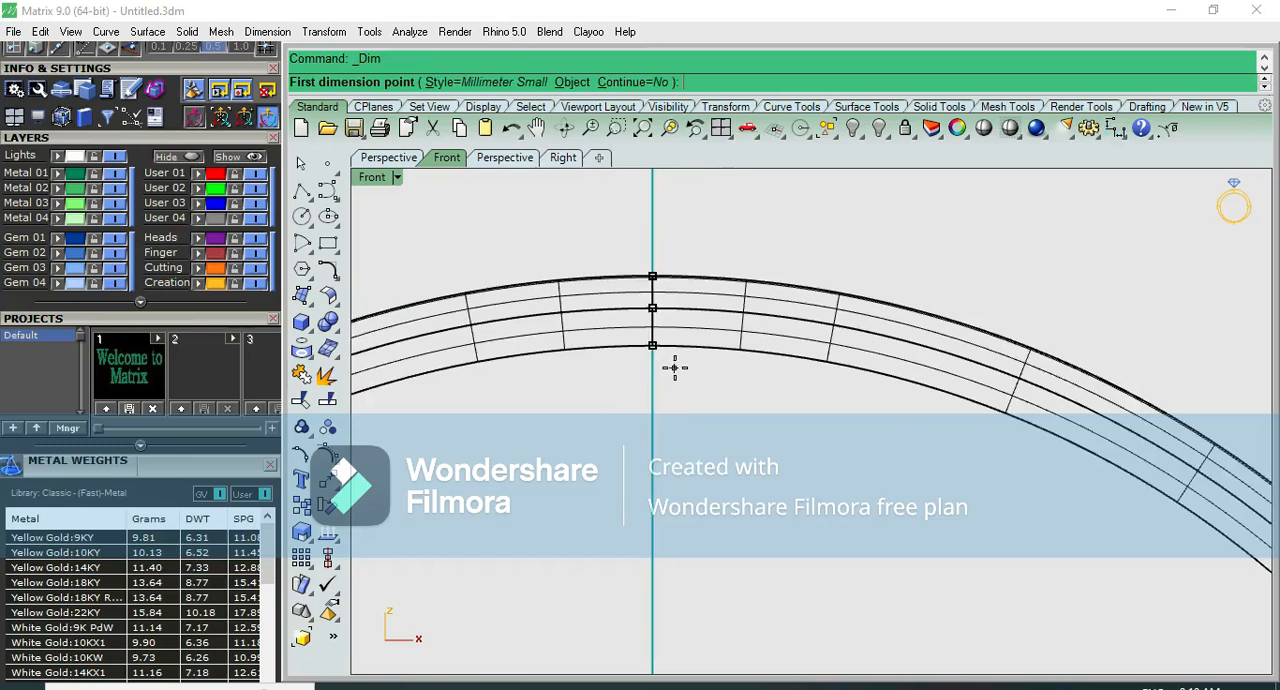
# - Inspect the thinned peaked bangle shaded in the right view and close the shaded preview
pyautogui.click(983, 128)
pyautogui.hotkey('ctrl', 'F3')
pyautogui.scroll(7, 806, 270)
pyautogui.press('Escape')
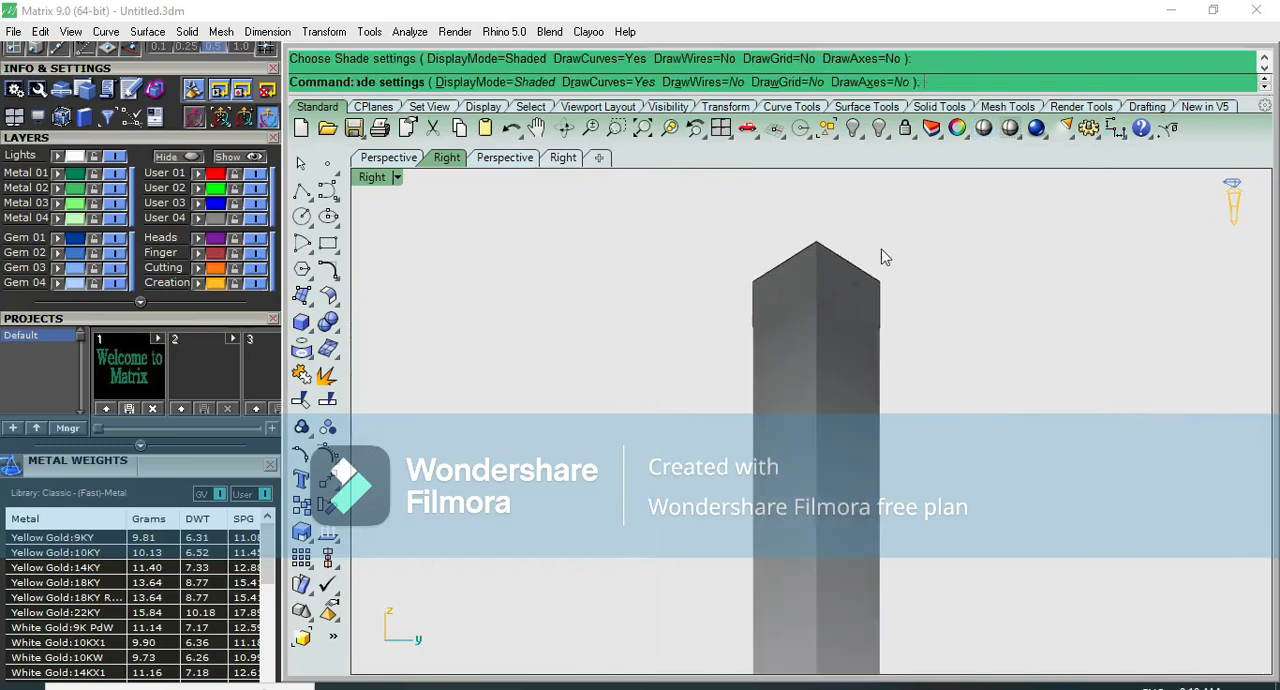
pyautogui.press('Escape')
pyautogui.scroll(-3, 870, 252)
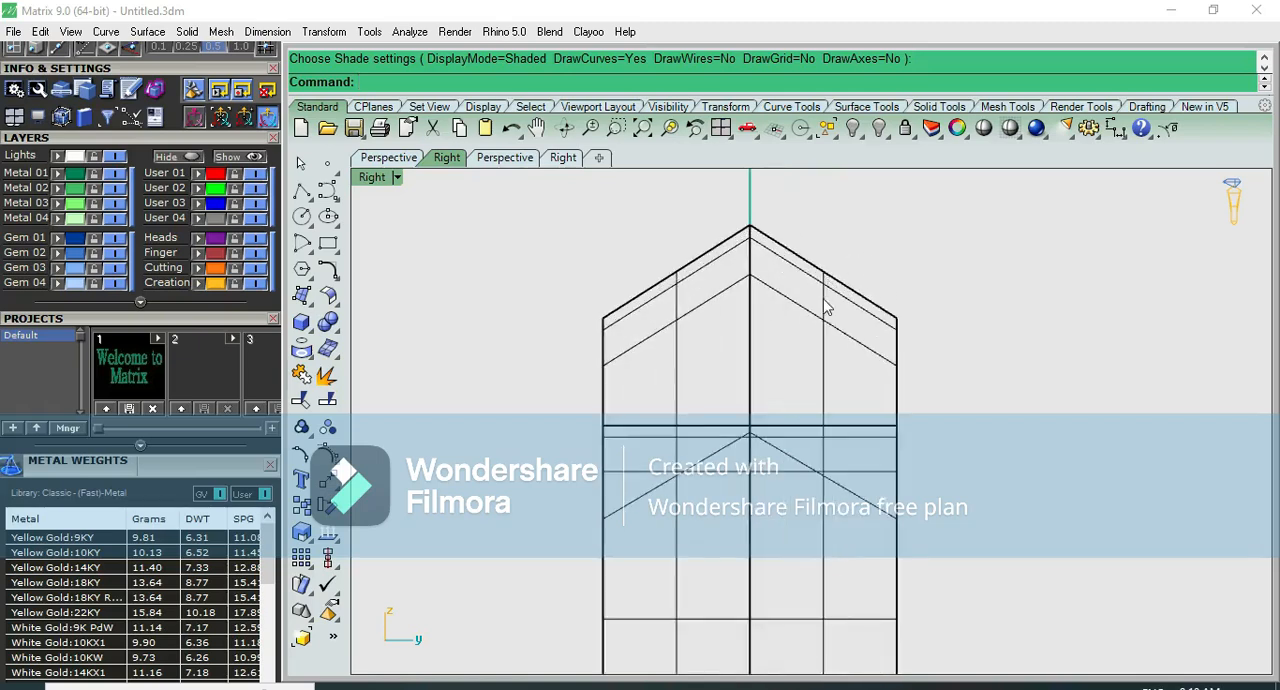
pyautogui.click(826, 309)
pyautogui.scroll(-2, 826, 309)
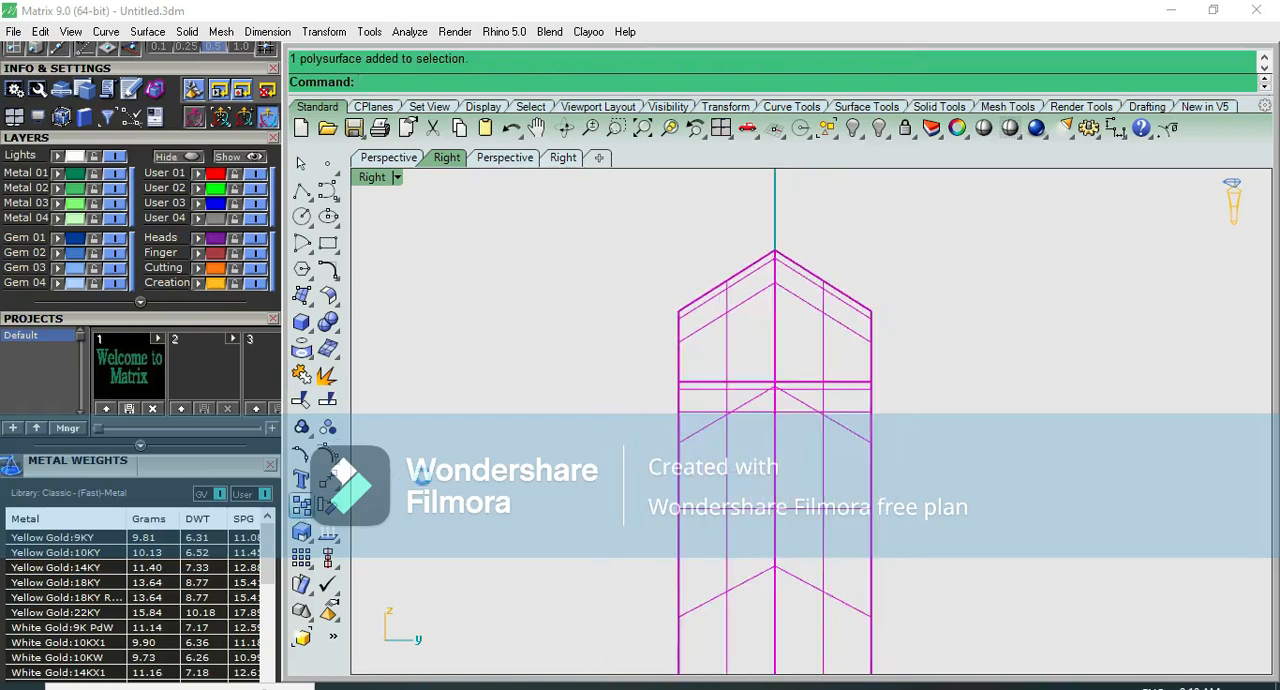
pyautogui.click(301, 505)
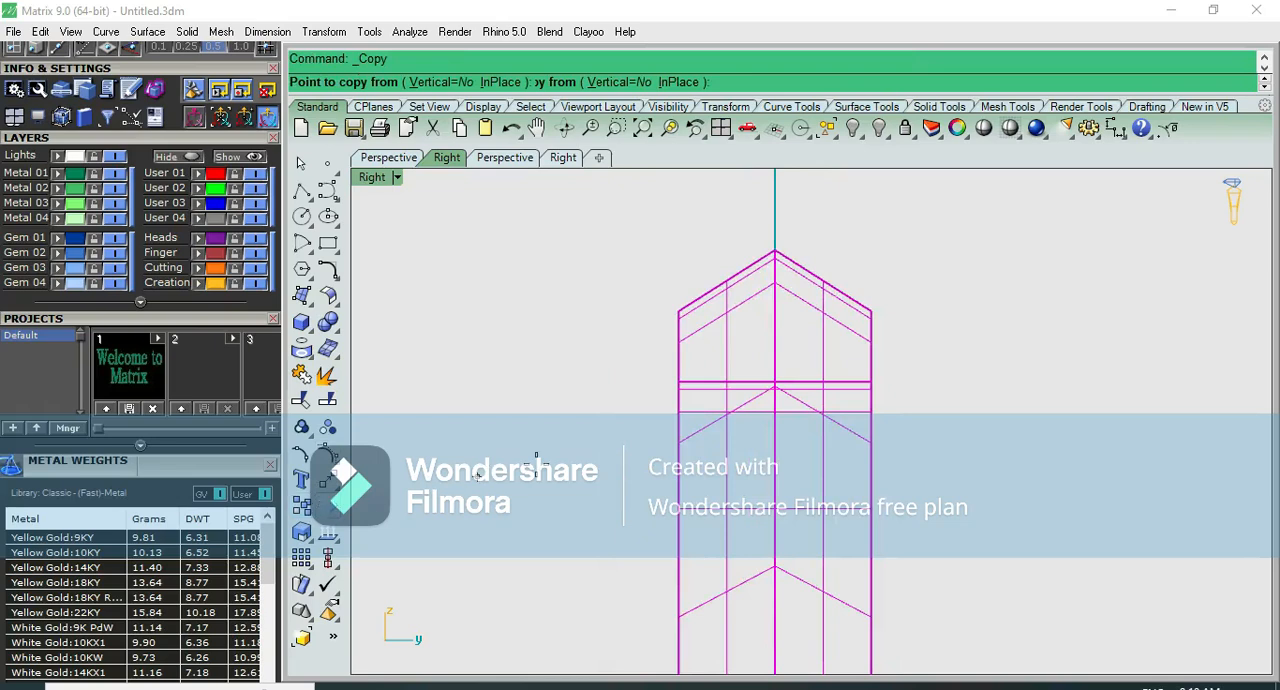
pyautogui.click(535, 463)
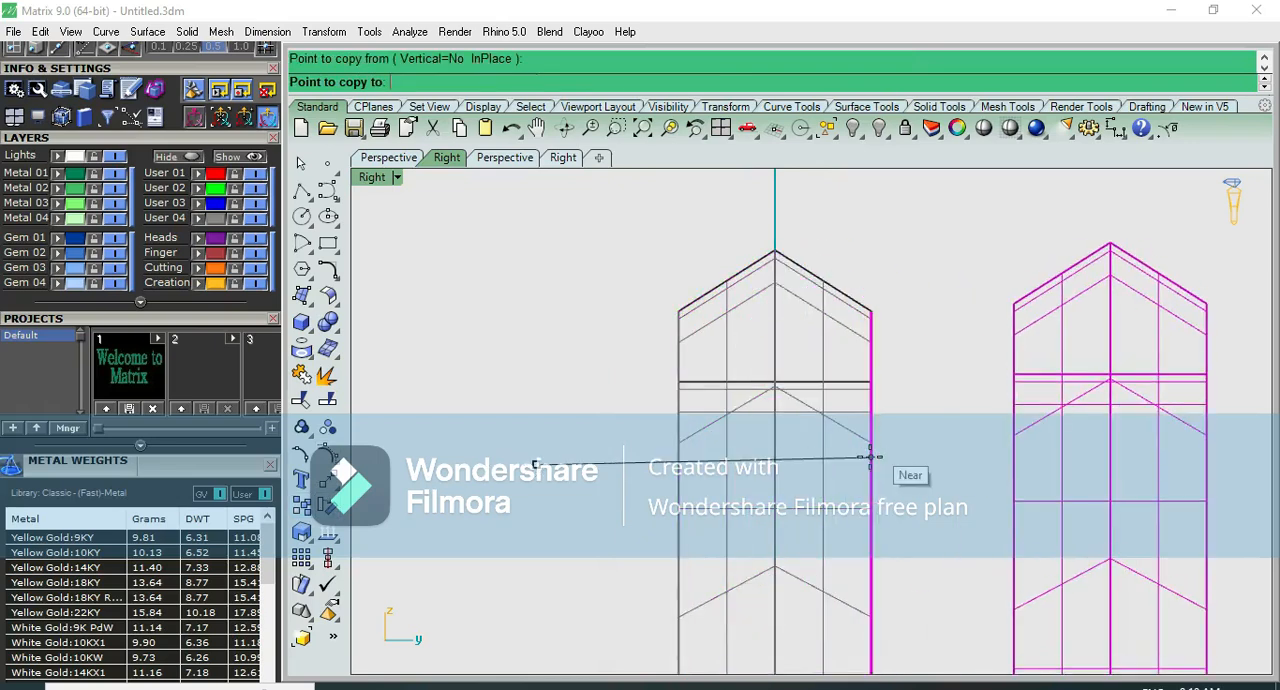
pyautogui.write('2')
pyautogui.press('Return')
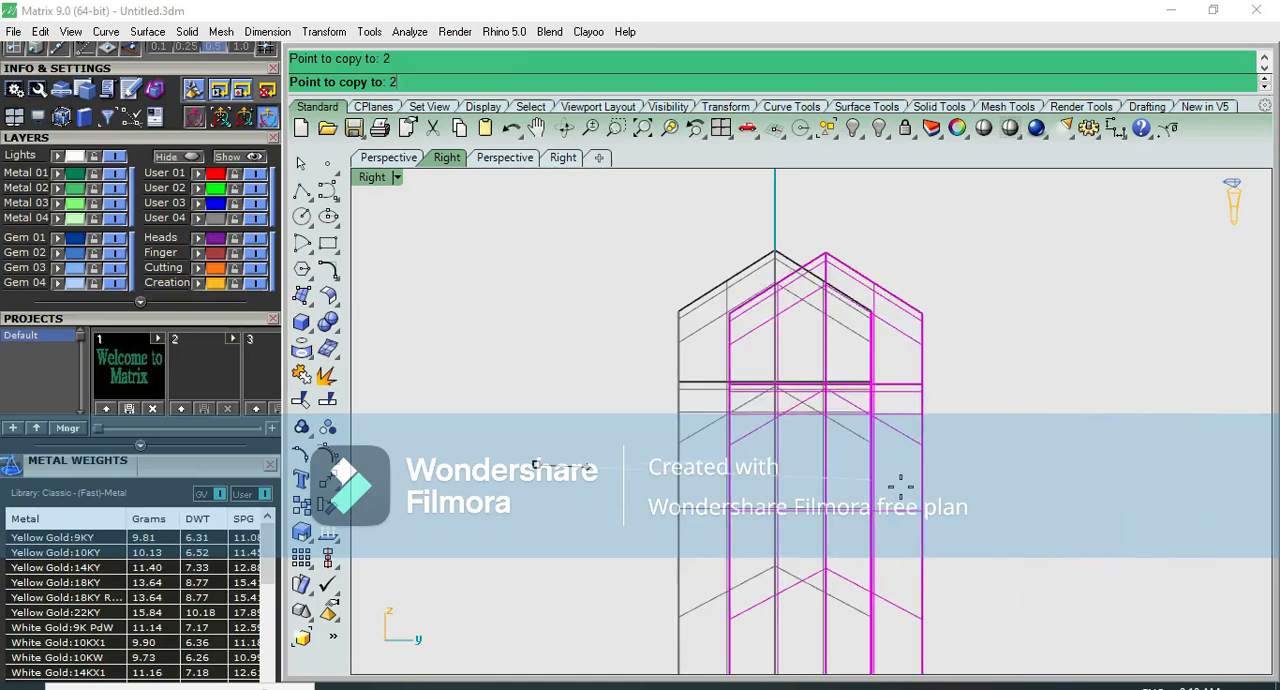
pyautogui.press('Escape')
# - Copy the thinned peaked bangle sideways by 5 mm in the right view
pyautogui.click(301, 505)
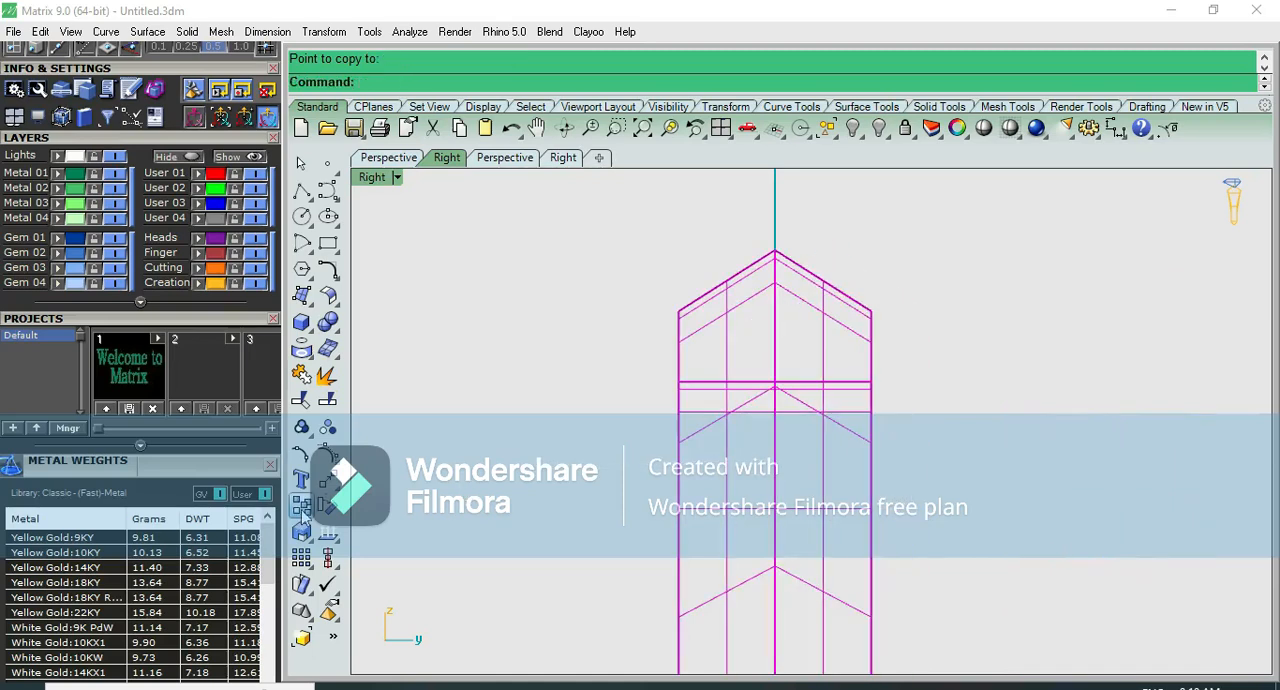
pyautogui.scroll(-3, 412, 458)
pyautogui.click(419, 455)
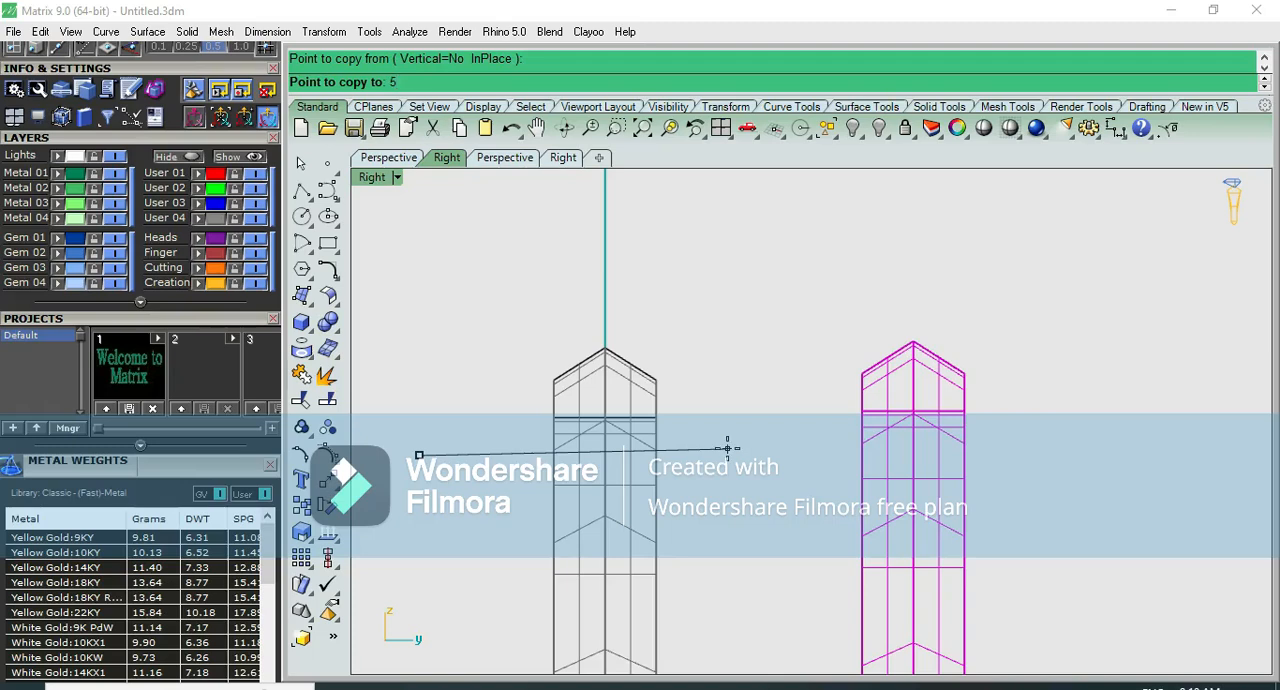
pyautogui.write('5')
pyautogui.press('Return')
pyautogui.click(730, 448)
pyautogui.press('Return')
# - Hide the copied bangle and check the original in the top view
pyautogui.click(748, 453)
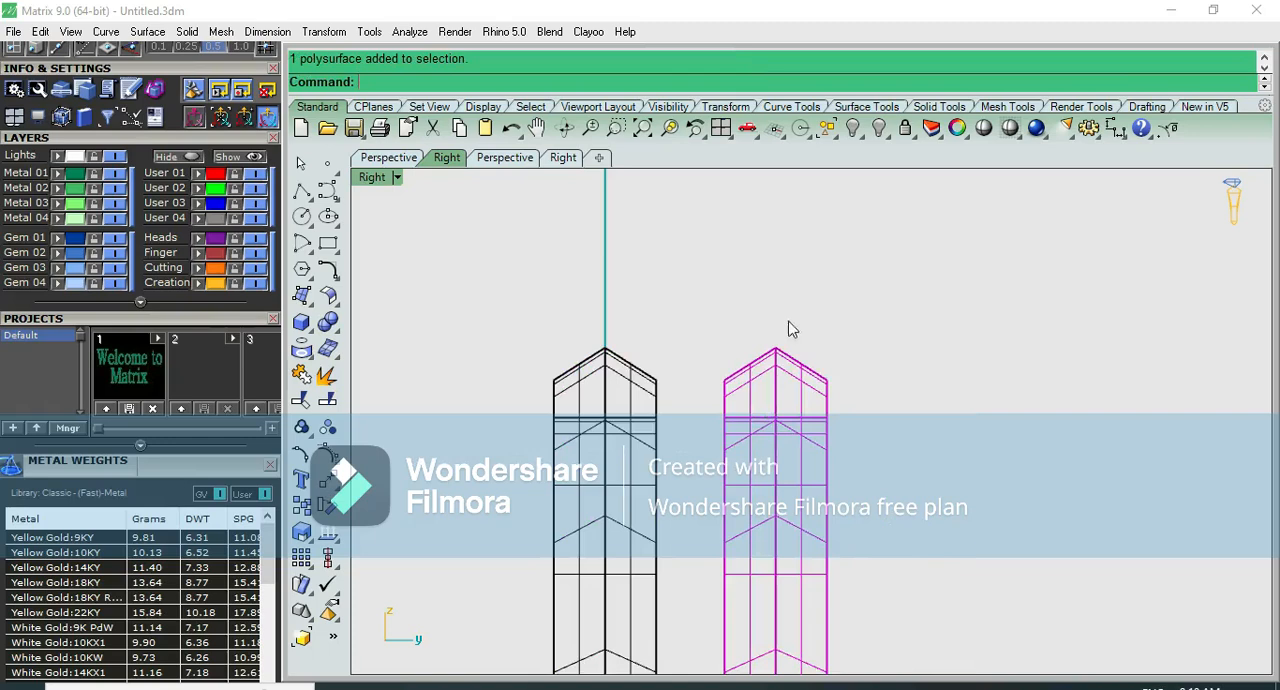
pyautogui.click(853, 128)
pyautogui.scroll(-2, 756, 317)
pyautogui.hotkey('ctrl', 'F1')
pyautogui.scroll(-5, 756, 317)
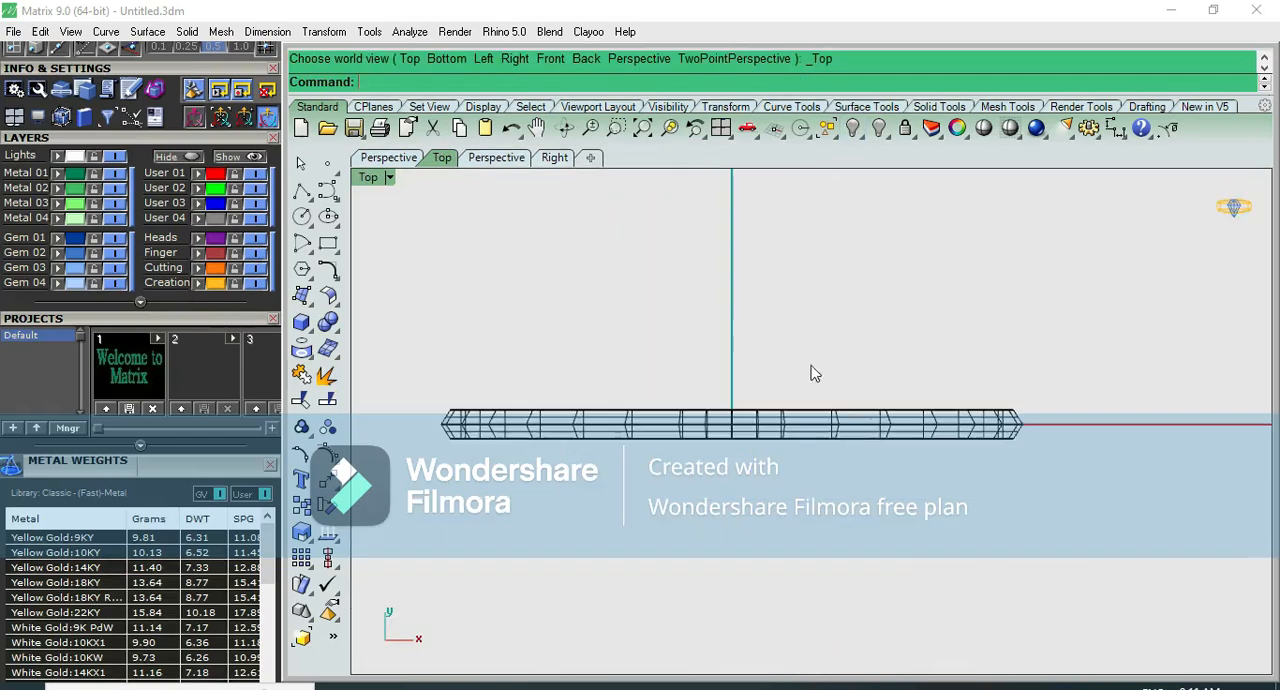
pyautogui.click(1013, 688)
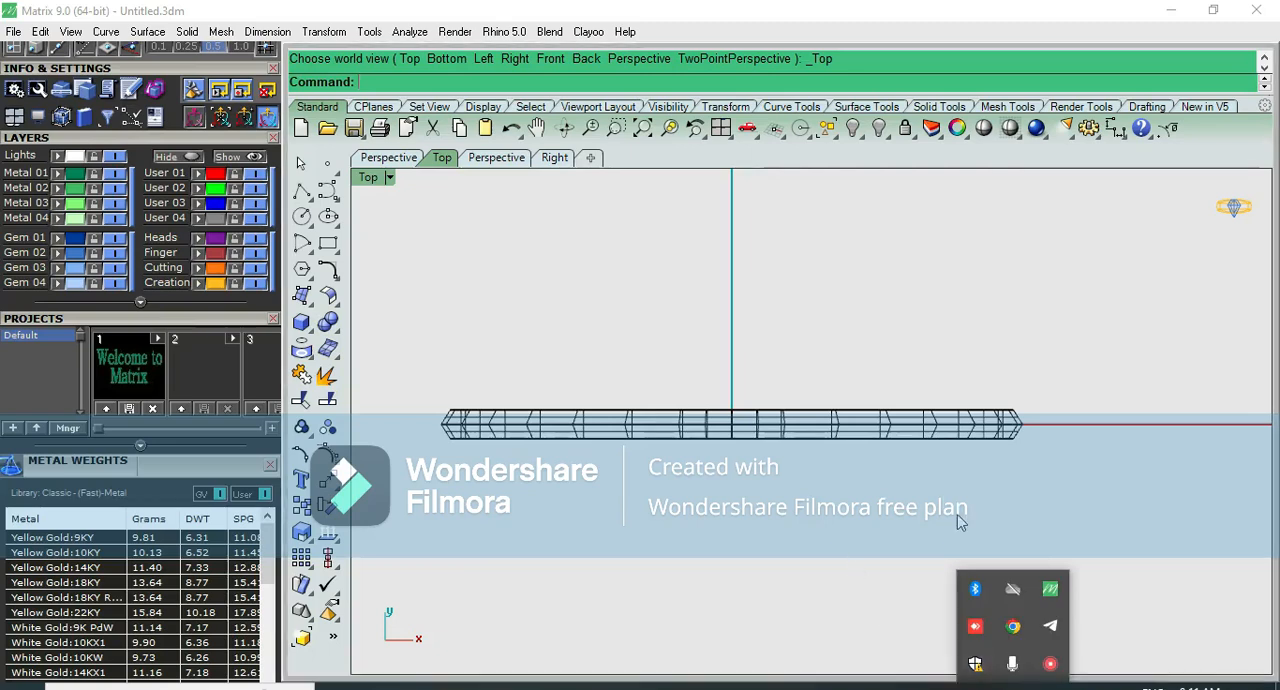
pyautogui.scroll(-2, 958, 518)
pyautogui.scroll(3, 957, 520)
# - Delete the original swept bangle, keeping its profile curve and circles
pyautogui.click(895, 394)
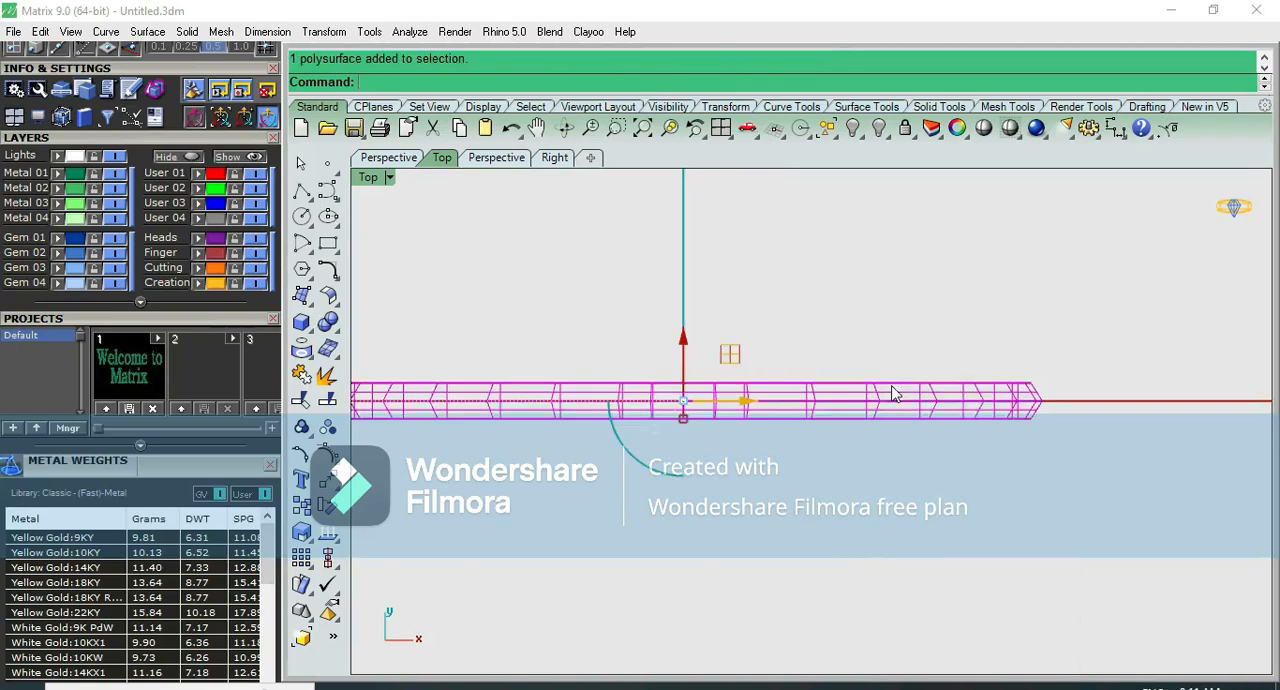
pyautogui.hotkey('ctrl', 'F3')
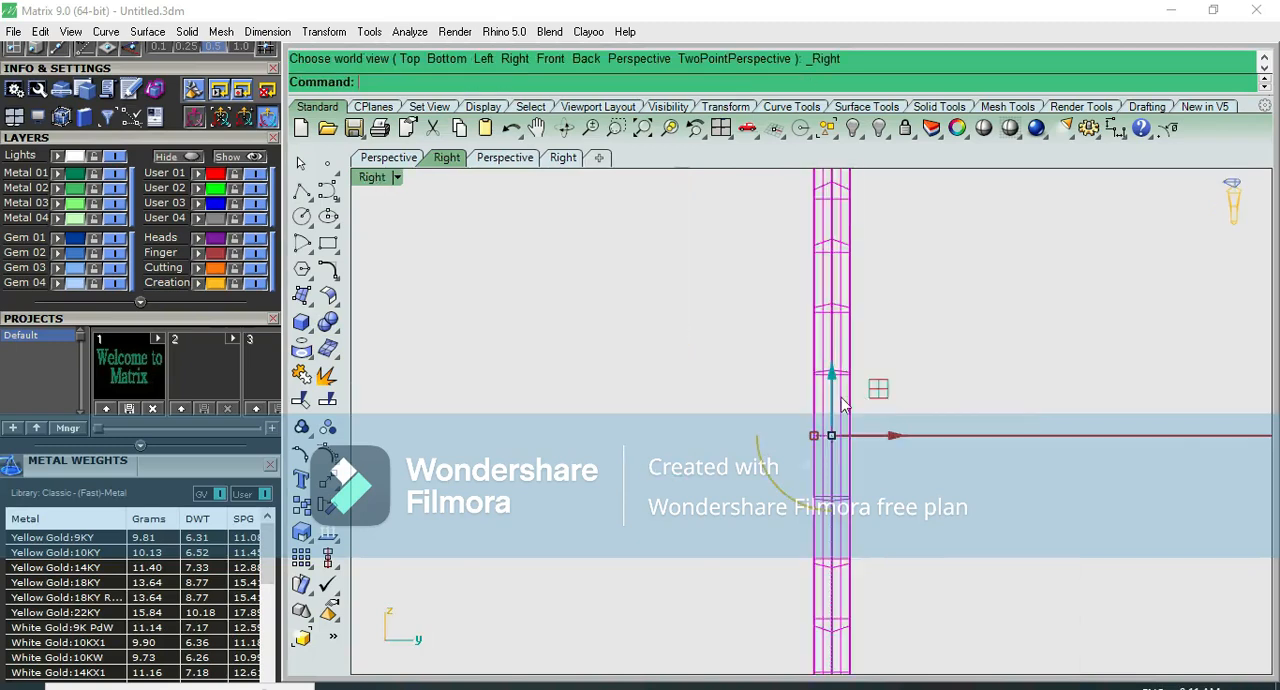
pyautogui.press('Delete')
pyautogui.scroll(-10, 841, 398)
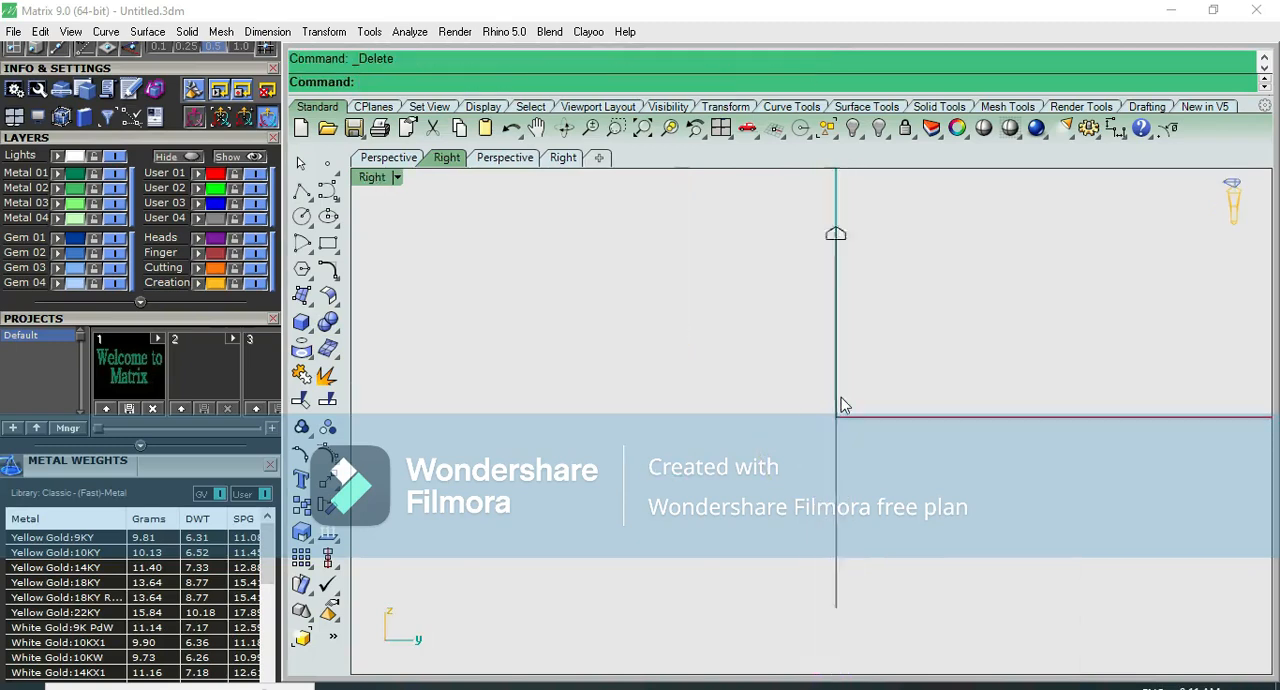
# - Draw an open six-segment stepped polyline across the peaked profile, from one shoulder corner to the other, with a raised plateau and a valley
pyautogui.scroll(5, 837, 298)
pyautogui.scroll(3, 886, 331)
pyautogui.click(886, 333)
pyautogui.scroll(4, 889, 334)
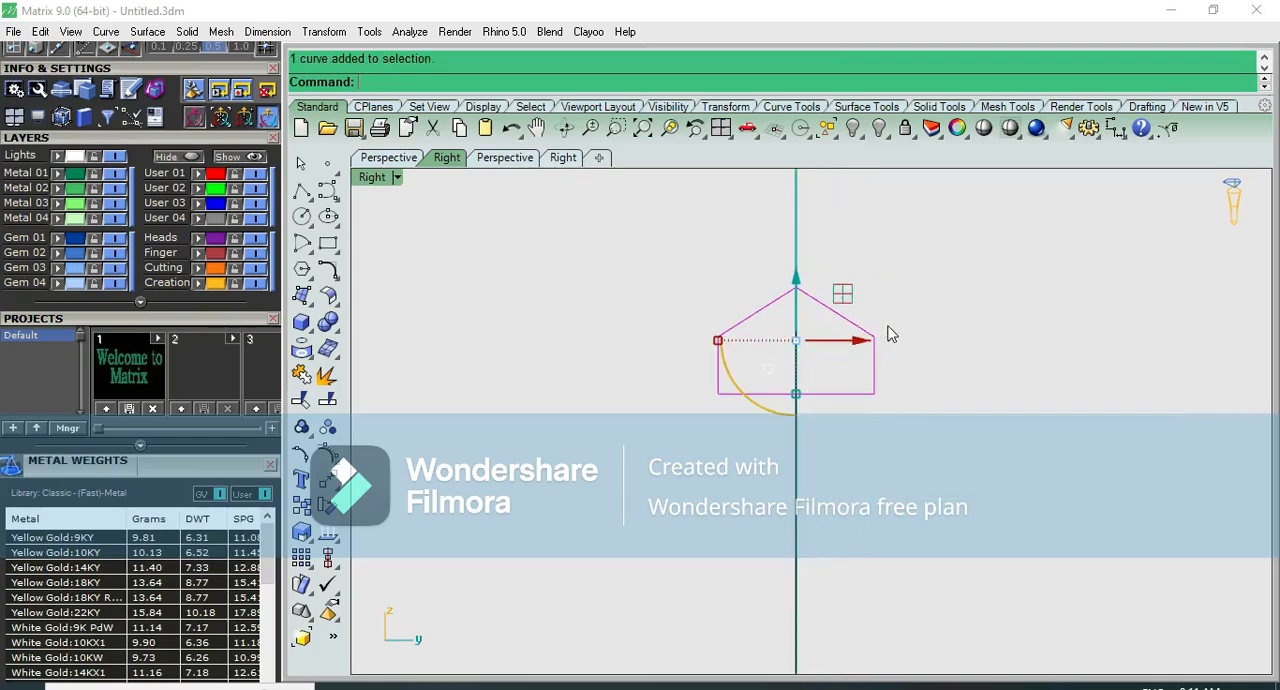
pyautogui.scroll(6, 878, 318)
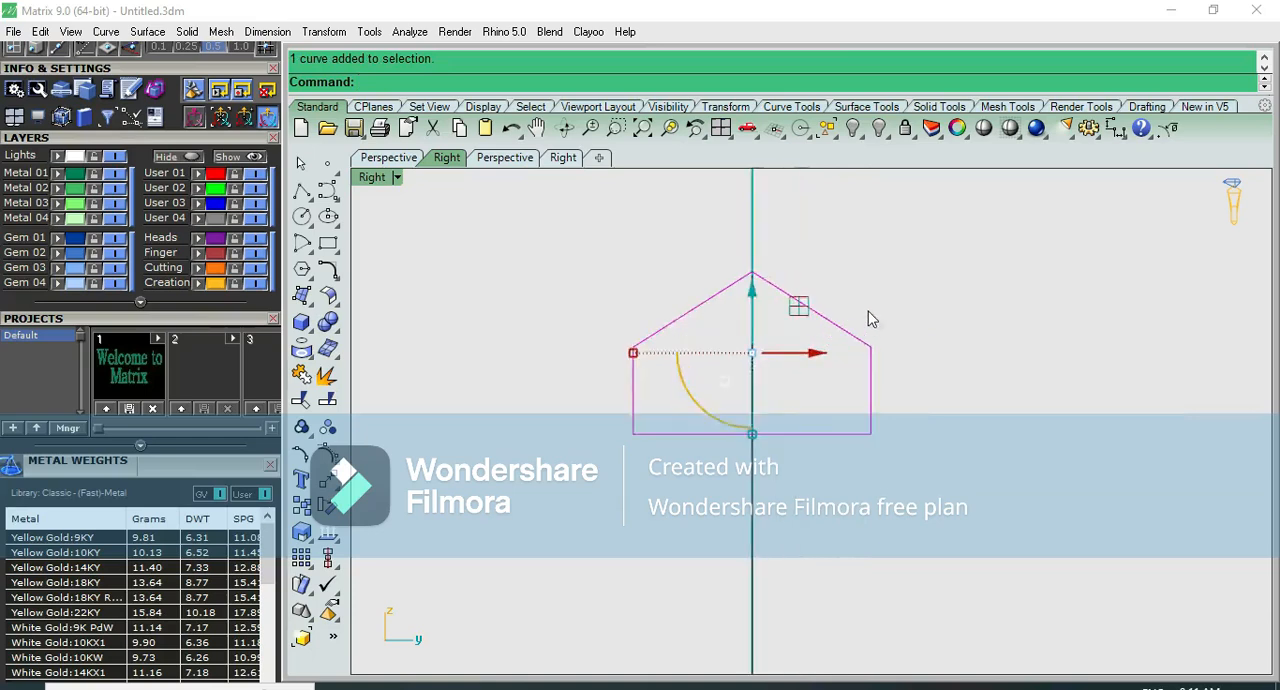
pyautogui.click(847, 275)
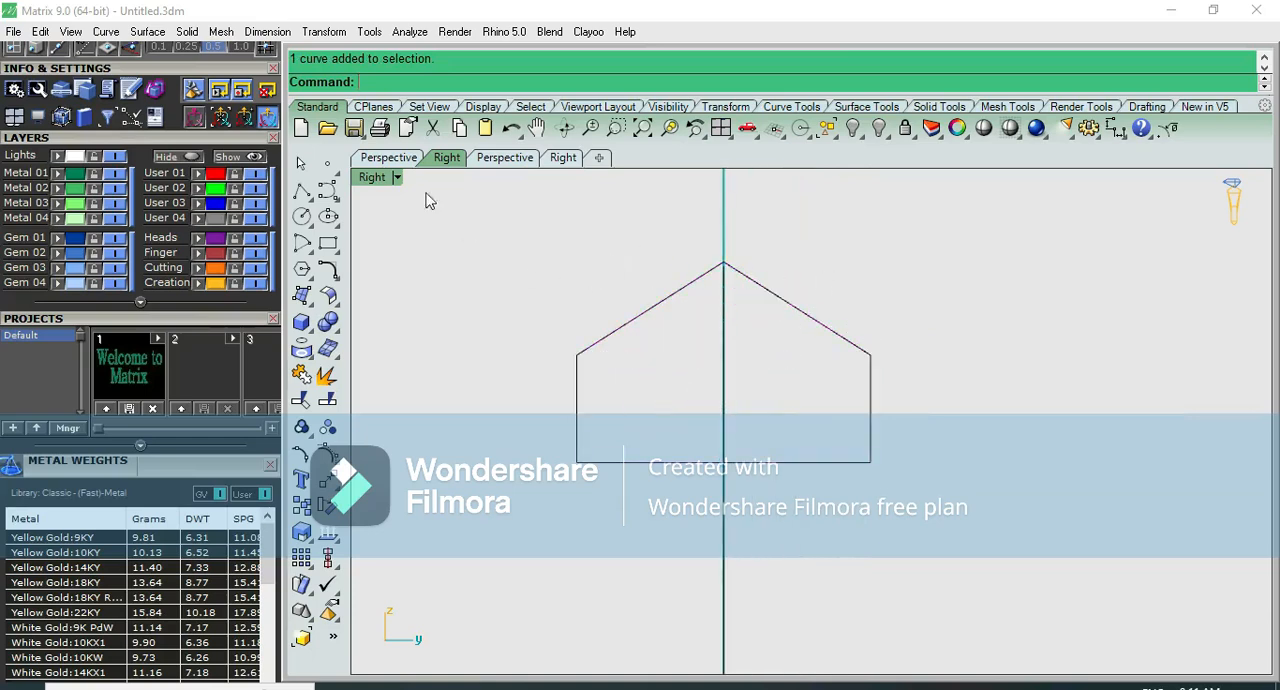
pyautogui.click(302, 190)
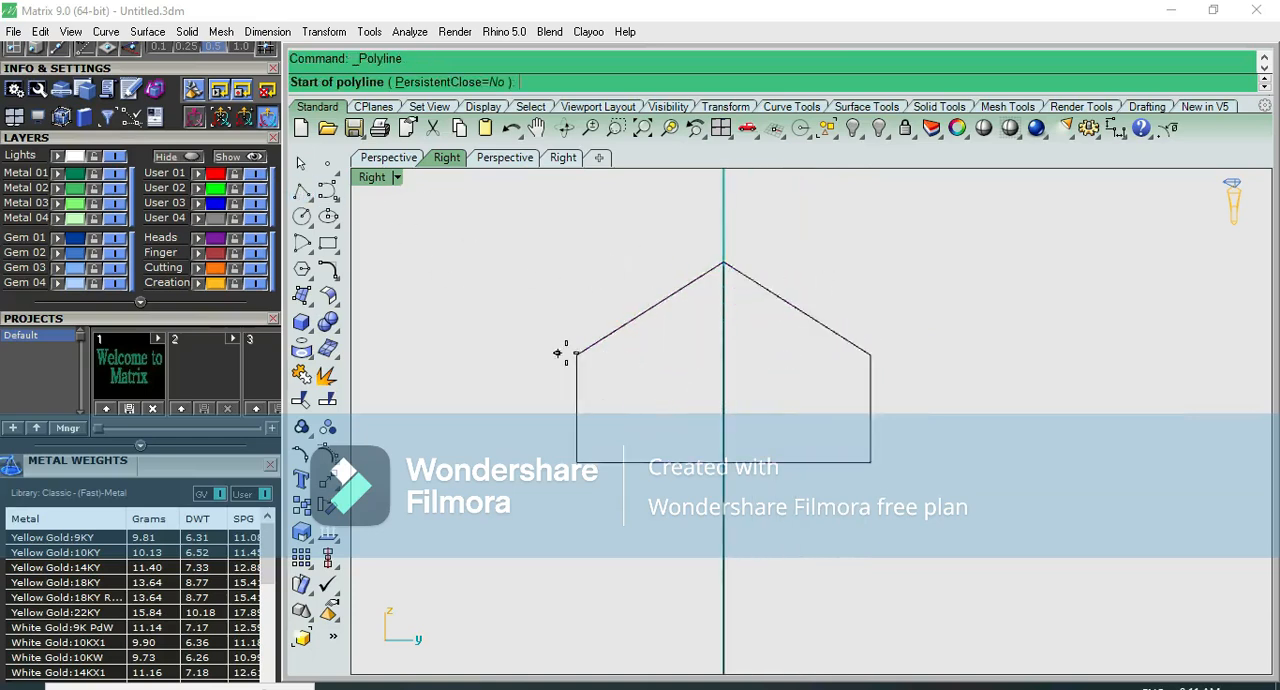
pyautogui.click(570, 350)
pyautogui.click(651, 345)
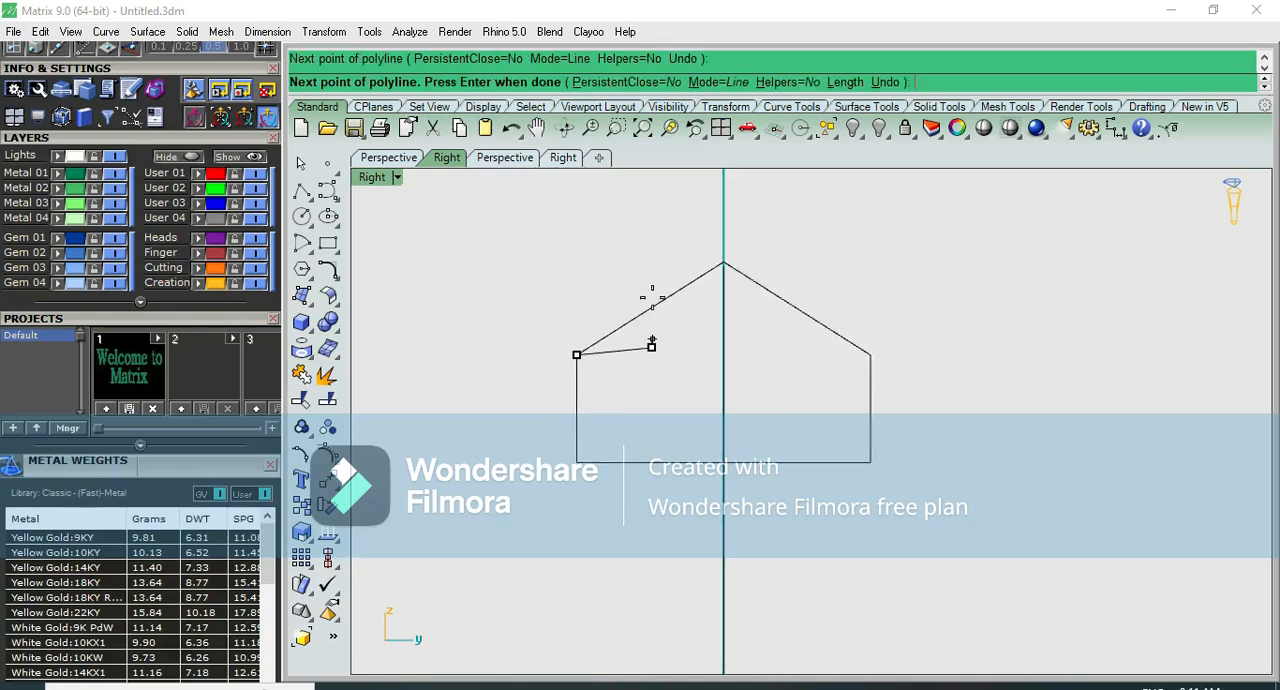
pyautogui.click(651, 254)
pyautogui.click(702, 252)
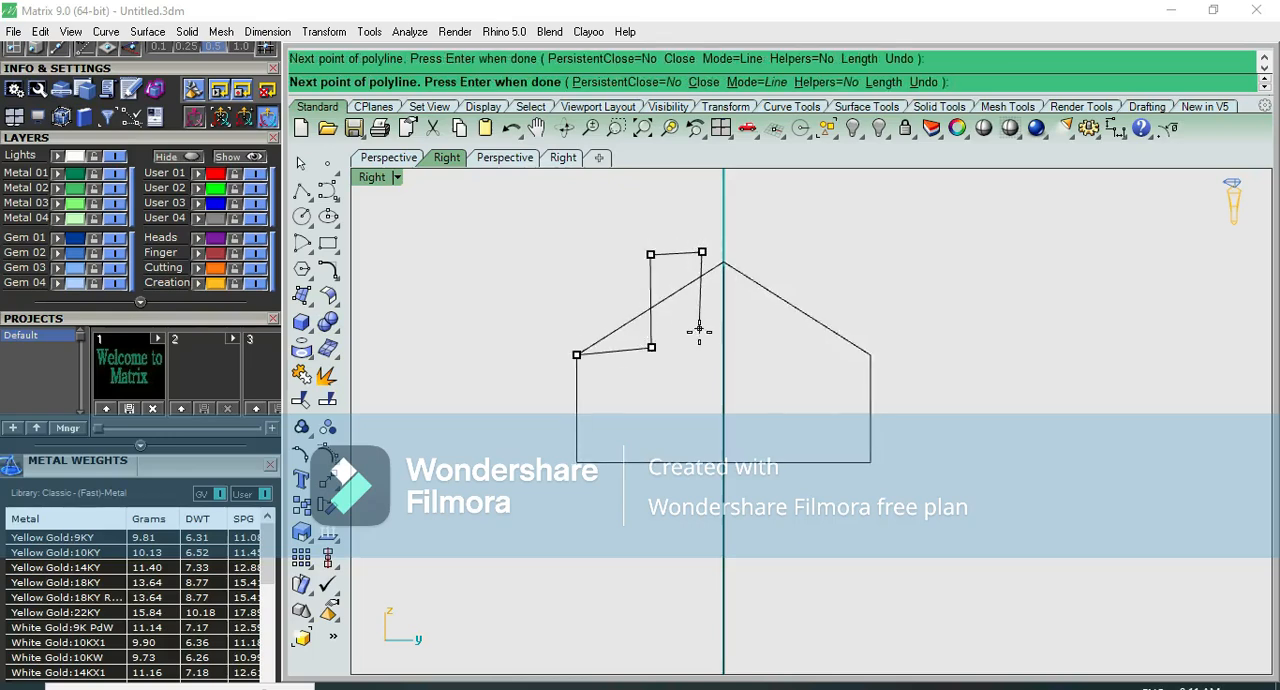
pyautogui.click(779, 336)
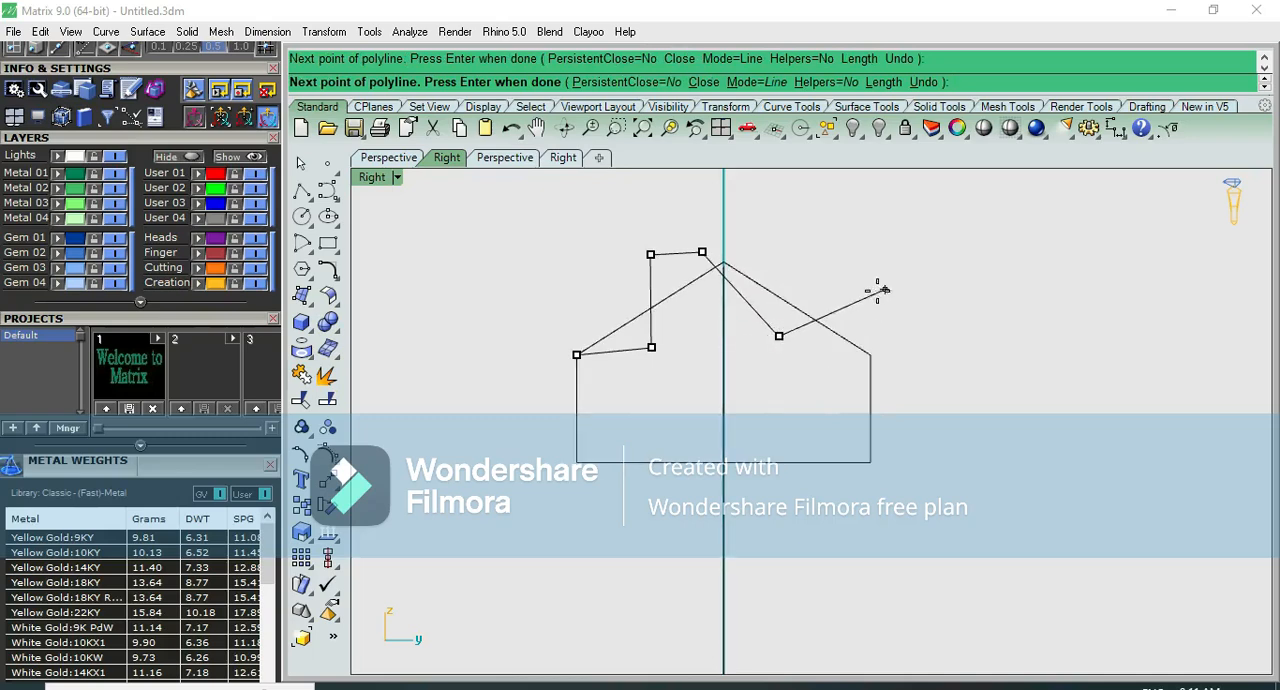
pyautogui.click(871, 355)
pyautogui.press('Return')
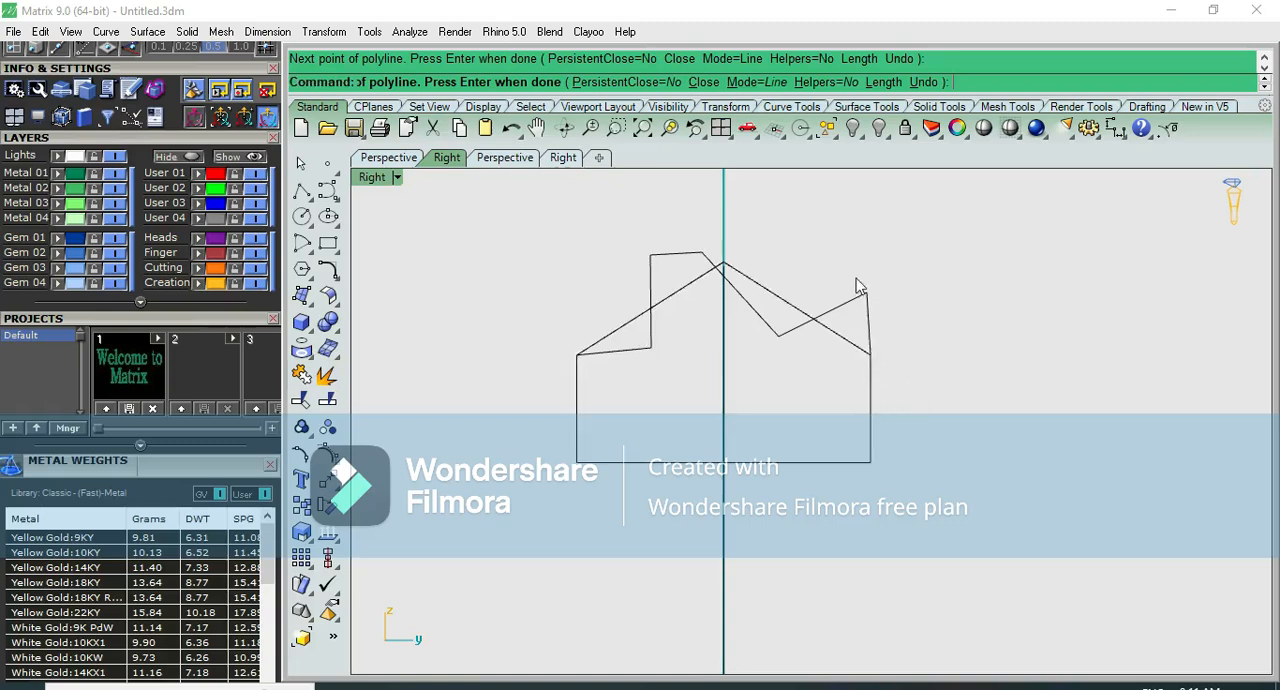
# - Show the stepped polyline's control points and align its outer tip vertically above the profile's right shoulder corner
pyautogui.click(866, 313)
pyautogui.press('F10')
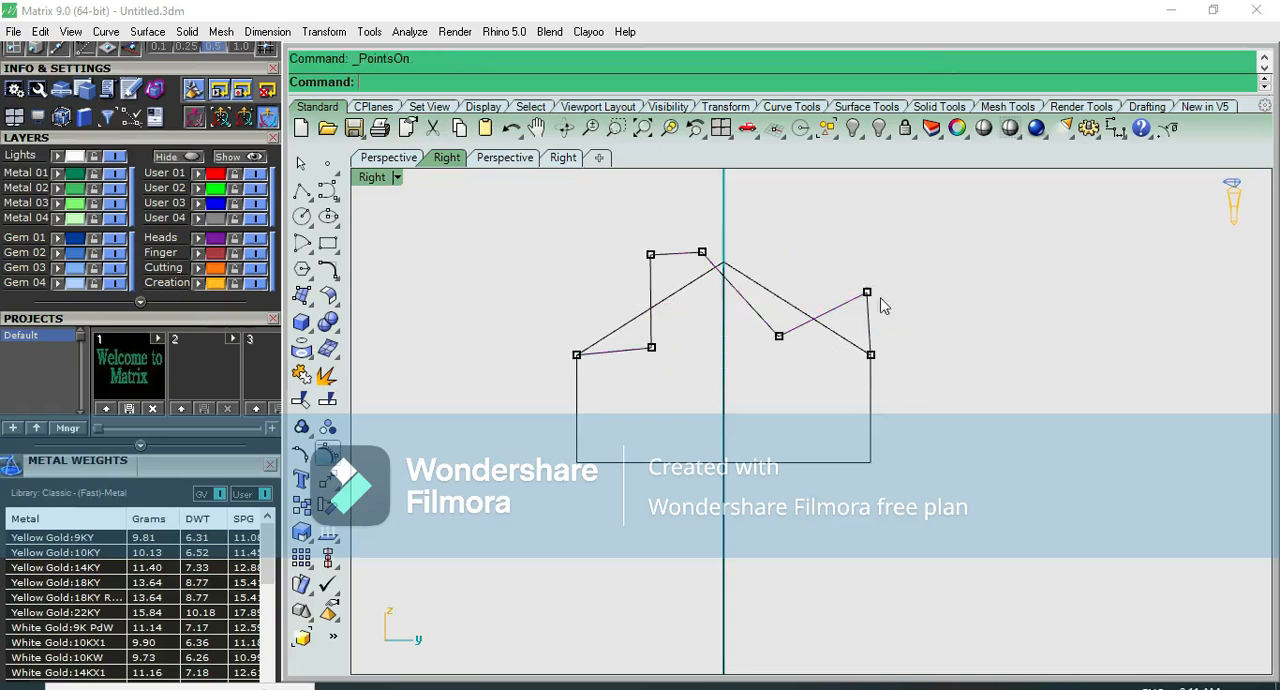
pyautogui.moveTo(851, 263); pyautogui.dragTo(908, 291)
pyautogui.scroll(3, 903, 305)
pyautogui.scroll(-2, 800, 329)
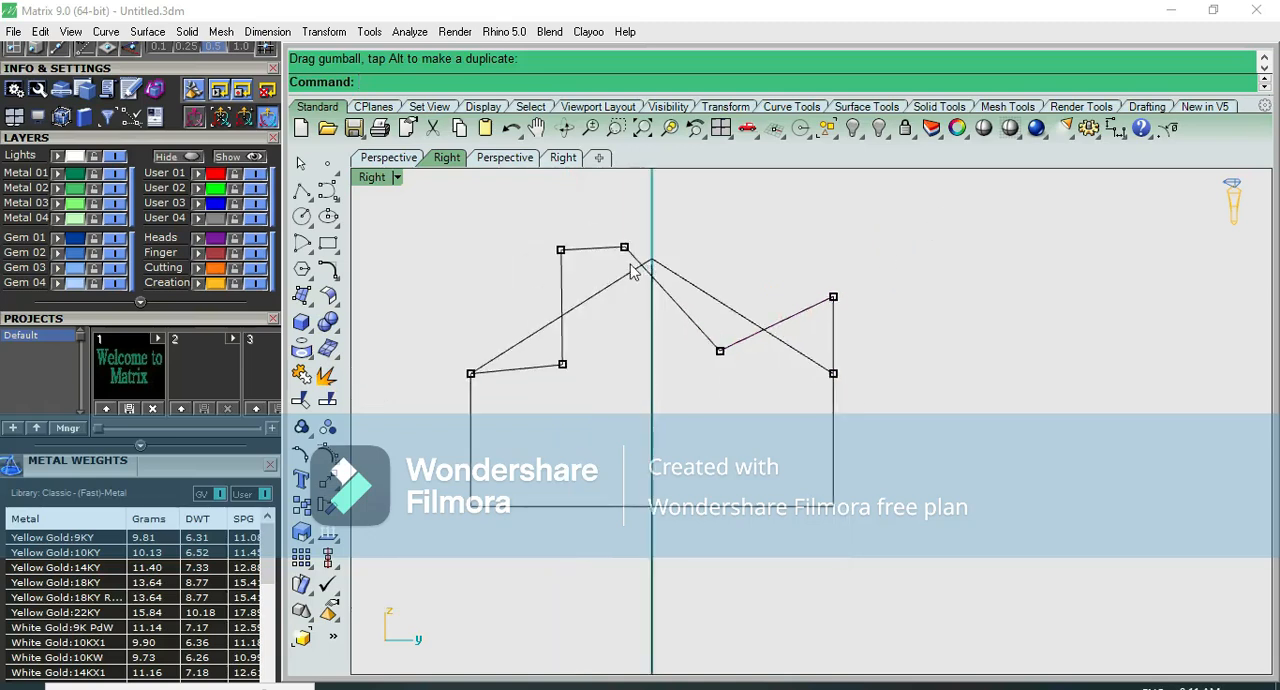
# - Raise the polyline's lower step point to the sloped edge, extend the plateau past the centreline, raise the valley point, and hide the control points
pyautogui.scroll(2, 630, 266)
pyautogui.moveTo(507, 403); pyautogui.dragTo(555, 436)
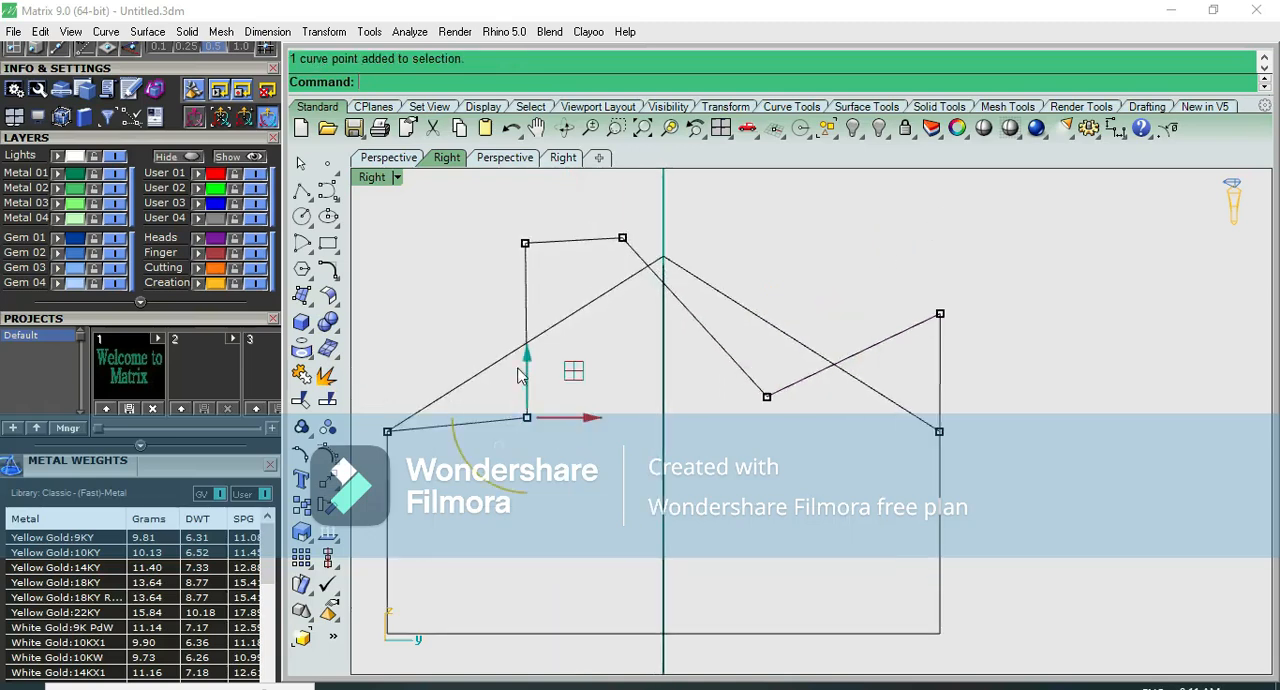
pyautogui.moveTo(528, 372); pyautogui.dragTo(530, 302)
pyautogui.click(604, 221)
pyautogui.moveTo(600, 210); pyautogui.dragTo(651, 251)
pyautogui.moveTo(668, 192); pyautogui.dragTo(746, 201)
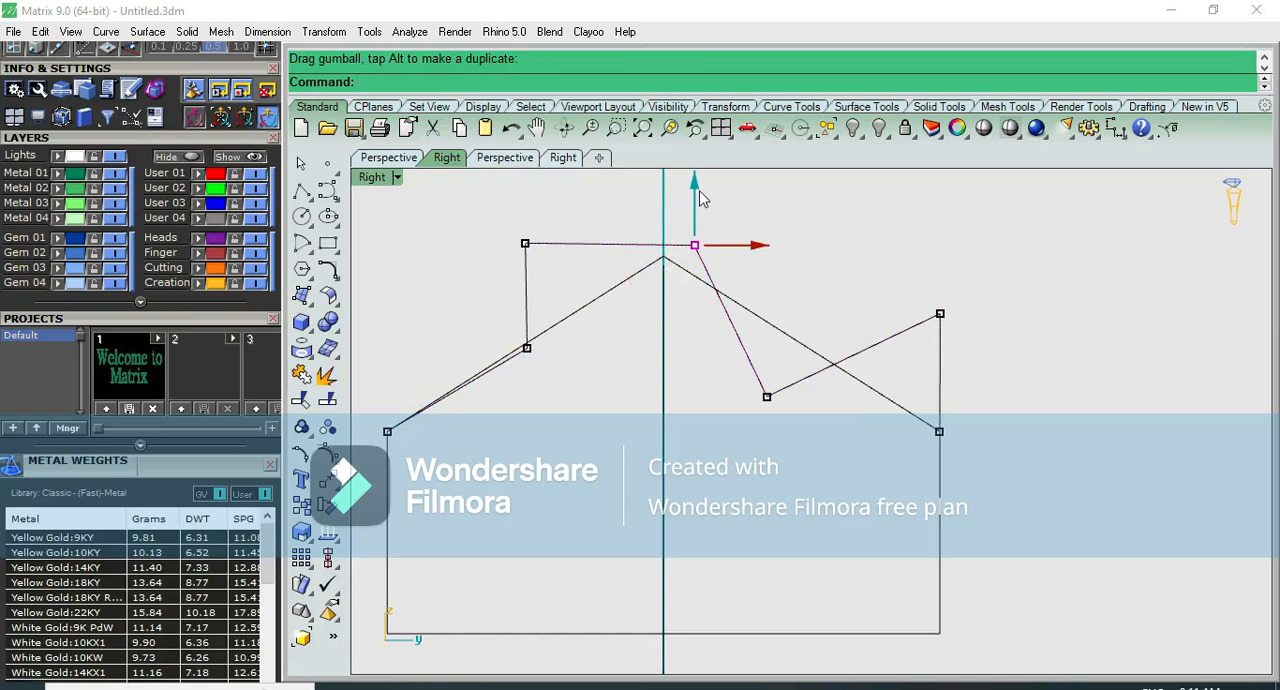
pyautogui.moveTo(728, 445); pyautogui.dragTo(764, 331)
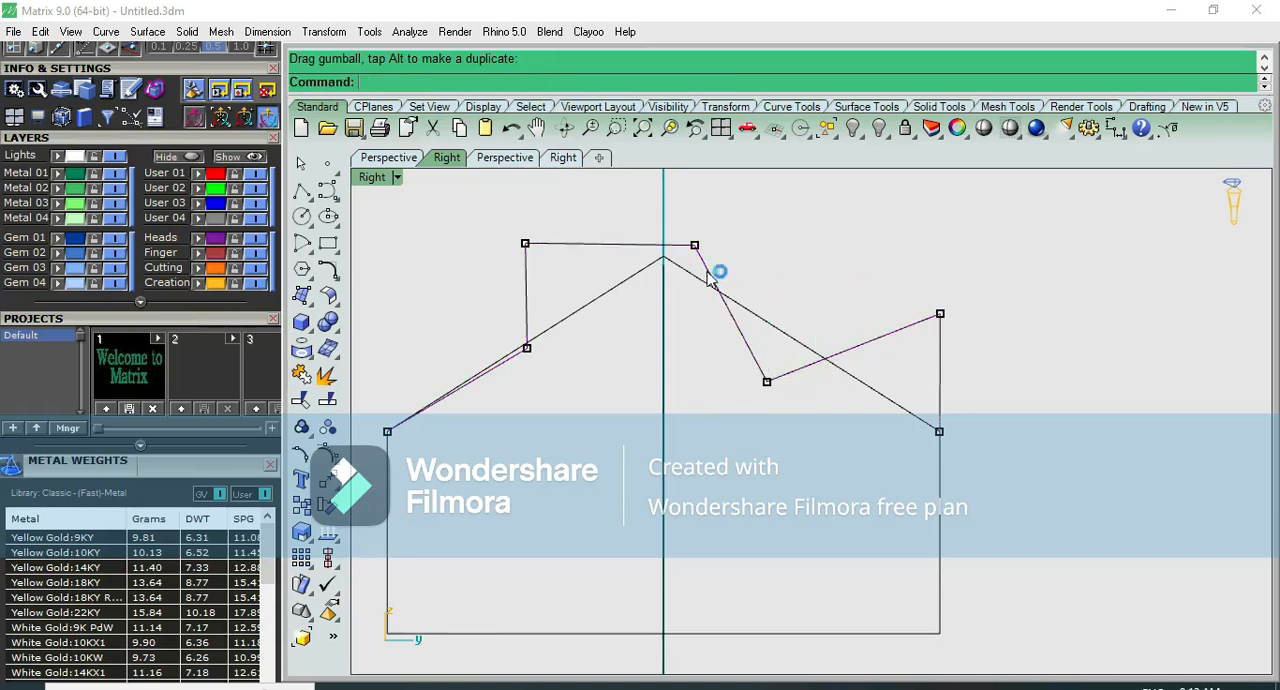
pyautogui.press('Escape')
pyautogui.press('Escape')
# - Trim the peaked profile's sloped edges and the overlapping sliver against the stepped polyline, leaving a single outline
pyautogui.click(750, 308)
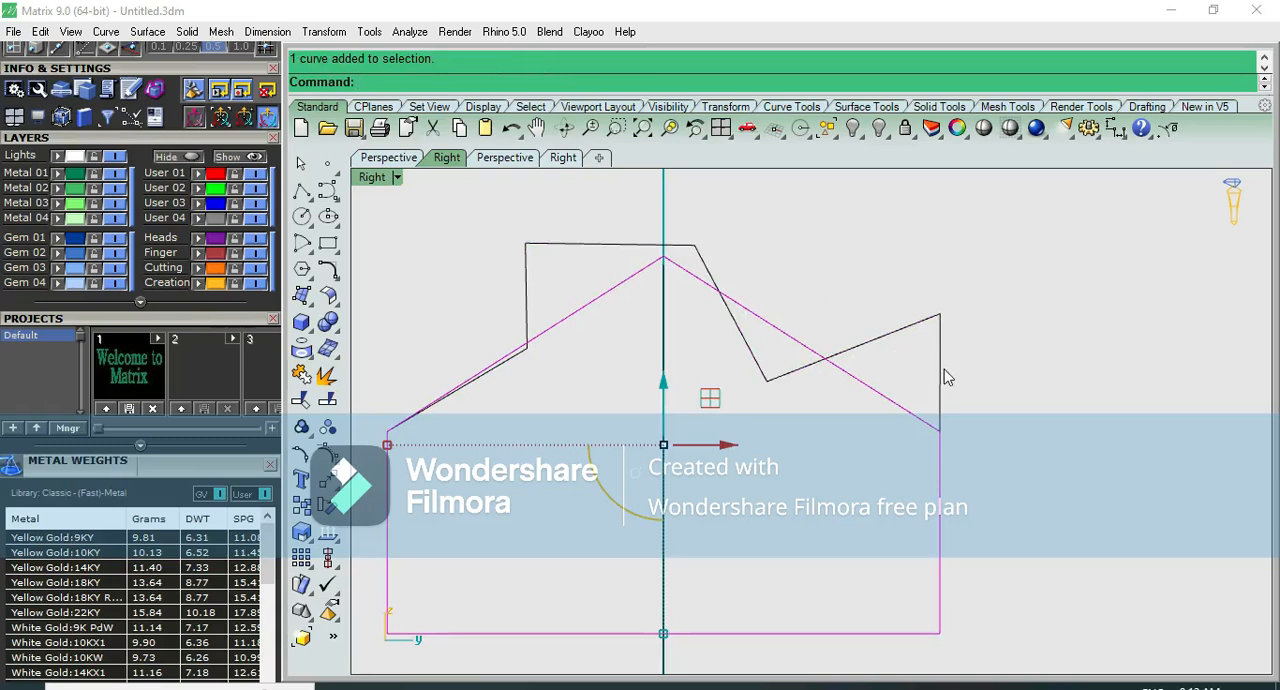
pyautogui.click(700, 255)
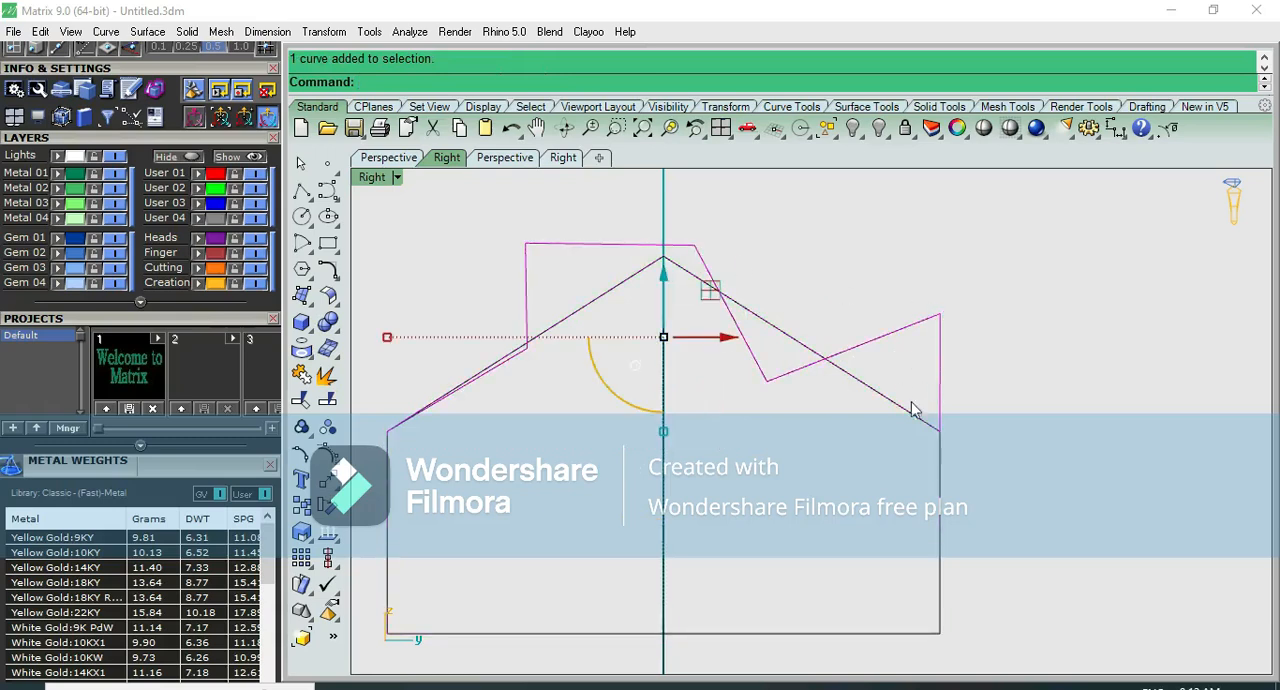
pyautogui.keyDown('shift'); pyautogui.click(900, 410); pyautogui.keyUp('shift')
pyautogui.click(301, 399)
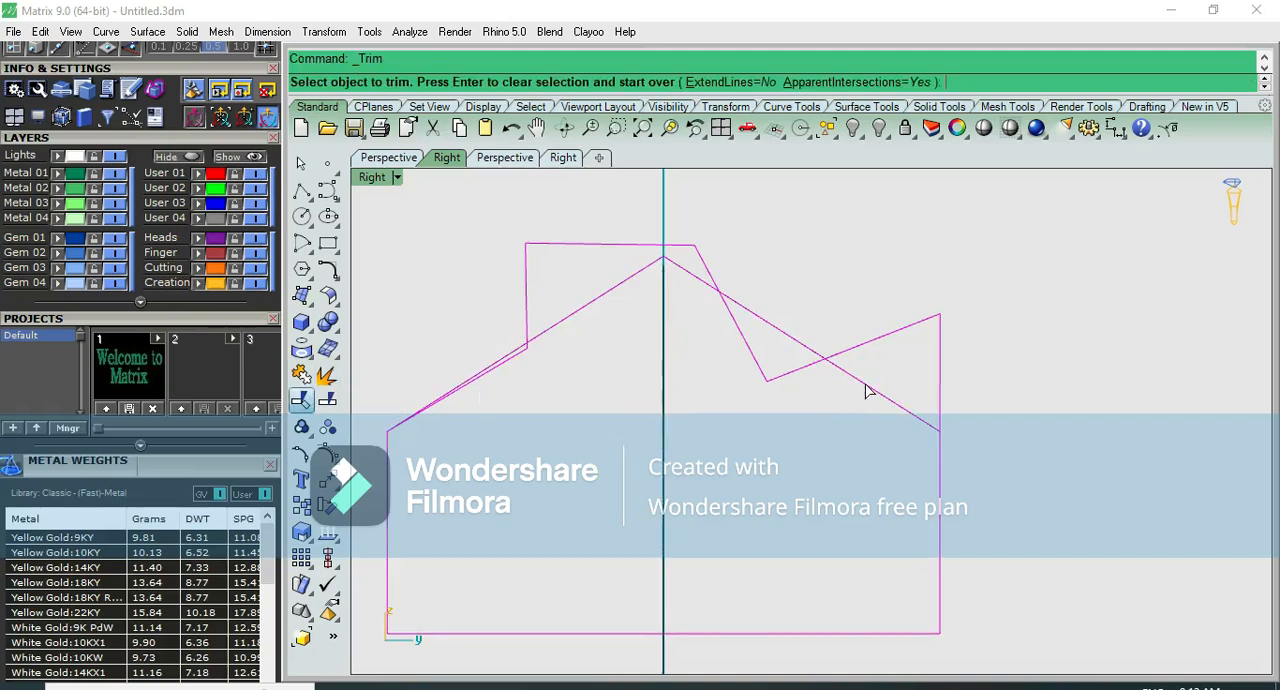
pyautogui.click(866, 384)
pyautogui.click(803, 349)
pyautogui.click(652, 286)
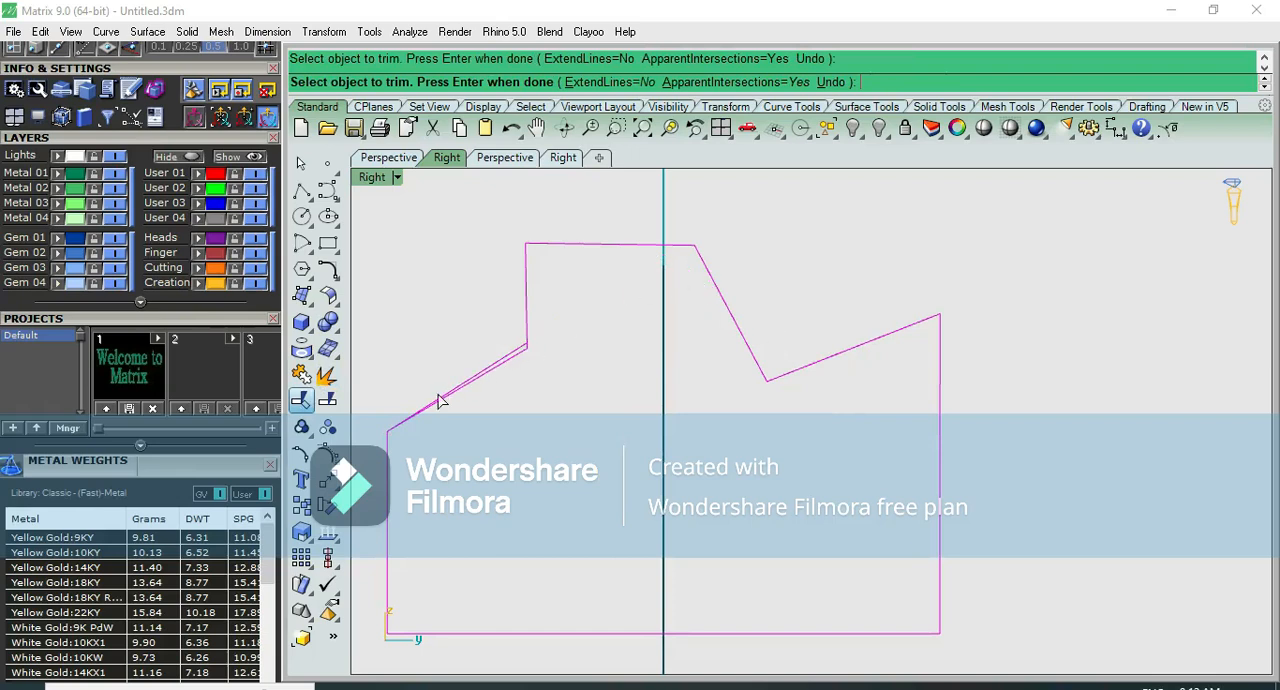
pyautogui.scroll(2, 441, 400)
pyautogui.click(509, 358)
pyautogui.scroll(-3, 540, 408)
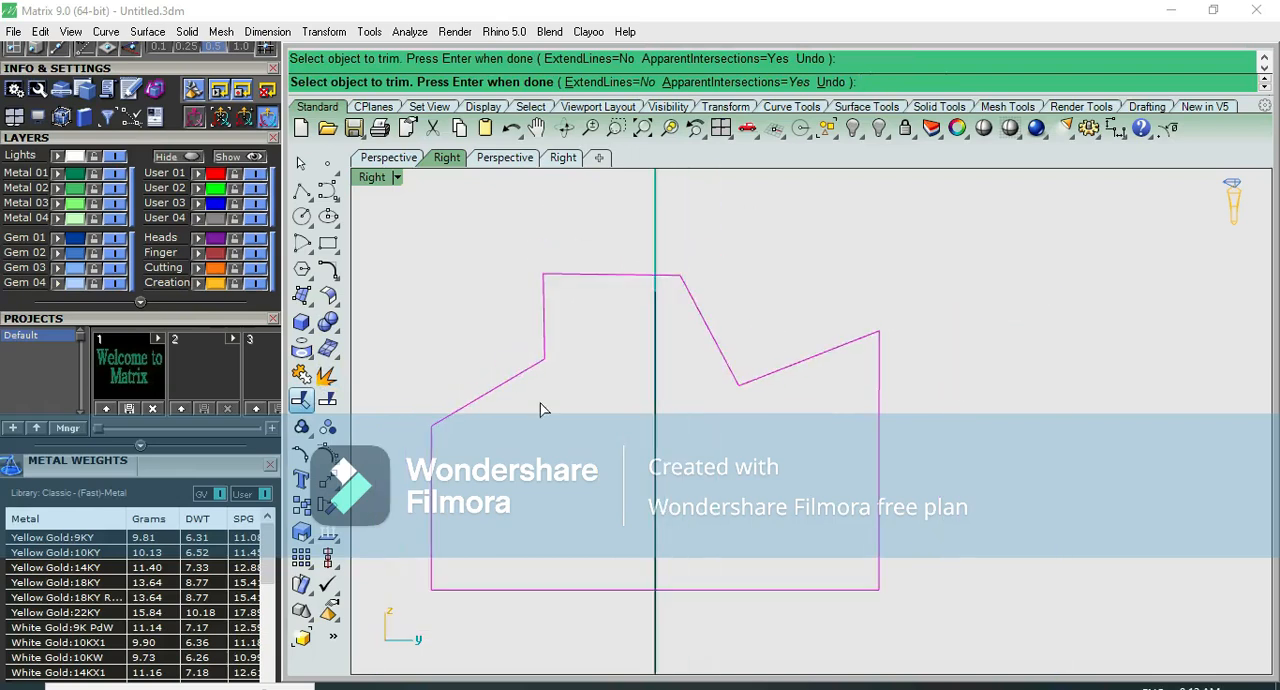
# - Join the trimmed profile and the stepped polyline into one closed curve
pyautogui.click(299, 374)
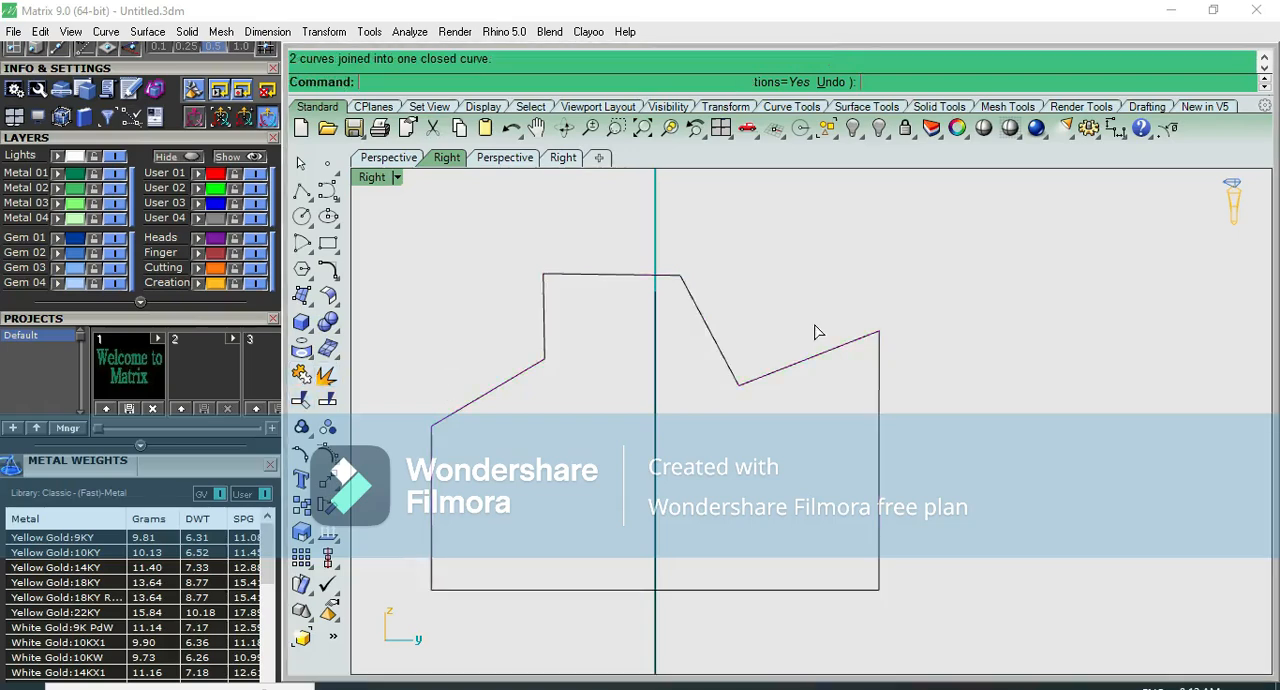
pyautogui.press('Escape')
pyautogui.scroll(-5, 806, 301)
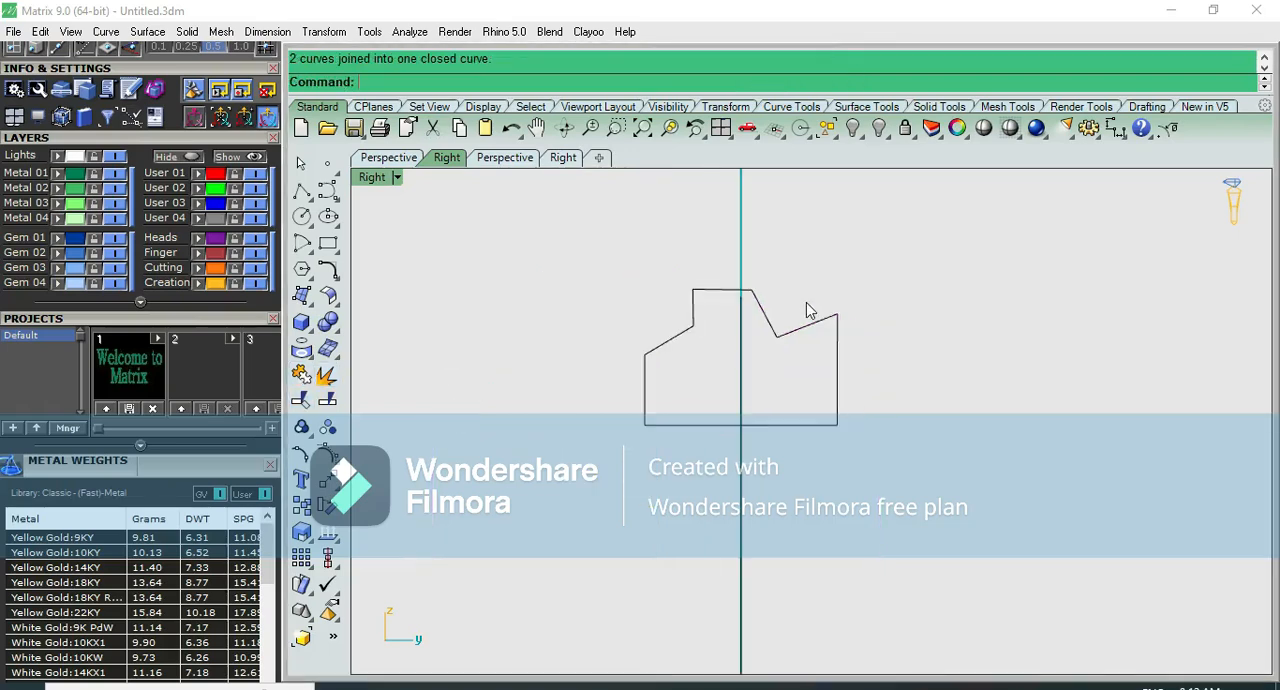
# - Sweep the closed stepped profile along the red circle as a one-rail Freeform sweep, without simplifying the cross-section
pyautogui.hotkey('ctrl', 'F4')
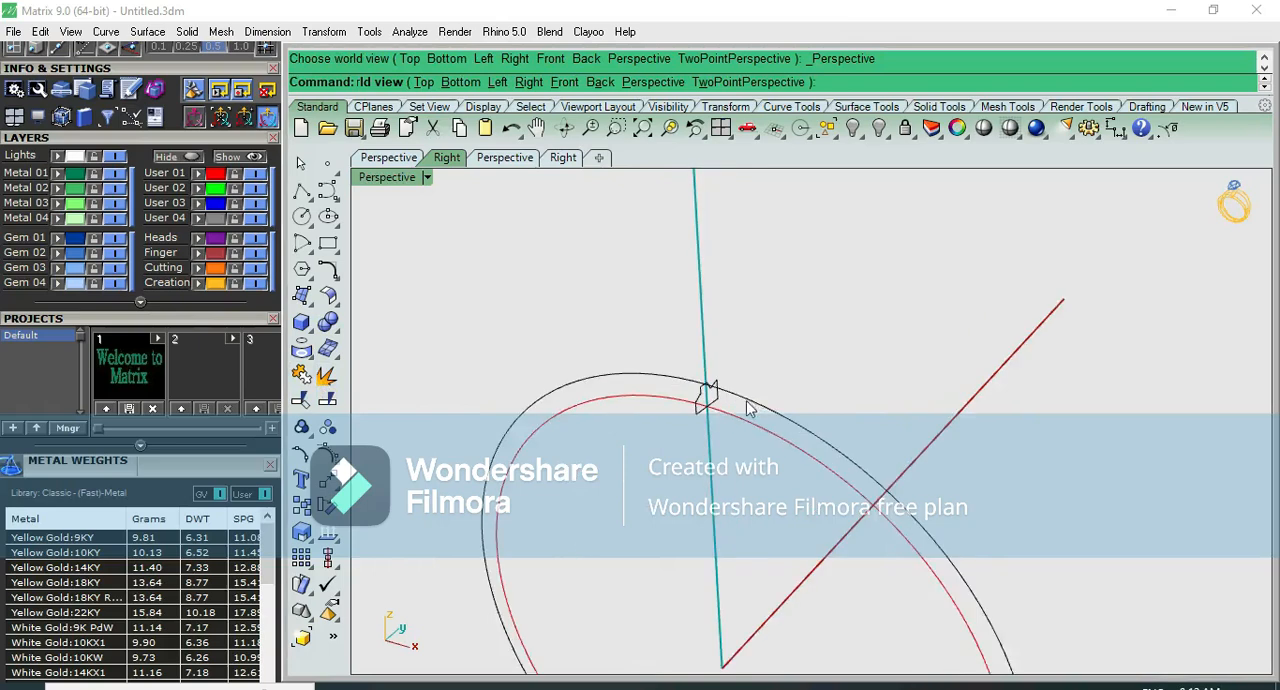
pyautogui.click(309, 302)
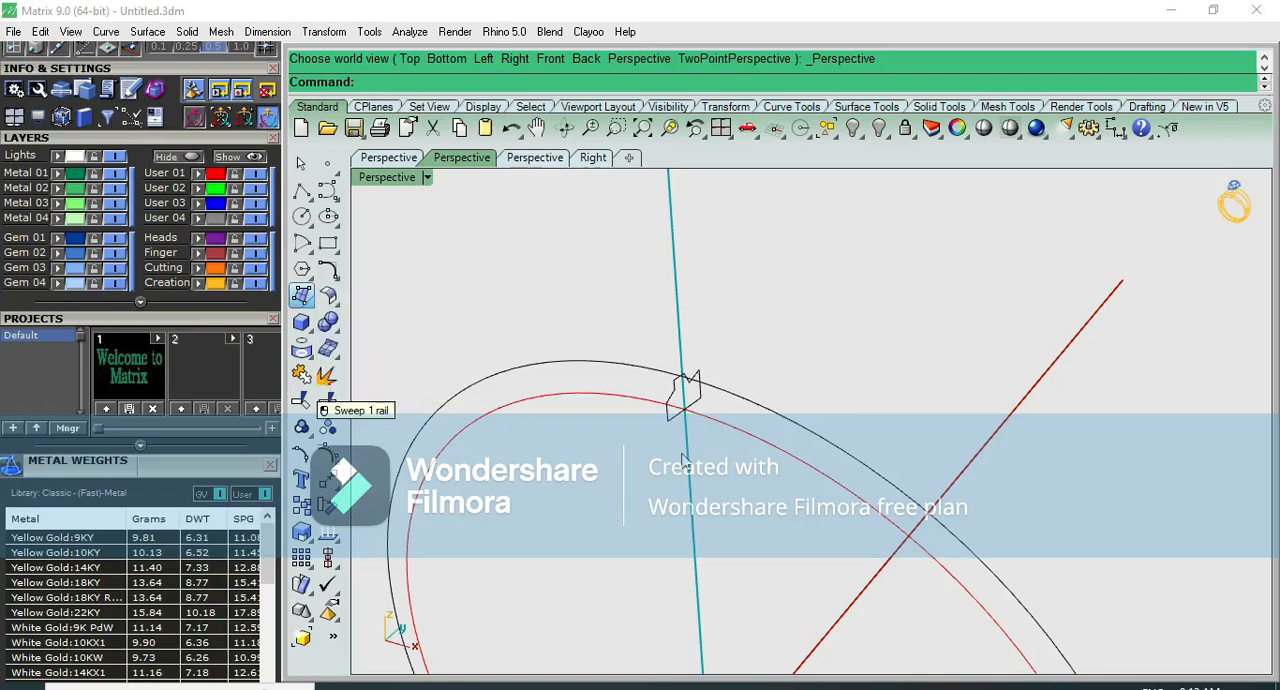
pyautogui.click(693, 402)
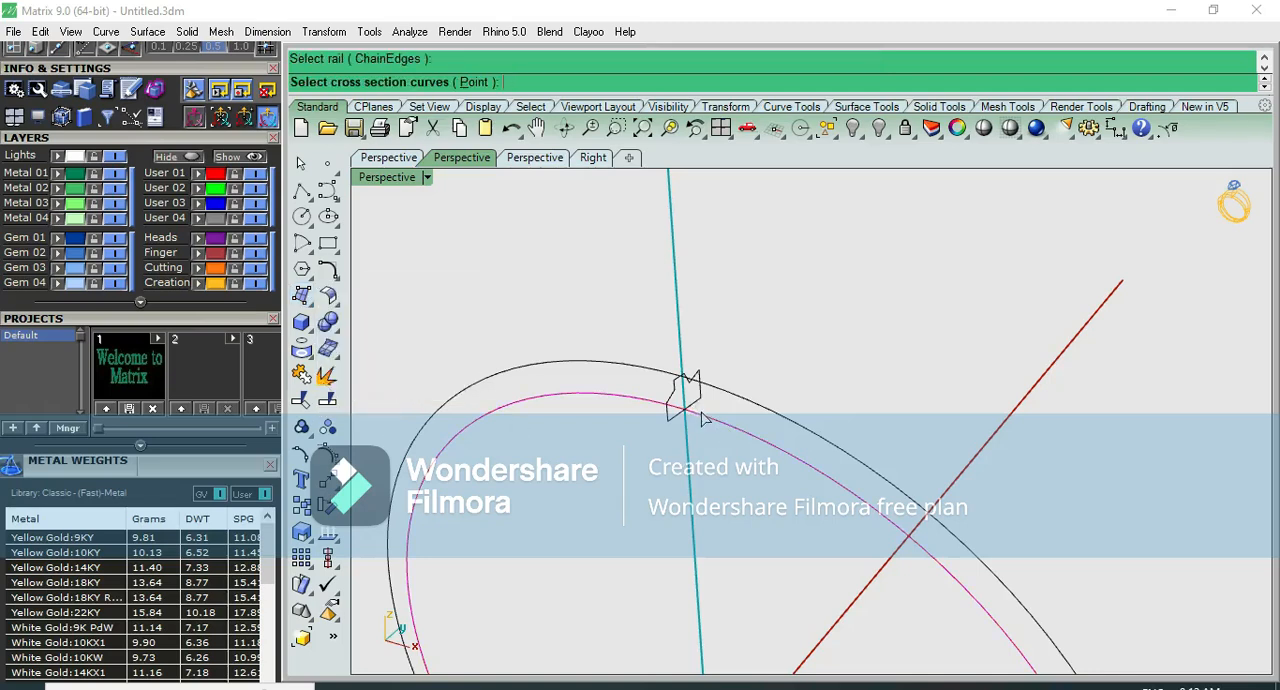
pyautogui.click(695, 404)
pyautogui.press('Return')
pyautogui.press('Return')
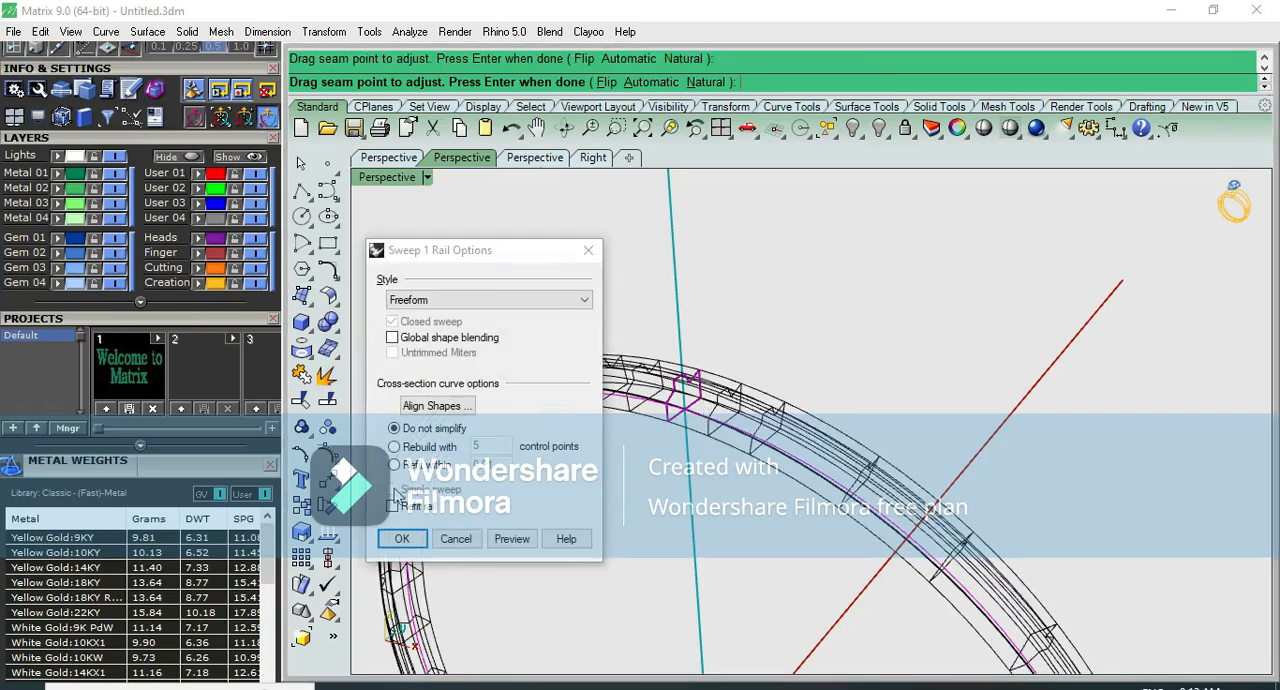
pyautogui.click(402, 538)
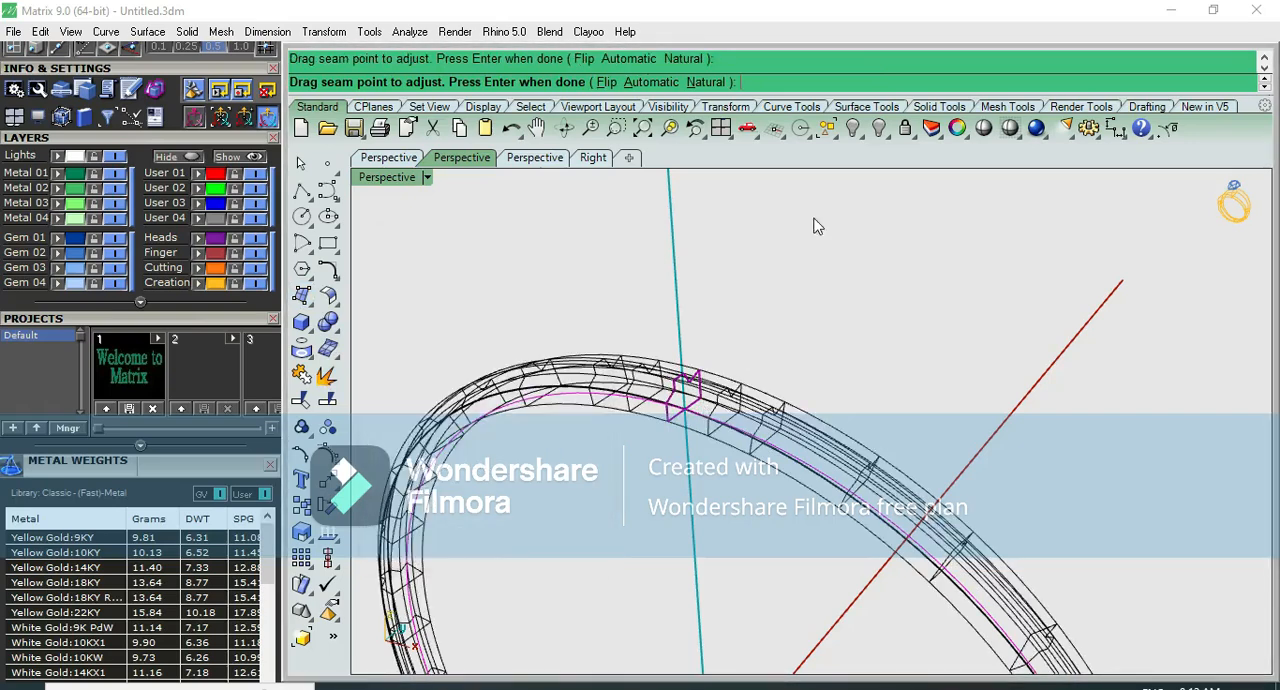
# - Shade the swept bangle and examine its stepped cross-section from the side and in perspective
pyautogui.click(985, 129)
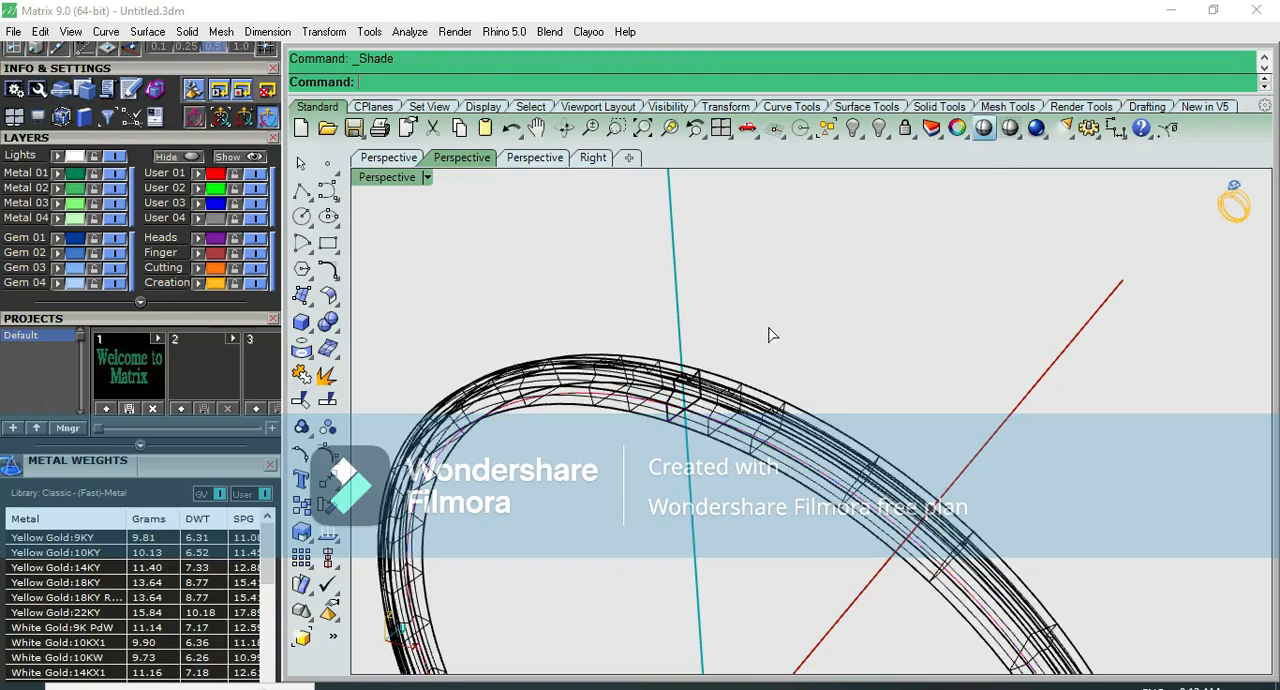
pyautogui.moveTo(728, 384)
pyautogui.mouseDown(button='right')
pyautogui.moveTo(694, 381)
pyautogui.moveTo(714, 266)
pyautogui.mouseUp(button='right')
pyautogui.hotkey('ctrl', 'F3')
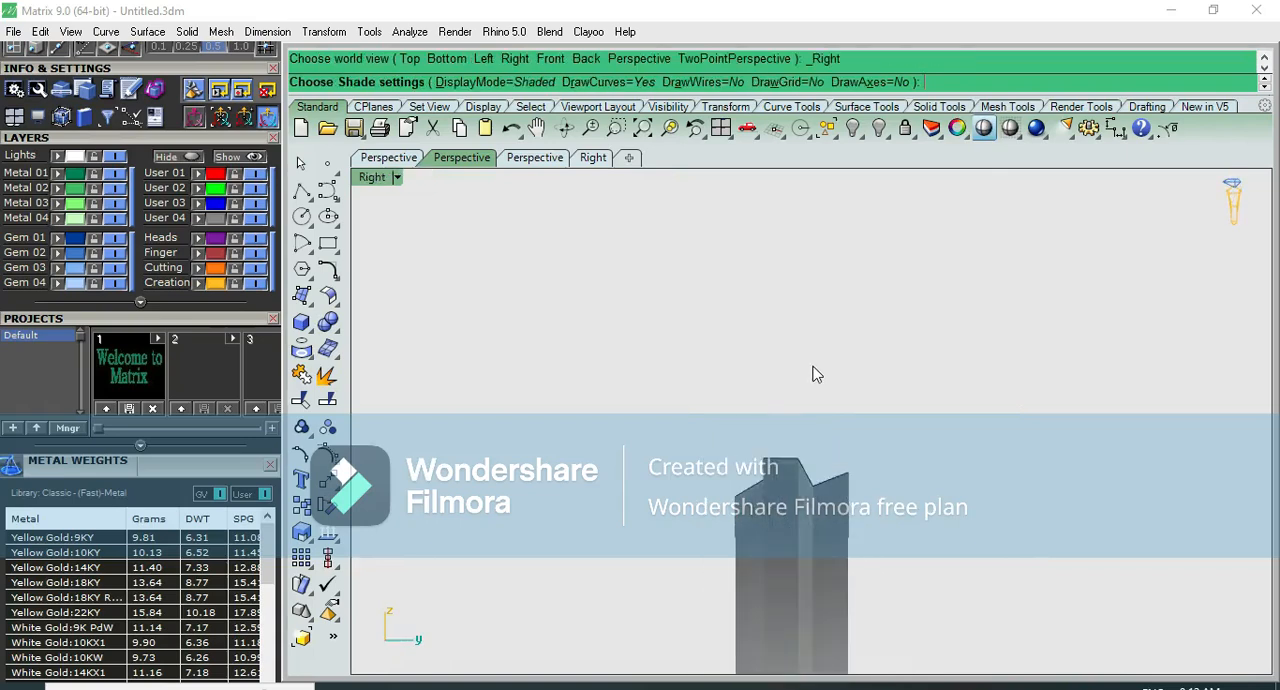
pyautogui.press('Escape')
pyautogui.hotkey('ctrl', 'F4')
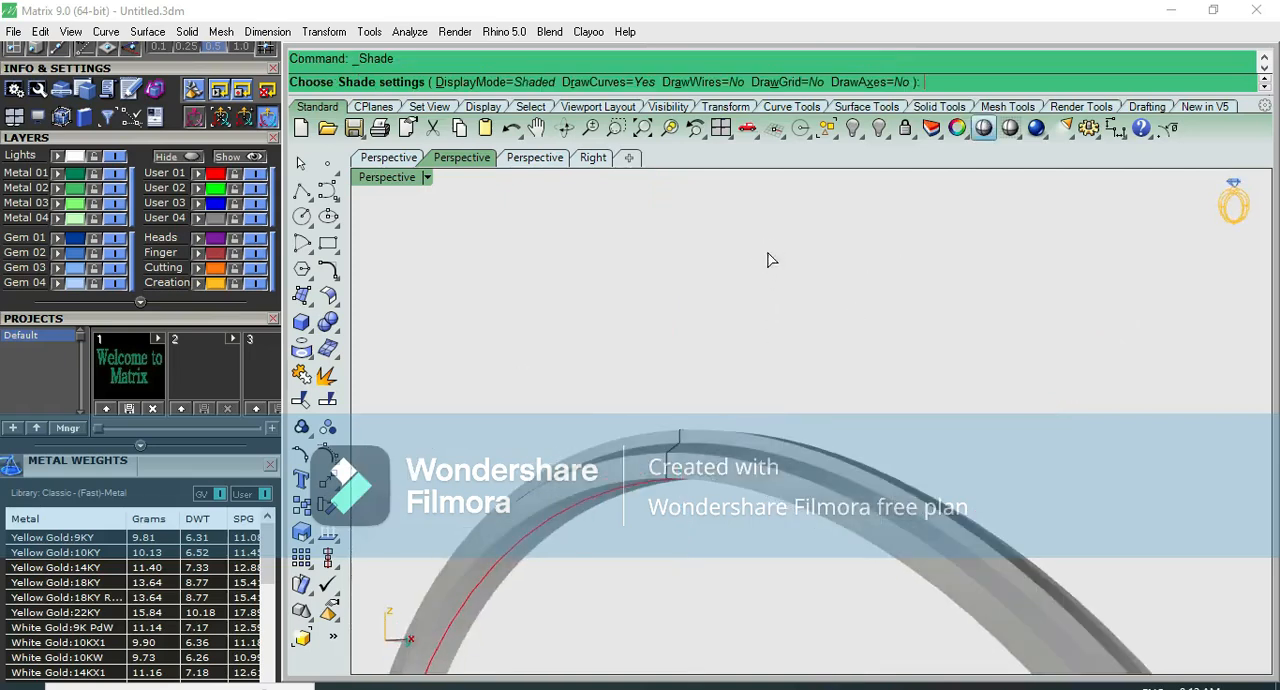
pyautogui.moveTo(740, 421)
pyautogui.mouseDown(button='right')
pyautogui.moveTo(720, 417)
pyautogui.moveTo(743, 289)
pyautogui.moveTo(627, 492)
pyautogui.moveTo(545, 508)
pyautogui.moveTo(610, 488)
pyautogui.moveTo(651, 543)
pyautogui.moveTo(654, 583)
pyautogui.moveTo(600, 594)
pyautogui.moveTo(548, 580)
pyautogui.moveTo(630, 492)
pyautogui.mouseUp(button='right')
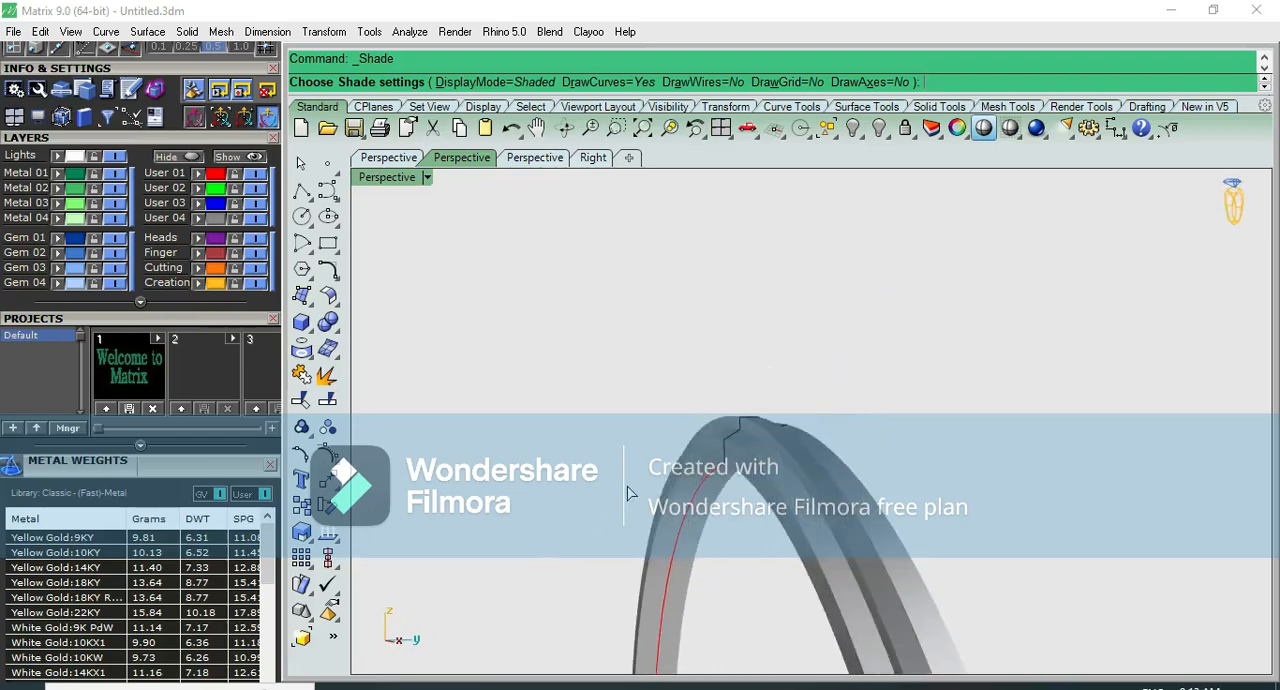
pyautogui.moveTo(760, 524)
pyautogui.mouseDown(button='right')
pyautogui.moveTo(771, 575)
pyautogui.moveTo(812, 600)
pyautogui.moveTo(569, 394)
pyautogui.moveTo(714, 463)
pyautogui.mouseUp(button='right')
# - Show the profile's control points in the Right view and pull the plateau's right corner leftward, almost onto its left corner
pyautogui.press('F1')
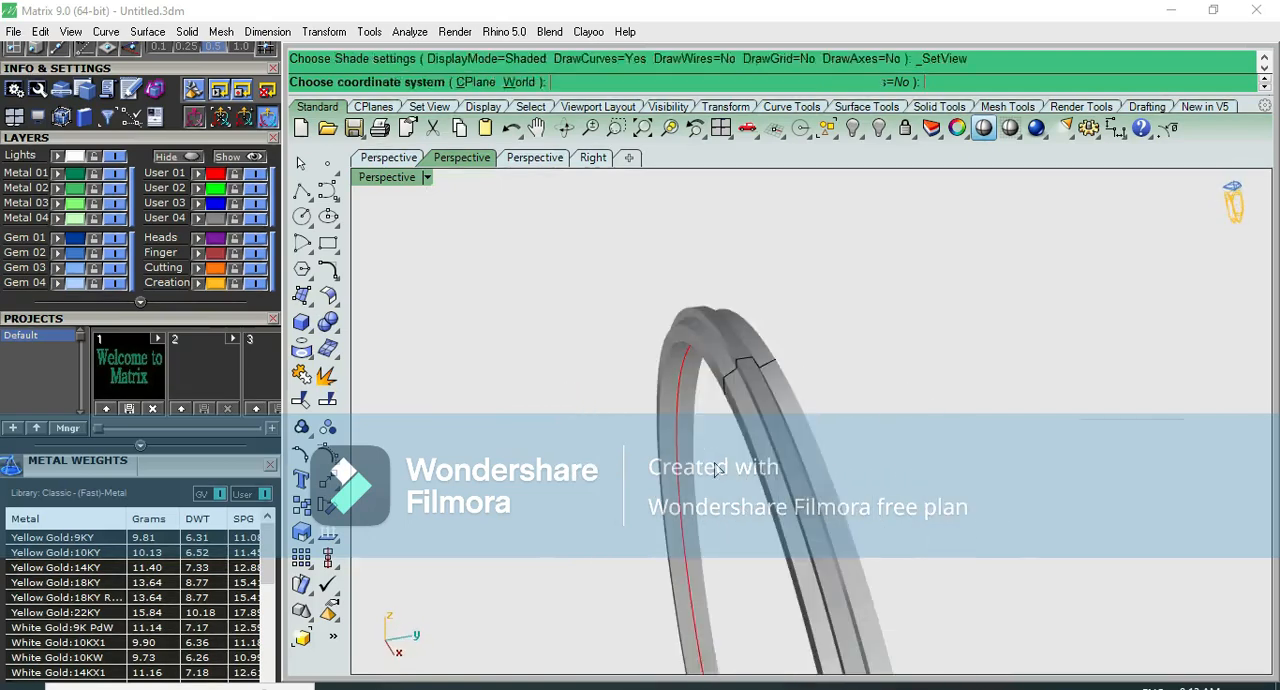
pyautogui.press('F2')
pyautogui.press('F3')
pyautogui.scroll(6, 785, 380)
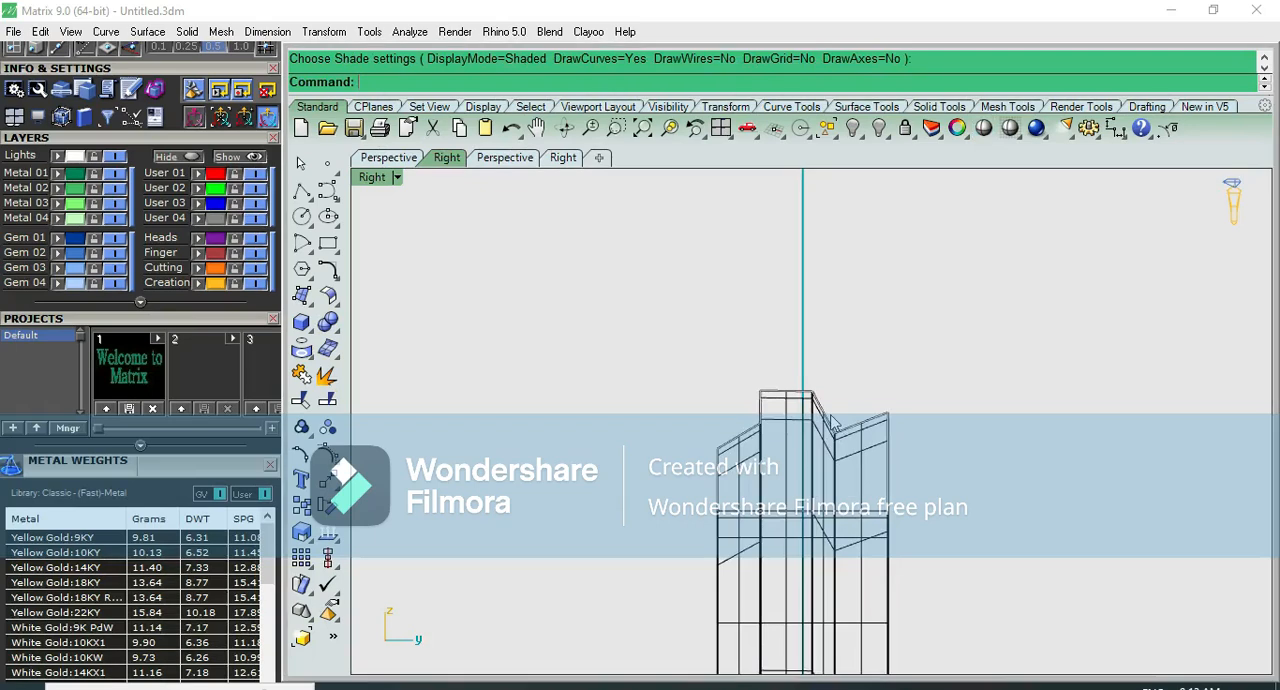
pyautogui.press('F10')
pyautogui.click(808, 386)
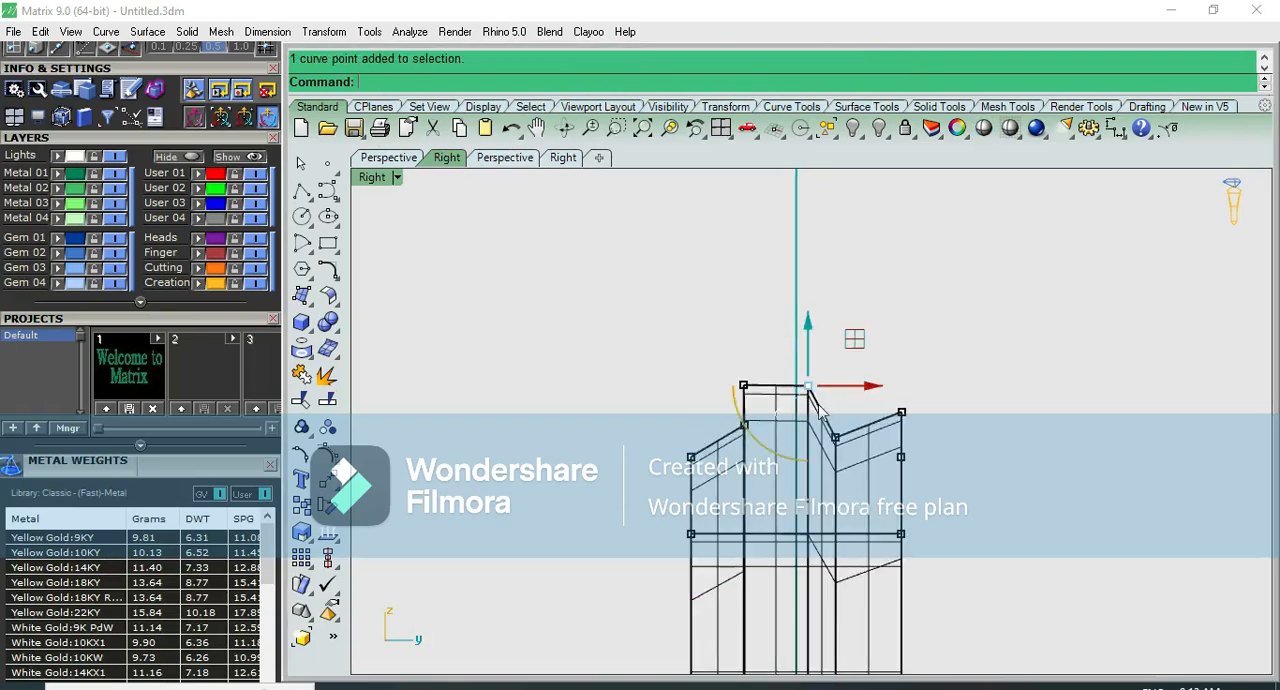
pyautogui.moveTo(860, 387); pyautogui.dragTo(814, 388)
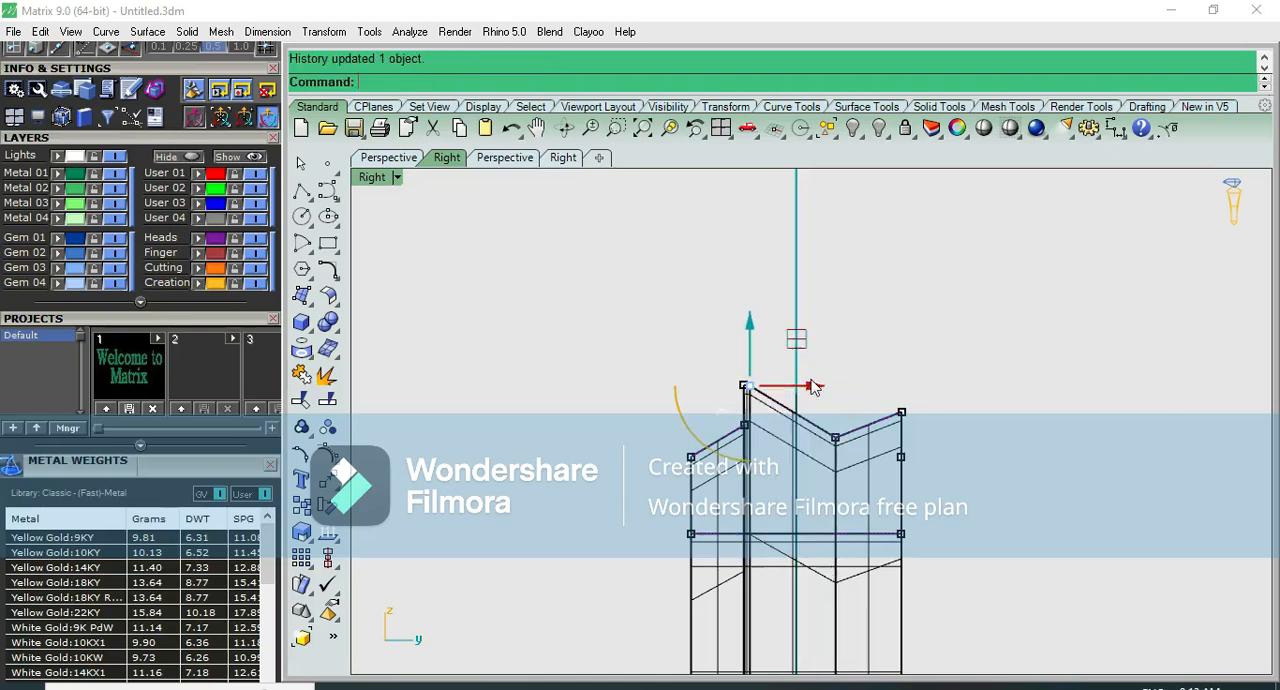
pyautogui.click(868, 383)
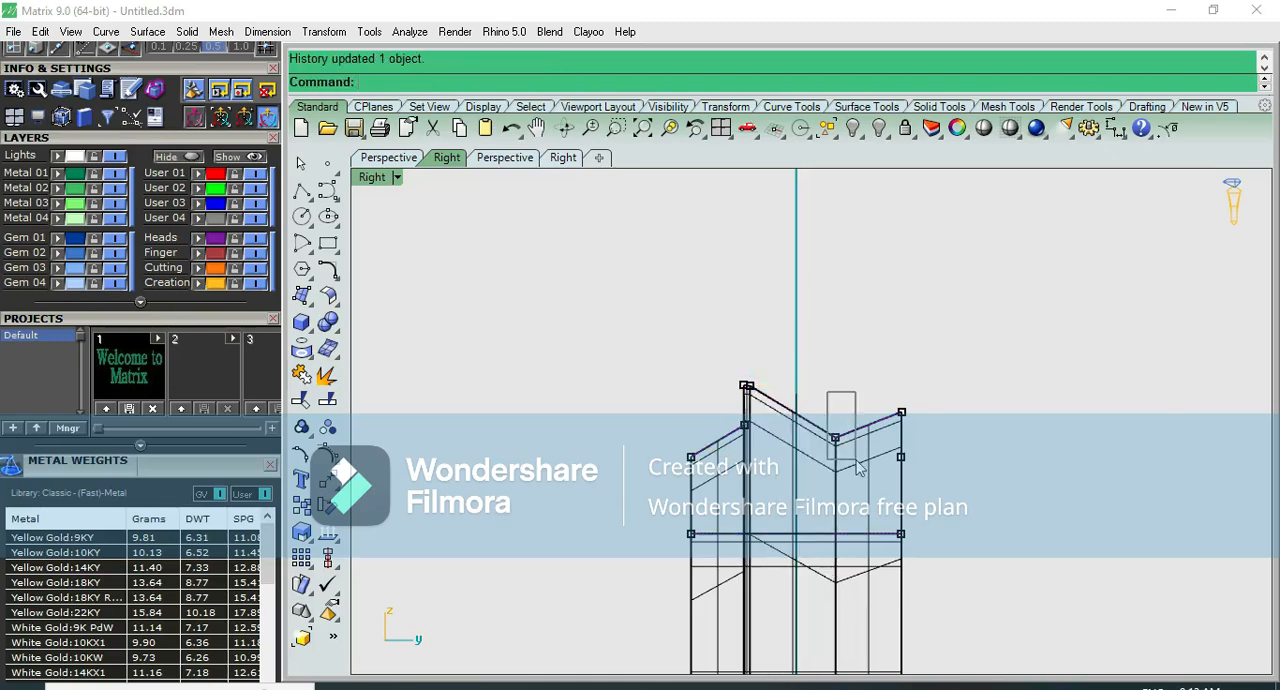
# - Raise the profile's valley point above the plateau to form a peak
pyautogui.click(833, 398)
pyautogui.moveTo(833, 335); pyautogui.dragTo(833, 289)
pyautogui.click(893, 302)
# - Move the profile's lower step point outward to the left and raise it to form a sloped facet
pyautogui.scroll(5, 730, 420)
pyautogui.click(765, 440)
pyautogui.moveTo(786, 438); pyautogui.dragTo(744, 427)
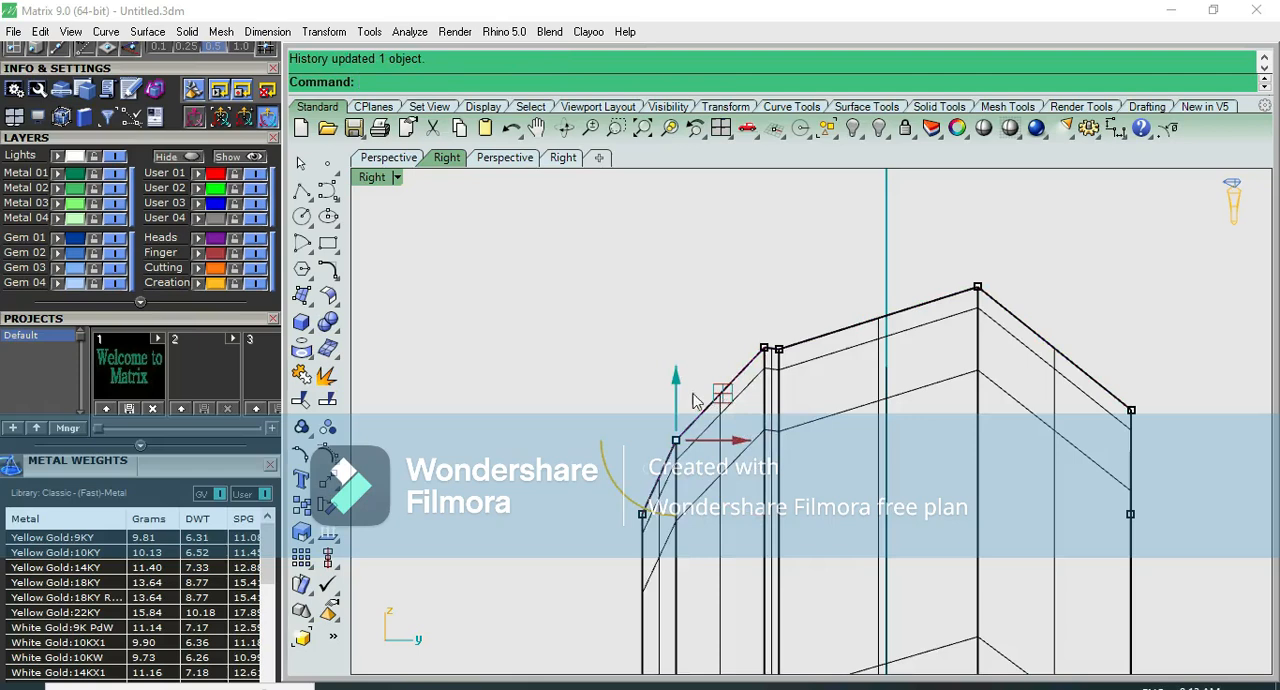
pyautogui.moveTo(677, 370); pyautogui.dragTo(677, 340)
pyautogui.click(791, 281)
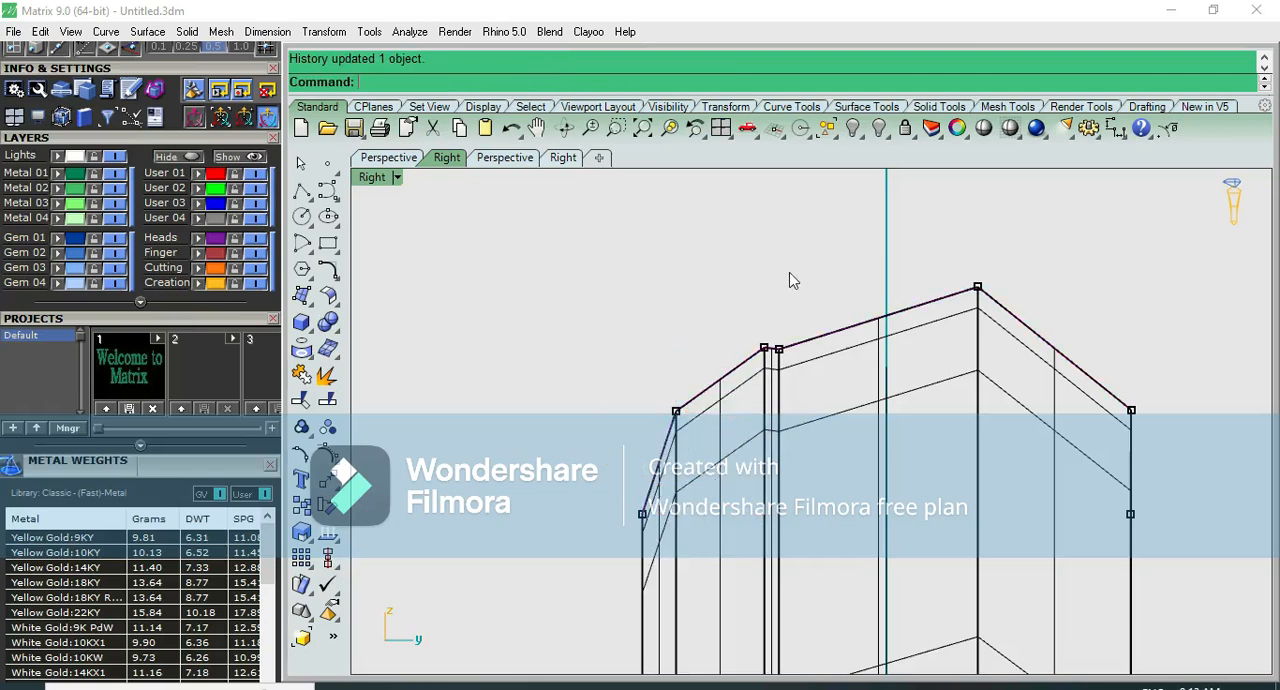
# - Shade the reshaped bangle and examine its faceted surface from the side and in perspective
pyautogui.click(980, 127)
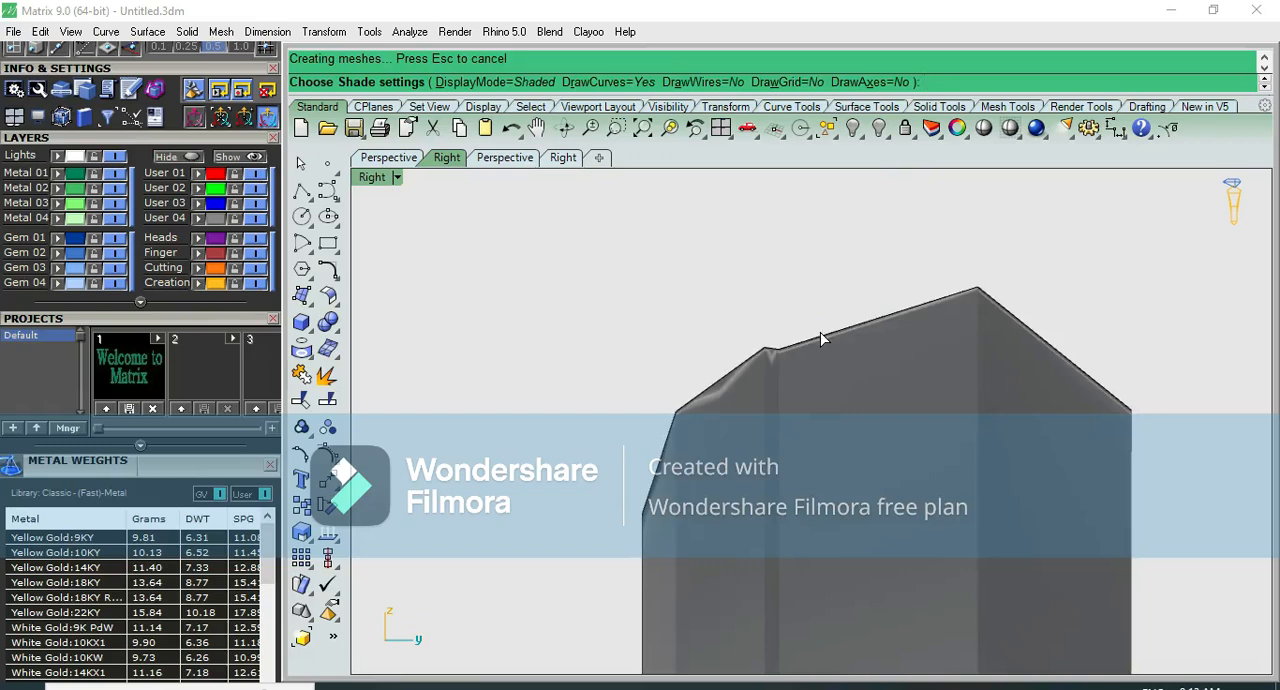
pyautogui.scroll(-5, 820, 337)
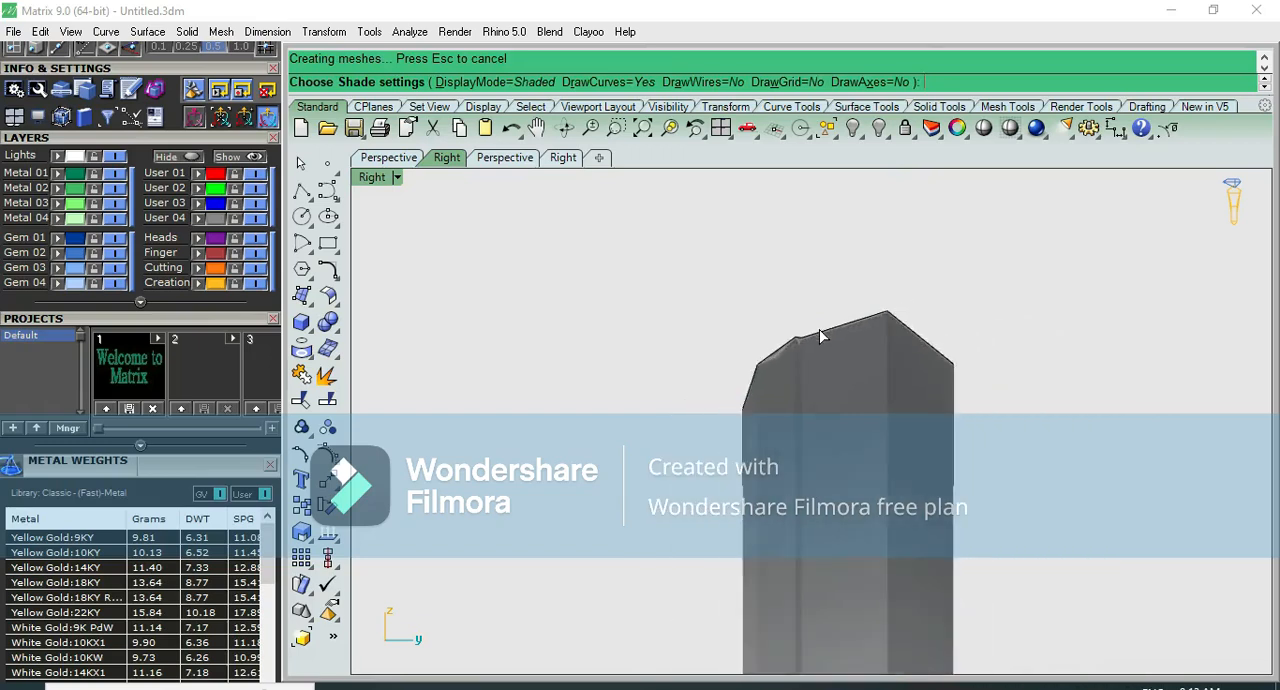
pyautogui.hotkey('ctrl', 'F4')
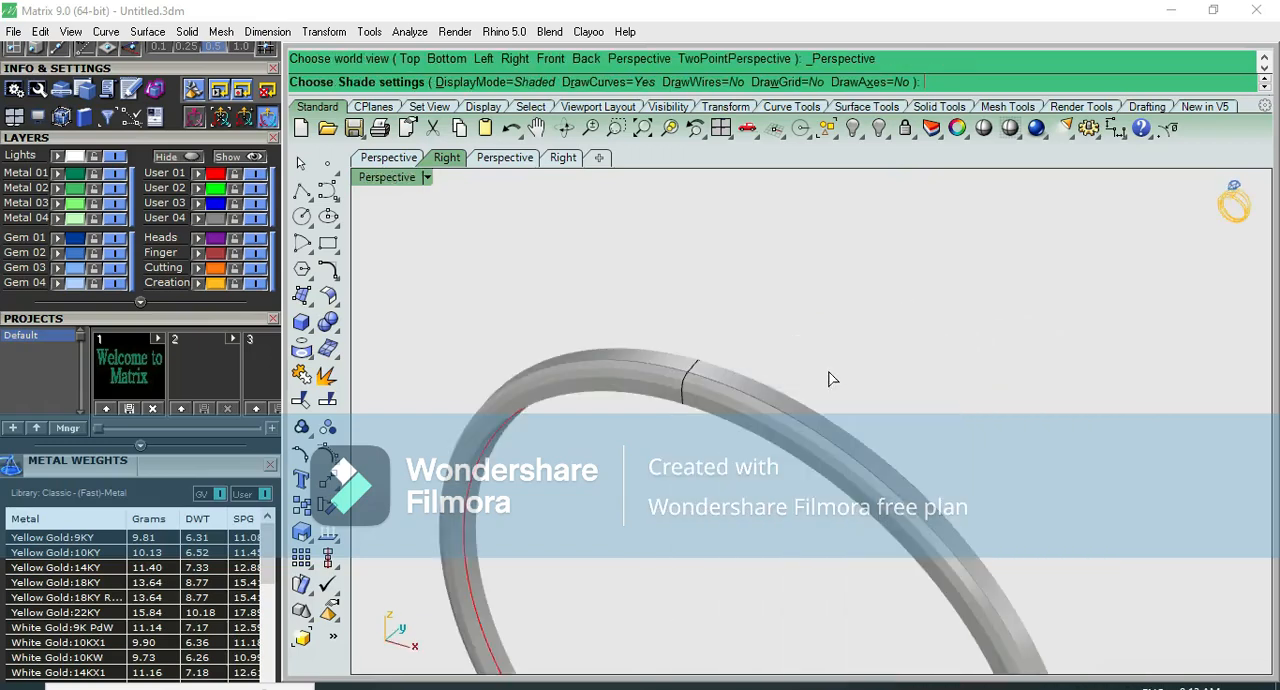
pyautogui.moveTo(770, 388); pyautogui.dragTo(797, 424, button='right')
pyautogui.moveTo(928, 434); pyautogui.dragTo(808, 392, button='right')
pyautogui.scroll(4, 808, 392)
pyautogui.scroll(2, 808, 392)
pyautogui.scroll(-6, 808, 392)
pyautogui.press('Escape')
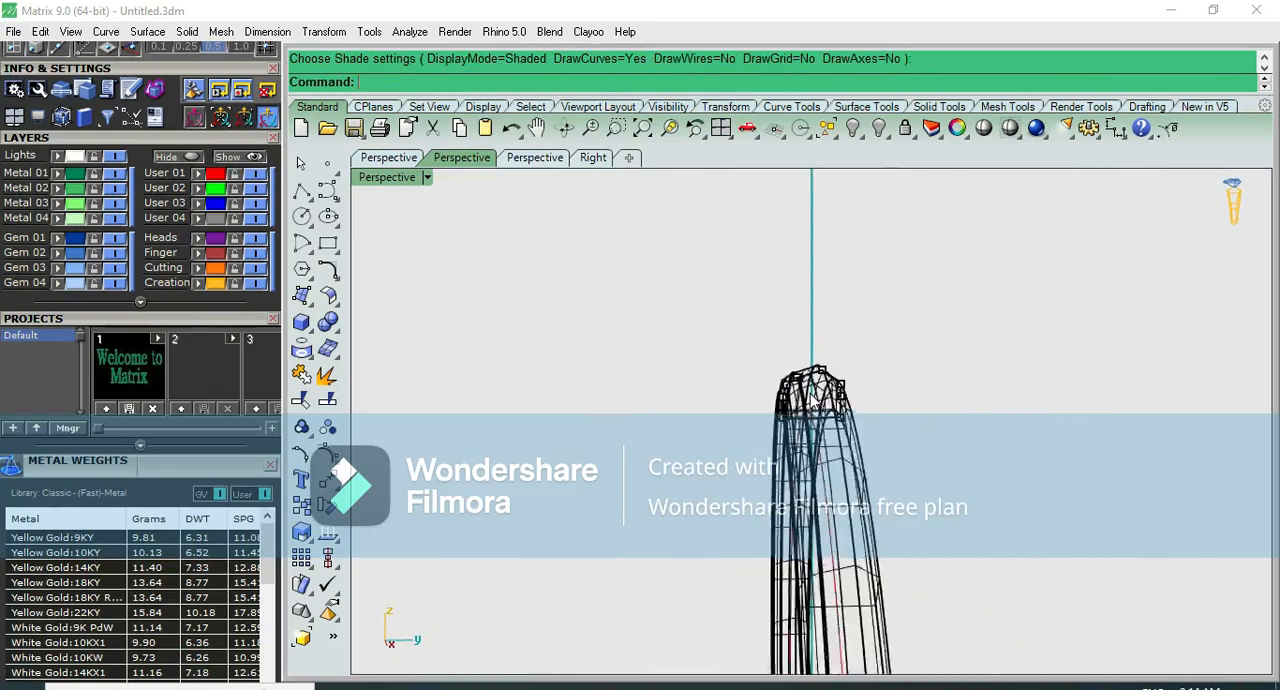
# - Examine the reshaped bangle's wireframe edge-on from the Top view
pyautogui.click(808, 392)
pyautogui.scroll(-4, 873, 566)
pyautogui.click(939, 403)
pyautogui.scroll(-2, 908, 409)
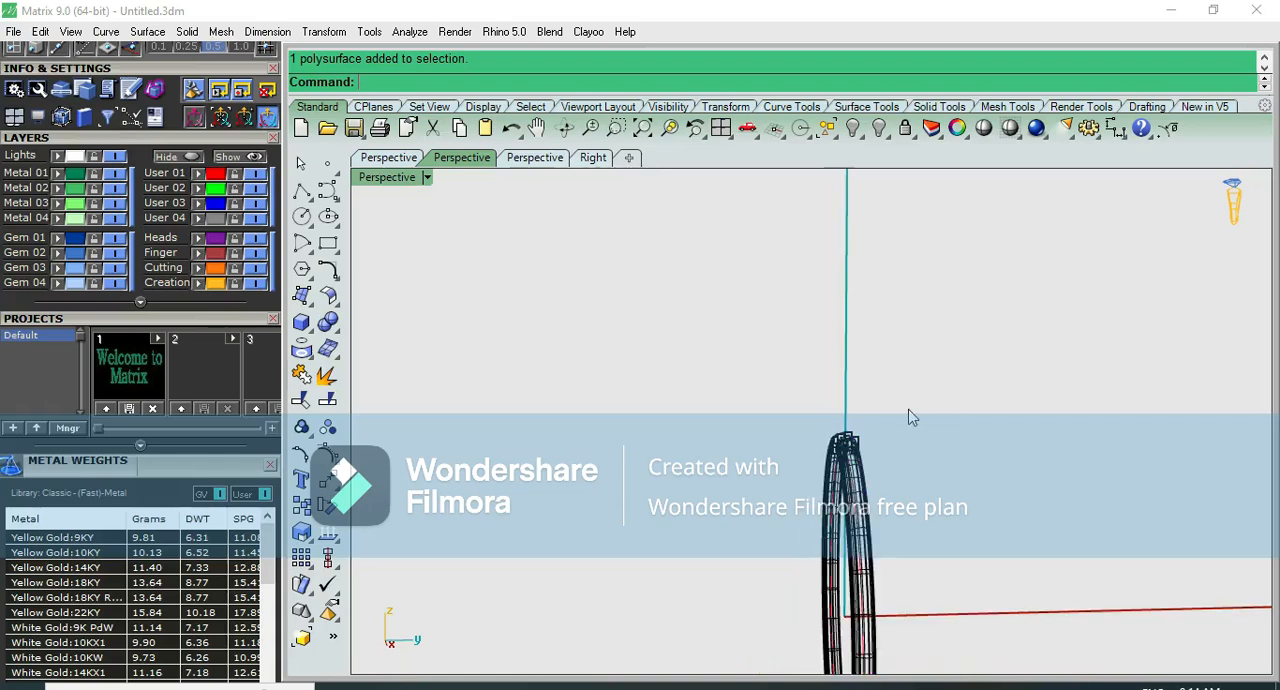
pyautogui.hotkey('ctrl', 'F1')
pyautogui.moveTo(921, 440); pyautogui.dragTo(899, 456, button='right')
pyautogui.scroll(2, 740, 370)
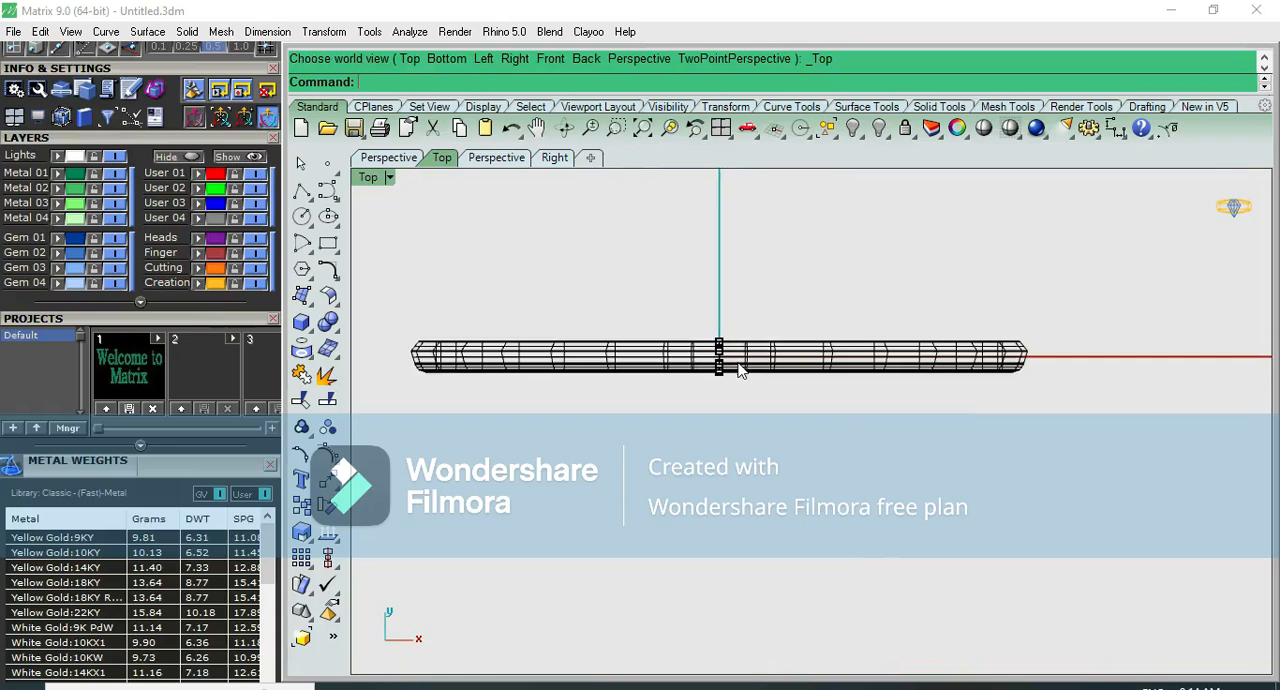
pyautogui.scroll(2, 740, 370)
pyautogui.moveTo(743, 367); pyautogui.dragTo(823, 468, button='right')
pyautogui.scroll(-2, 833, 368)
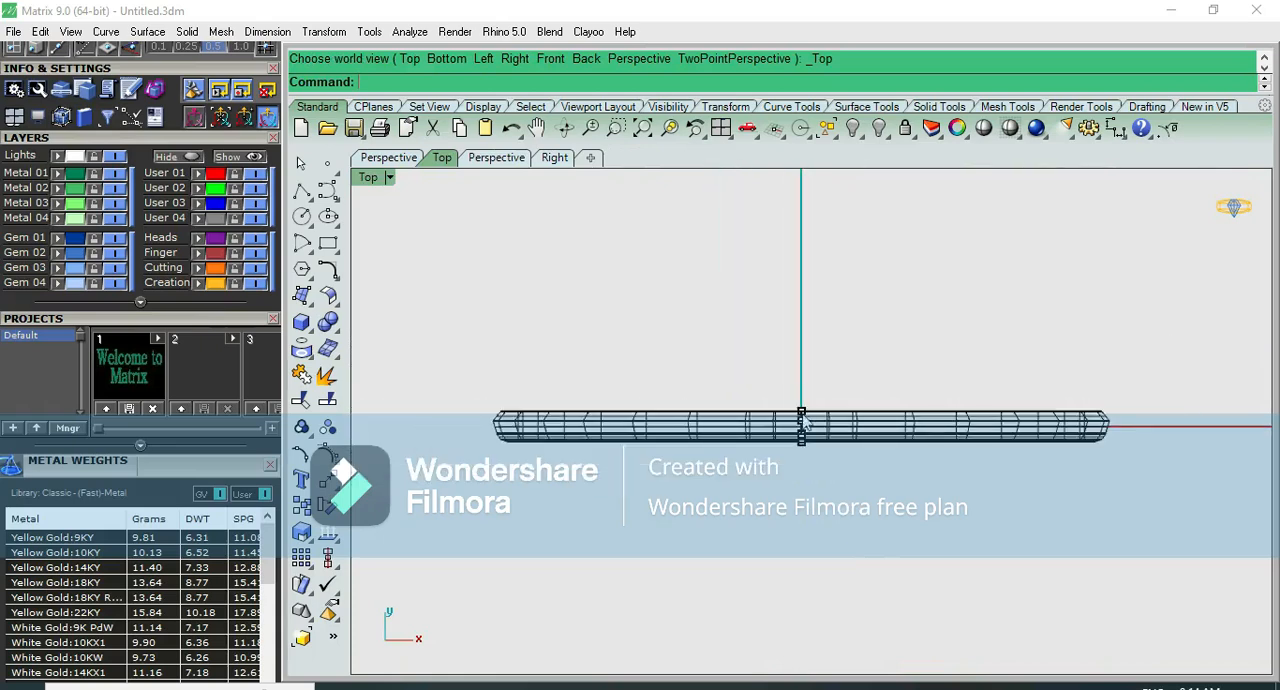
pyautogui.moveTo(797, 383); pyautogui.dragTo(798, 362, button='right')
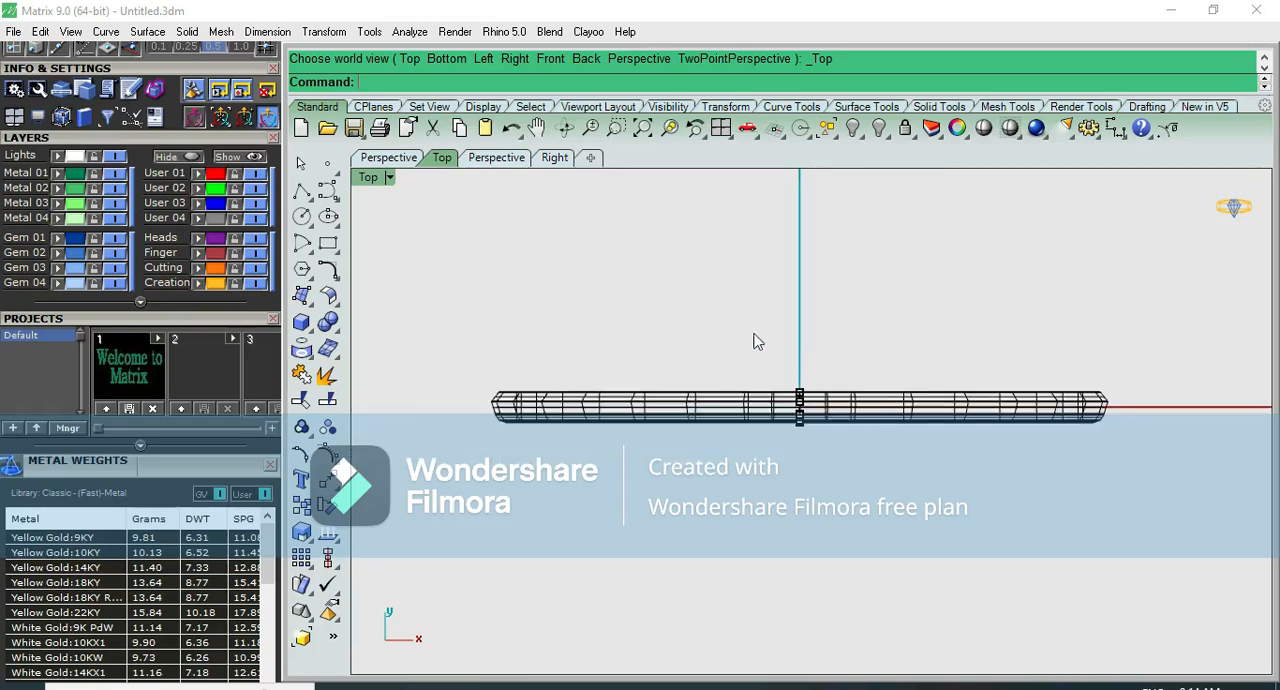
pyautogui.scroll(2, 821, 395)
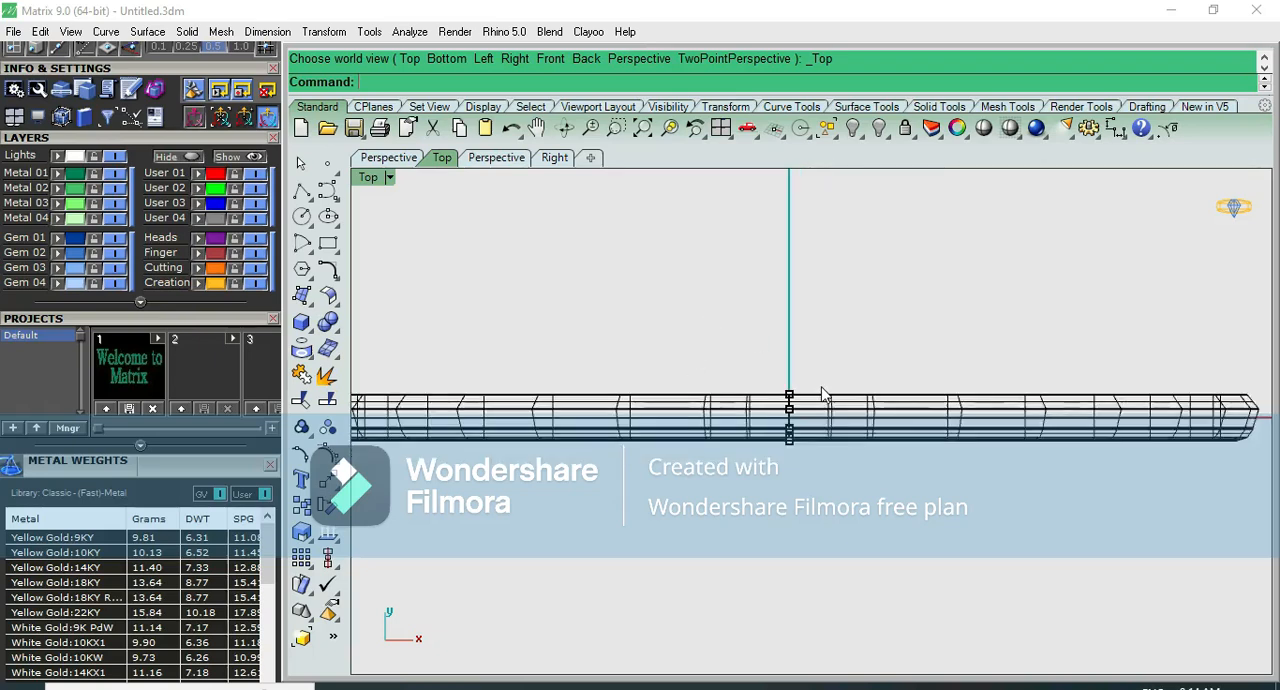
pyautogui.scroll(-1, 821, 395)
pyautogui.scroll(1, 821, 395)
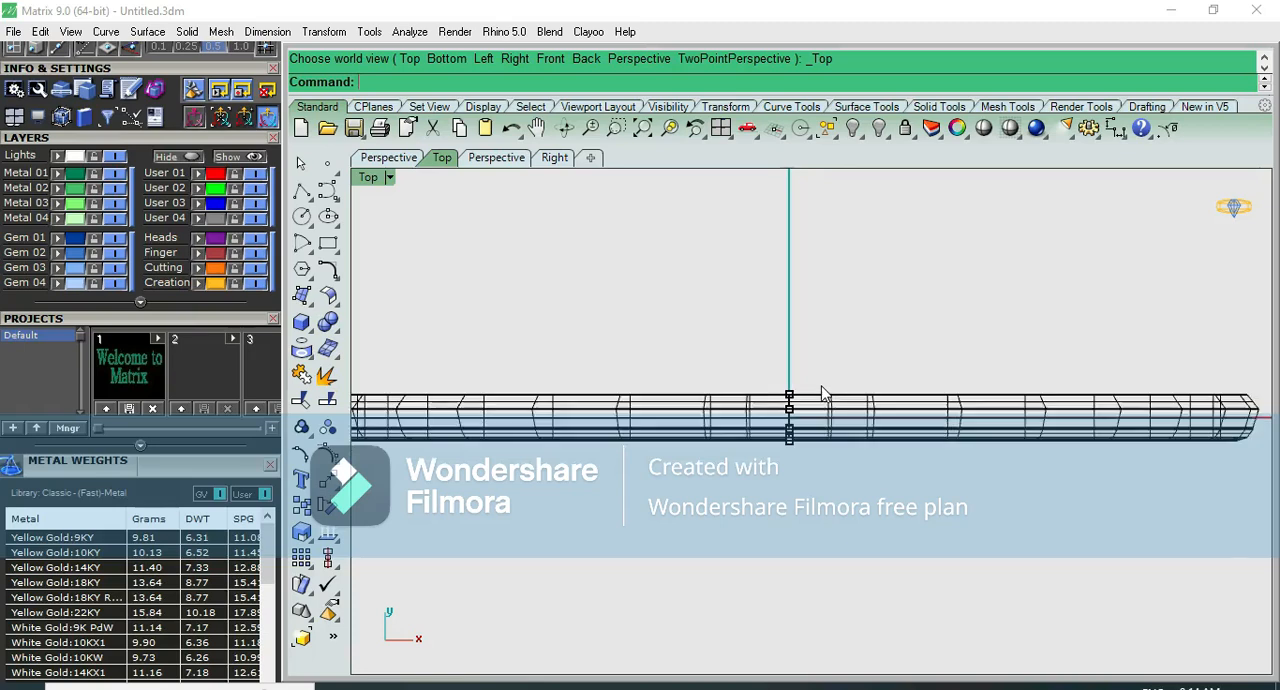
pyautogui.click(856, 133)
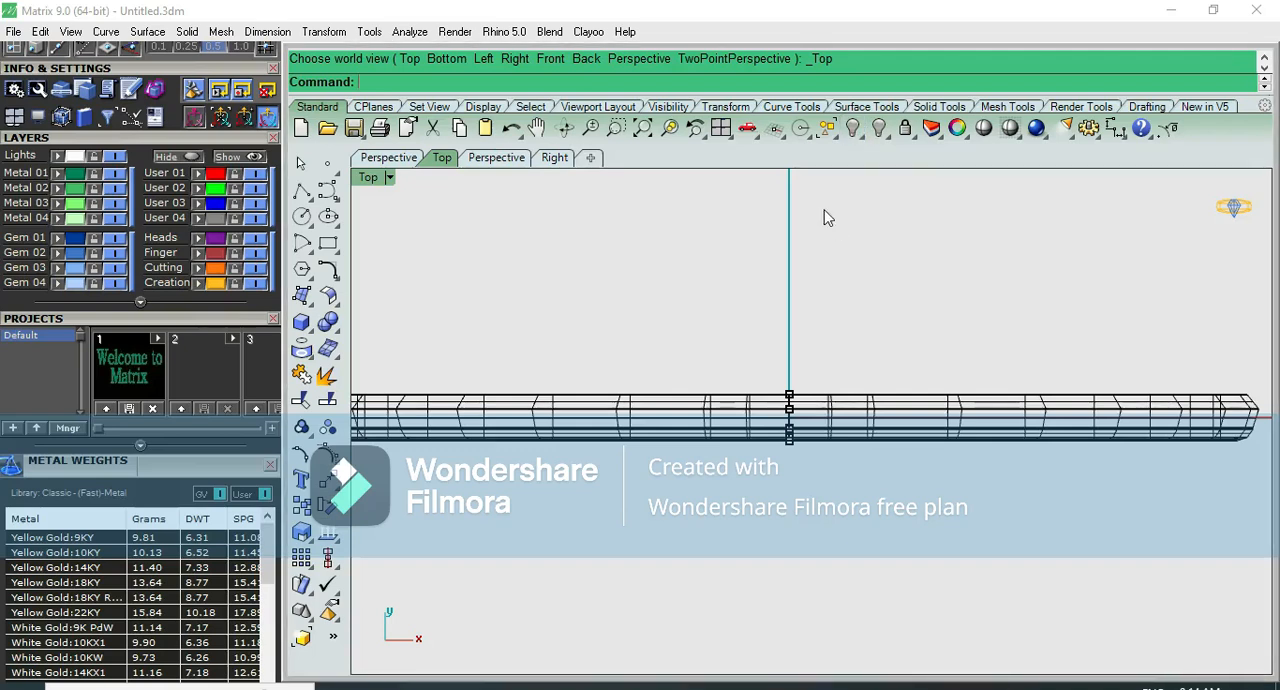
pyautogui.scroll(-1, 759, 302)
pyautogui.scroll(4, 856, 258)
pyautogui.scroll(-6, 856, 258)
# - Shade the bangle again and examine the whole ring from above and in perspective
pyautogui.click(987, 128)
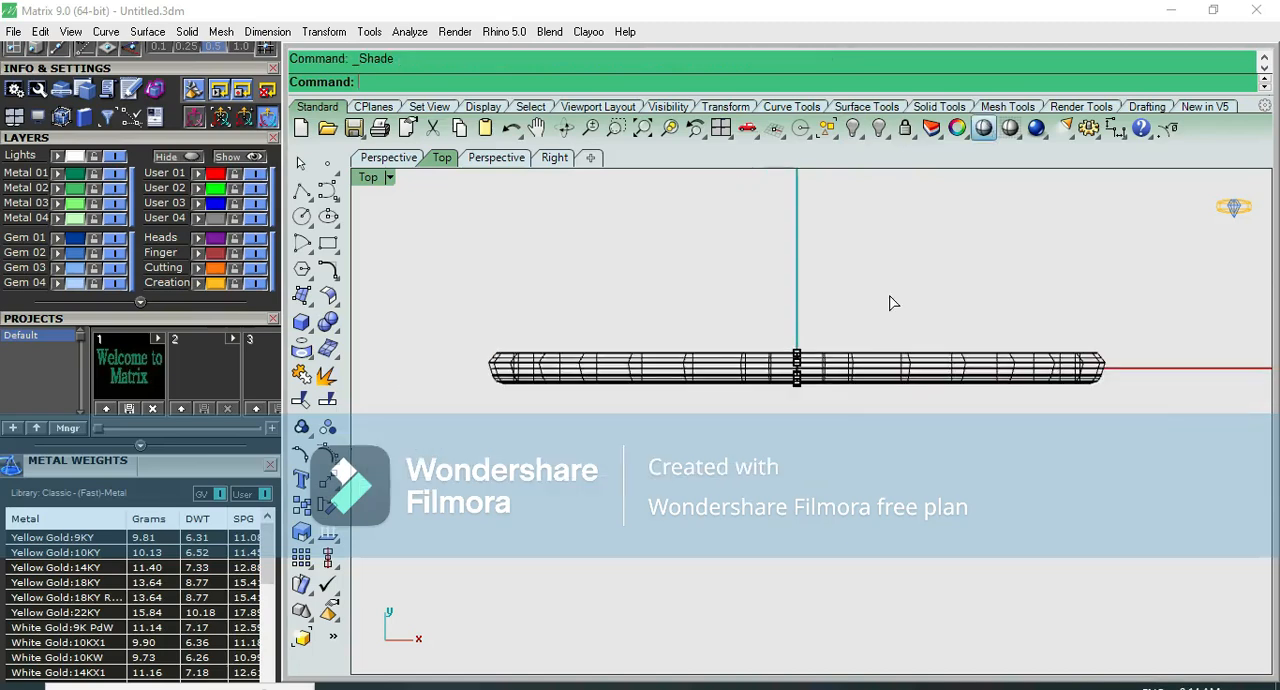
pyautogui.scroll(6, 890, 301)
pyautogui.scroll(-8, 888, 299)
pyautogui.press('F4')
pyautogui.scroll(4, 827, 309)
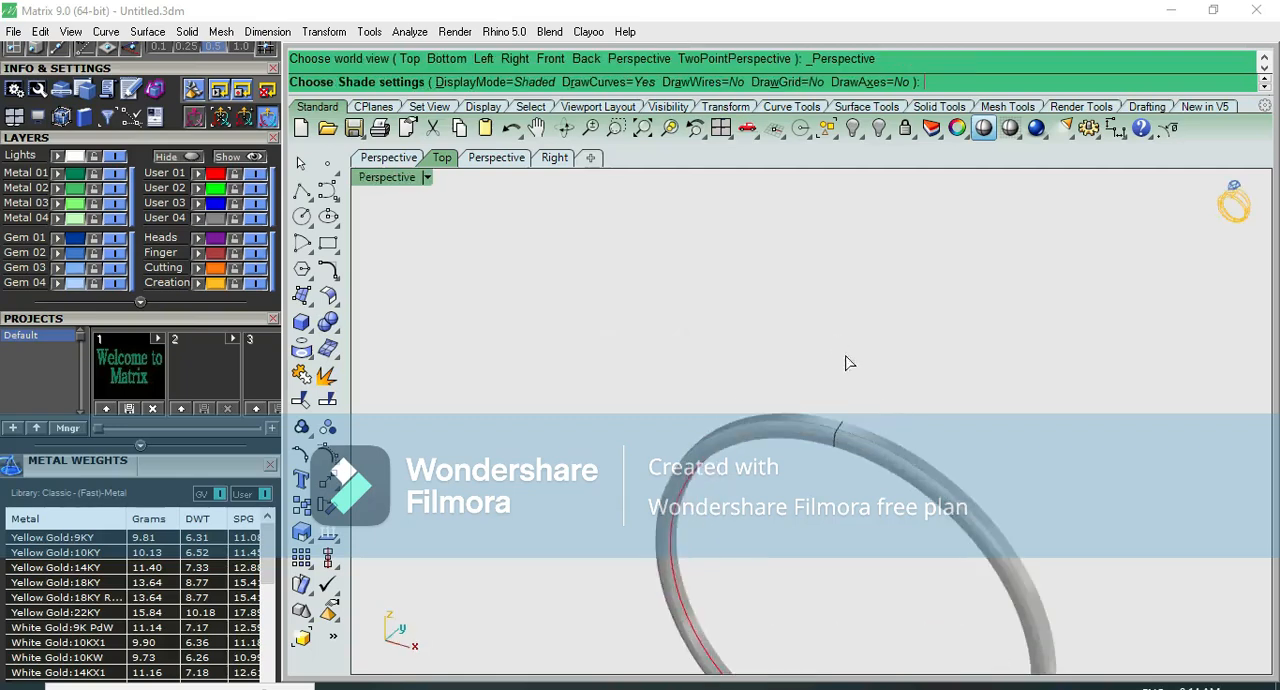
pyautogui.scroll(-2, 848, 360)
pyautogui.press('Escape')
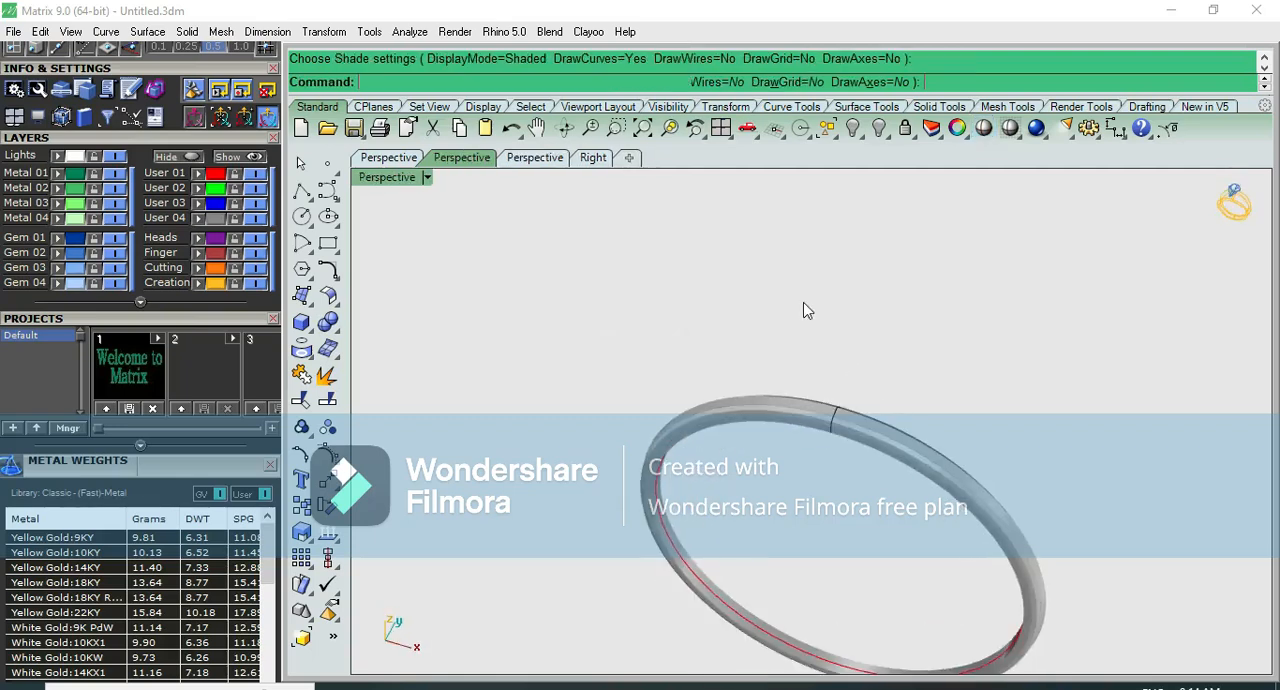